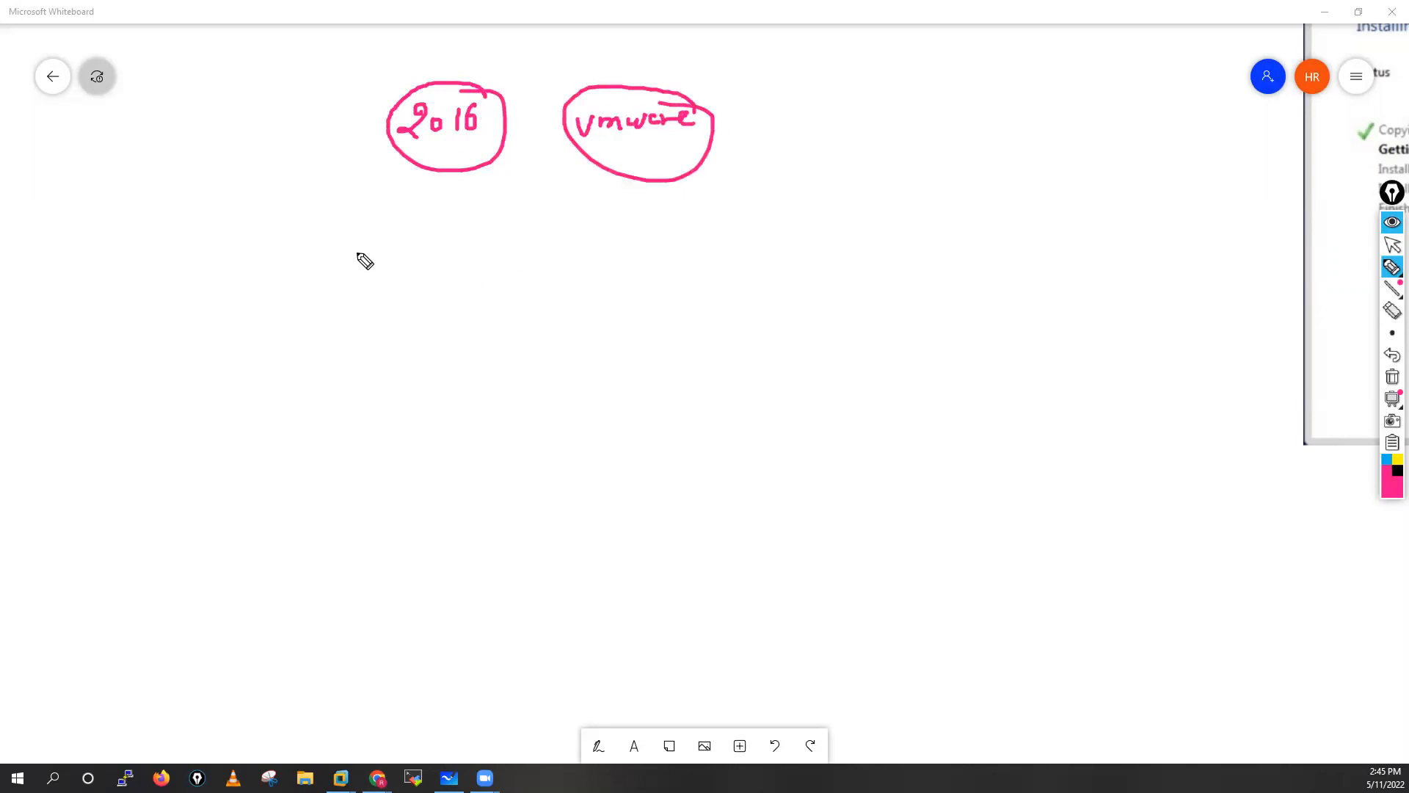
Sketch pink arrows to DC and DNS, circle them with an outgoing arrow, then clear the canvas.
left_click_drag(340, 248, 367, 257)
mouse_move(428, 240)
left_mouse_down()
mouse_move(430, 268)
mouse_move(469, 261)
left_mouse_up()
mouse_move(345, 321)
left_mouse_down()
mouse_move(426, 328)
mouse_move(454, 308)
mouse_move(471, 326)
left_mouse_up()
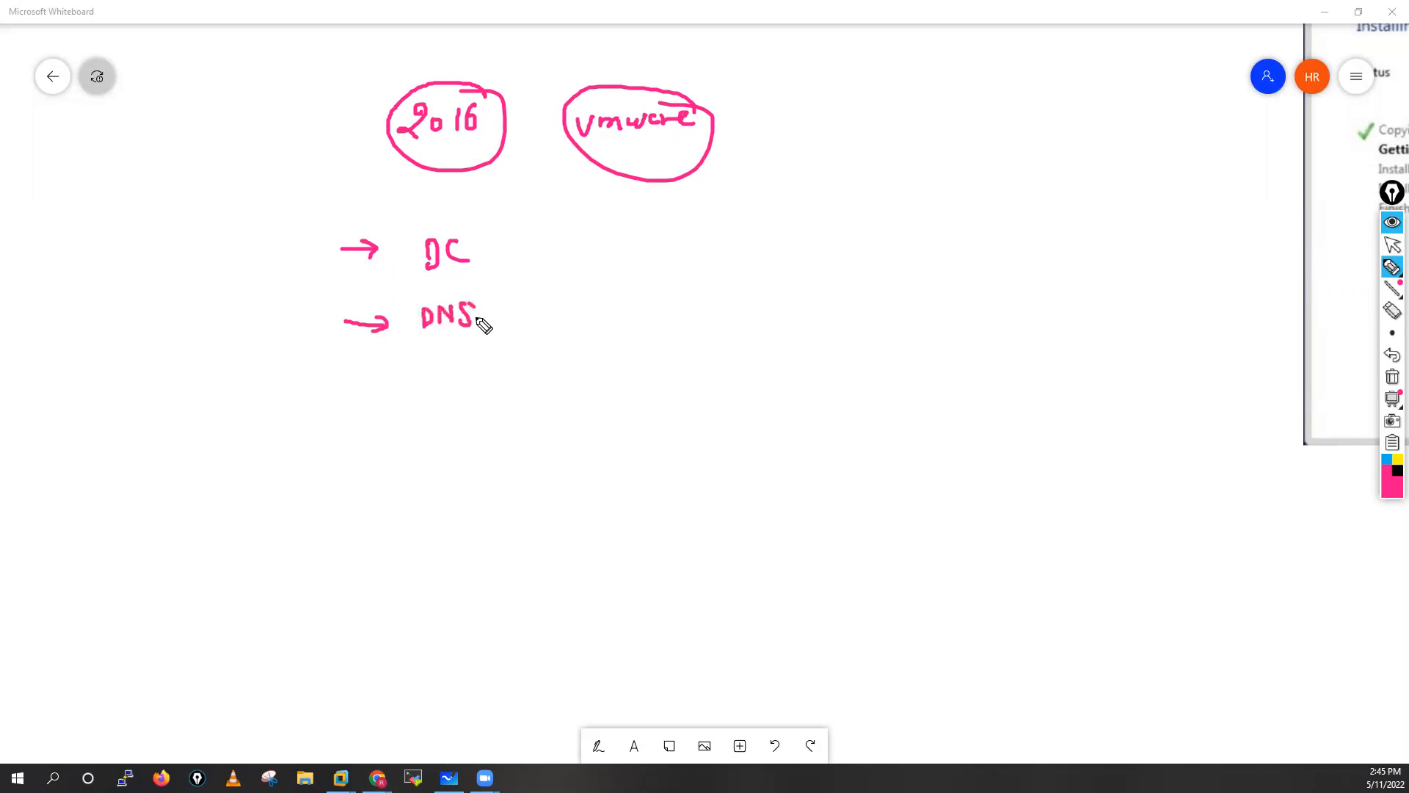
mouse_move(442, 223)
left_mouse_down()
mouse_move(305, 279)
mouse_move(534, 283)
mouse_move(436, 224)
left_mouse_up()
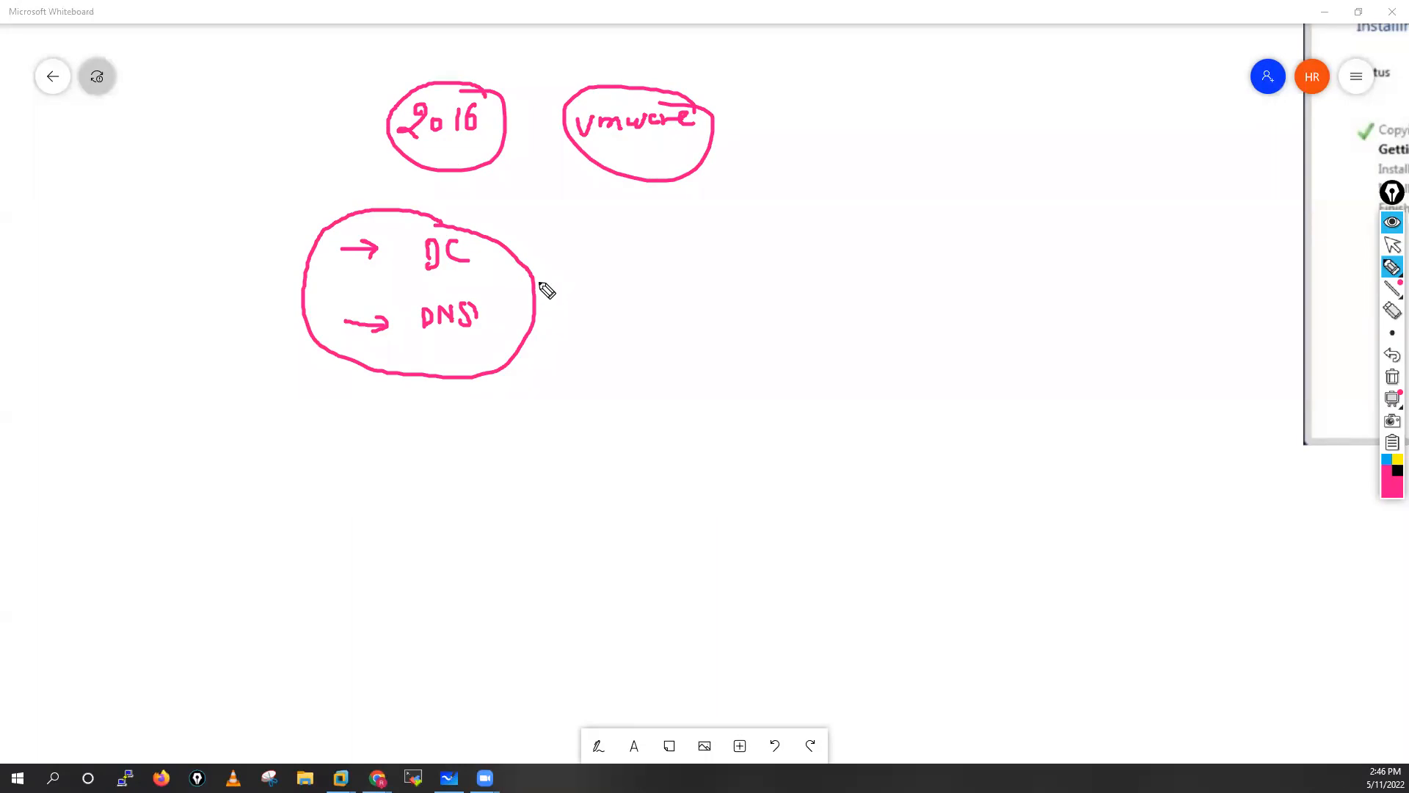
mouse_move(535, 285)
left_mouse_down()
mouse_move(569, 285)
mouse_move(558, 297)
left_mouse_up()
left_click(1389, 378)
Bring the DC-AD-01 virtual machine forward and glance at its Server Manager Tools list.
left_click(1393, 244)
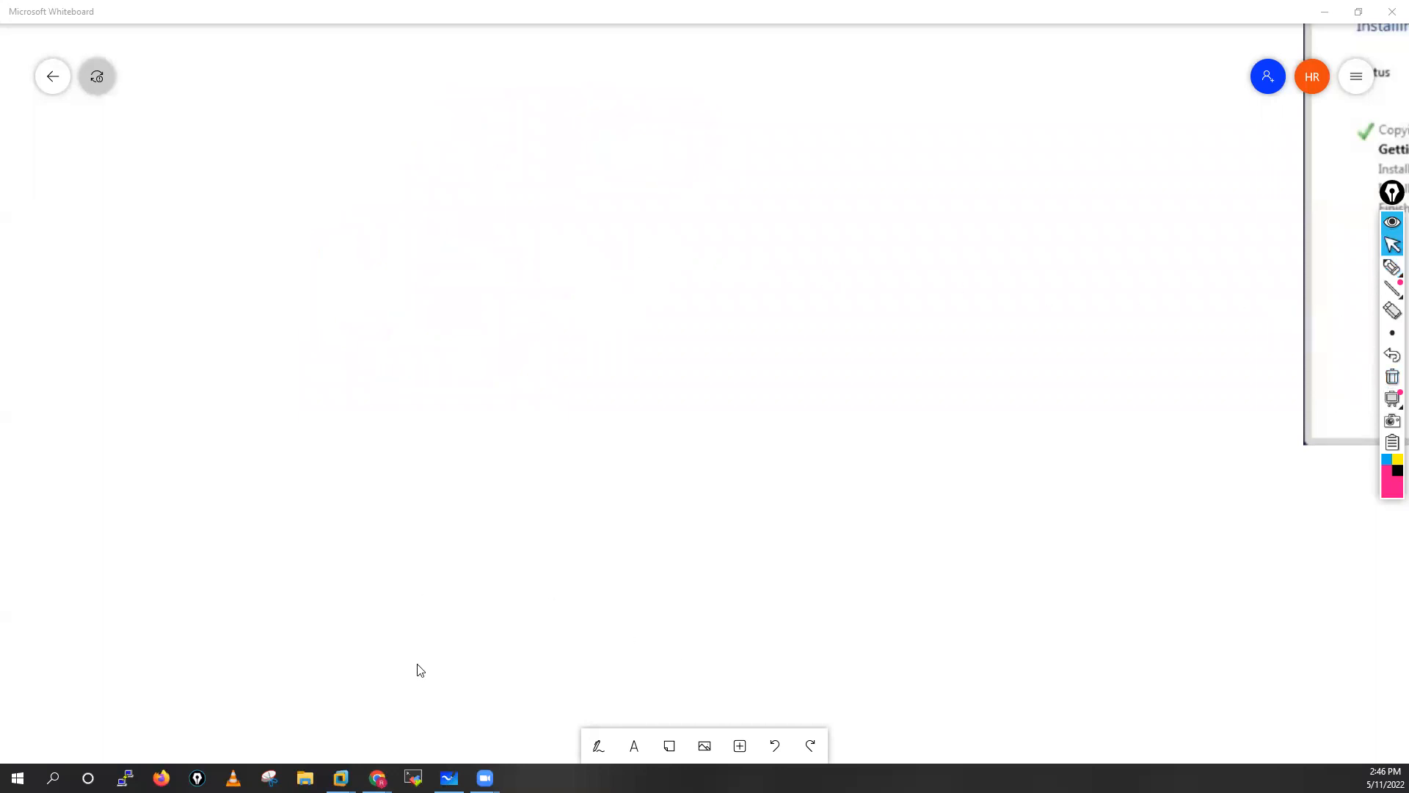
mouse_move(341, 776)
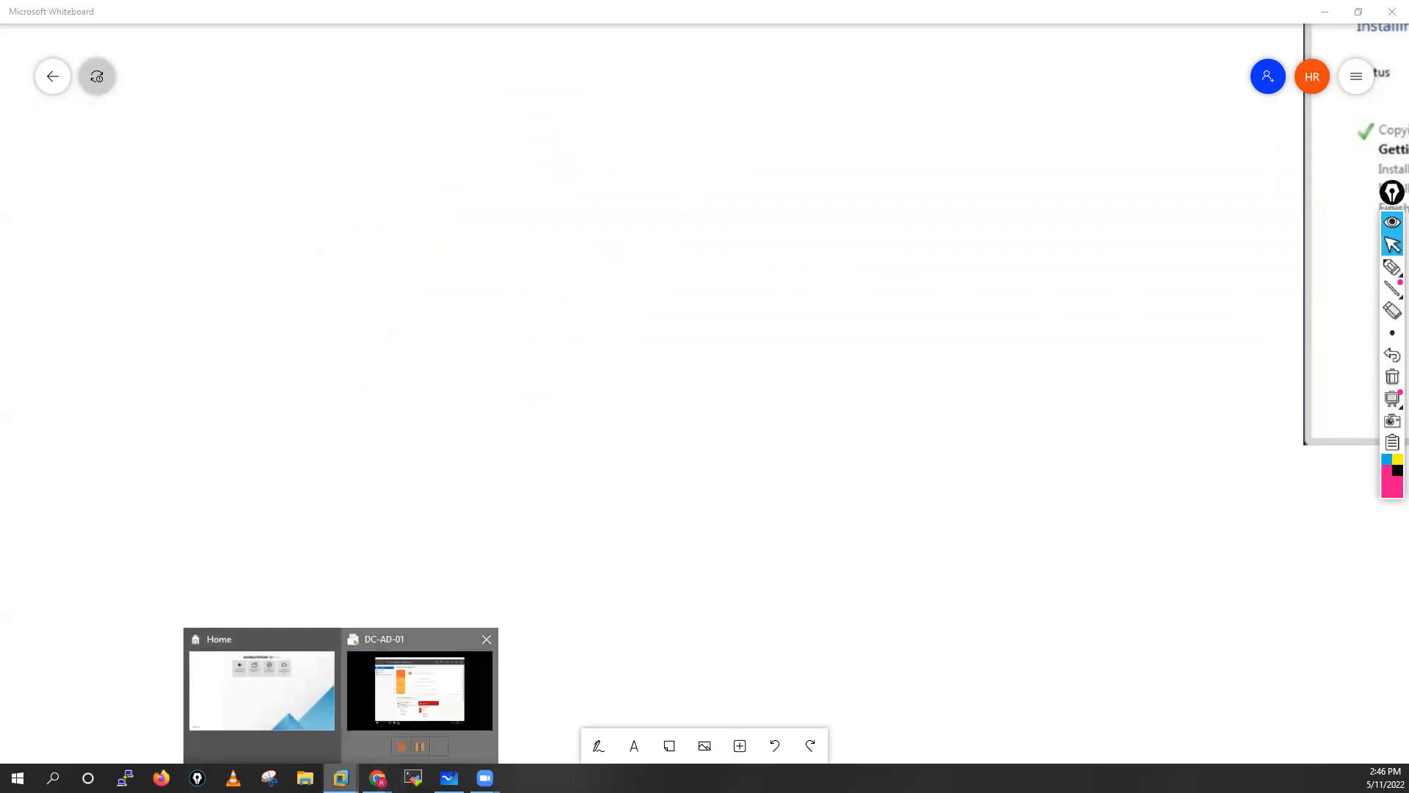
left_click(401, 685)
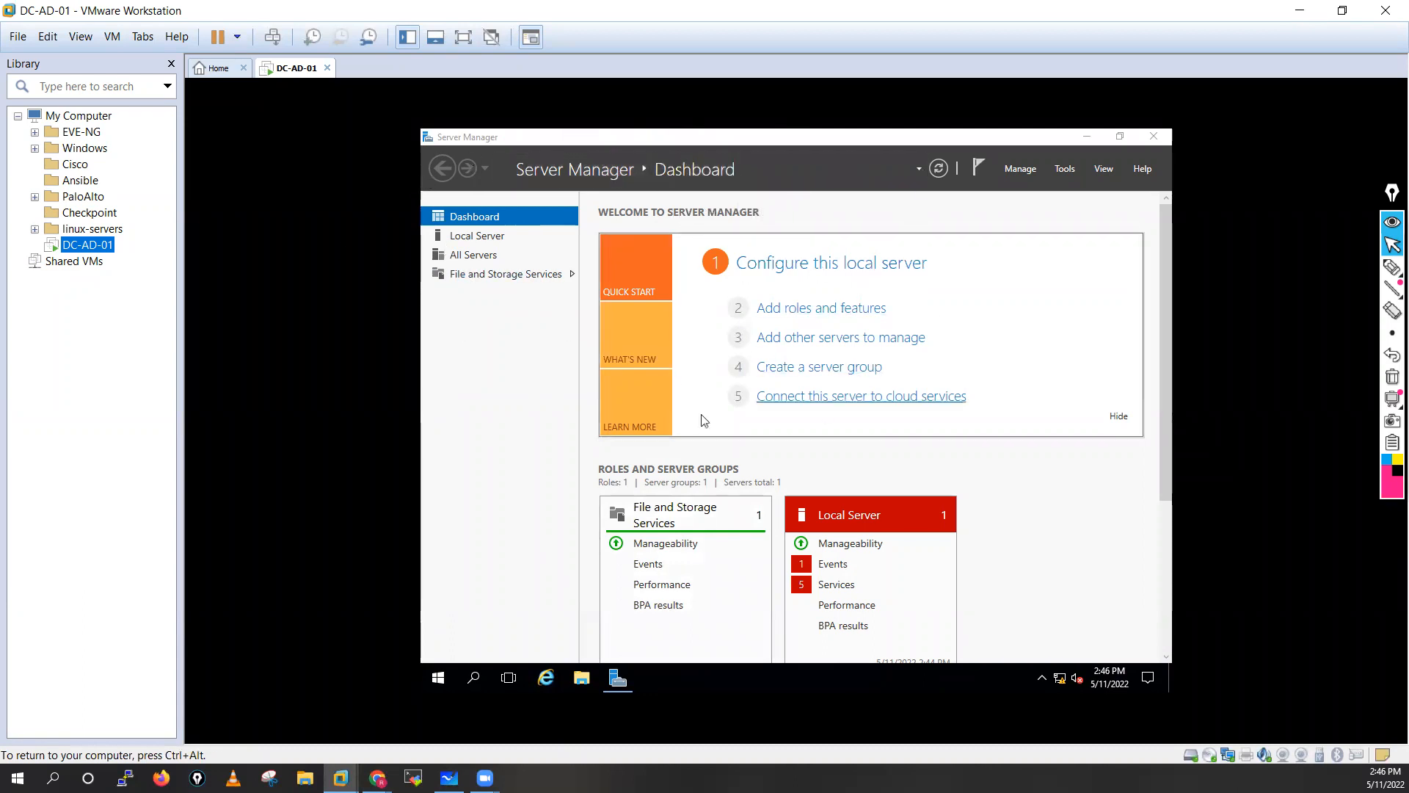
left_click(1064, 171)
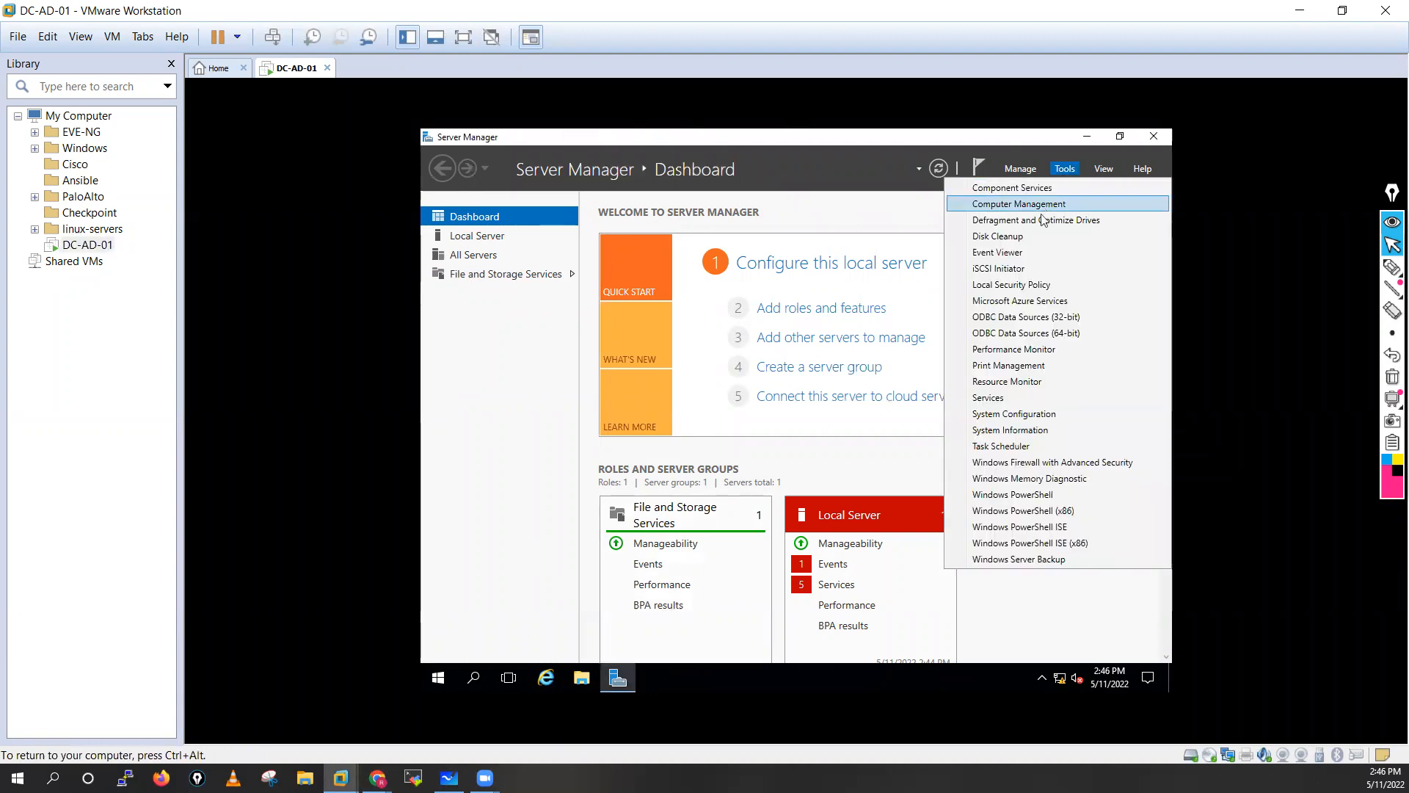
left_click(464, 430)
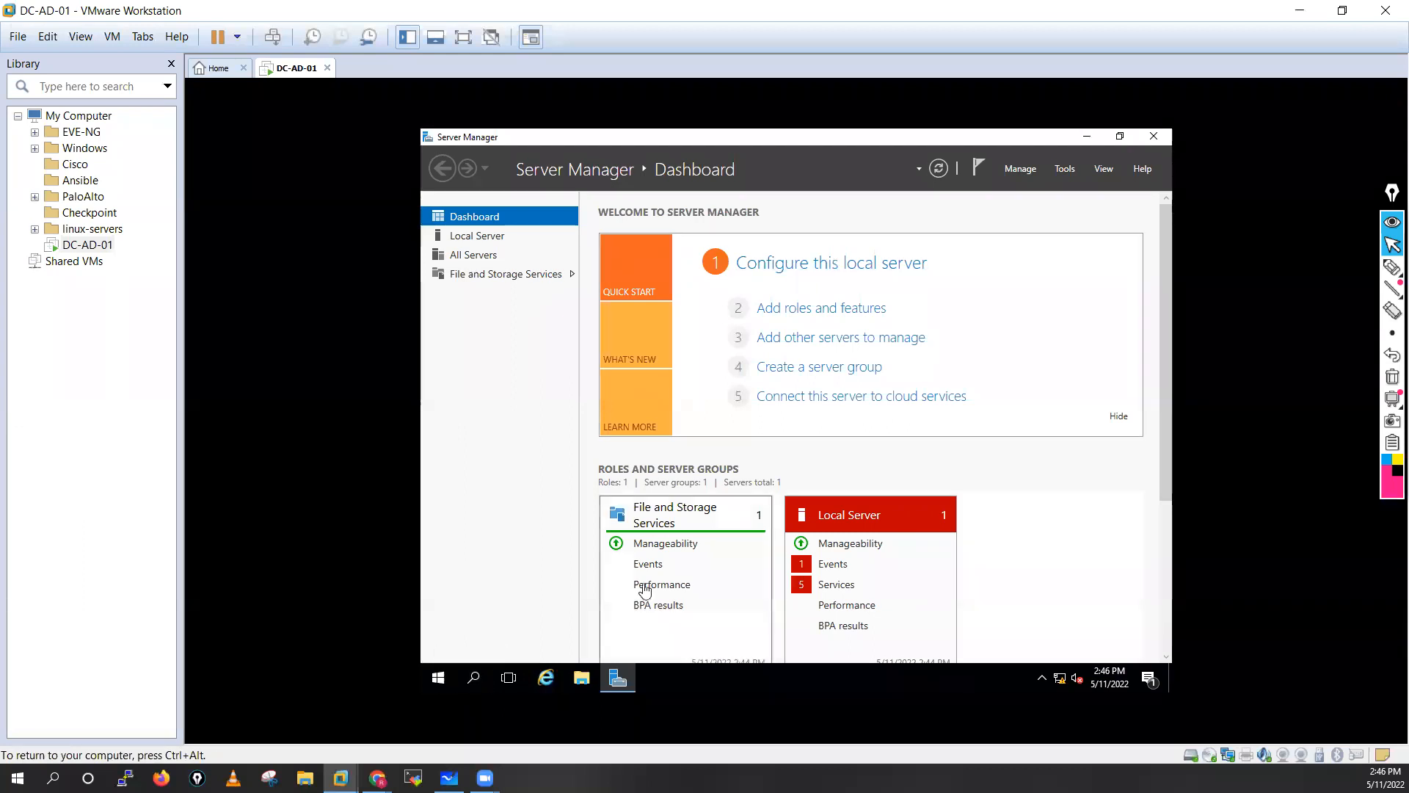
Launch Command Prompt via Windows search for cmd and run ipconfig /all.
left_click(474, 679)
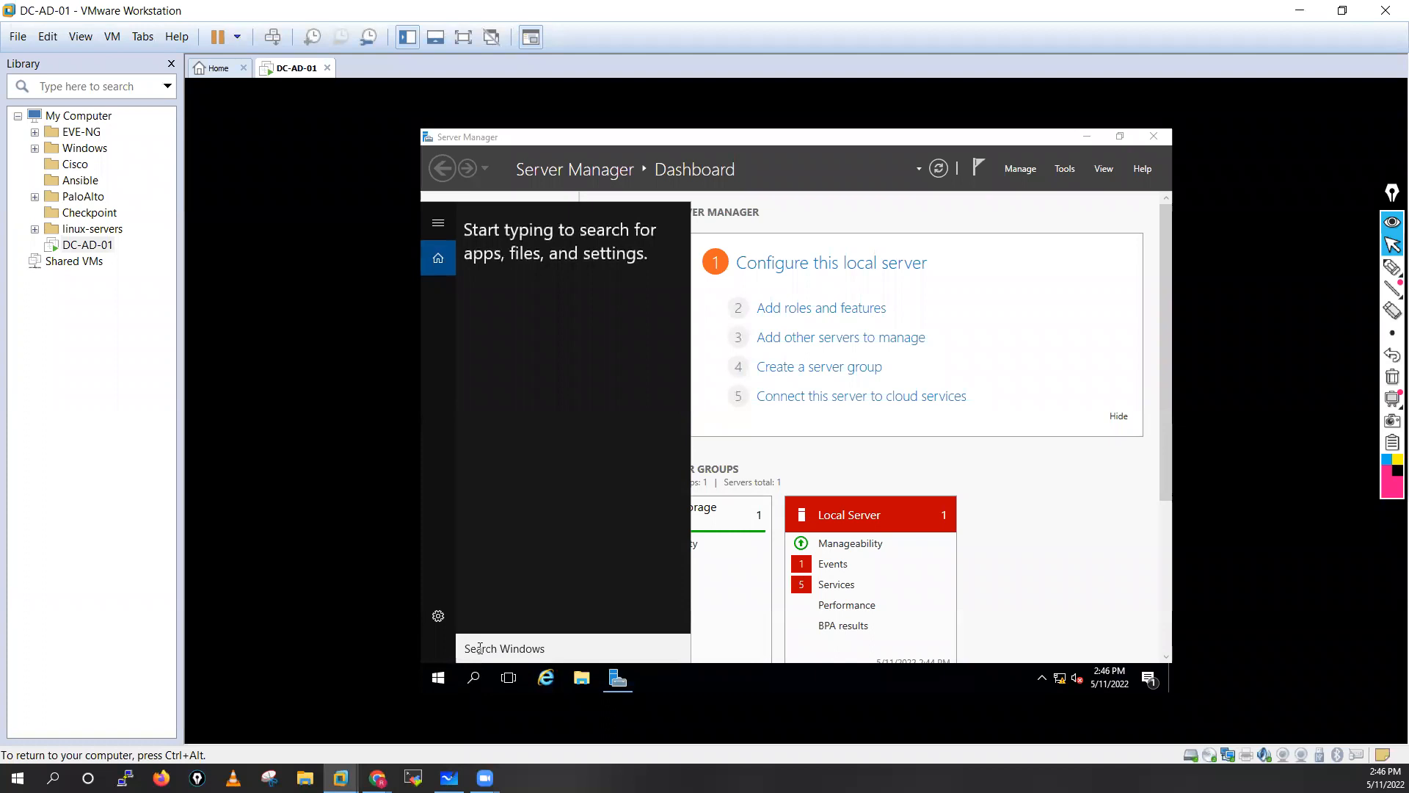
type("cmd")
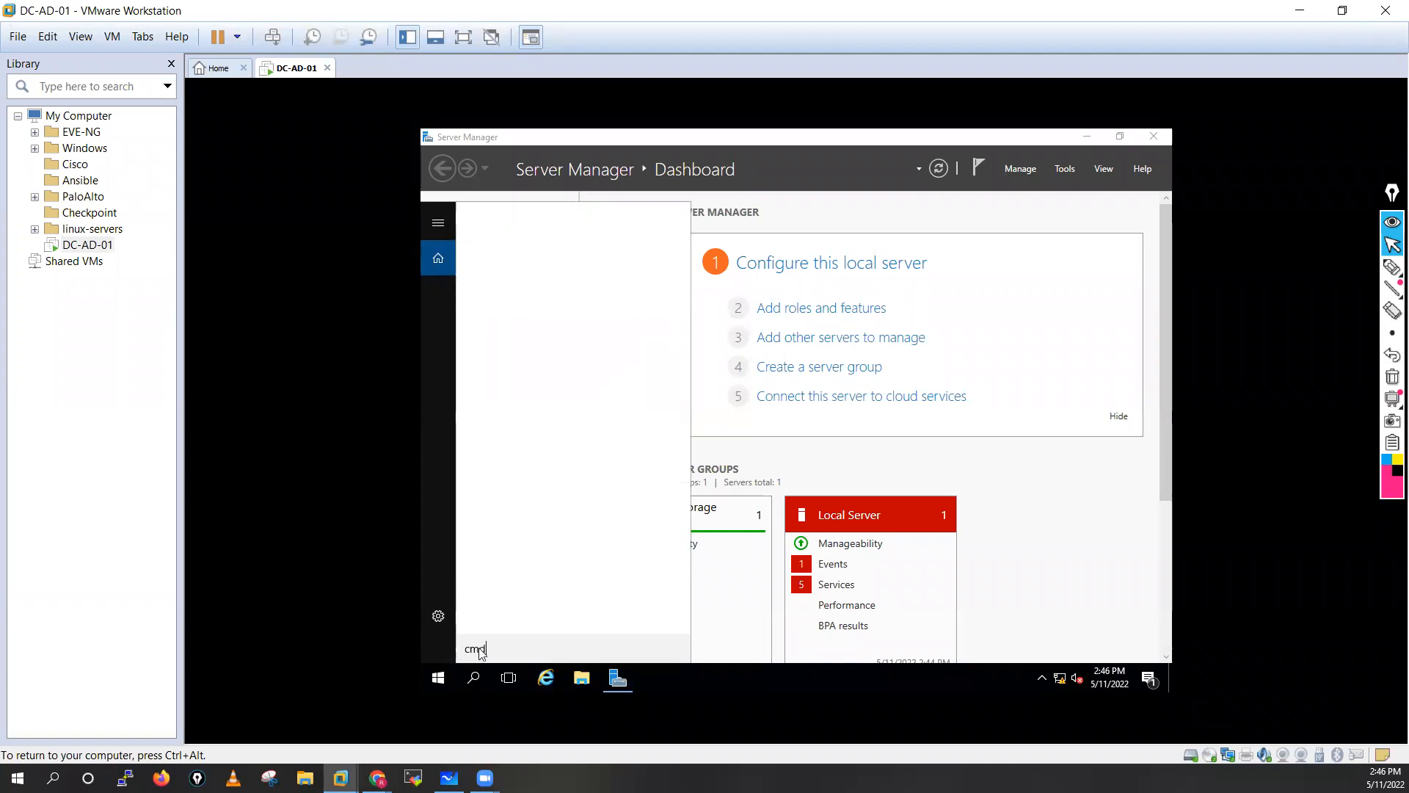
key("Return")
left_click(770, 332)
type("ip")
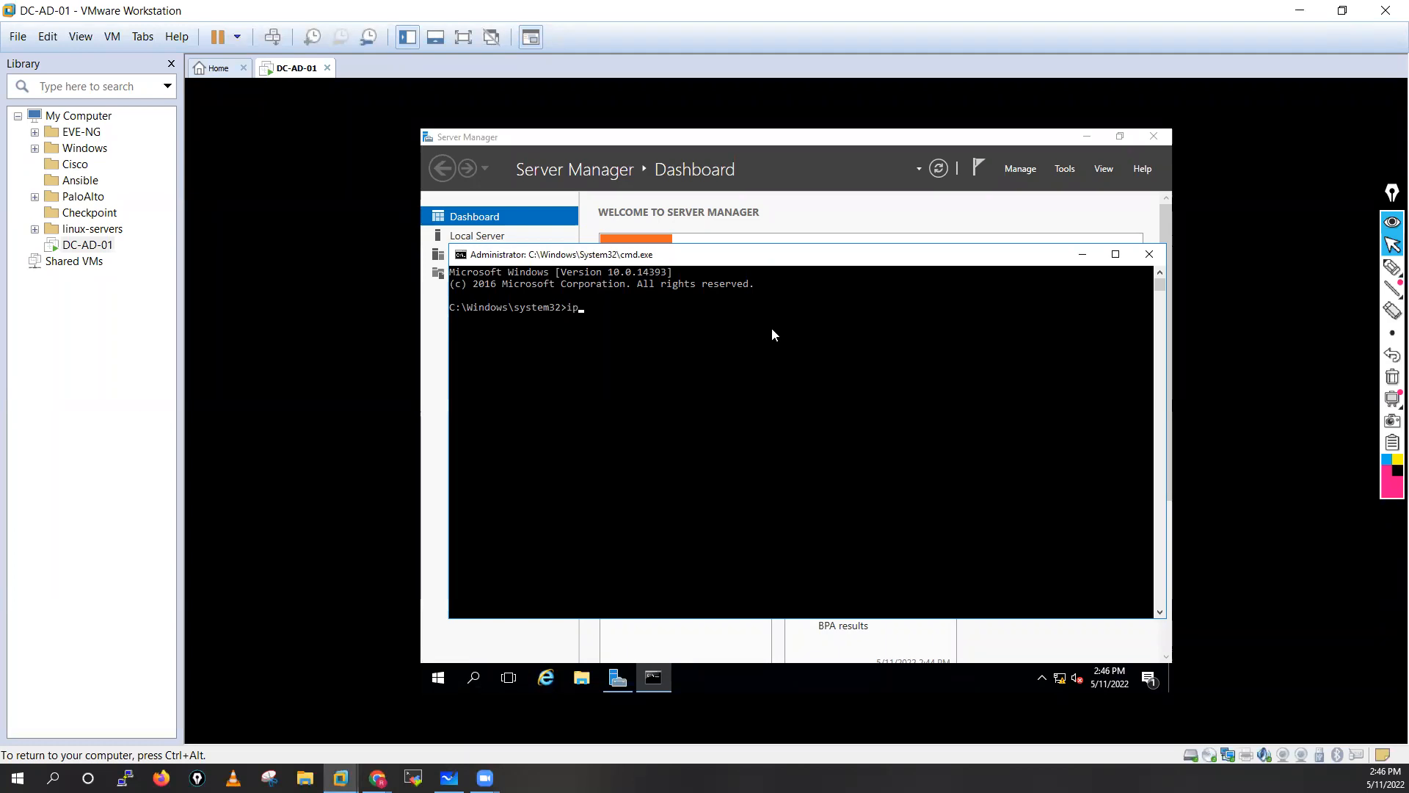
type("config /all")
key("Return")
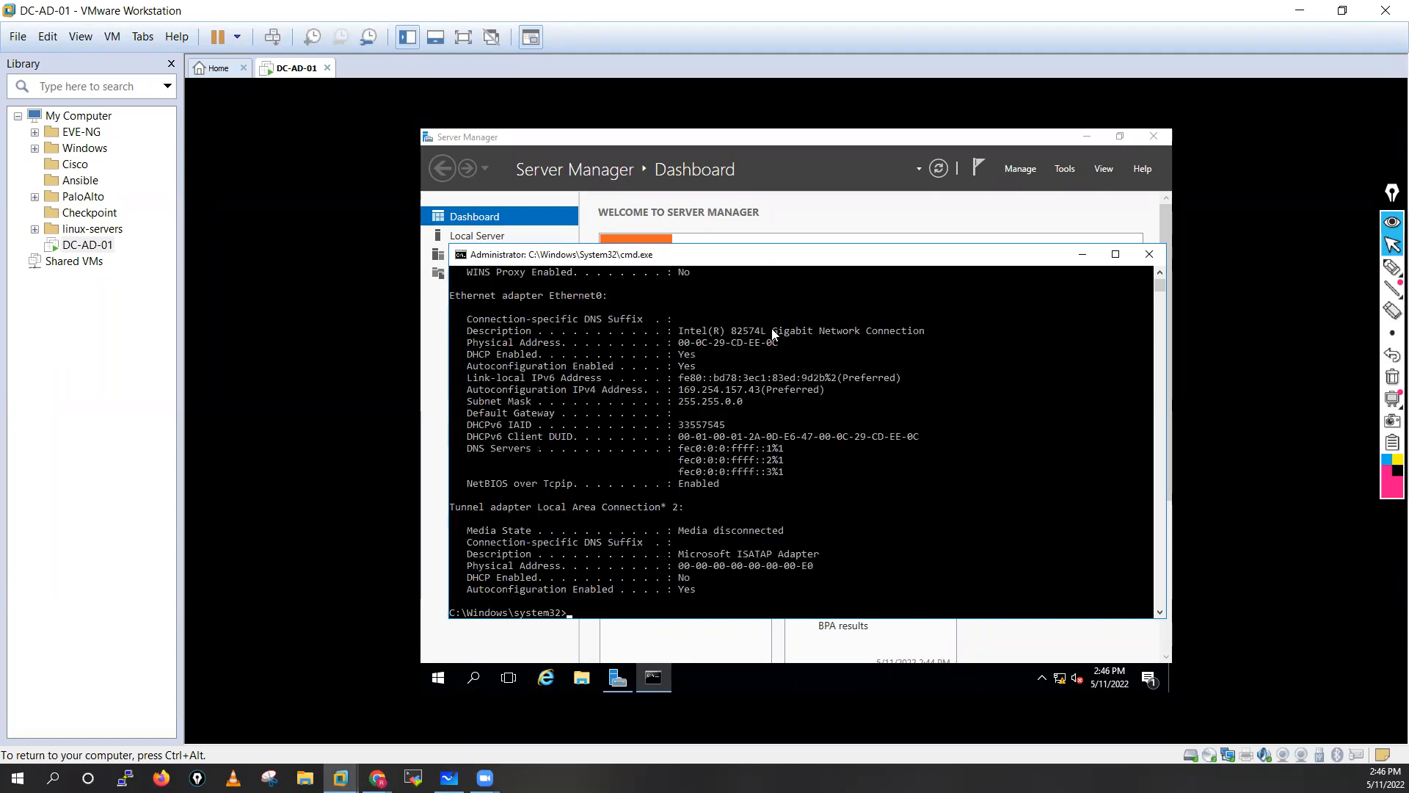
key("Return")
key("Return")
key("Return")
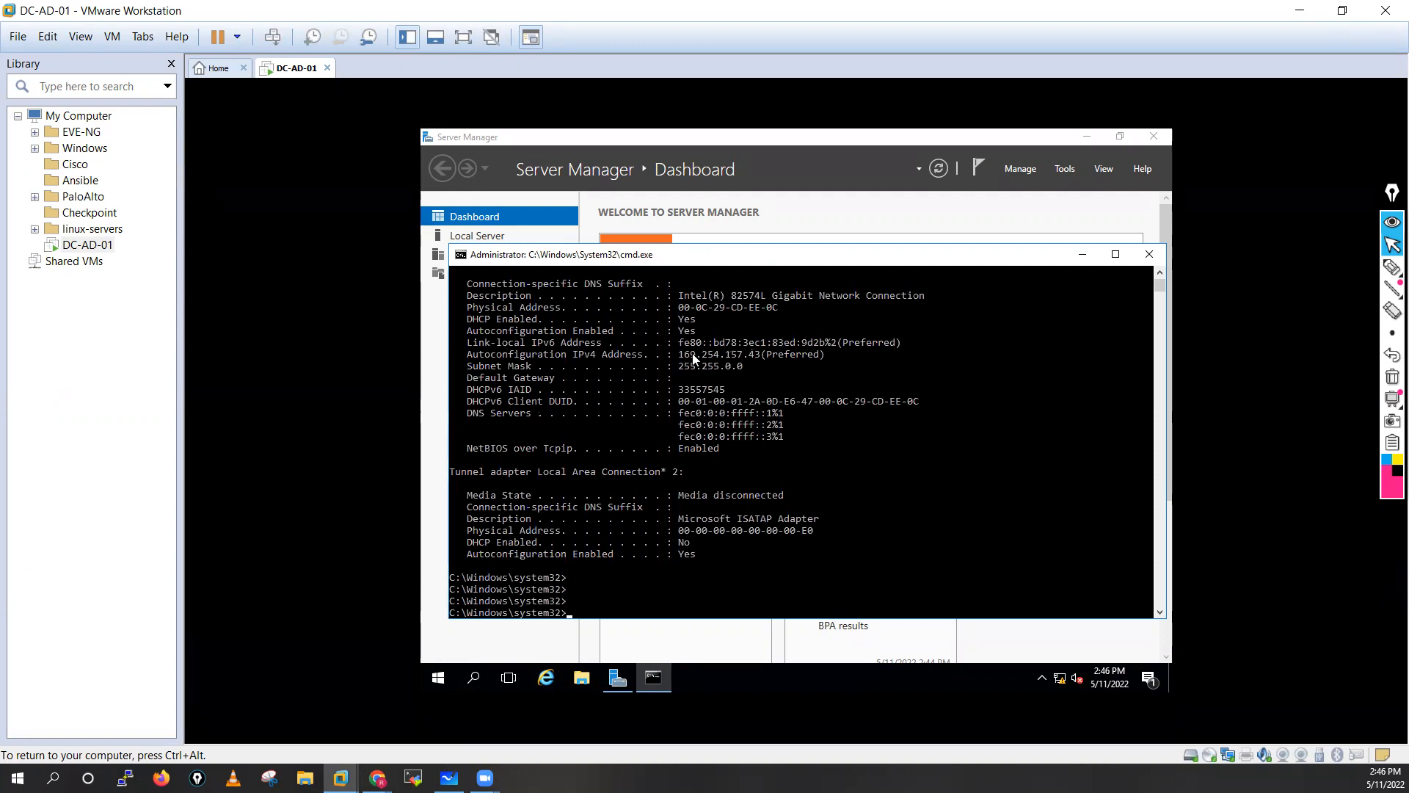
key("ctrl+alt")
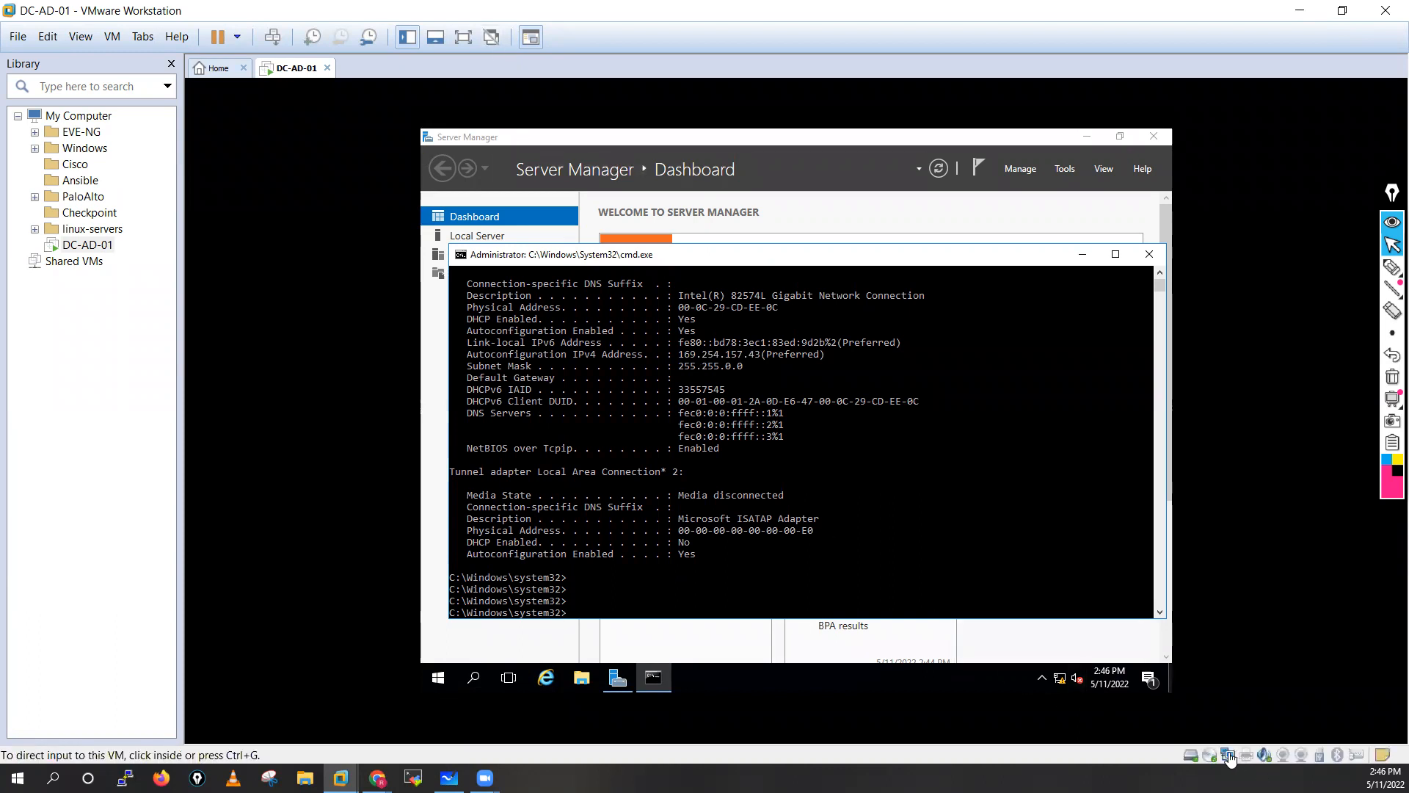
left_click(770, 547)
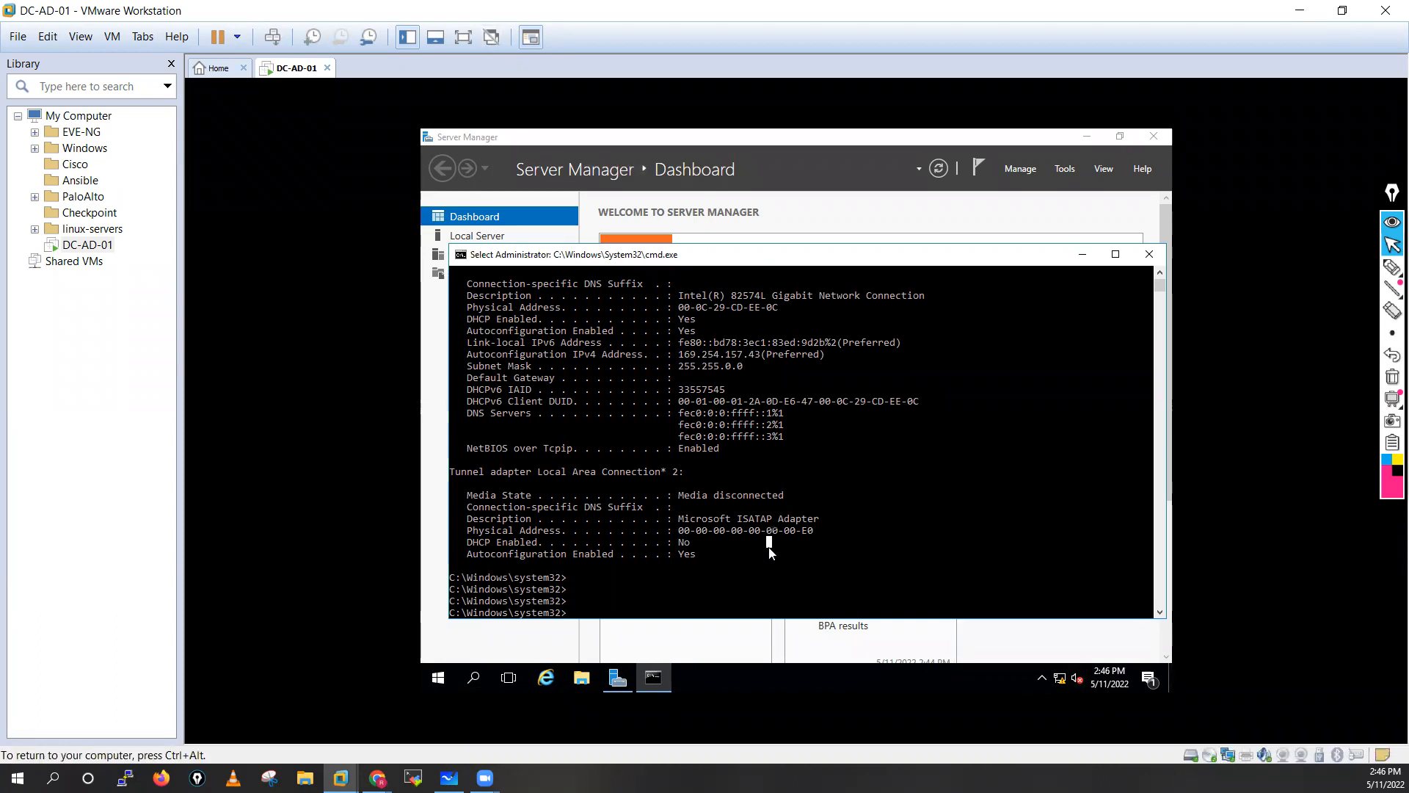
Run ncpa.cpl and open the IPv4 properties of the Ethernet0 adapter.
type("ncpa.cpl")
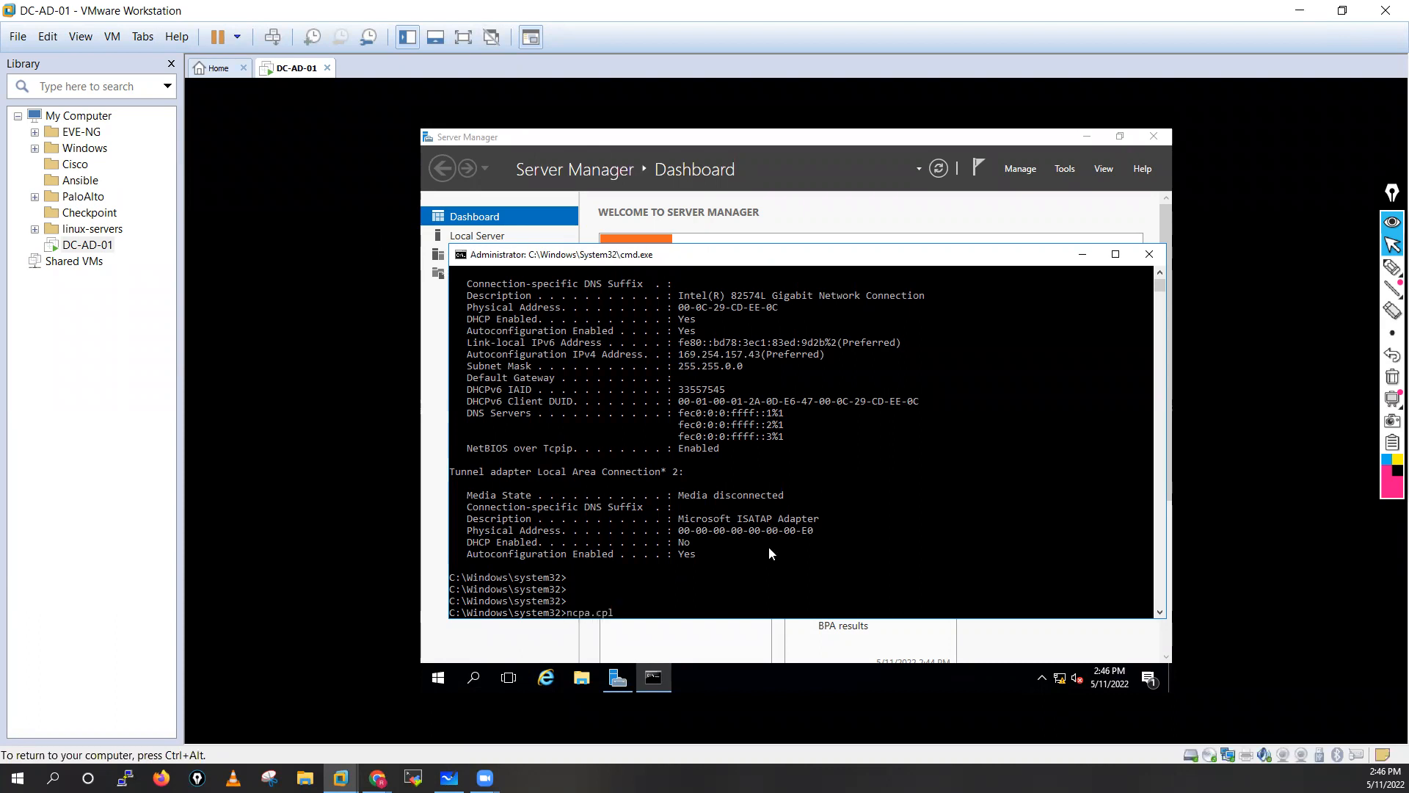
key("Return")
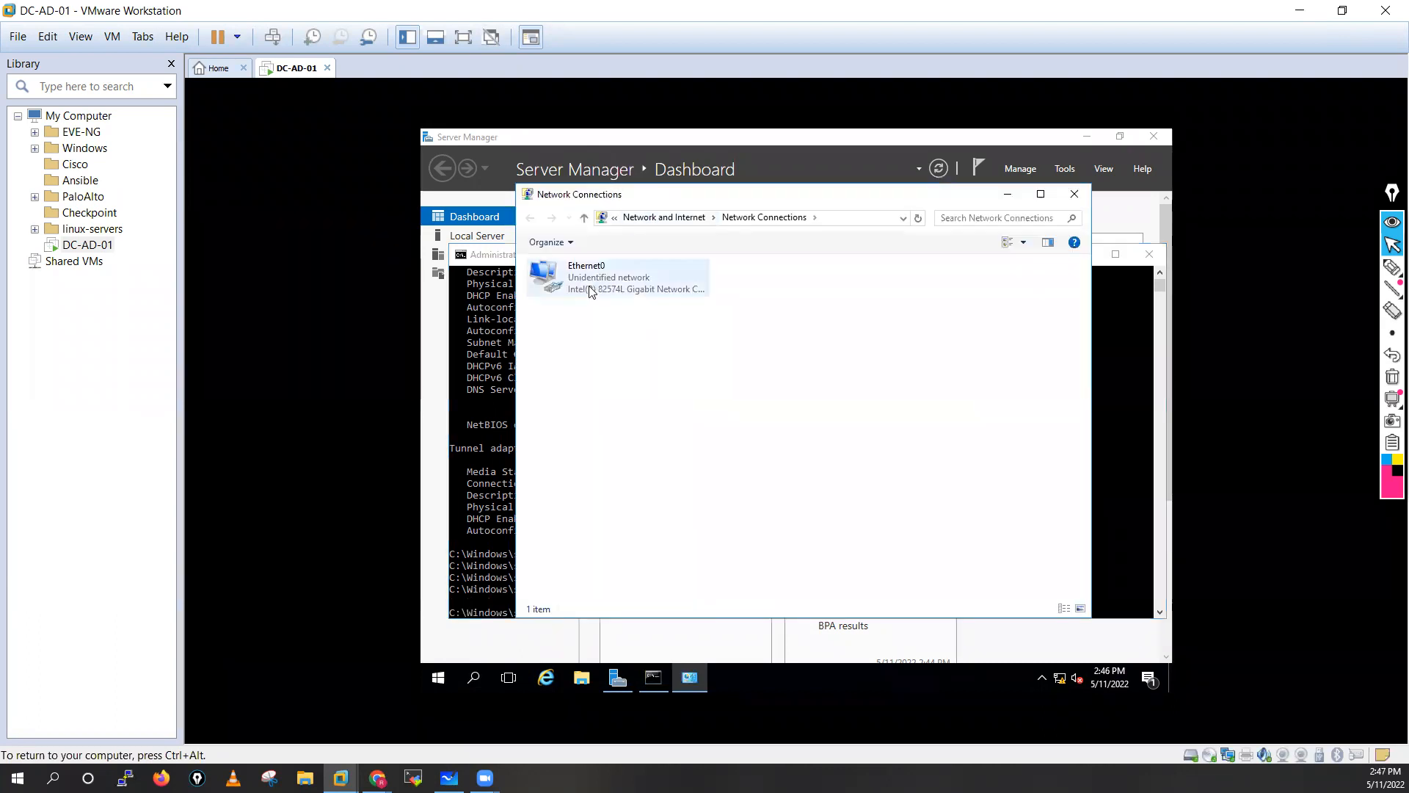
left_click(593, 287)
double_click(593, 287)
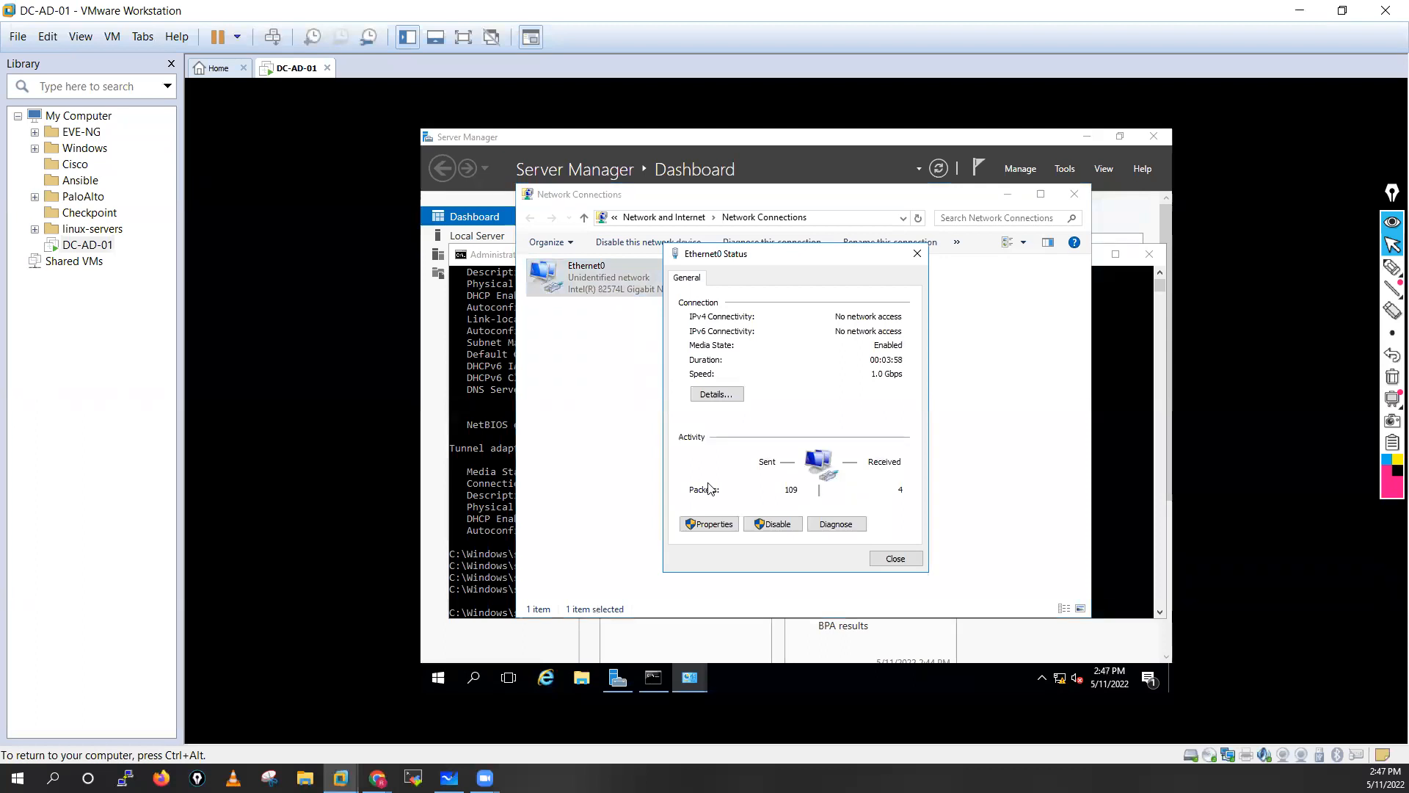
left_click(707, 521)
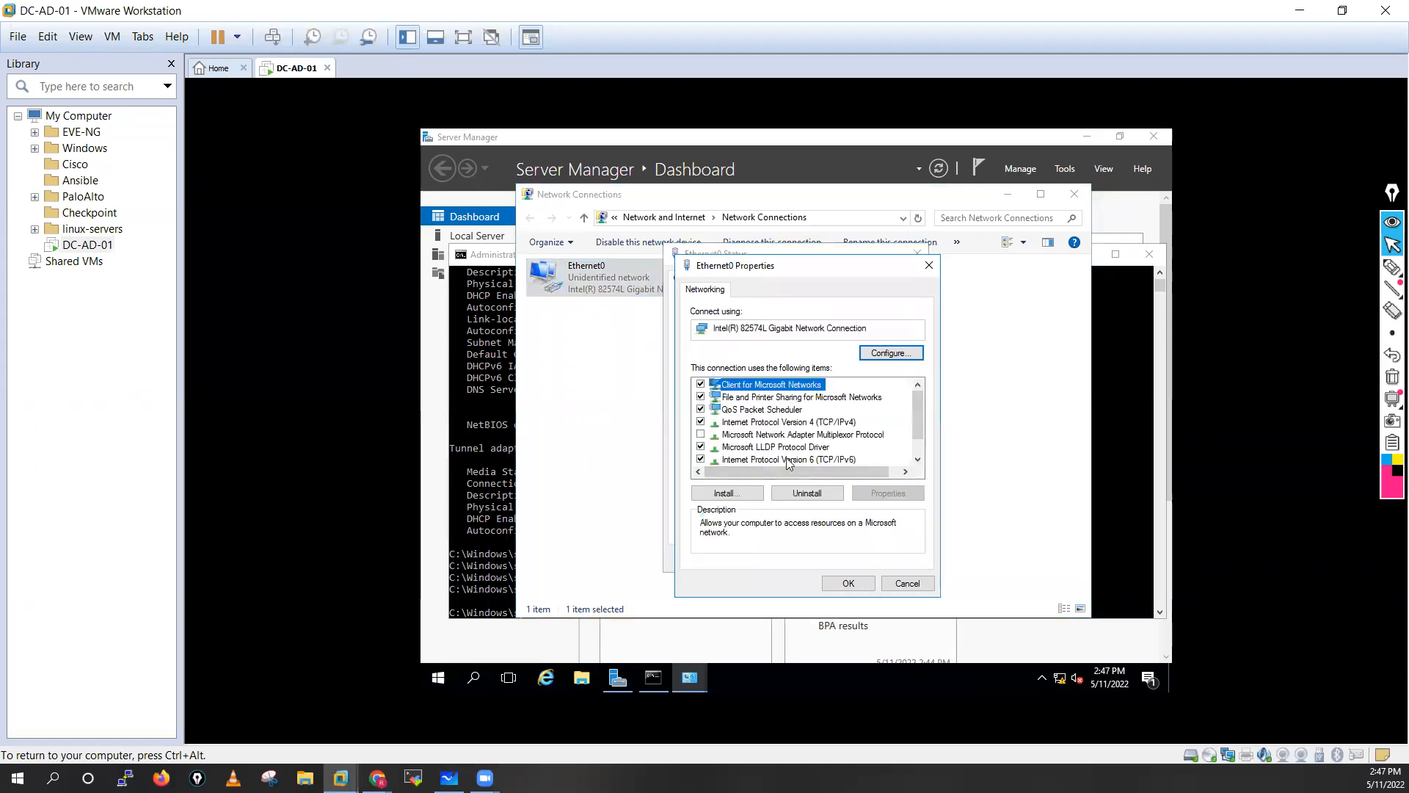
double_click(791, 423)
Assign static IP 10.1.1.220, mask 255.255.255.0, gateway 10.1.1.250 and DNS 8.8.8.8, then apply.
left_click(743, 429)
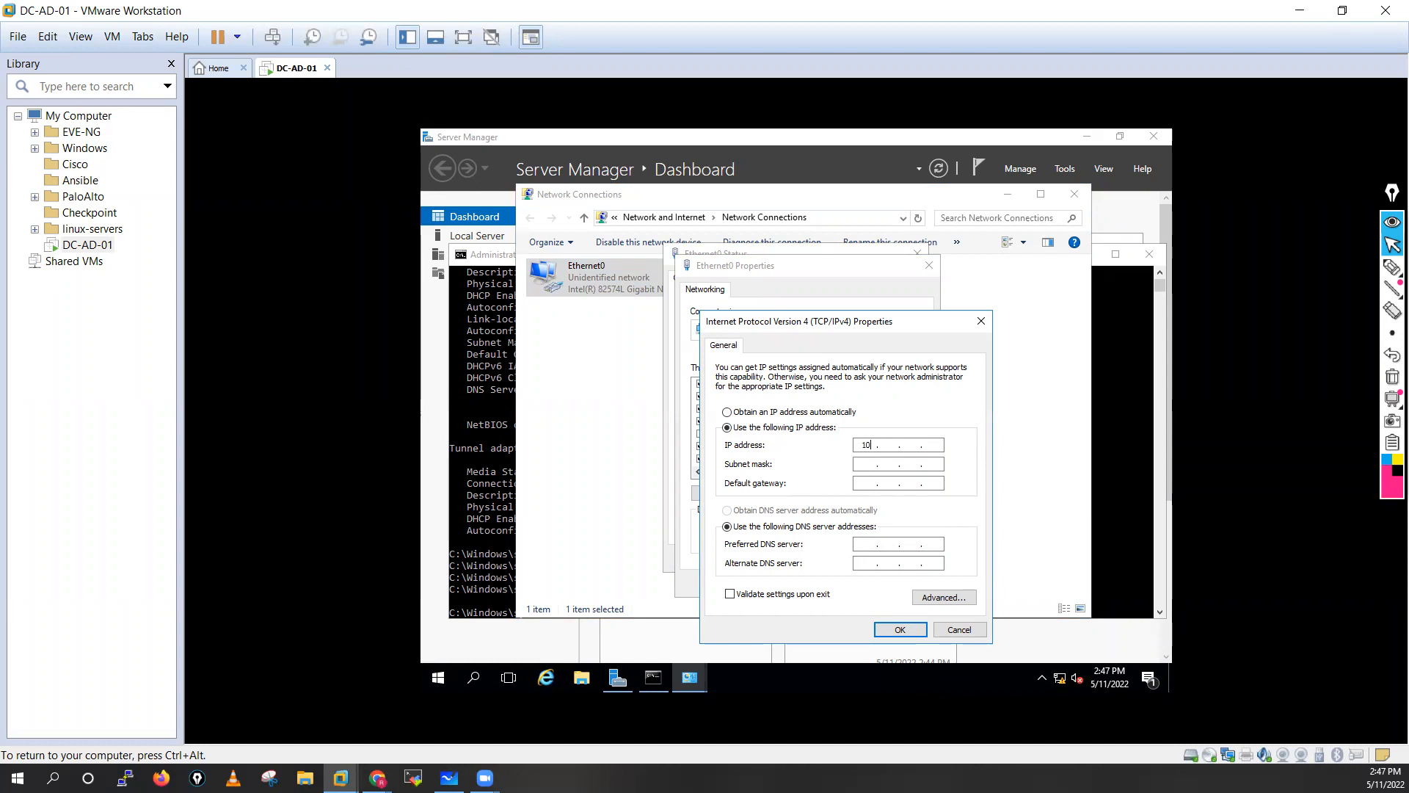
type("10 . 1 . 1 . 220")
left_click(864, 465)
left_click(898, 467)
double_click(886, 465)
type("255 . 255 . 255 . 0")
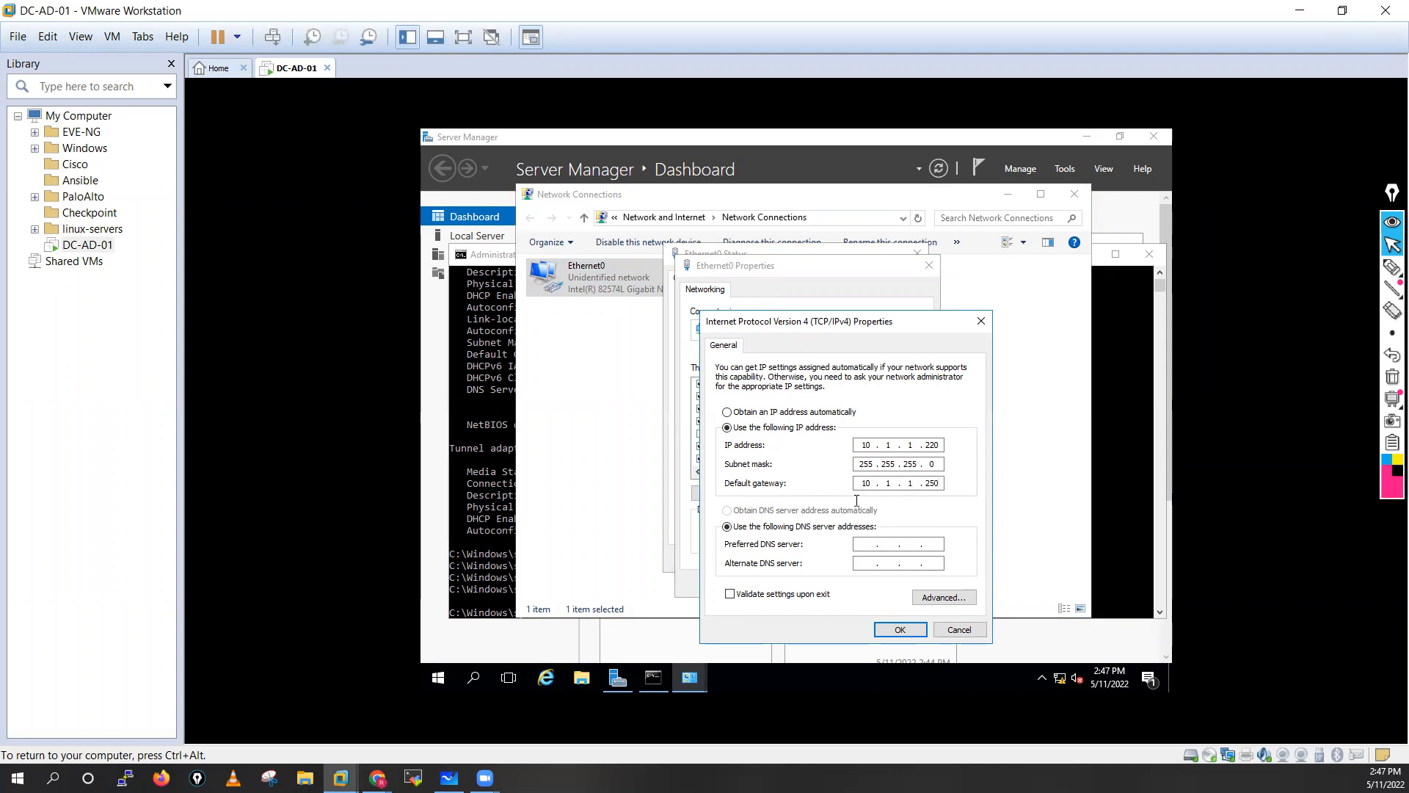
left_click(865, 542)
type("8 . 8 . 8")
left_click(902, 632)
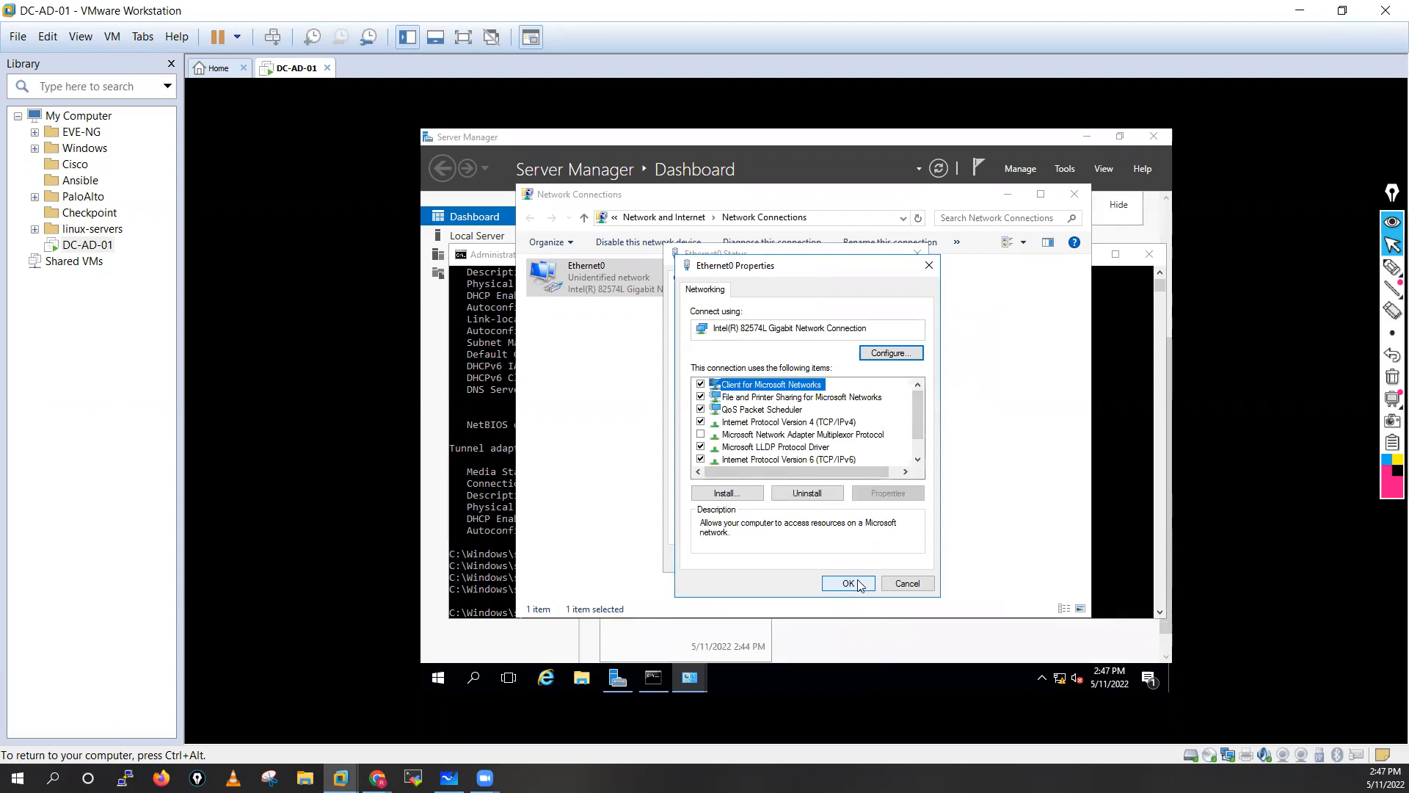
left_click(859, 583)
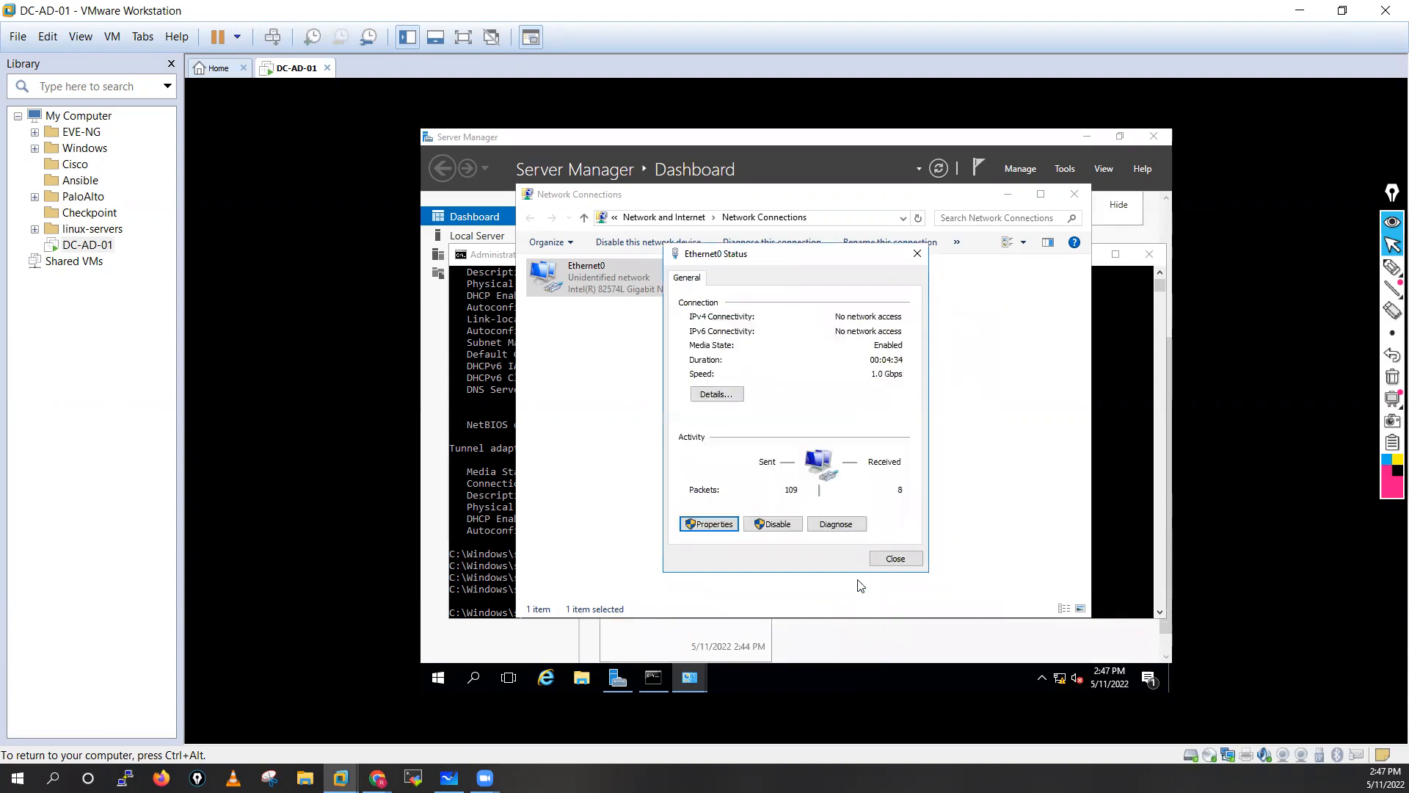
left_click(896, 558)
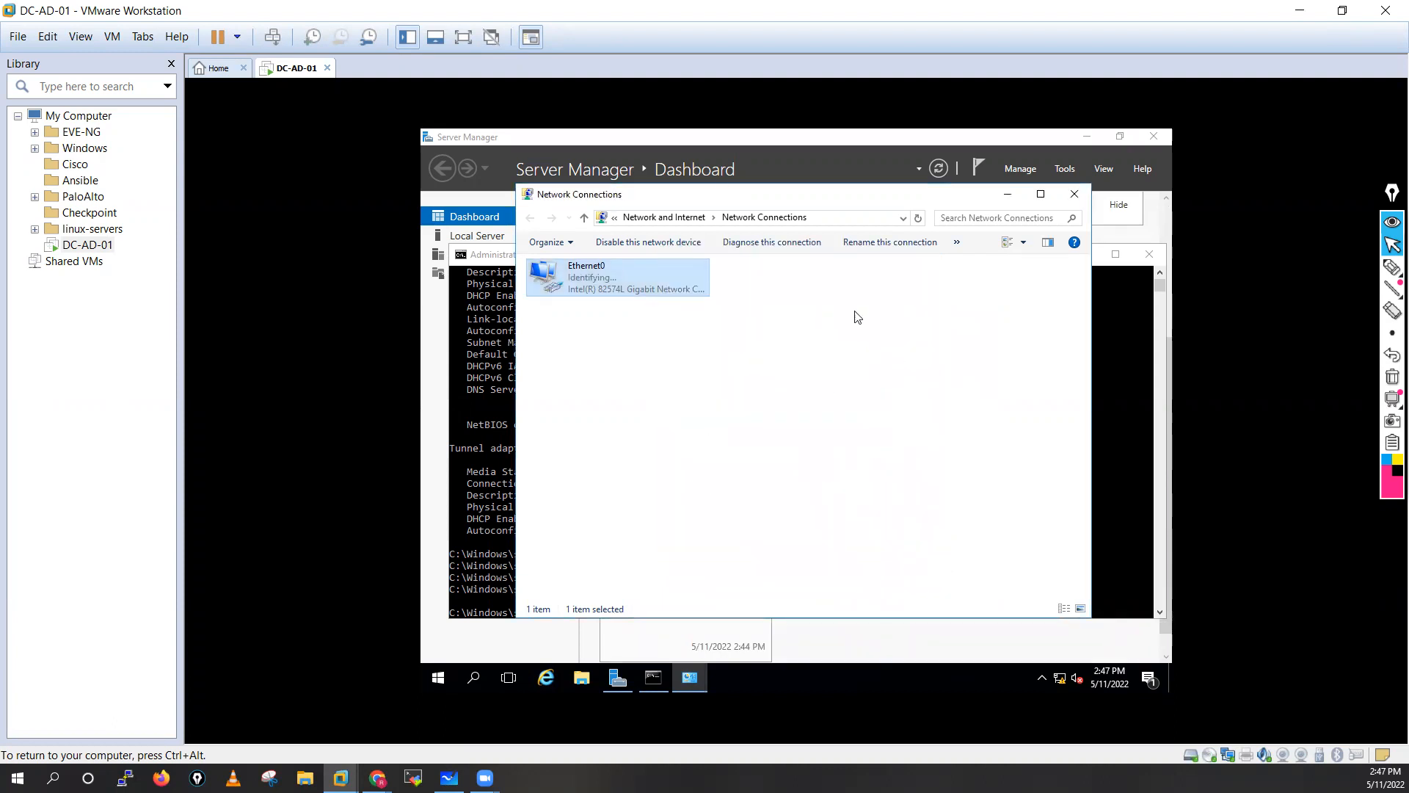
Go through Control Panel's System and Security to the server's basic system information.
left_click(1075, 194)
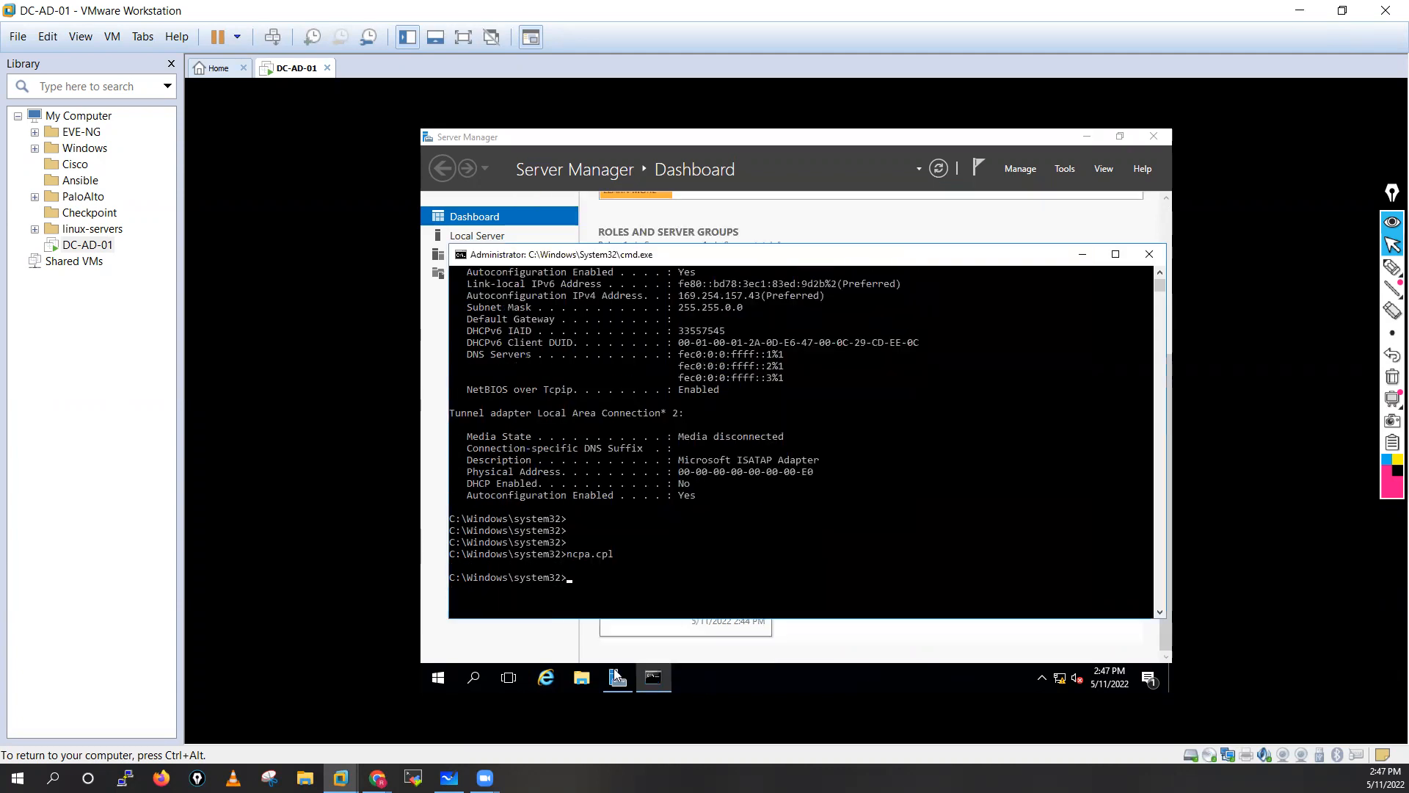
left_click(438, 679)
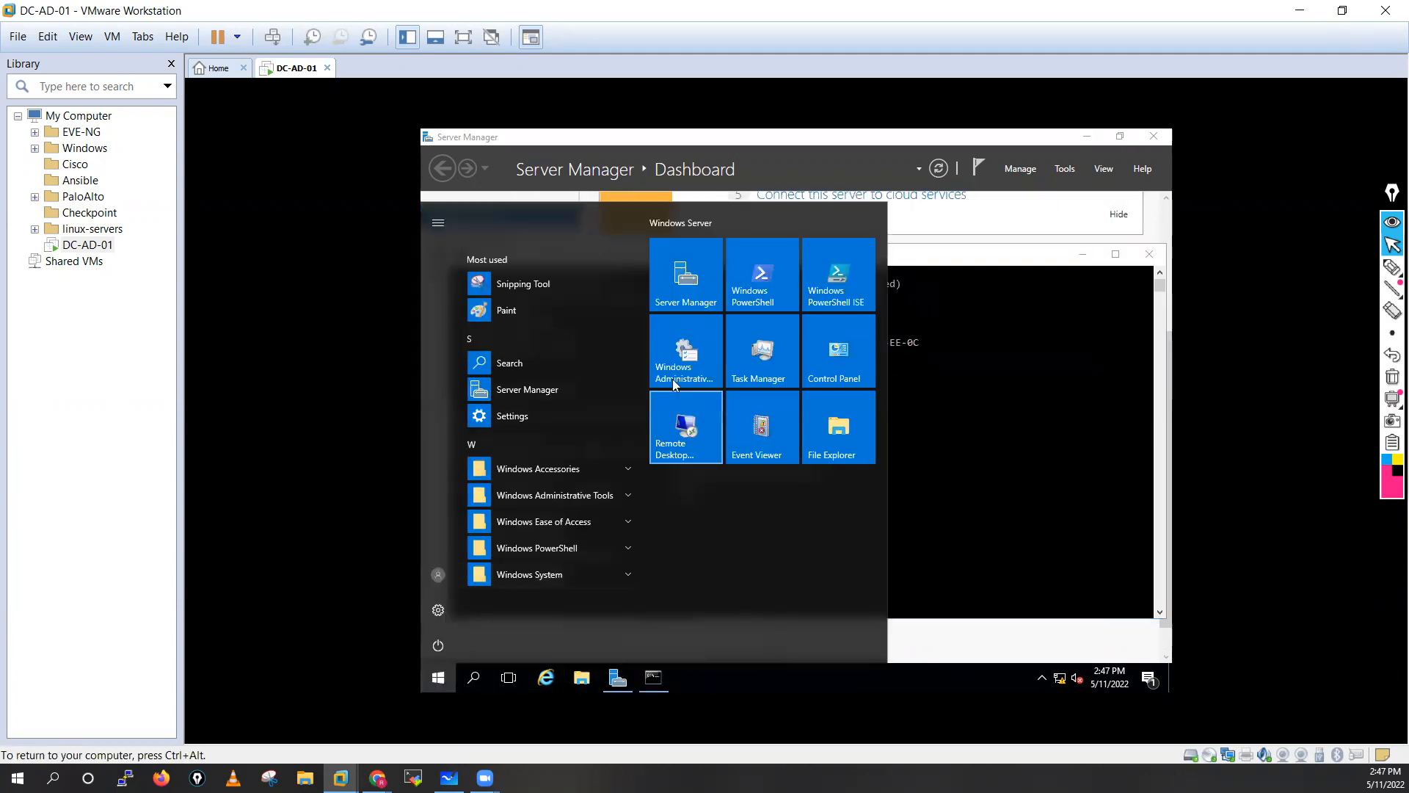
left_click(822, 364)
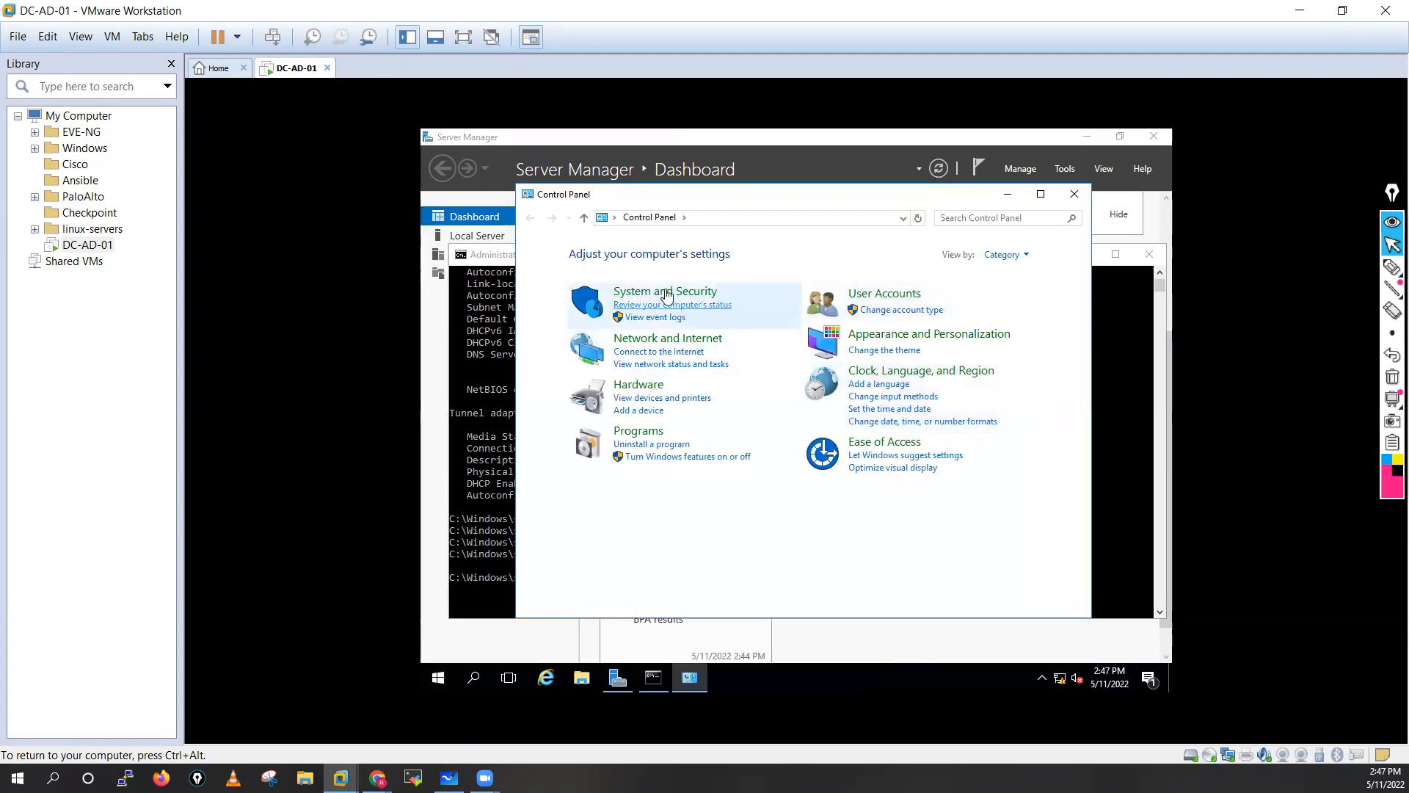
left_click(666, 293)
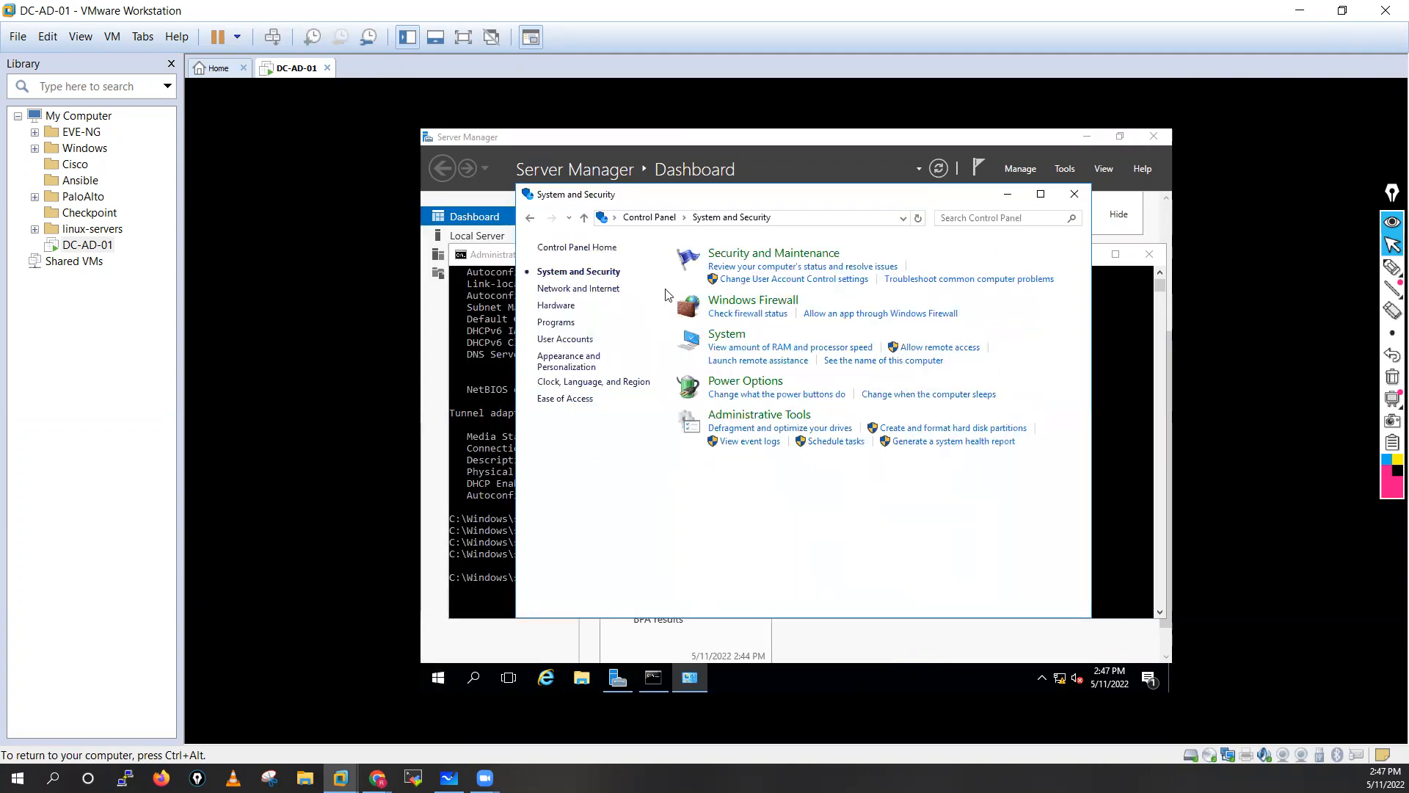
left_click(738, 338)
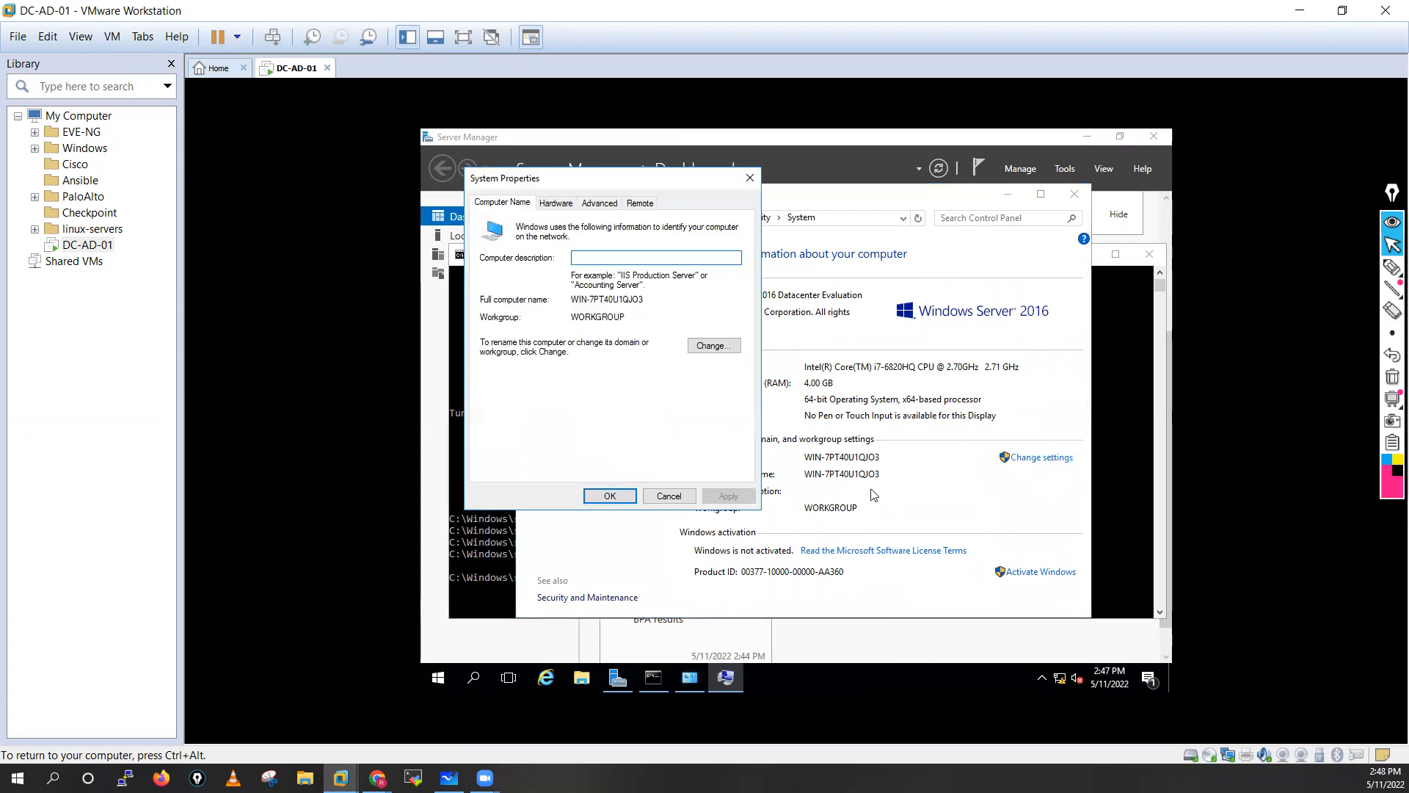
Change the computer name to DC-AD-01, confirm the notices and choose Restart Now.
left_click(720, 347)
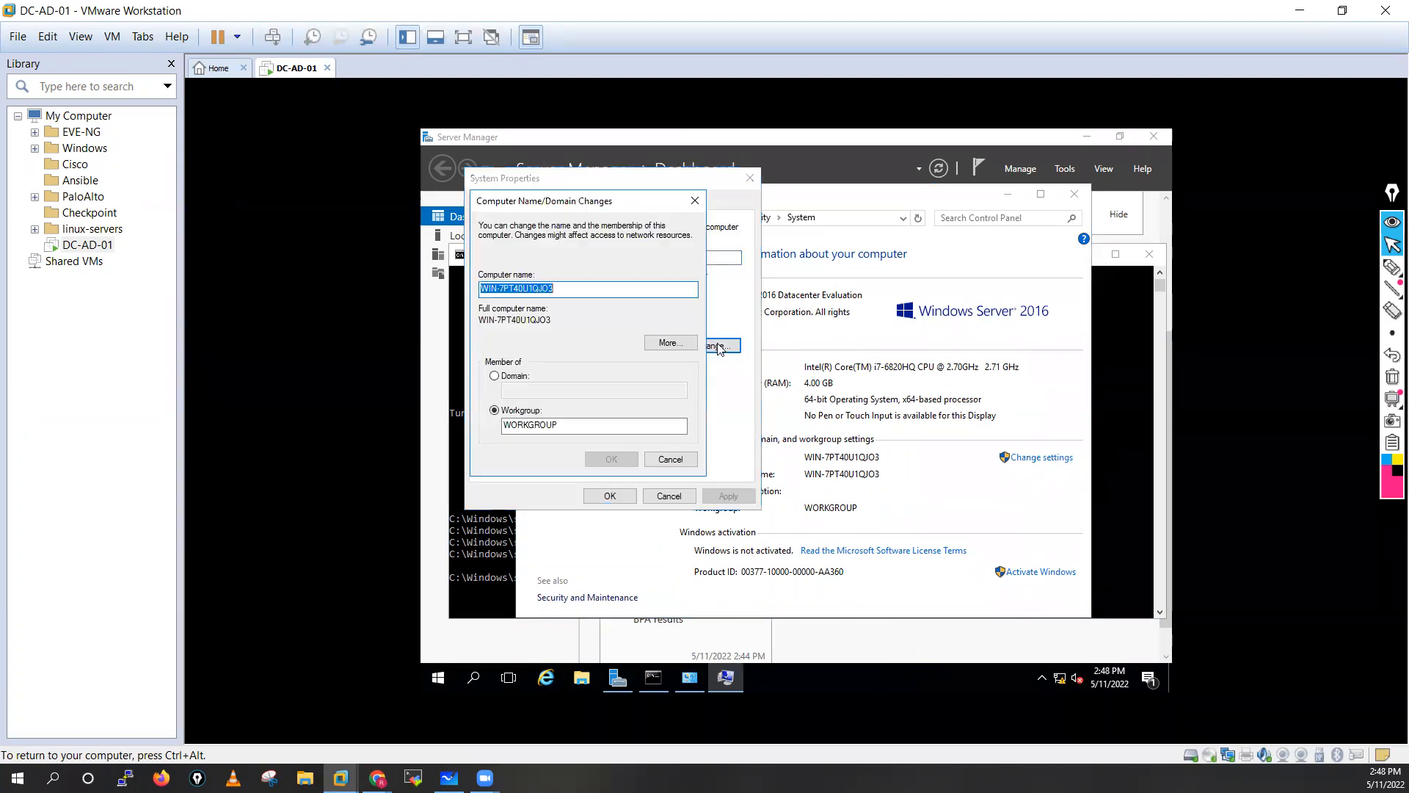
left_click(568, 289)
key("BackSpace")
key("BackSpace")
key("BackSpace")
key("BackSpace")
key("BackSpace")
key("BackSpace")
key("BackSpace")
key("BackSpace")
key("BackSpace")
key("BackSpace")
key("BackSpace")
key("BackSpace")
key("BackSpace")
key("BackSpace")
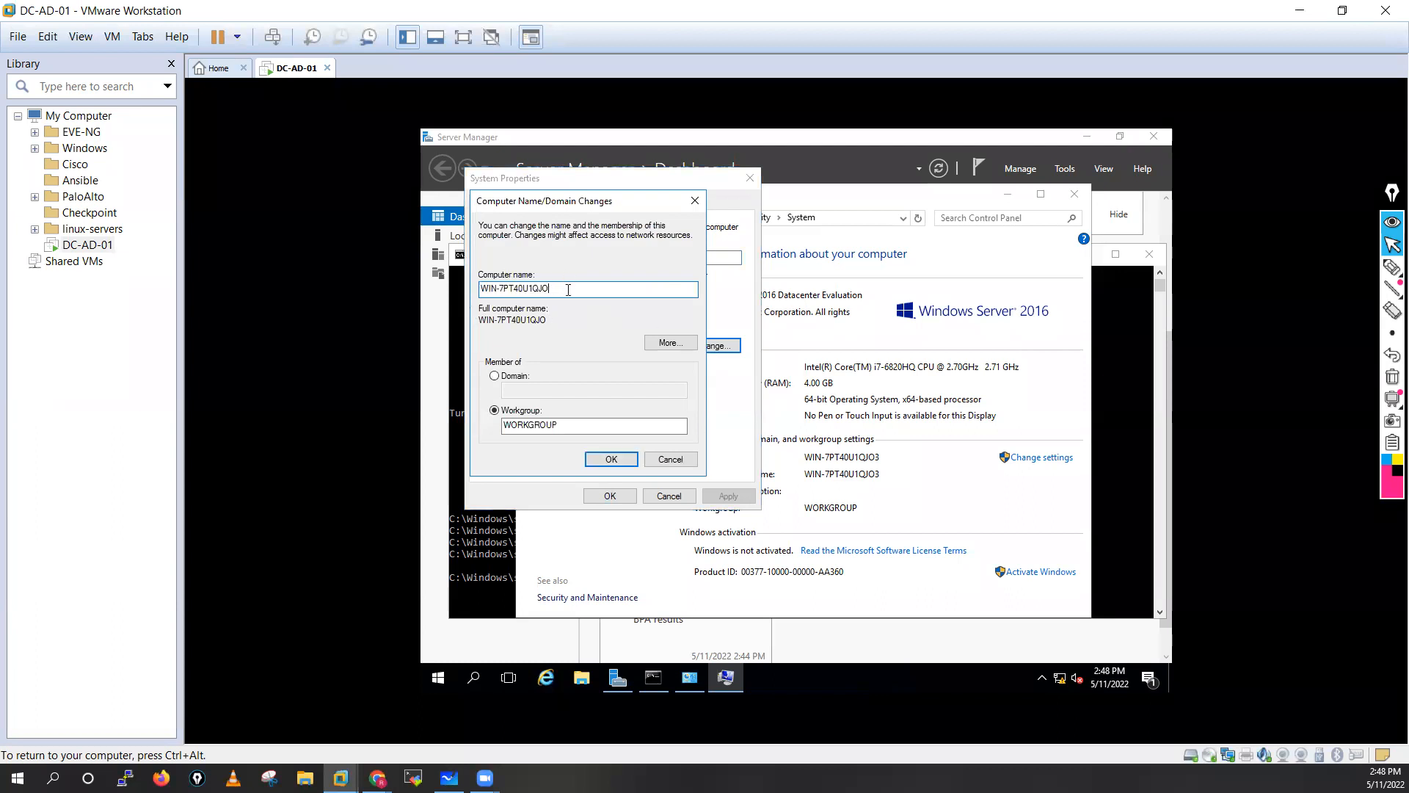
key("BackSpace")
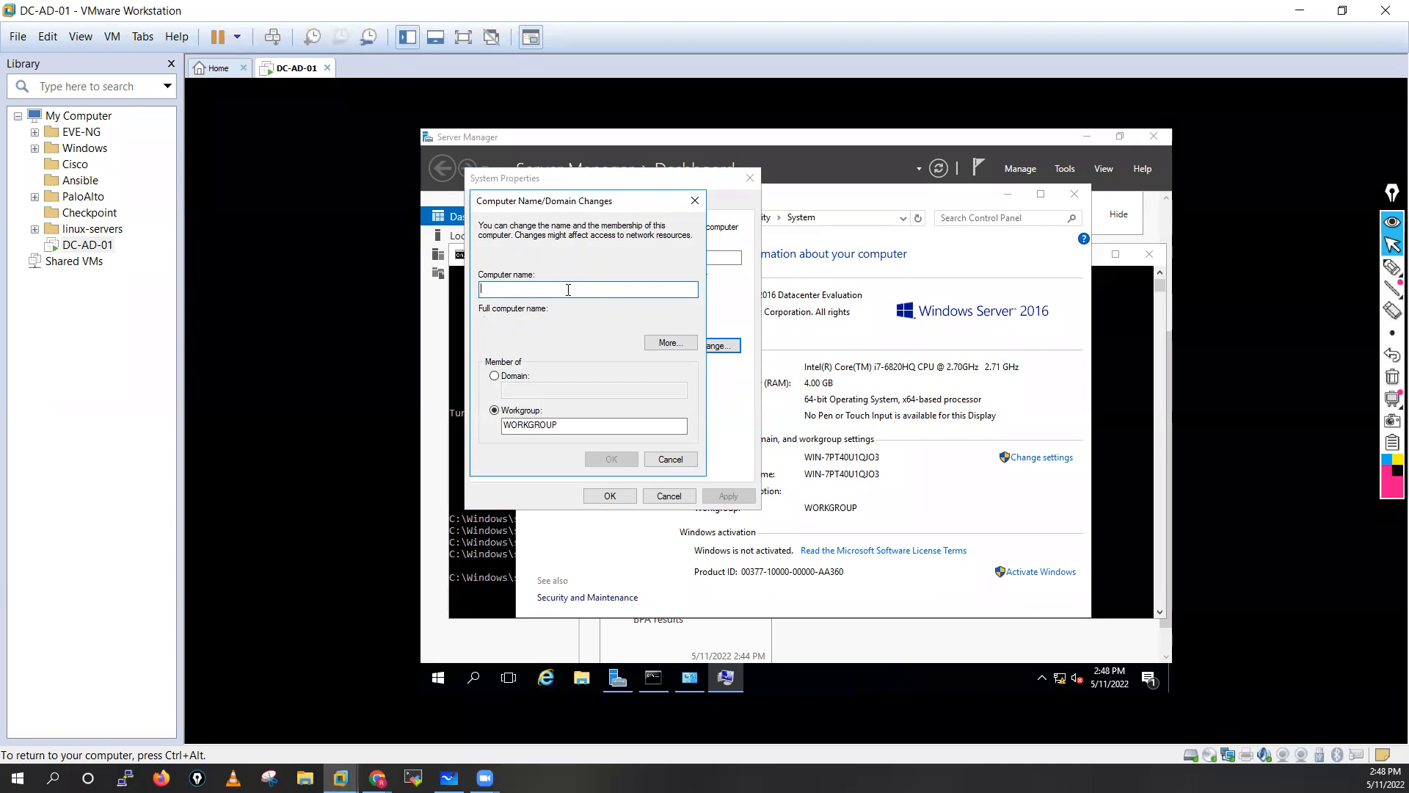
type("DC-AD-01")
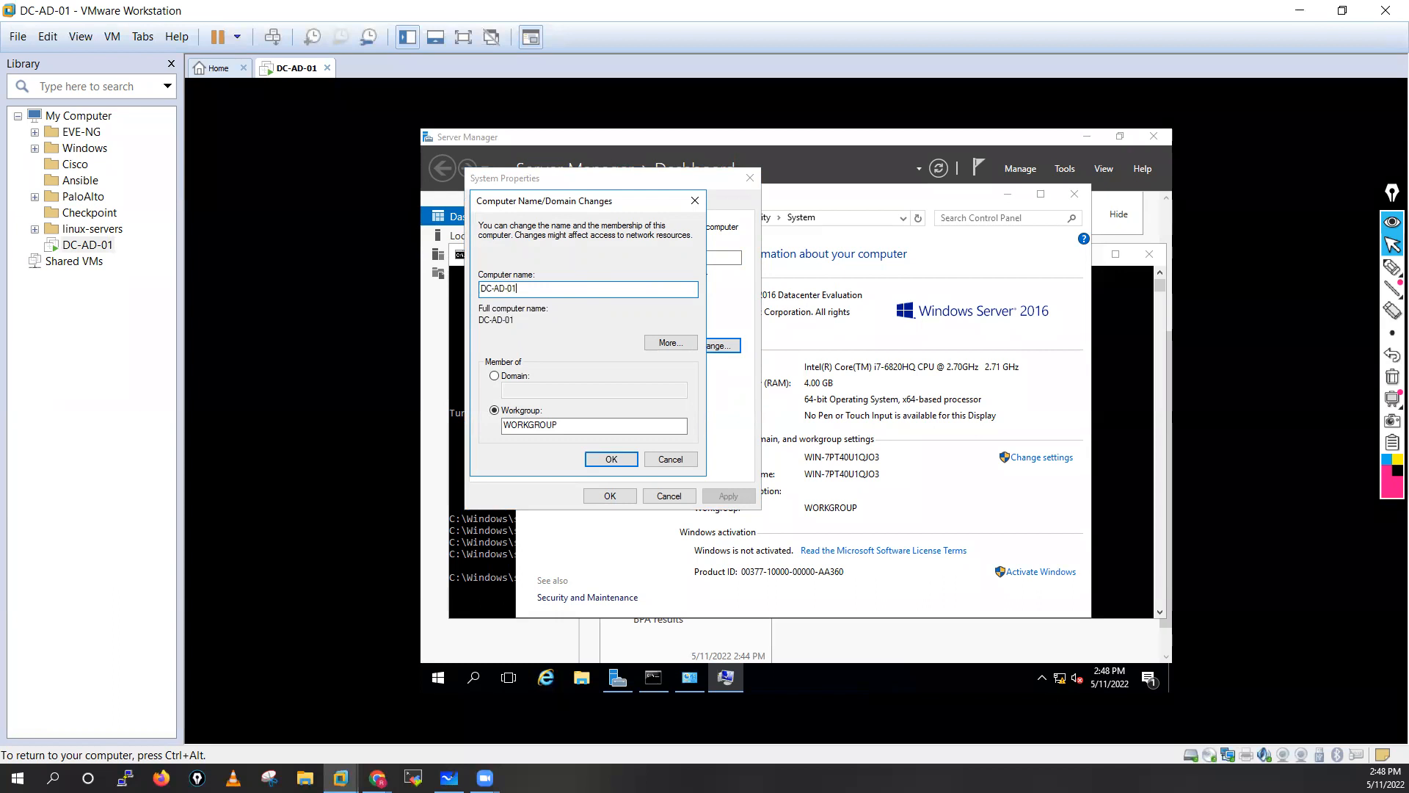
left_click(608, 459)
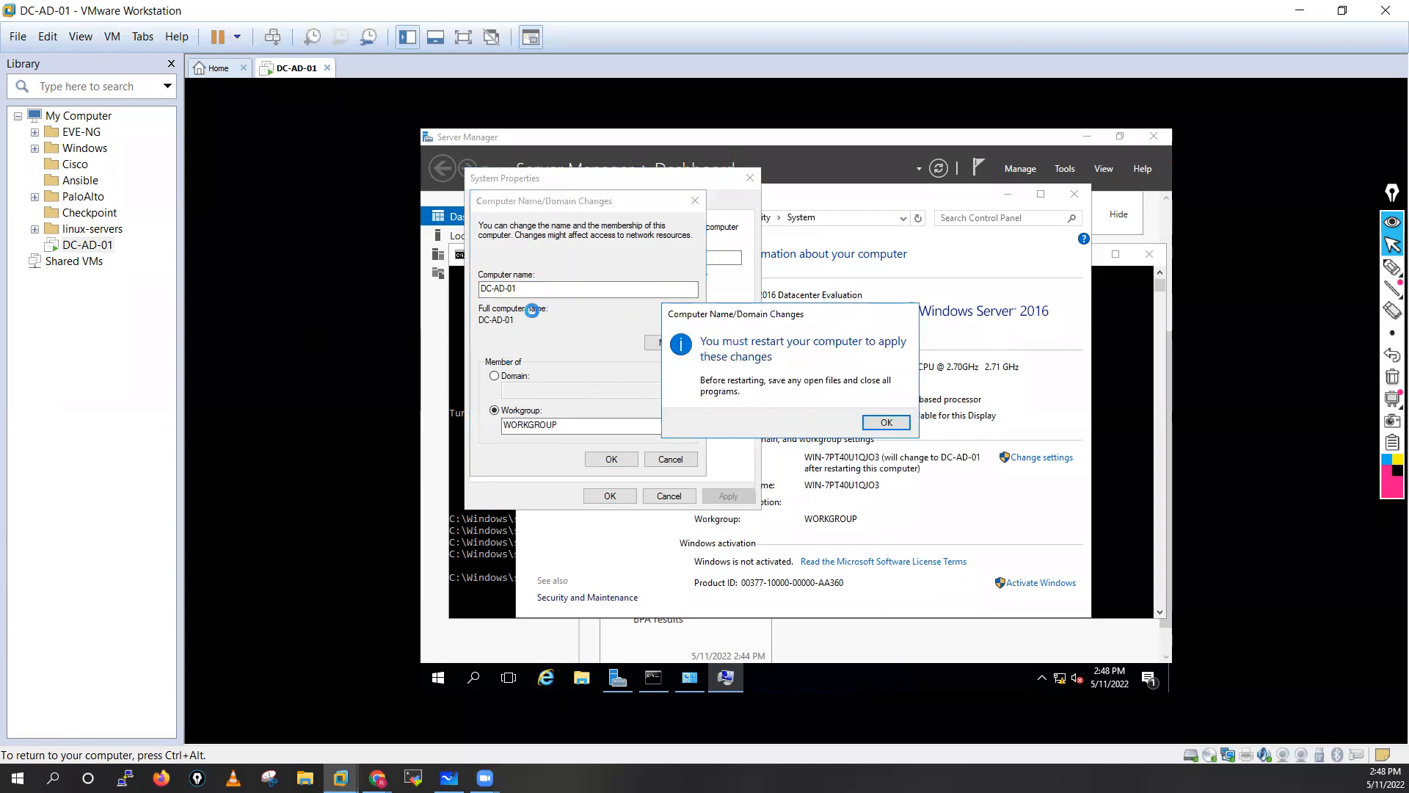
left_click(886, 423)
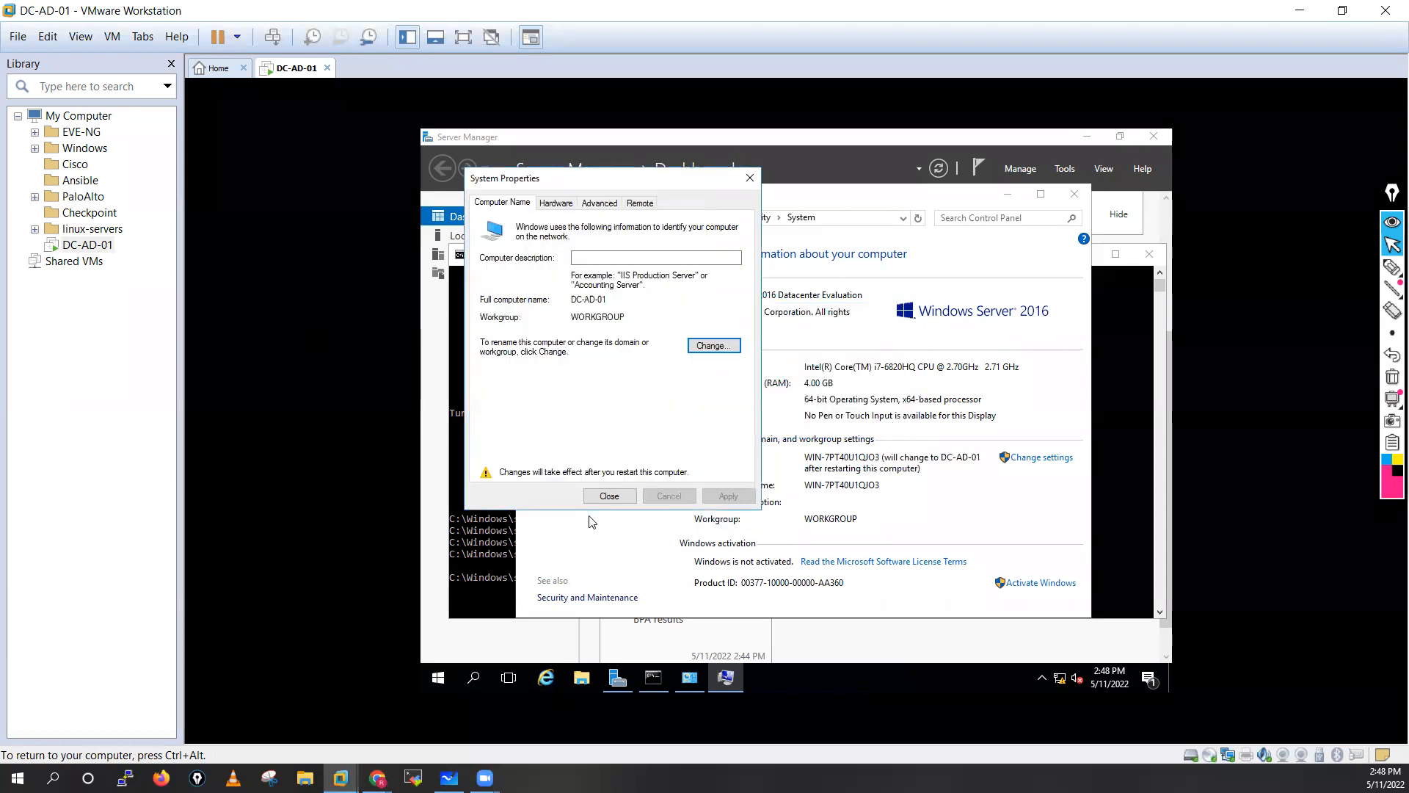
left_click(610, 496)
left_click(781, 424)
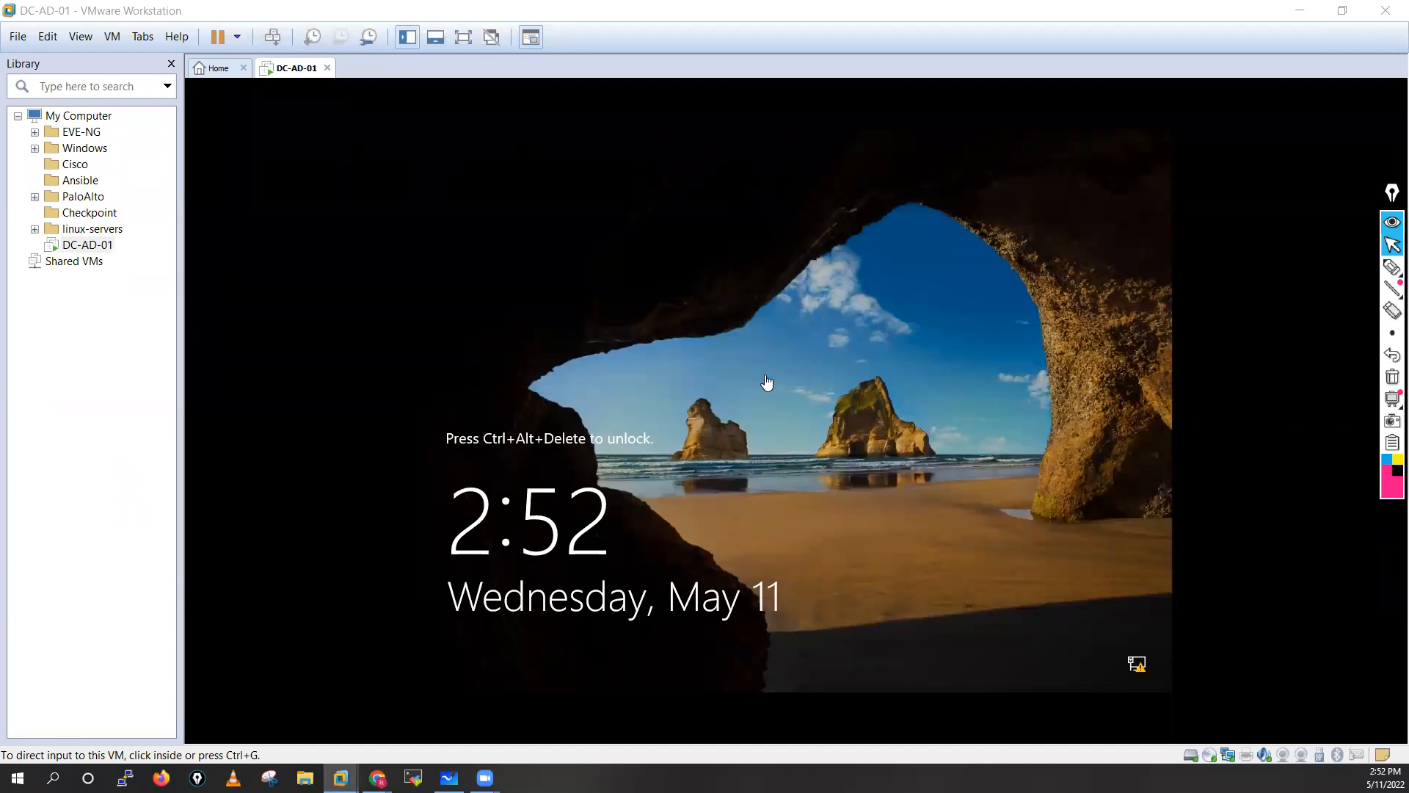
Send Ctrl+Alt+Insert to the VM and sign in as Administrator with the account password.
left_click(789, 400)
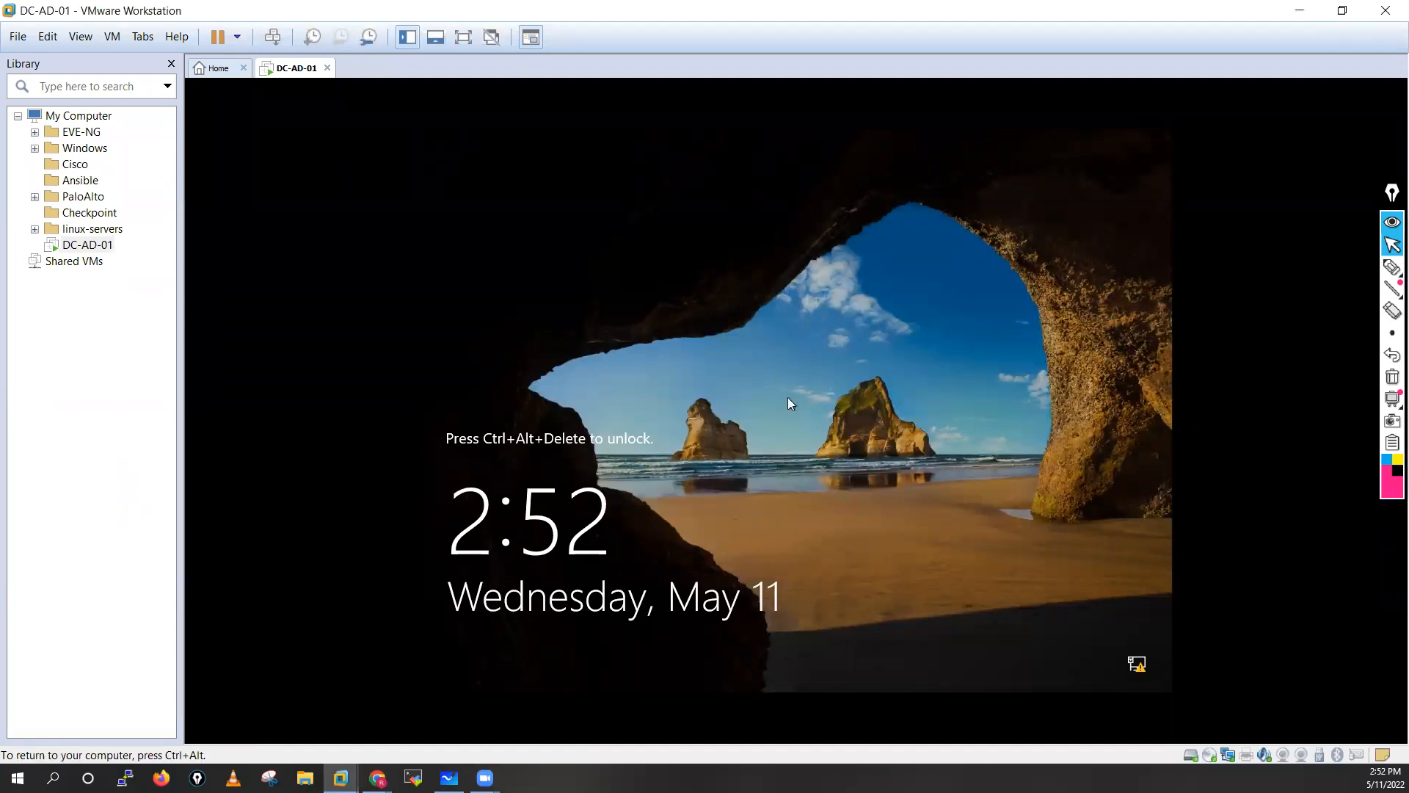
key("ctrl+alt+Insert")
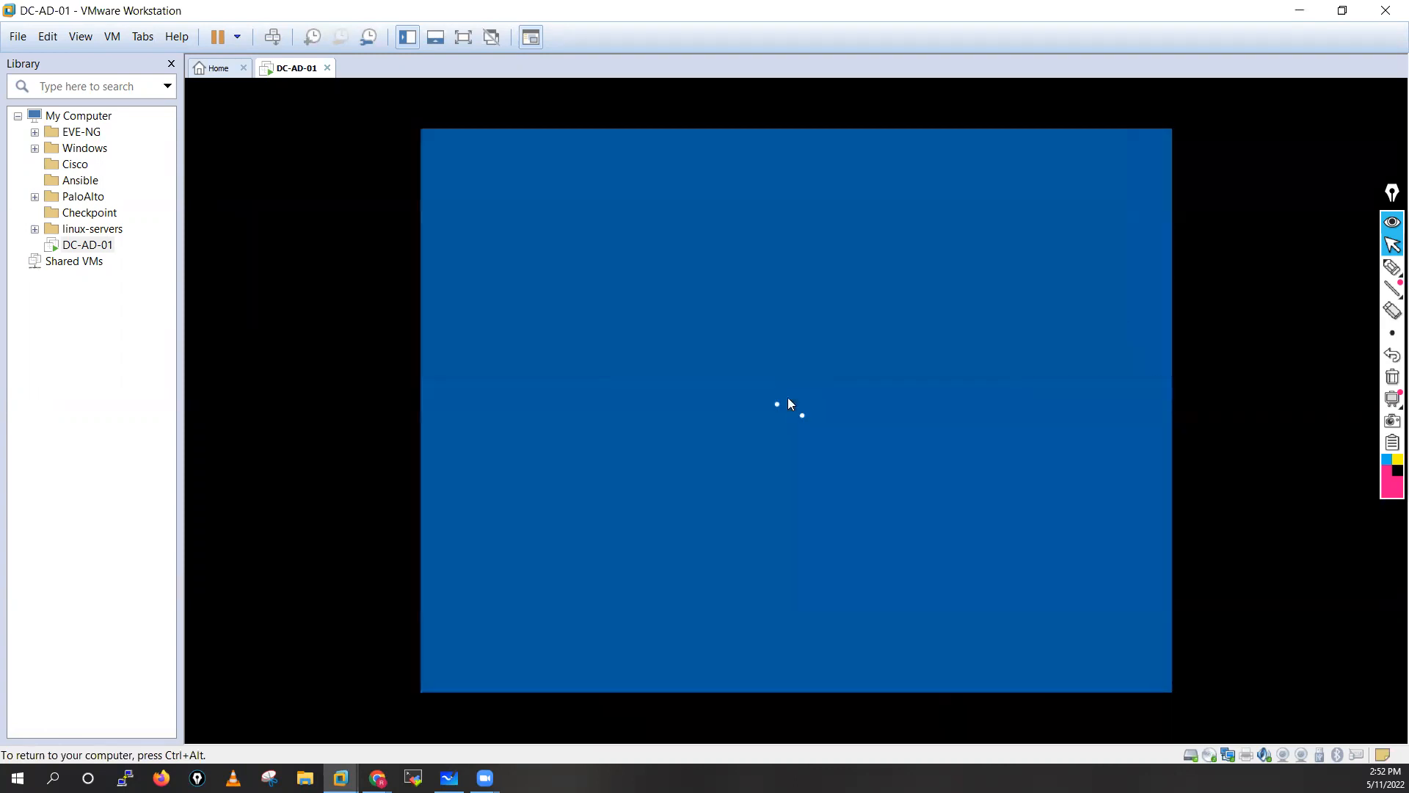
type("**********")
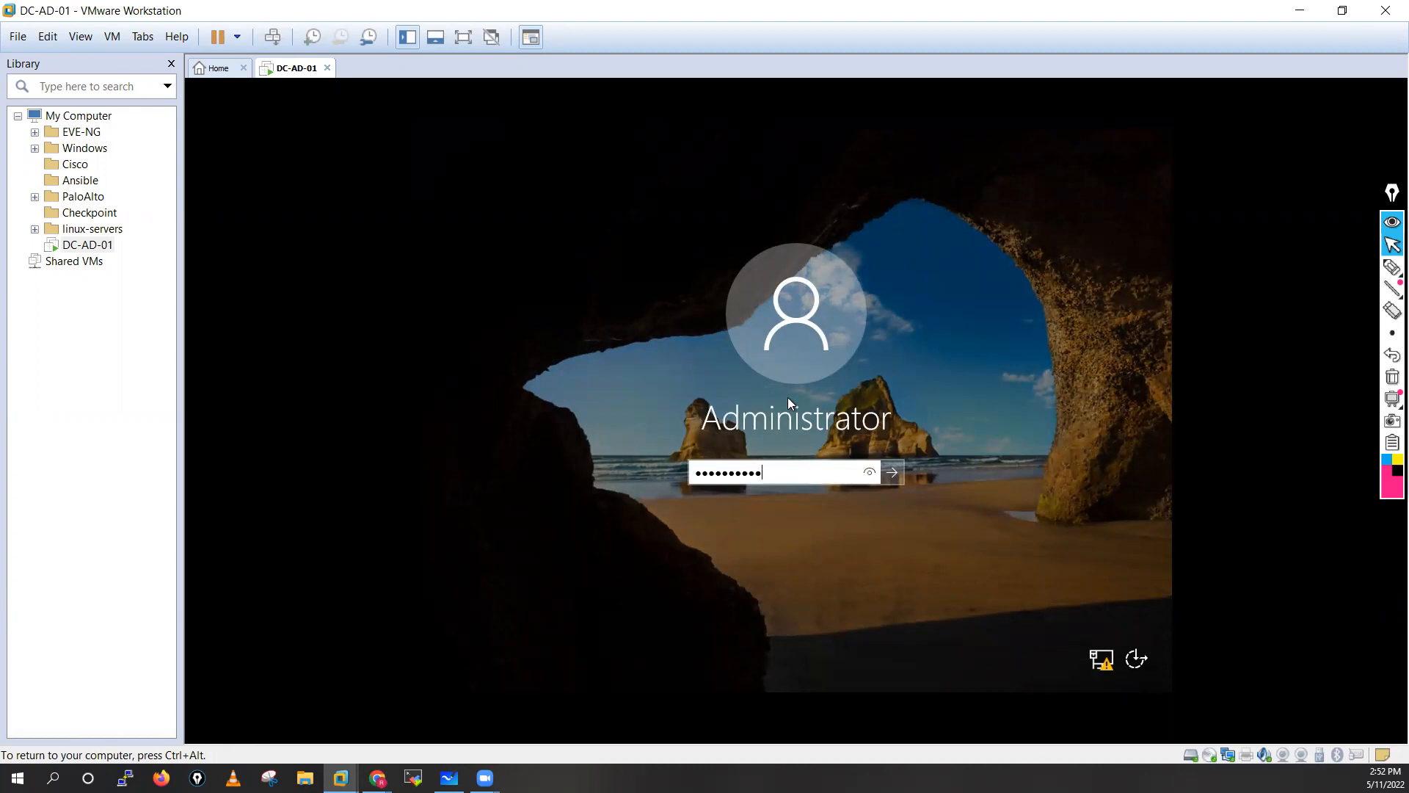
key("Return")
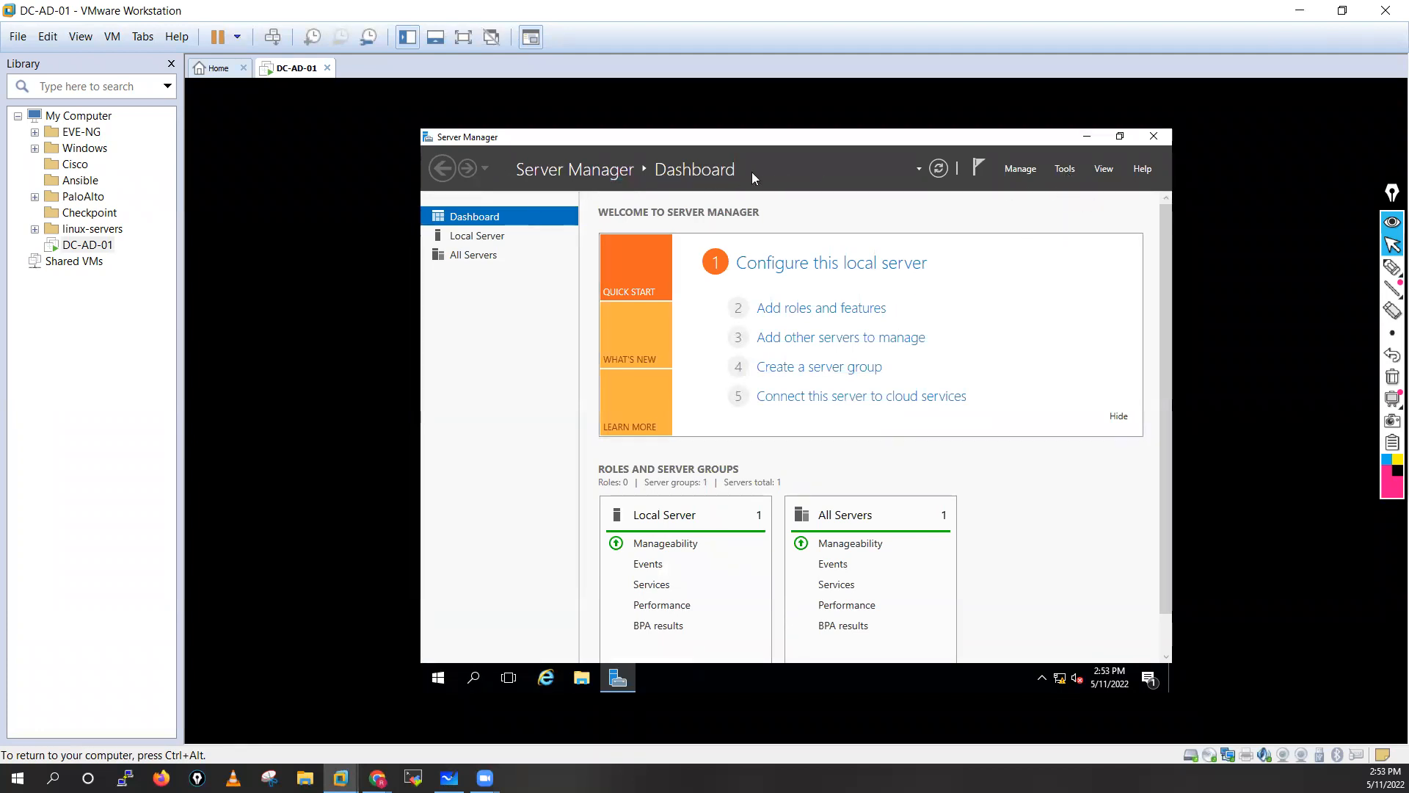
Open and dismiss the Server Manager Tools menu on the loaded Dashboard.
left_click(1065, 170)
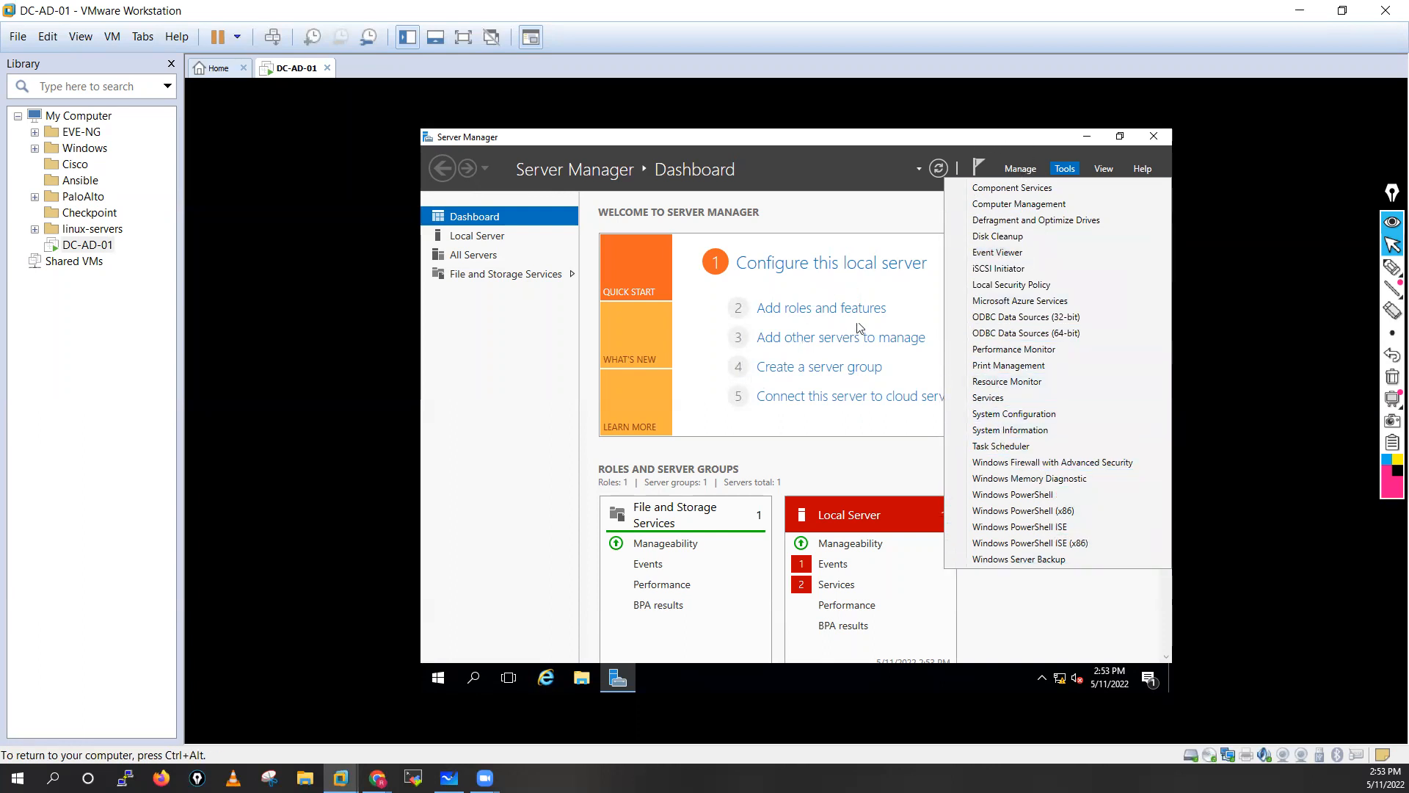
left_click(919, 295)
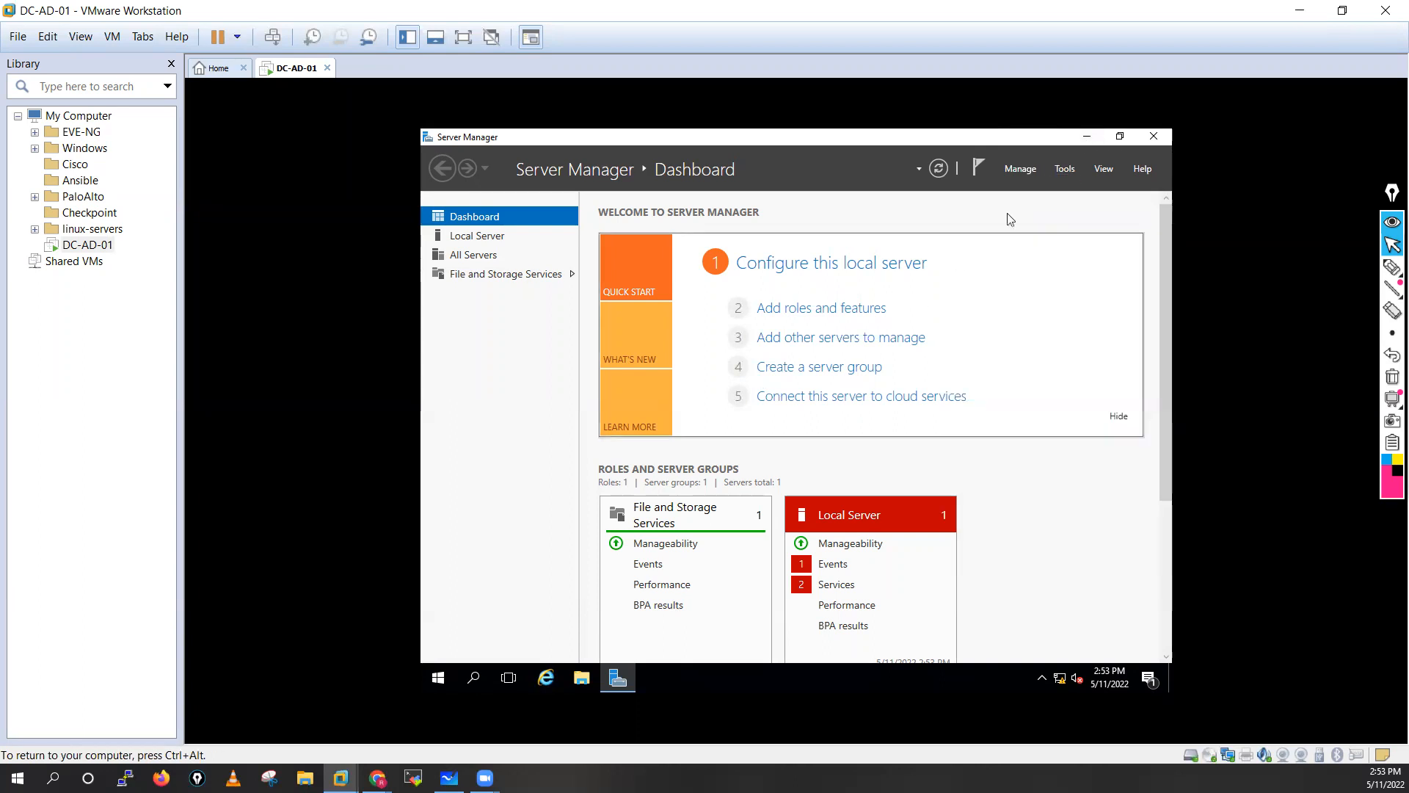
Start Add Roles and Features with role-based installation targeting DC-AD-01.
left_click(800, 318)
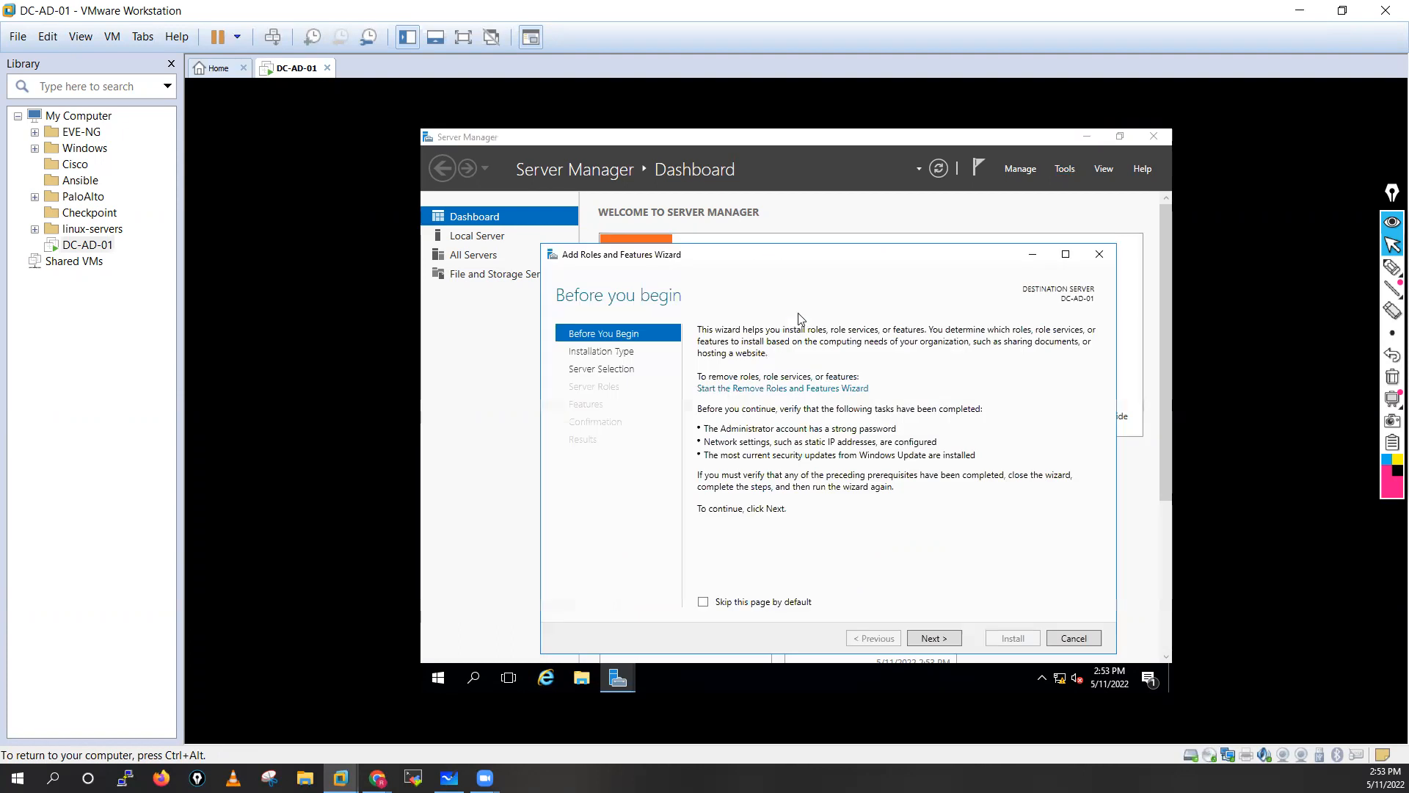
left_click(927, 639)
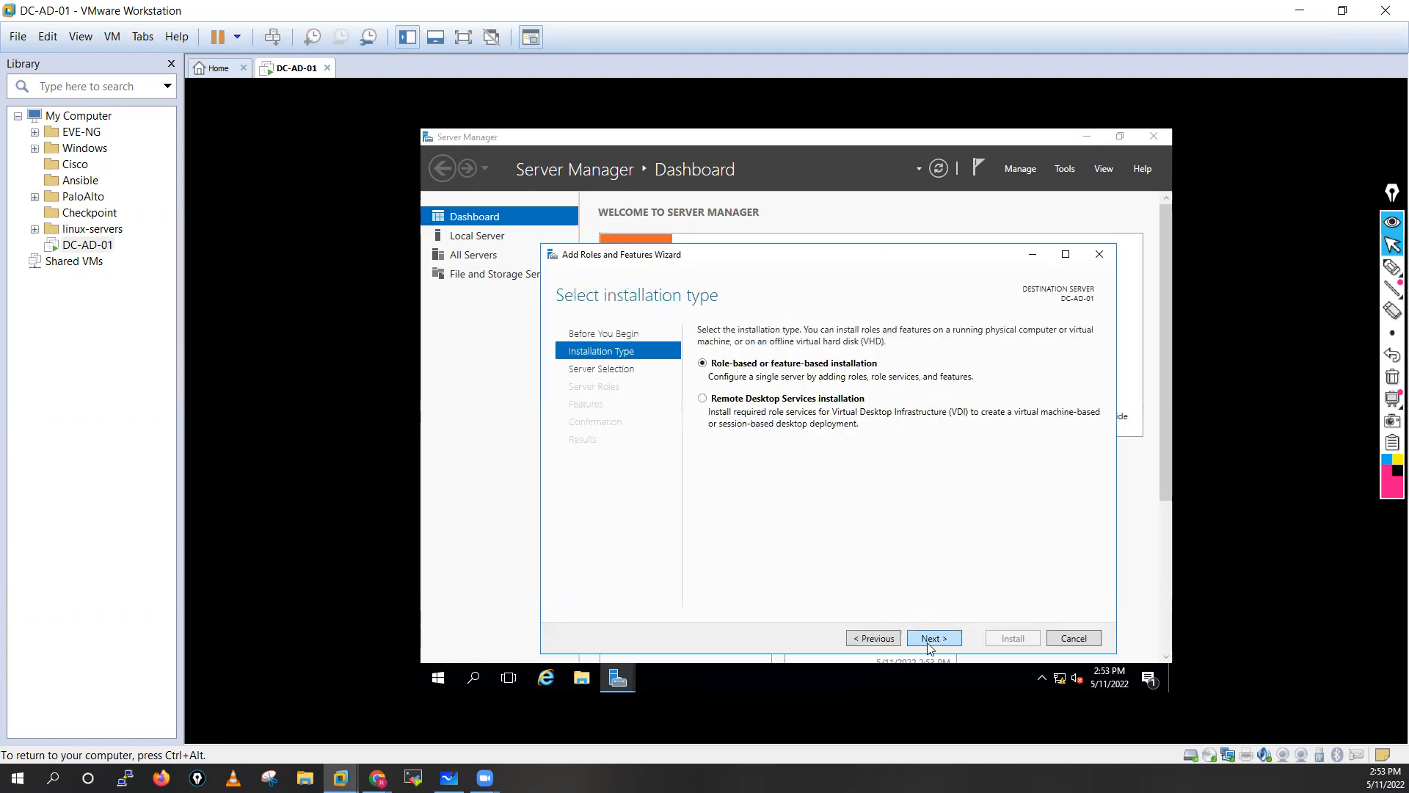
left_click(927, 638)
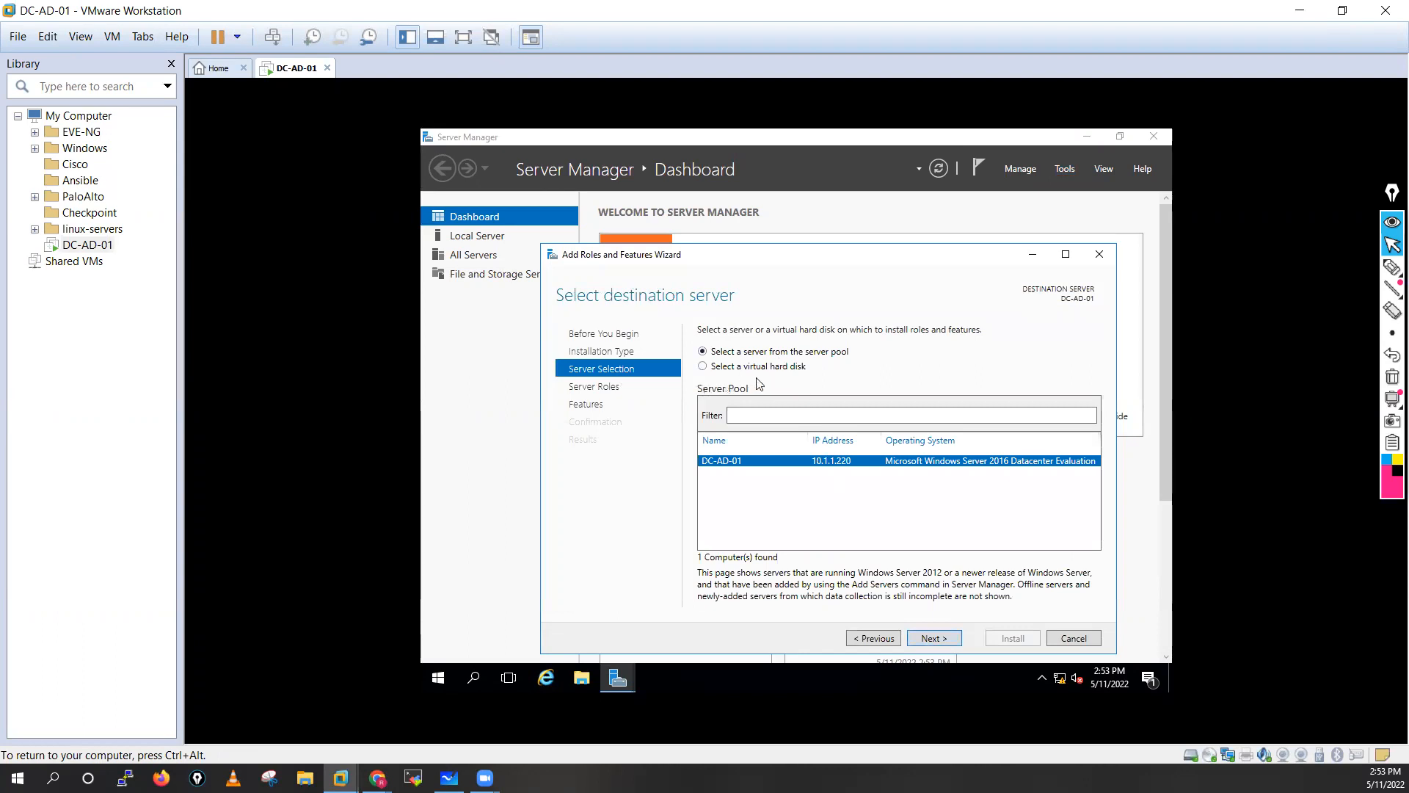
left_click(930, 639)
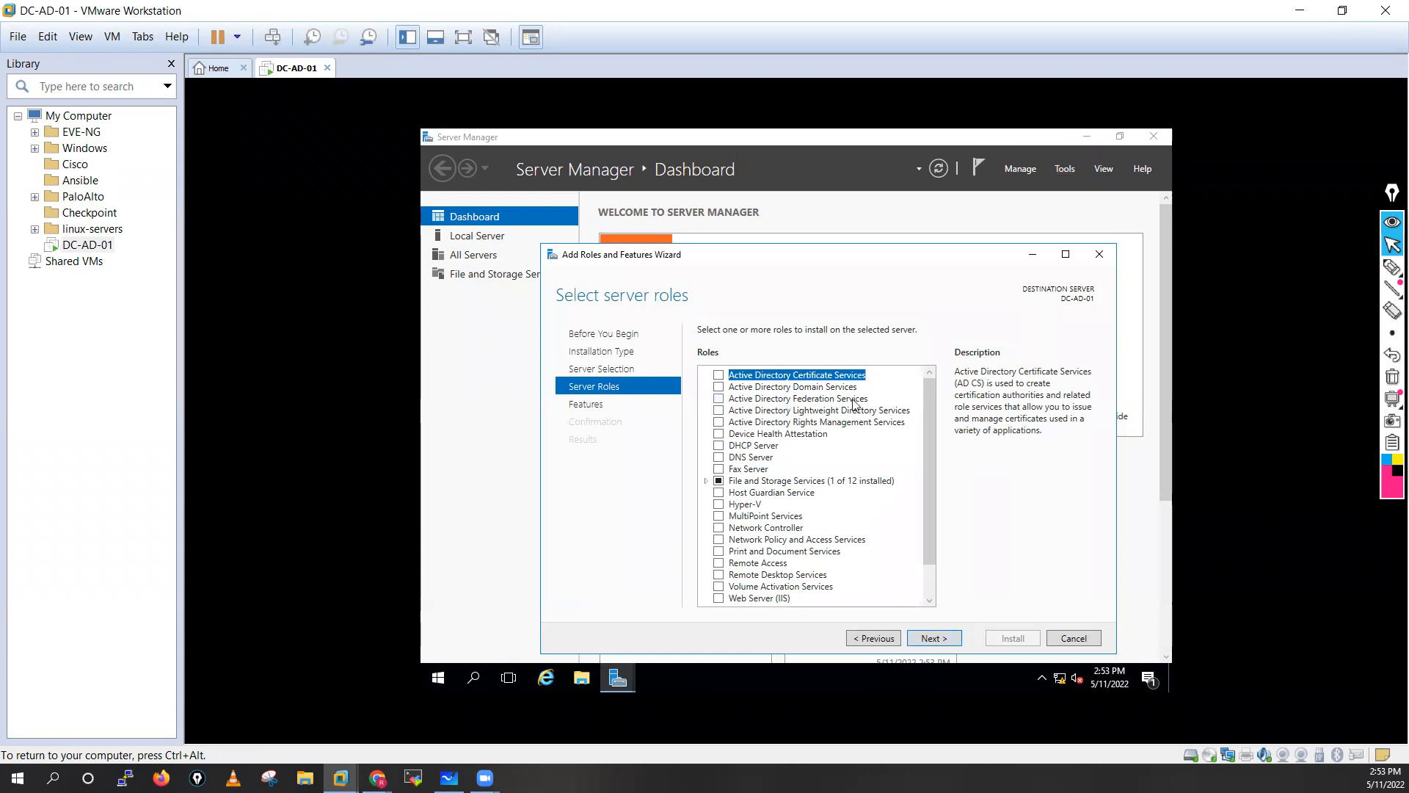
Tick Active Directory Domain Services and DNS Server, accepting each role's required features.
left_click(722, 387)
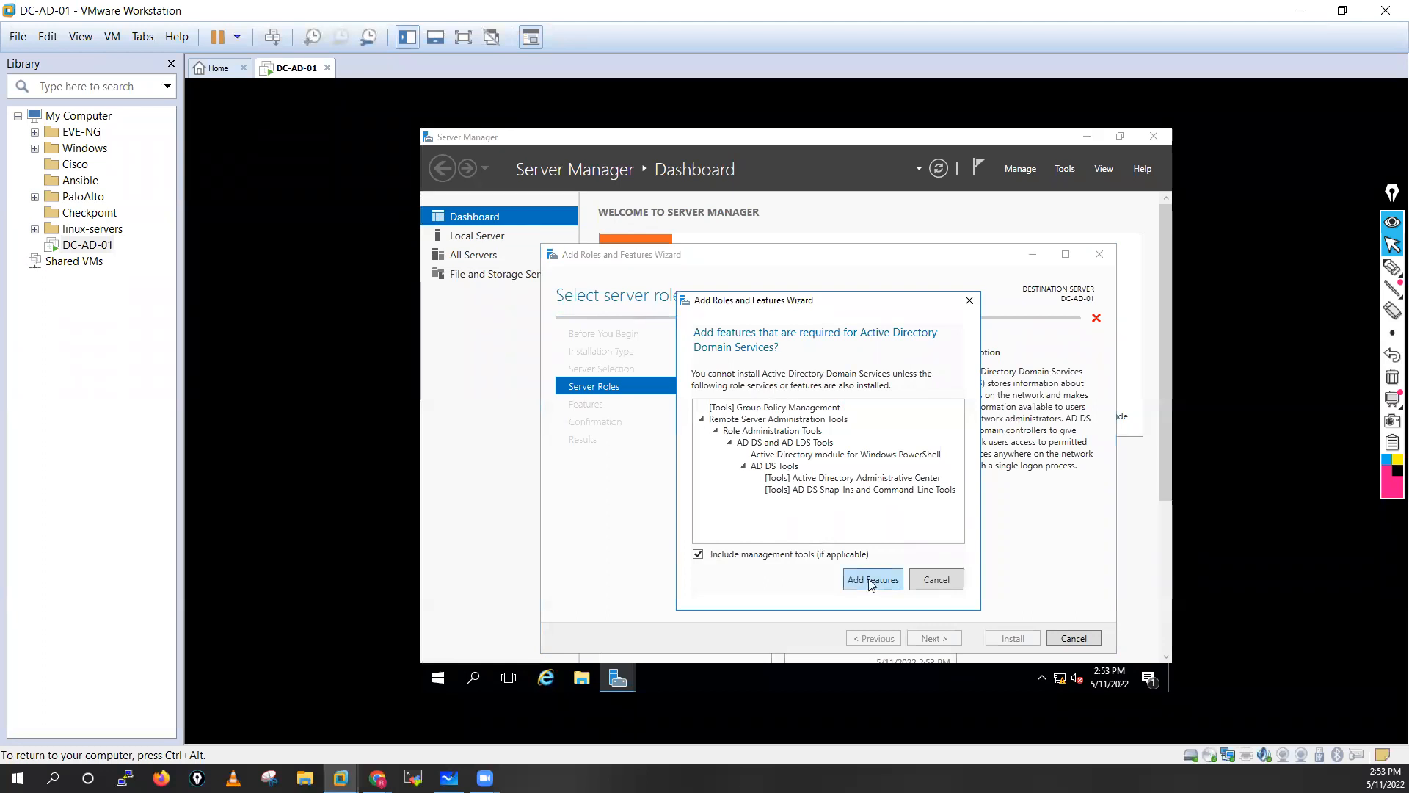
left_click(872, 580)
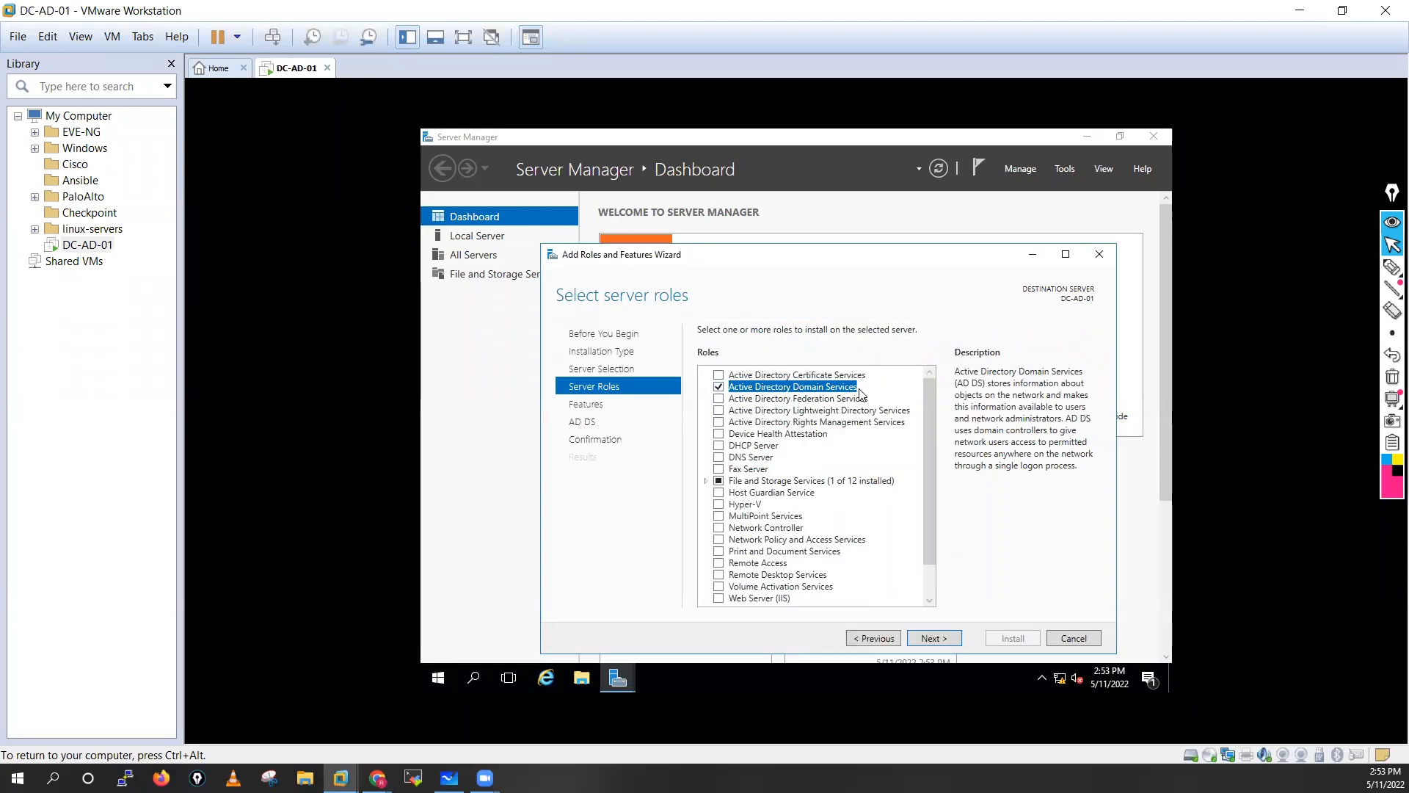
left_click(721, 458)
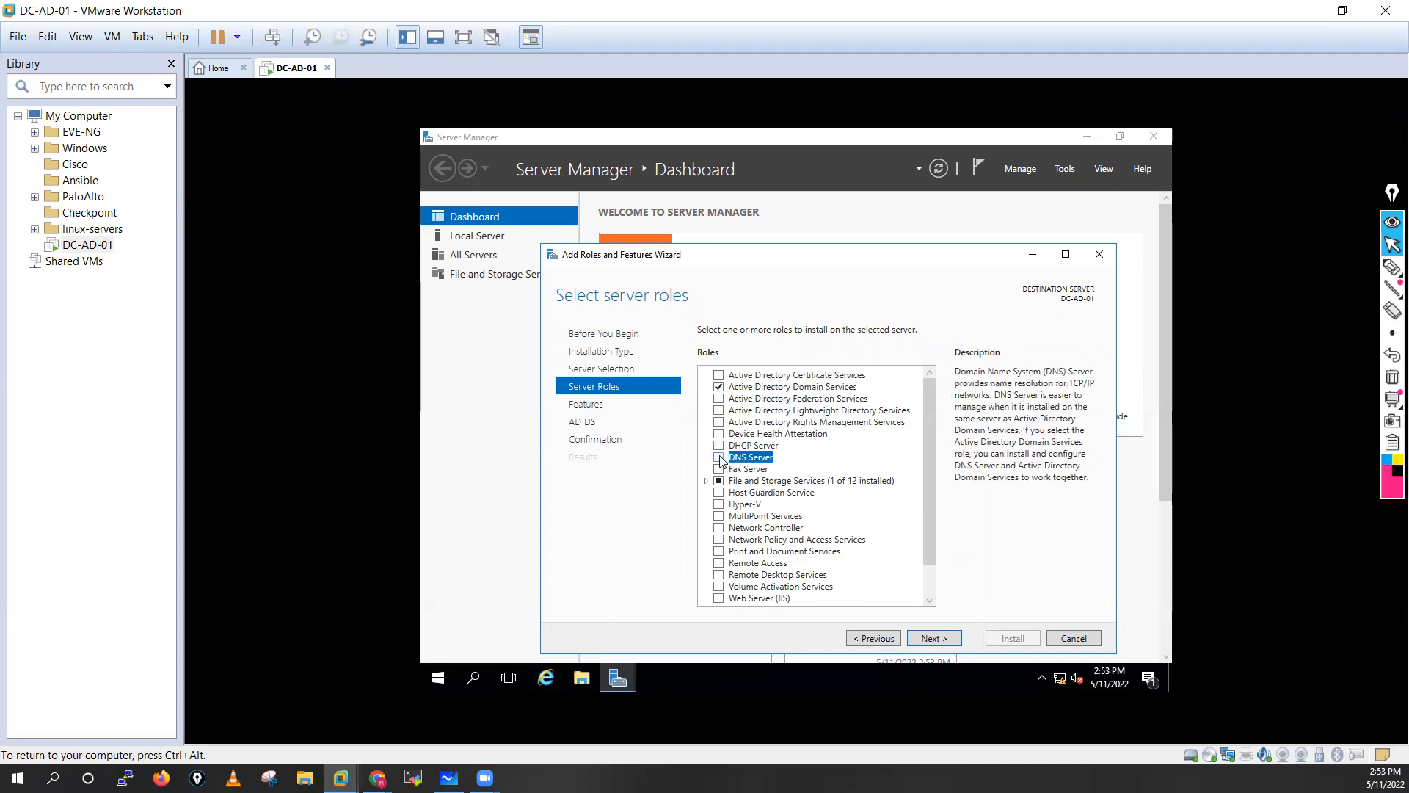
left_click(719, 457)
left_click(872, 579)
Pass the Features, AD DS and DNS Server pages and launch the installation.
left_click(933, 640)
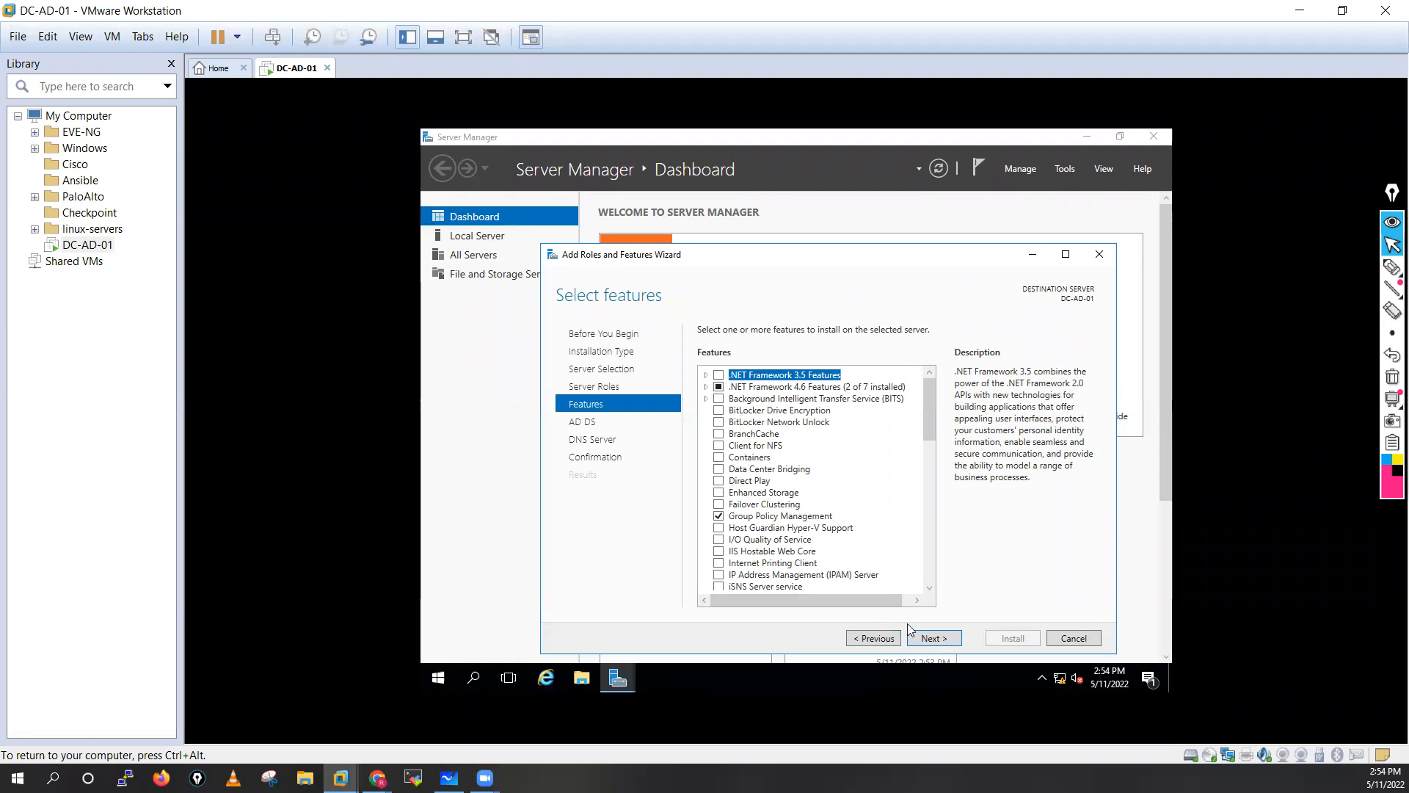
left_click(933, 638)
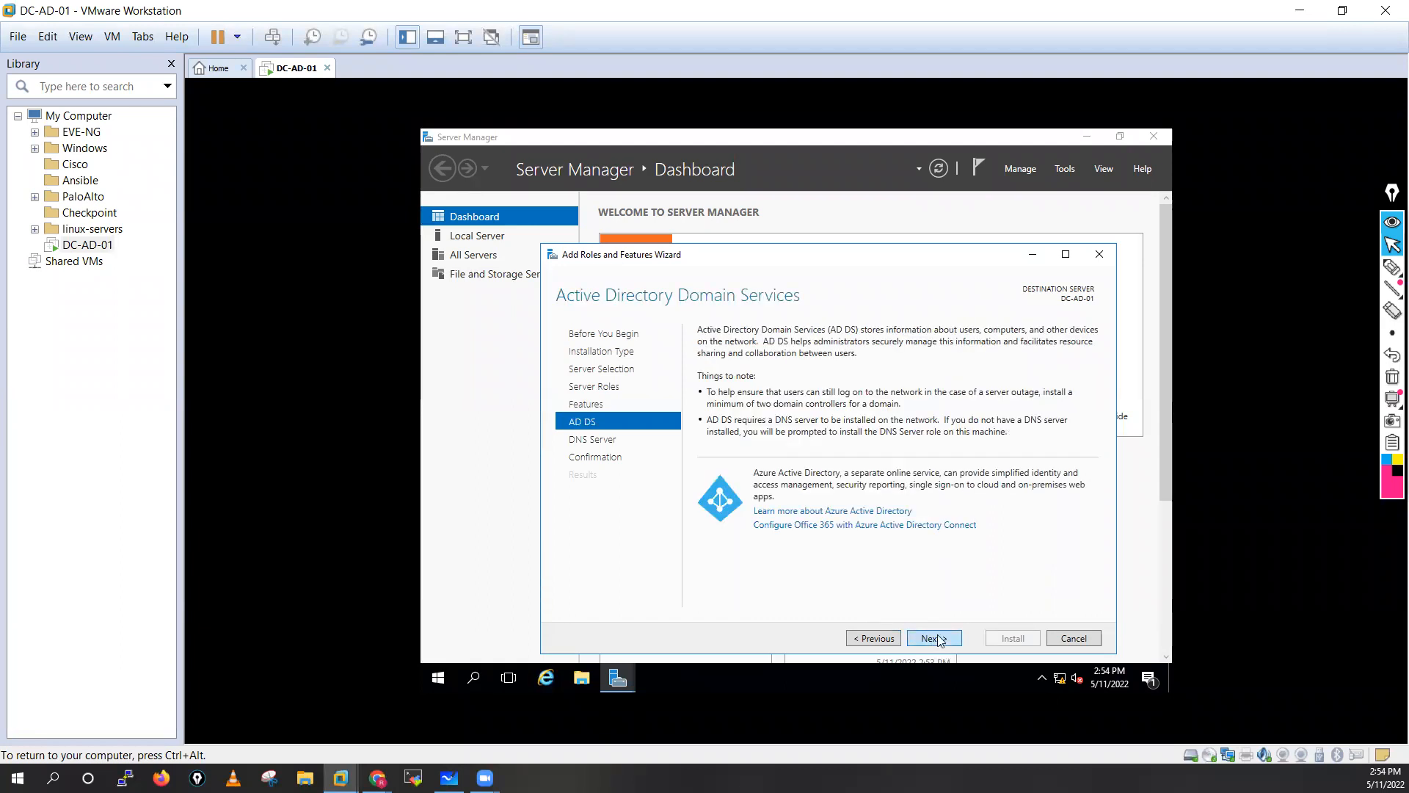
left_click(940, 640)
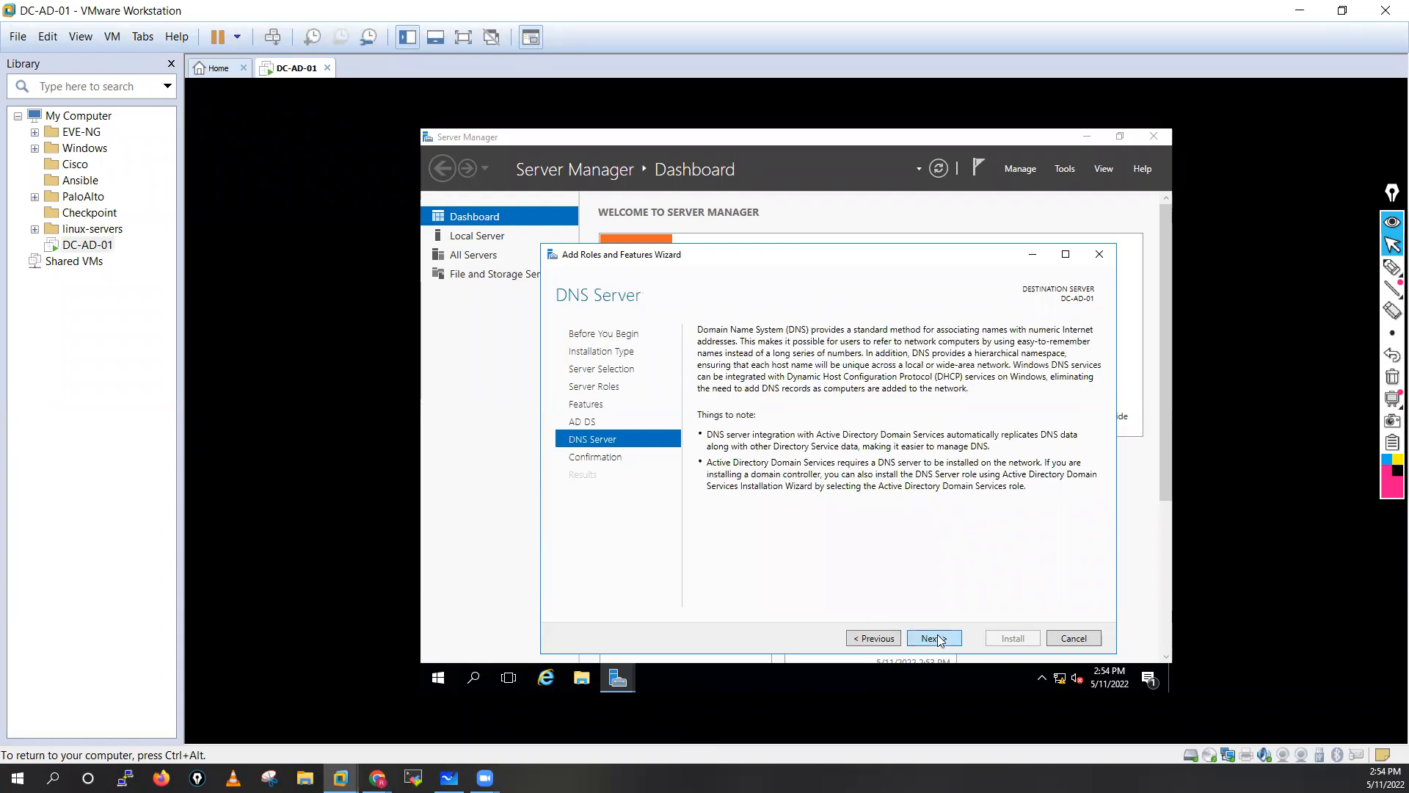
left_click(939, 638)
left_click(1013, 638)
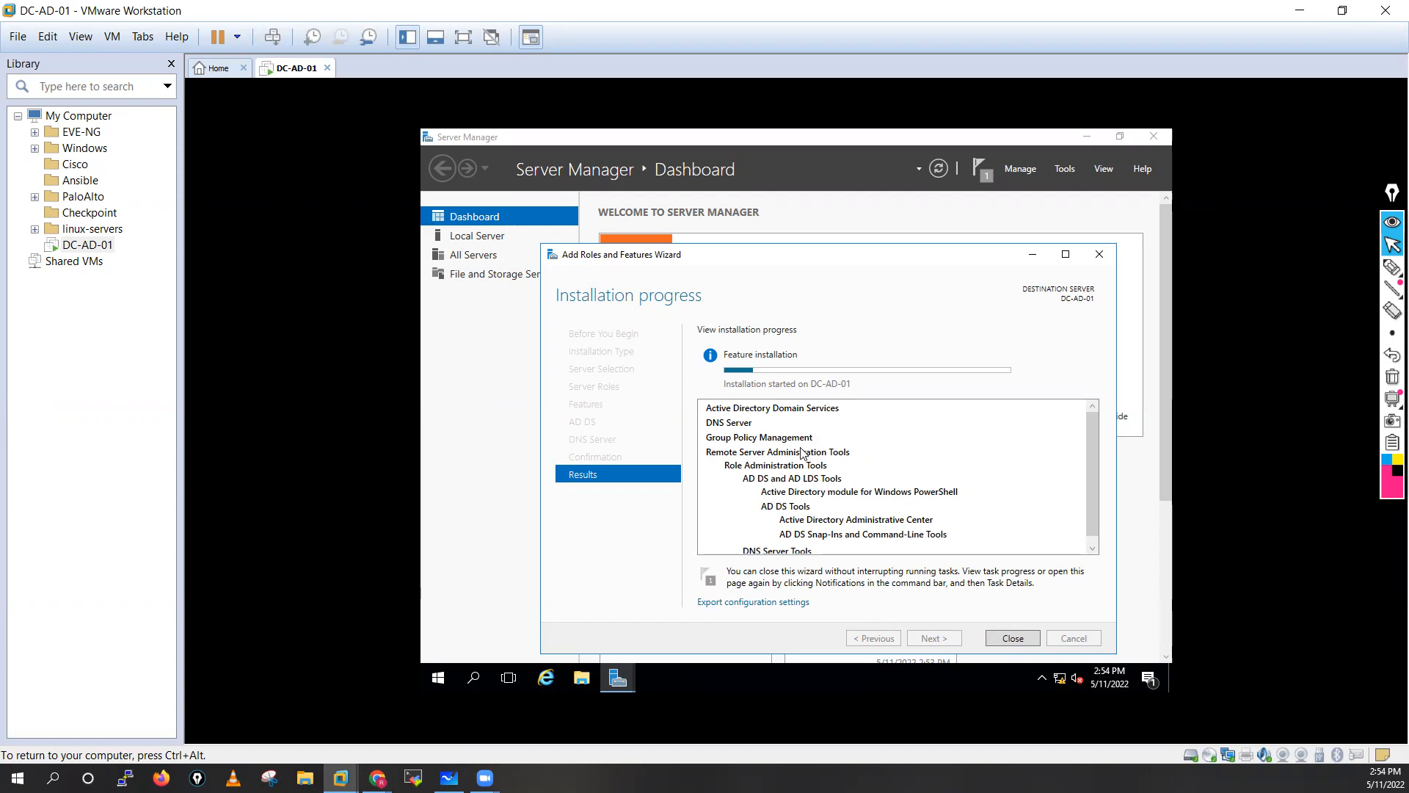
Scroll the installation progress results while the AD DS and DNS Server install runs.
scroll(802, 453, "down", 1)
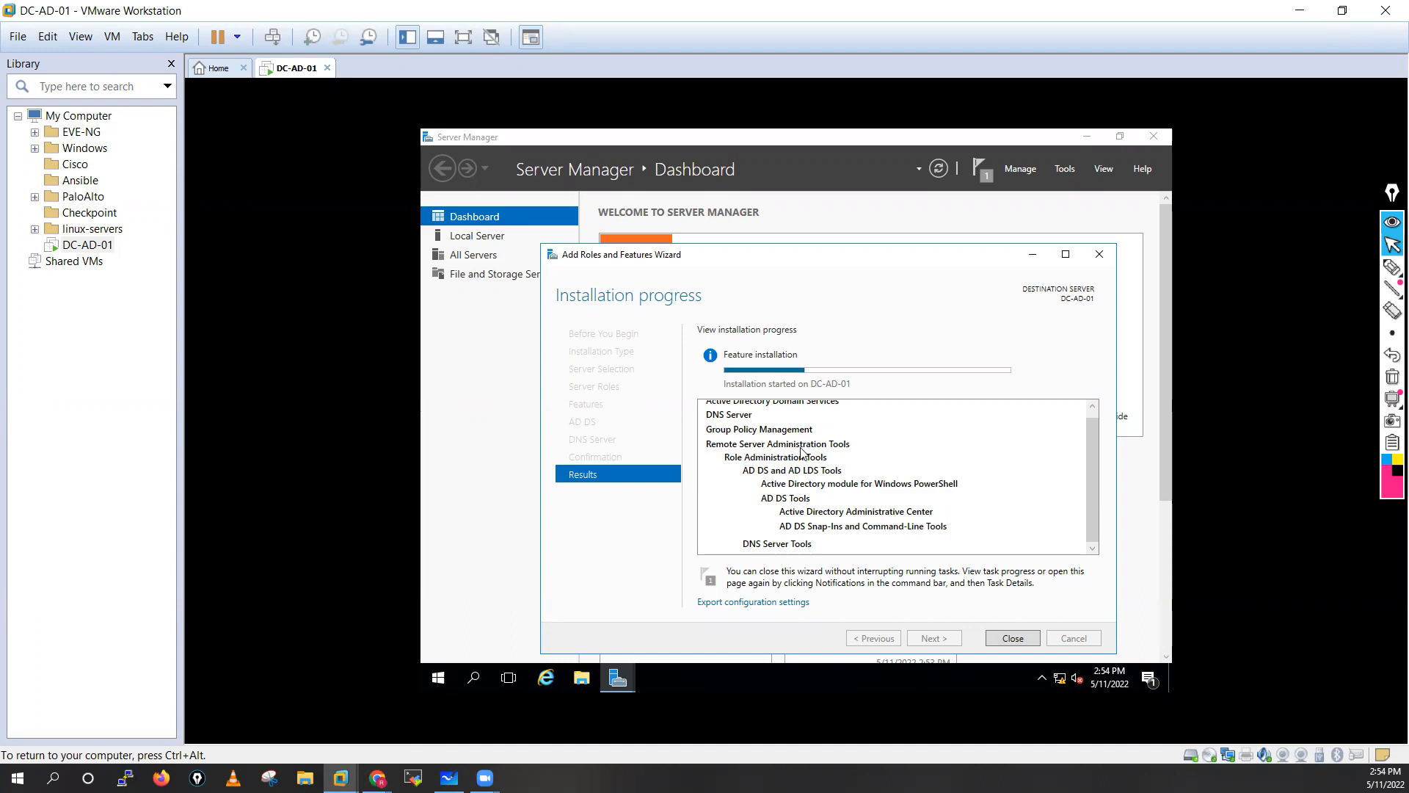
scroll(801, 453, "up", 1)
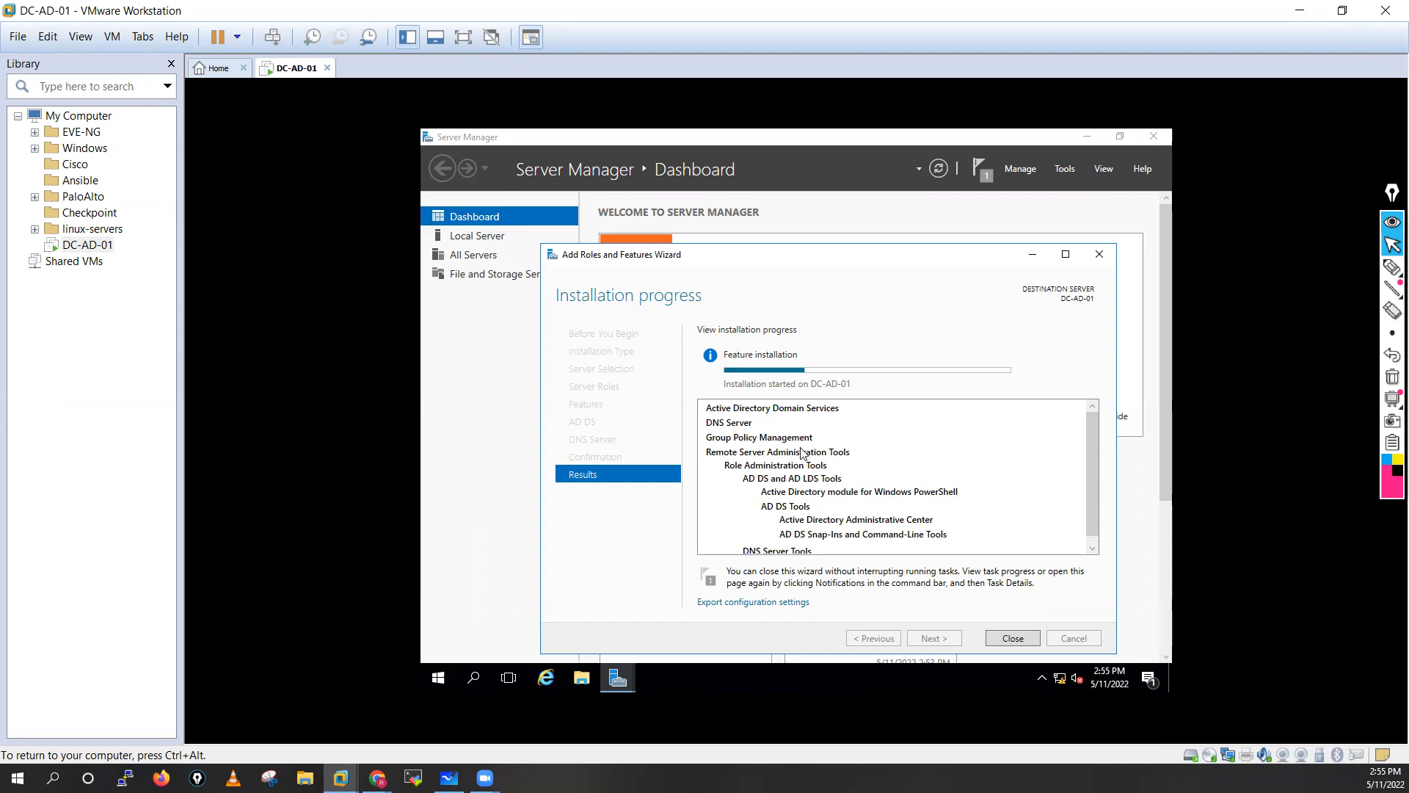
scroll(801, 453, "down", 1)
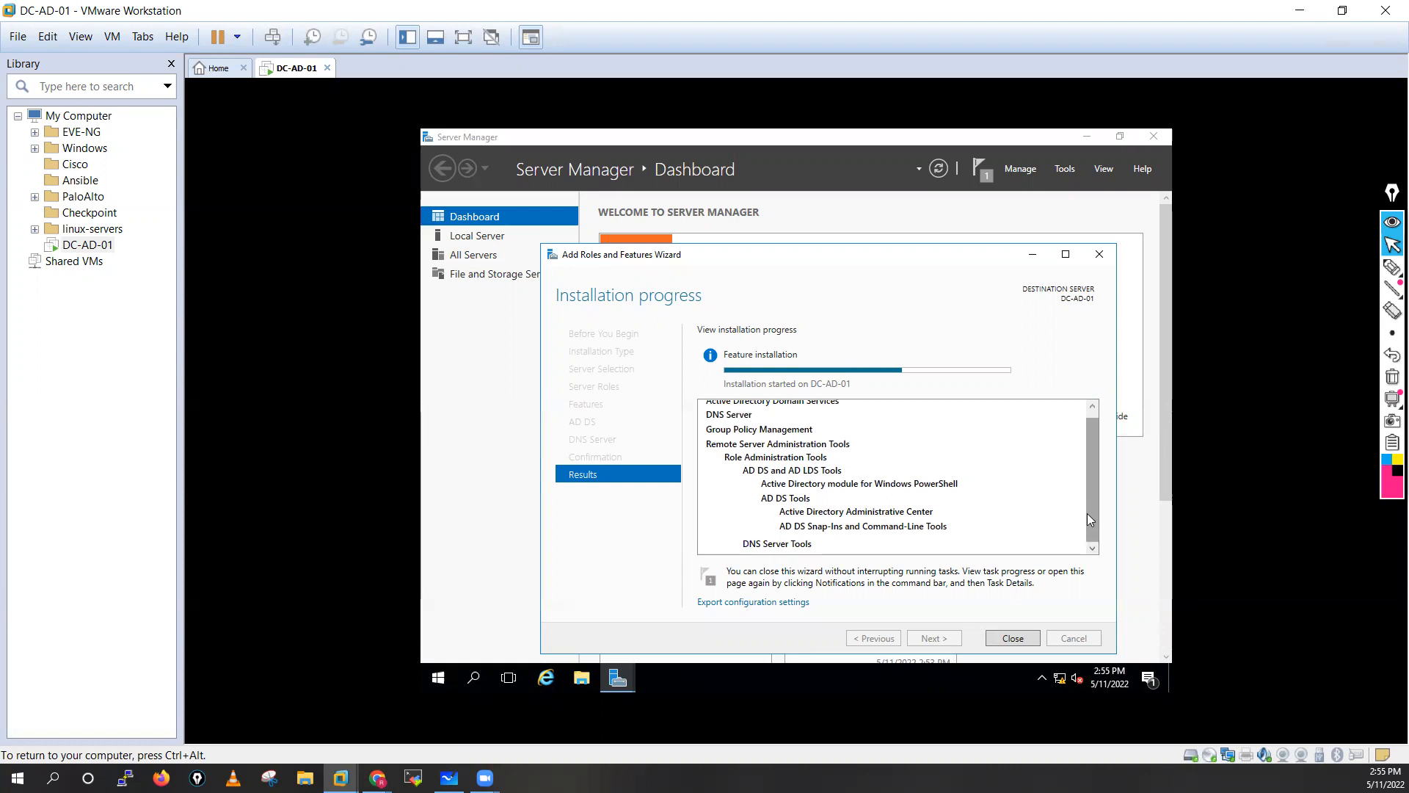
scroll(1086, 513, "up", 1)
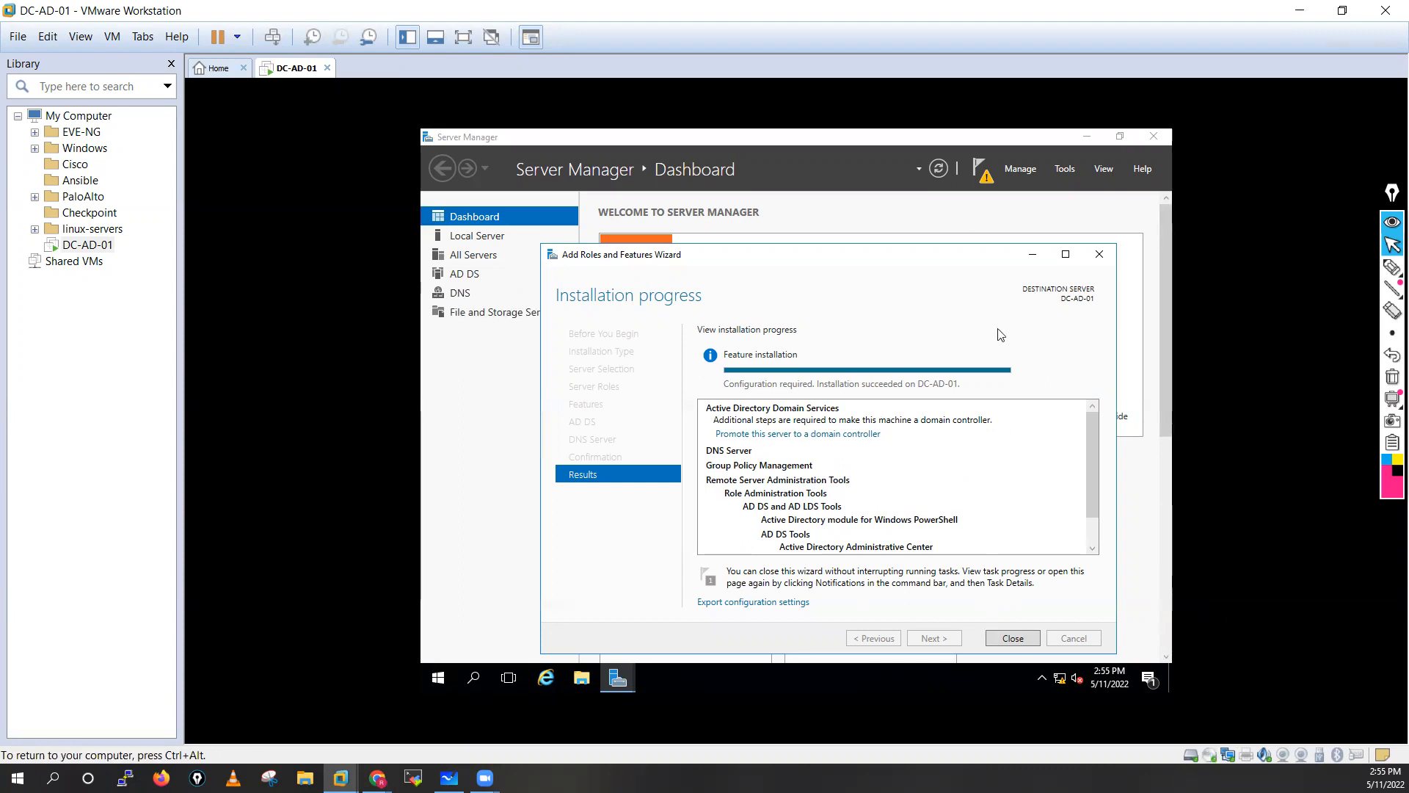
Close the finished wizard and choose 'Promote this server to a domain controller' from notifications.
left_click(1013, 638)
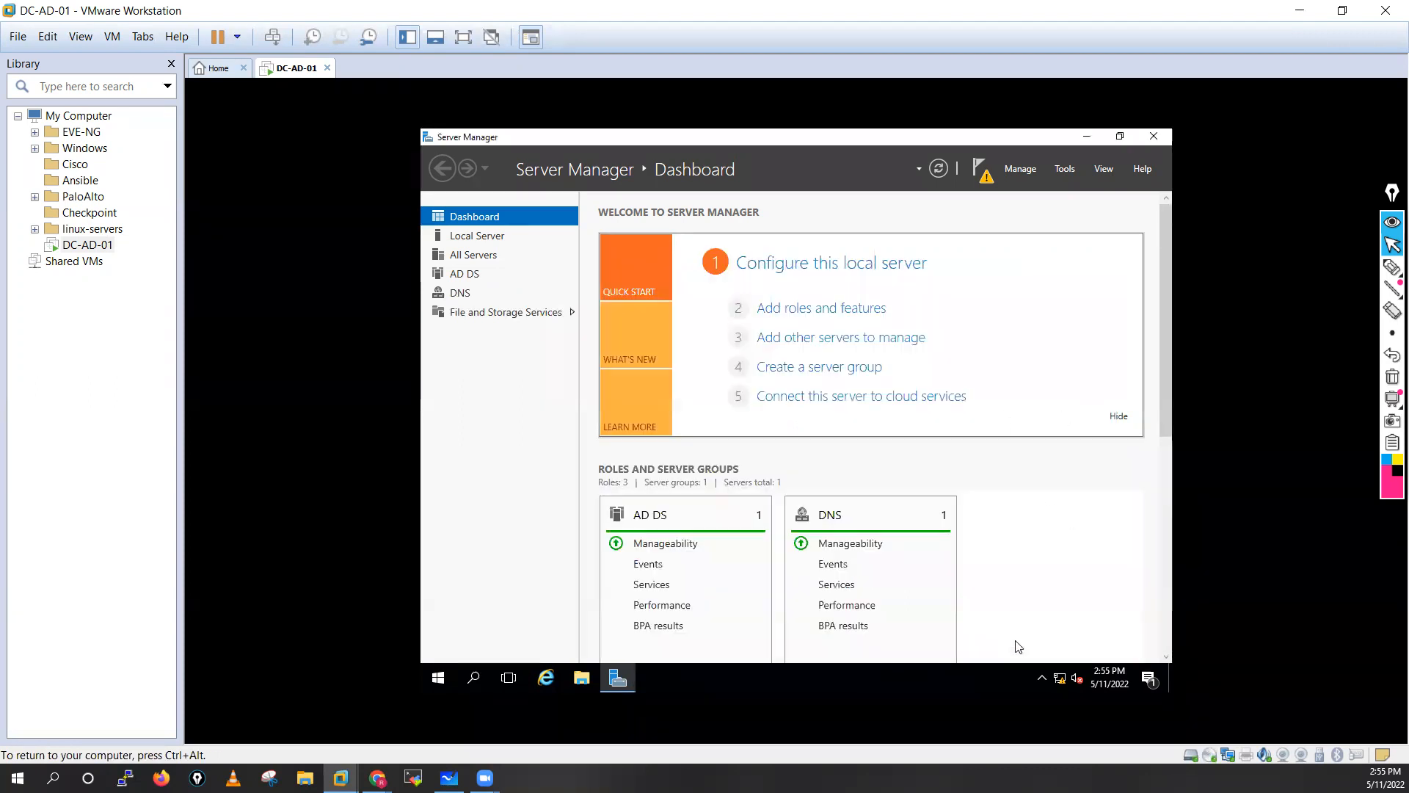
left_click(985, 178)
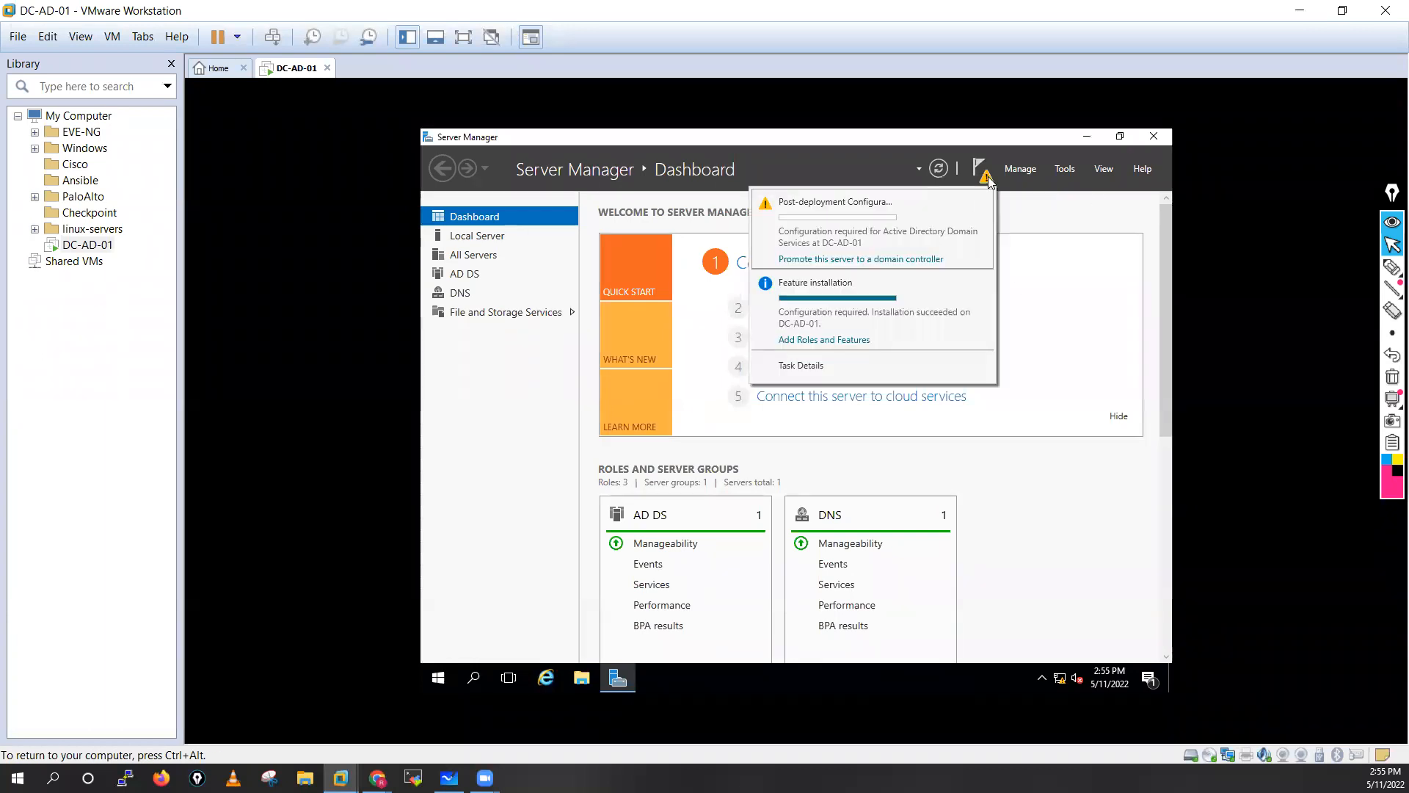
left_click(854, 259)
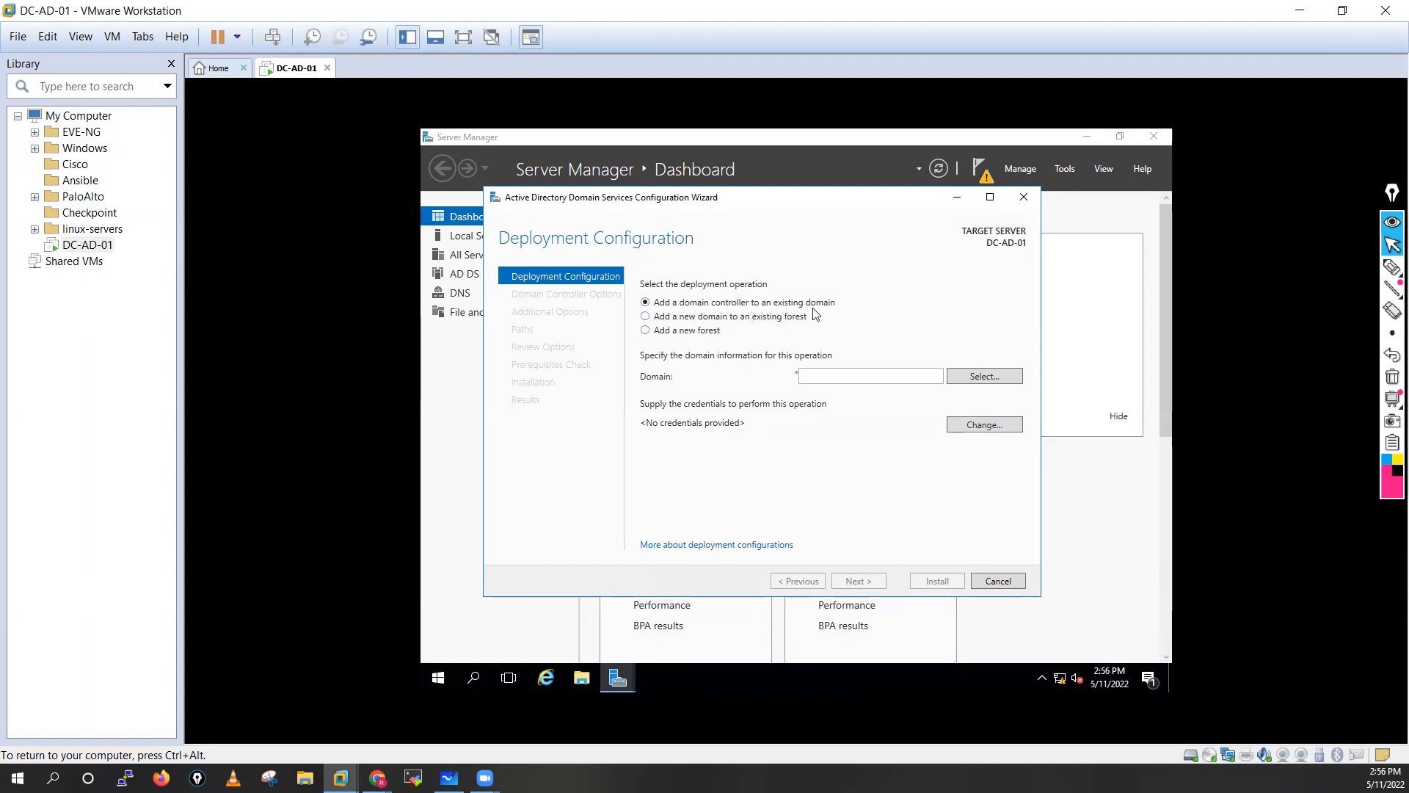
Choose to add a new forest with root domain name lab.local and continue.
left_click(650, 331)
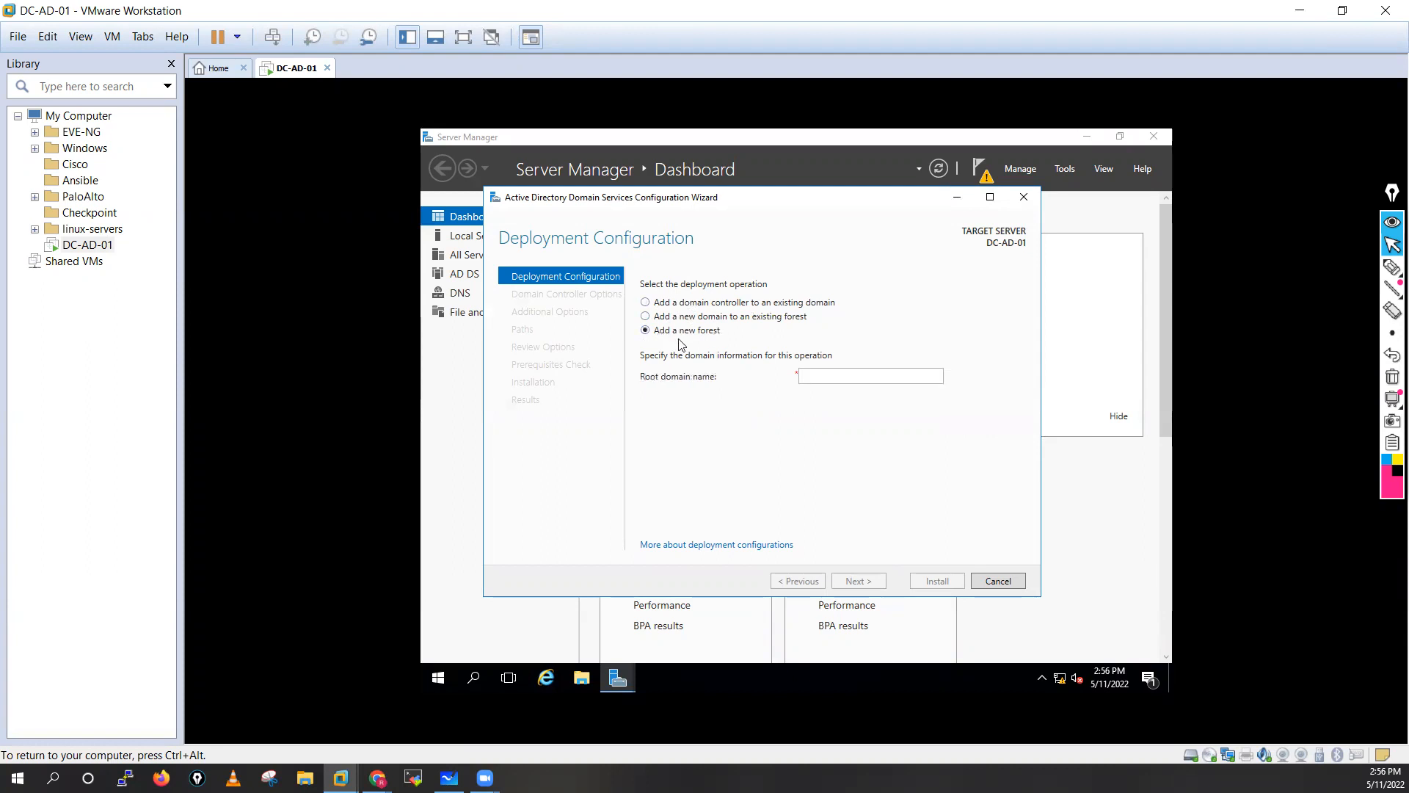
left_click(814, 374)
type("la")
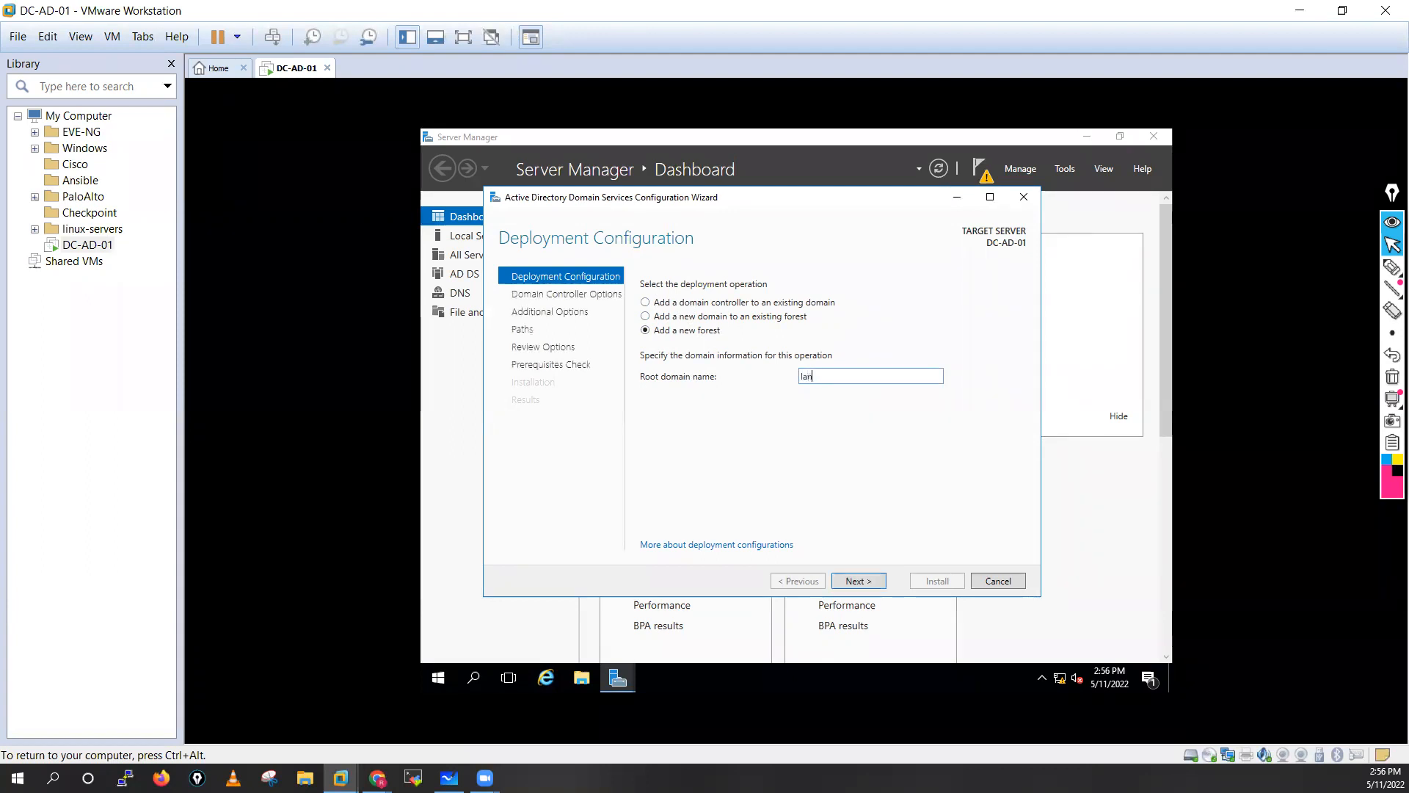
type("b.local")
left_click(853, 577)
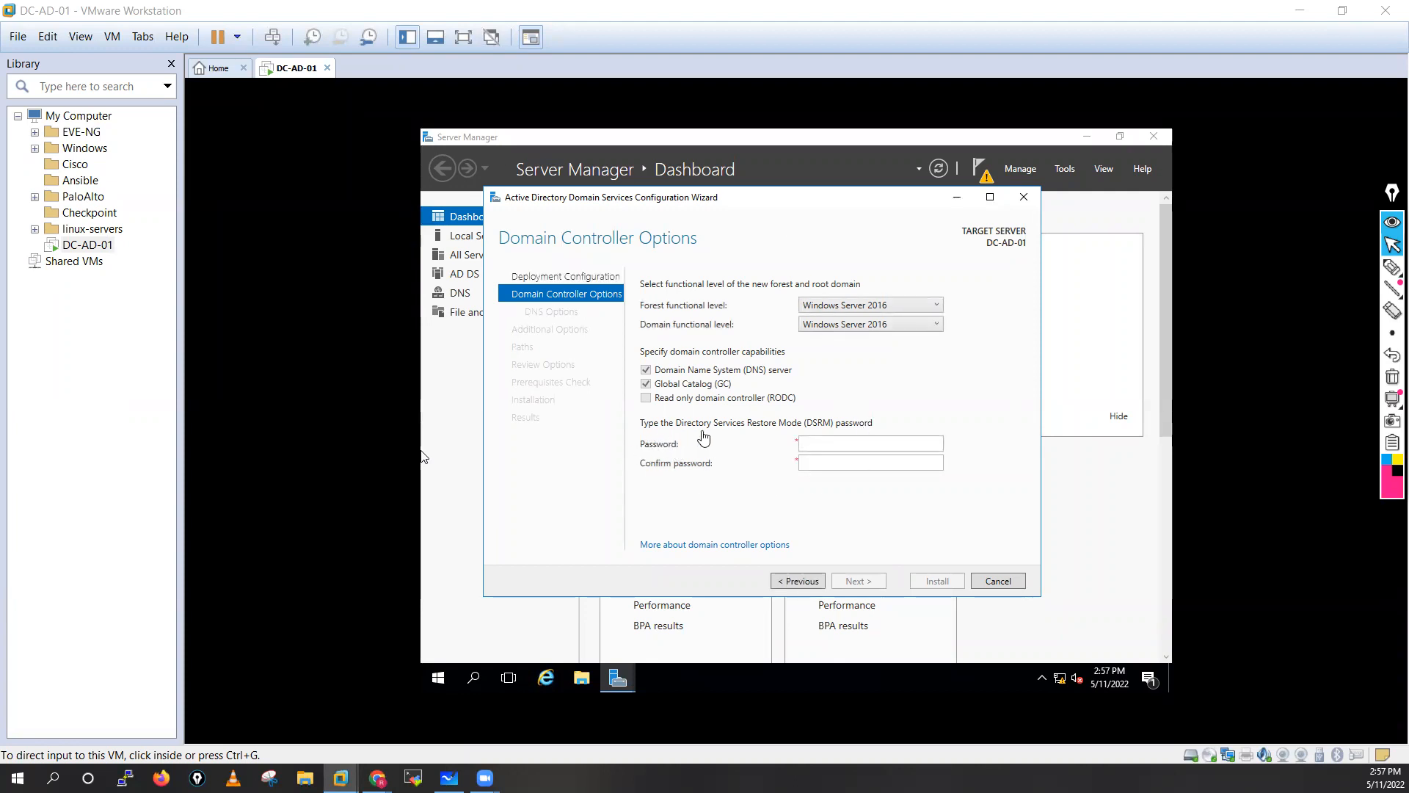
Enter and confirm the Directory Services Restore Mode password, then continue.
left_click(819, 443)
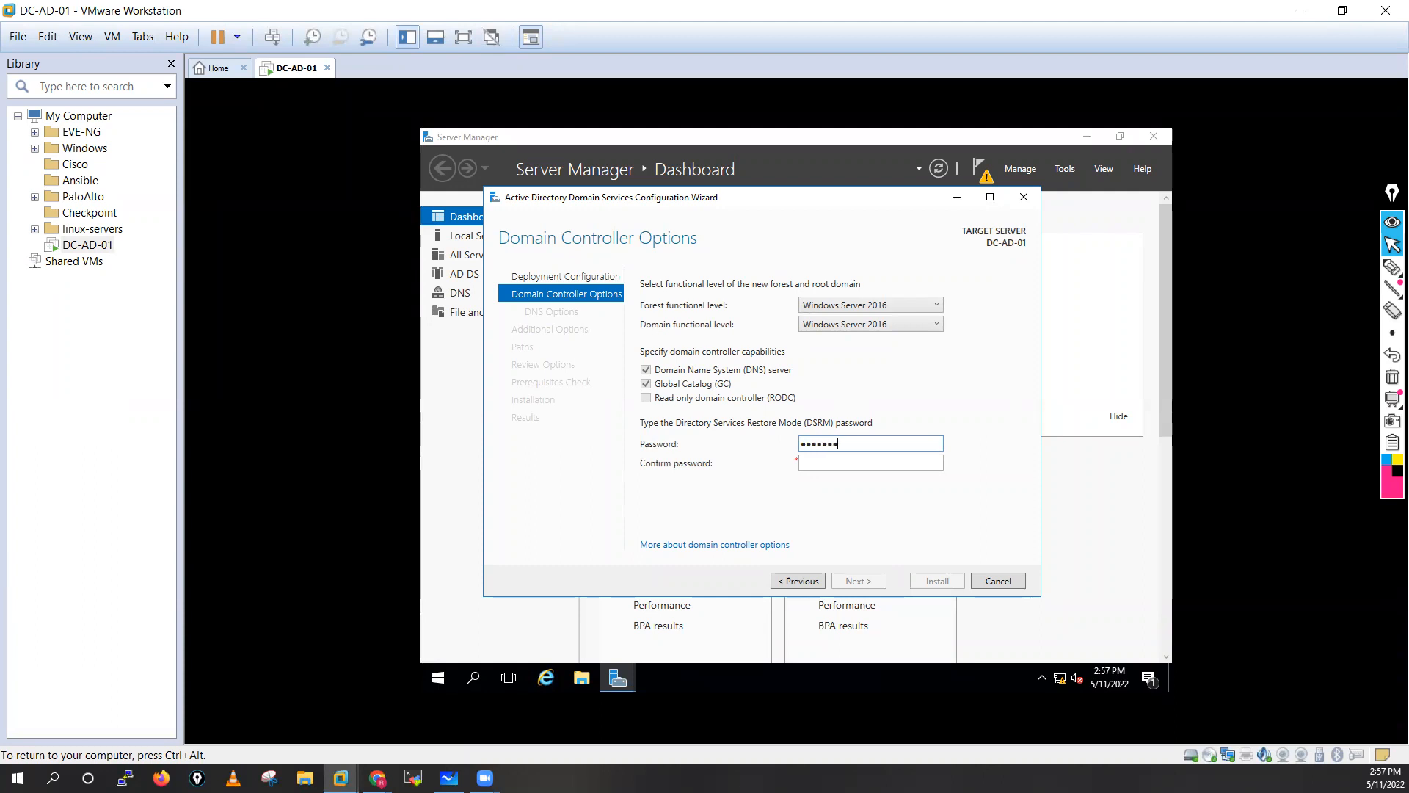
left_click(820, 467)
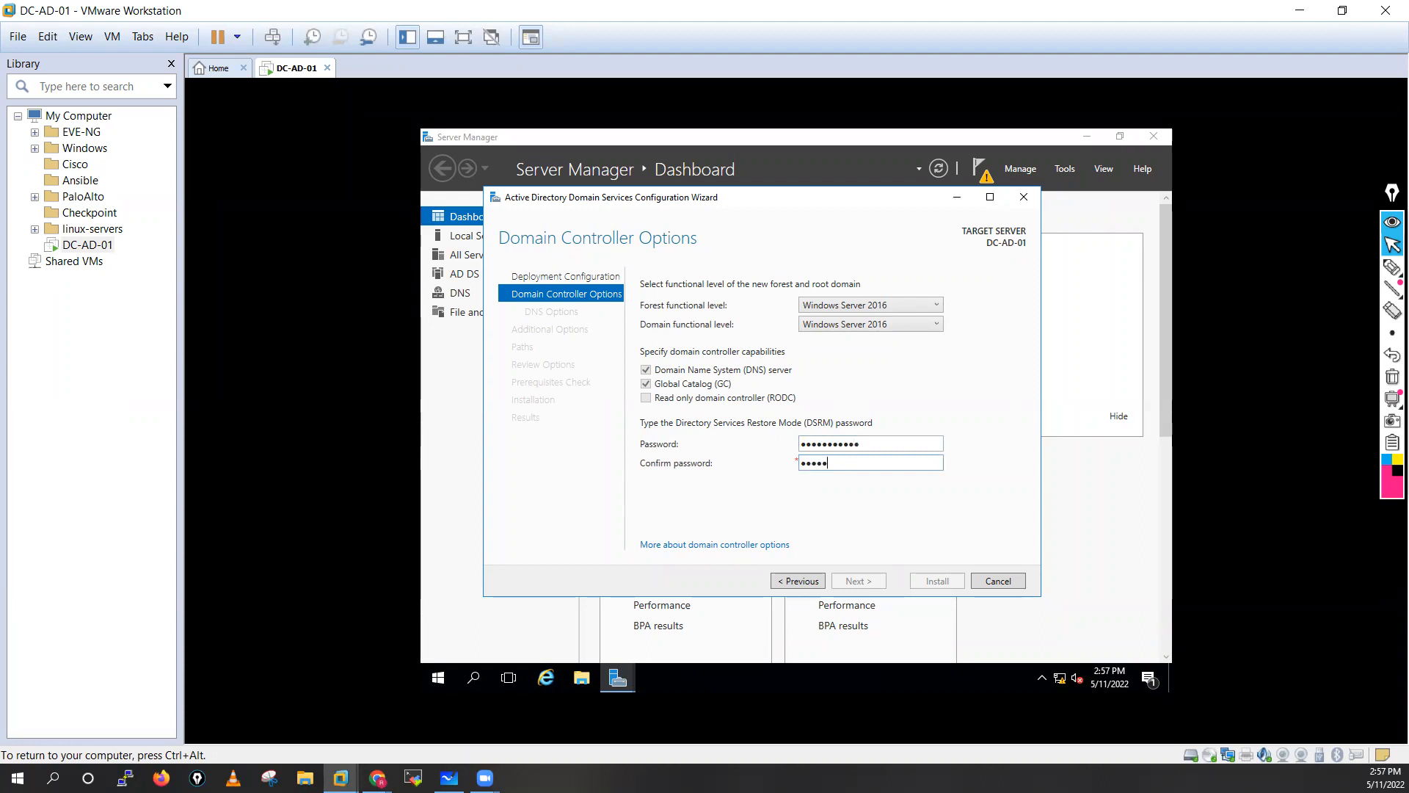
type("•••••••••••")
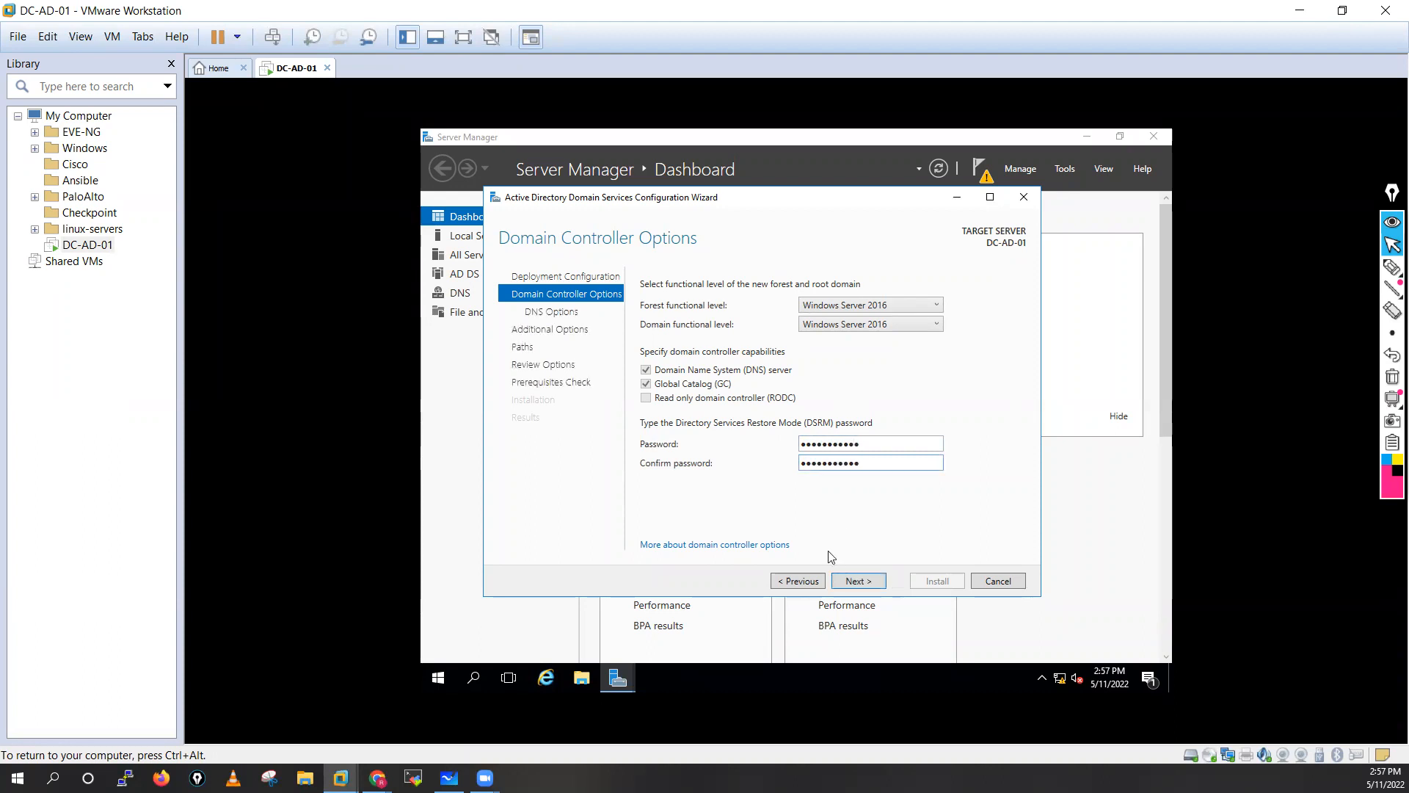
left_click(853, 582)
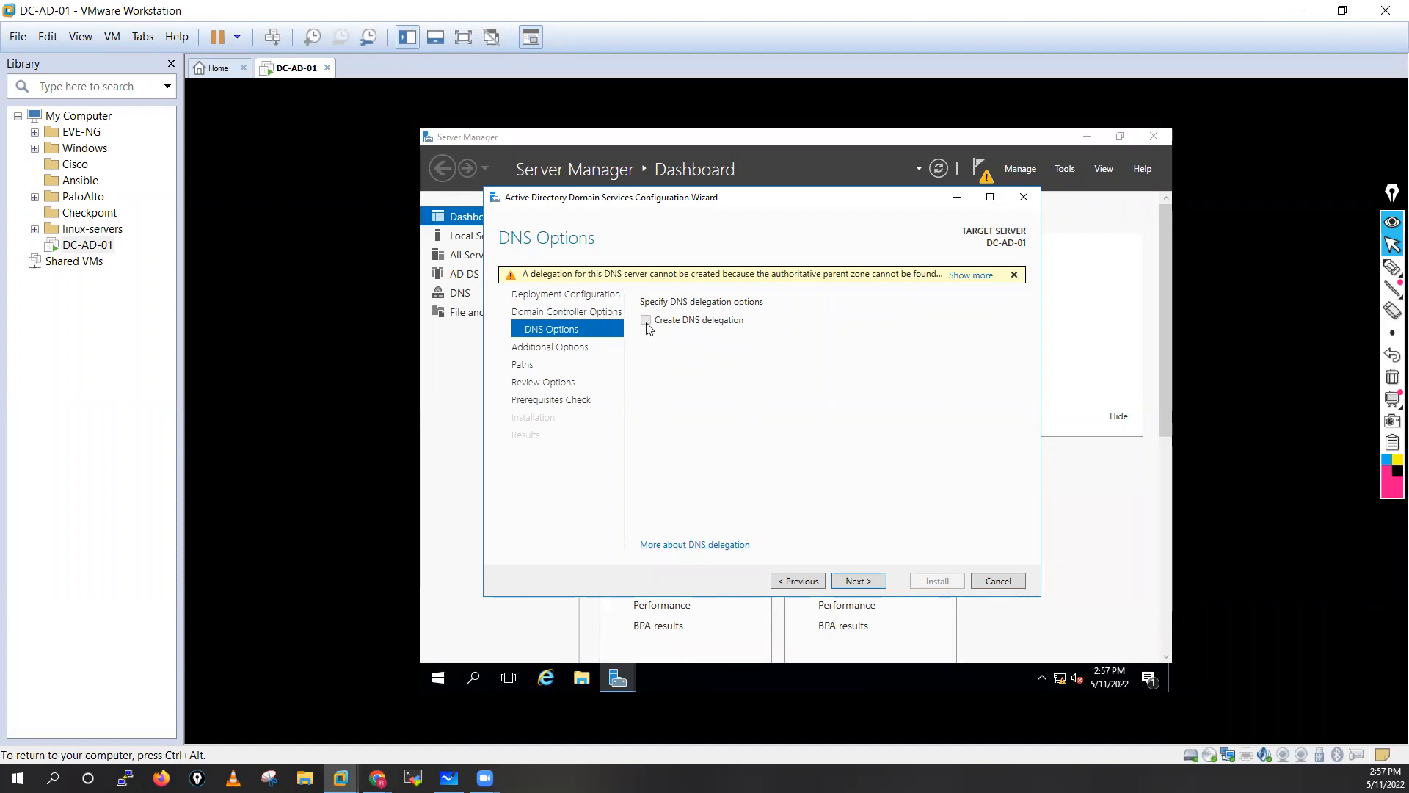
Dismiss the DNS delegation warning, skip delegation and keep the NetBIOS domain name LAB.
left_click(1015, 274)
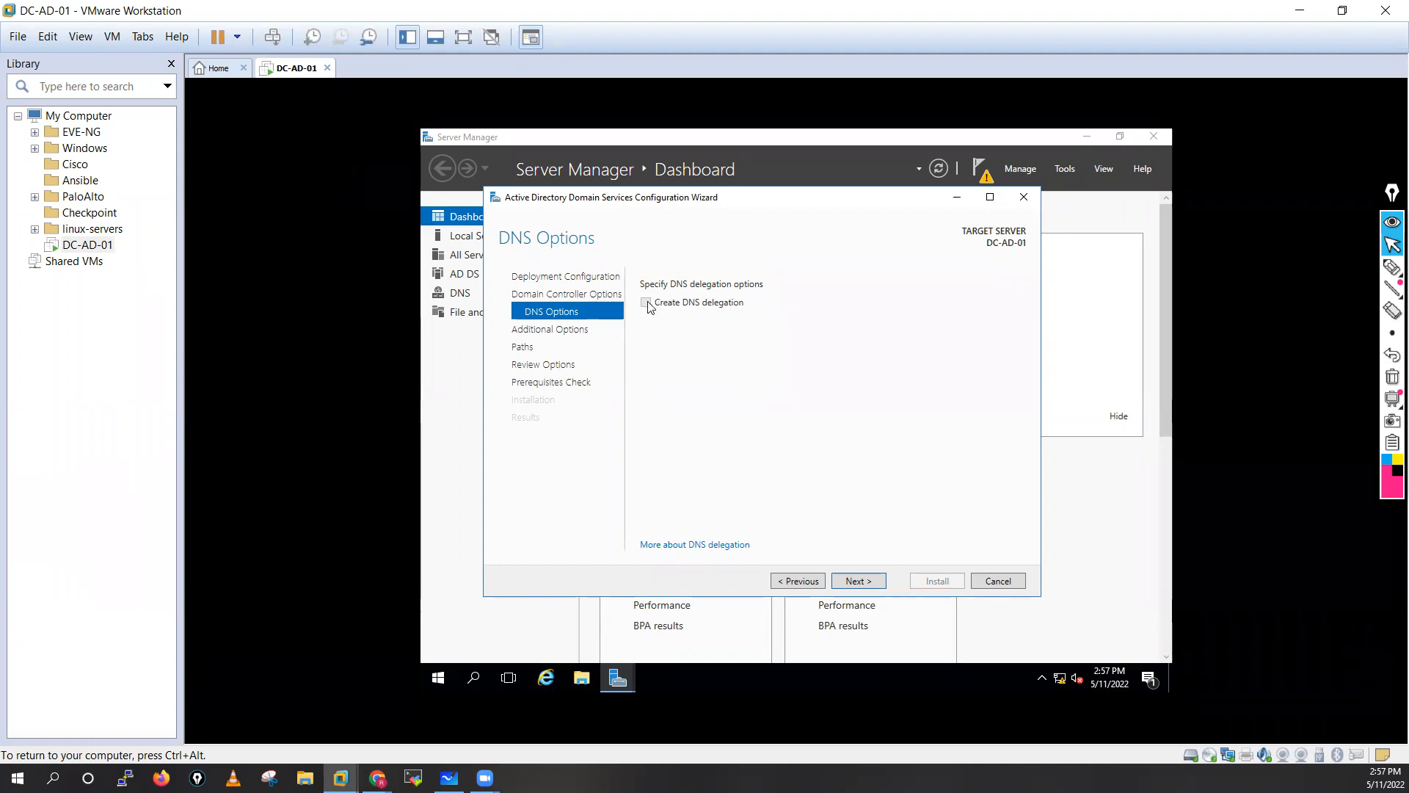
left_click(856, 582)
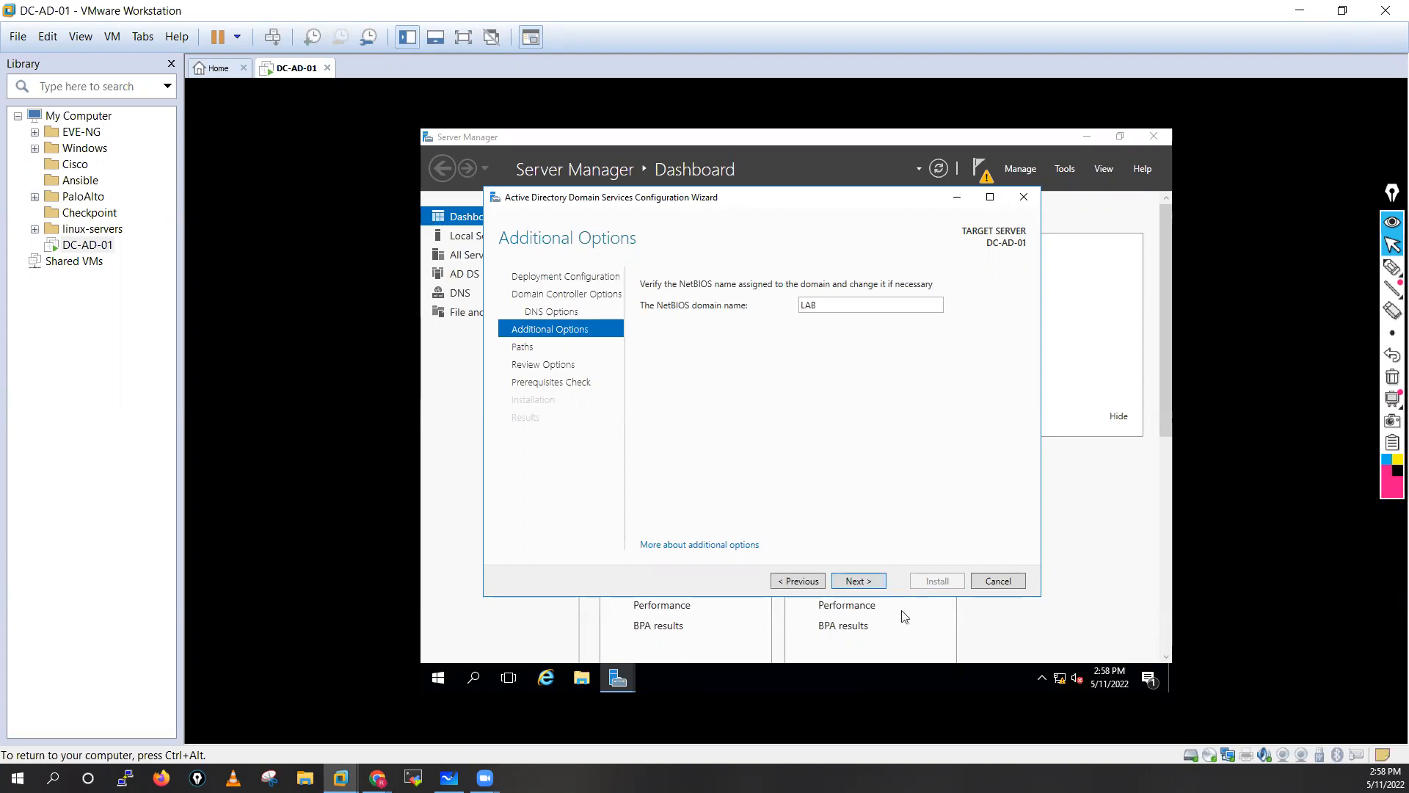
left_click(860, 581)
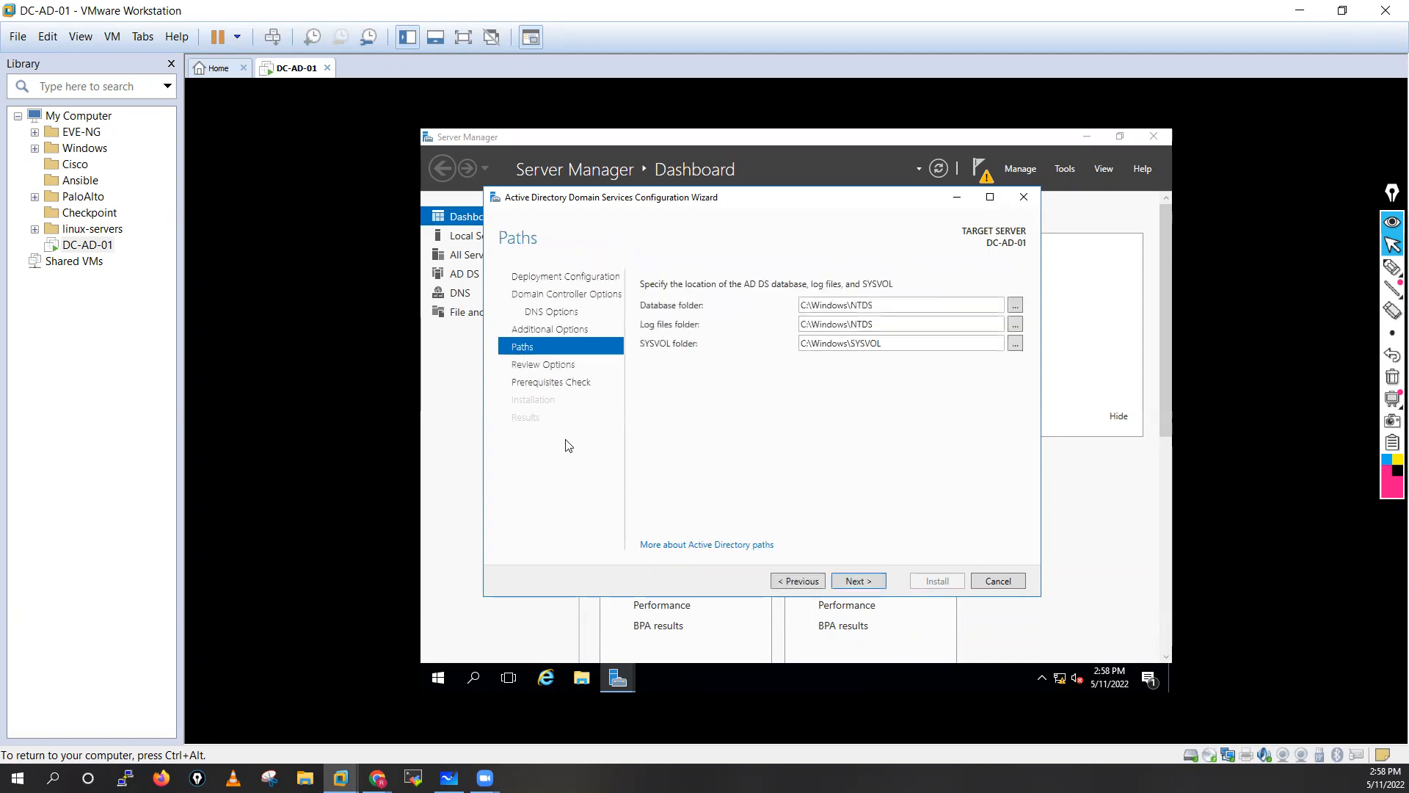
Keep the default database, log and SYSVOL folders and accept the reviewed settings.
left_click(857, 581)
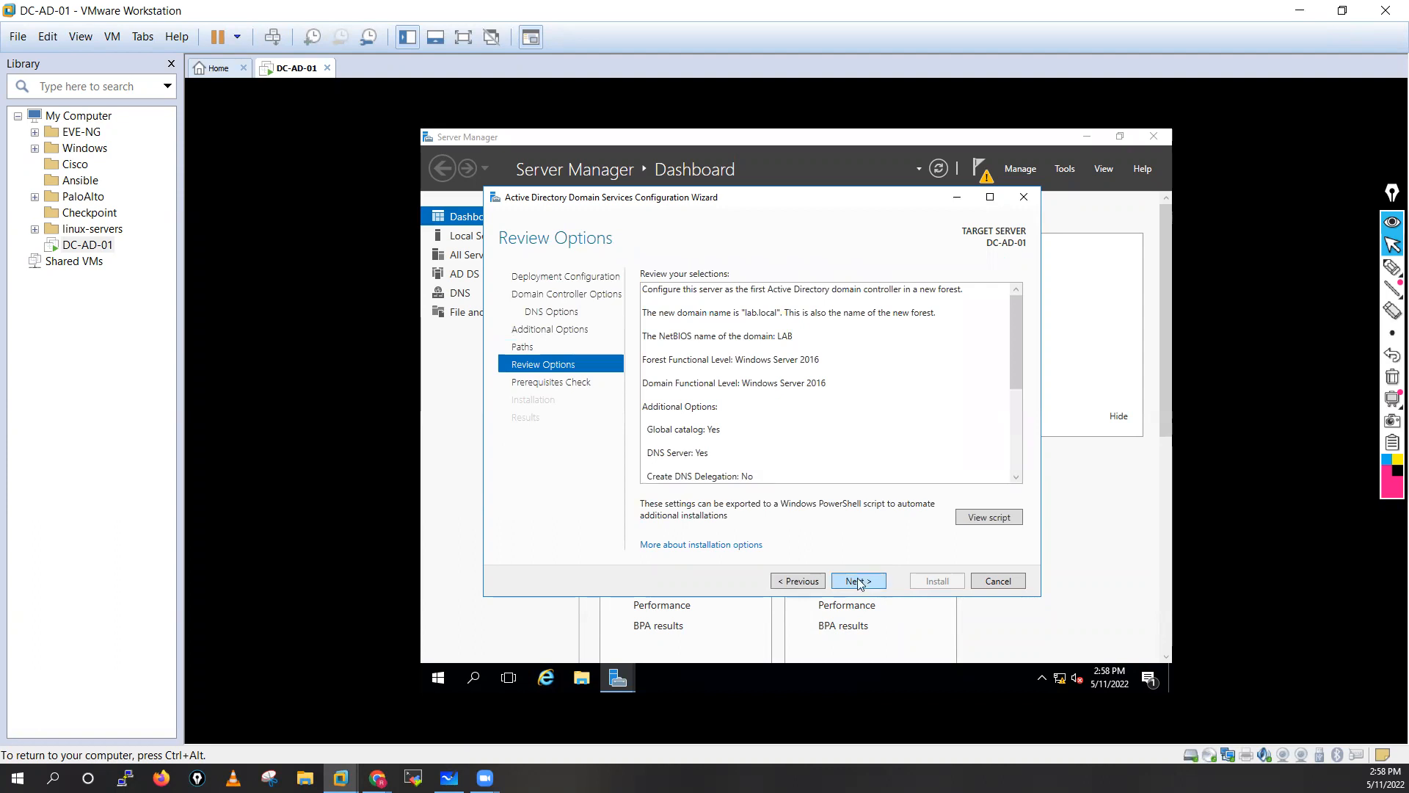
left_click(857, 580)
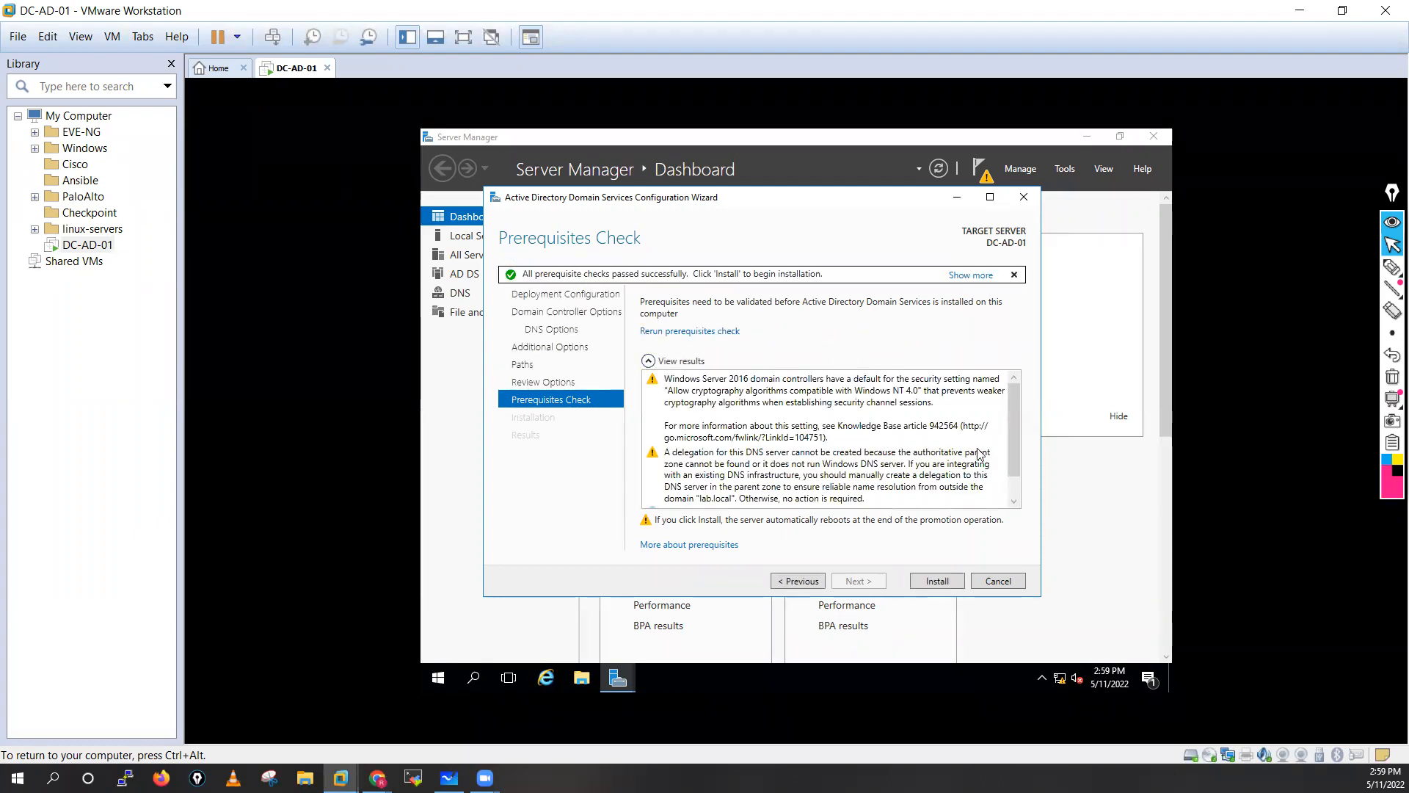
Run the AD DS installation, dismiss the sign-out notice and close the wizard.
scroll(1019, 453, "down", 1)
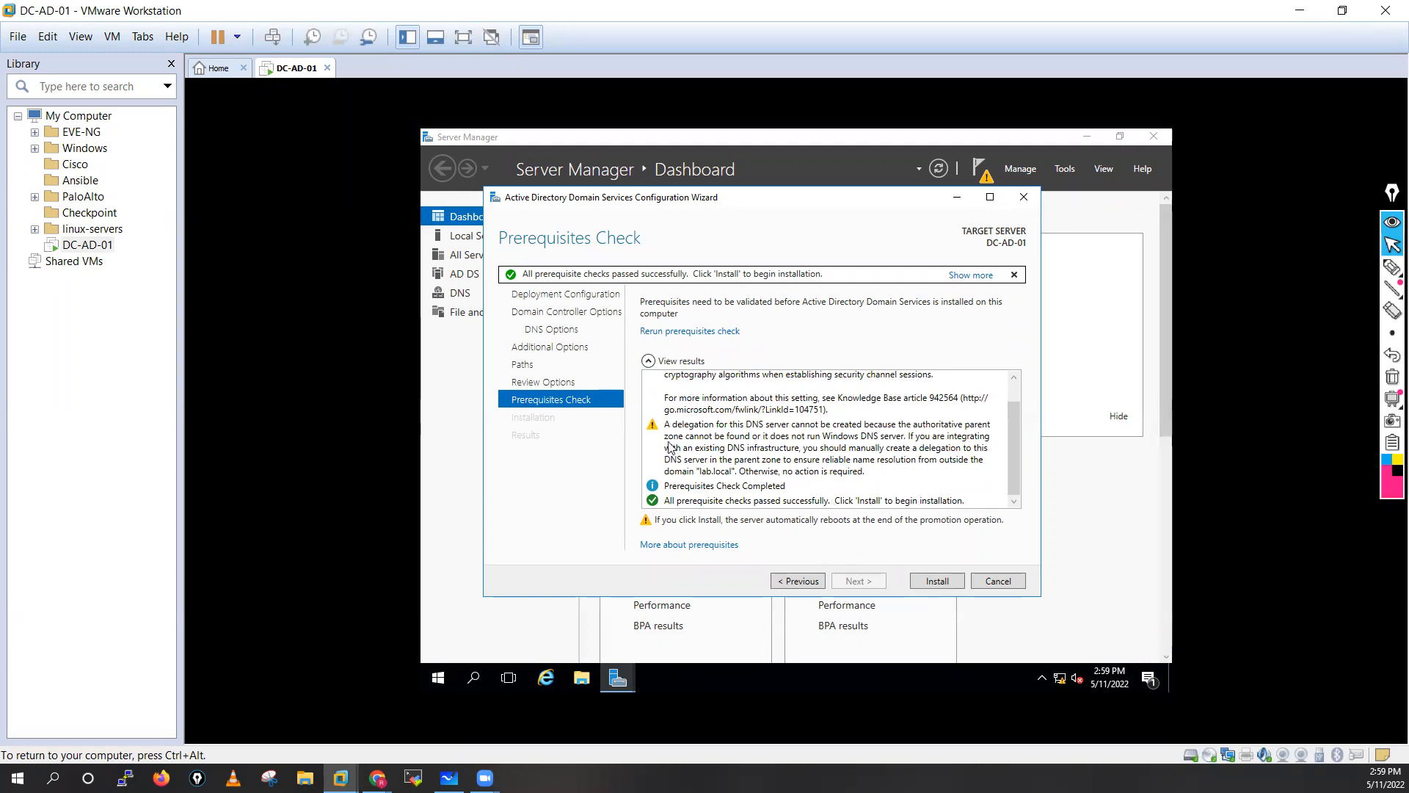
left_click_drag(1011, 459, 1011, 421)
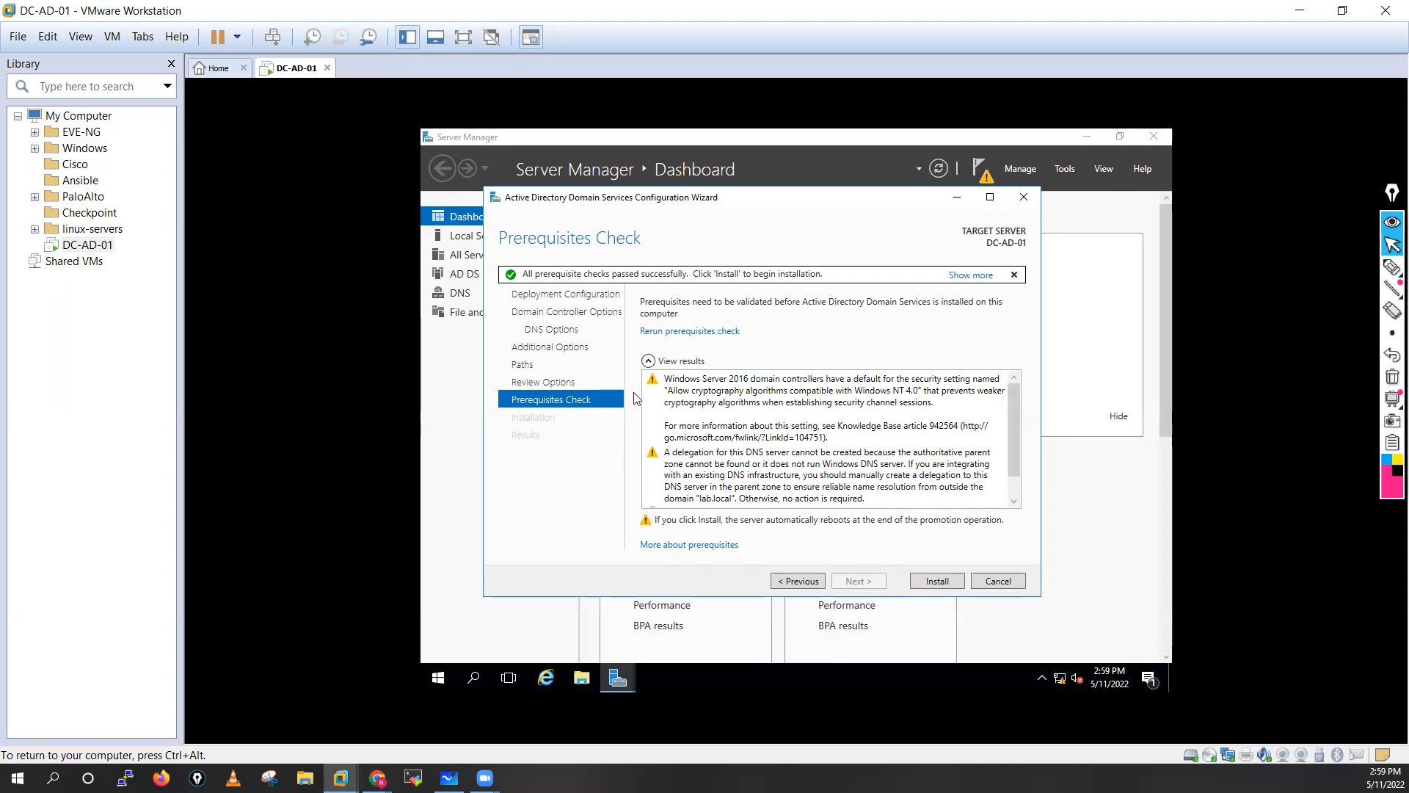
left_click(933, 581)
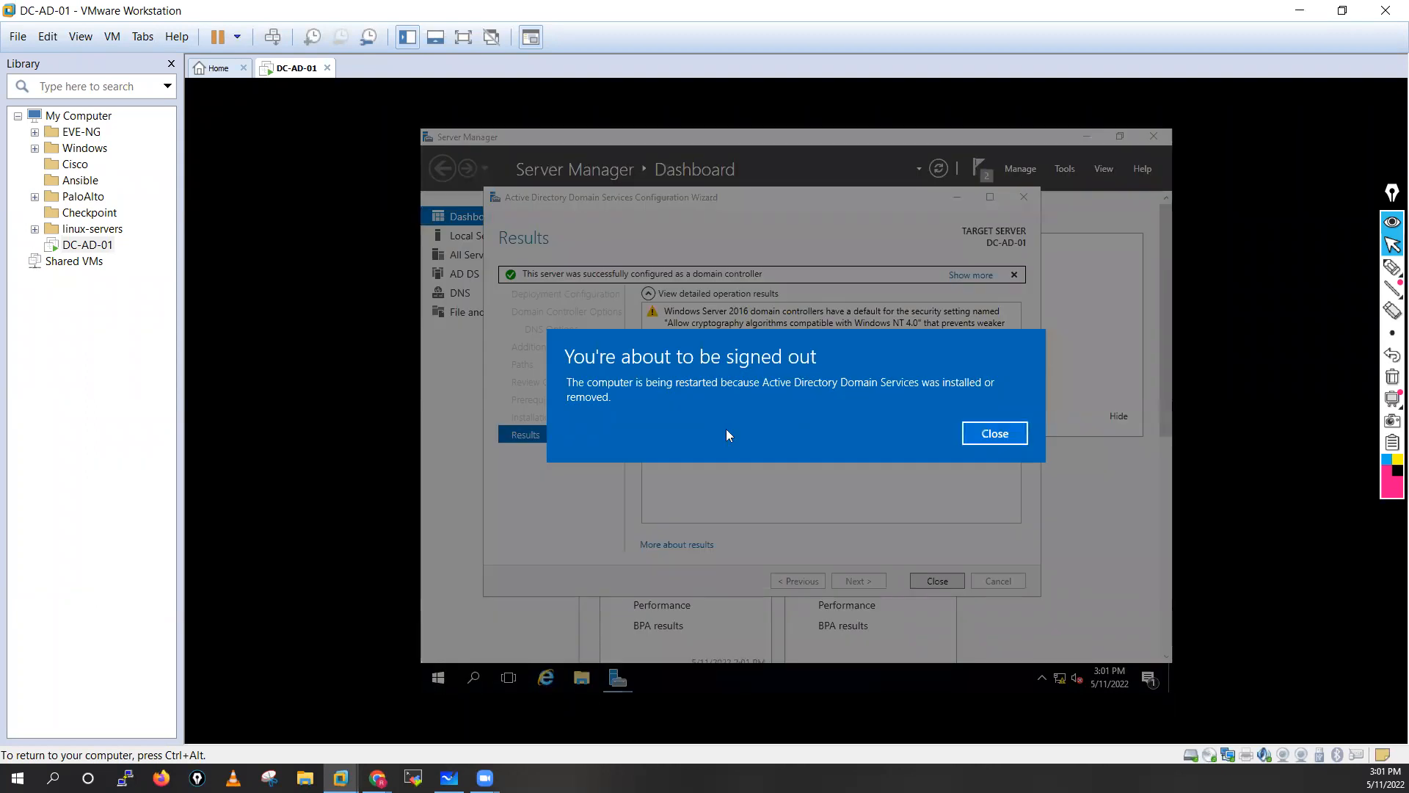
left_click(1000, 437)
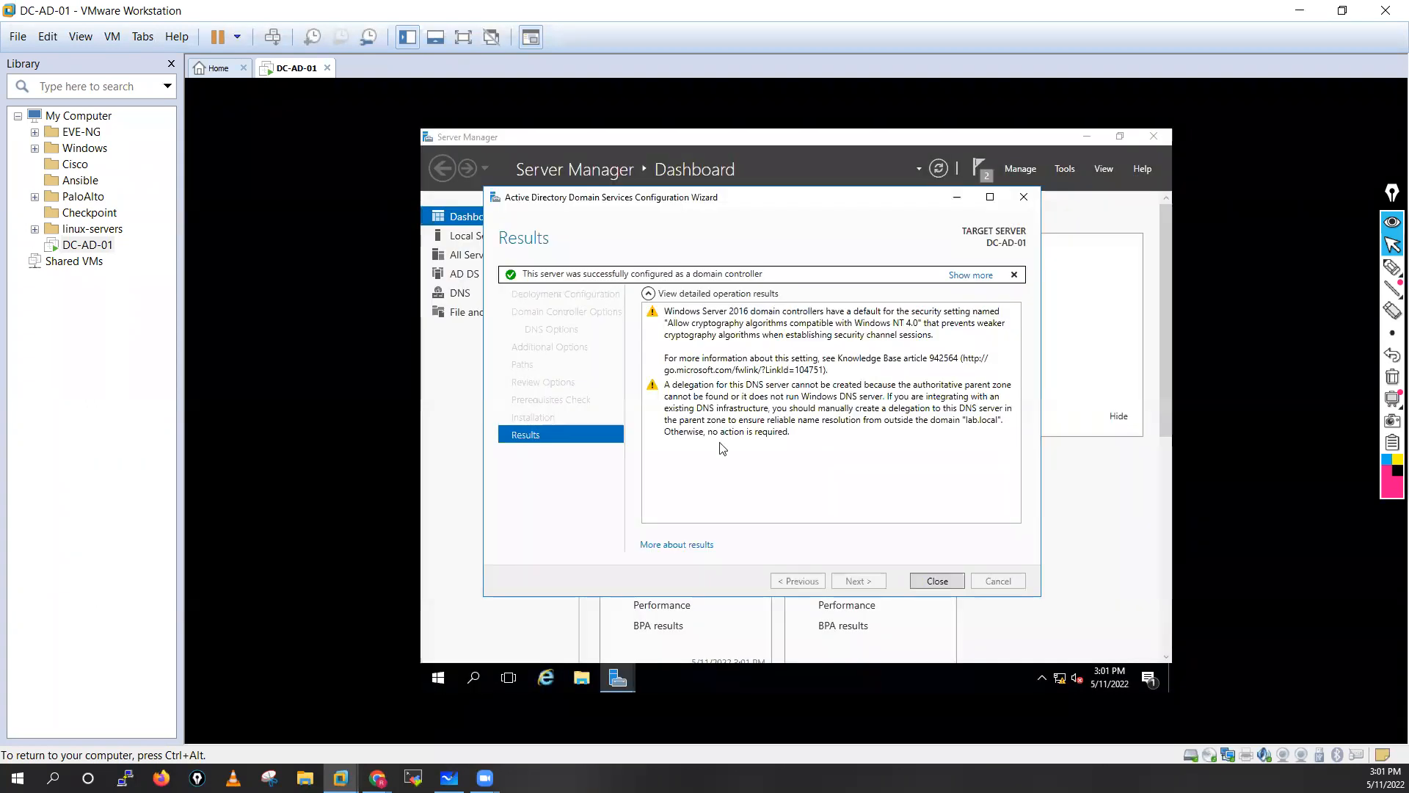
left_click(940, 583)
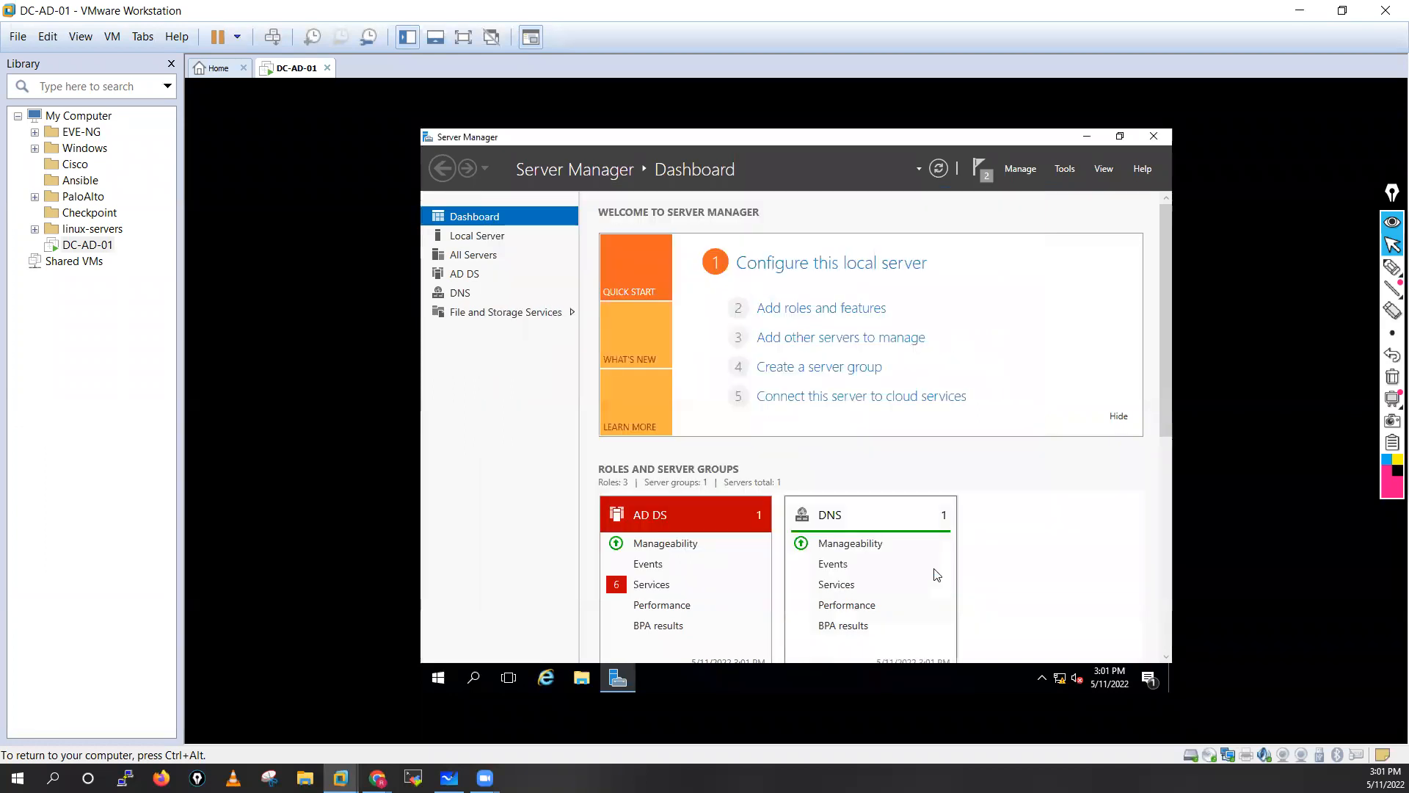
Check Server Manager notifications while the server restarts to complete promotion.
left_click(982, 169)
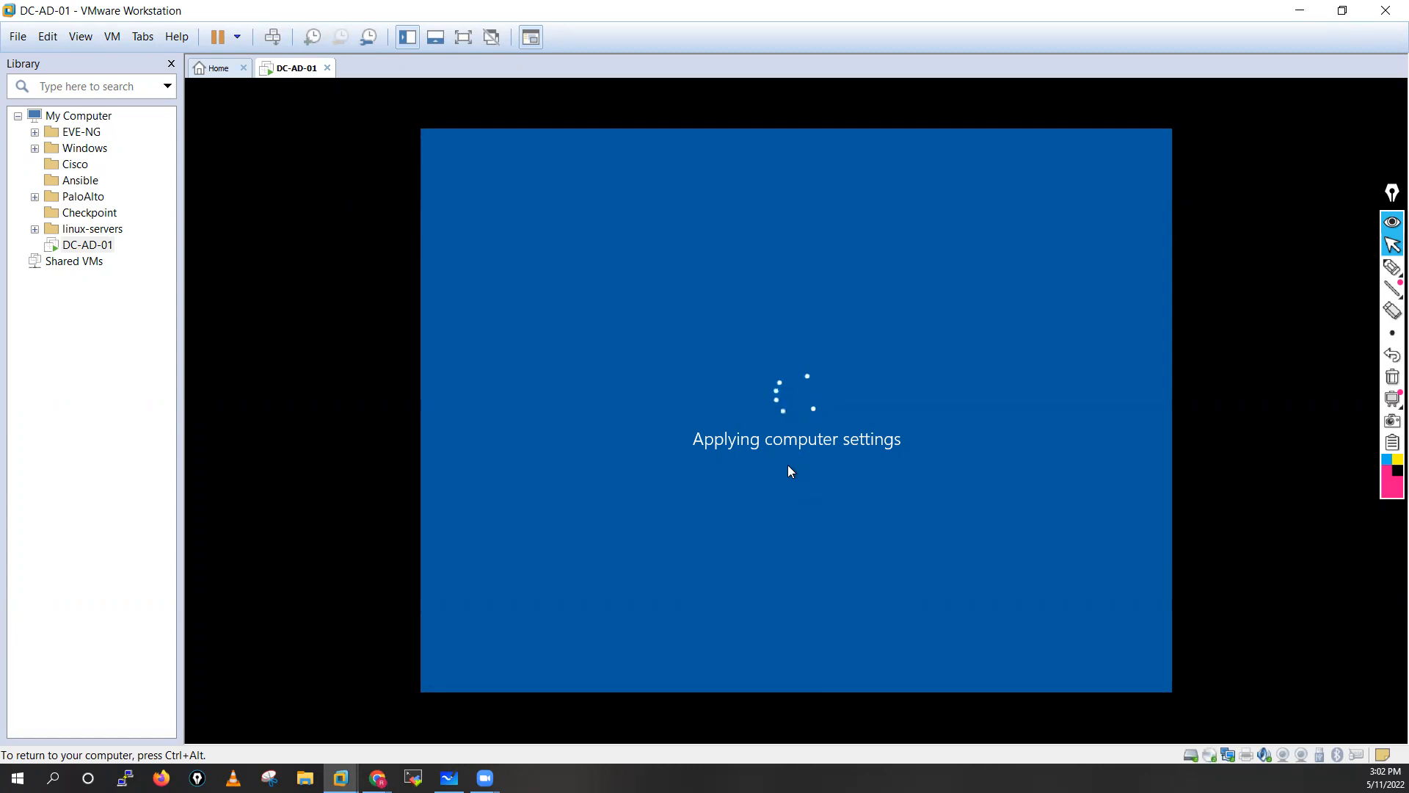
Release keyboard and mouse from the VM with Ctrl+Alt during the reboot.
key("ctrl+alt")
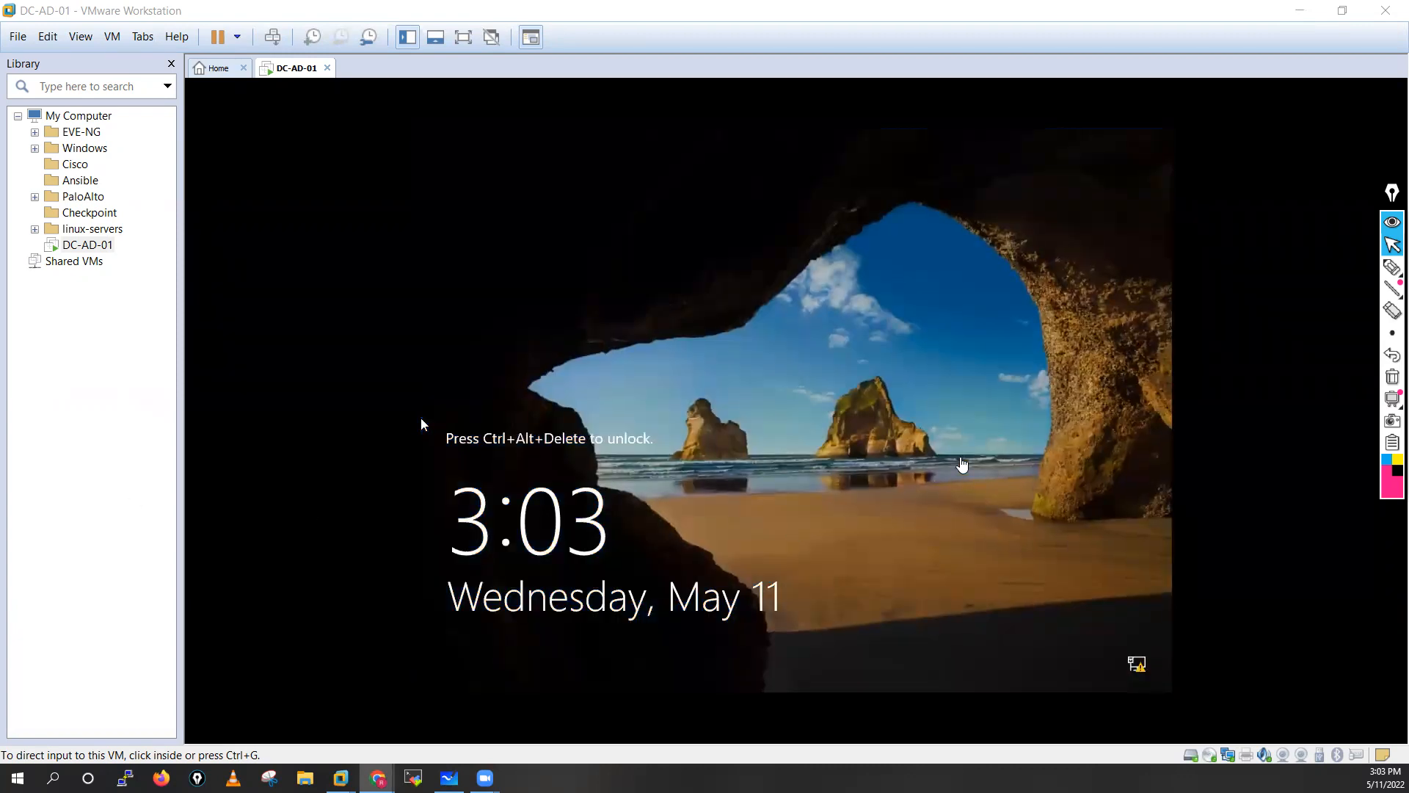
Sign in as Administrator via Ctrl+Alt+Insert, retrying after an incorrect password.
left_click(844, 457)
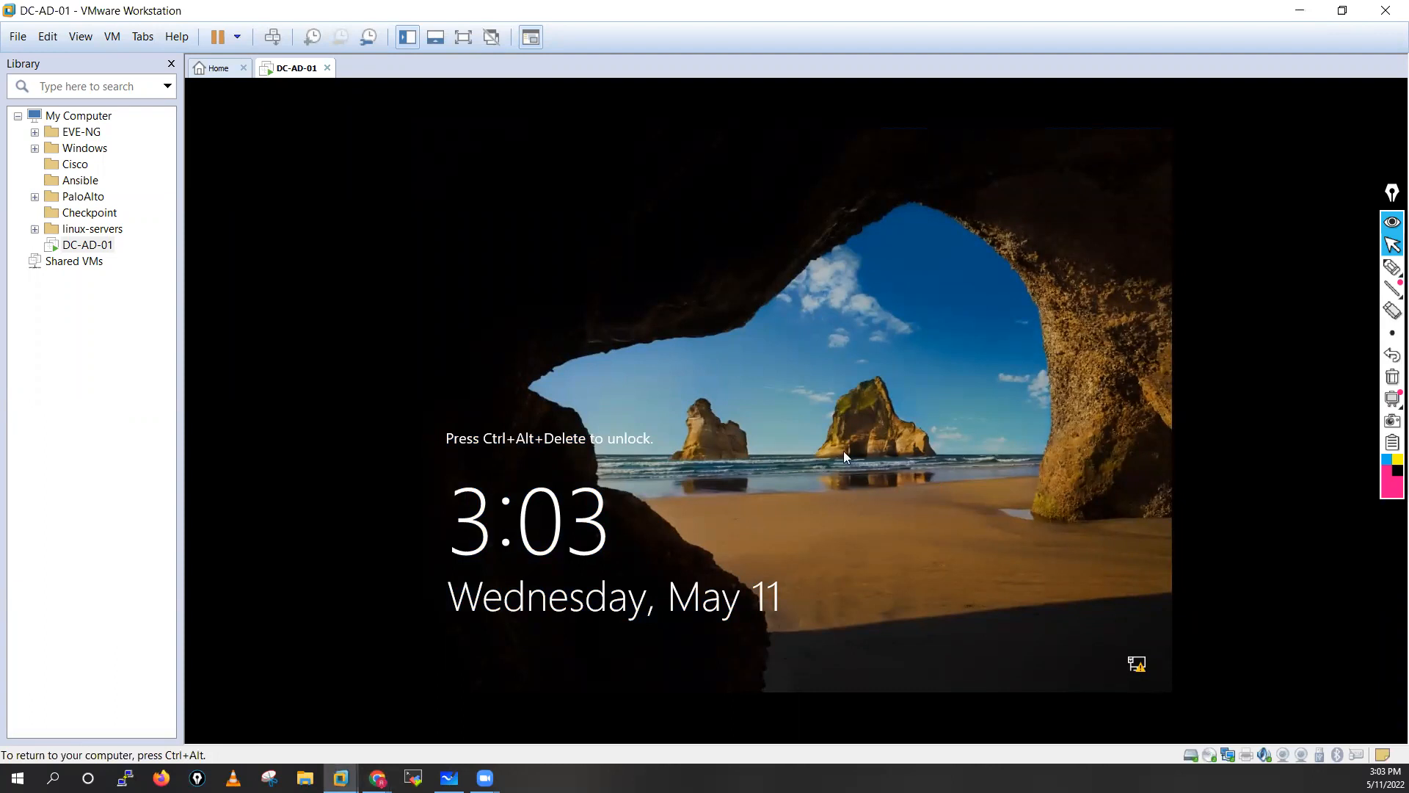
key("ctrl+alt+Insert")
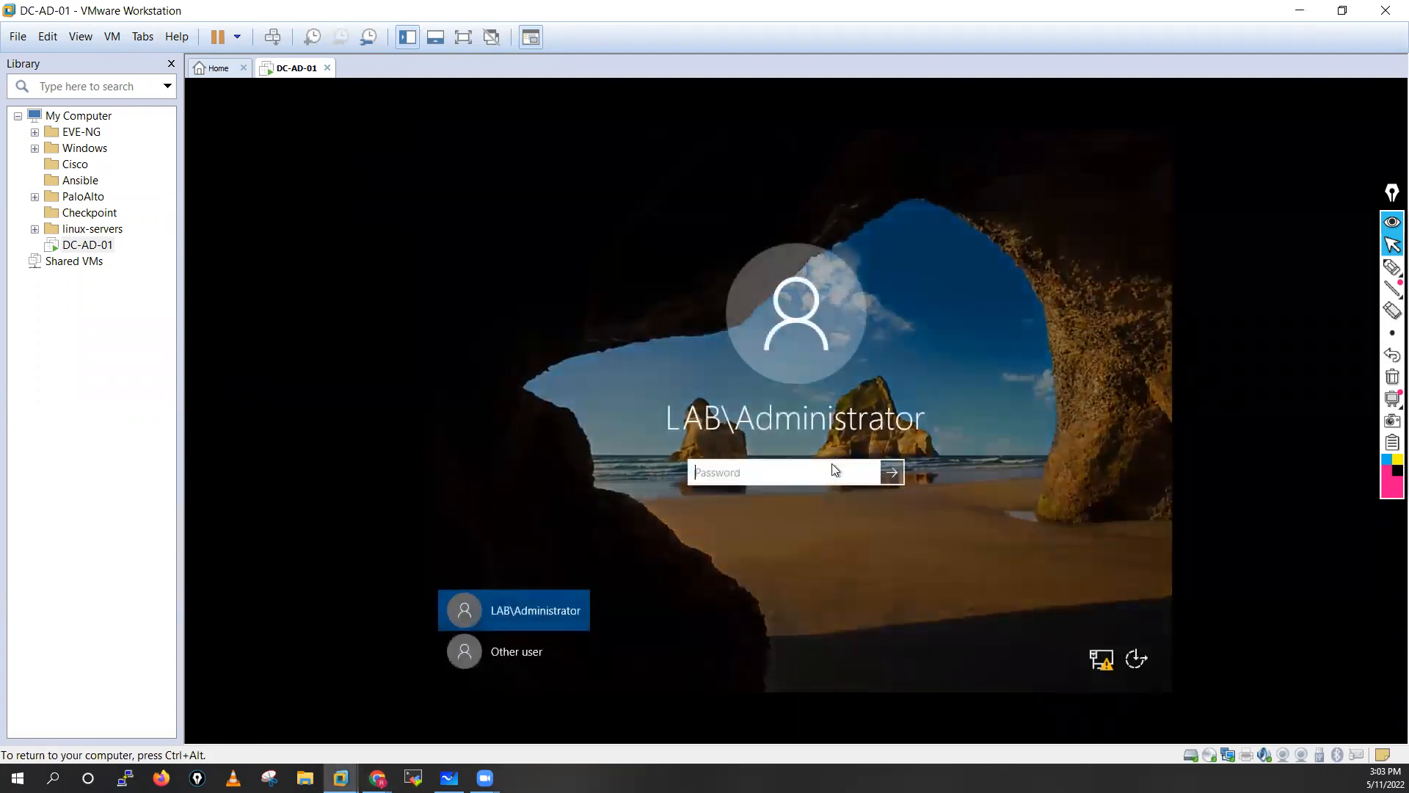
type("••••••••••••")
key("Return")
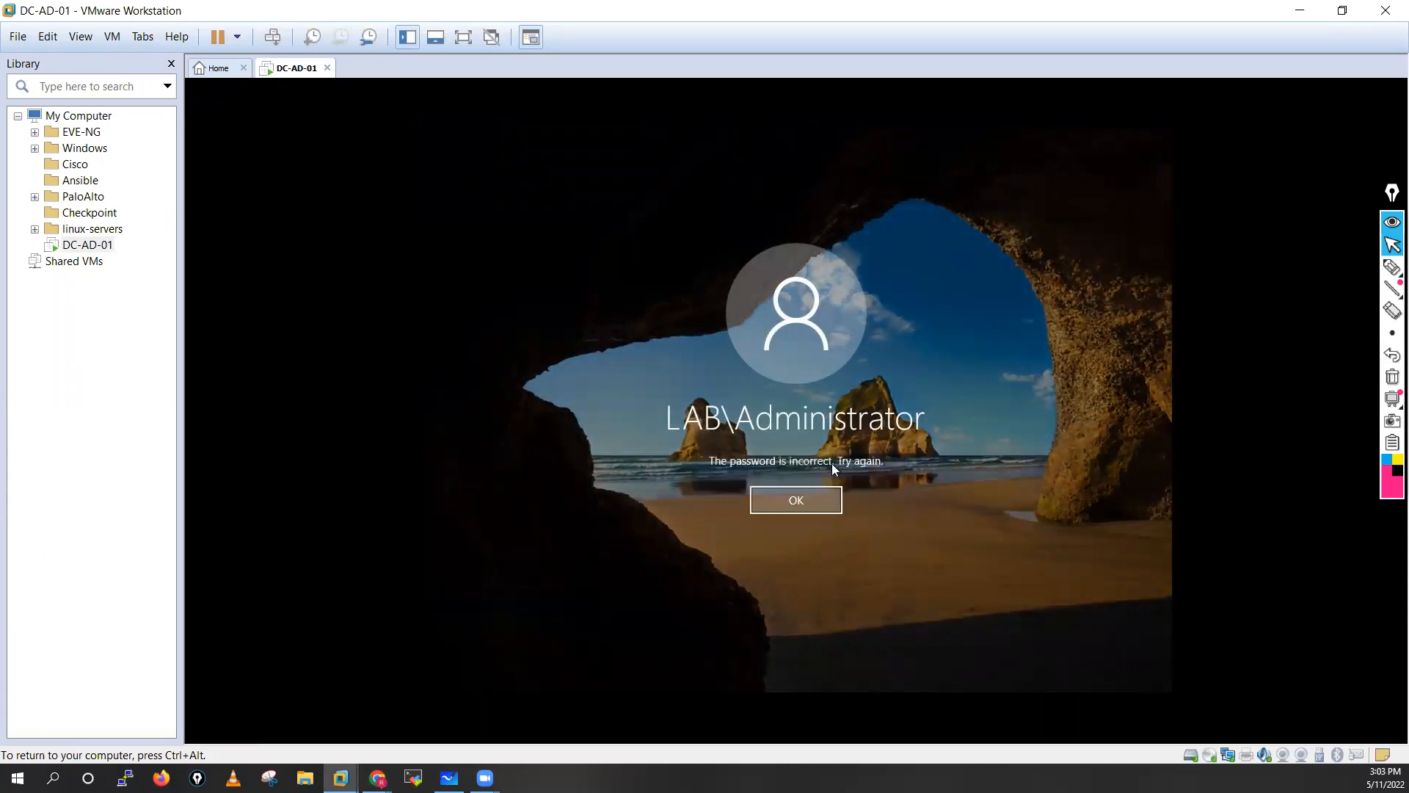
left_click(793, 498)
type("•••")
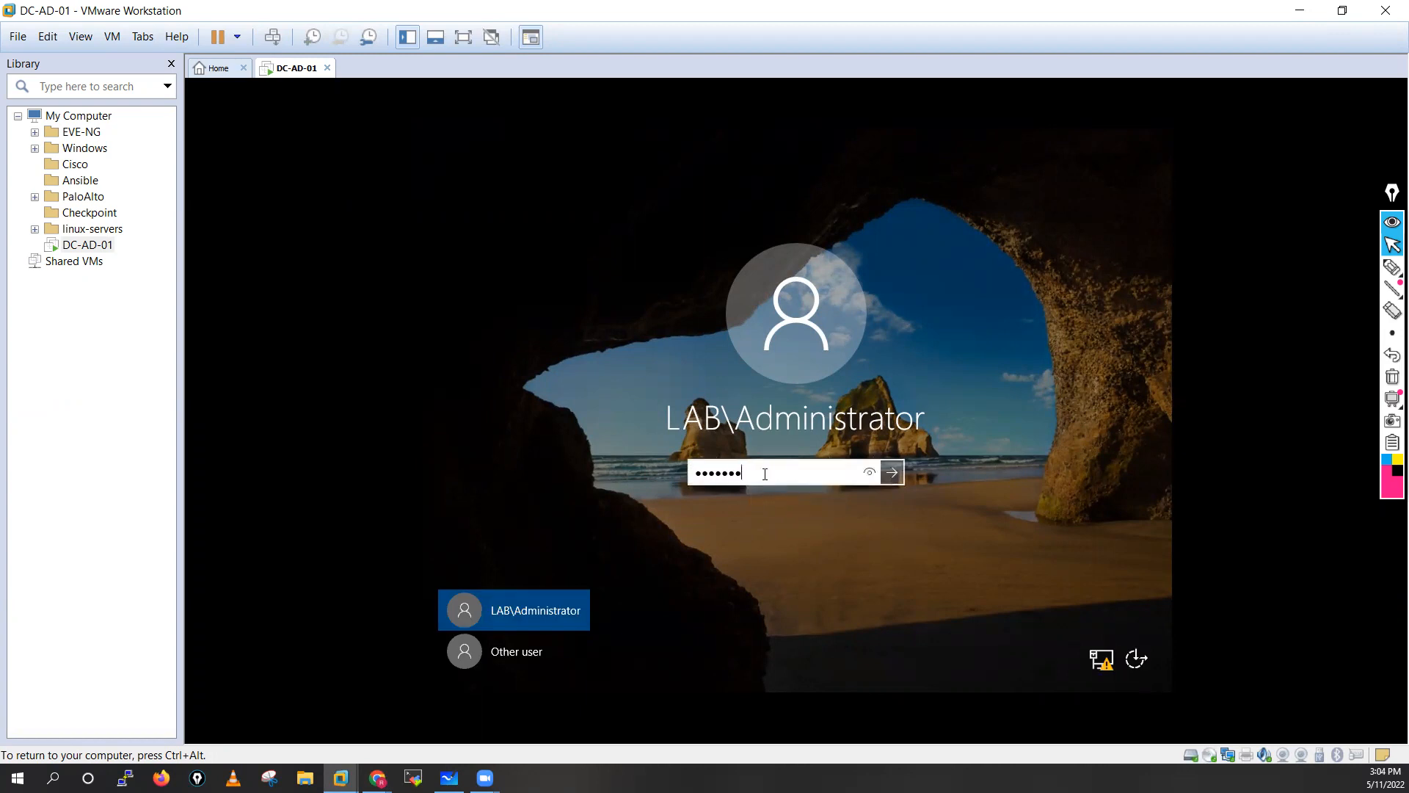
type("••••••••")
key("Return")
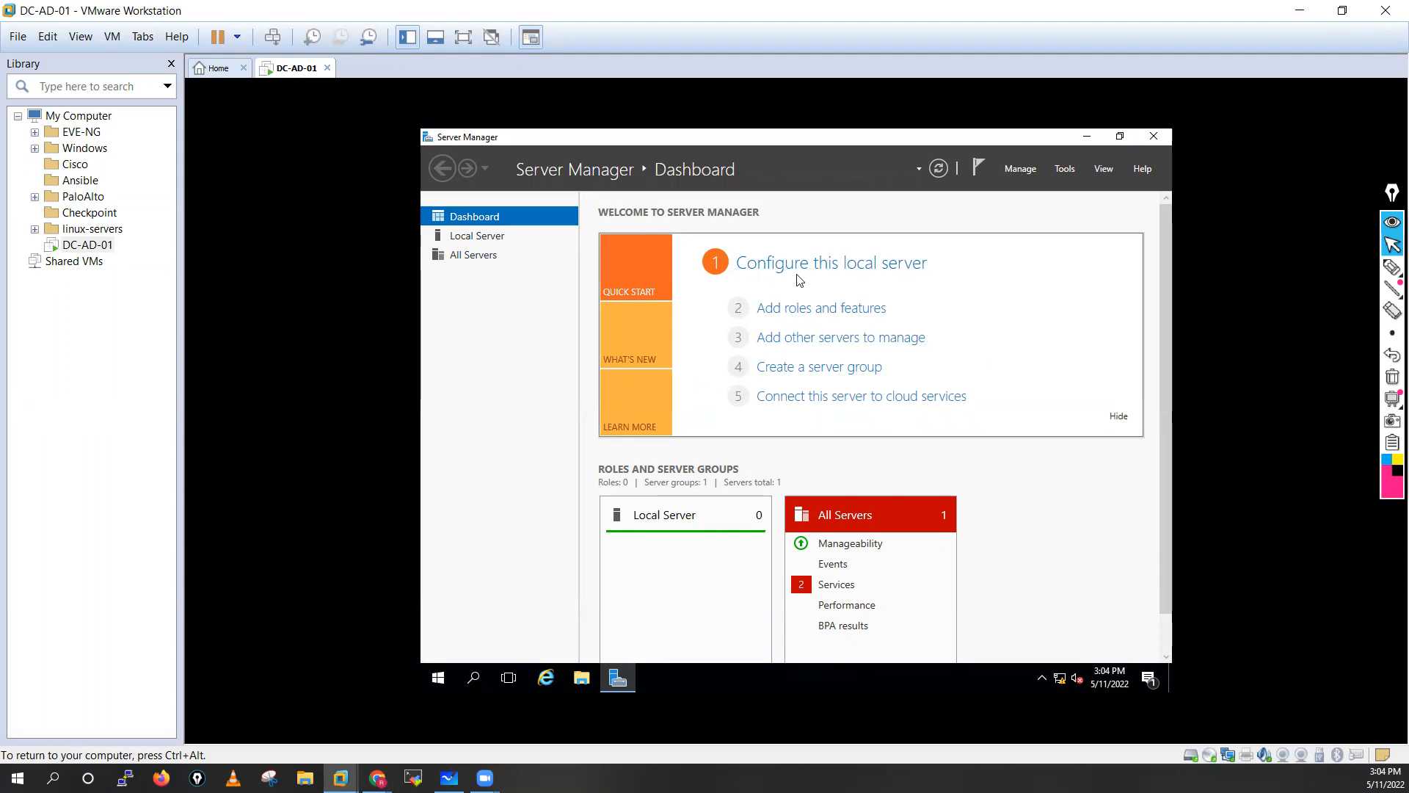
Launch Active Directory Users and Computers from Tools and browse lab.local's Users container.
left_click(1065, 169)
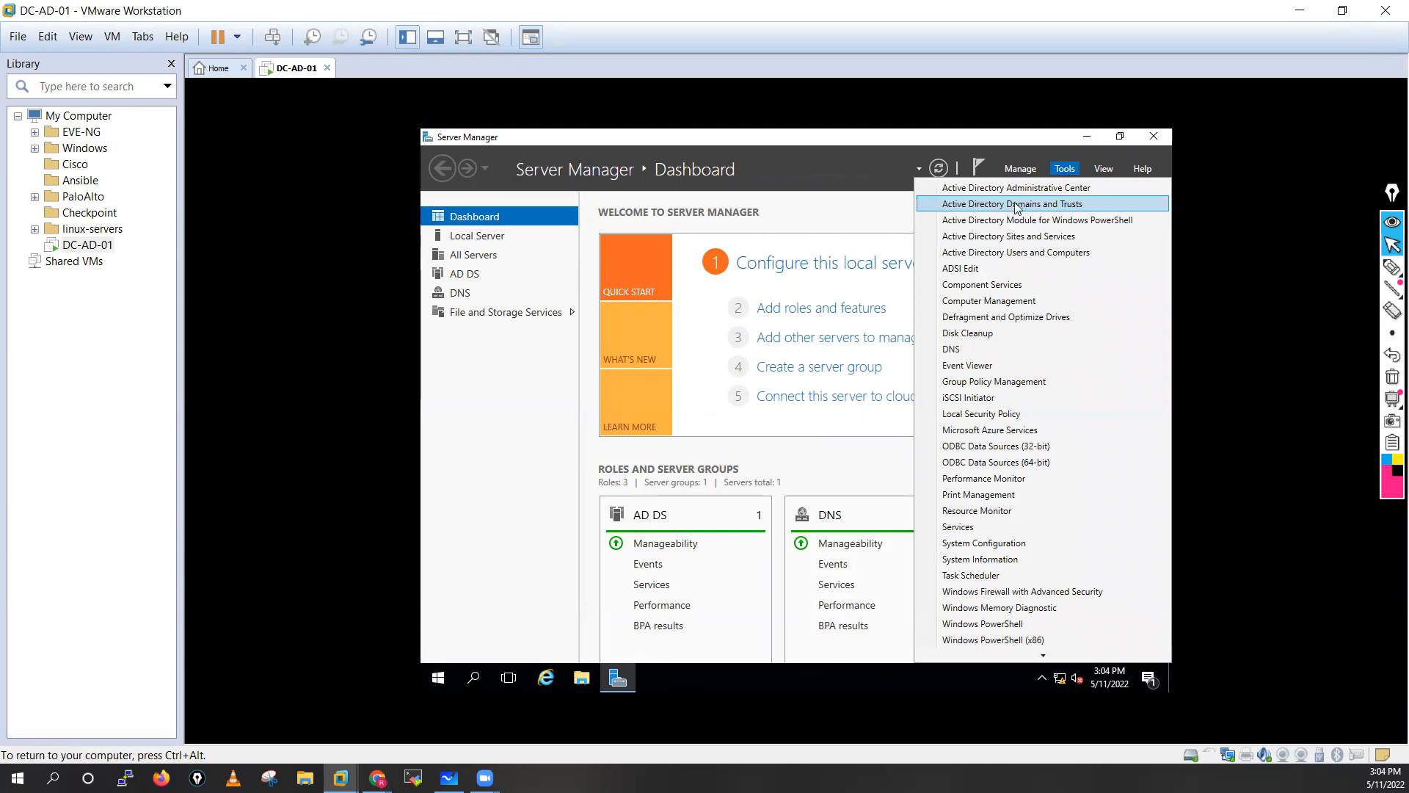
left_click(1006, 253)
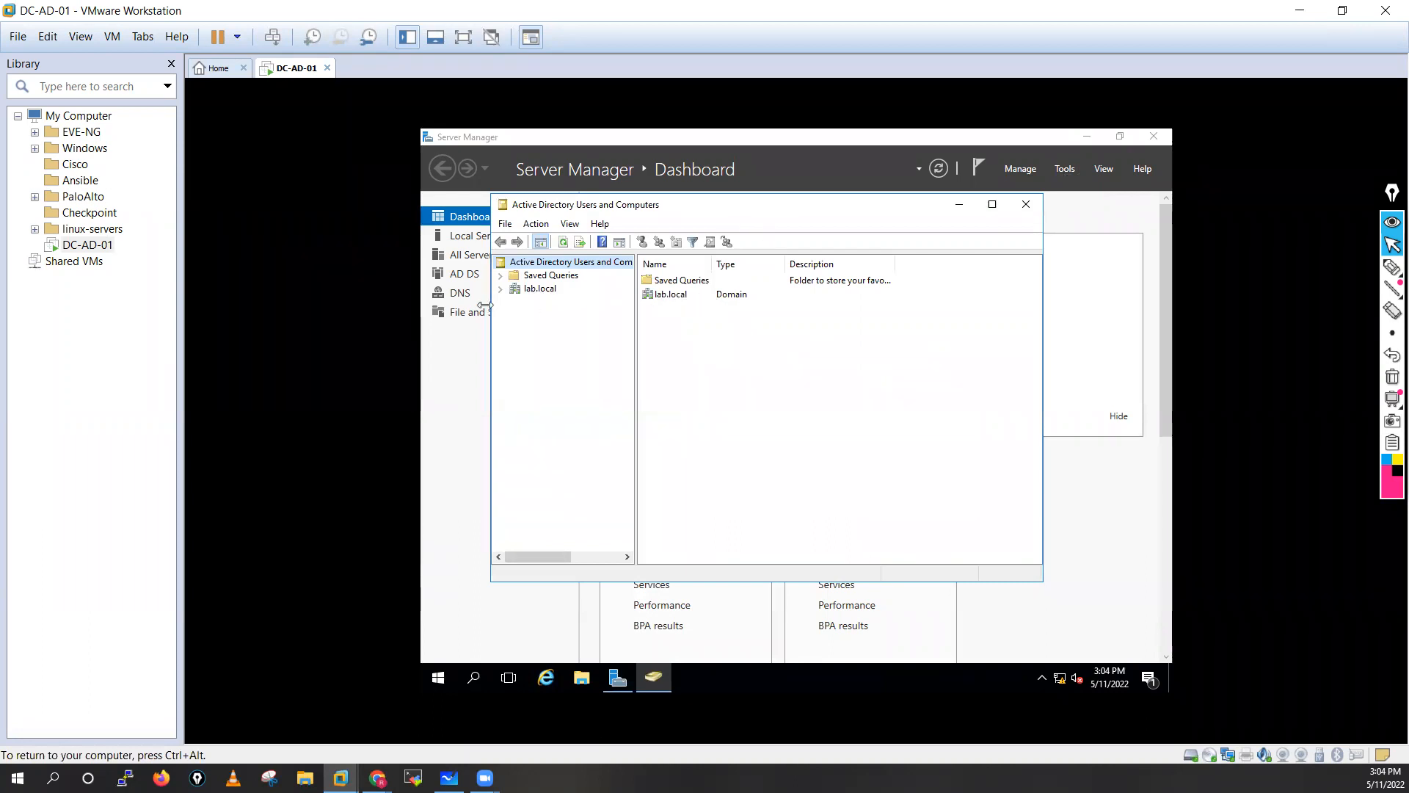
left_click(500, 290)
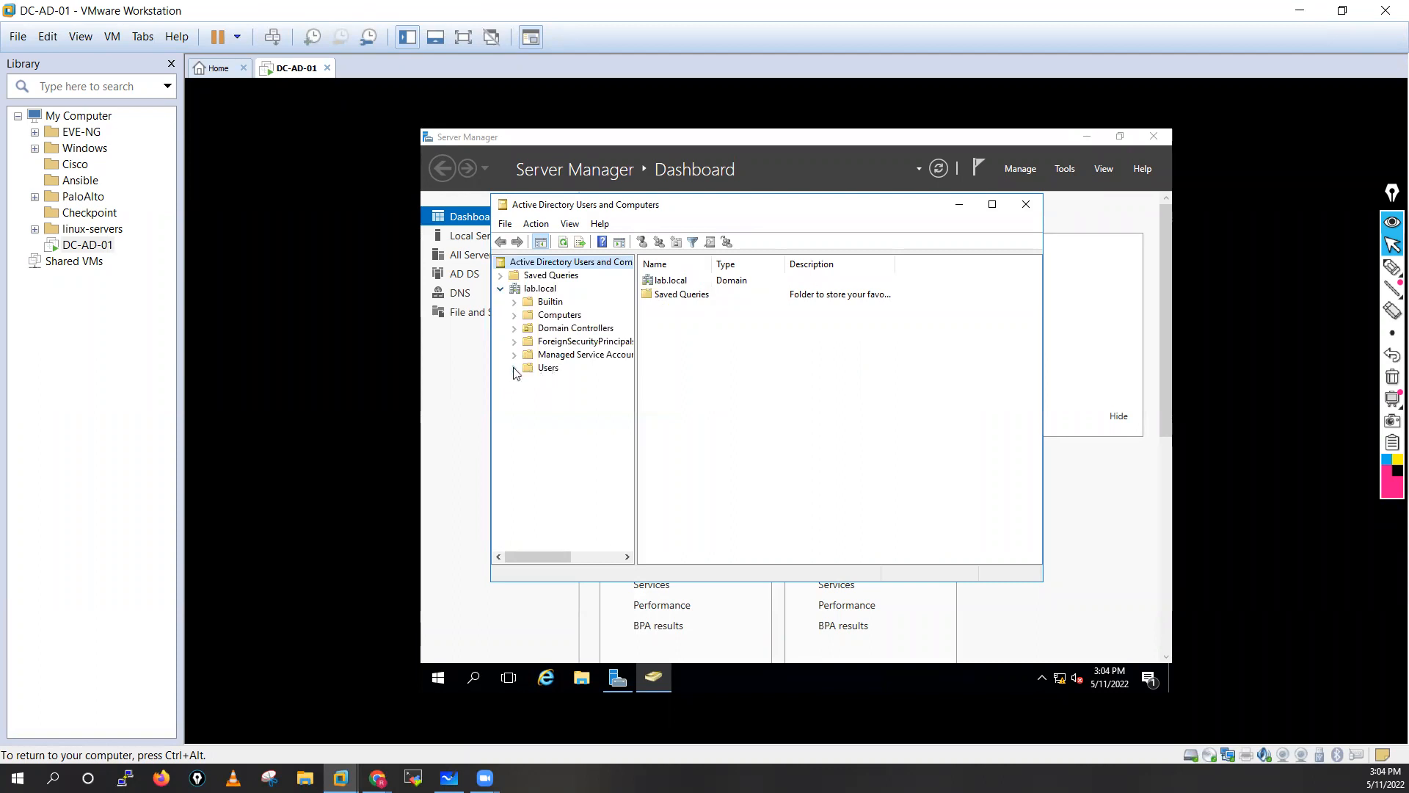
left_click(556, 369)
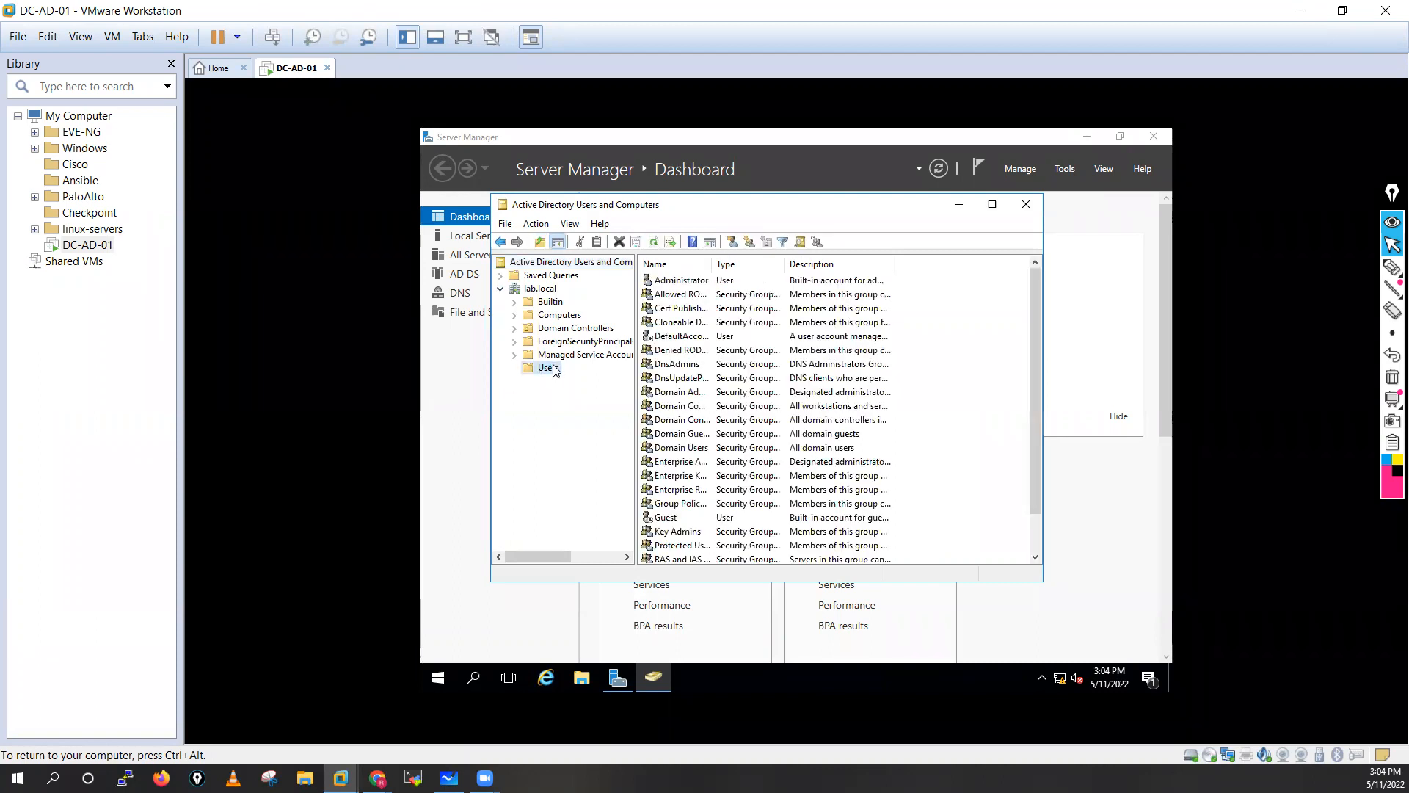
left_click_drag(1036, 396, 1041, 506)
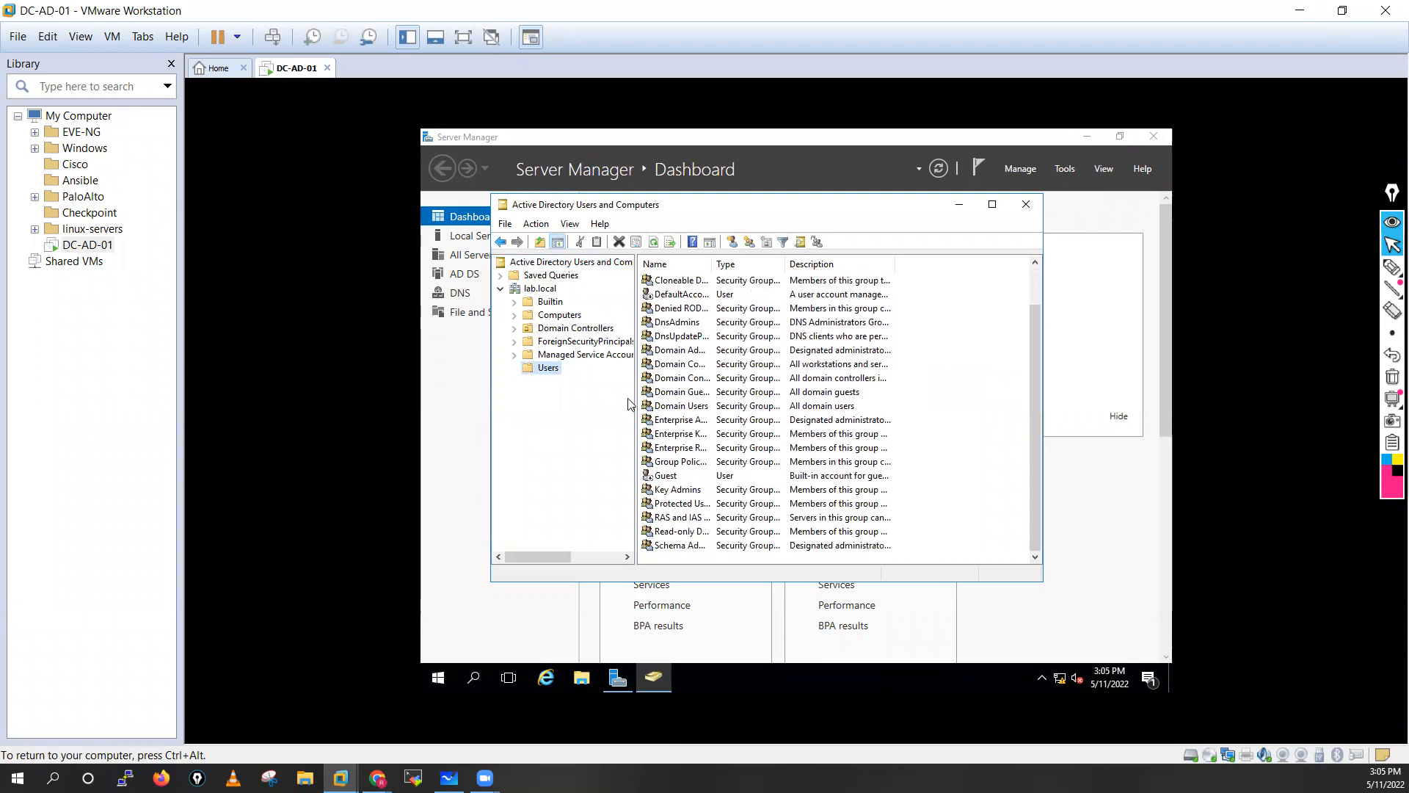
Create a new group named HR in the Users container.
right_click(554, 374)
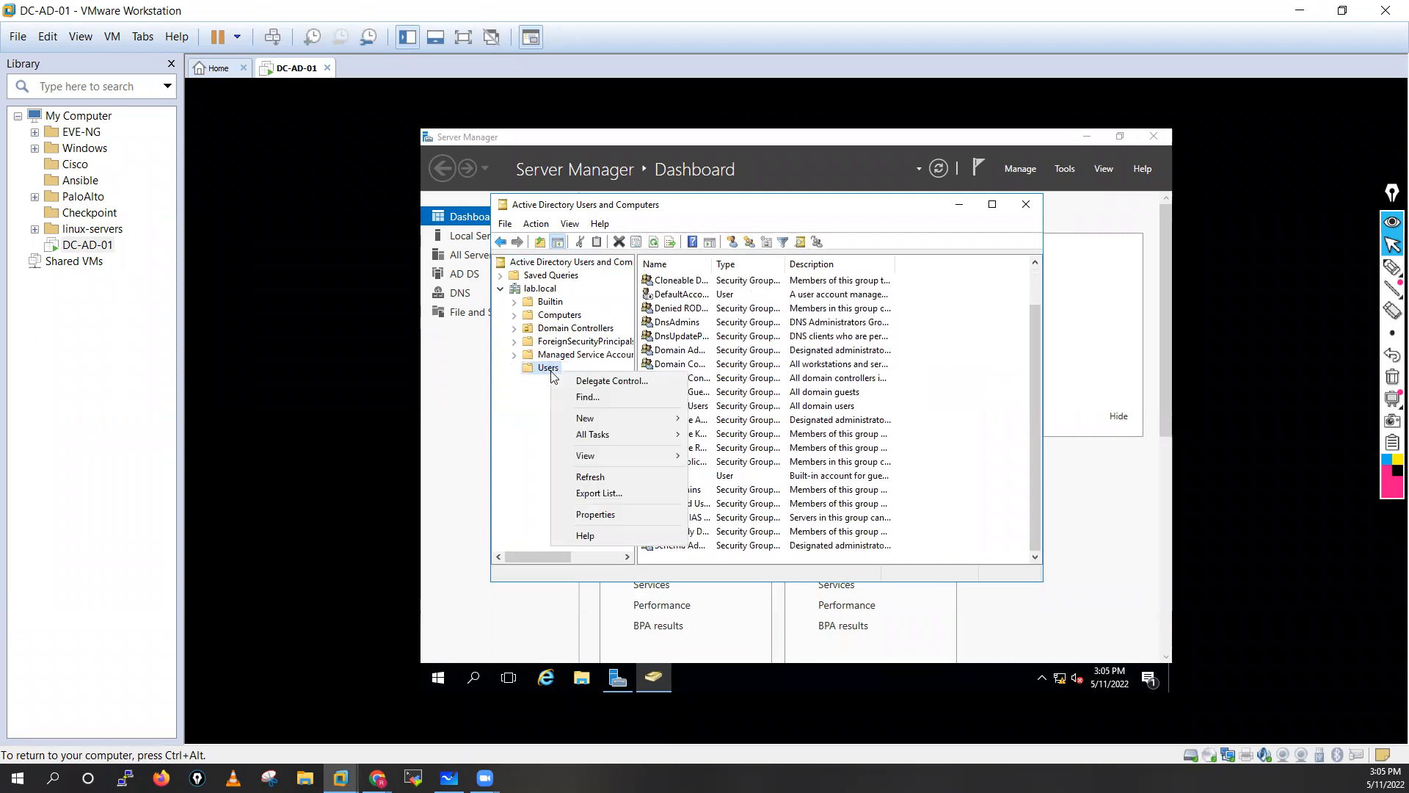
mouse_move(592, 417)
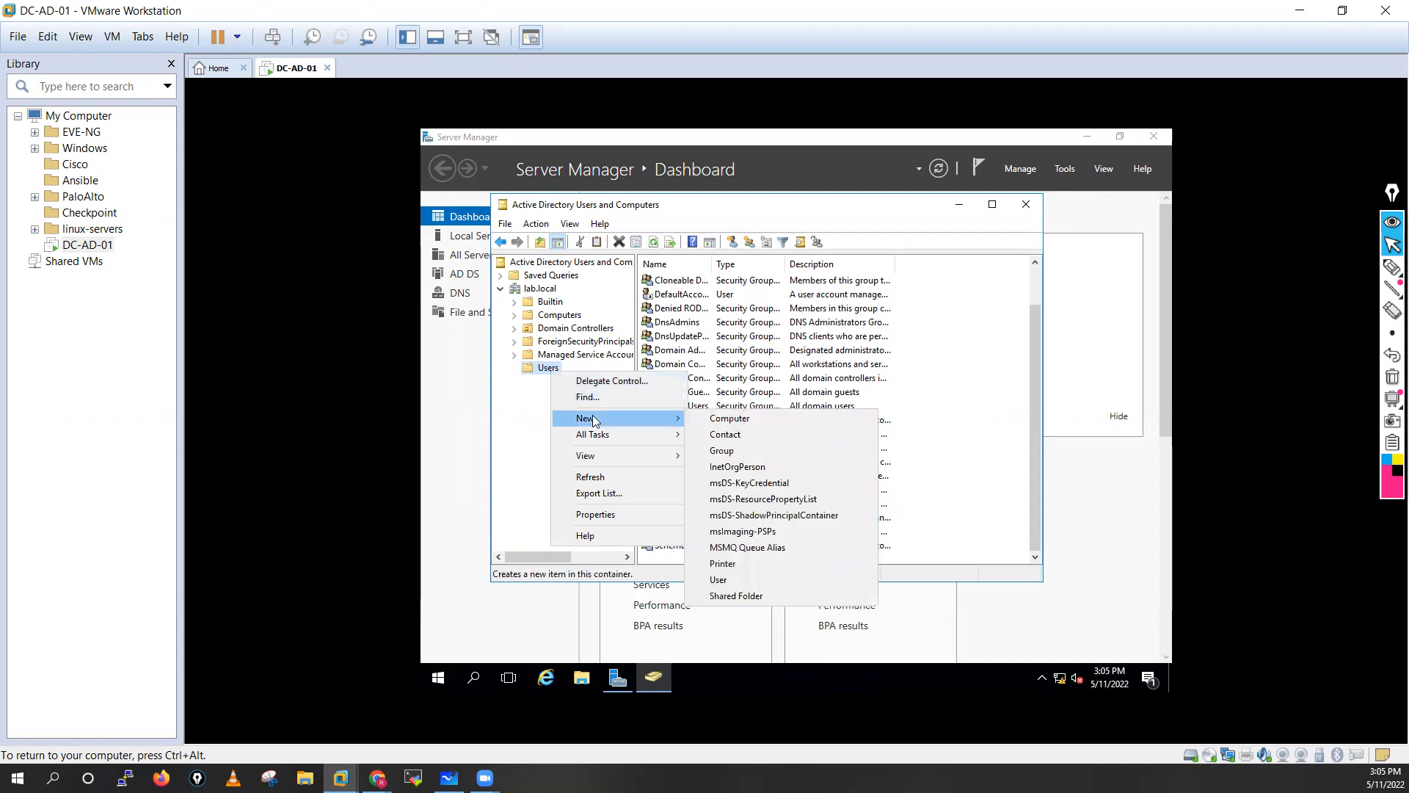
left_click(731, 451)
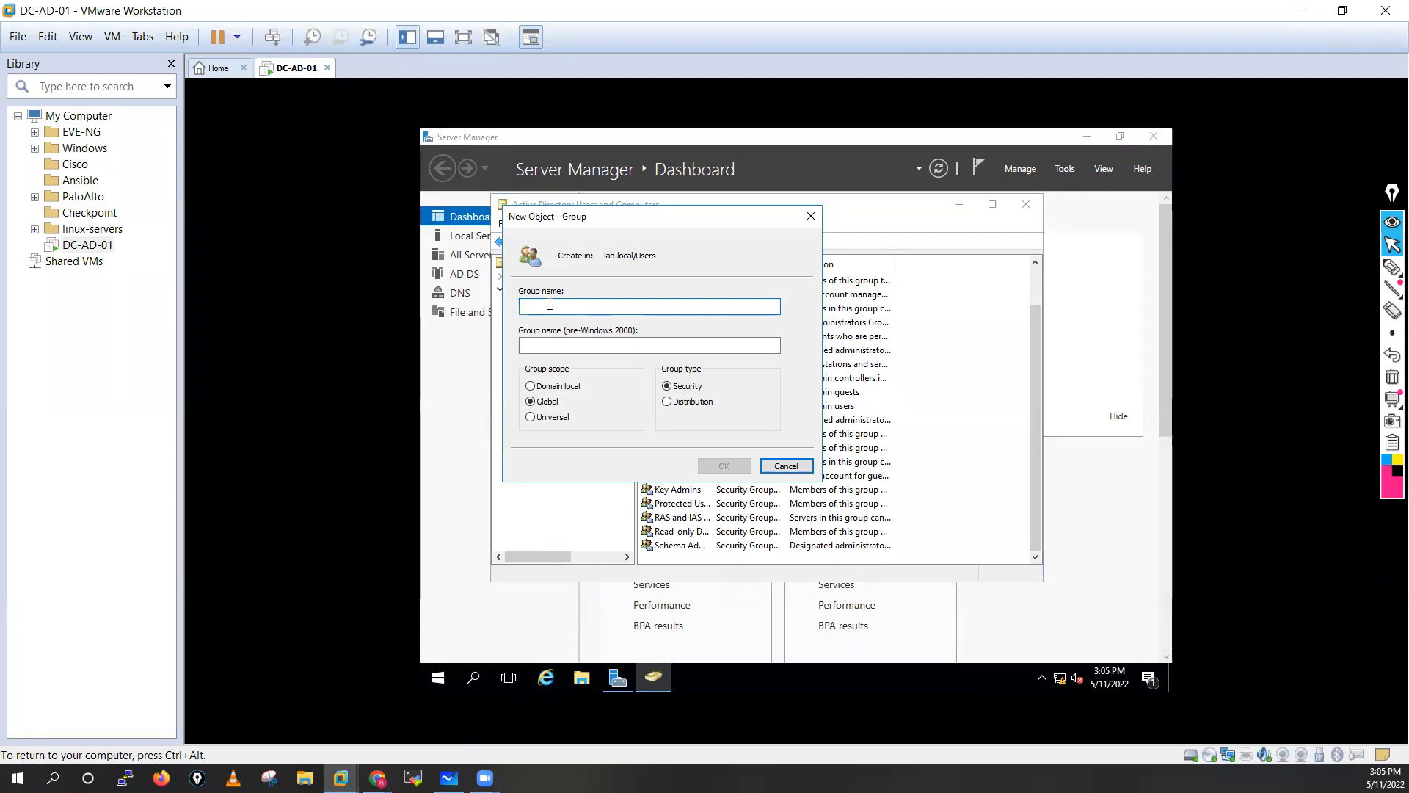
type("HT")
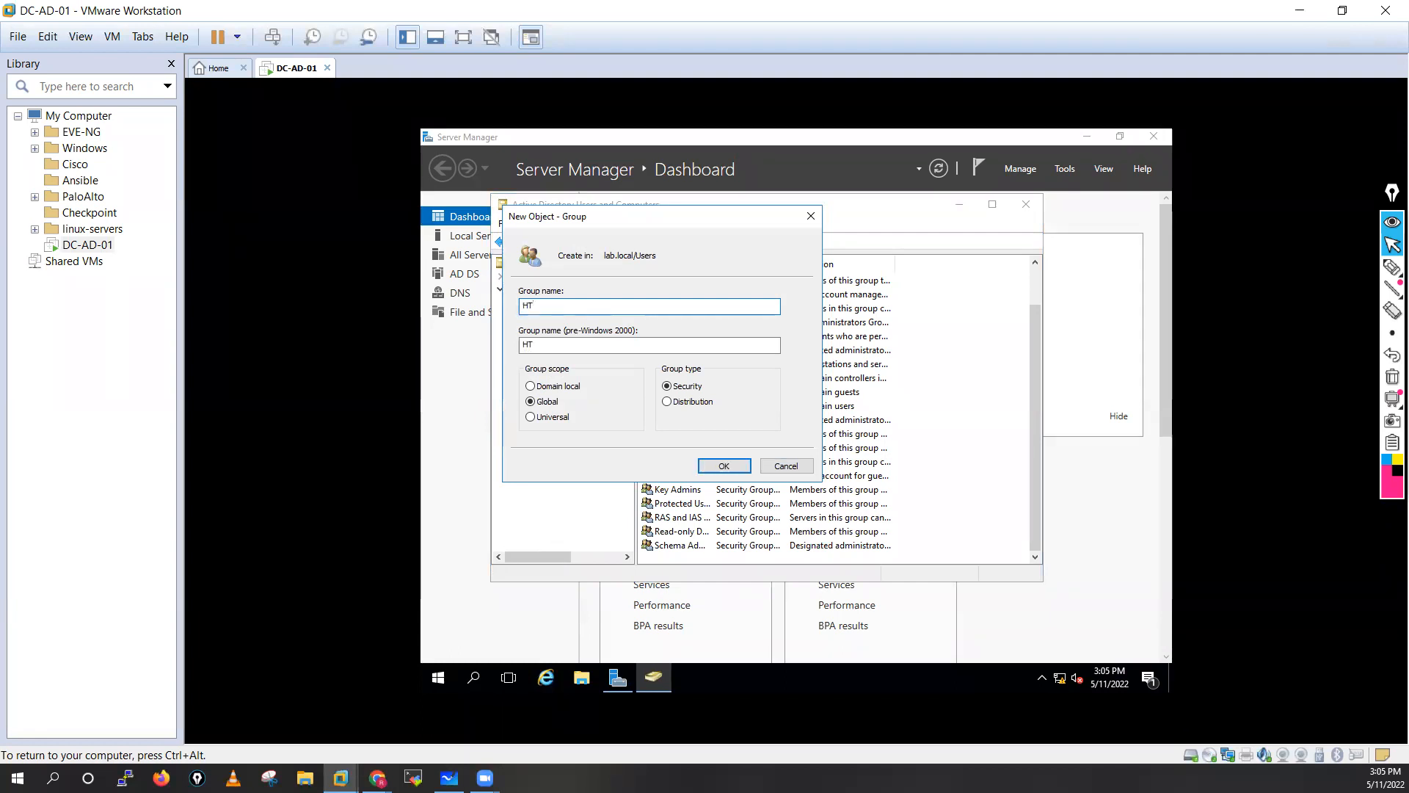
key("BackSpace")
left_click(724, 467)
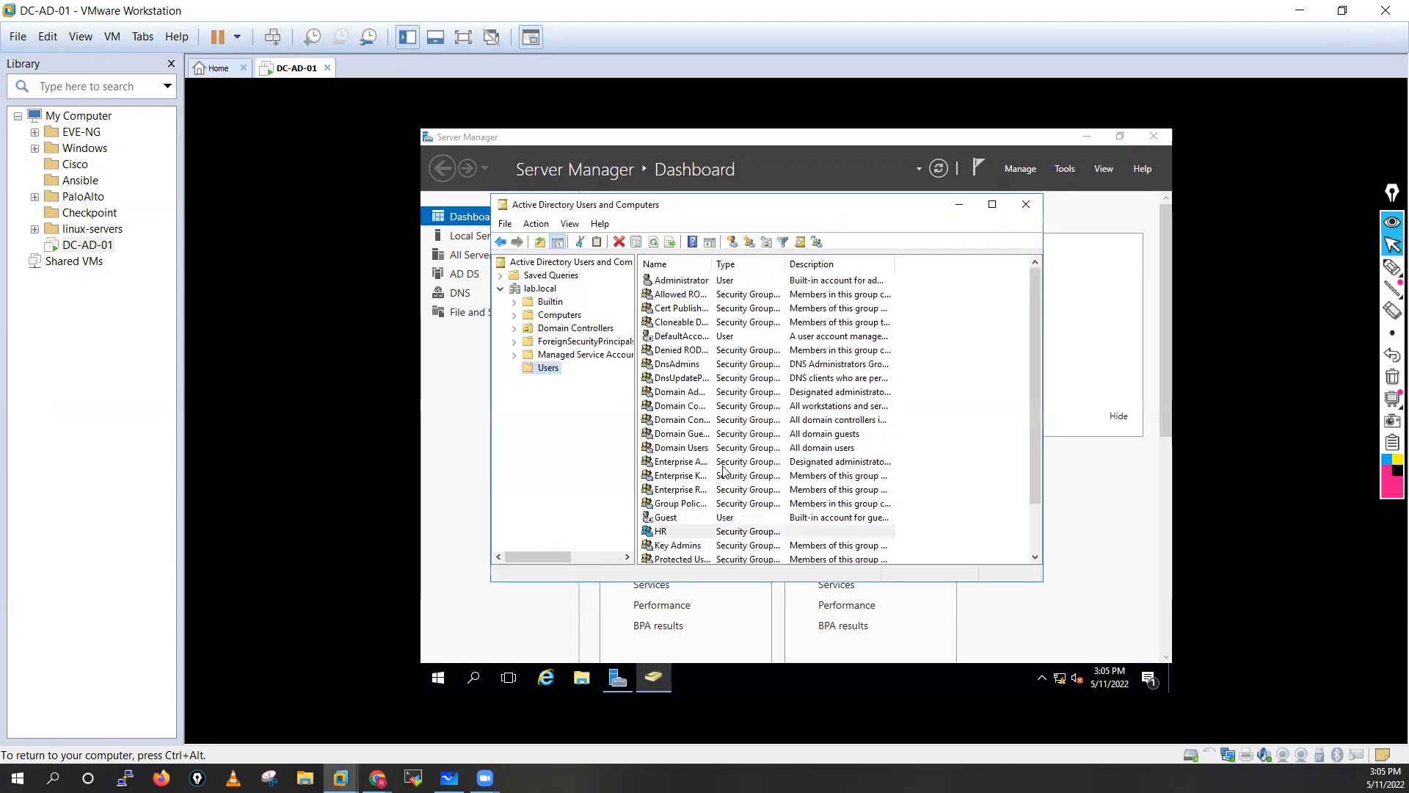
Add a second new group named IT to the Users container.
right_click(540, 368)
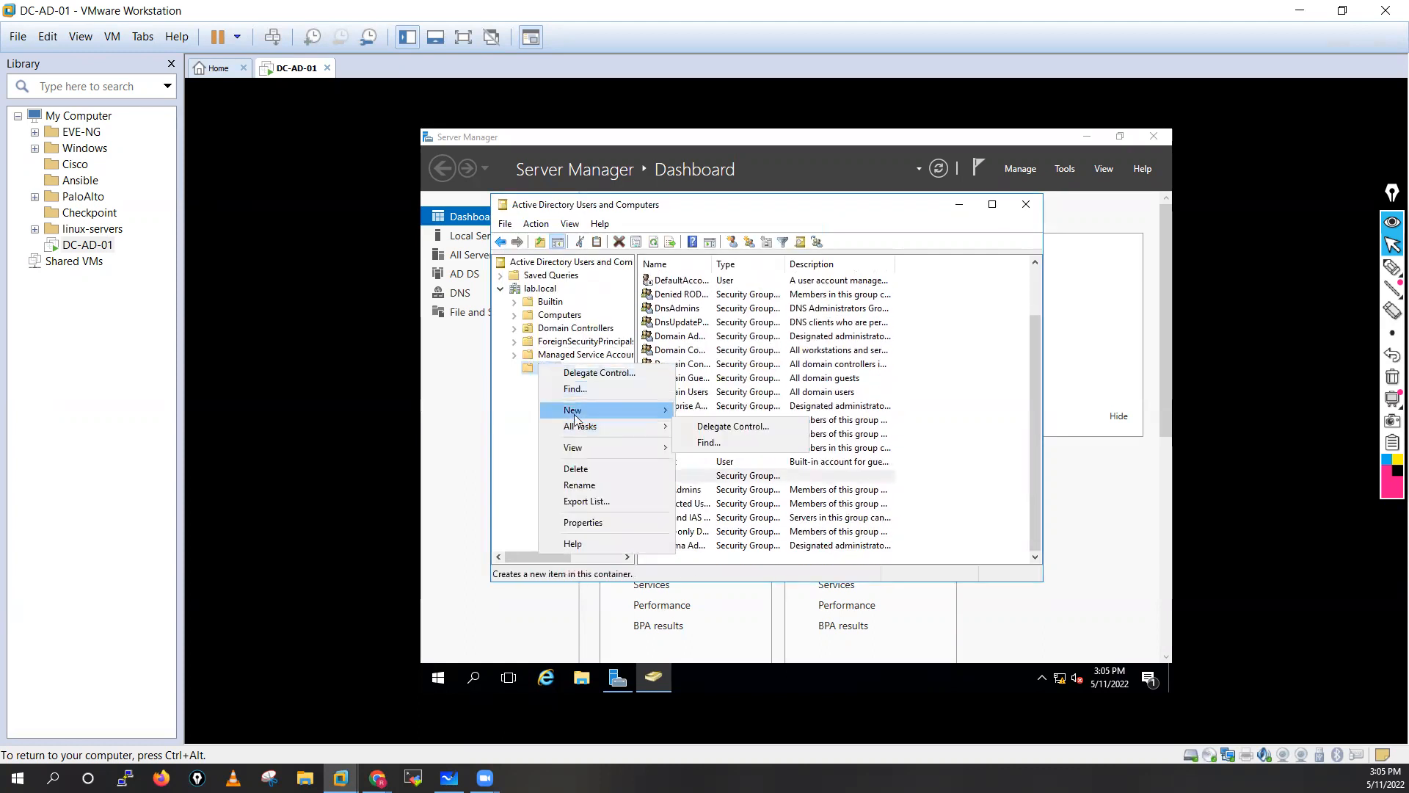
mouse_move(576, 411)
left_click(711, 442)
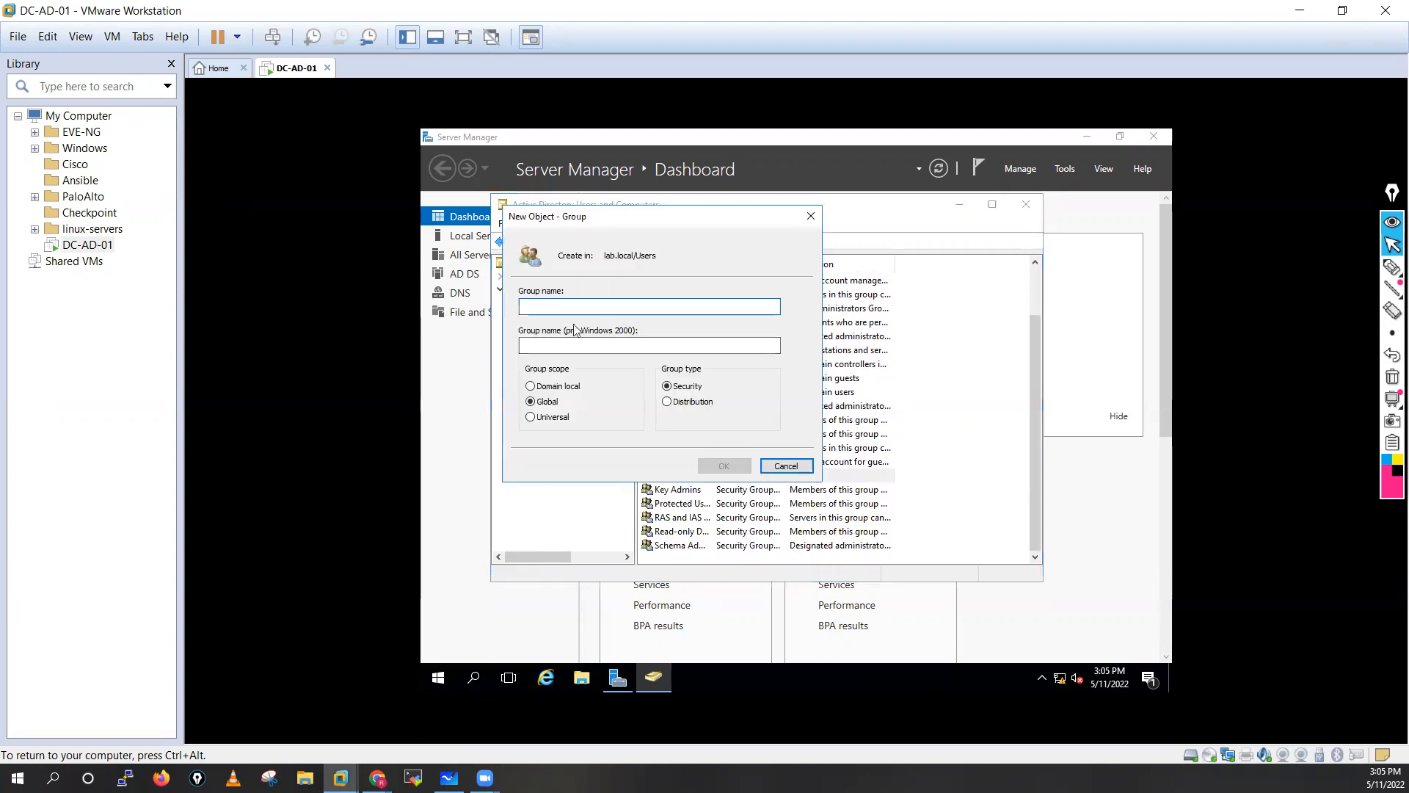
type("IT")
left_click(723, 466)
Add a third new group named Sales to the Users container.
scroll(545, 370, "down", 1)
scroll(545, 372, "up", 1)
scroll(545, 371, "down", 1)
right_click(543, 370)
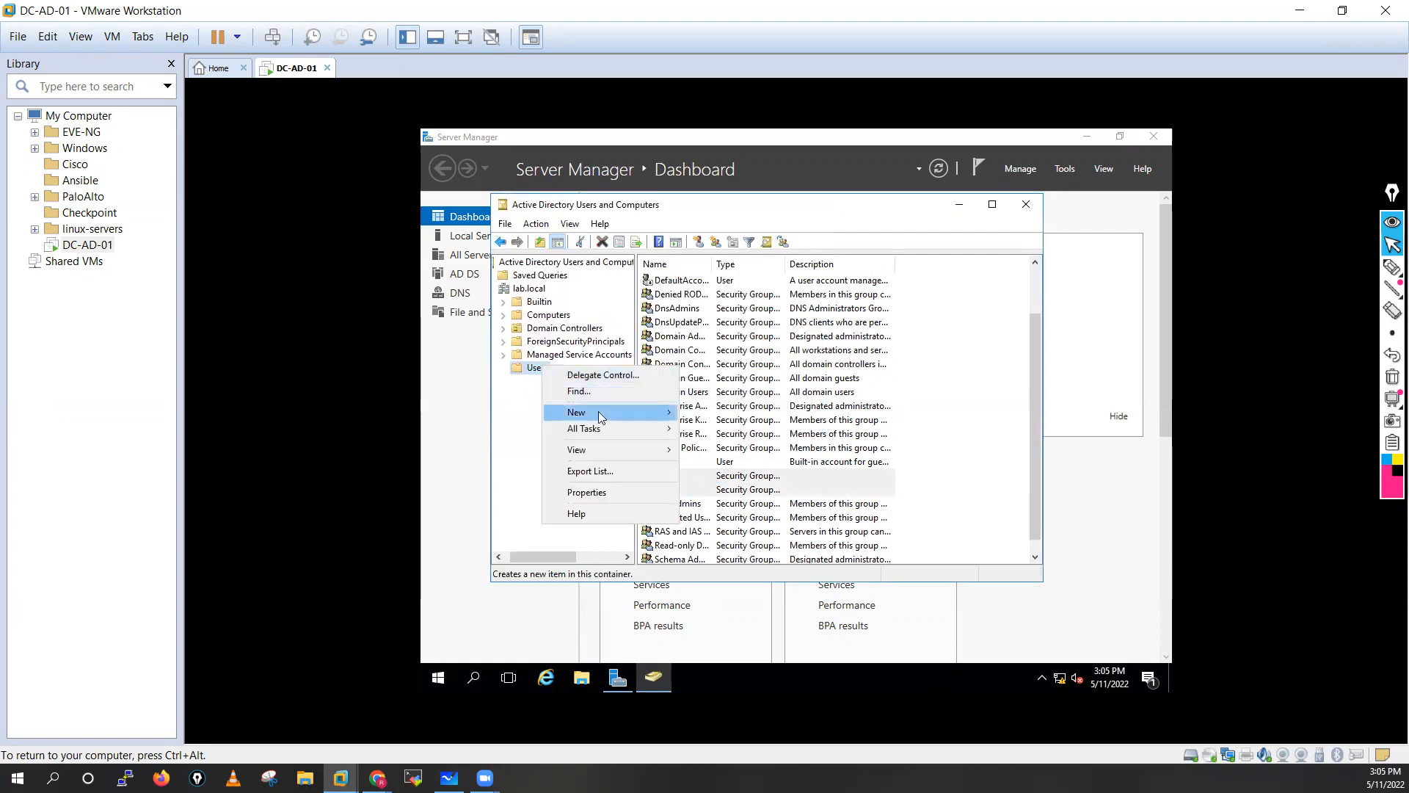
mouse_move(600, 414)
left_click(716, 444)
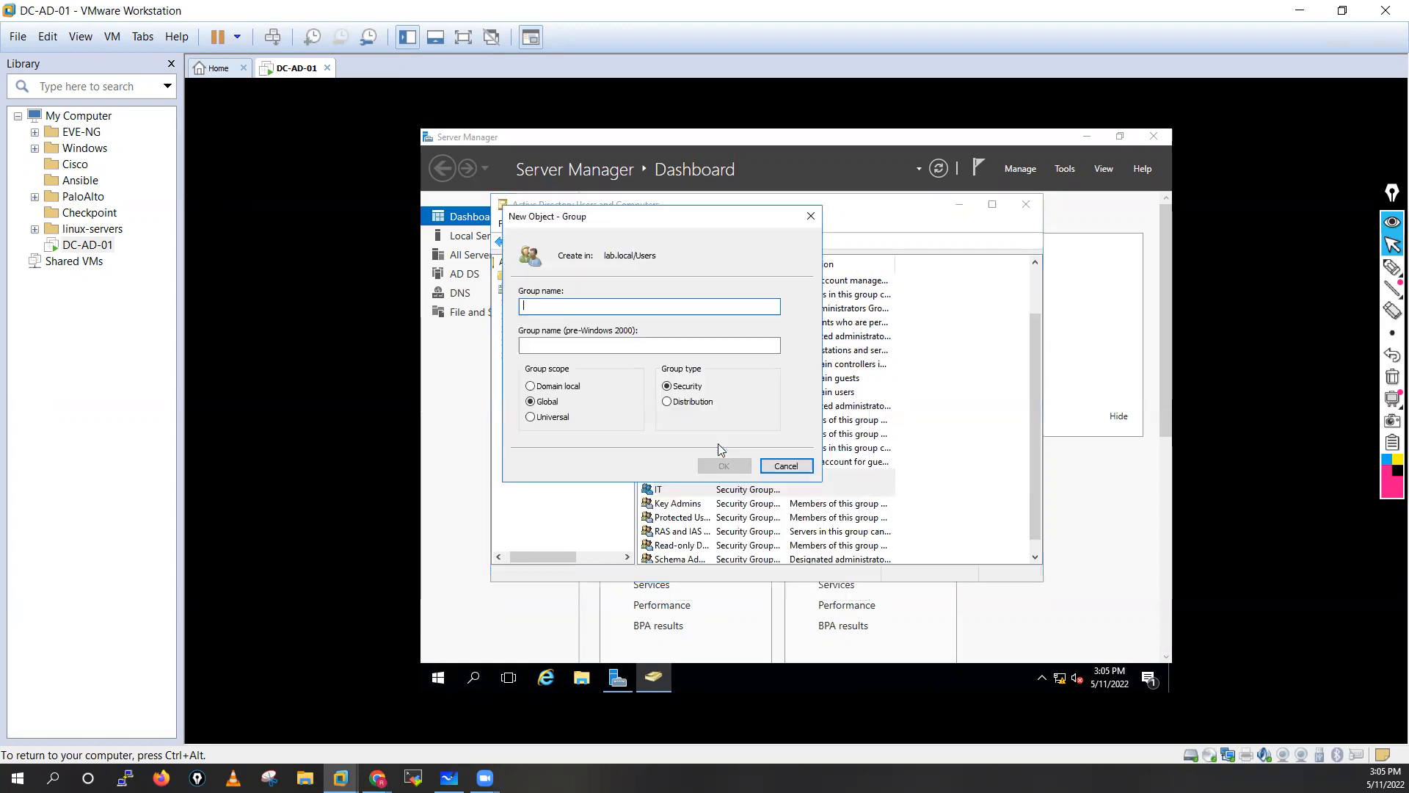
type("Sales")
left_click(724, 465)
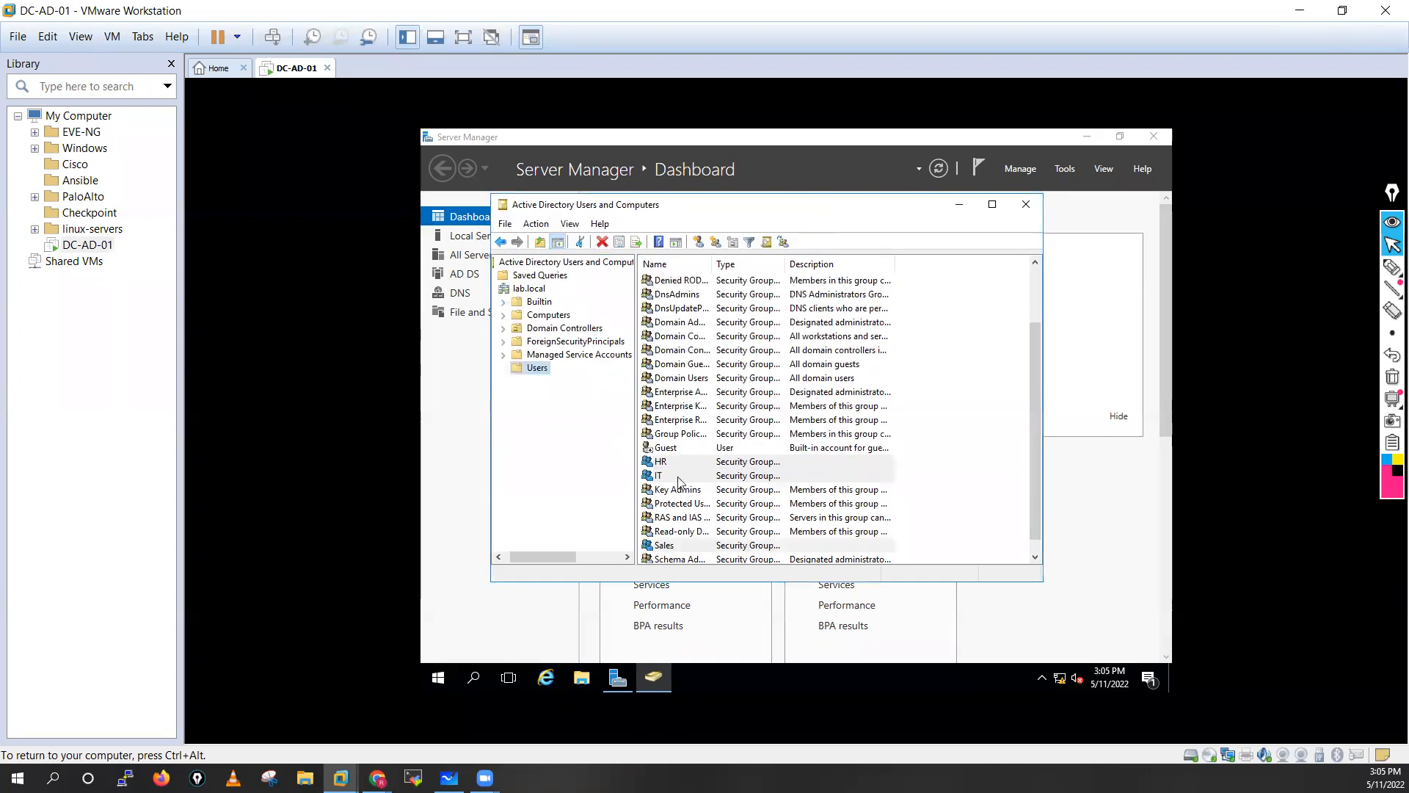
Start a new user in lab.local/Users and enter the user's logon name.
right_click(538, 375)
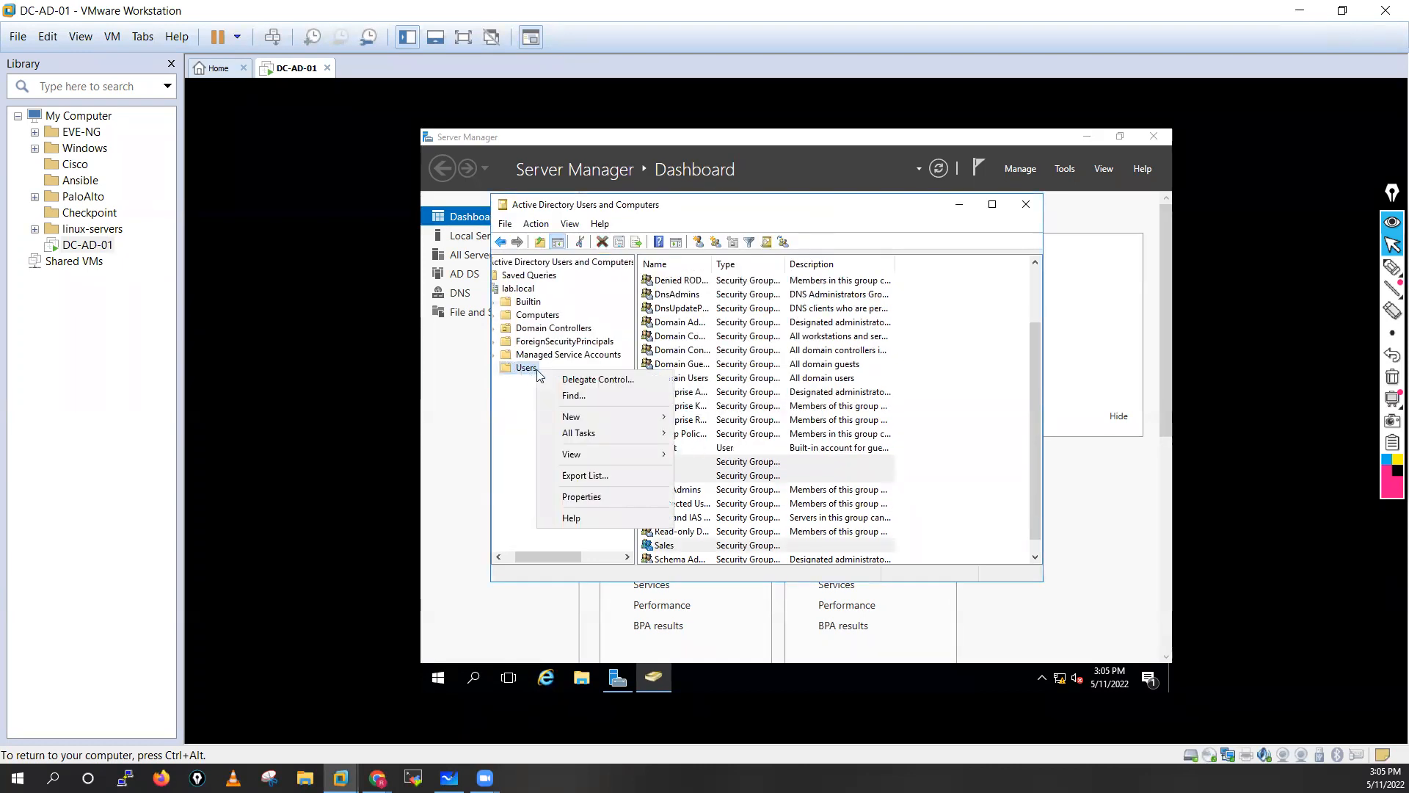
mouse_move(580, 418)
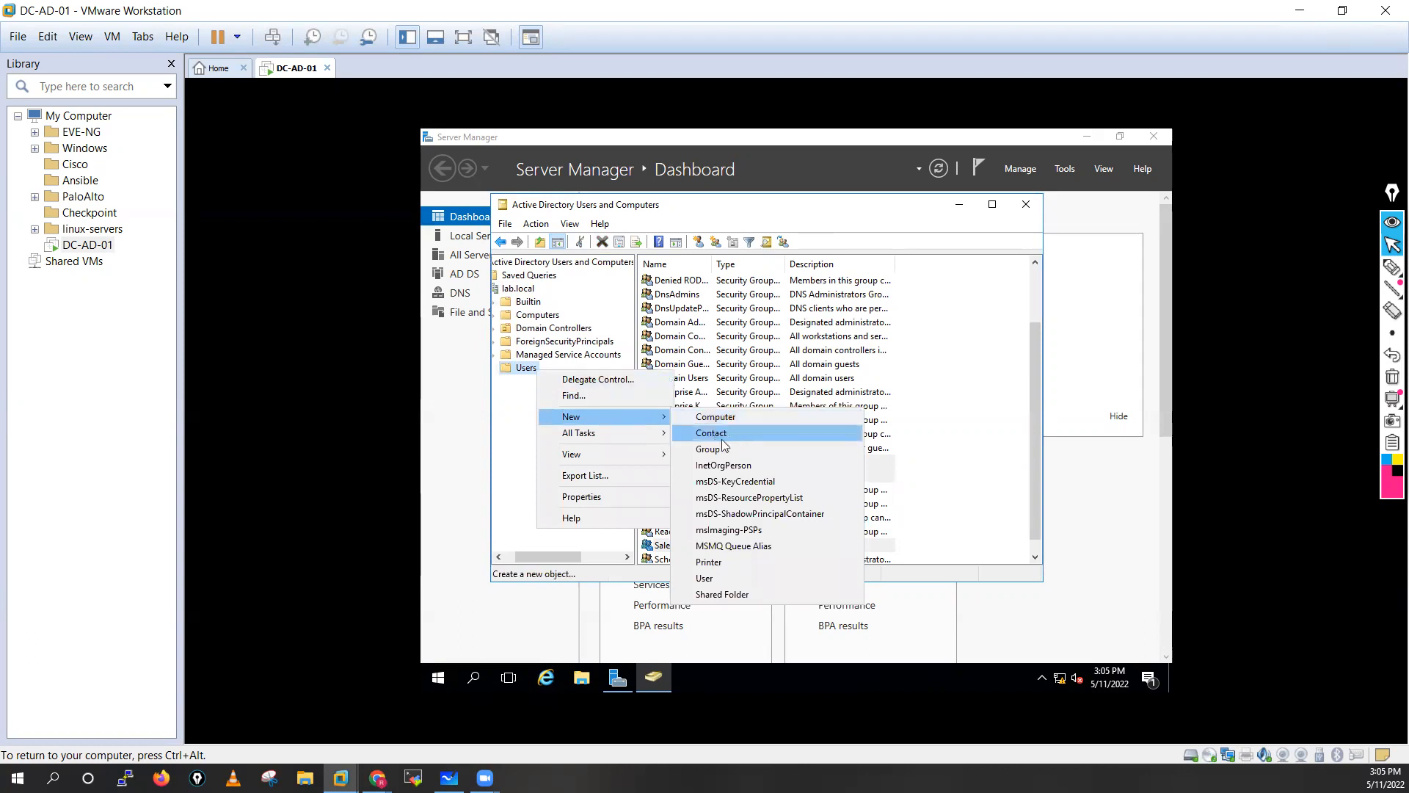
left_click(705, 578)
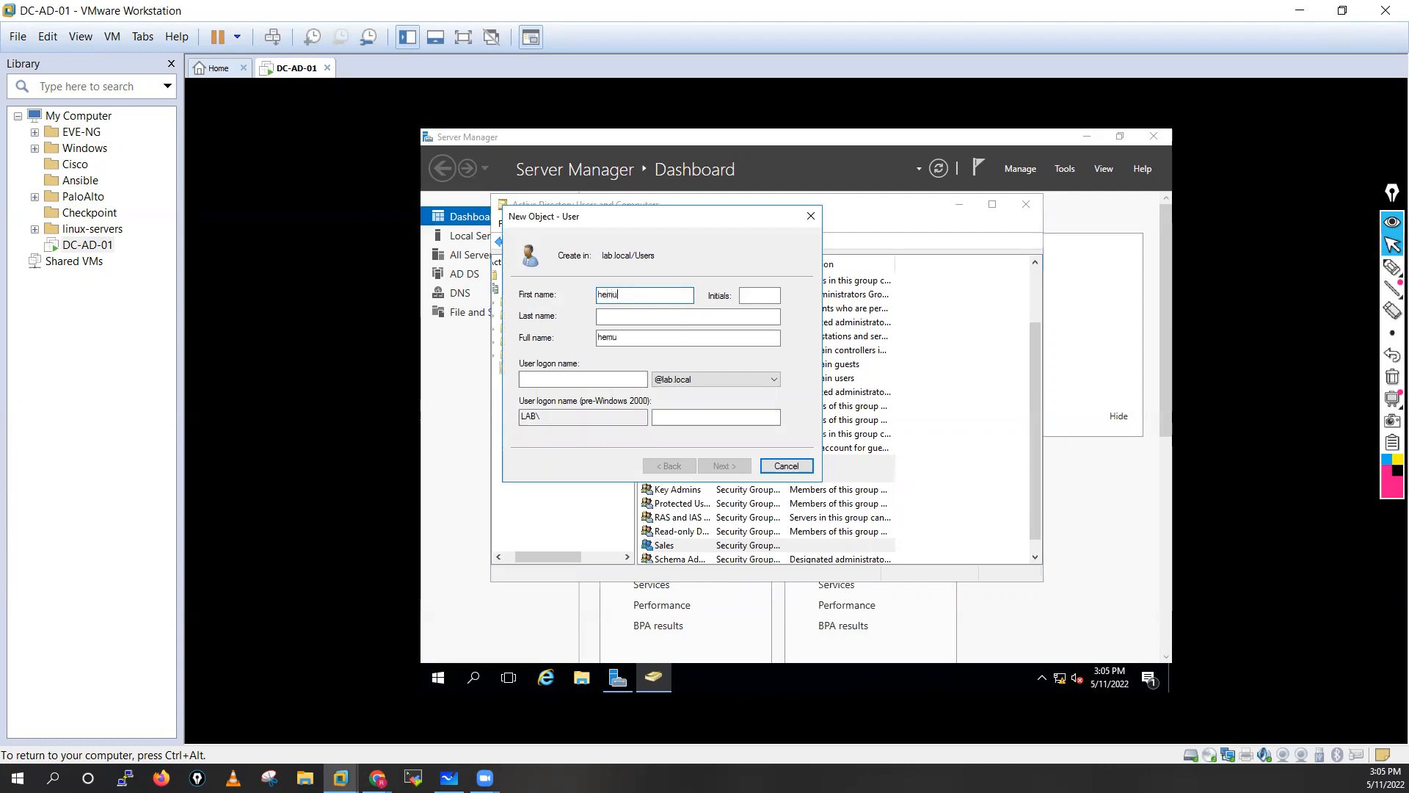
left_click(559, 381)
type("hemu")
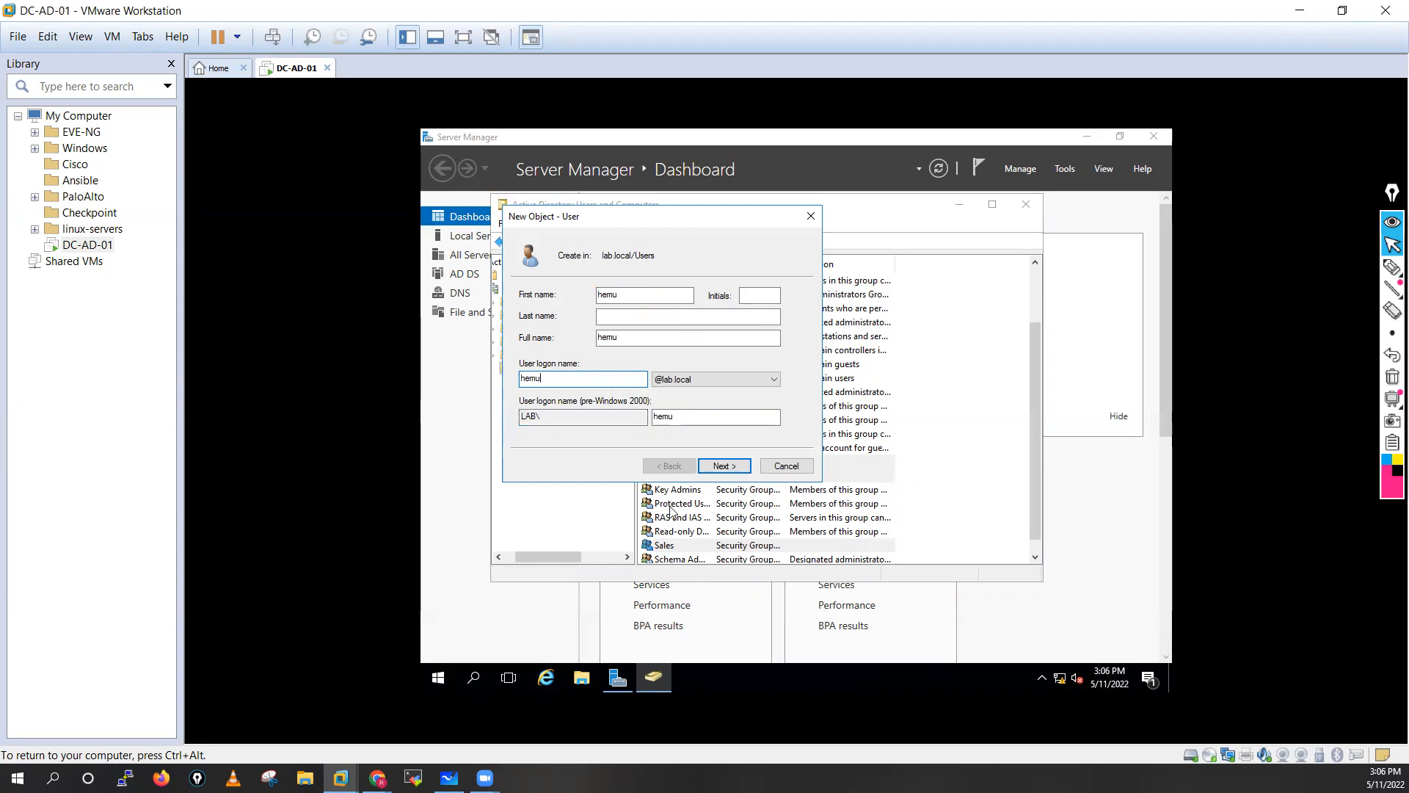
left_click(717, 468)
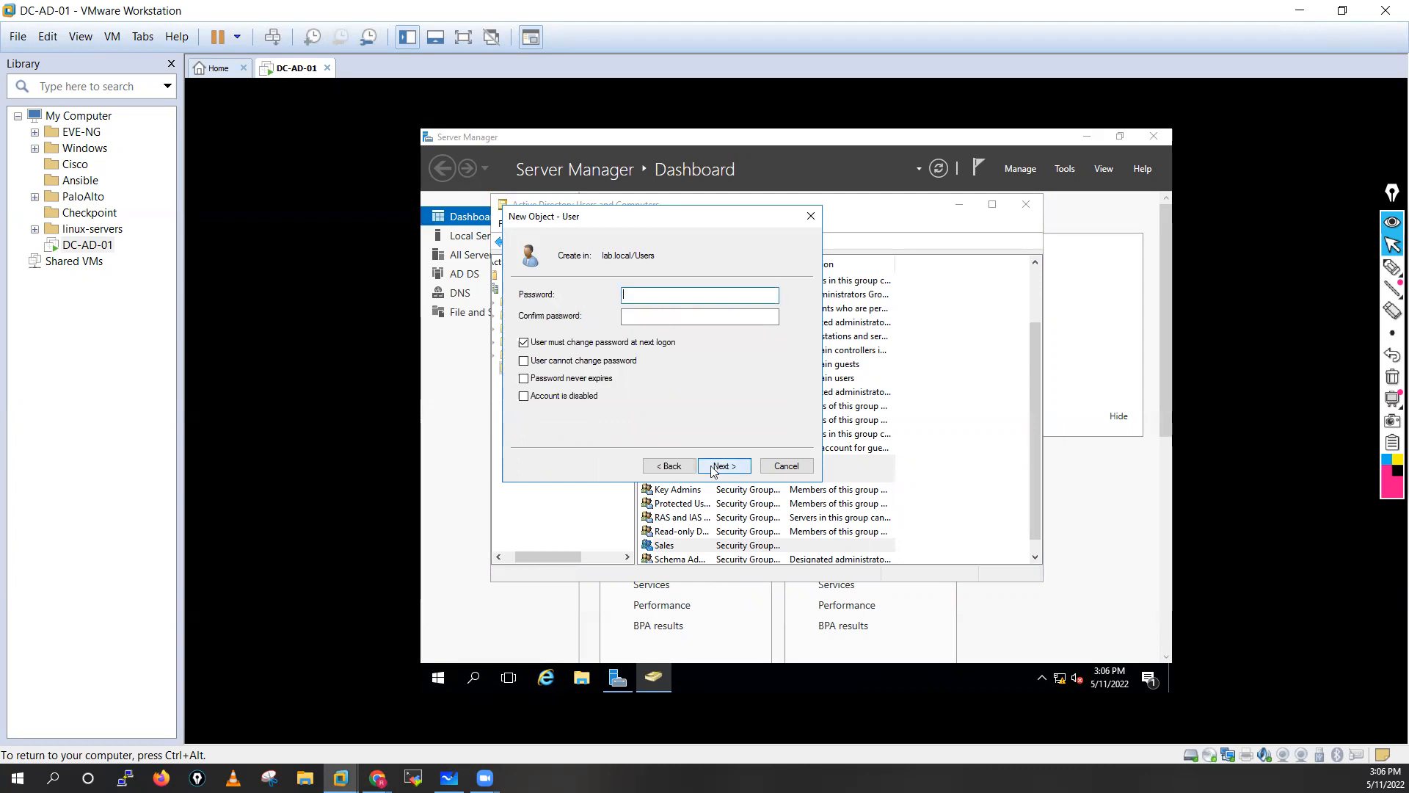
Untick must-change-password, tick Password never expires, set the password, and finish the wizard.
left_click(525, 343)
left_click(524, 378)
left_click(648, 294)
left_click(647, 317)
type("••••••")
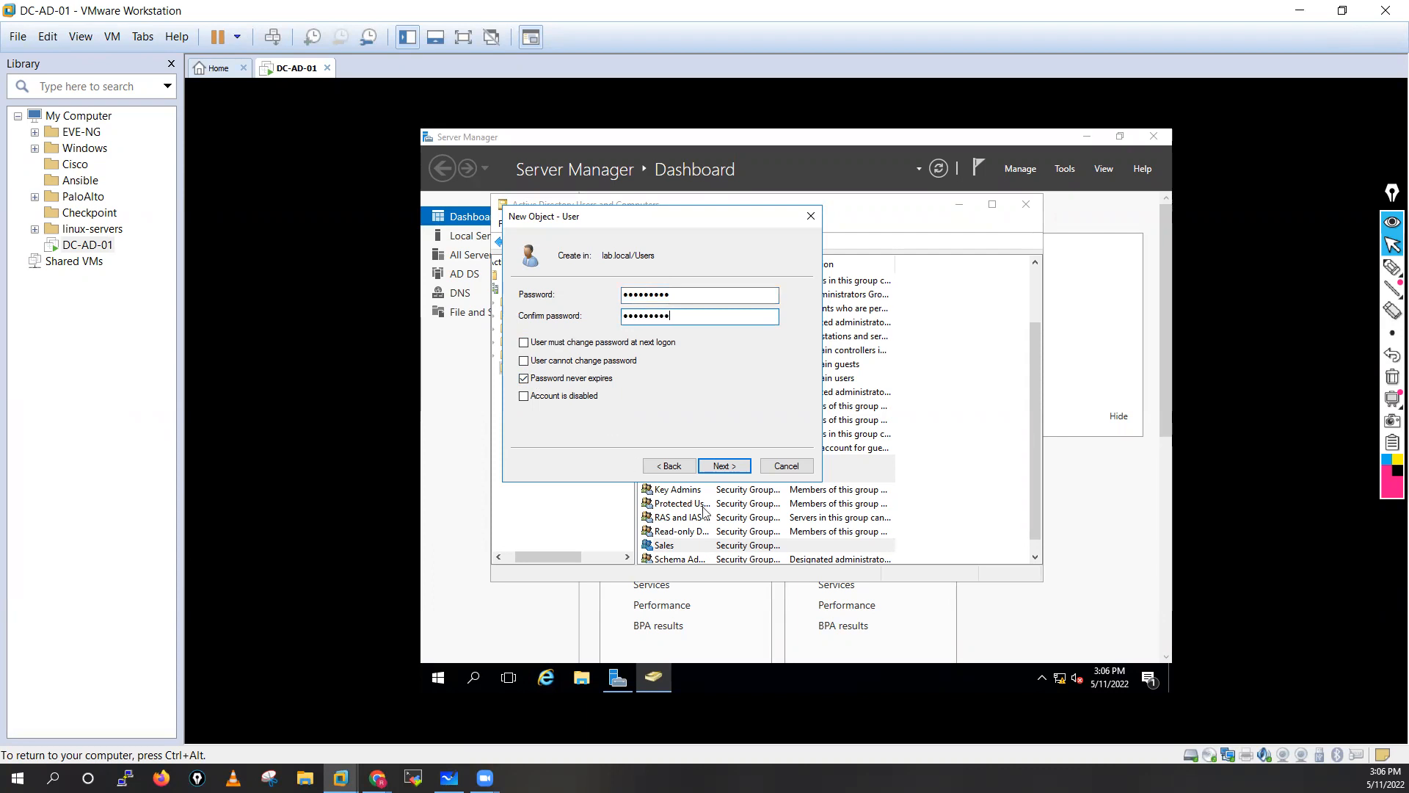
left_click(721, 470)
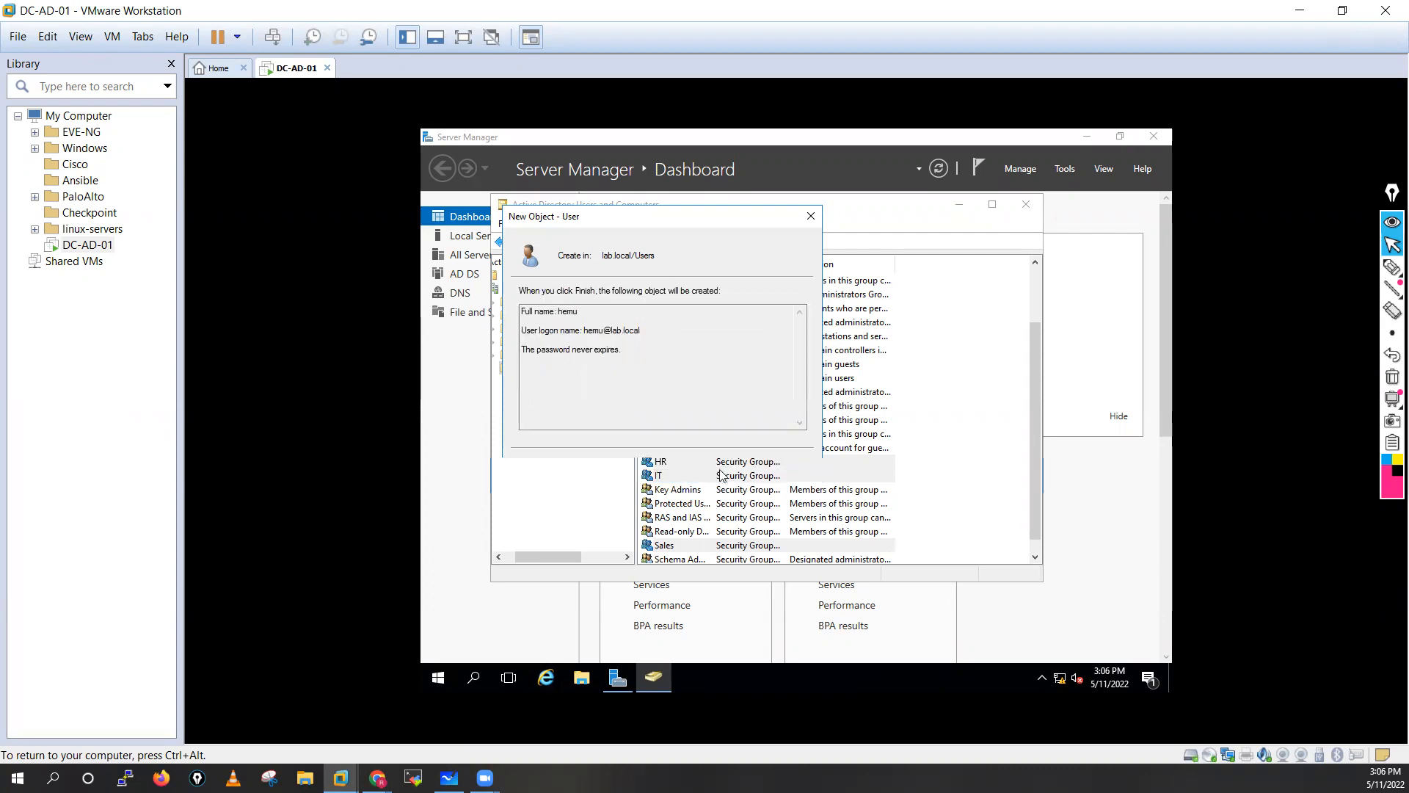
left_click(722, 467)
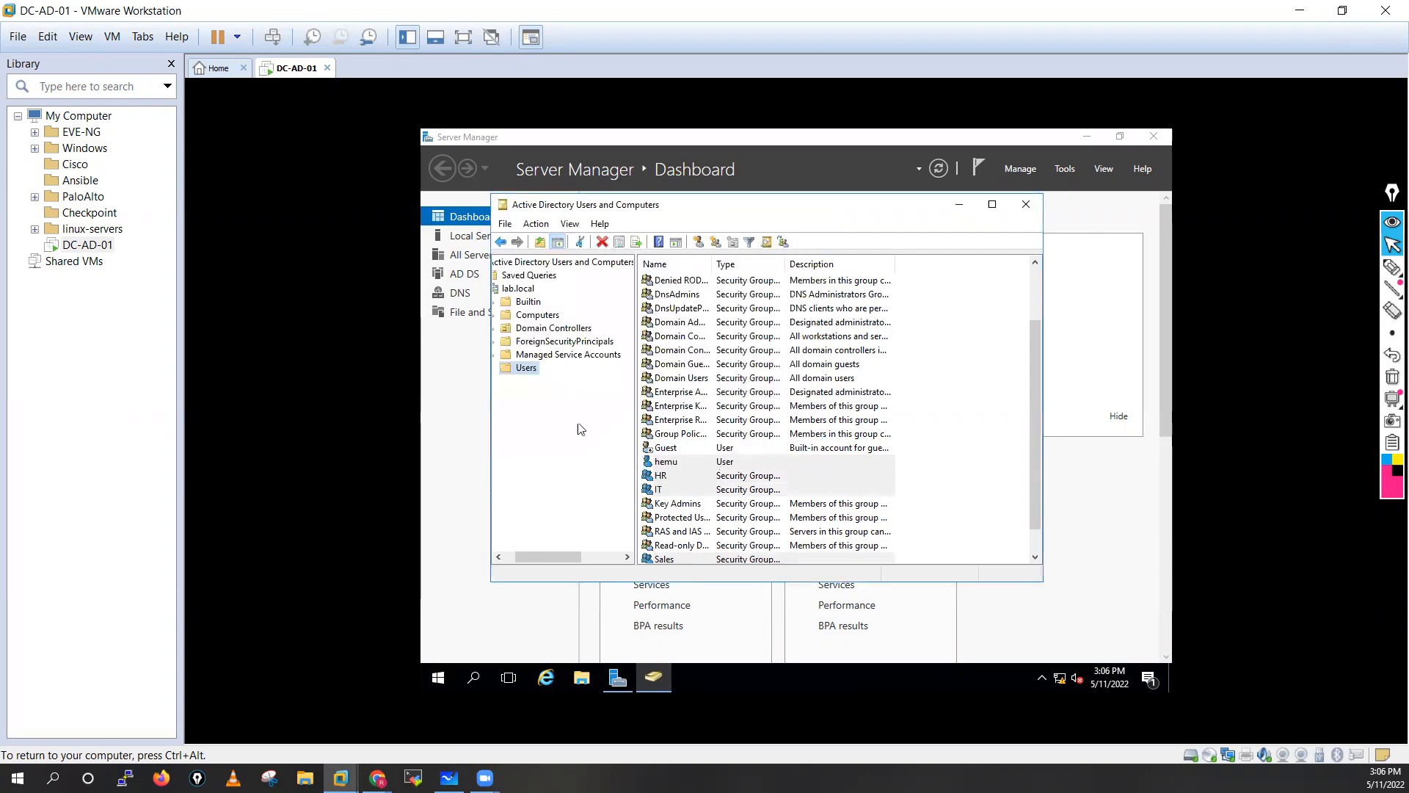
Add the new user to the IT group via Add to a group and acknowledge the success.
left_click(671, 464)
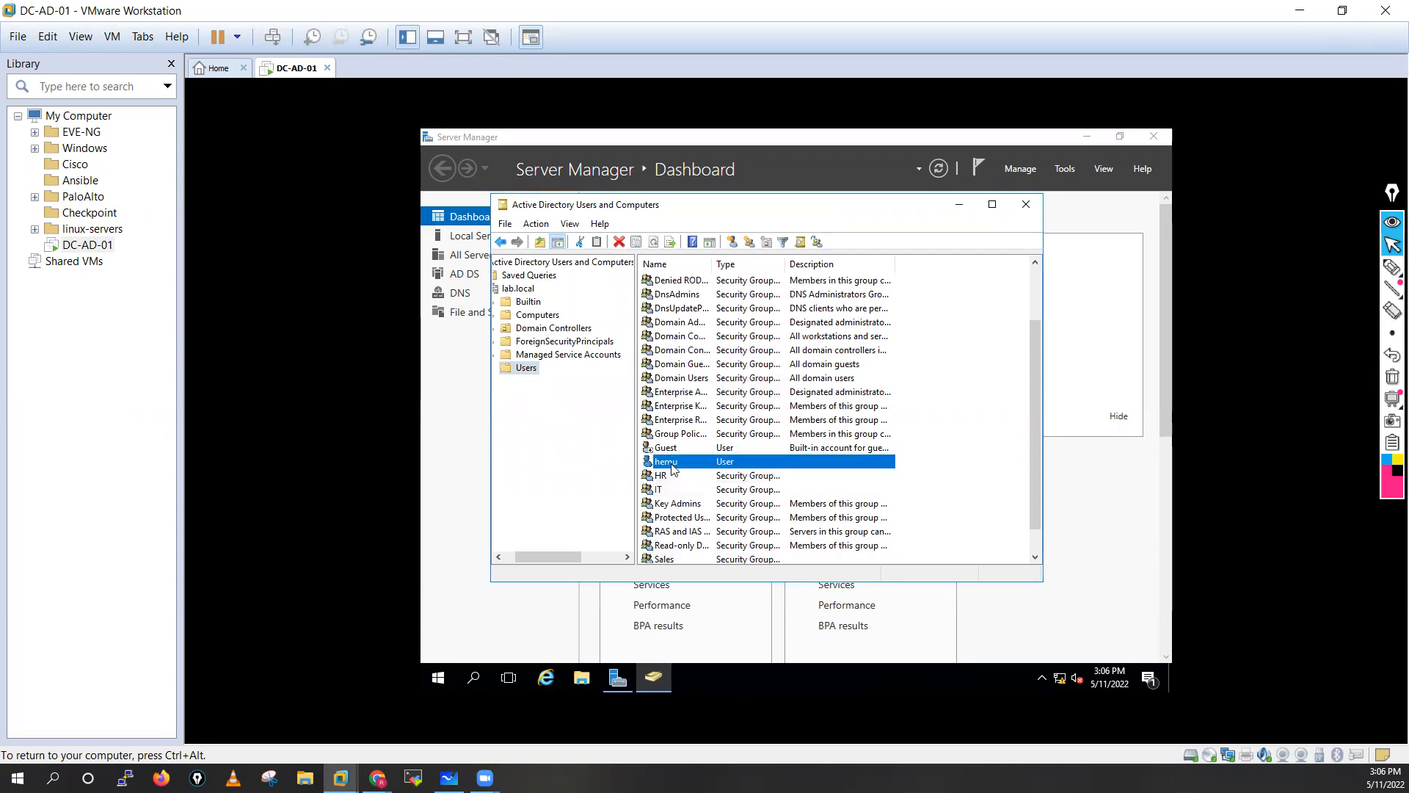
right_click(532, 371)
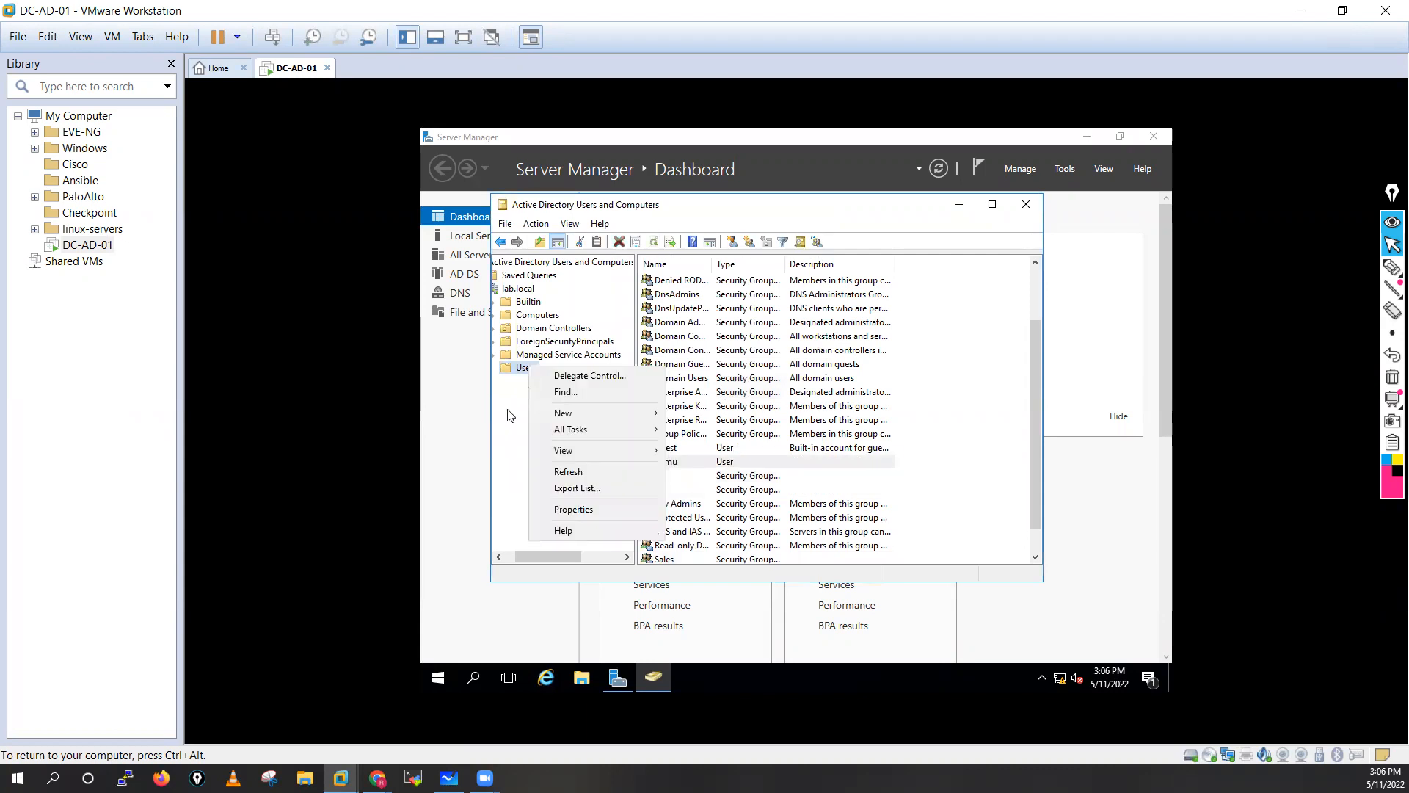
left_click(512, 415)
right_click(671, 463)
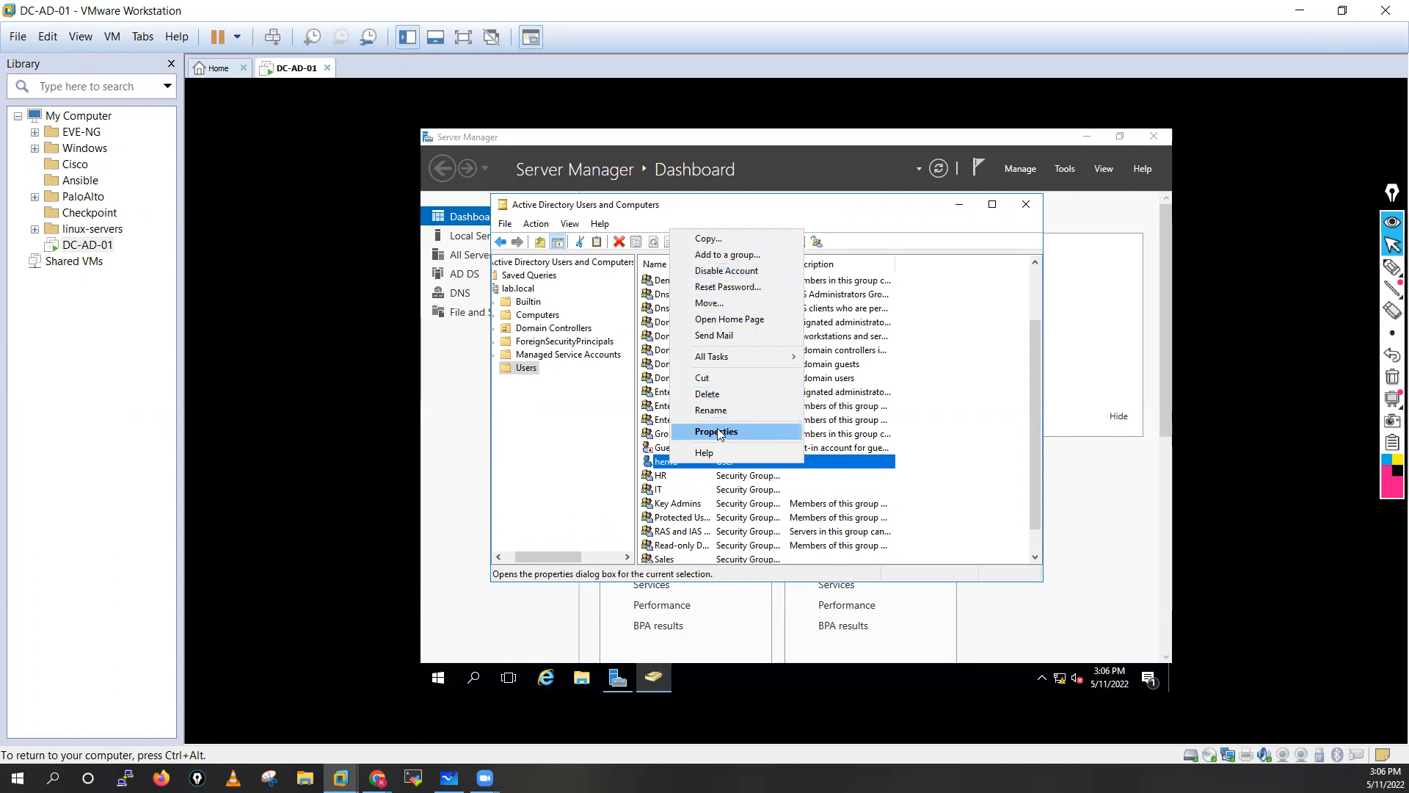
left_click(720, 256)
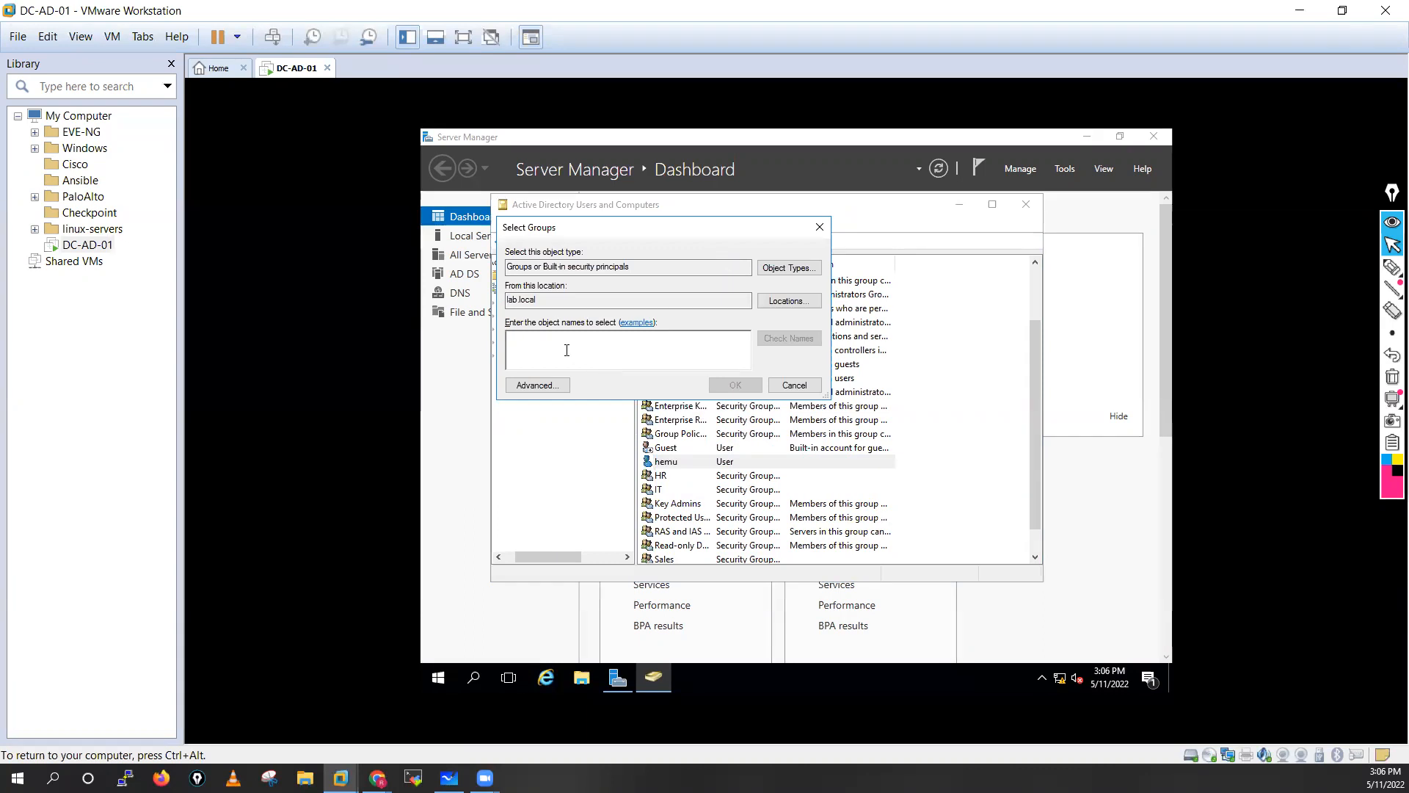
type("IT")
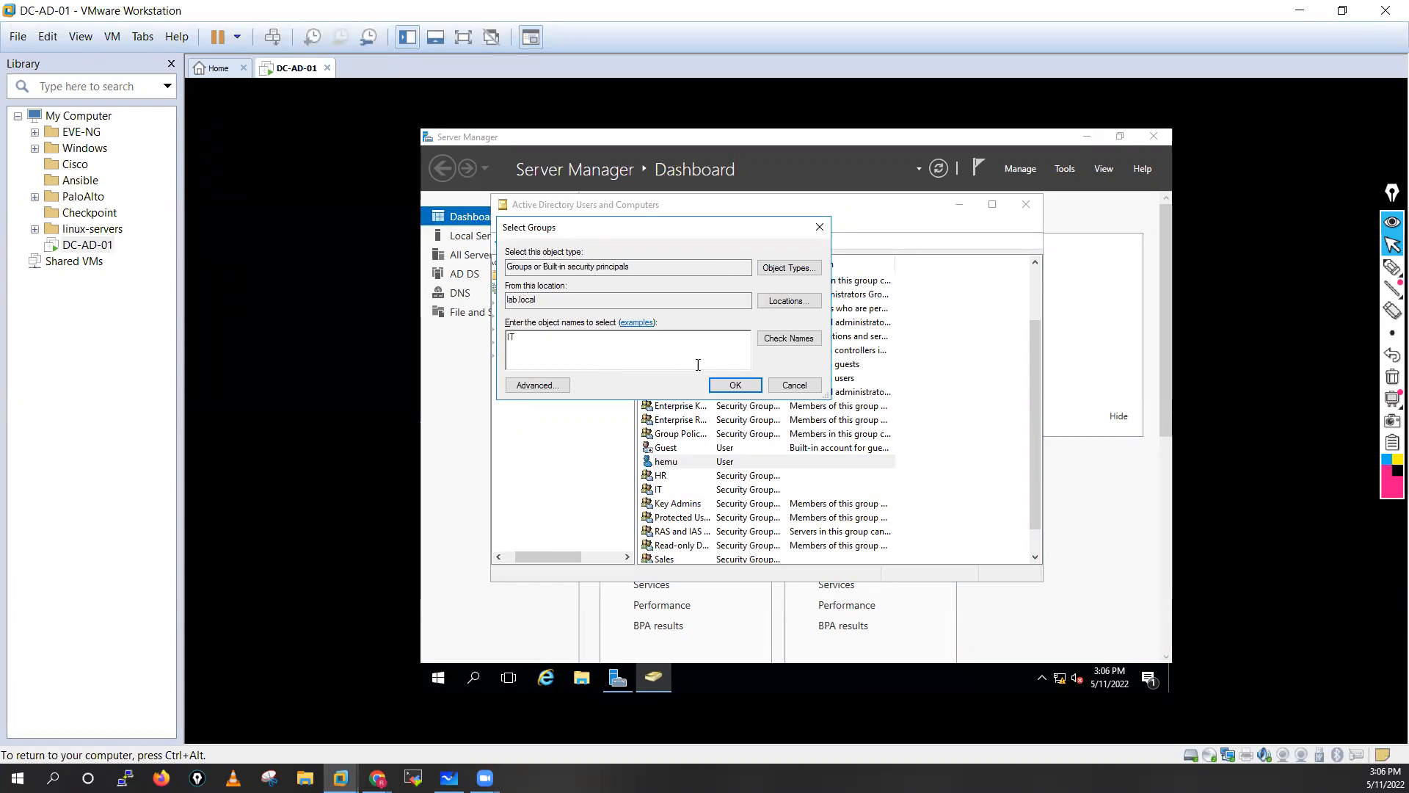
left_click(801, 339)
left_click(743, 385)
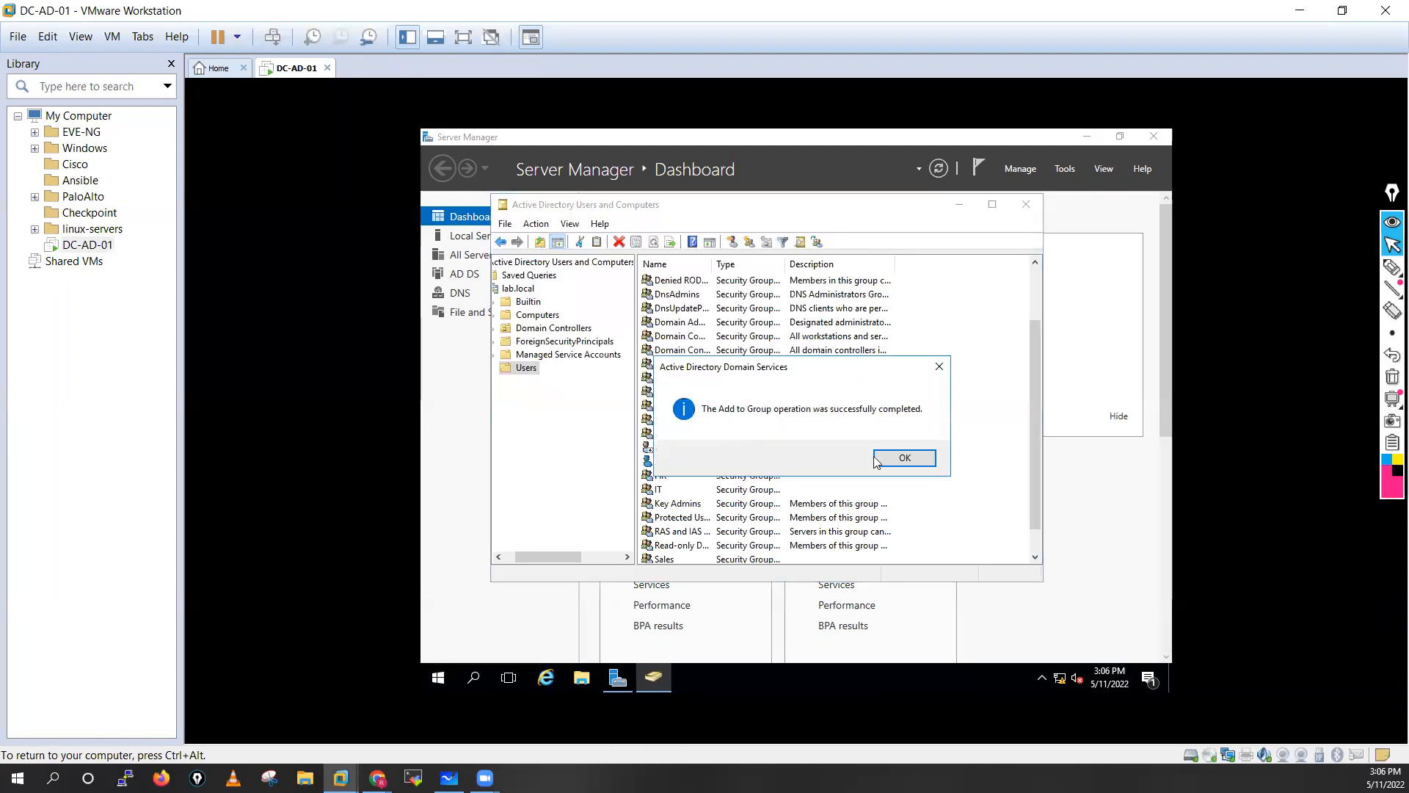
left_click(916, 462)
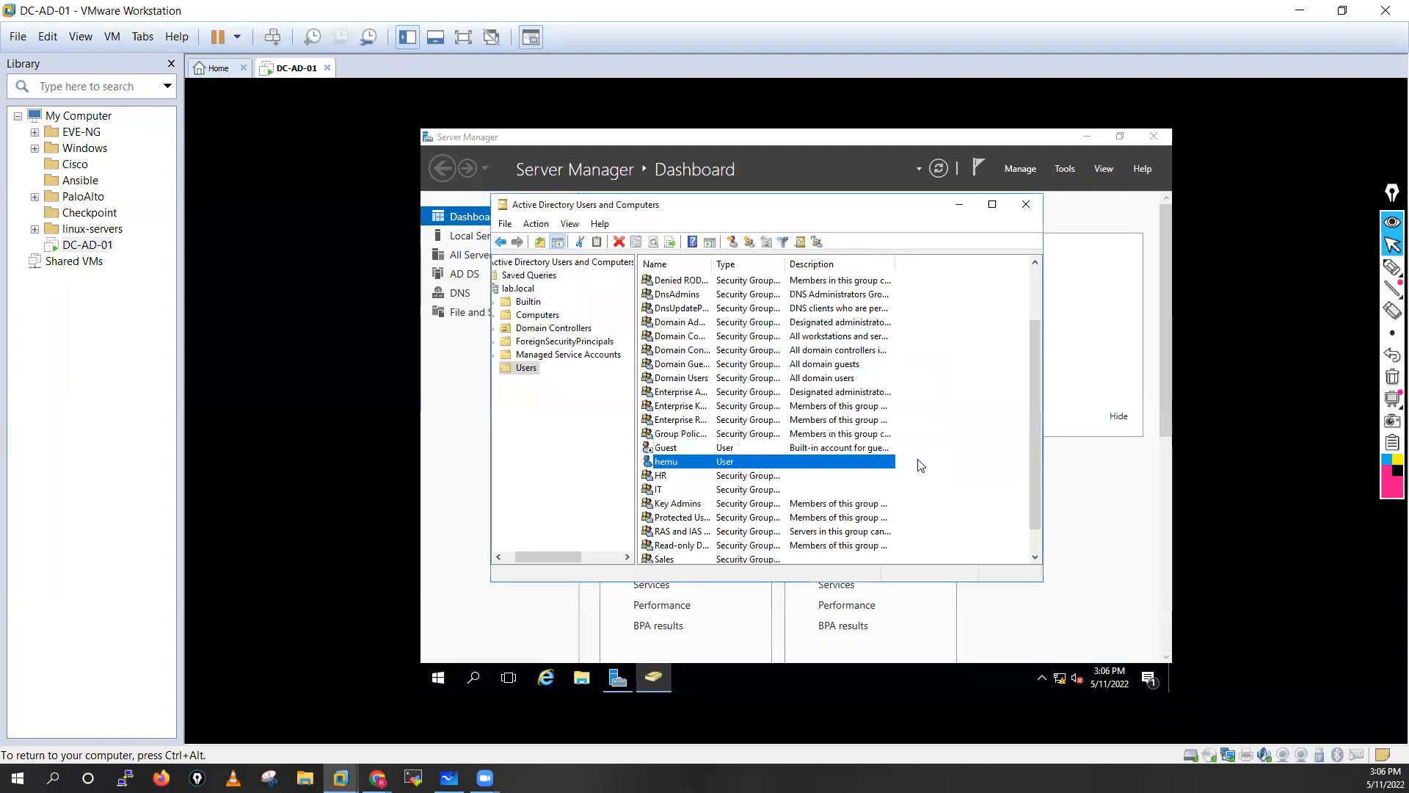
double_click(676, 470)
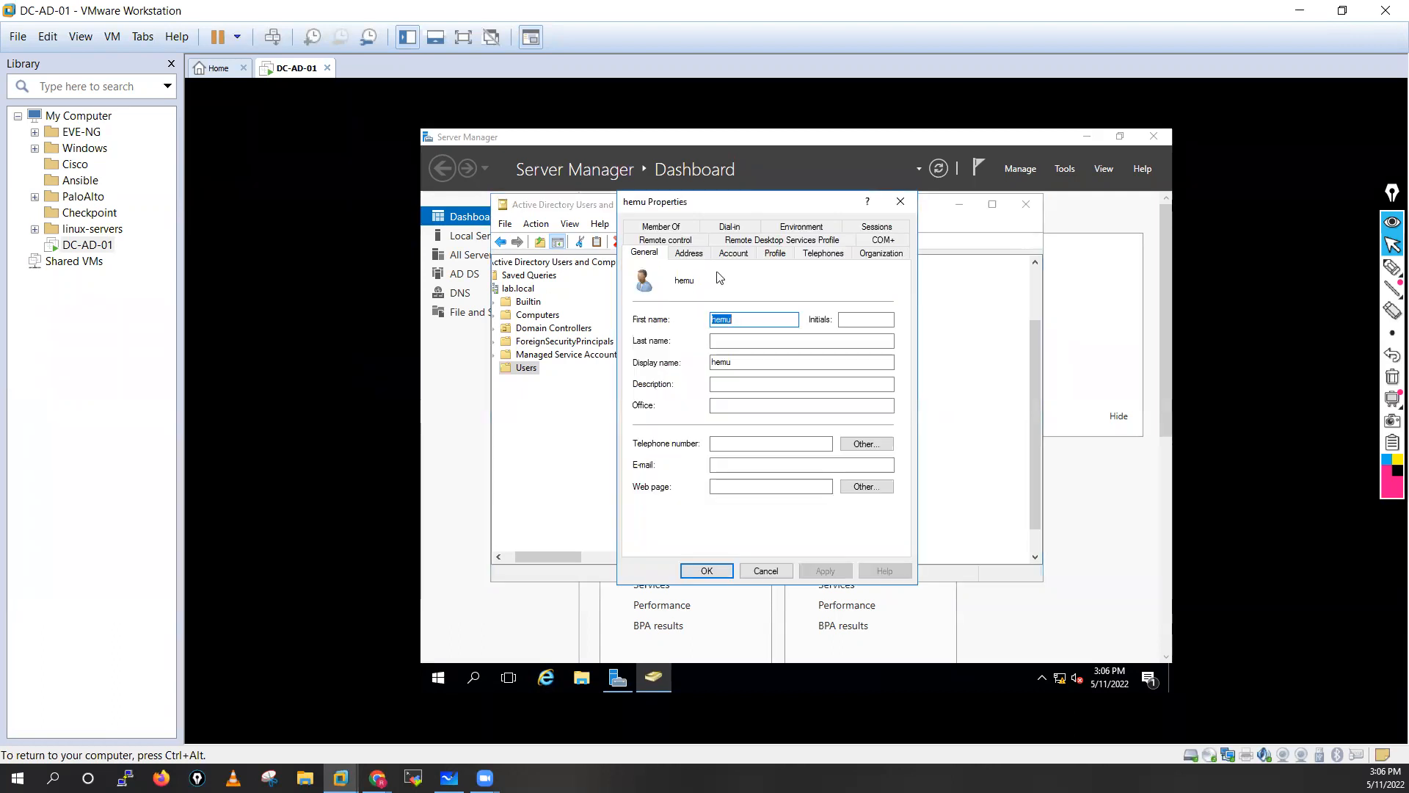
left_click(739, 262)
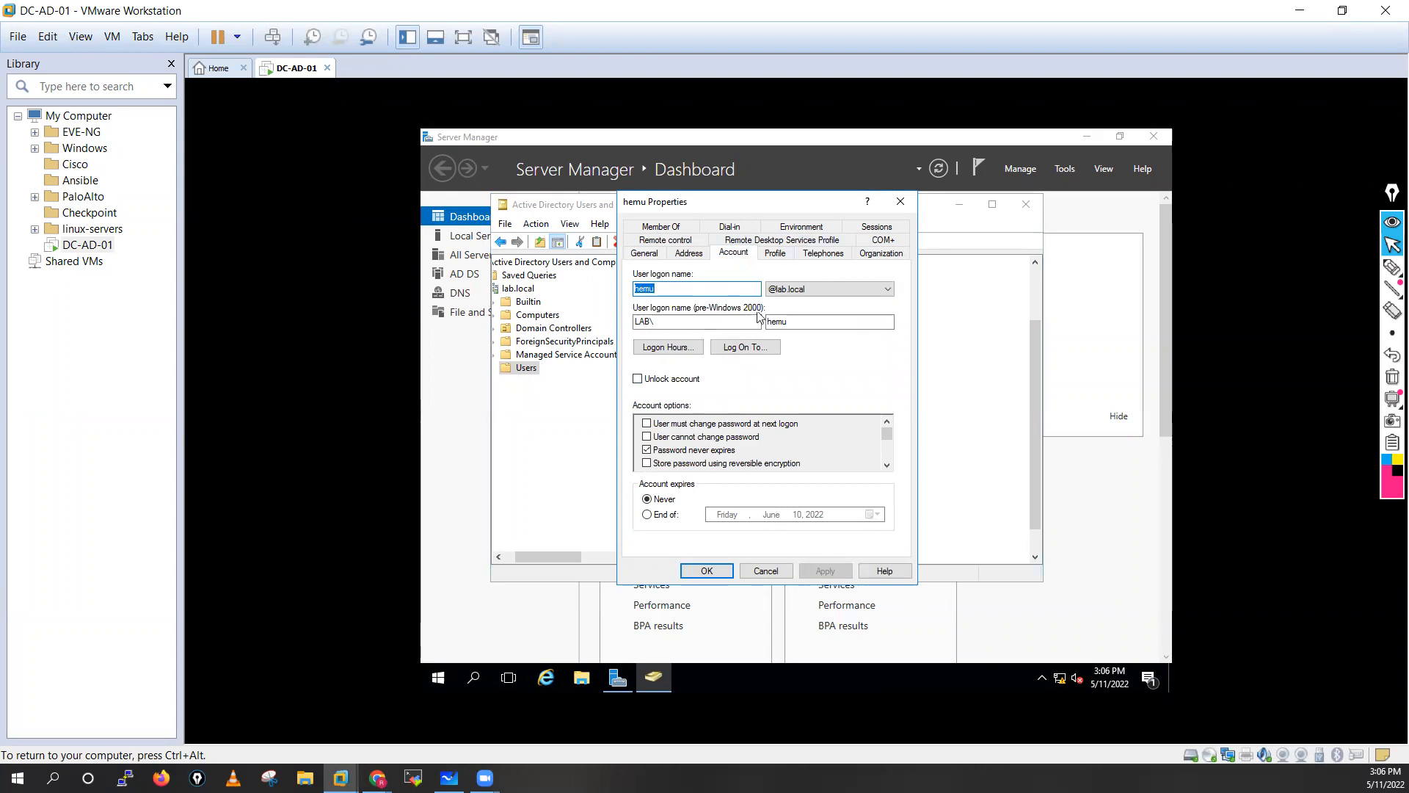
left_click(660, 226)
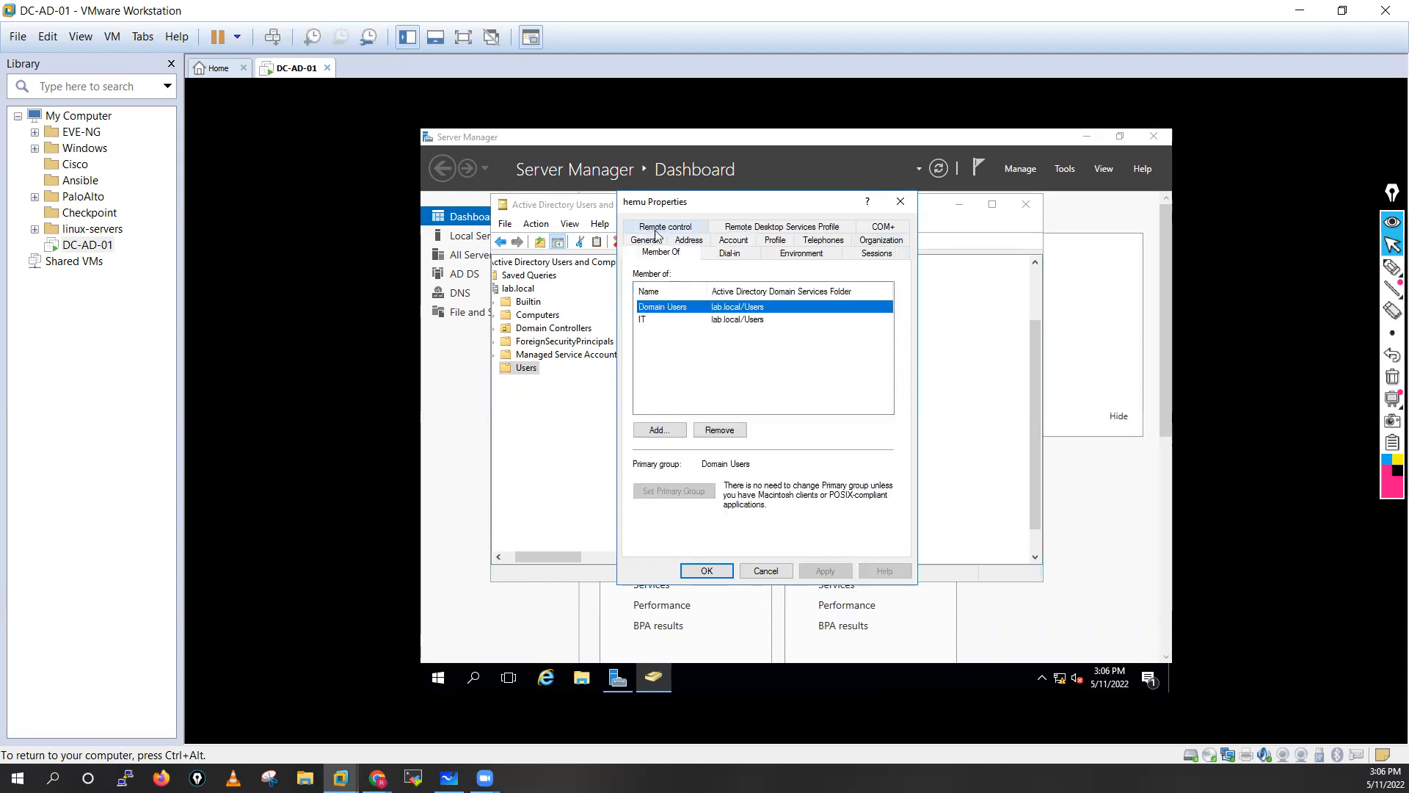
left_click(660, 320)
left_click(689, 308)
left_click(685, 323)
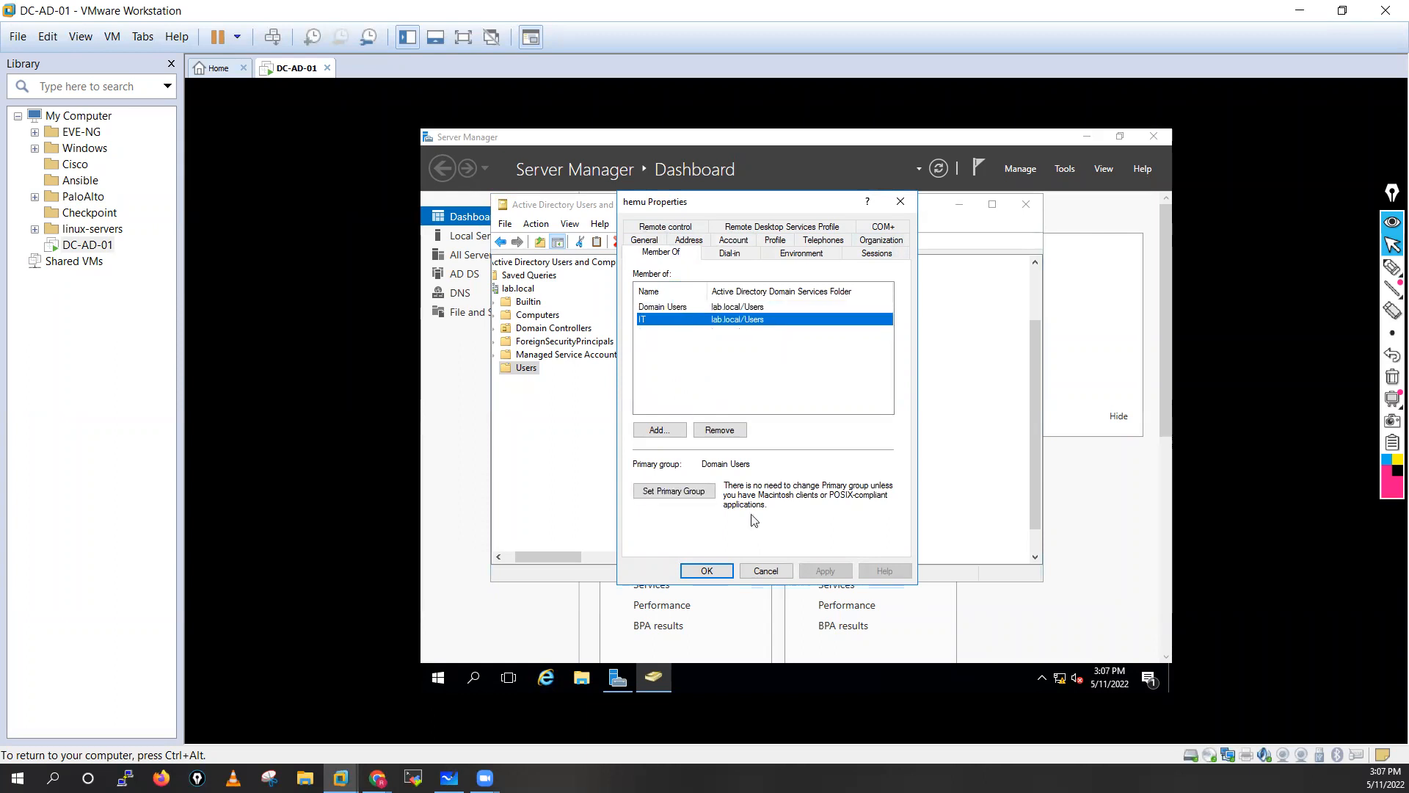
left_click(696, 571)
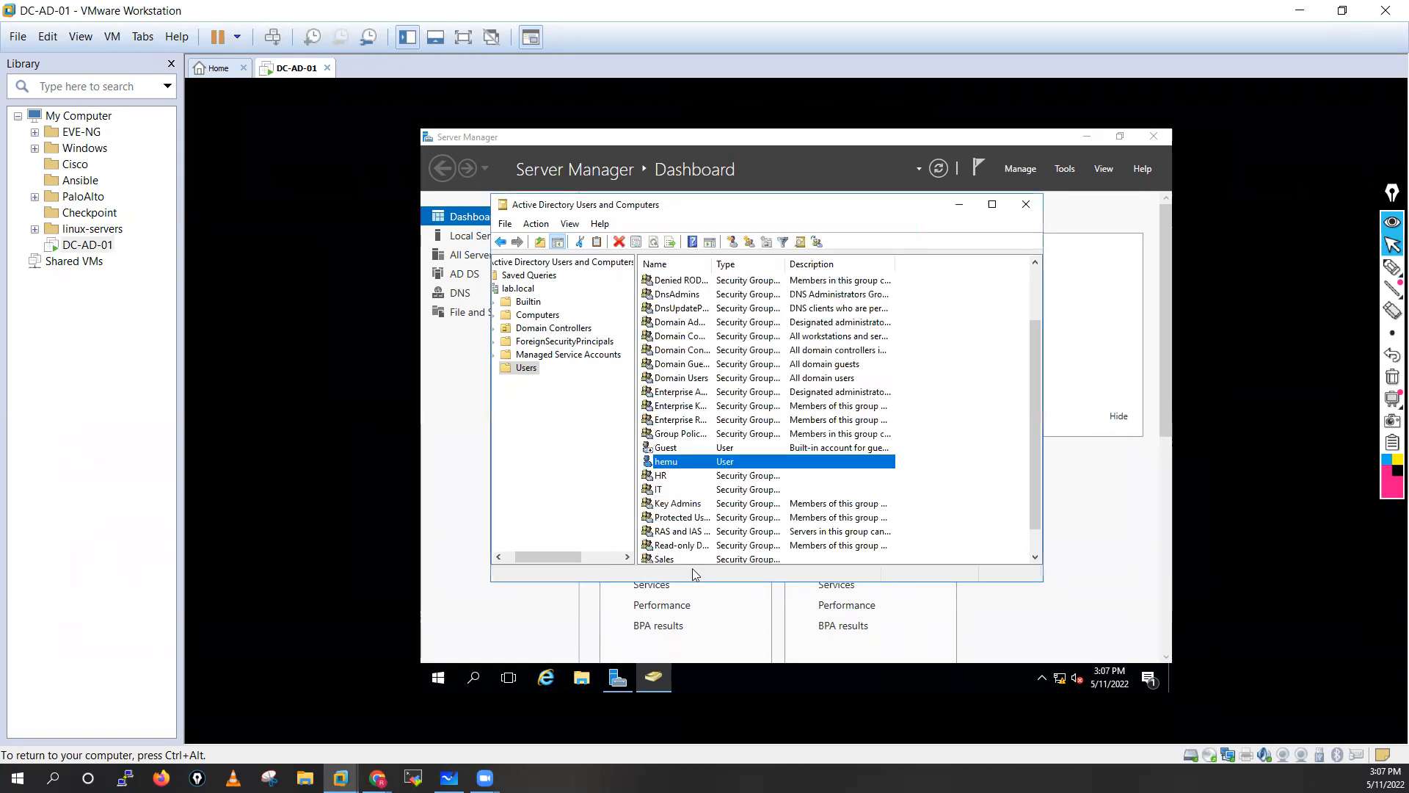
Begin another new user in Users, entering the user's first name and logon name.
right_click(526, 368)
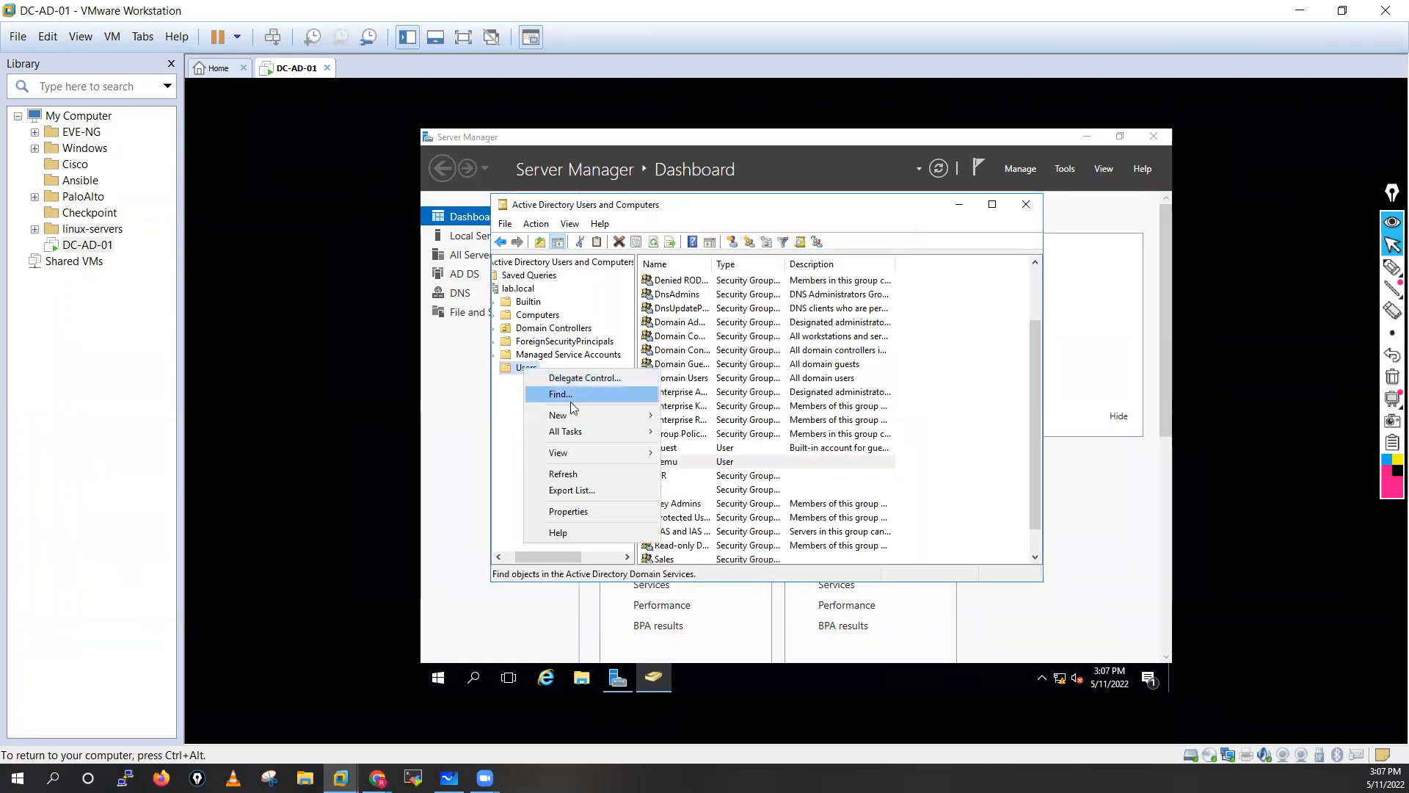
mouse_move(615, 415)
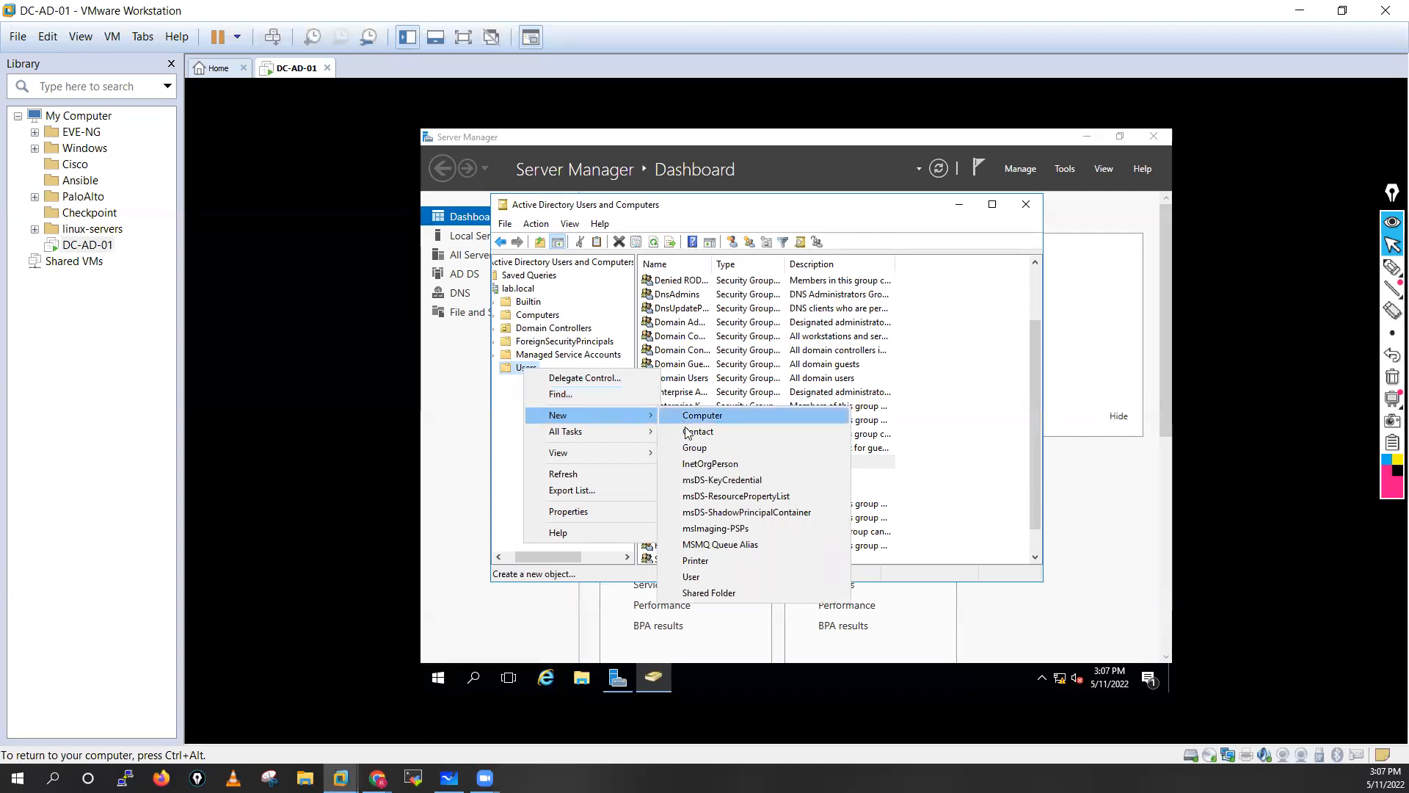
left_click(695, 578)
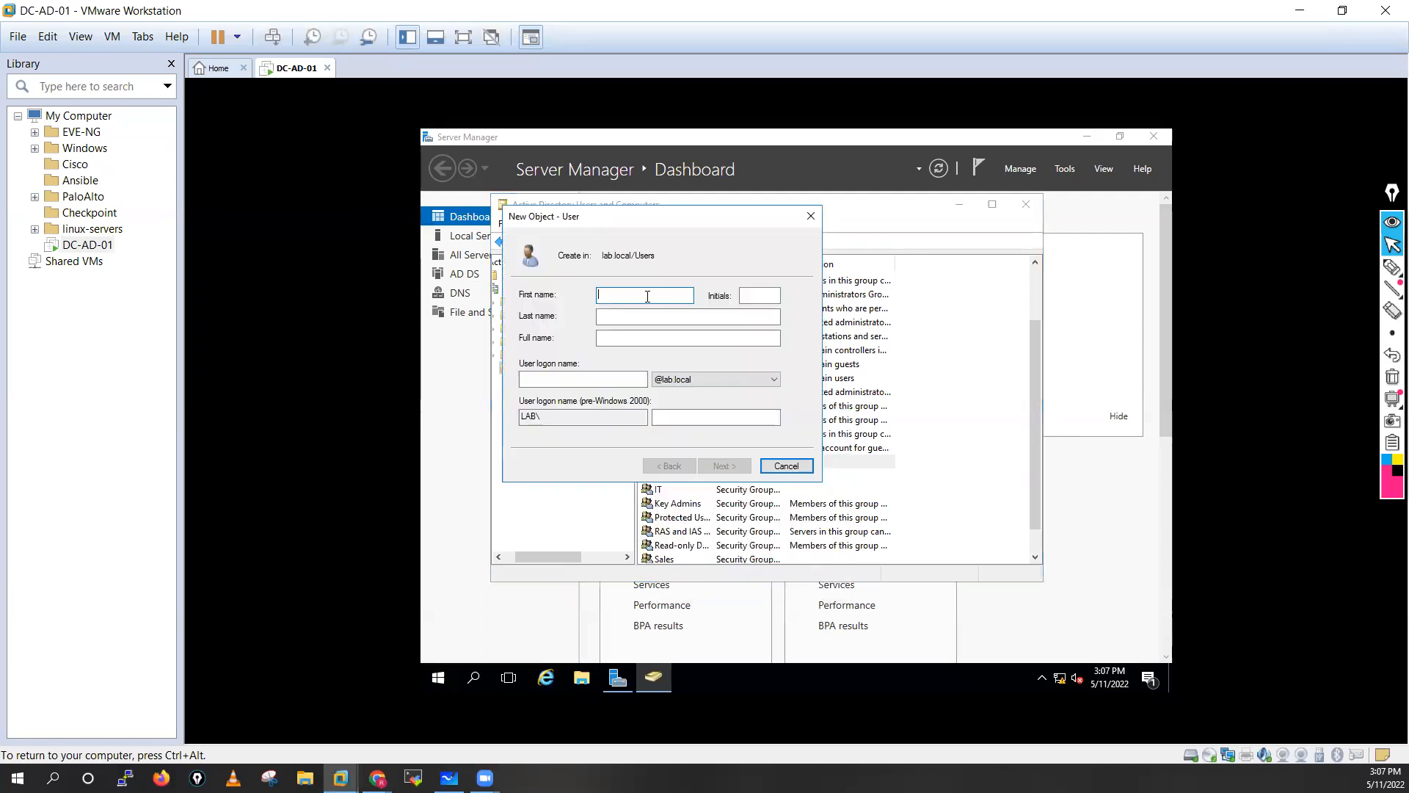
type("vidit")
left_click(555, 379)
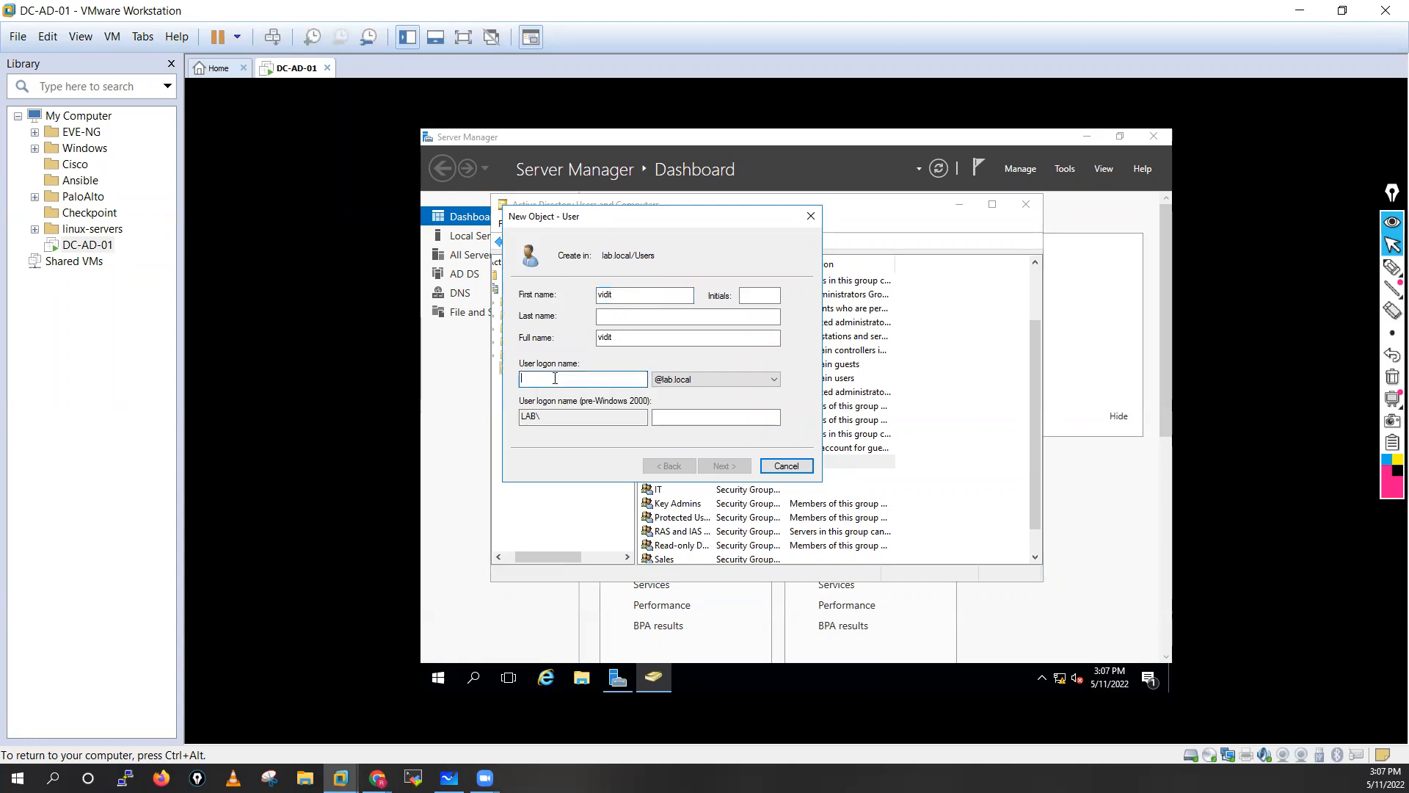
type("vidit")
left_click(723, 466)
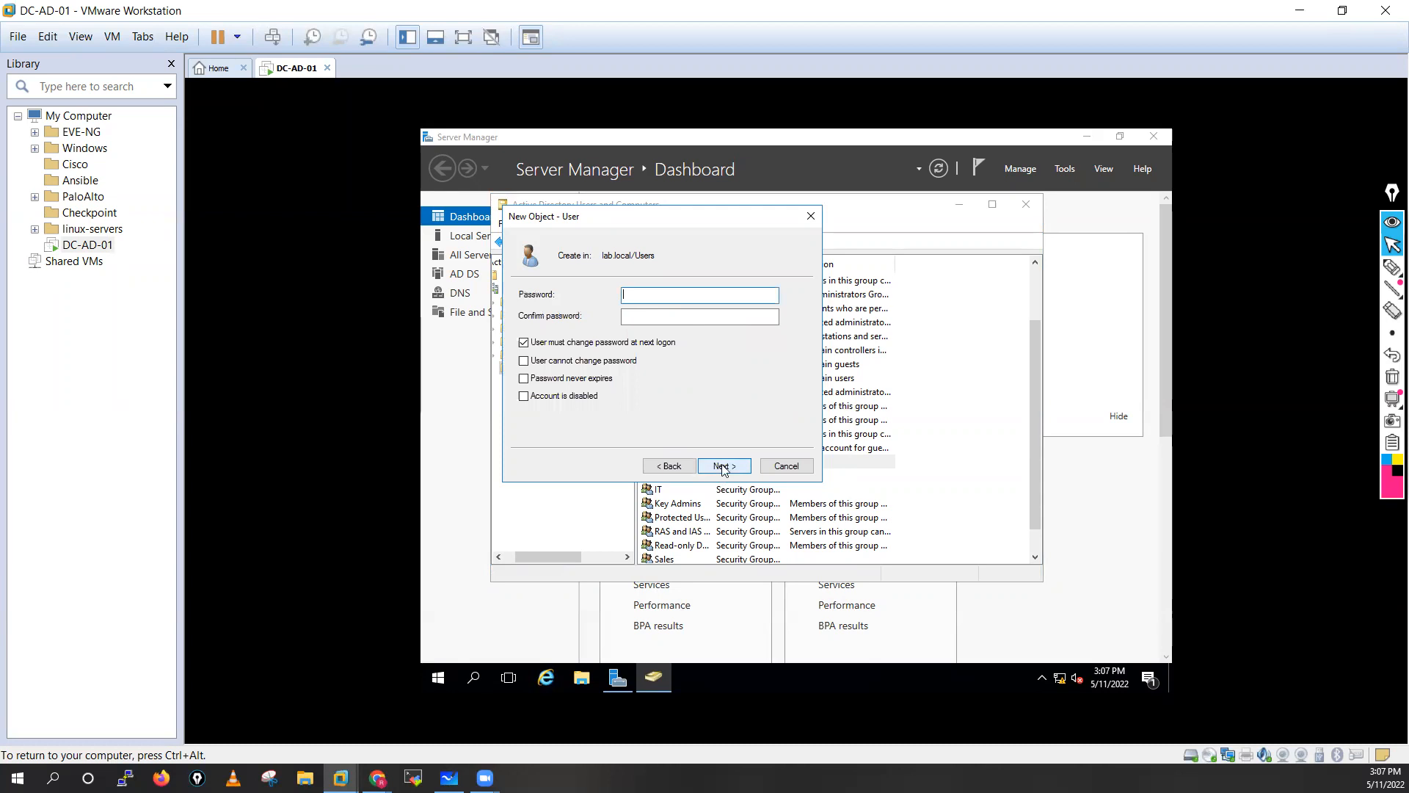
Tick Password never expires, enter and confirm the password, and finish creating the user.
left_click(525, 380)
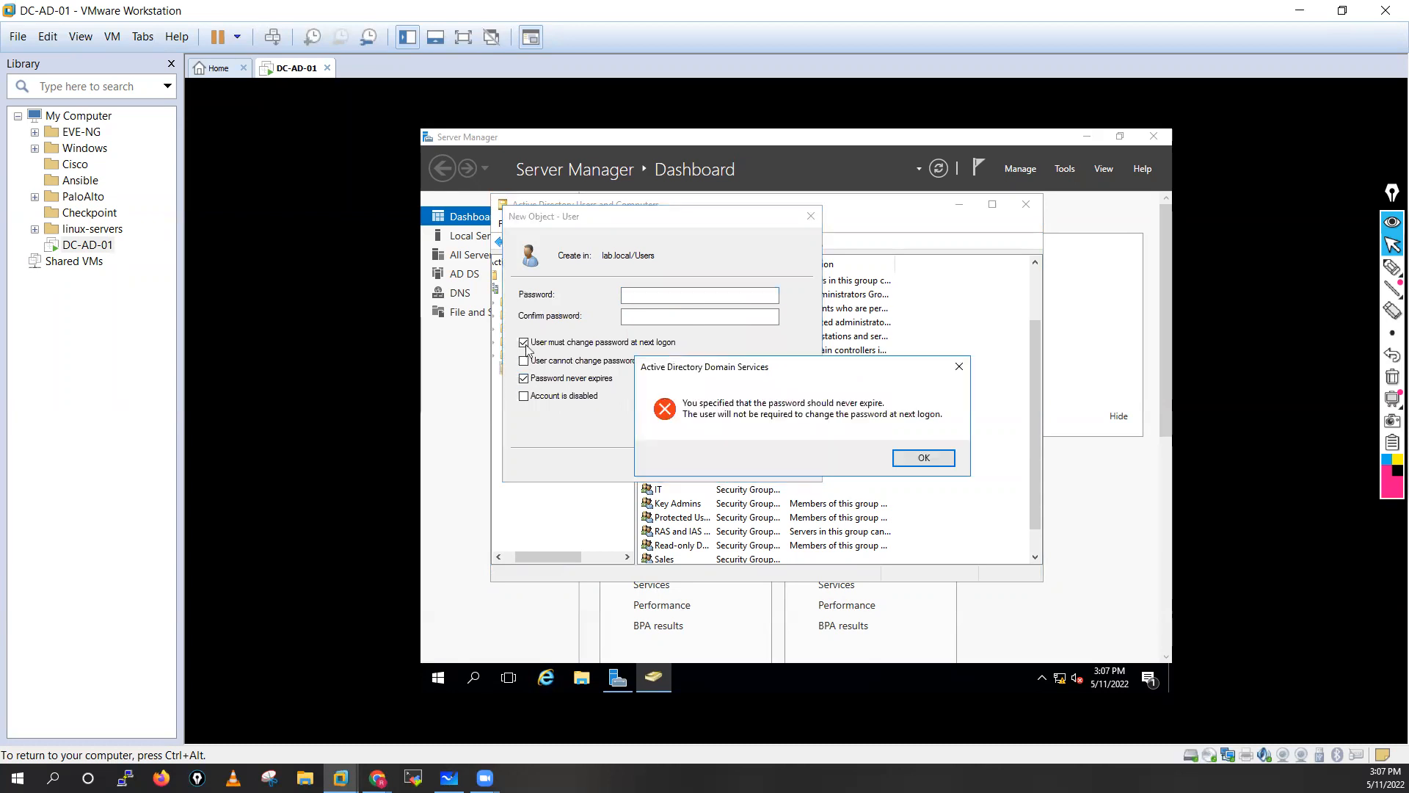
left_click(923, 458)
left_click(685, 295)
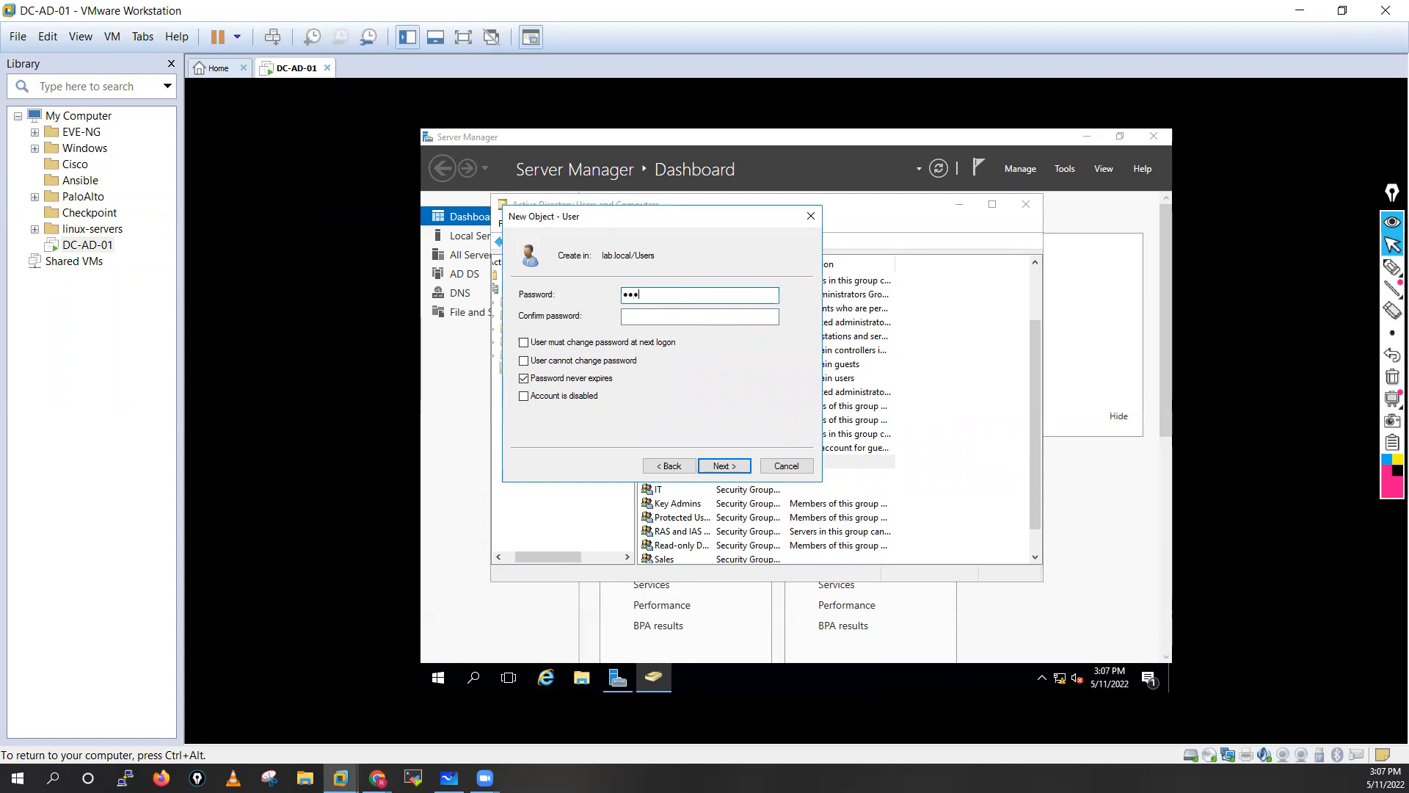
left_click(683, 313)
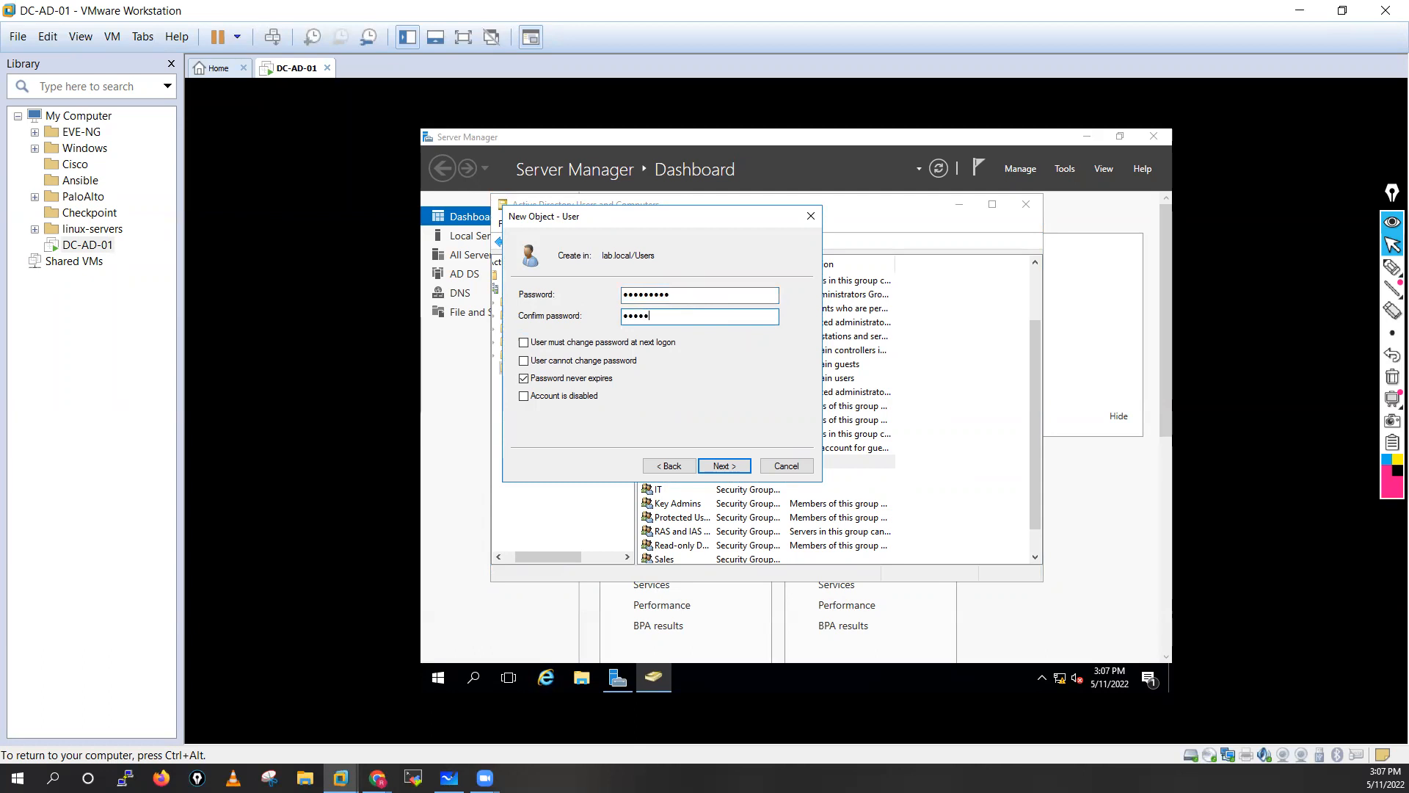
left_click(724, 465)
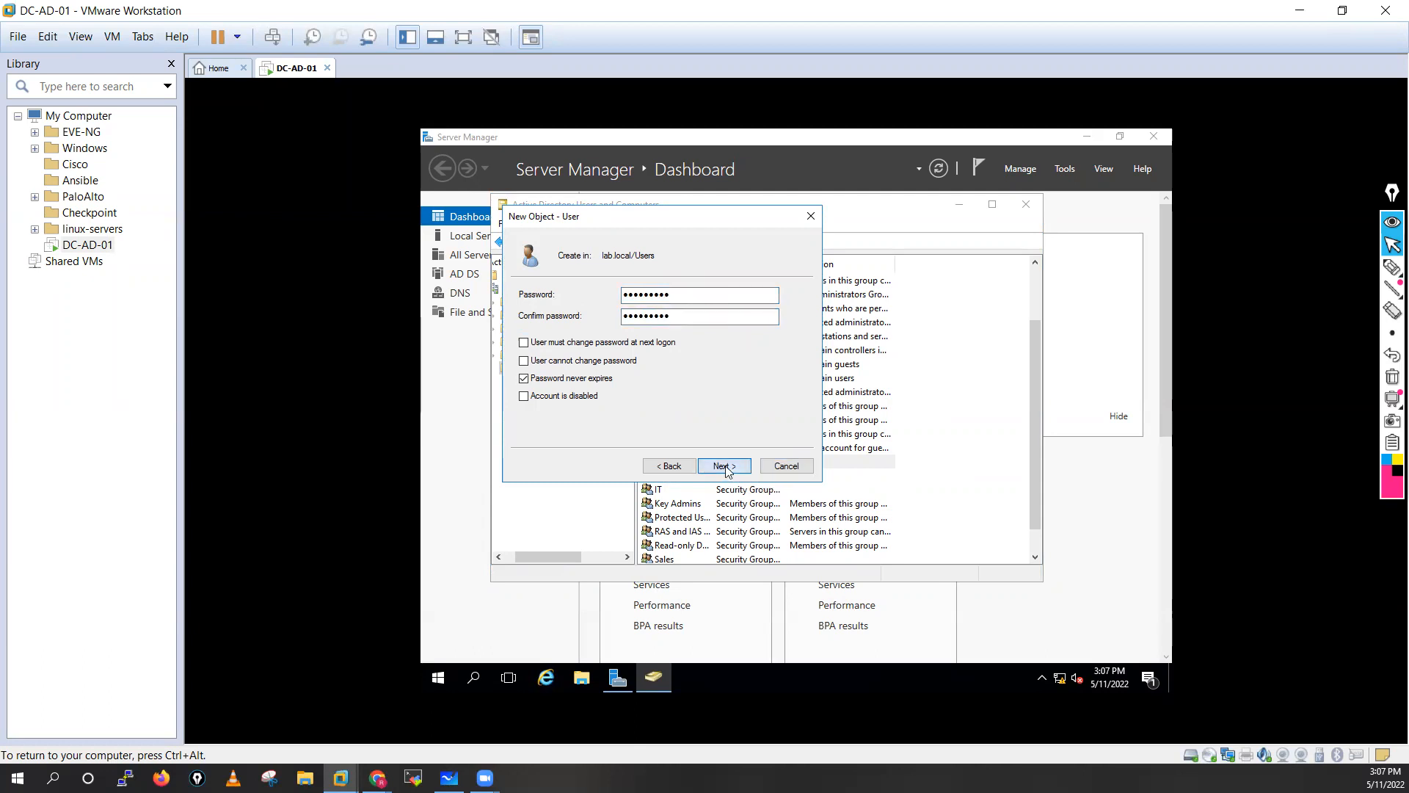
left_click(724, 465)
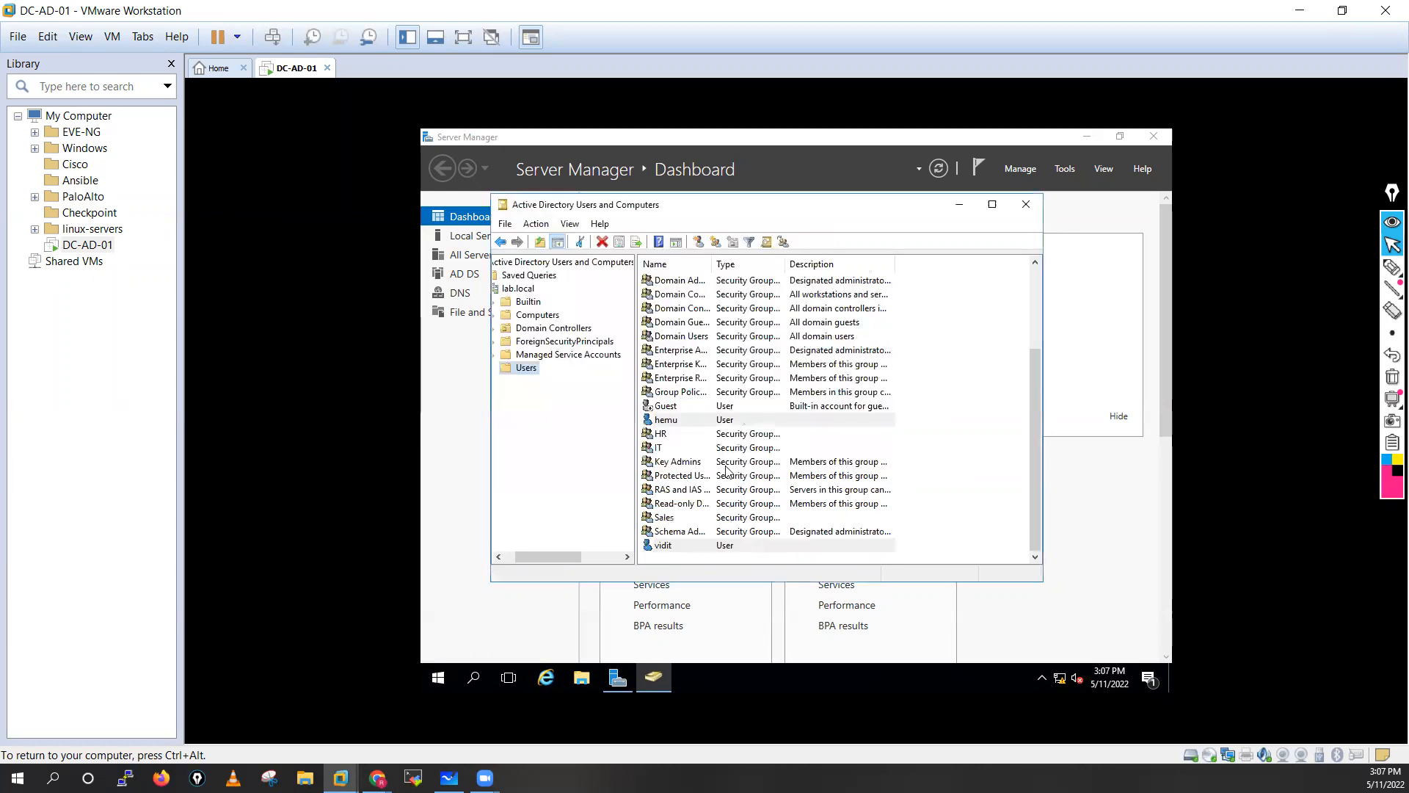
Add the newly created user to the IT group.
left_click(688, 477)
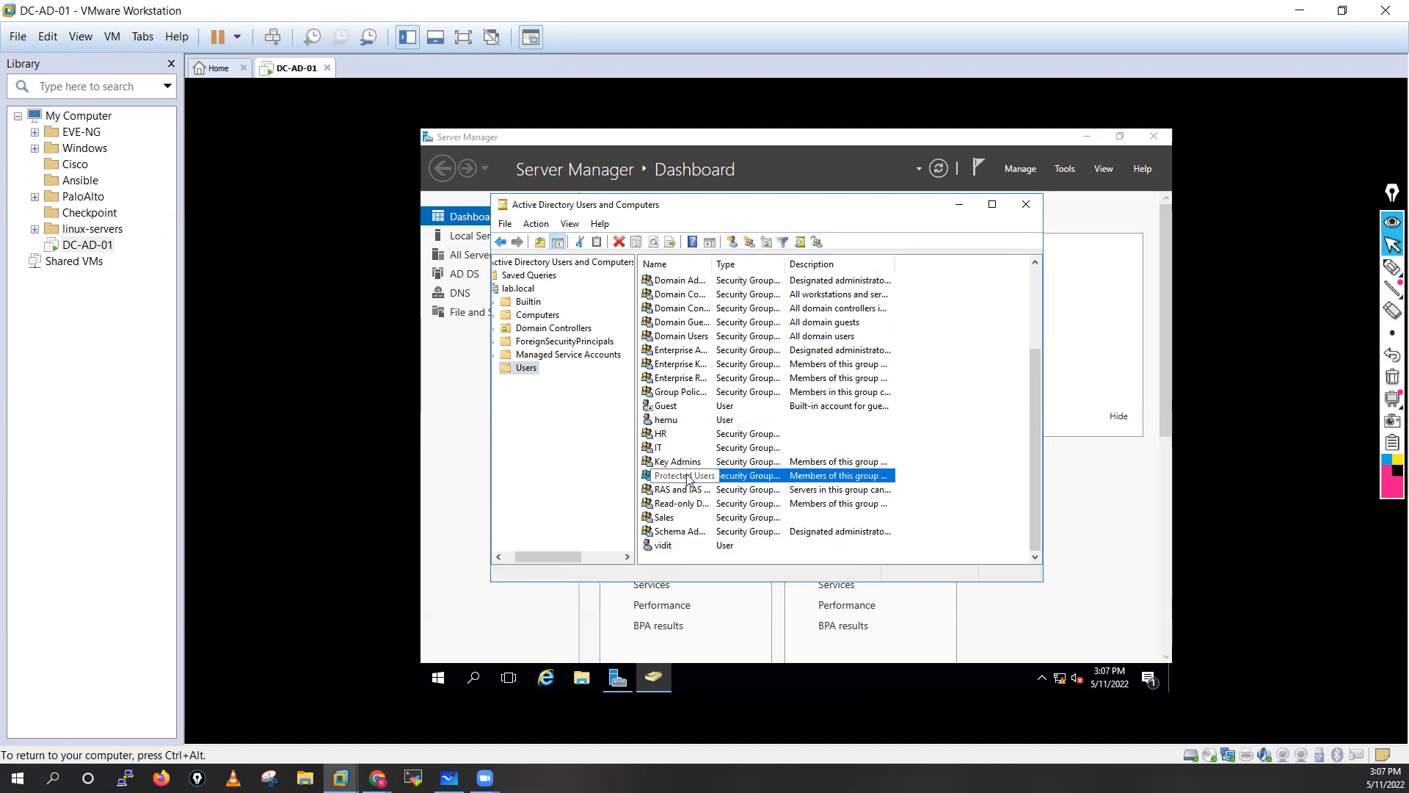
key("v")
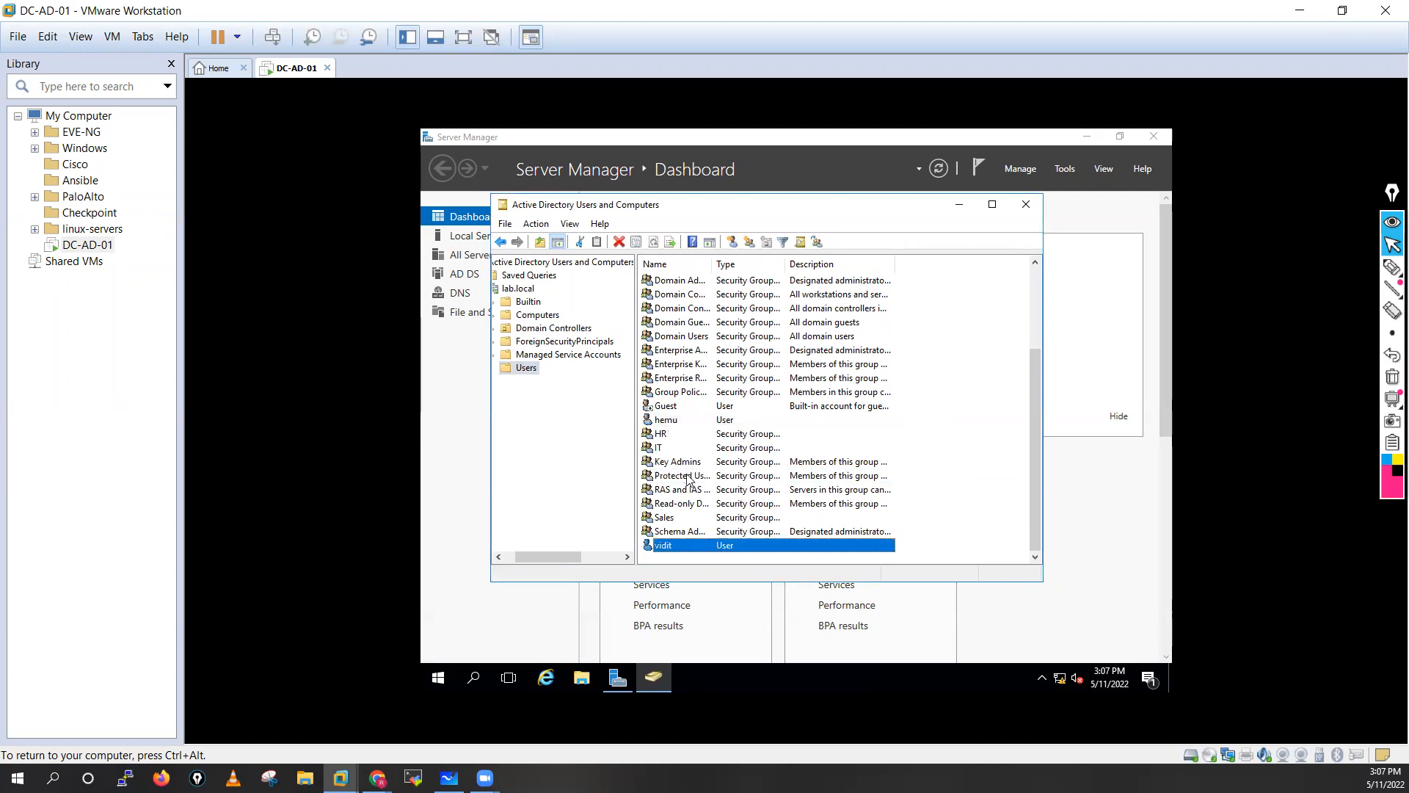
right_click(668, 547)
left_click(694, 337)
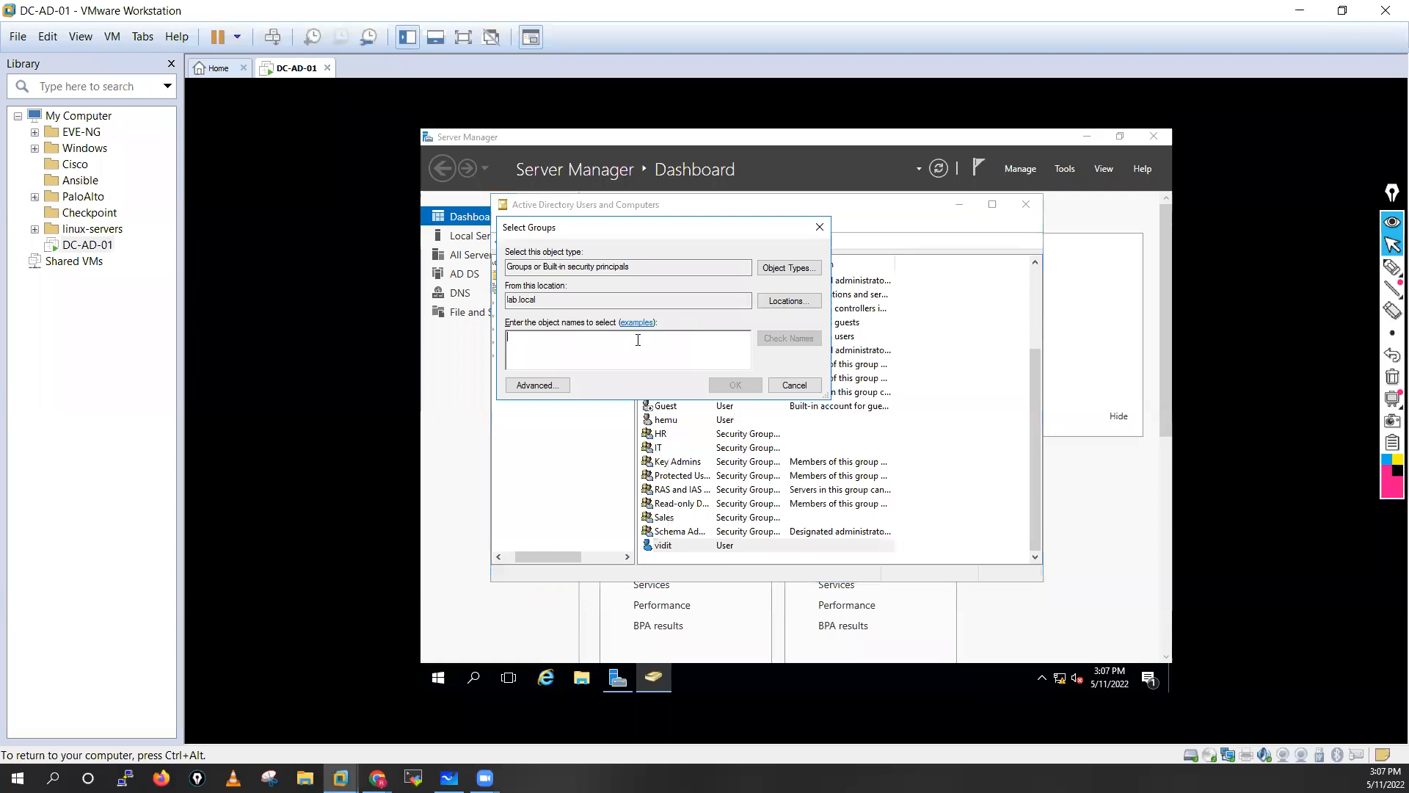
type("IT")
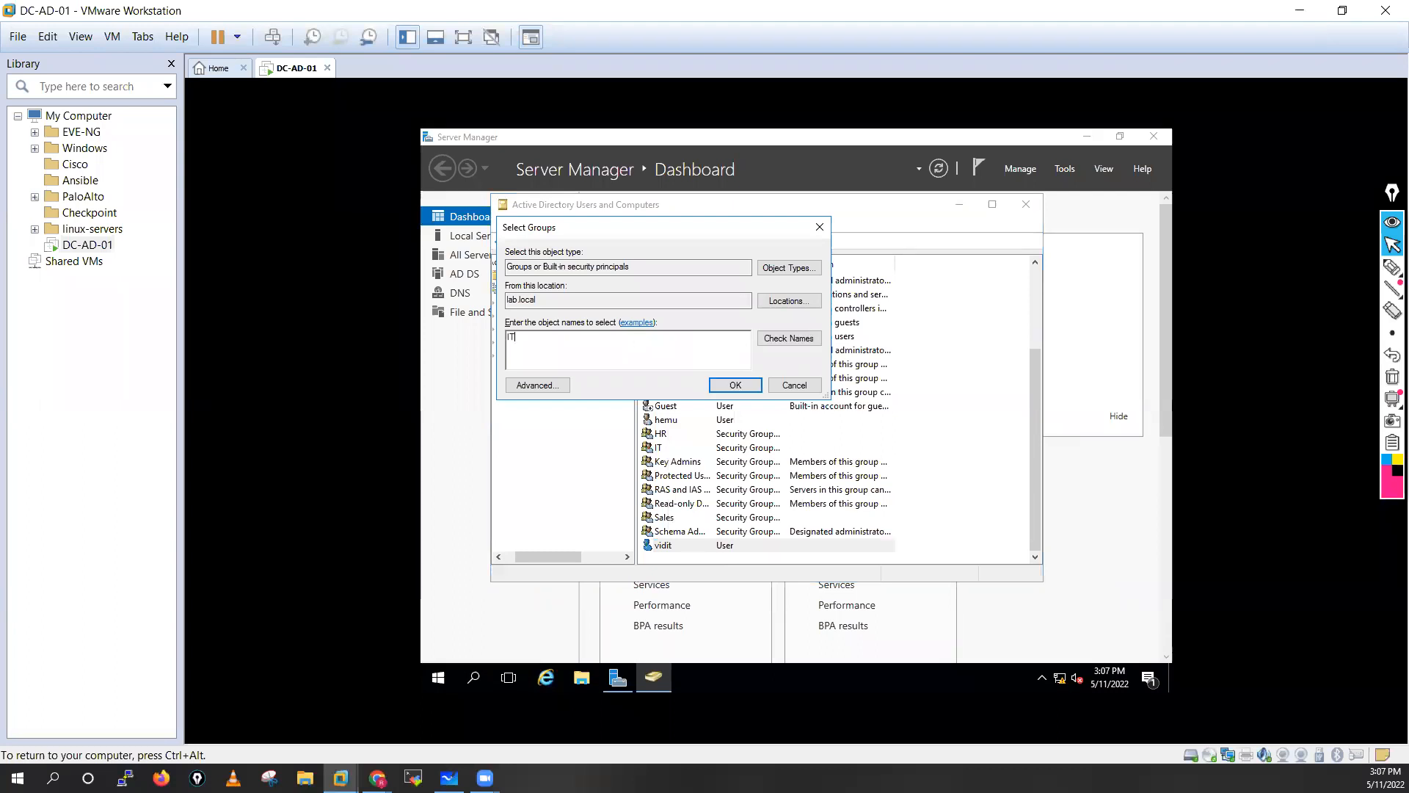
left_click(780, 341)
left_click(747, 386)
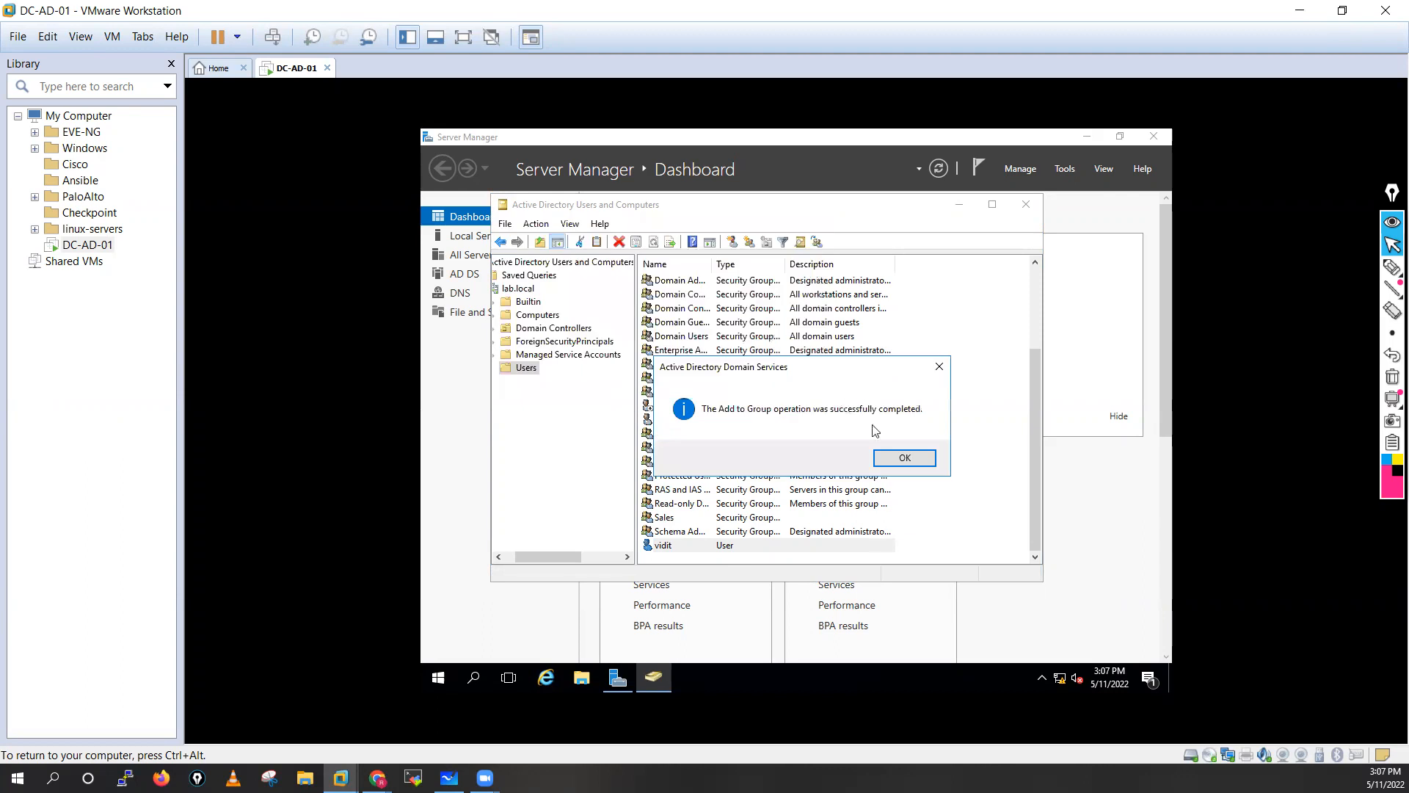
left_click(898, 460)
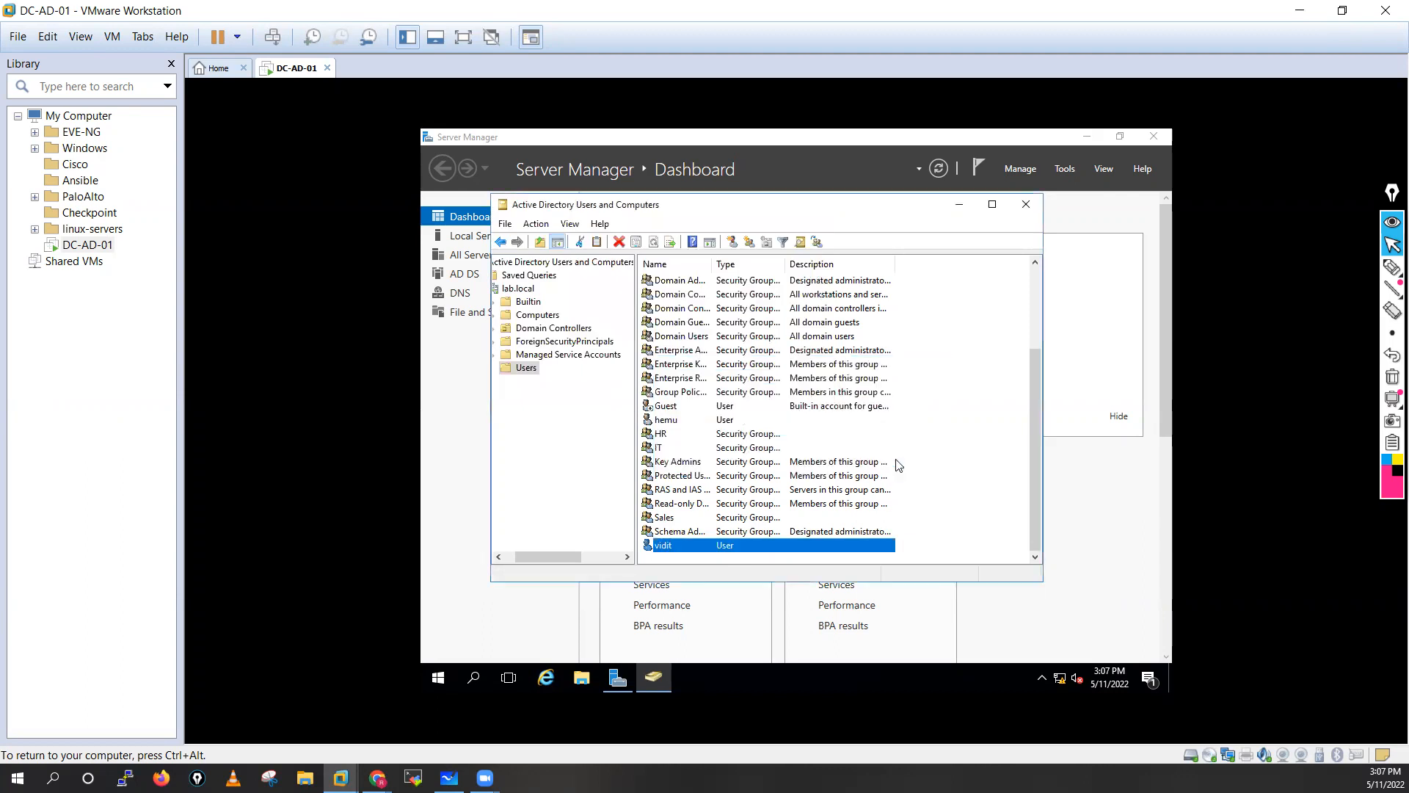
Start a third new user with the user's first name, last name and logon name.
right_click(524, 370)
mouse_move(559, 417)
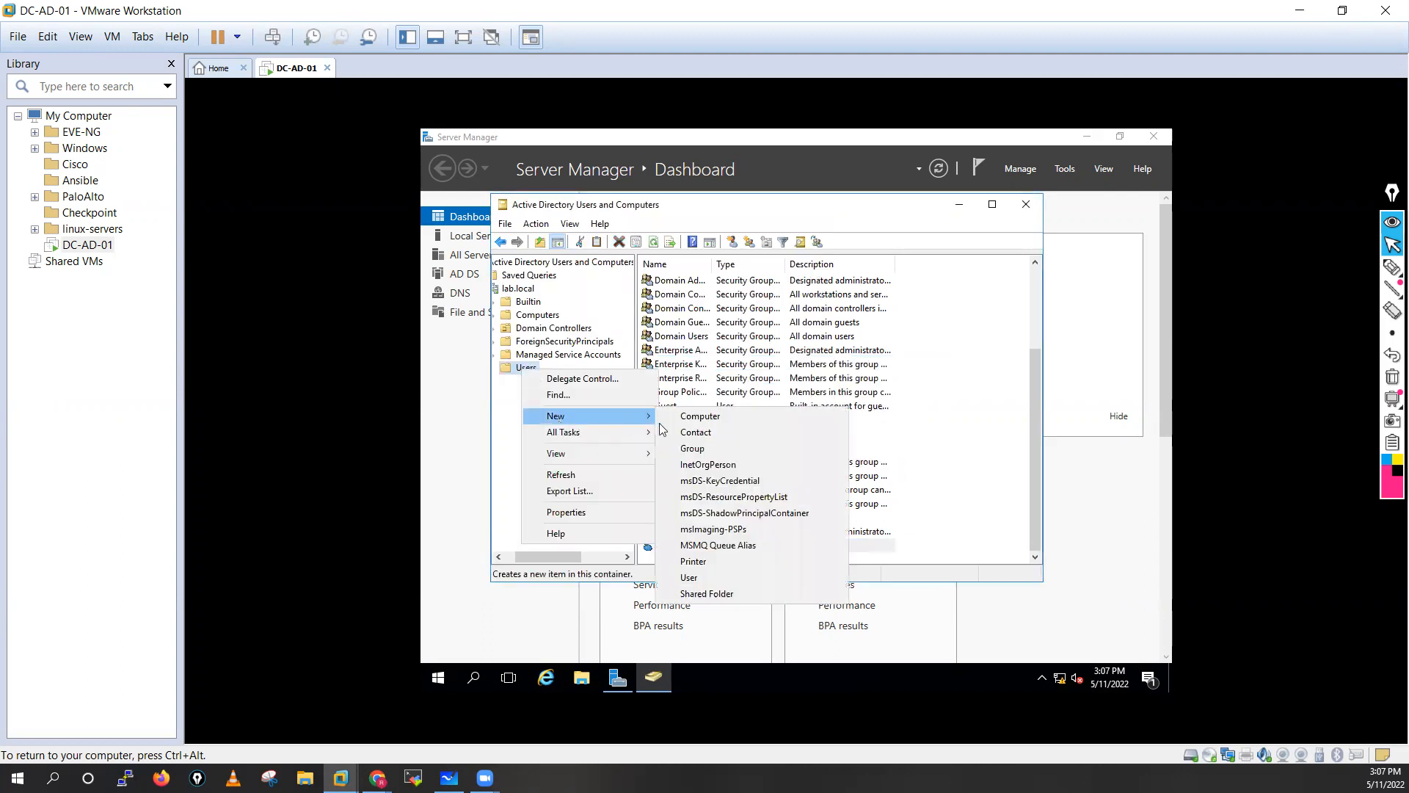
left_click(709, 579)
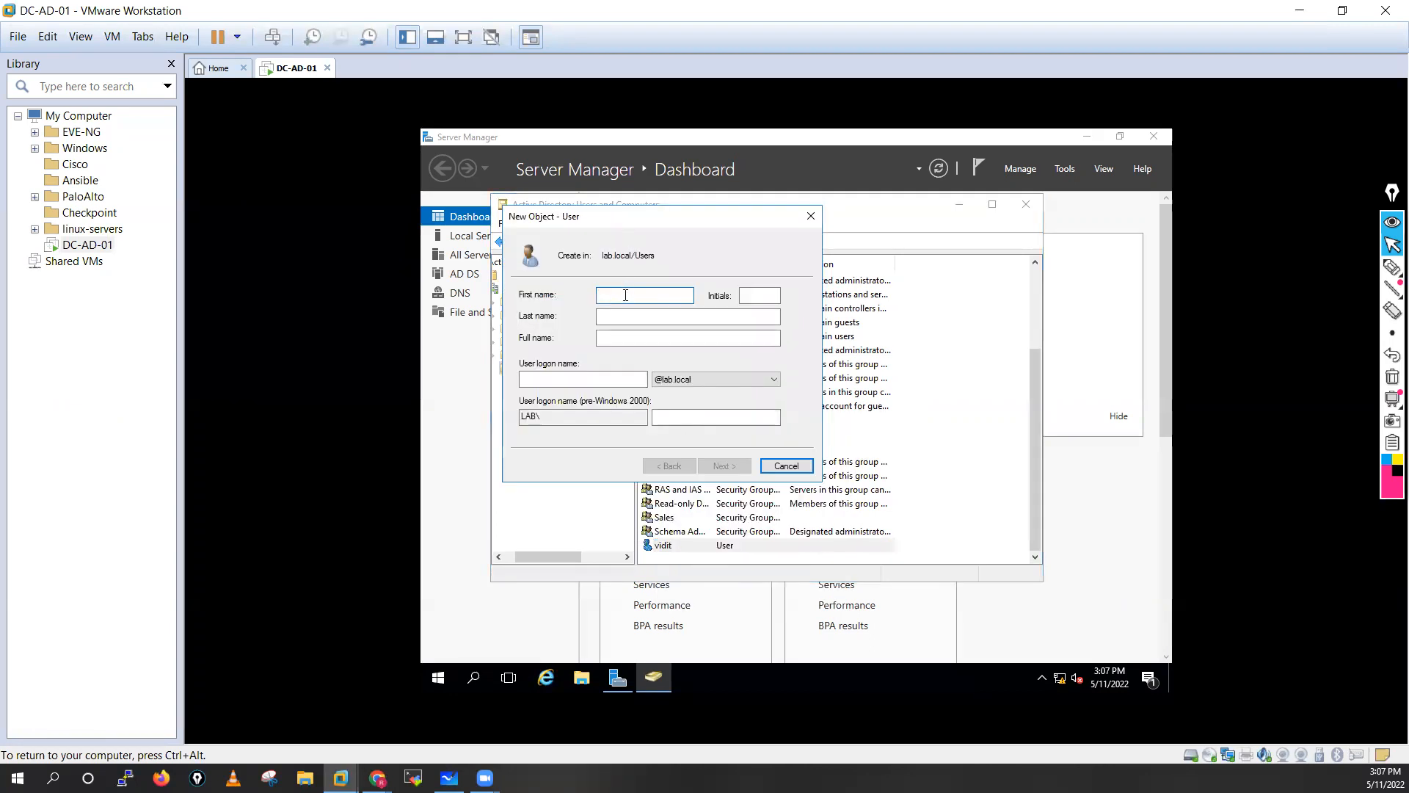
left_click(586, 378)
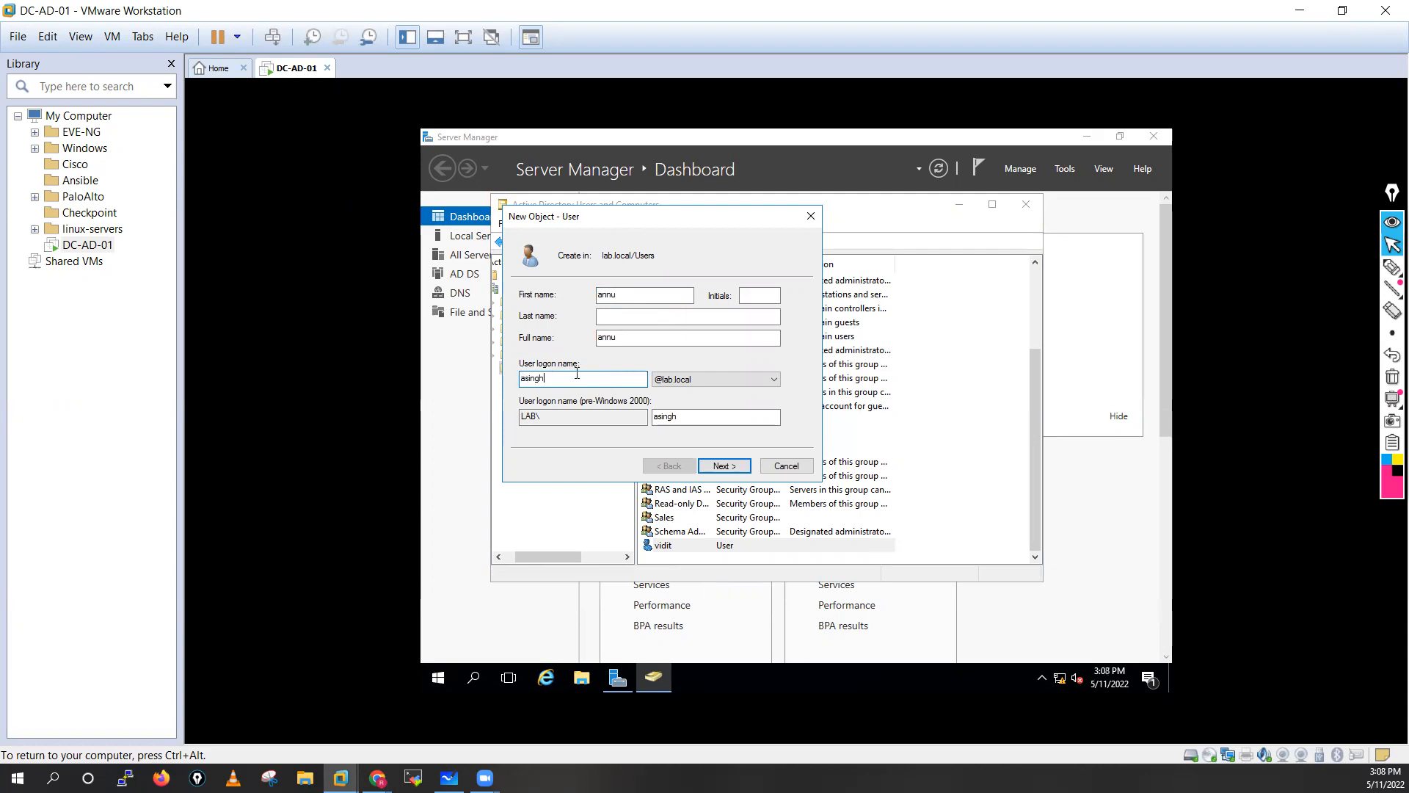
left_click(611, 319)
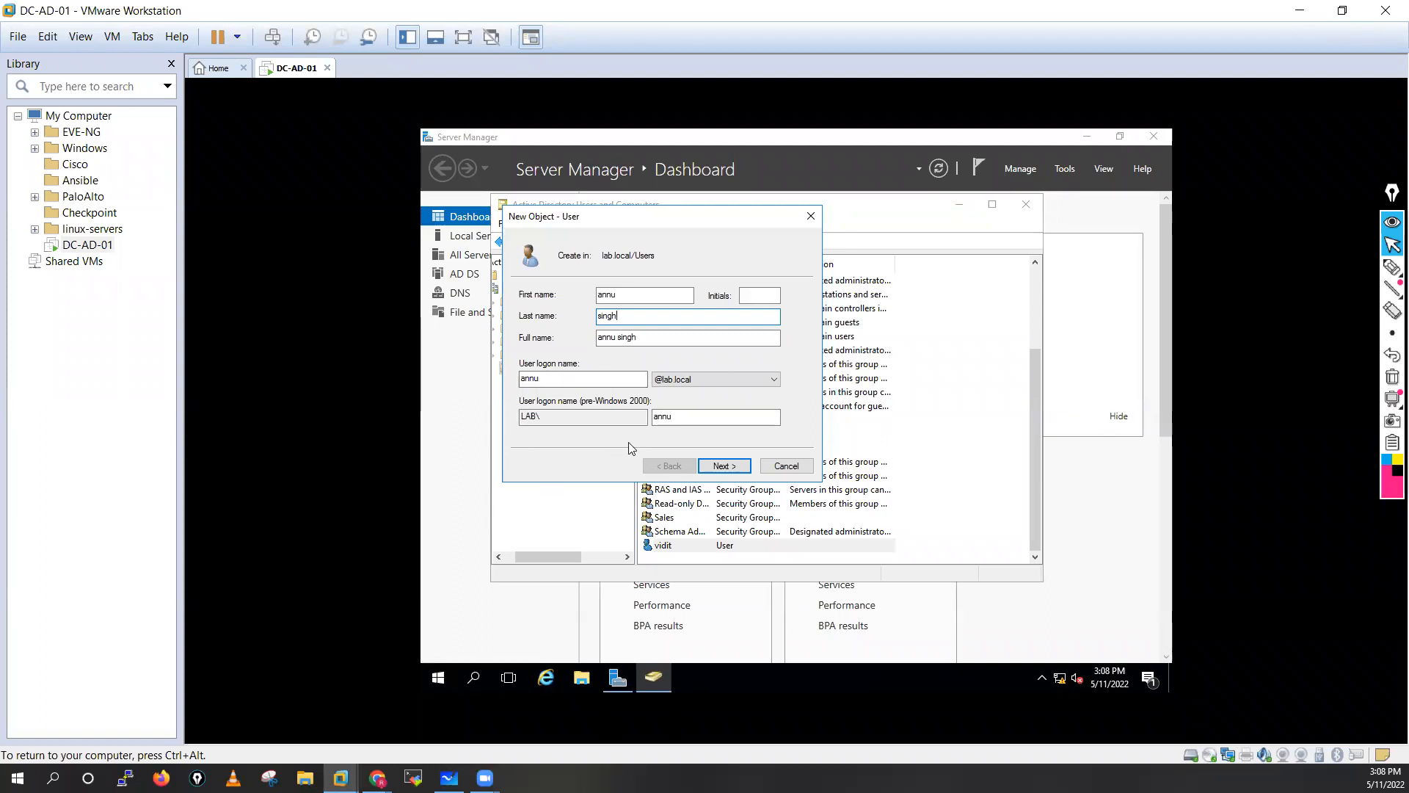
left_click(734, 468)
Make the password never expire, set and confirm it, and finish creating the account.
left_click(568, 343)
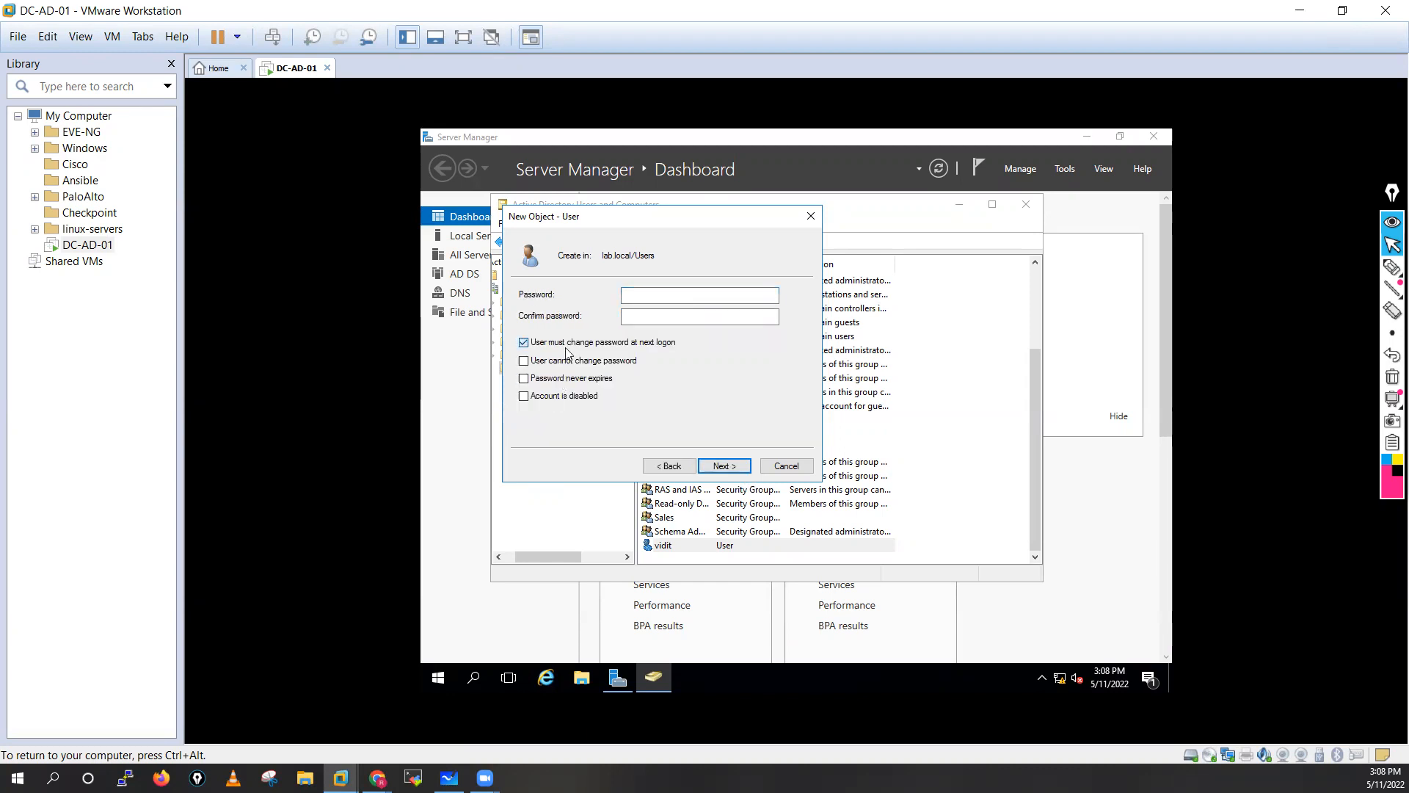
left_click(547, 379)
left_click(647, 298)
left_click(643, 317)
type("••••••••")
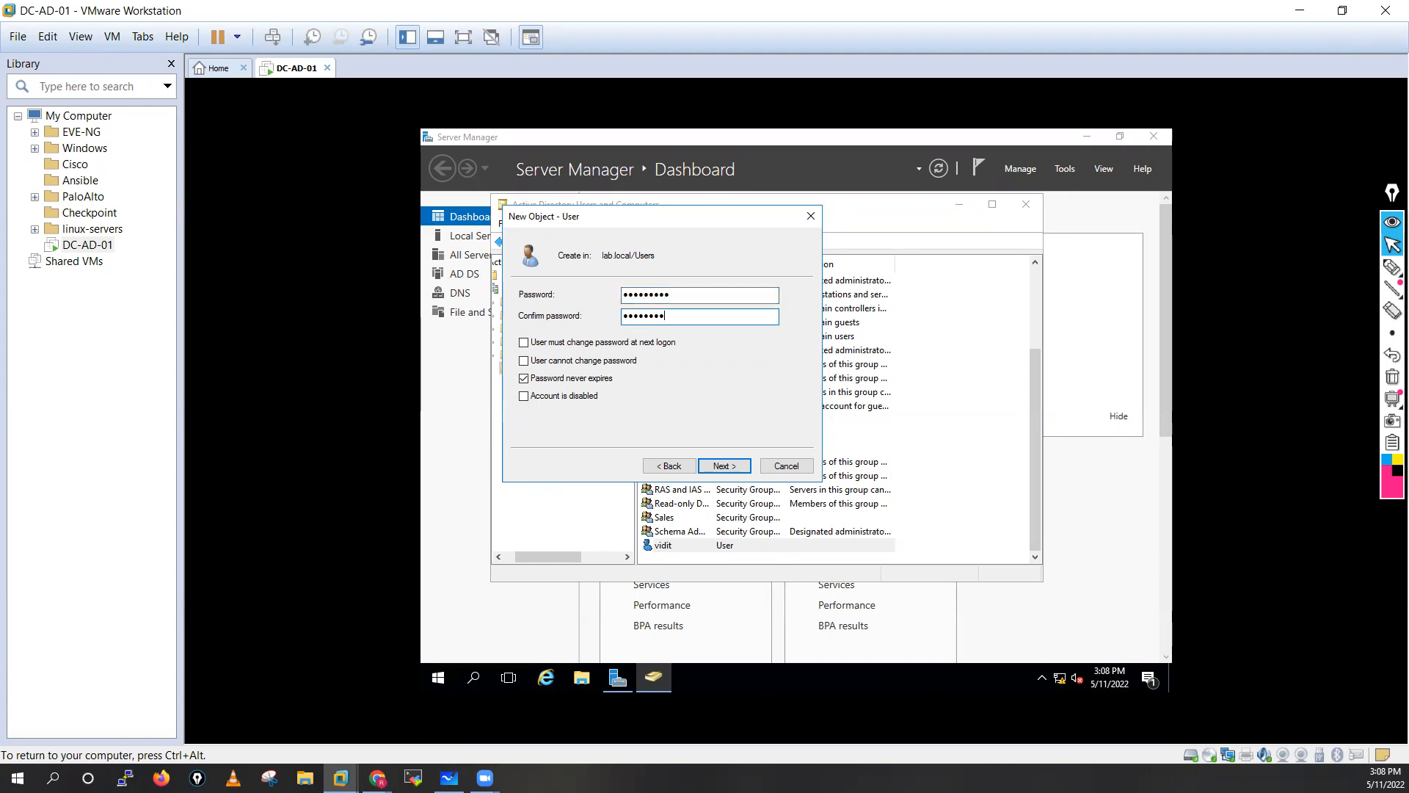
type("•")
left_click(723, 467)
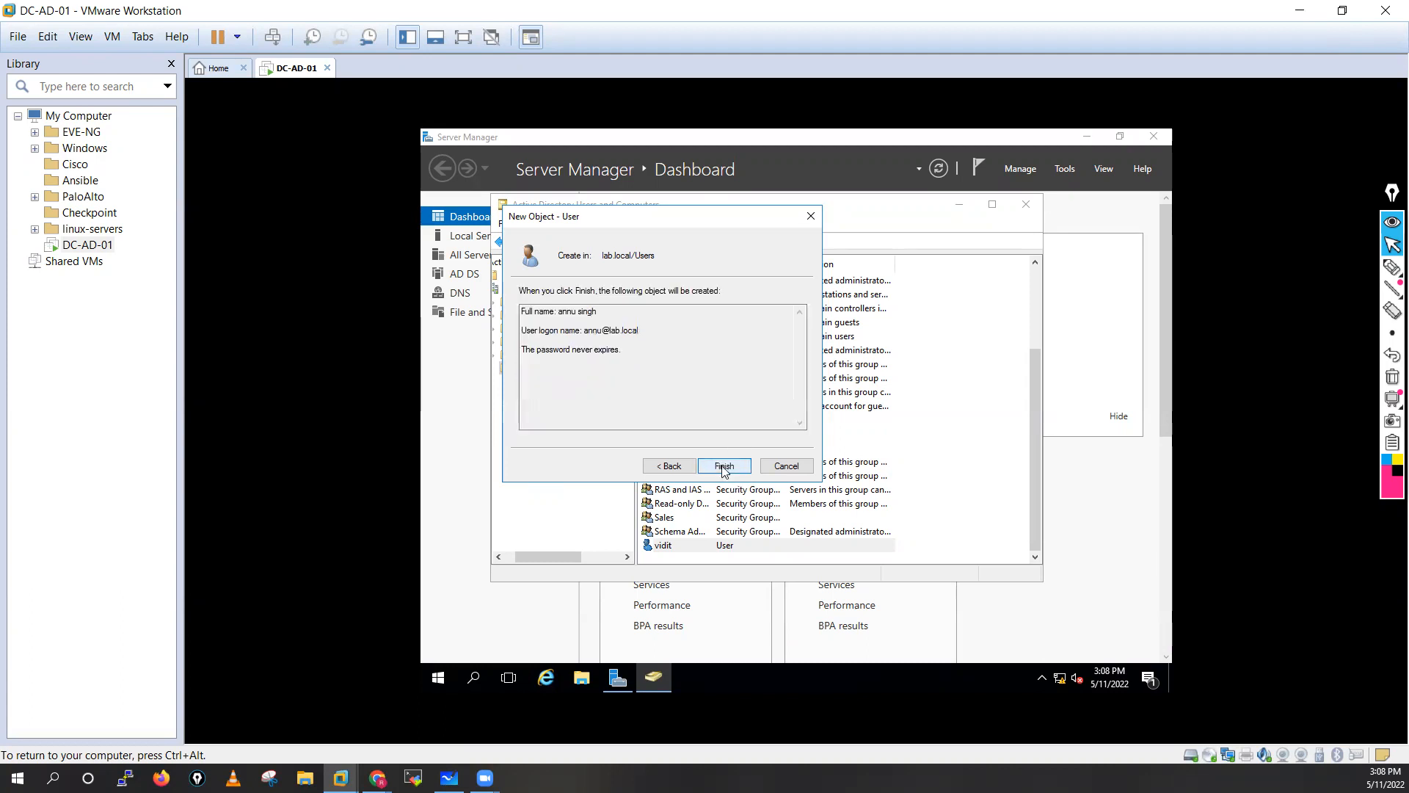
left_click(723, 467)
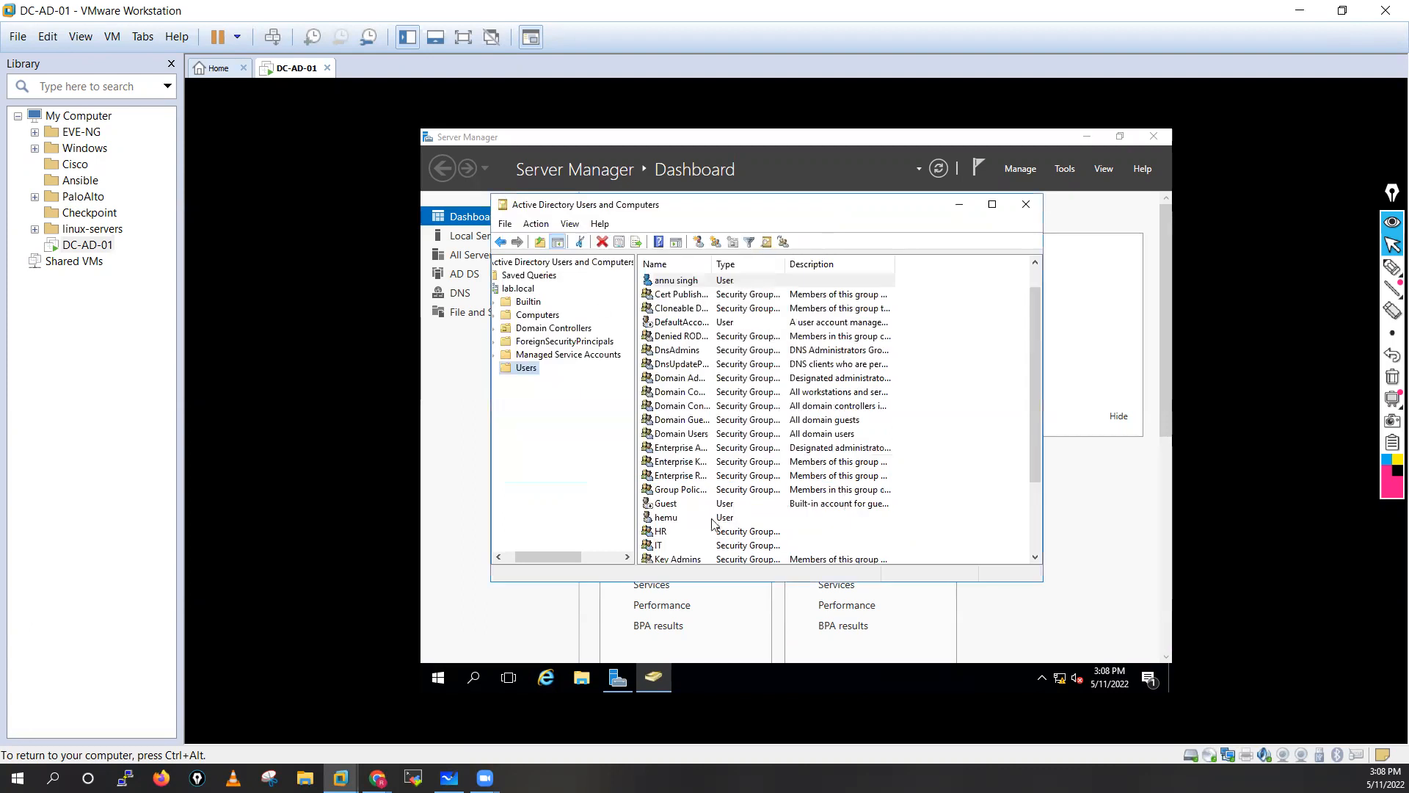
Add the new user to the HR group.
right_click(675, 285)
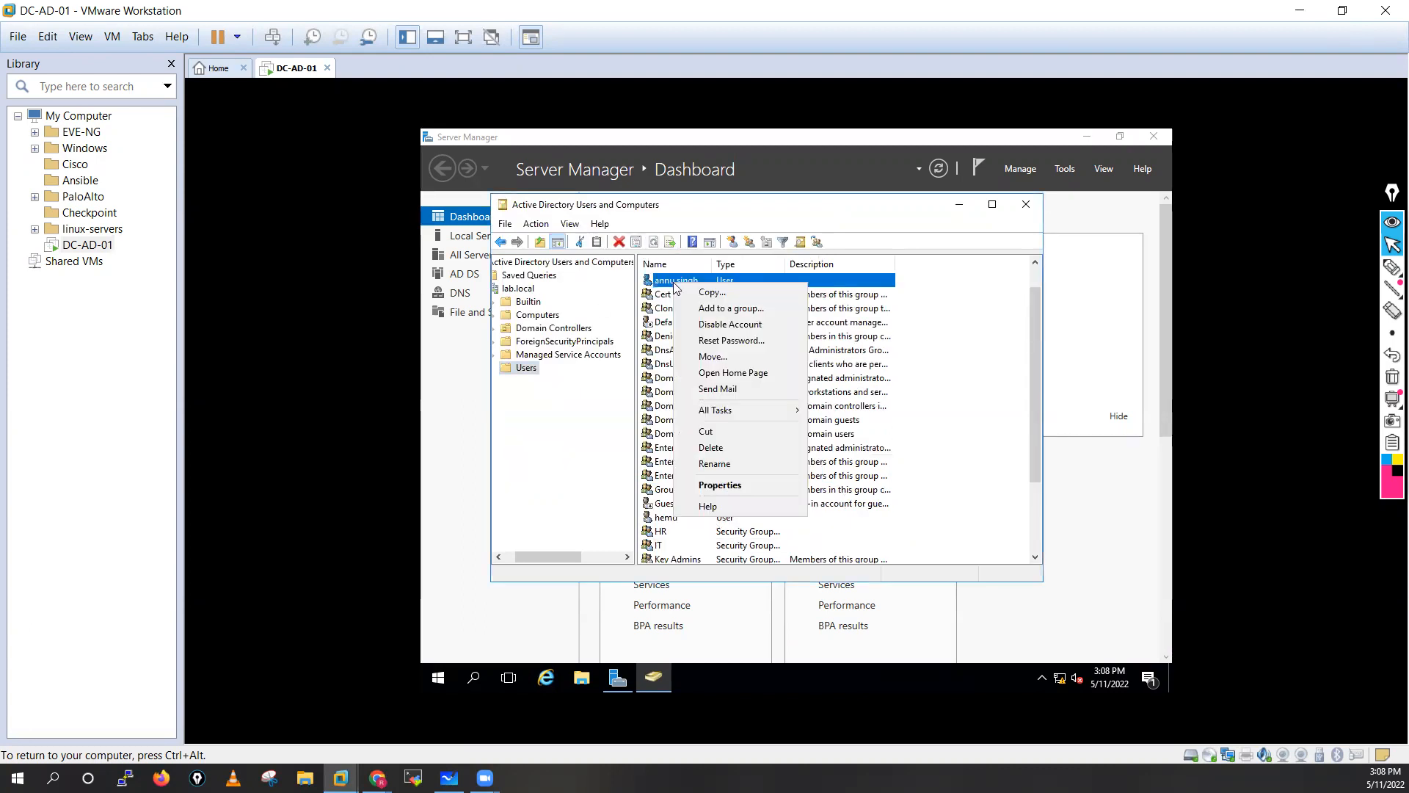
left_click(710, 311)
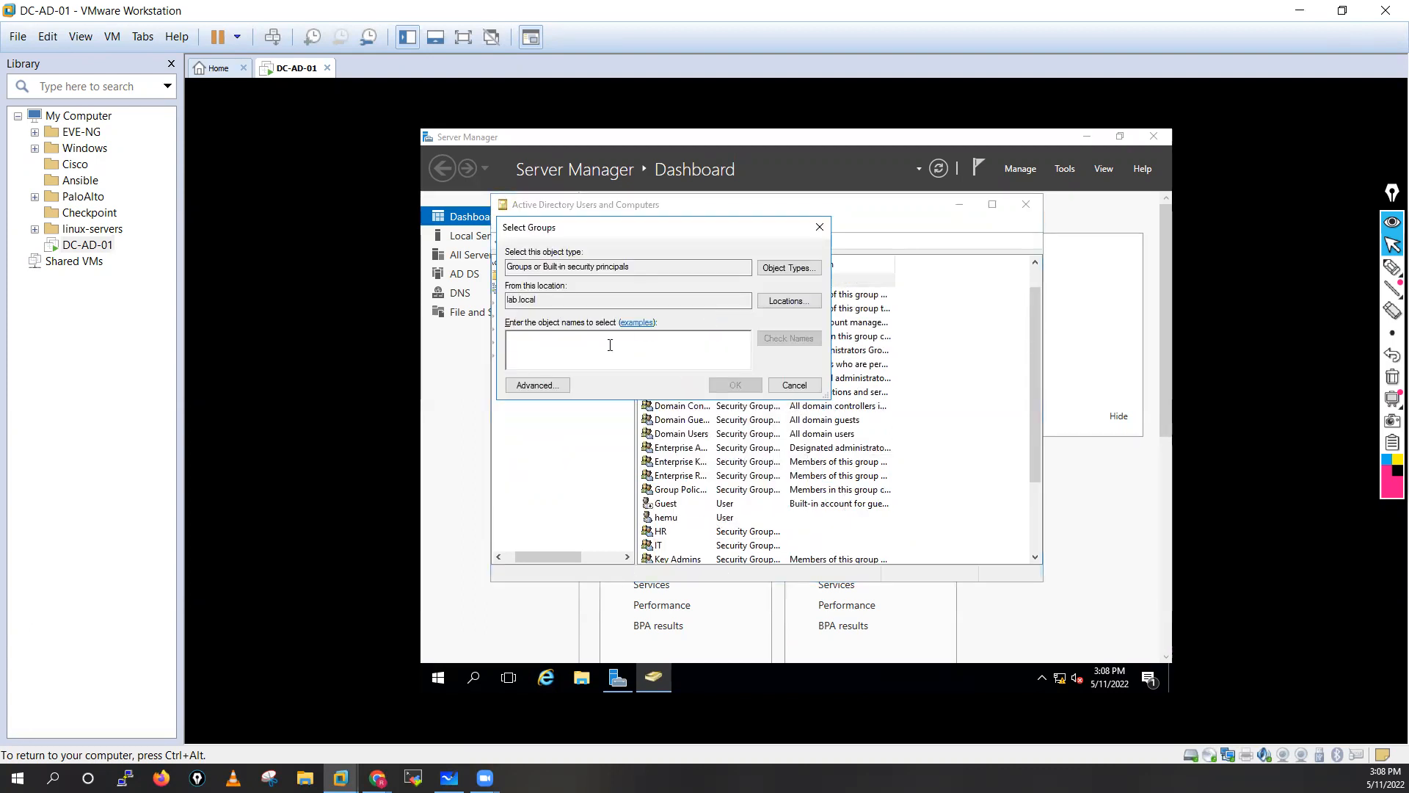
type("HR")
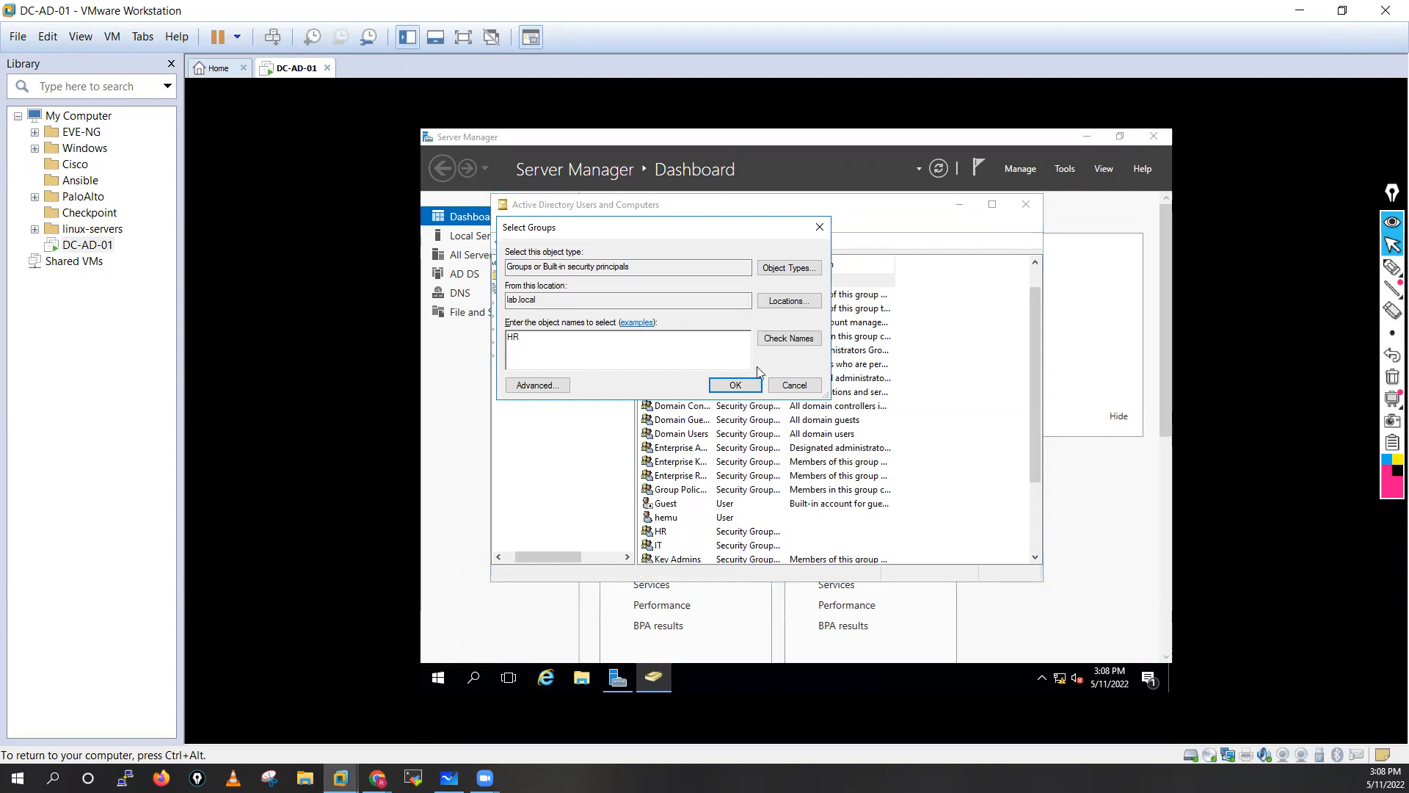
left_click(789, 339)
left_click(736, 385)
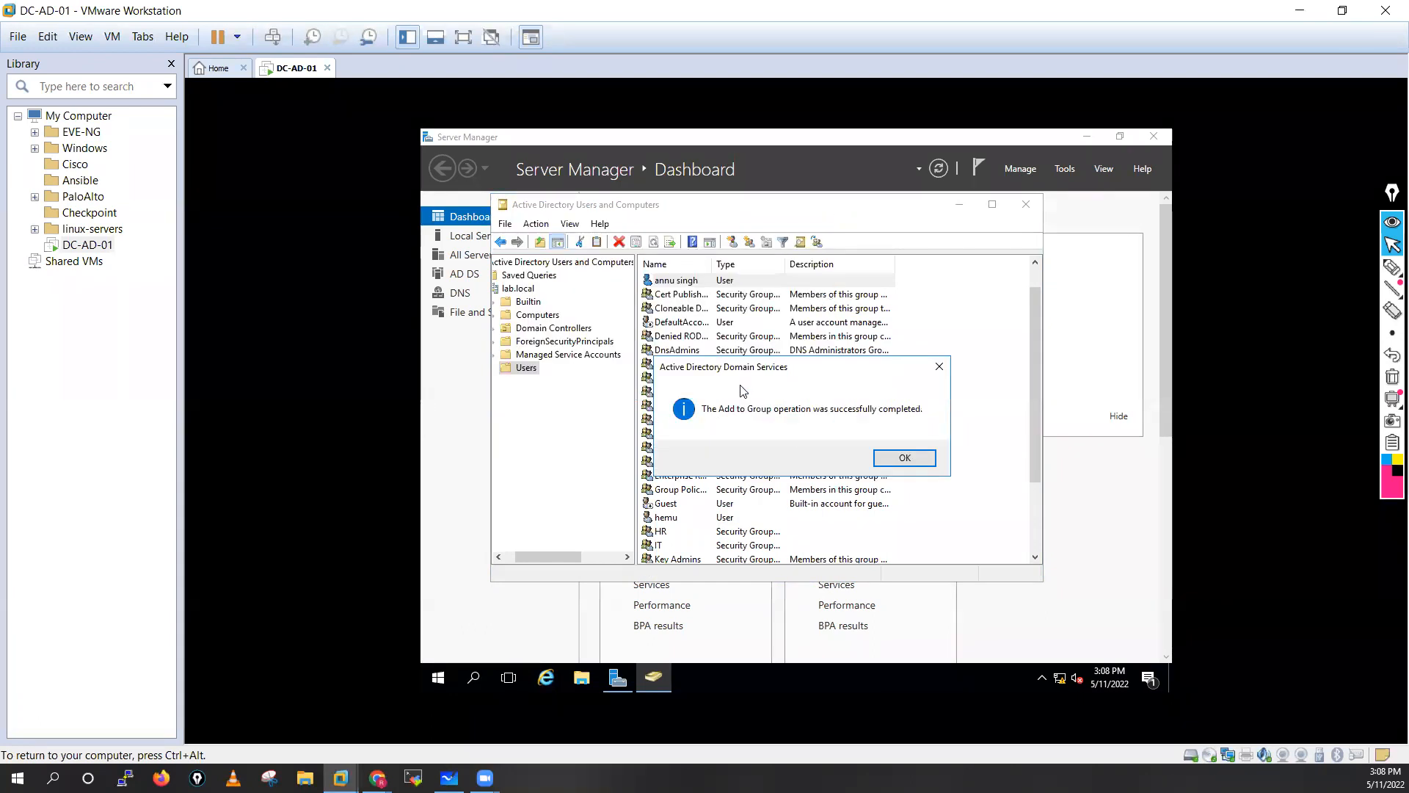
left_click(885, 461)
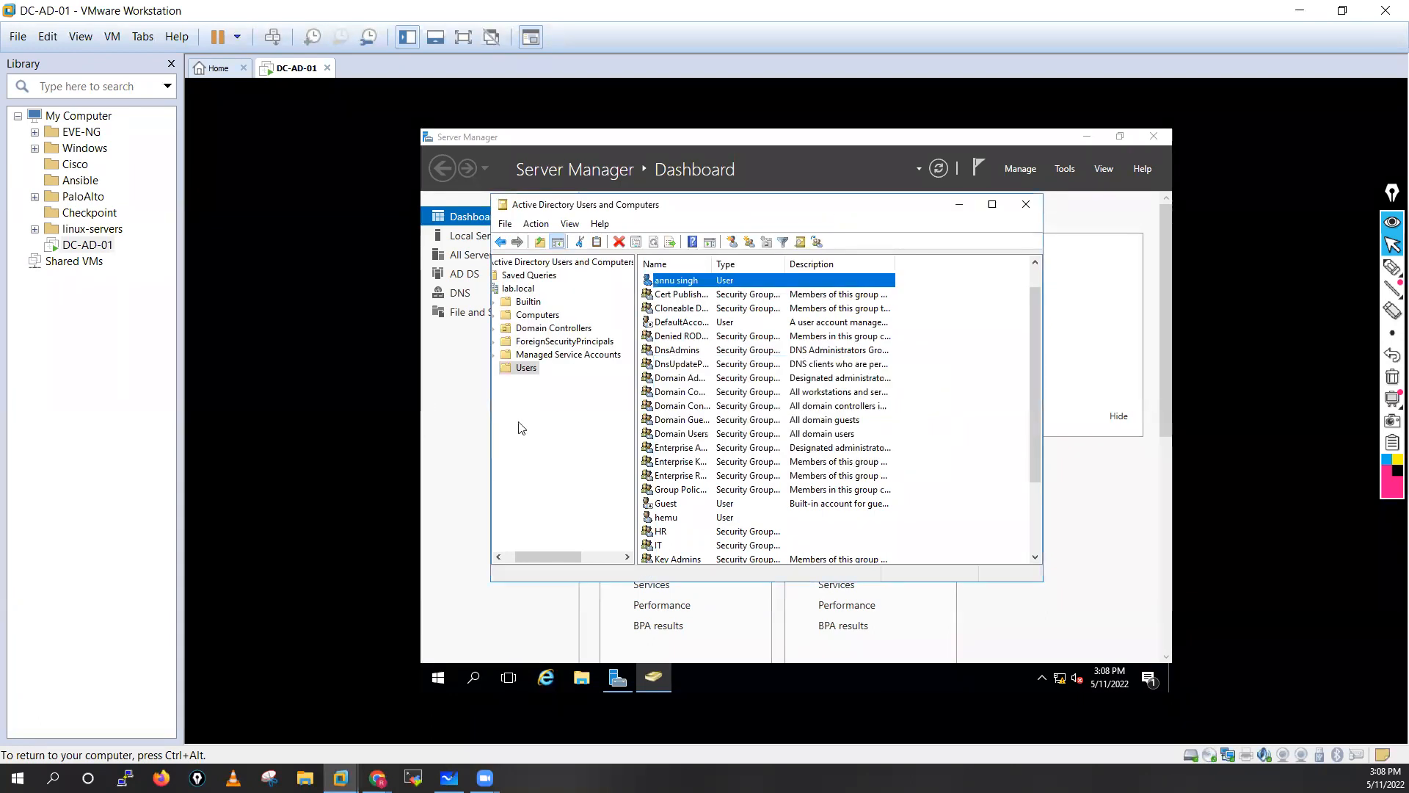
Start a fourth new user, filling in the first, last and logon names.
right_click(523, 368)
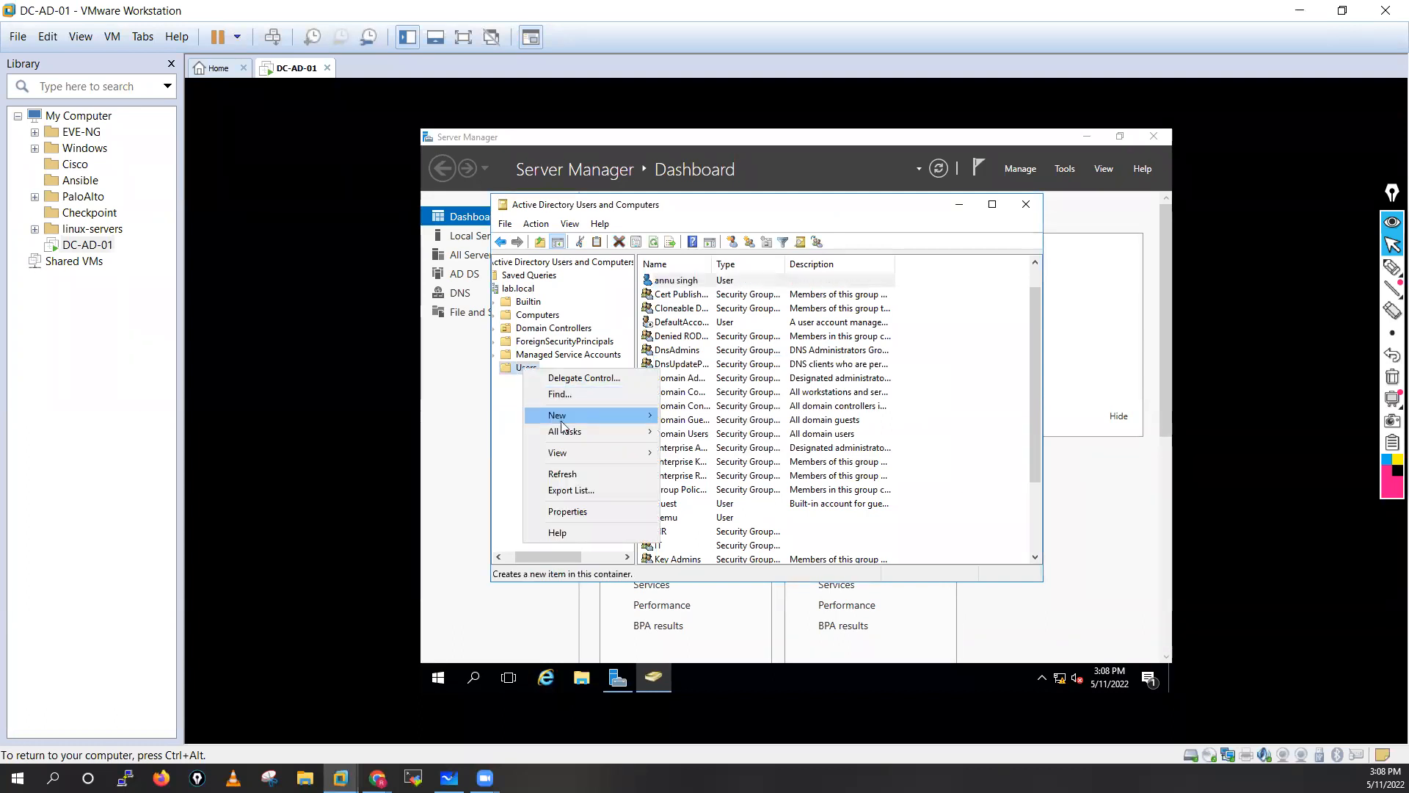
mouse_move(555, 417)
left_click(706, 578)
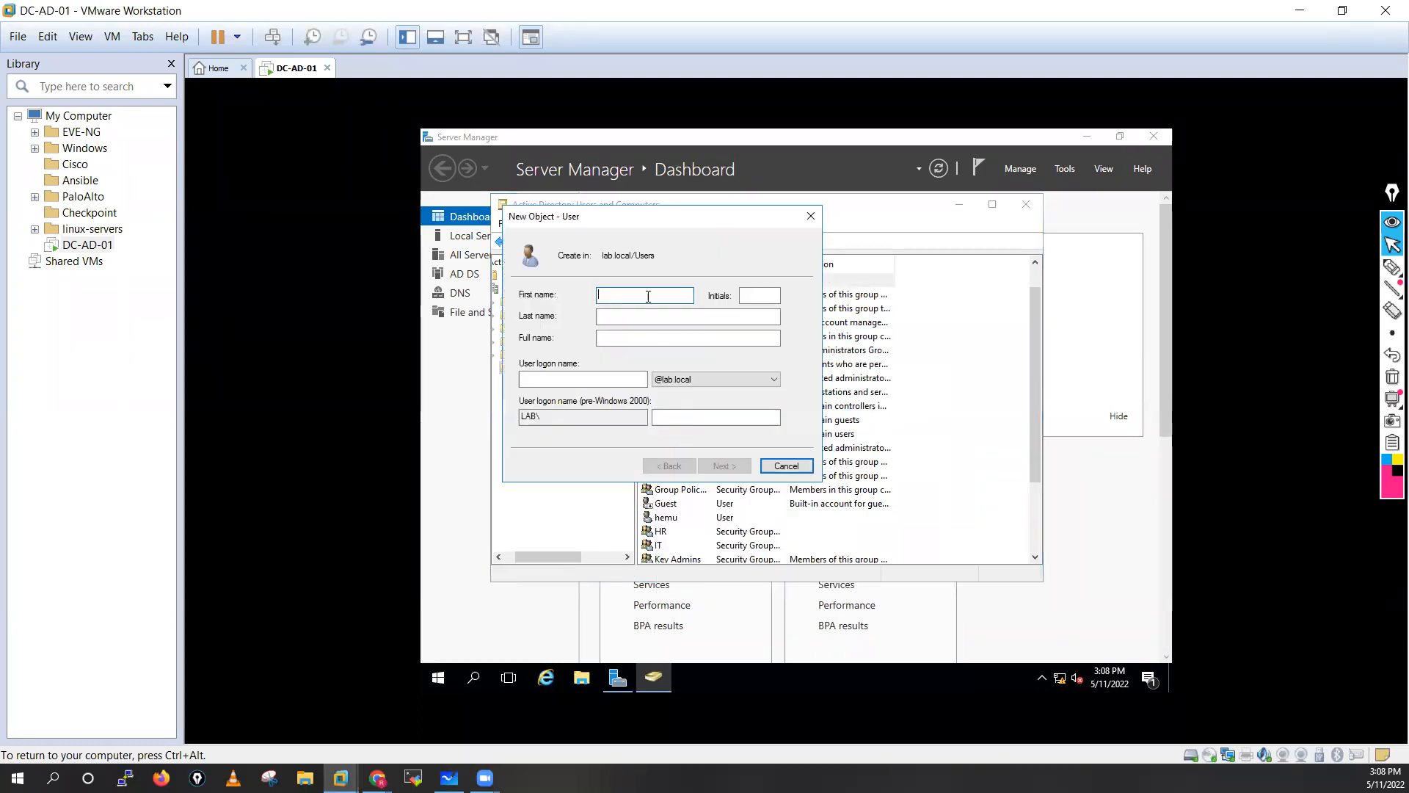
left_click(629, 318)
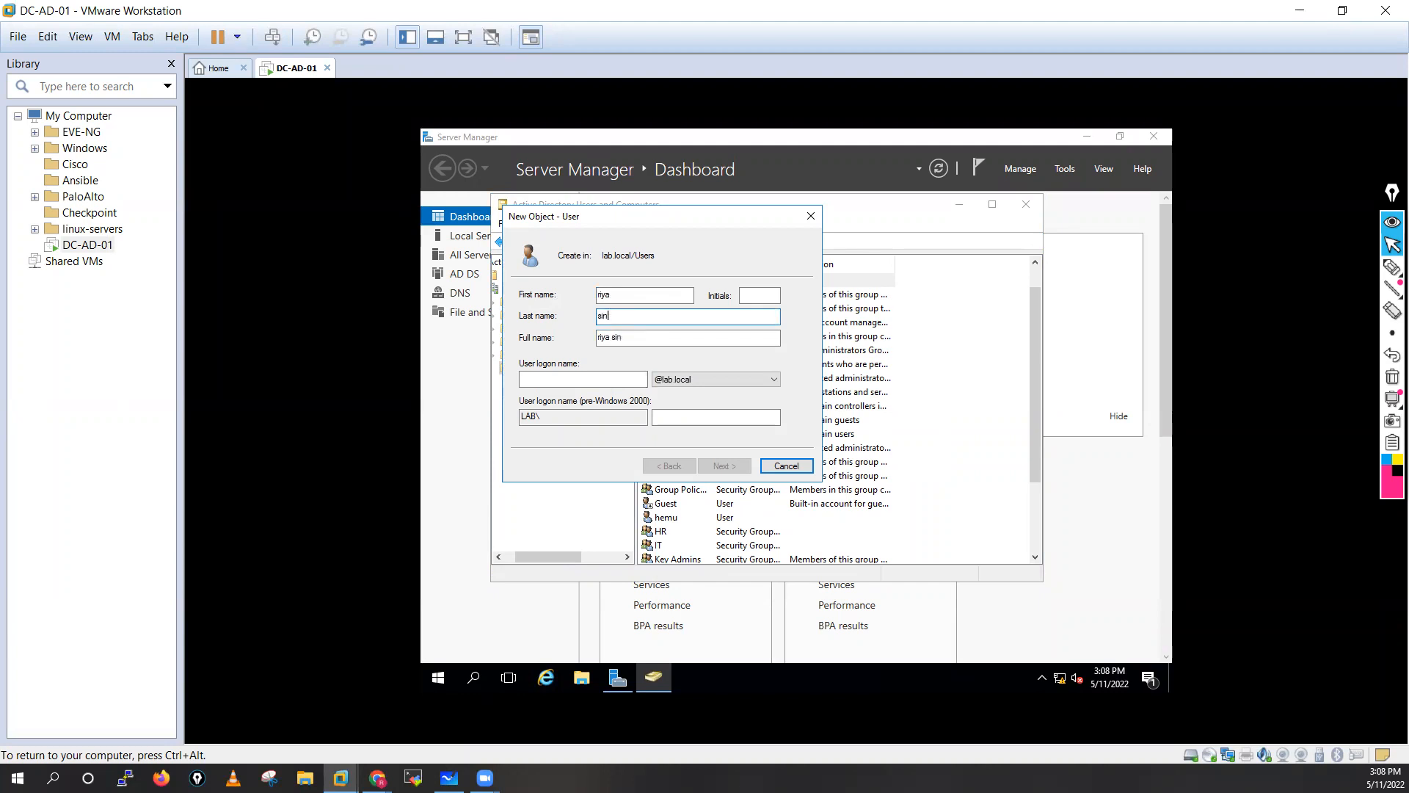
left_click(579, 379)
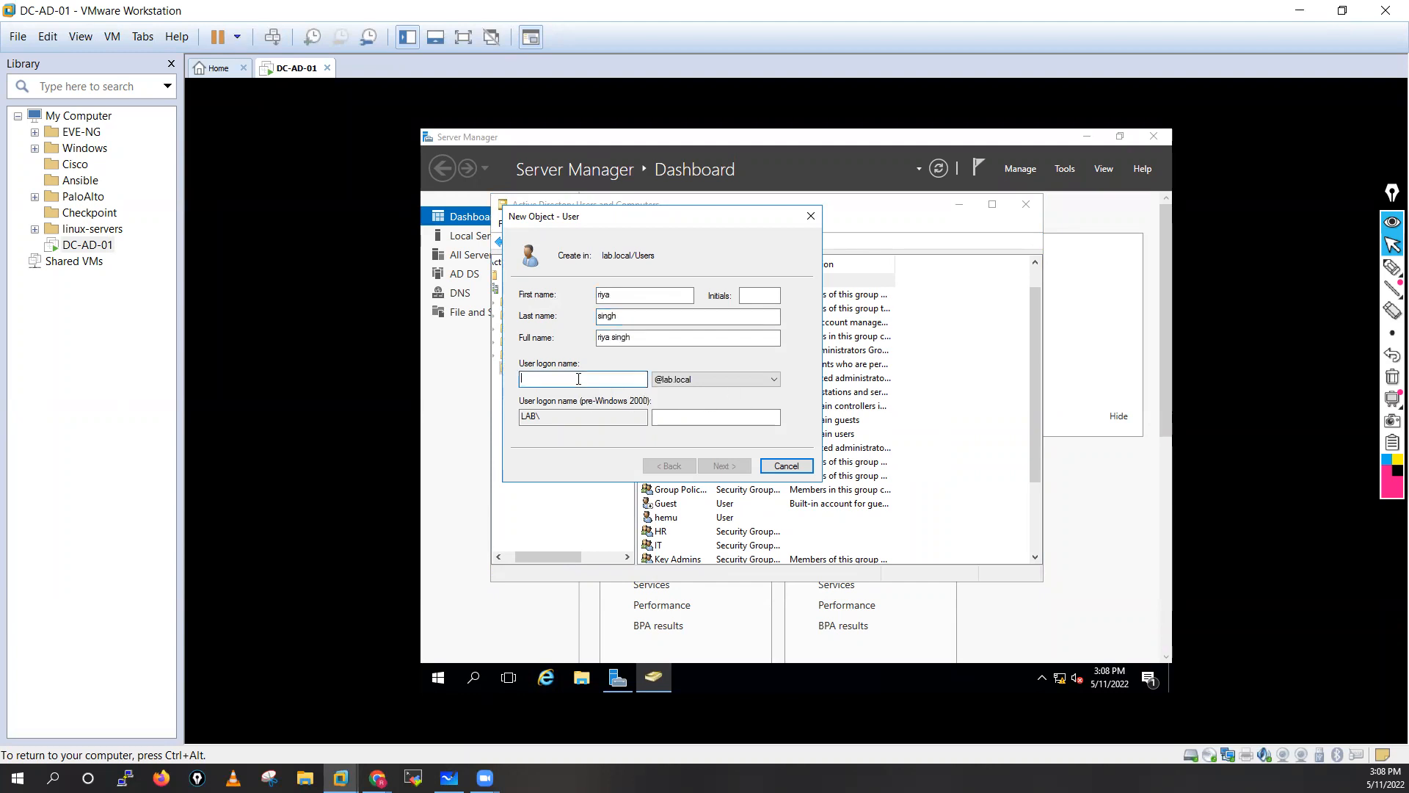
type("riya")
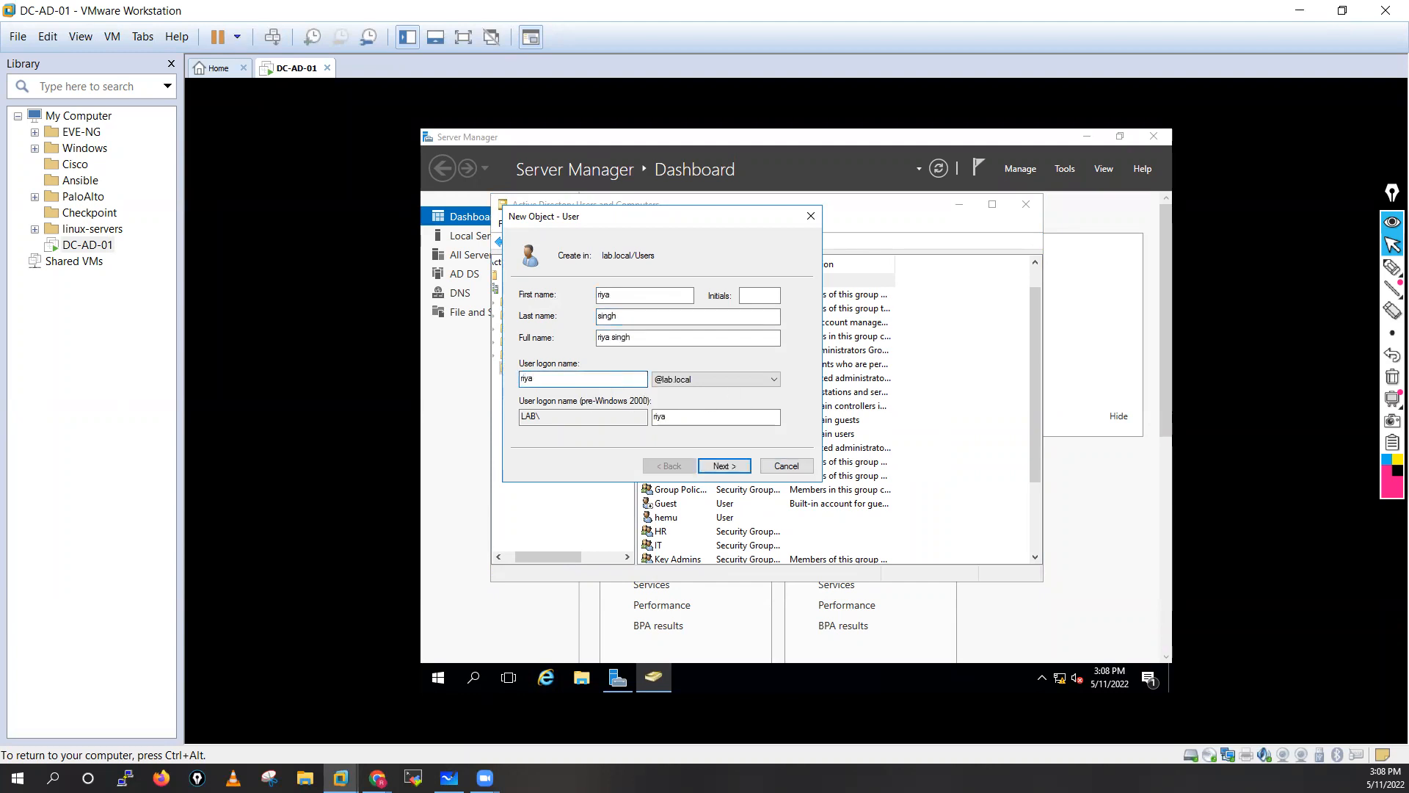
left_click(732, 464)
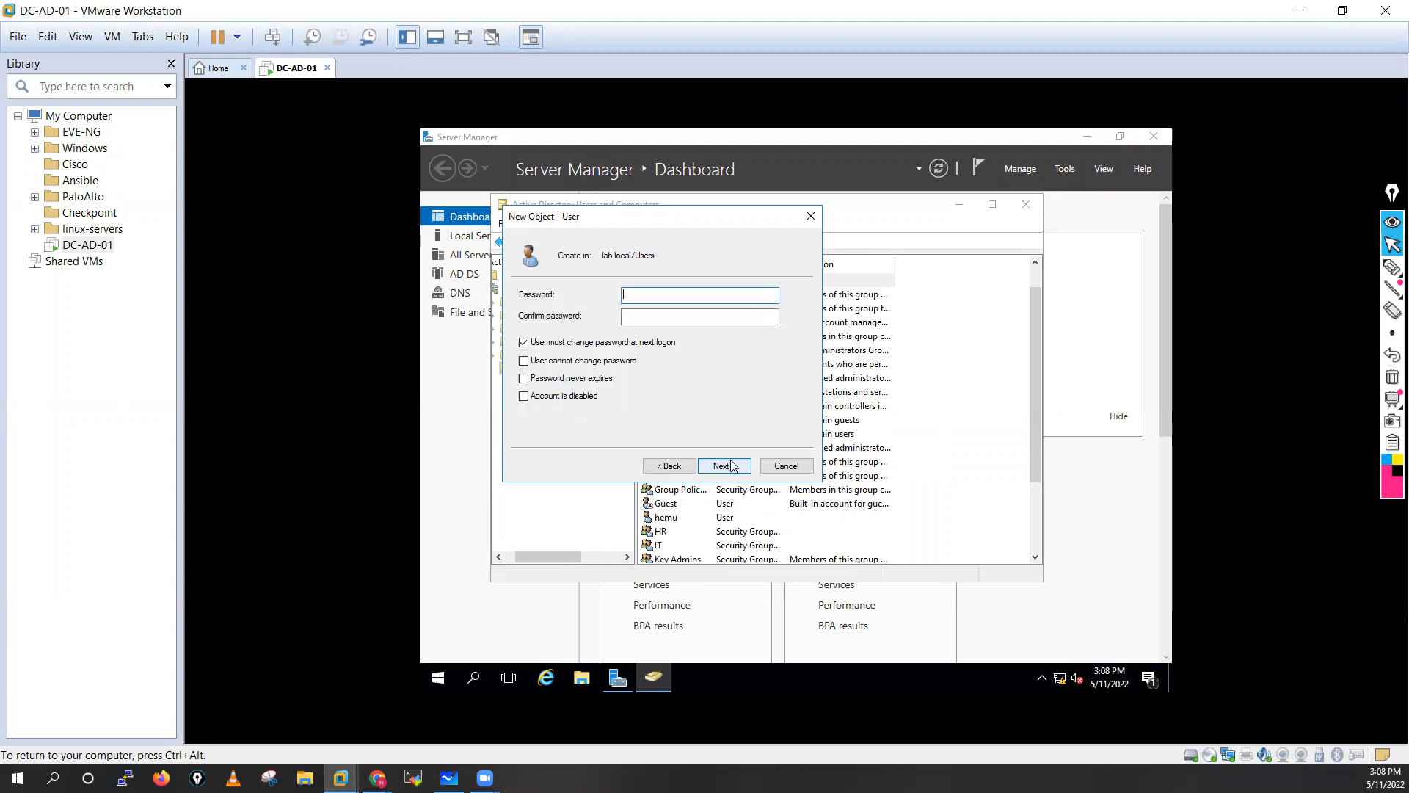
Tick Password never expires, enter and confirm the password, and finish the account.
left_click(524, 379)
left_click(632, 296)
left_click(635, 311)
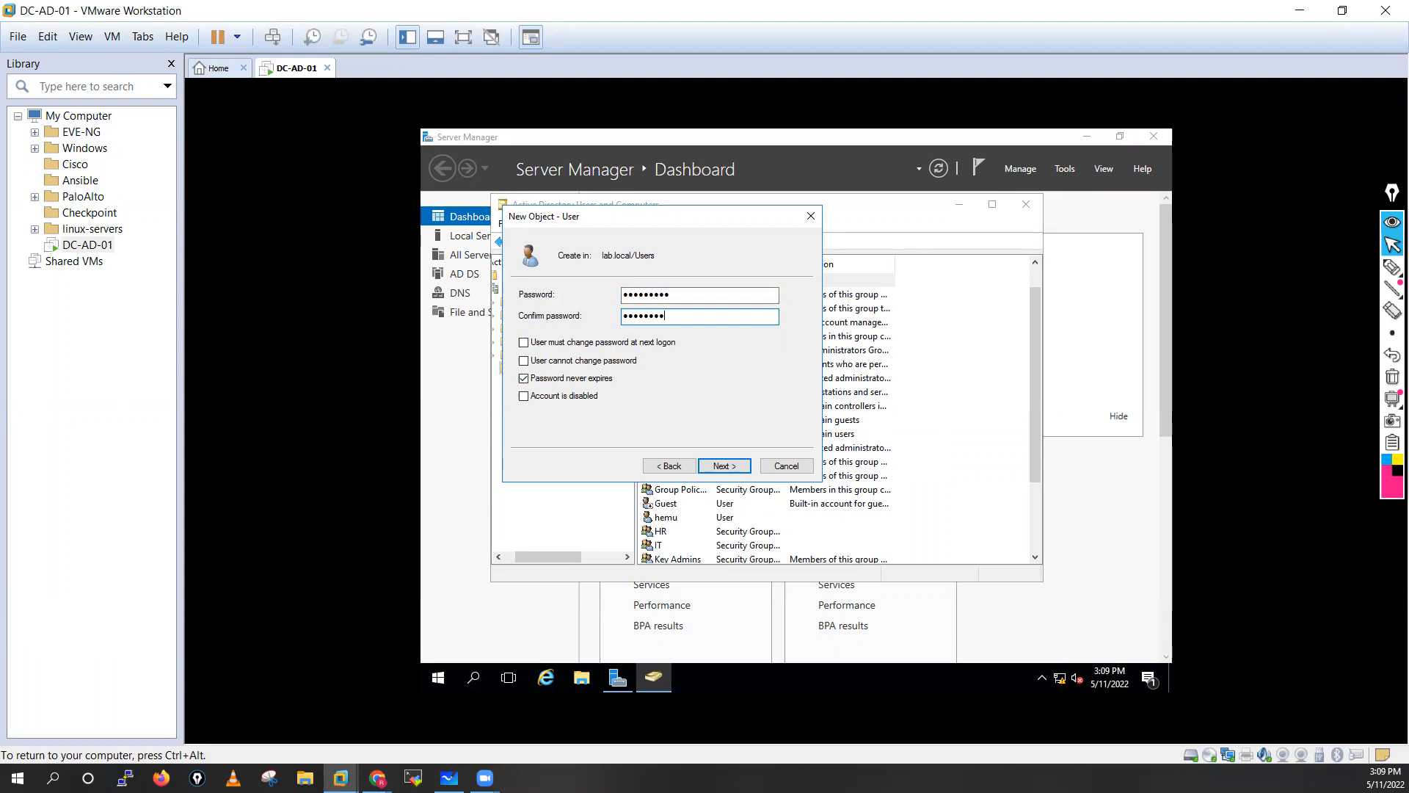
left_click(723, 465)
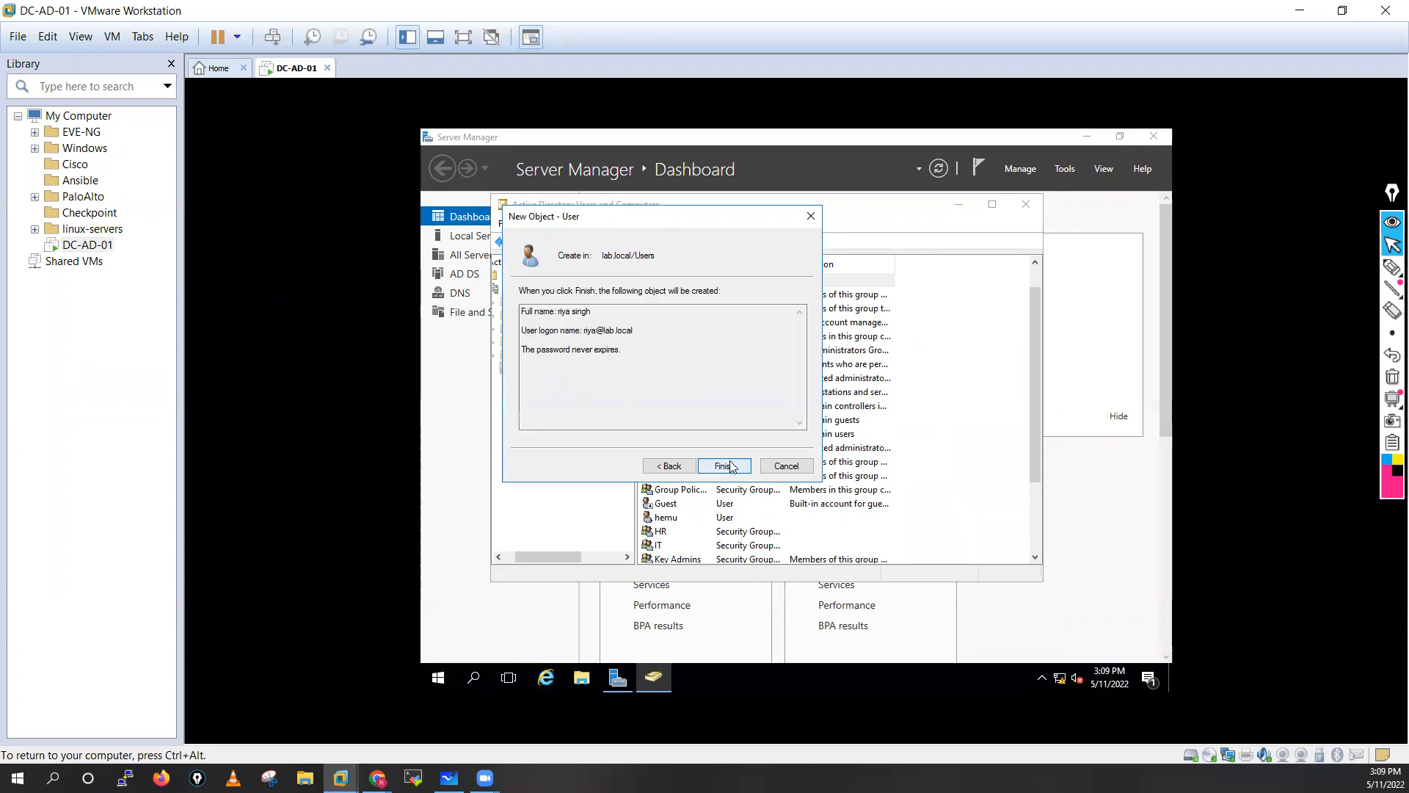
left_click(734, 467)
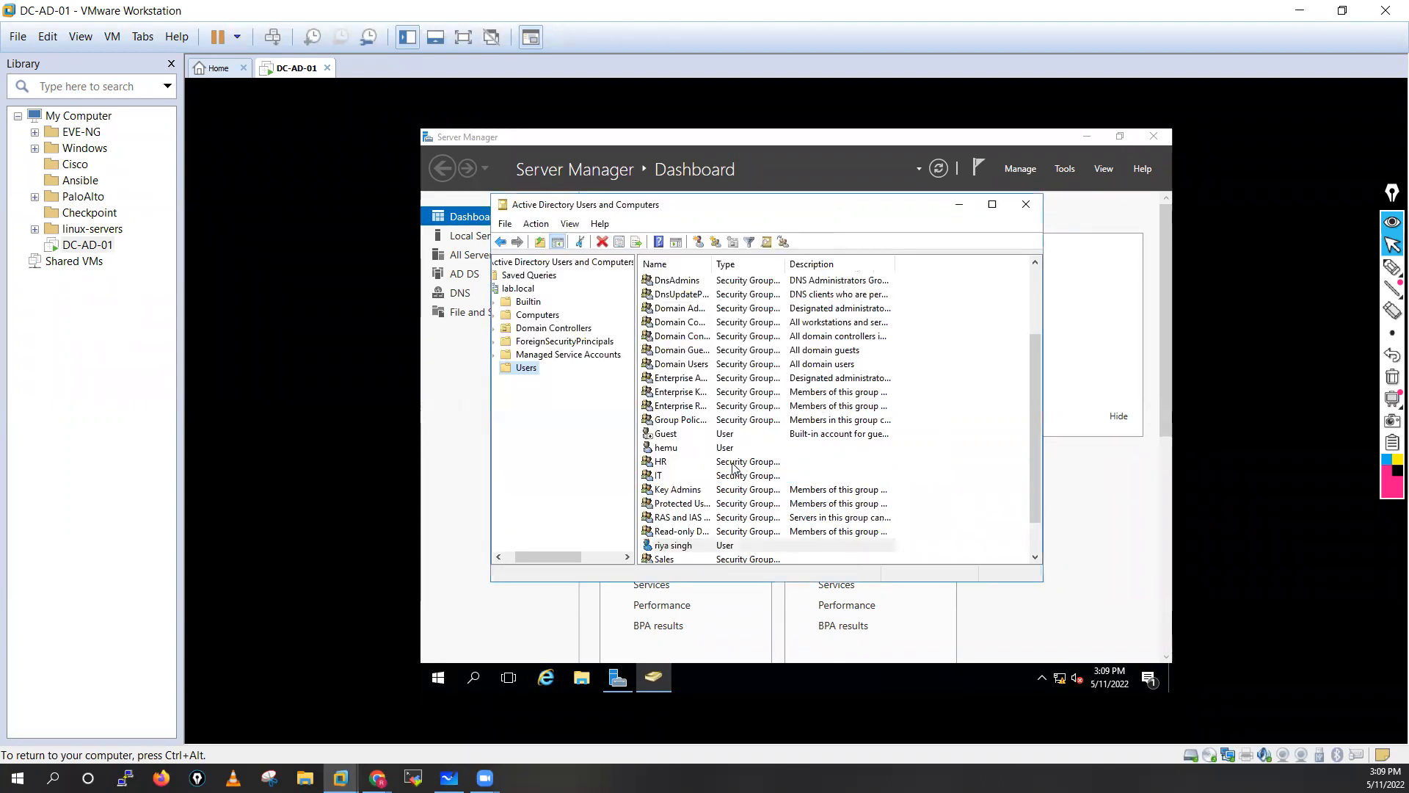
Add the new user to the Sales group.
right_click(706, 543)
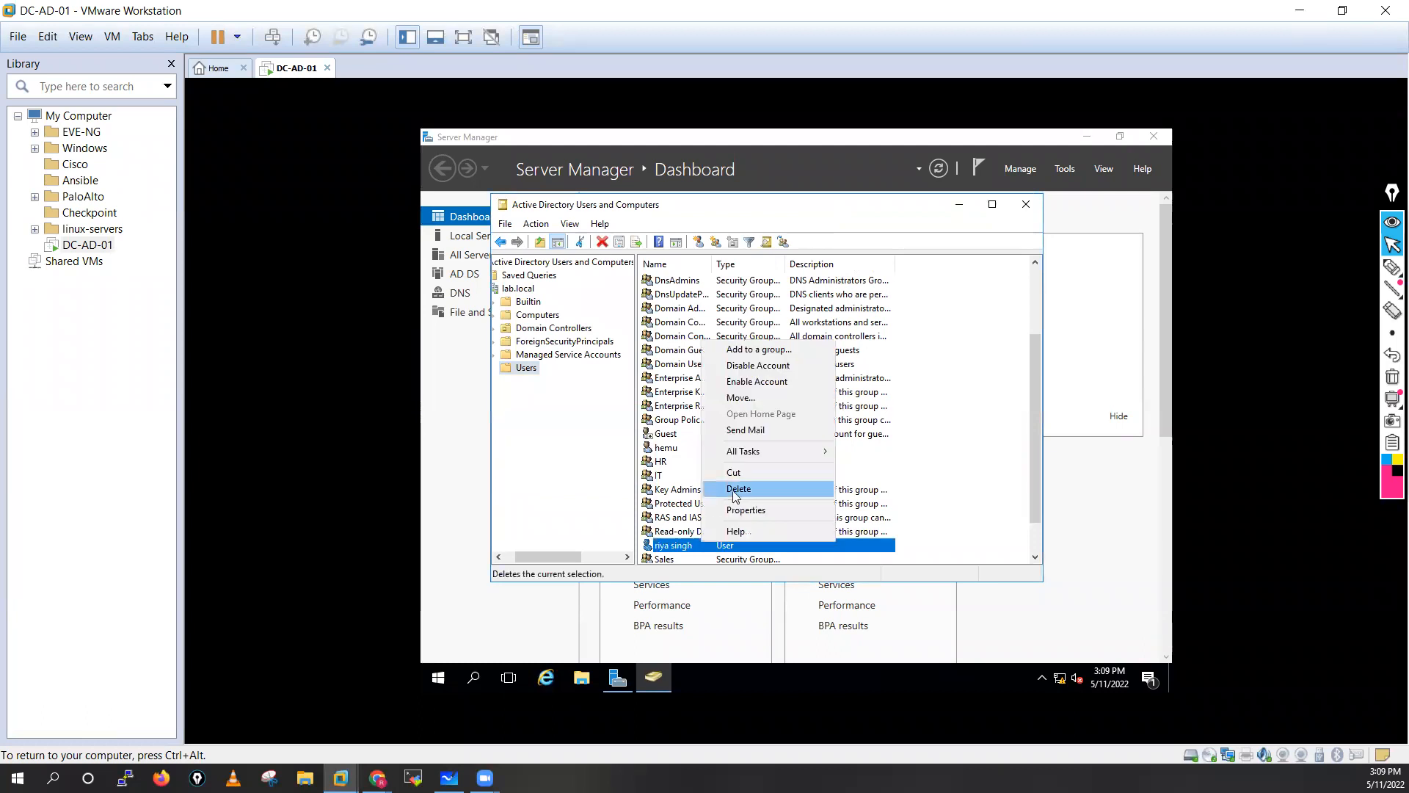
left_click(739, 355)
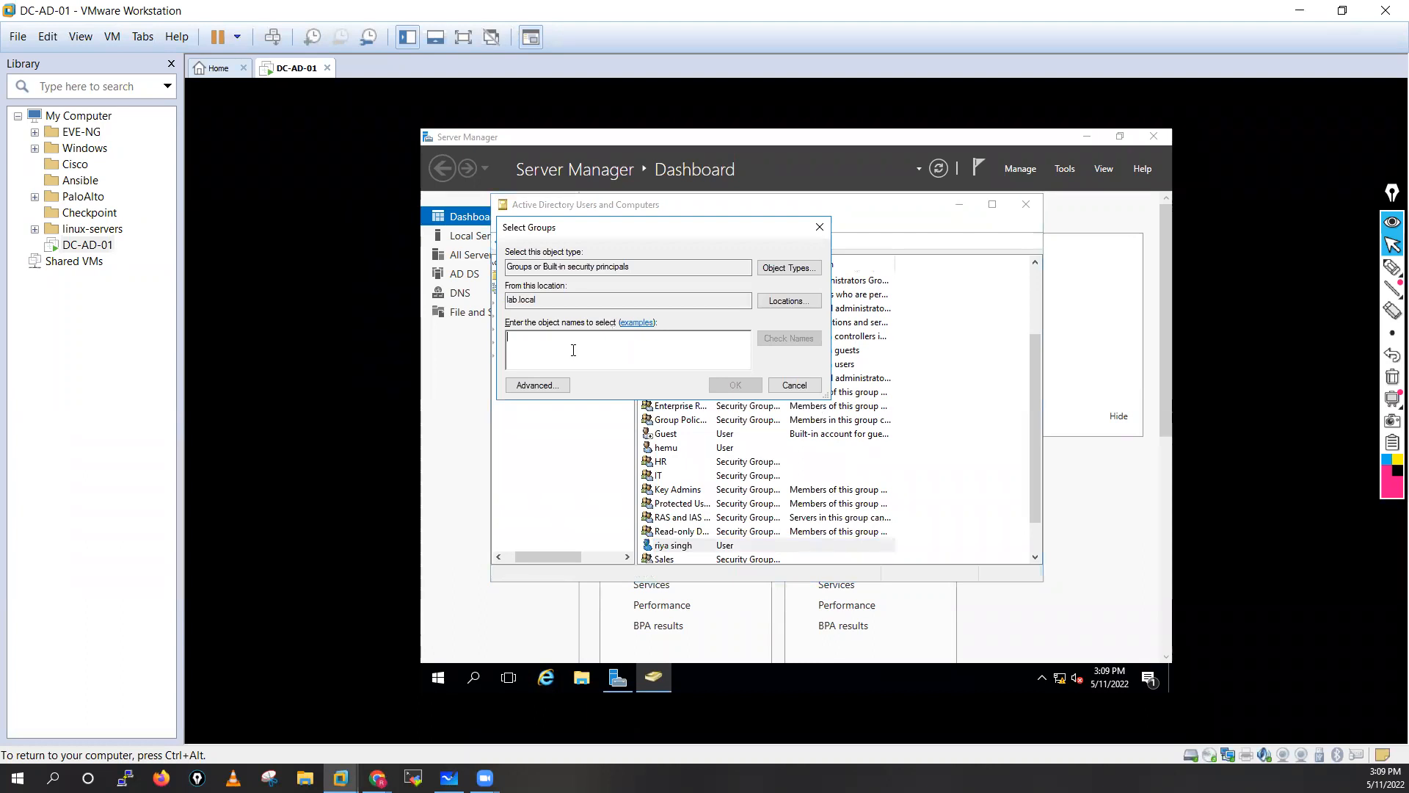
type("Sales")
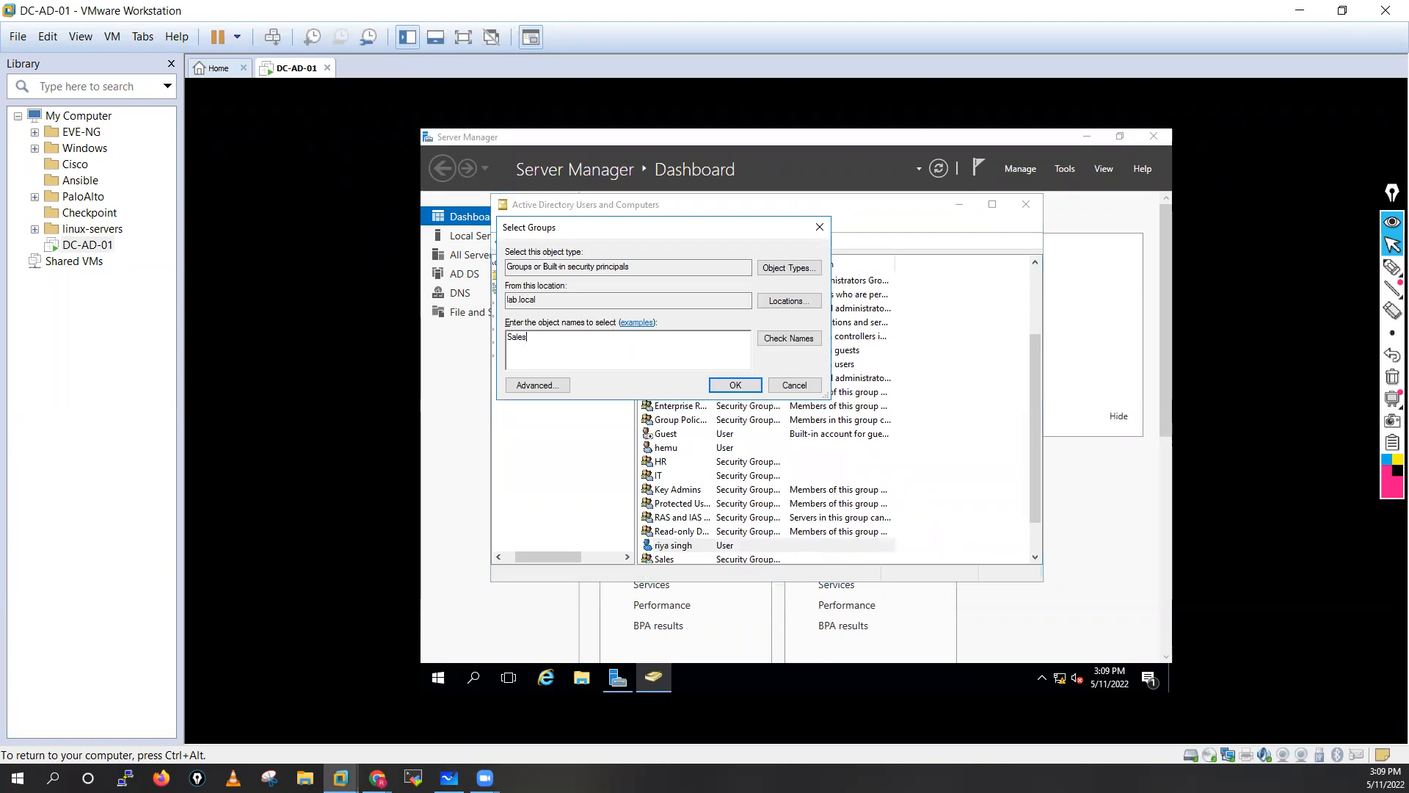
left_click(734, 384)
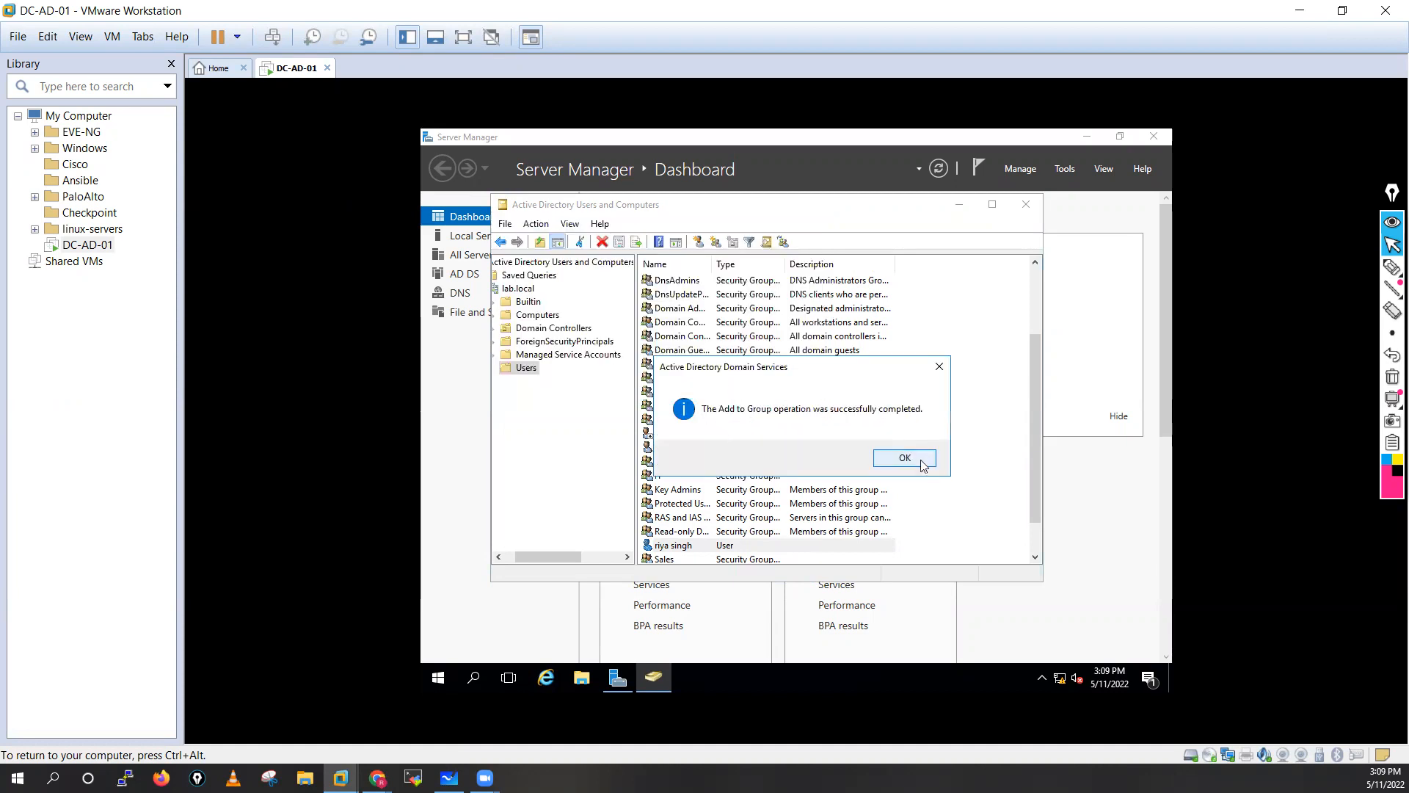
left_click(911, 457)
Start a fifth new user with the user's first, last and logon names.
right_click(528, 371)
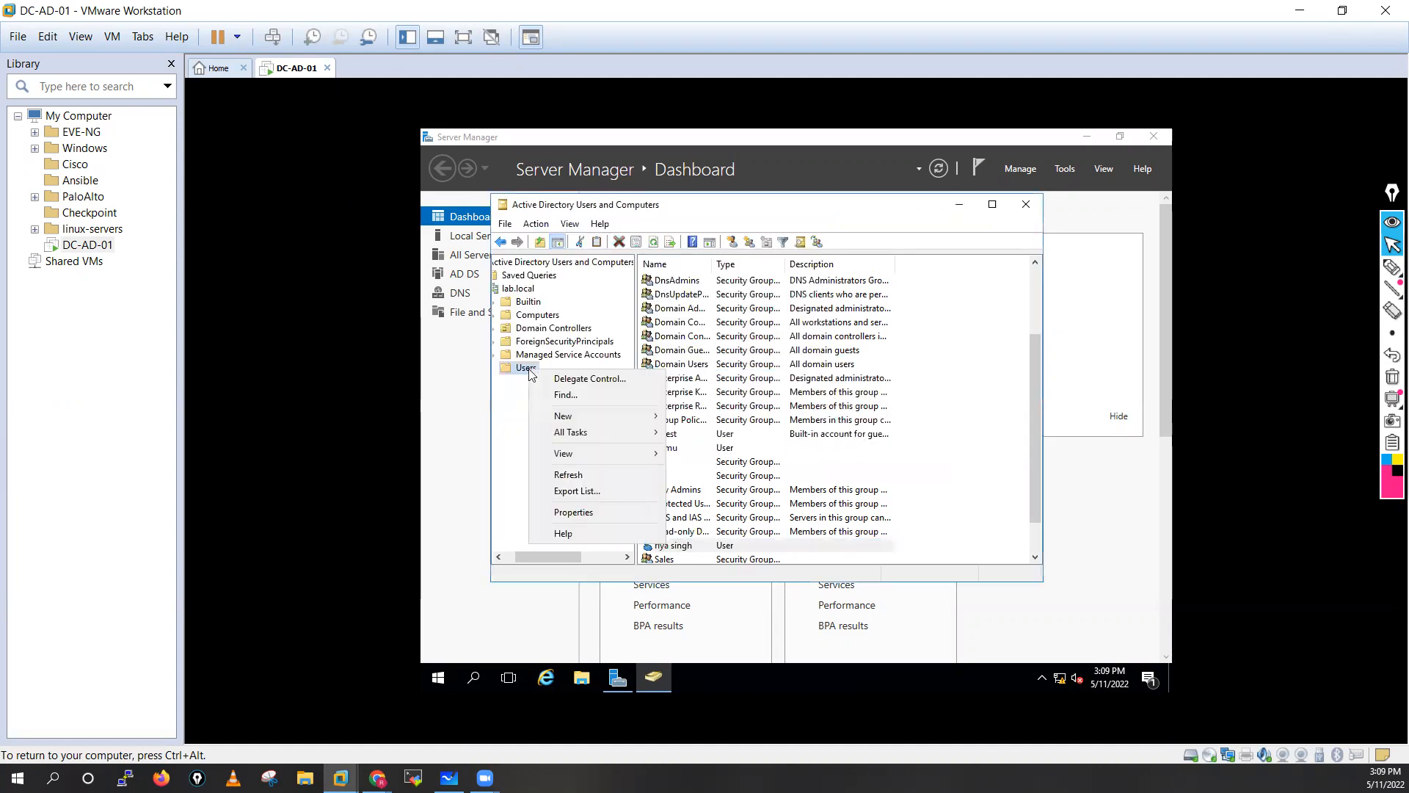
left_click(569, 417)
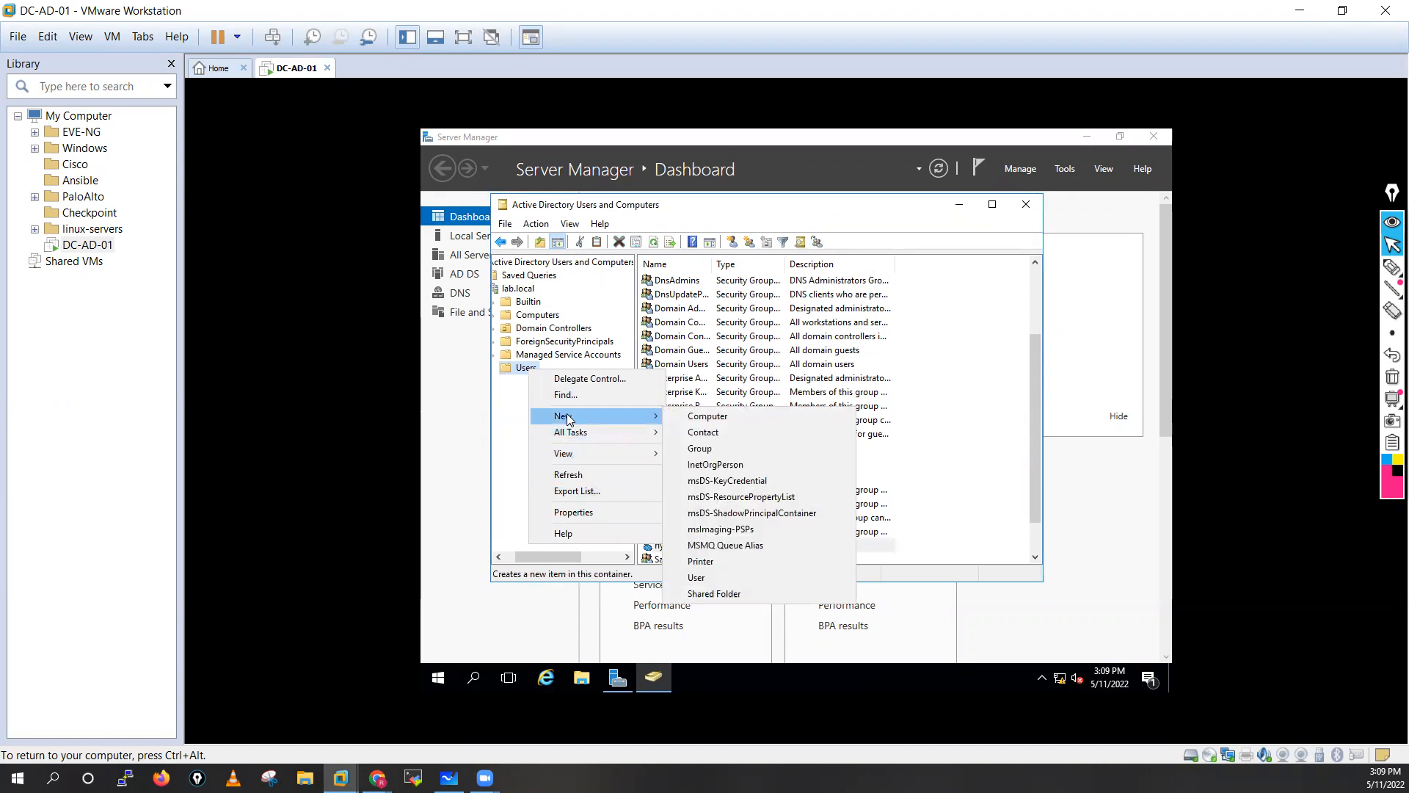
left_click(711, 577)
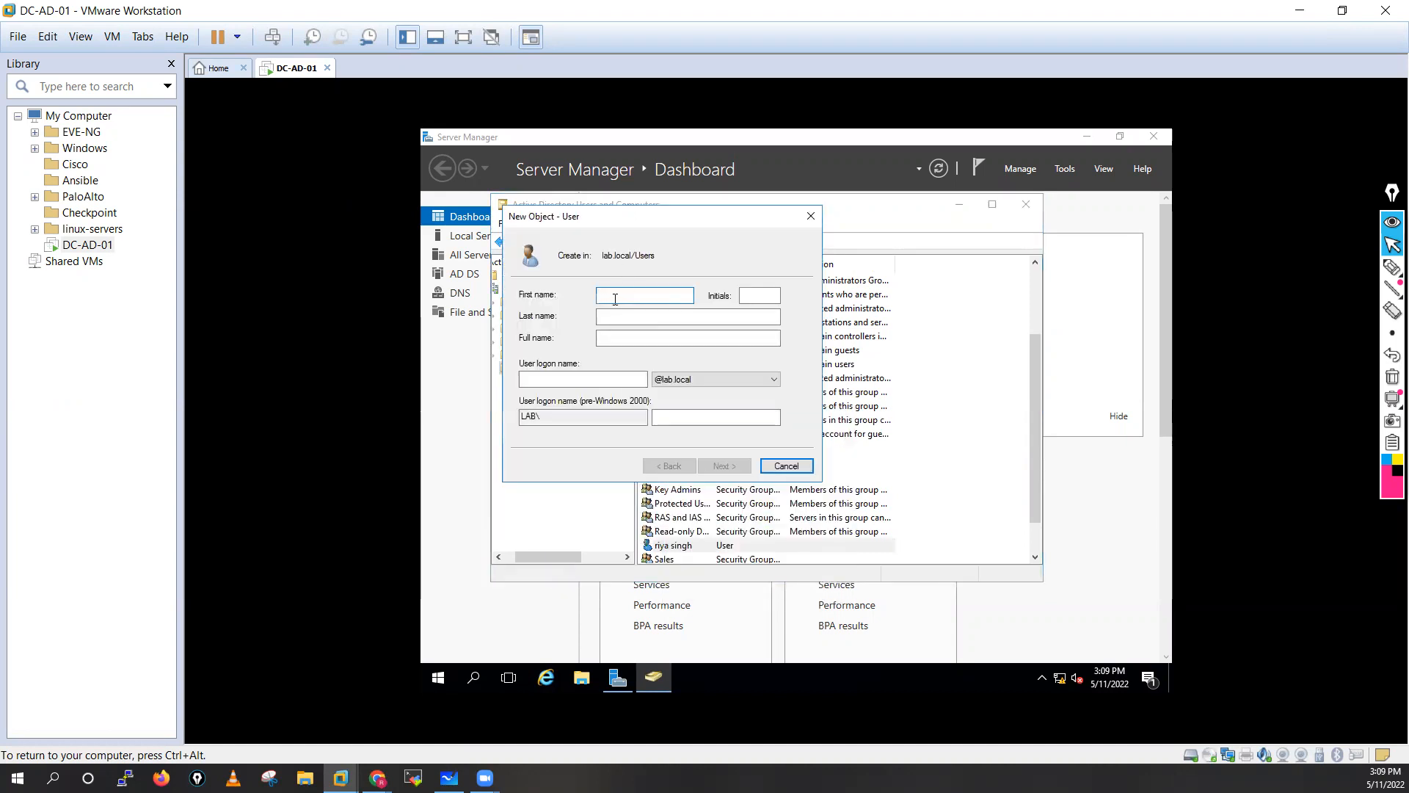
left_click(647, 316)
left_click(574, 380)
type("kuna")
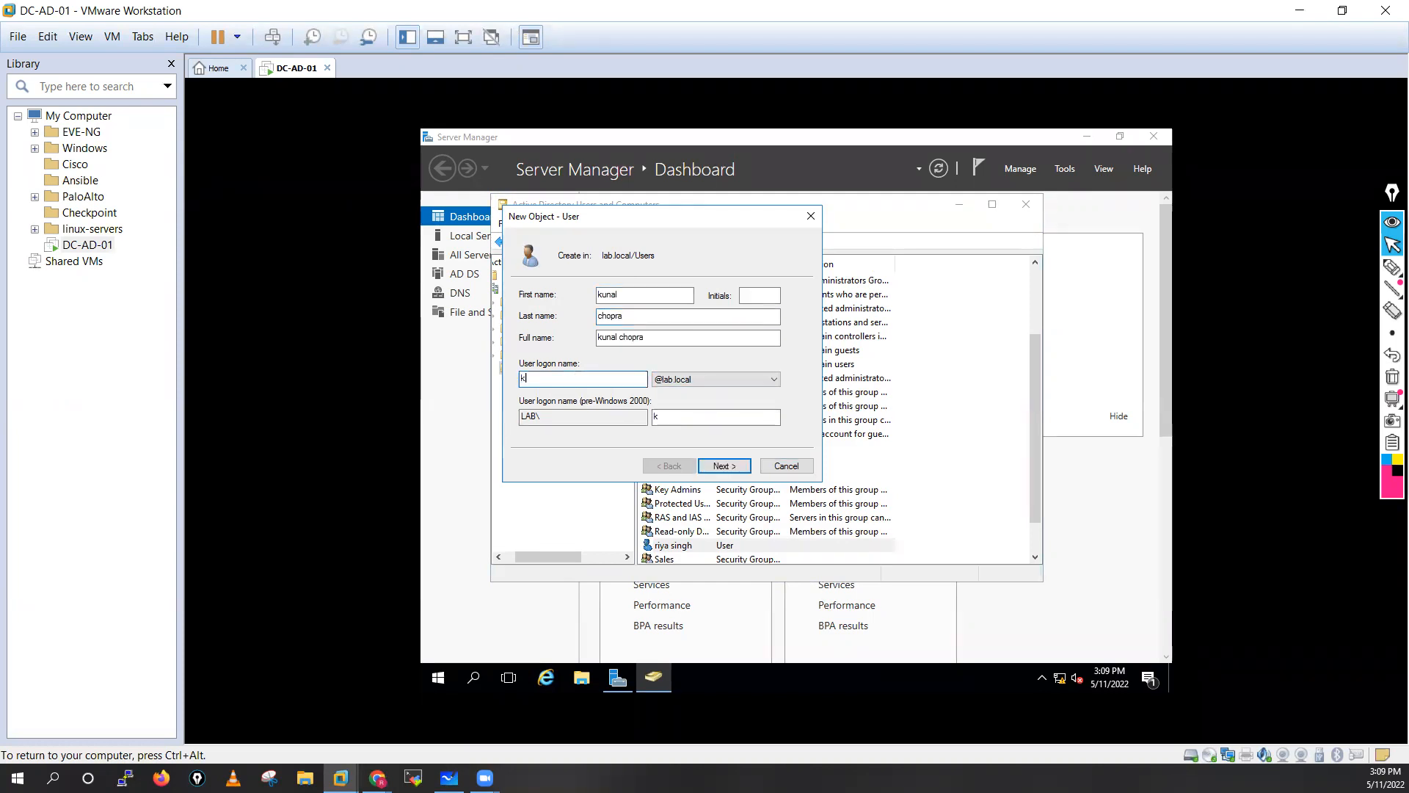
type("l")
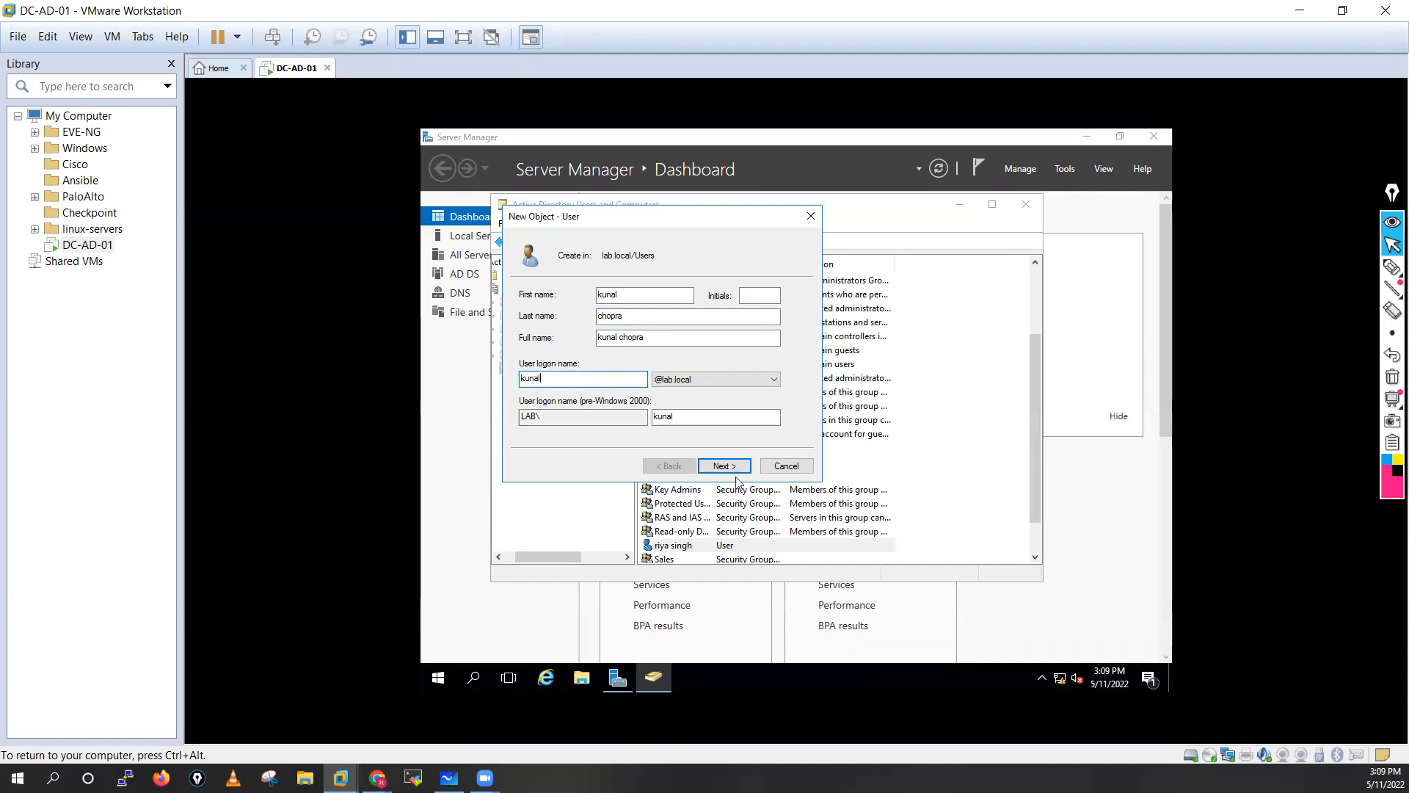
left_click(724, 466)
Untick must-change-password, tick never expires, type and confirm the password, and finish.
left_click(581, 343)
left_click(602, 378)
left_click(656, 292)
type("P")
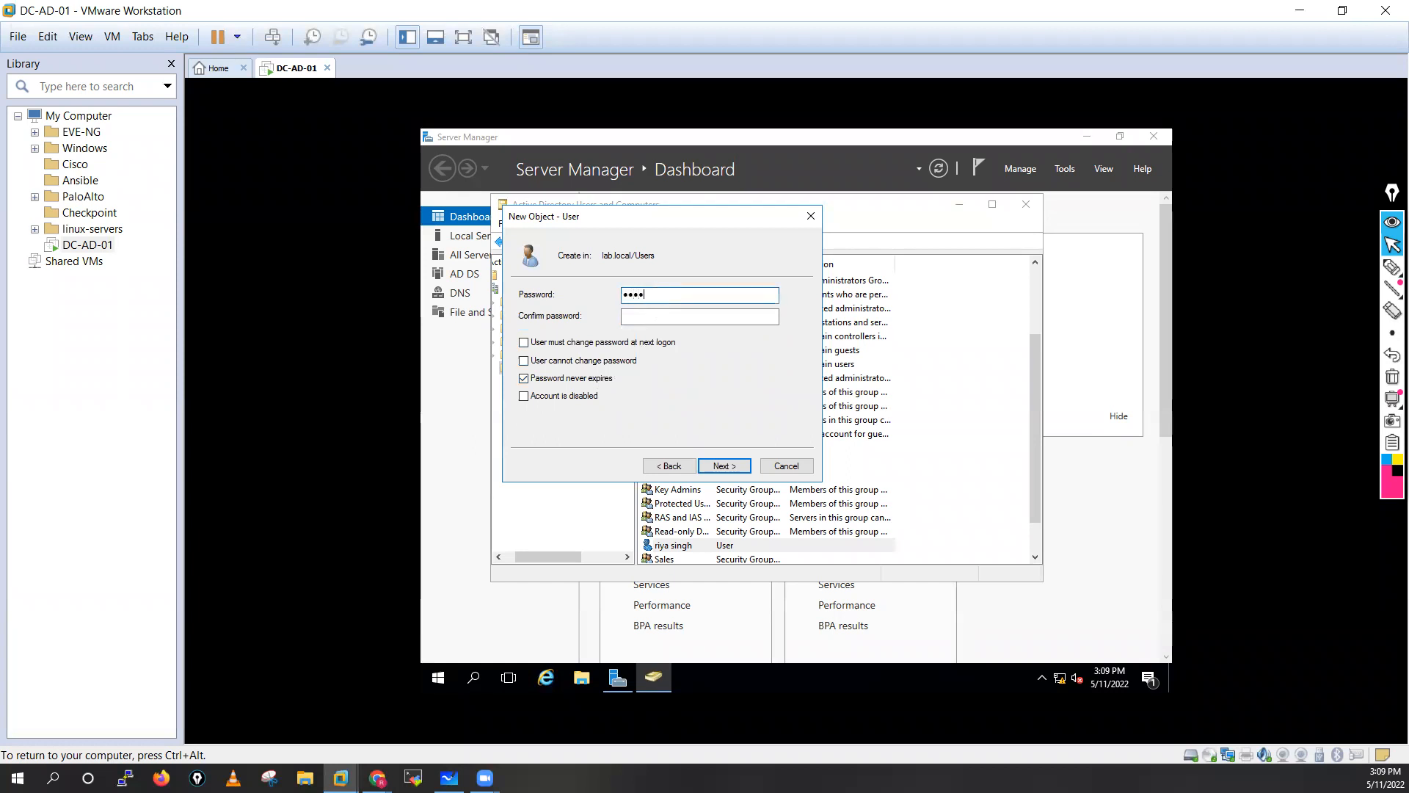
type("1")
left_click(663, 317)
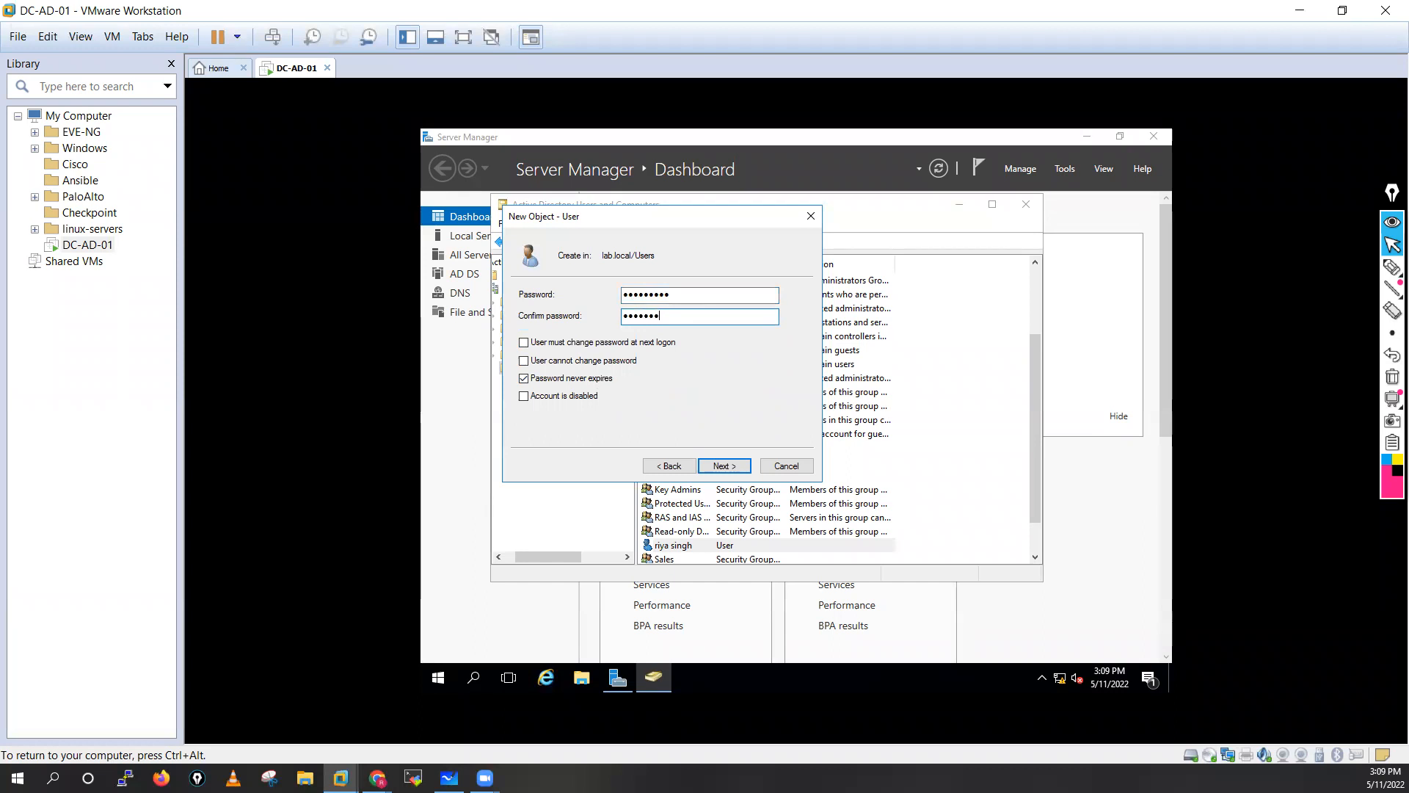
type("P@ssw0rd1")
left_click(724, 466)
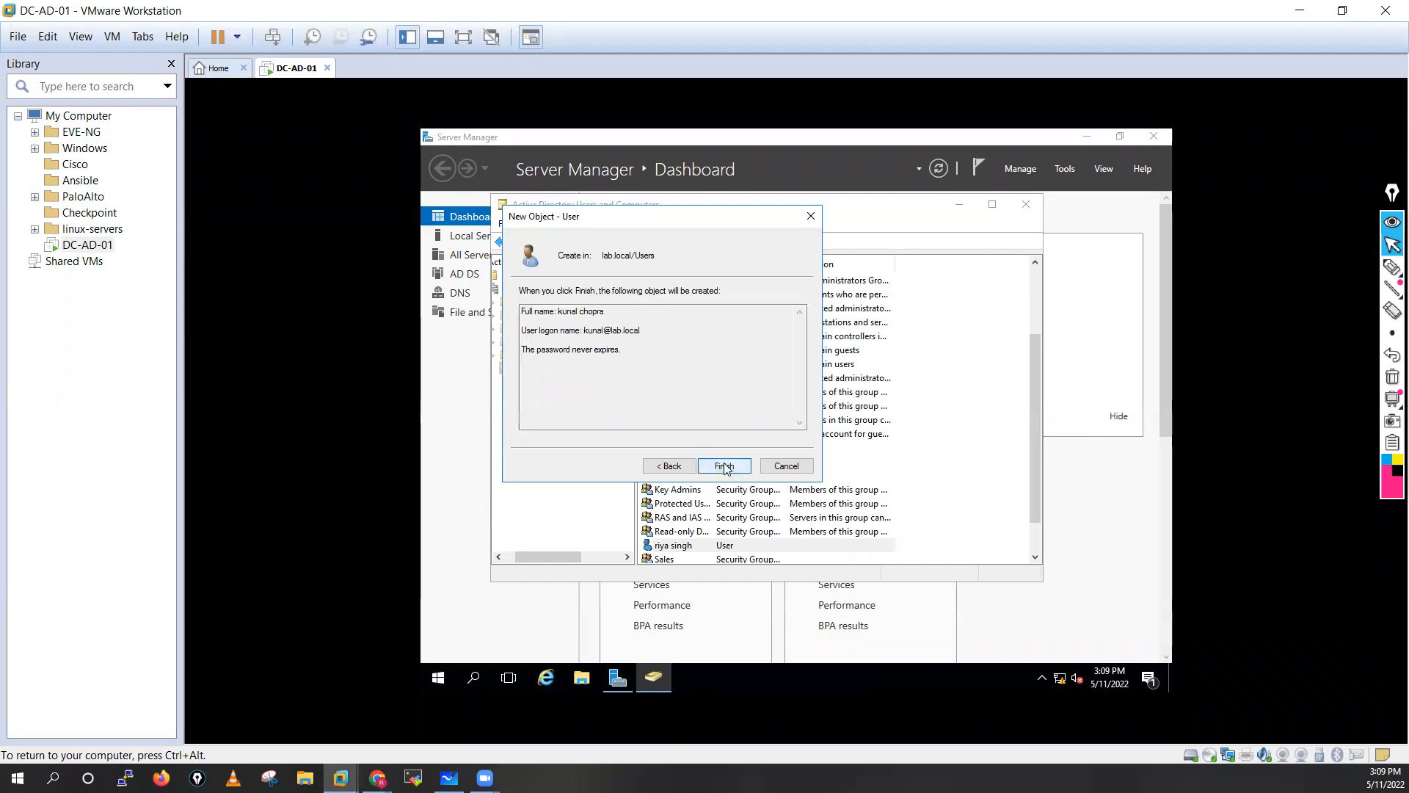
left_click(724, 467)
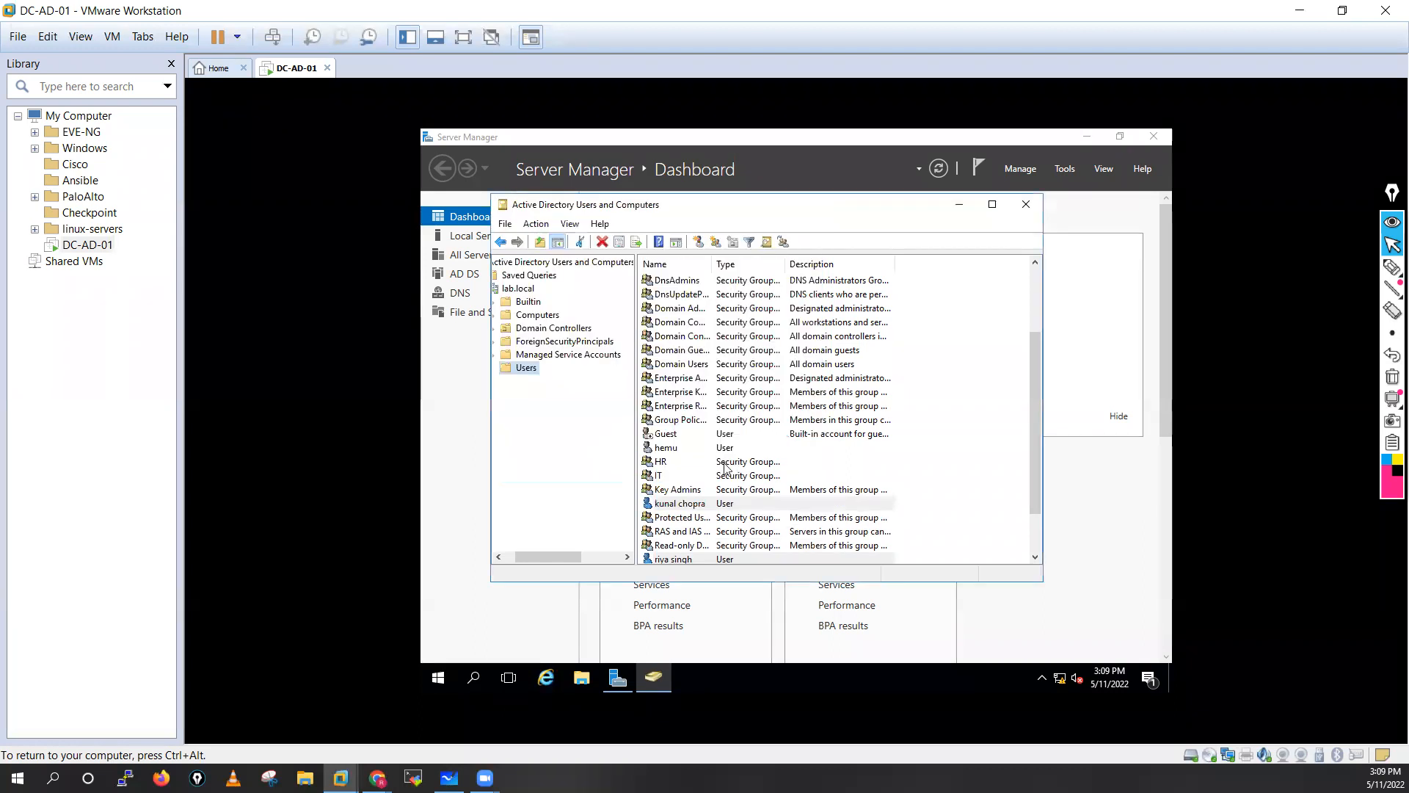
Add the new user to the Sales group, resolving the name from 'Sa'.
left_click(670, 504)
right_click(671, 504)
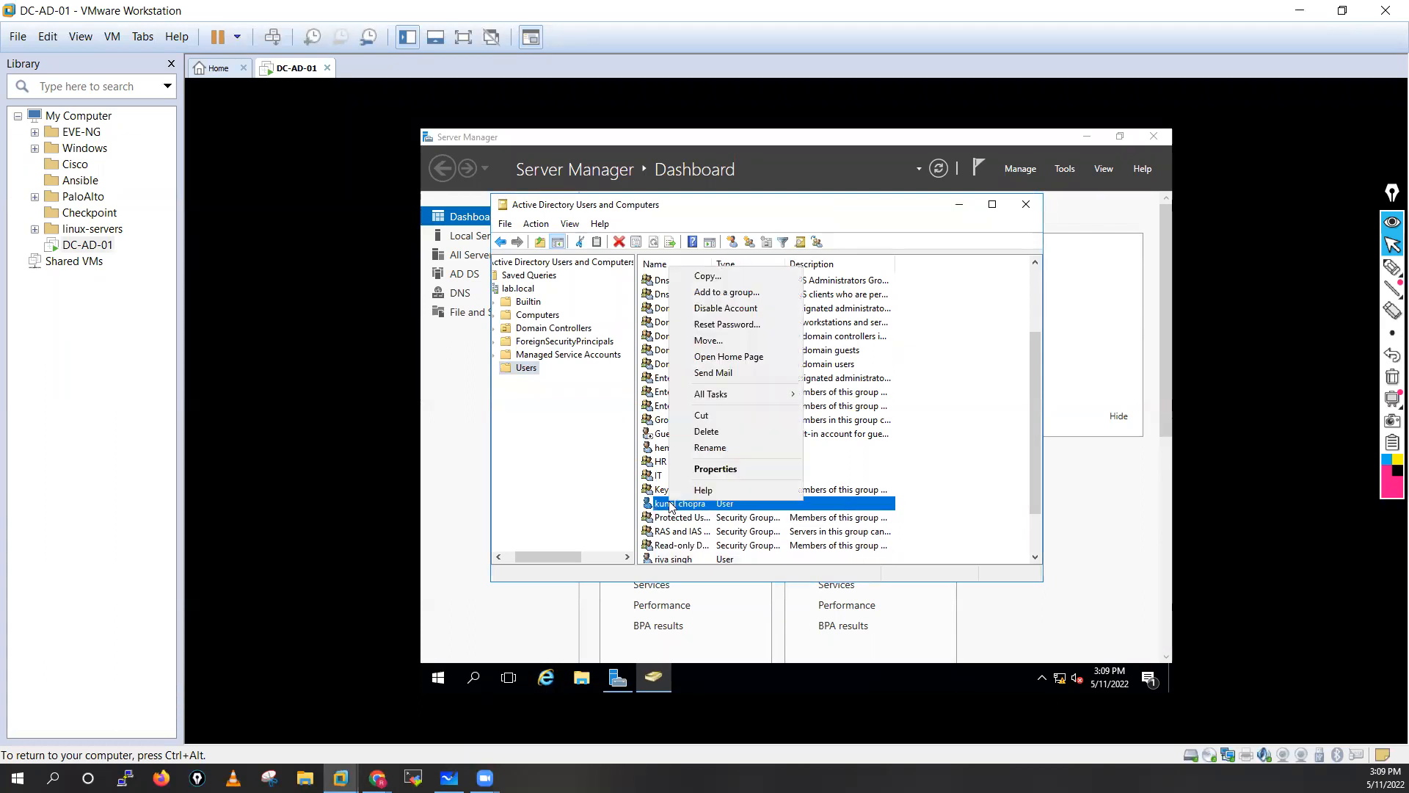
left_click(705, 293)
type("Sa")
left_click(800, 342)
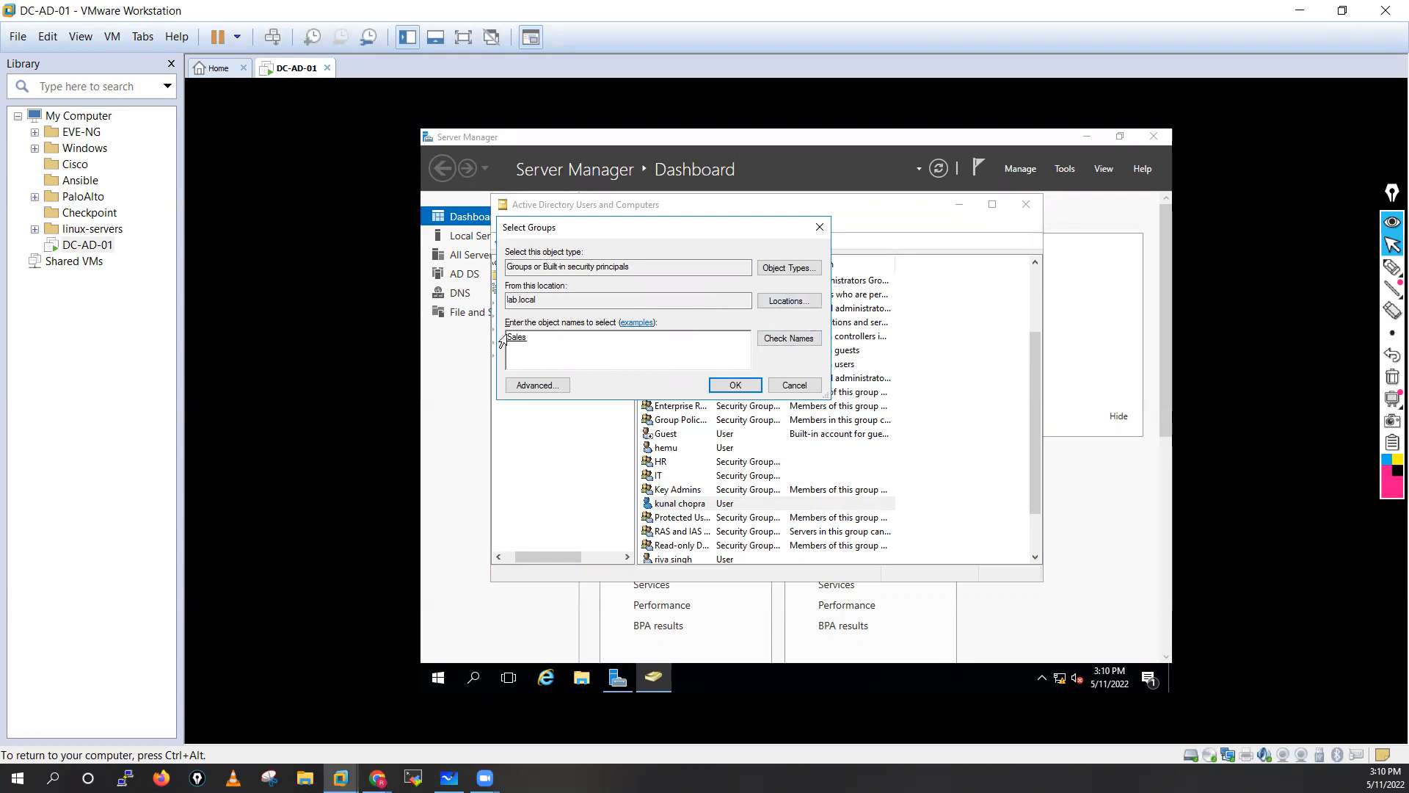
left_click(734, 385)
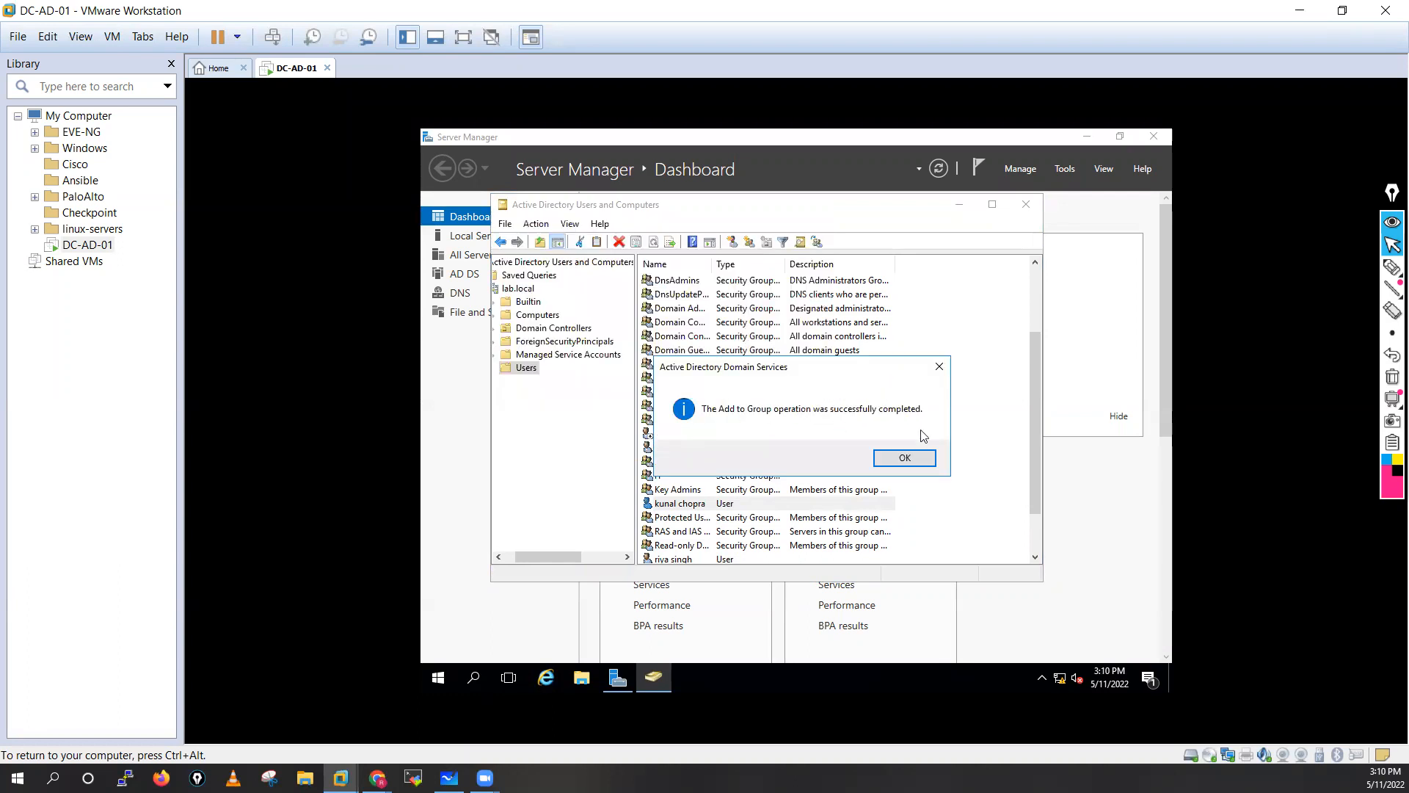
left_click(909, 458)
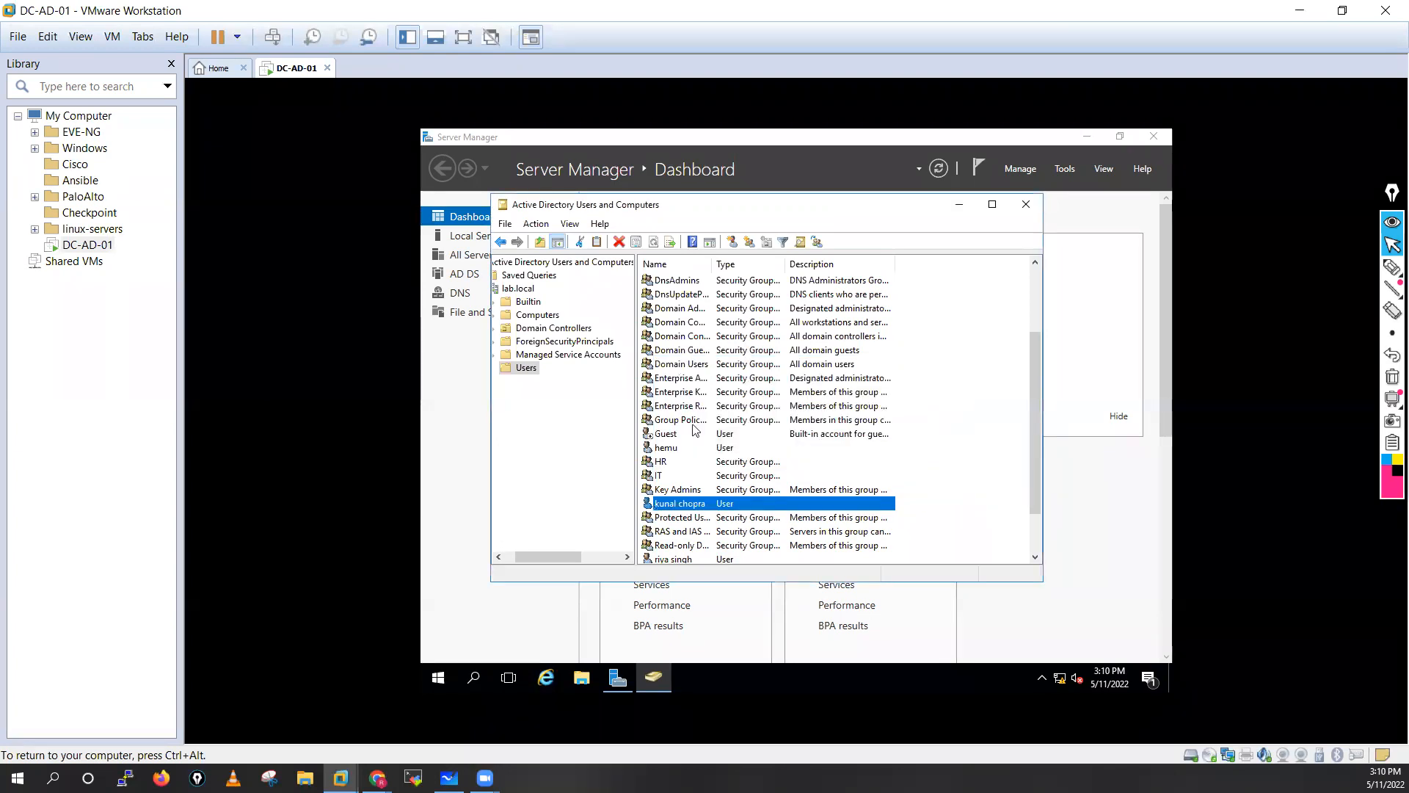
Start another new user, entering the user's first name and logon name.
right_click(524, 374)
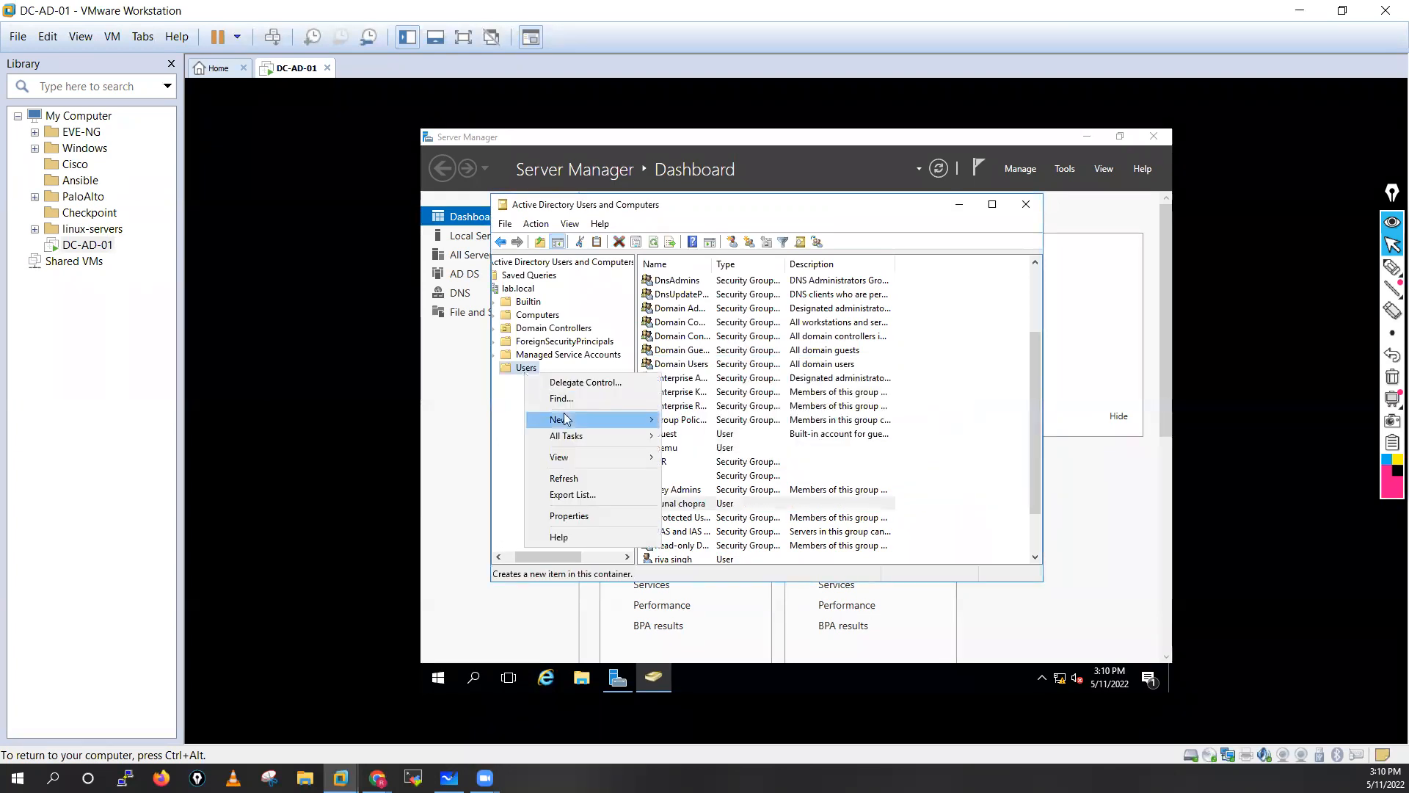
mouse_move(632, 420)
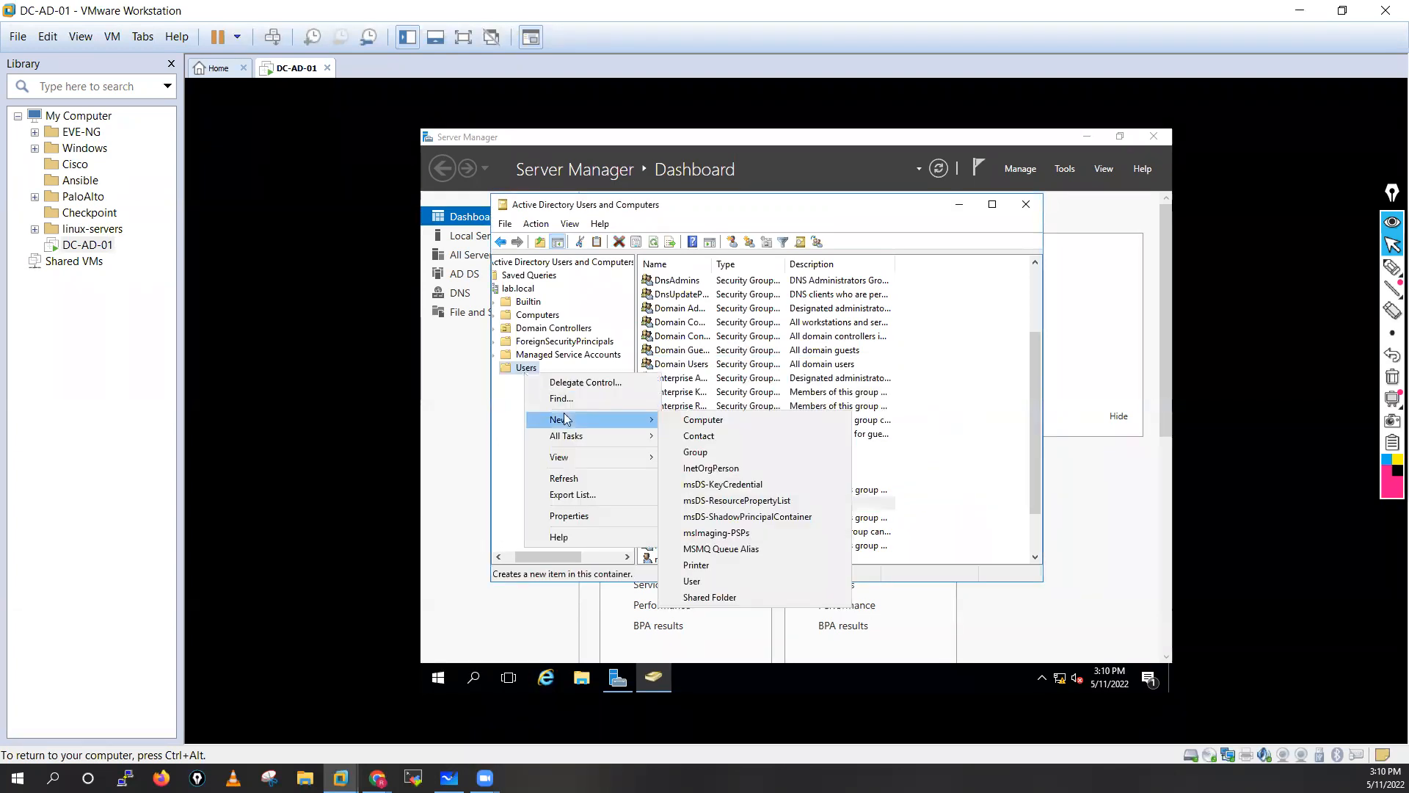
left_click(719, 582)
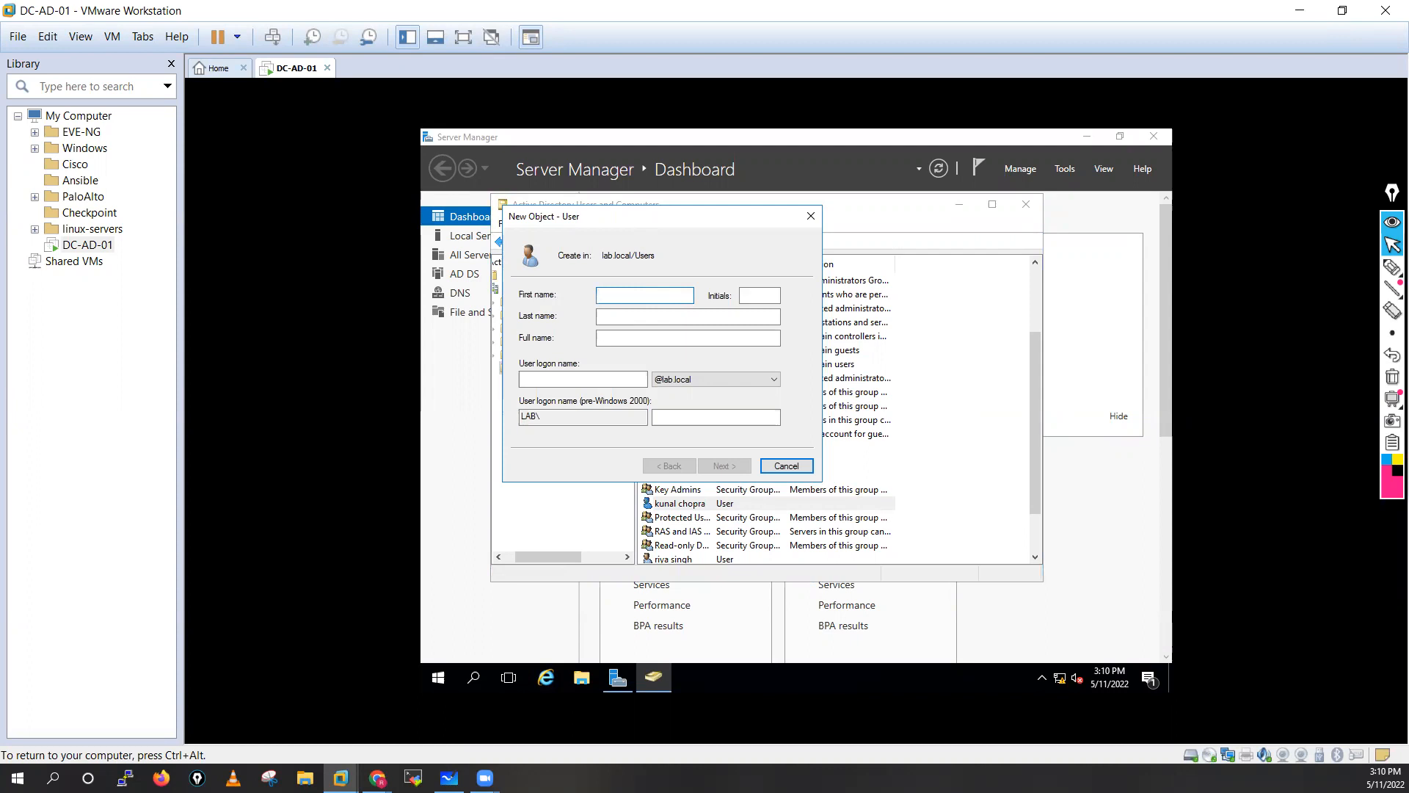
type("varsha")
left_click(647, 314)
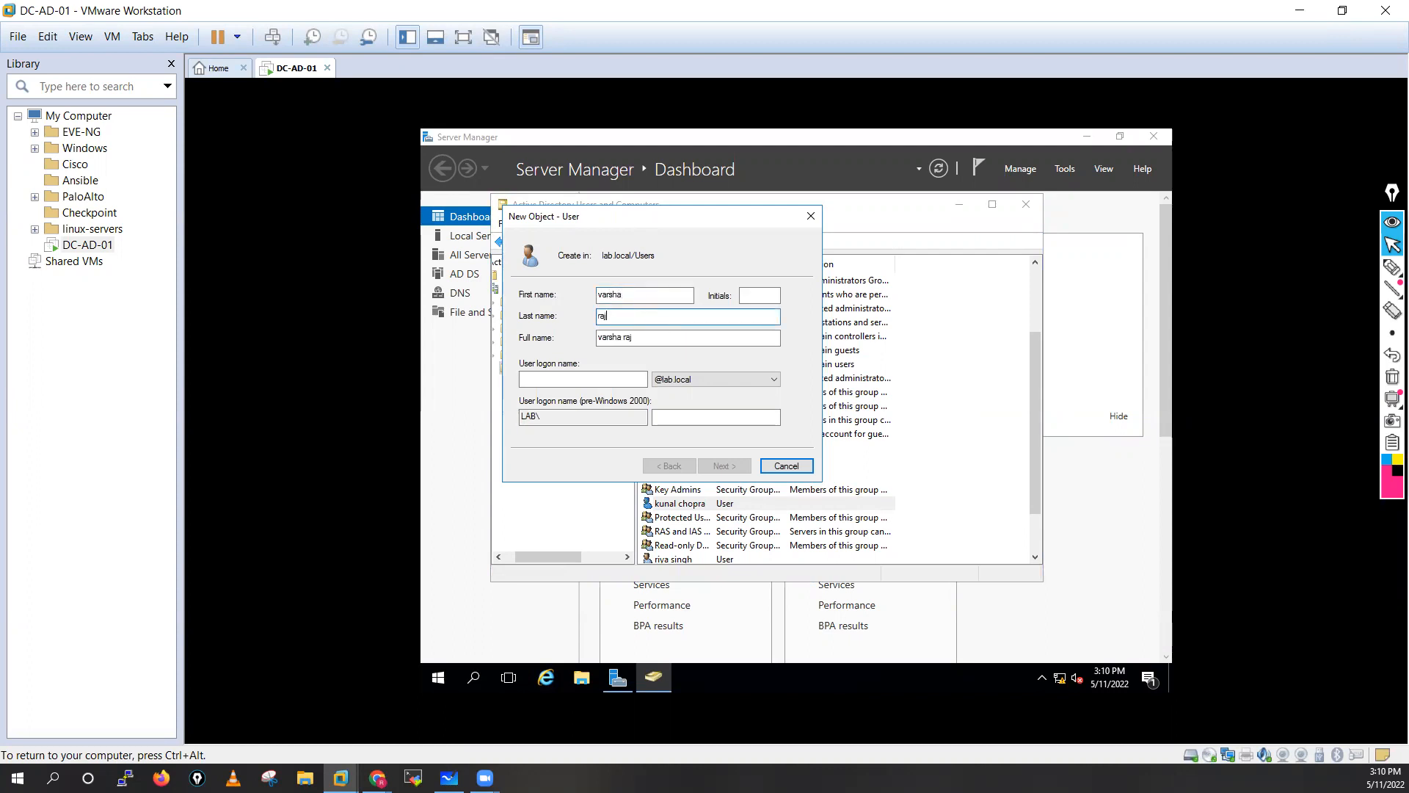
left_click(567, 380)
type("varsha")
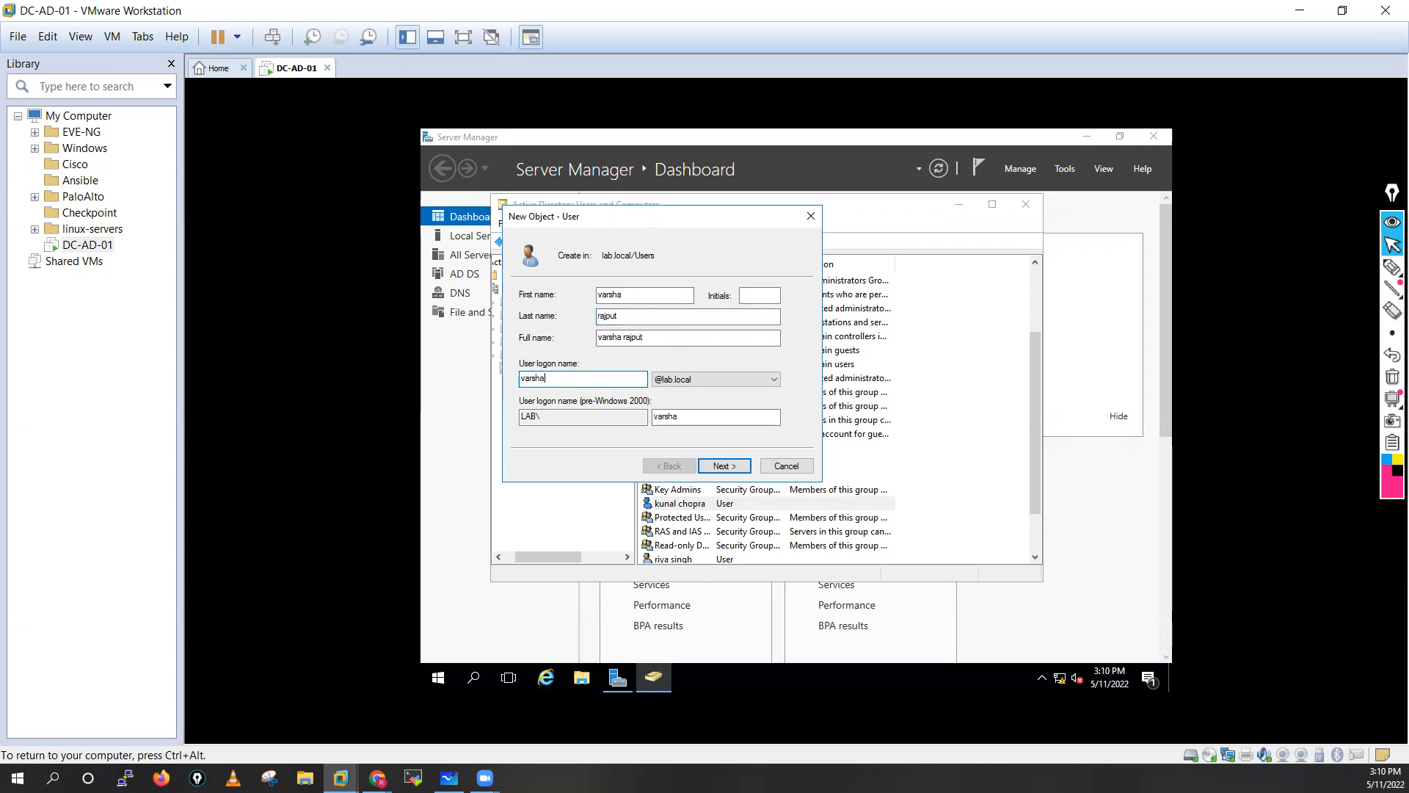
left_click(723, 466)
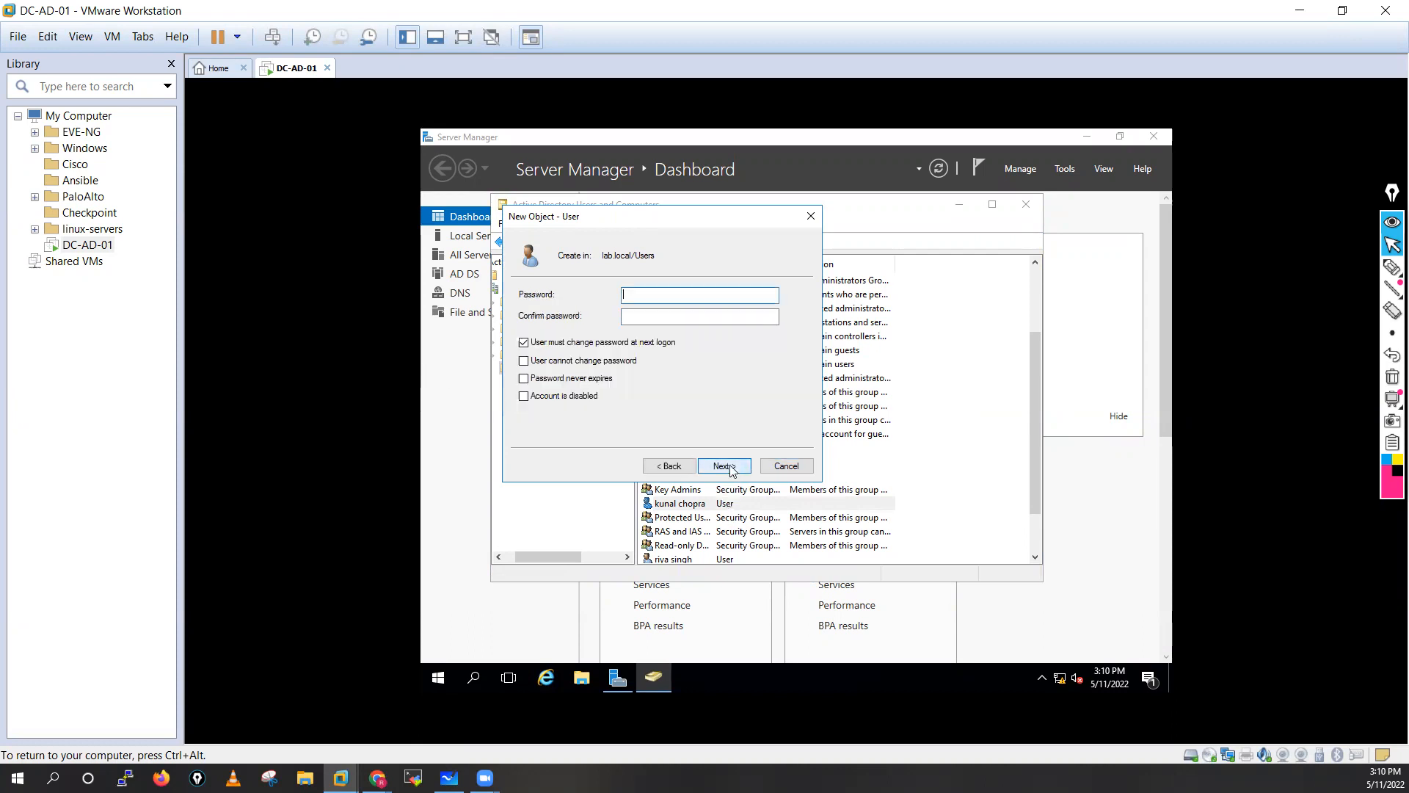
Untick must-change-password, tick Password never expires, set and confirm the password, and finish.
left_click(569, 344)
left_click(561, 378)
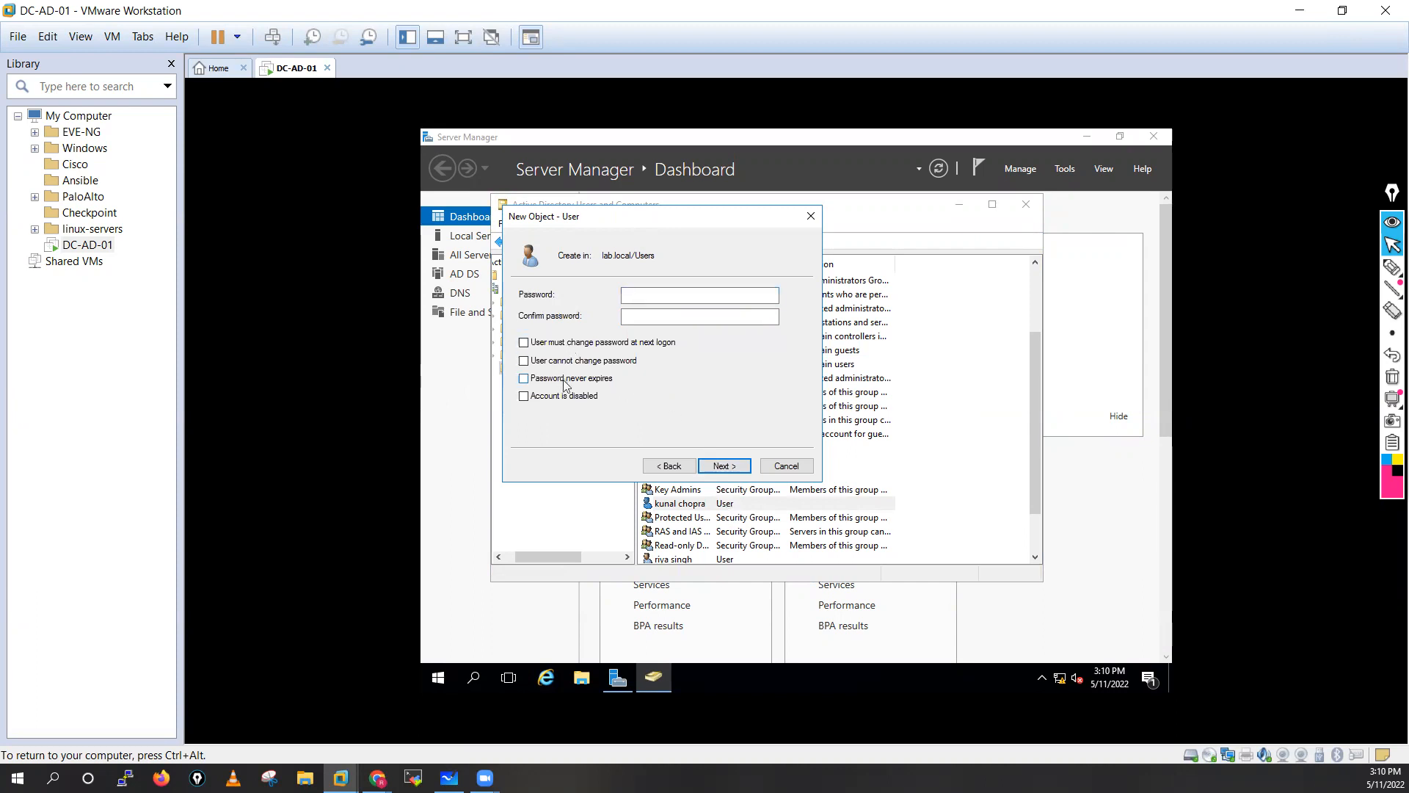
left_click(648, 299)
type("•••••••••")
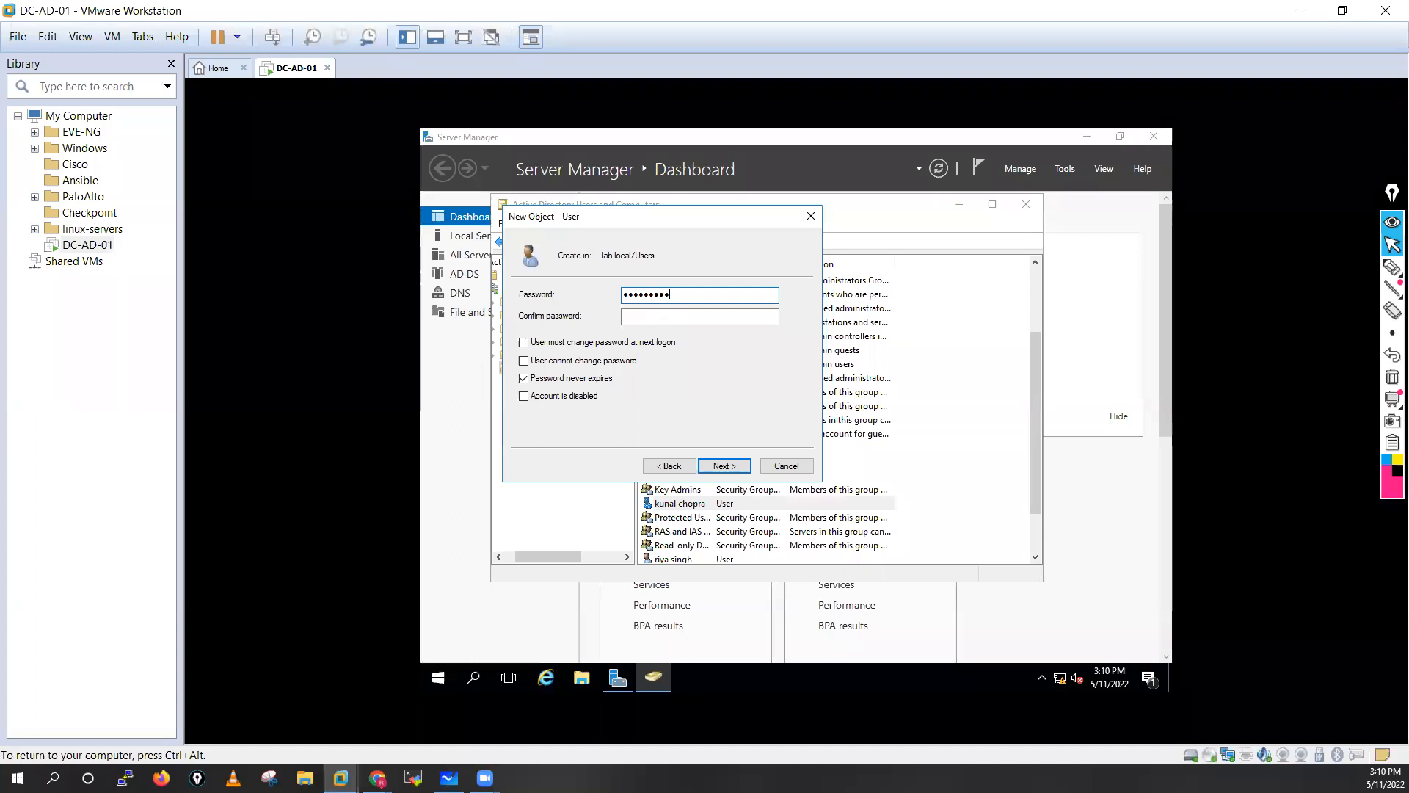
left_click(656, 314)
type("•••")
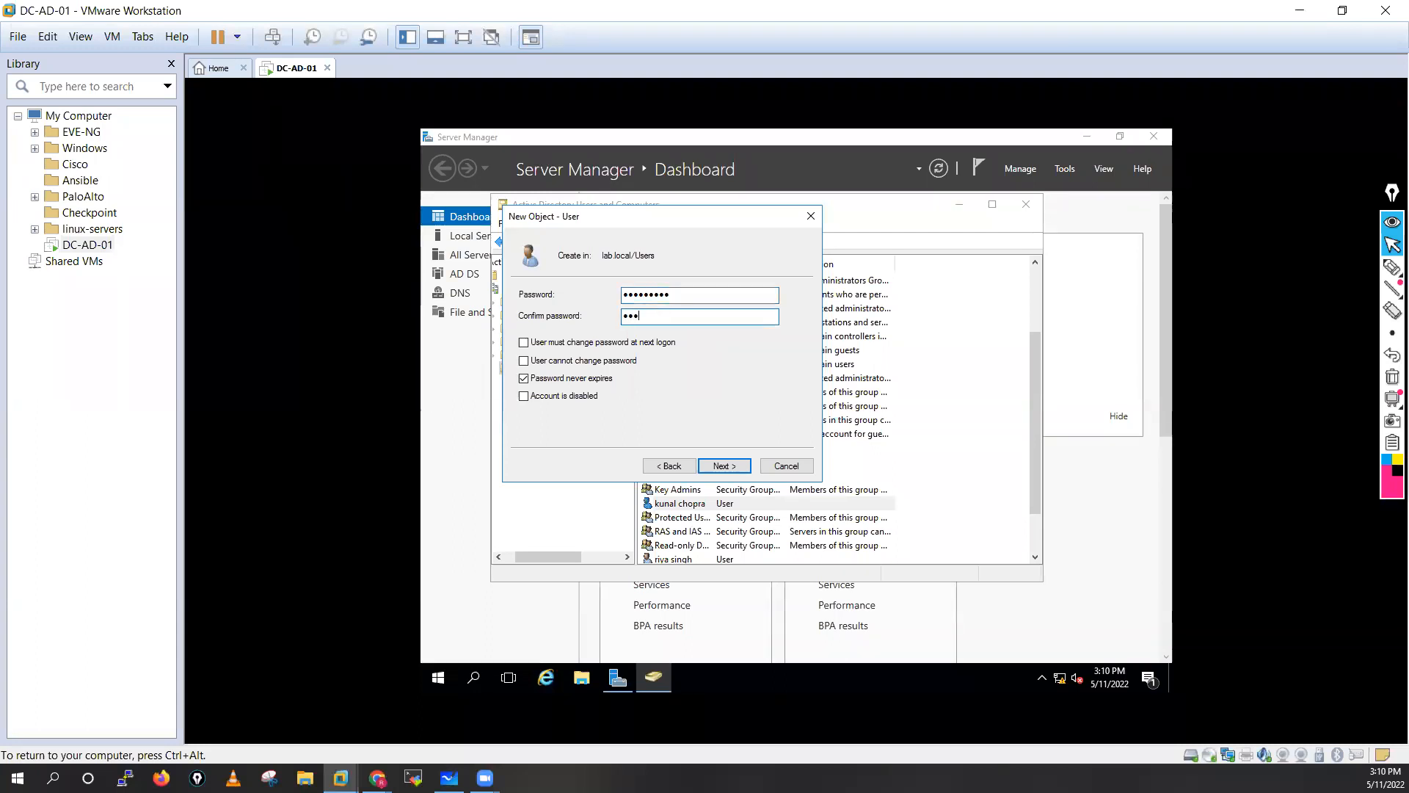
type("••••••")
left_click(720, 470)
left_click(724, 466)
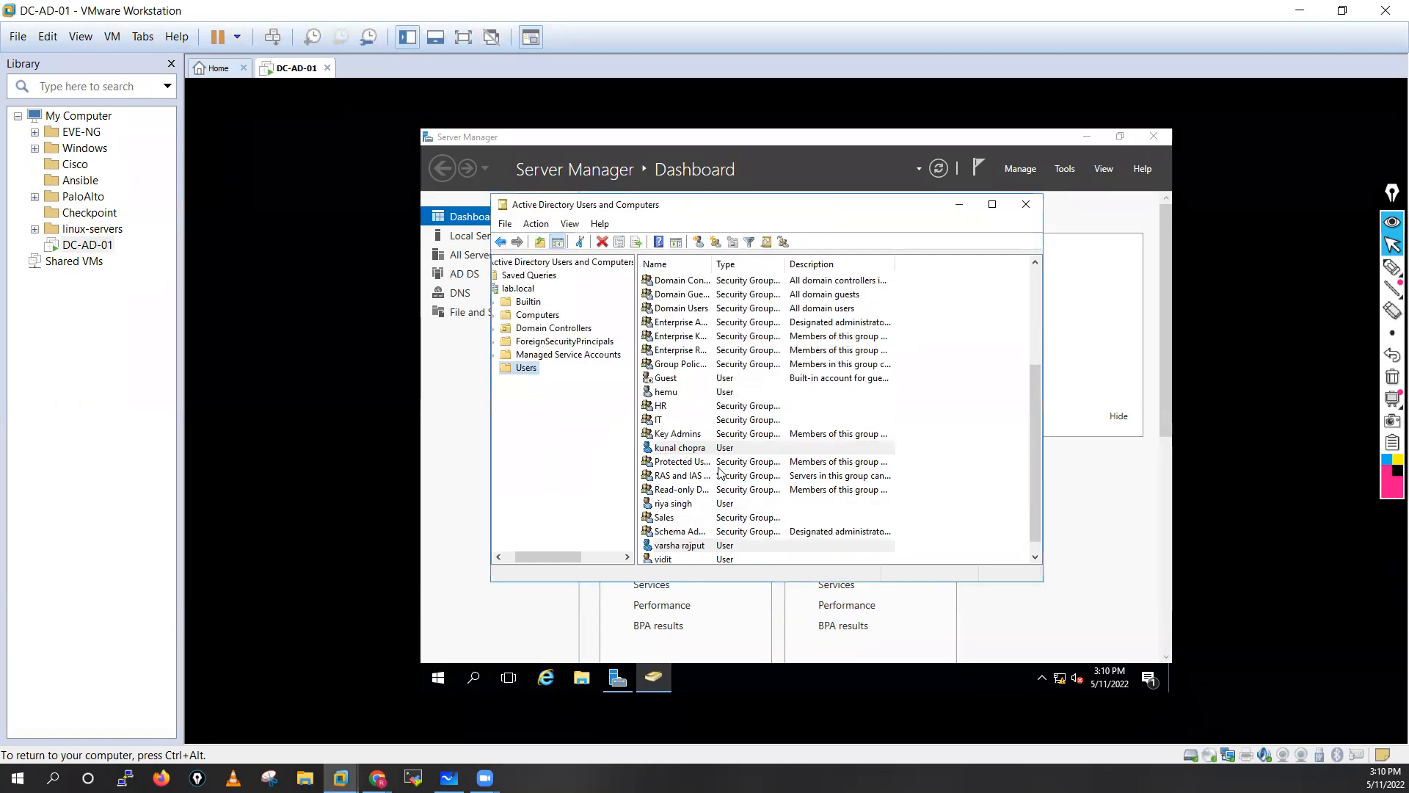
Add the new user to the HR group, resolving the name from 'H'.
left_click(697, 547)
right_click(698, 547)
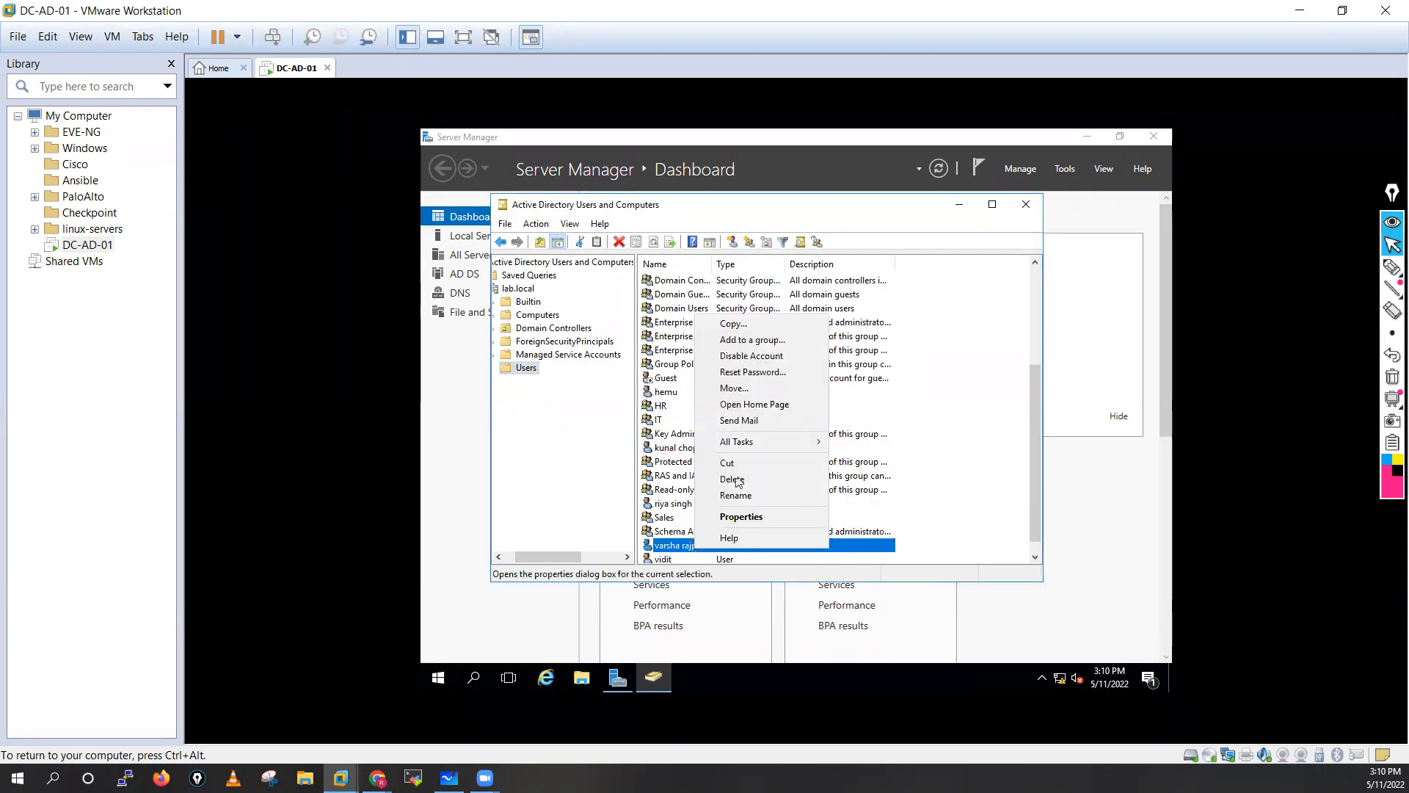
left_click(737, 339)
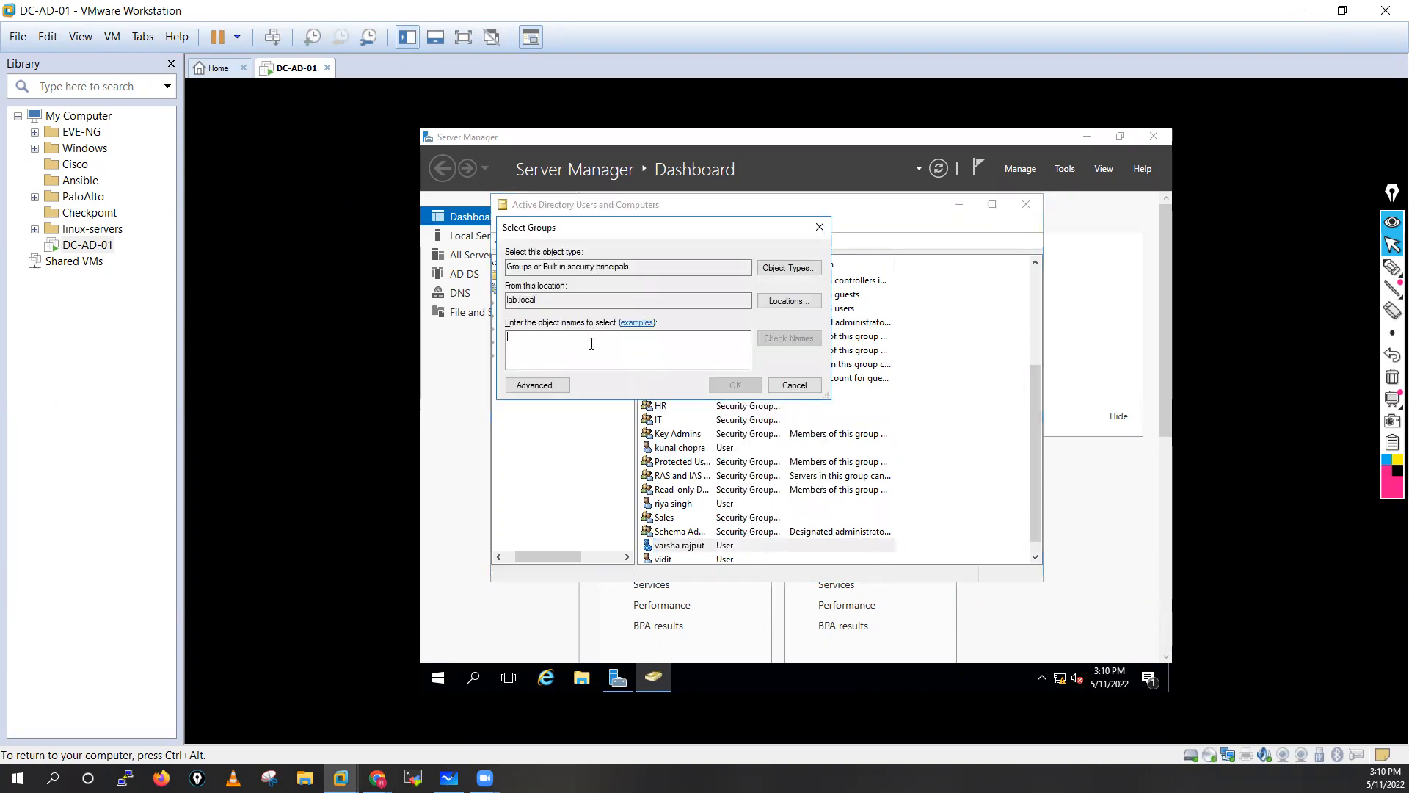
type("HR")
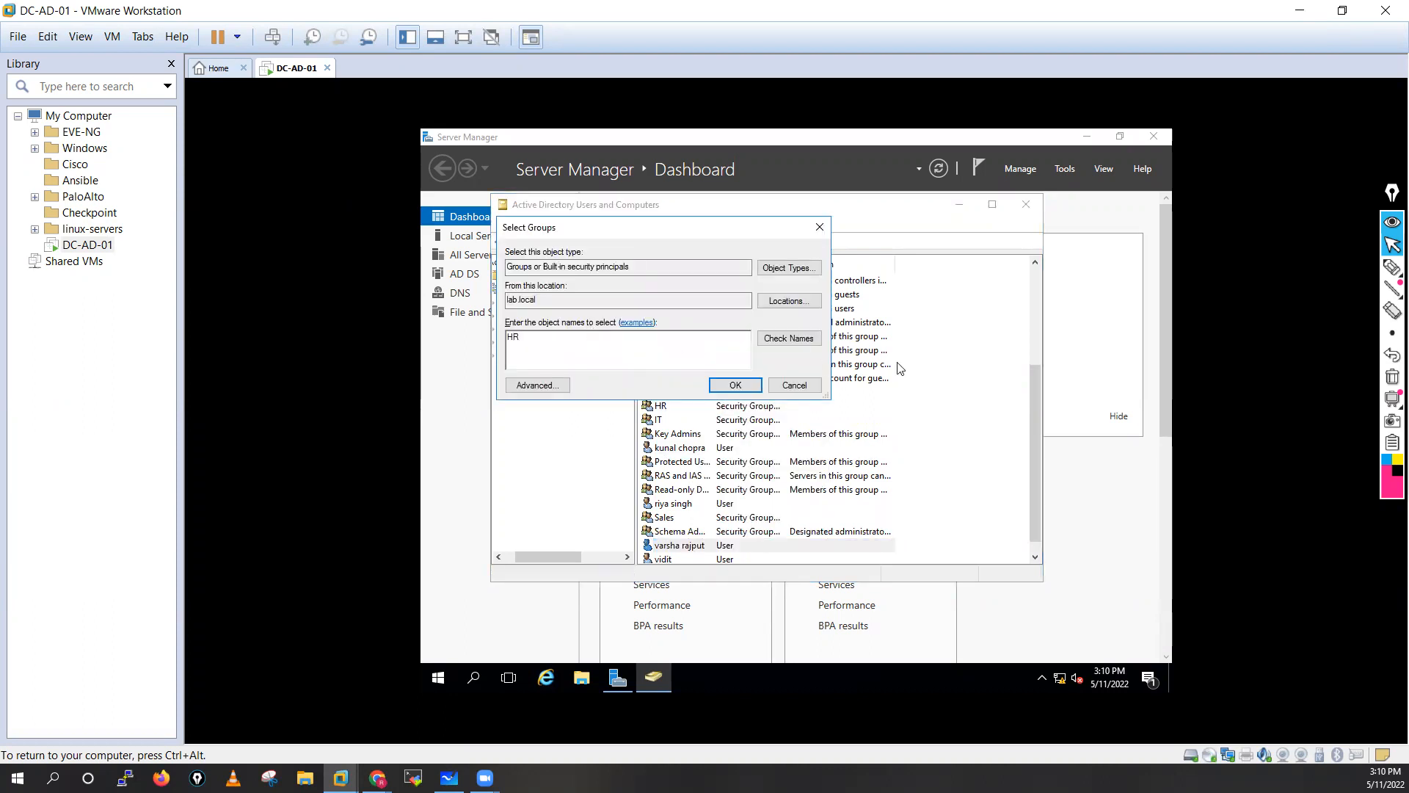
left_click(779, 343)
left_click(737, 387)
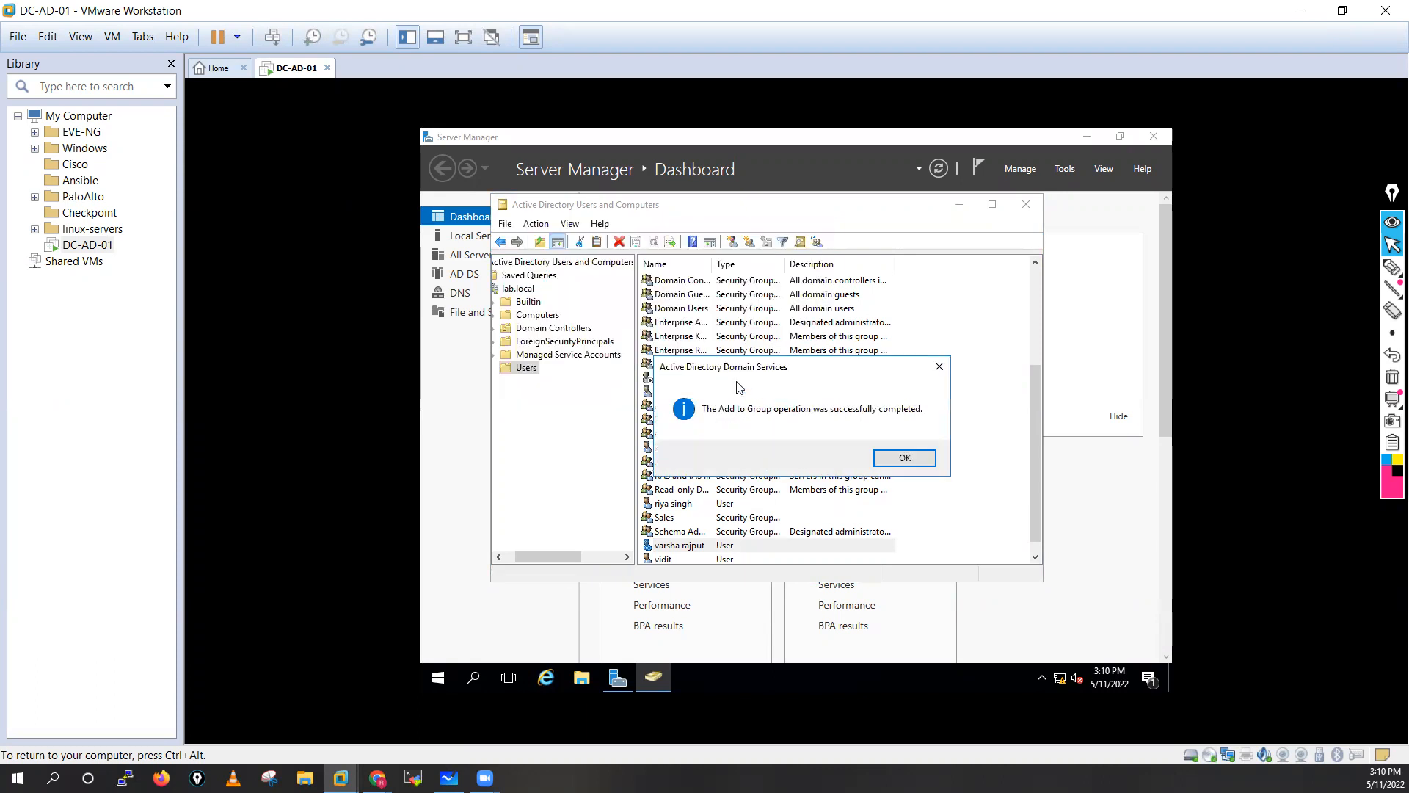
left_click(878, 465)
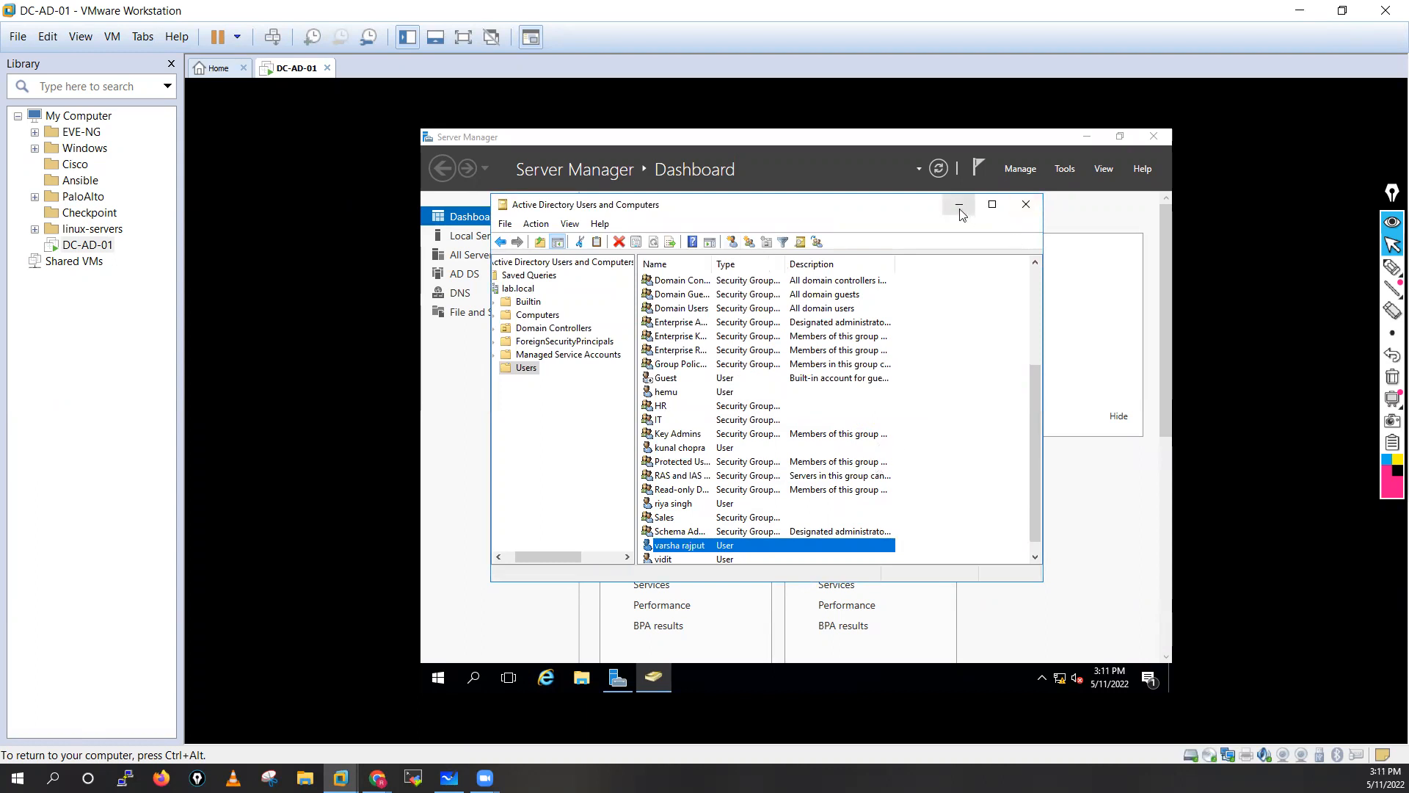
Close Users and Computers, launch DNS Manager, and expand DC-AD-01's forward lookup zones and lab.local.
left_click(1027, 204)
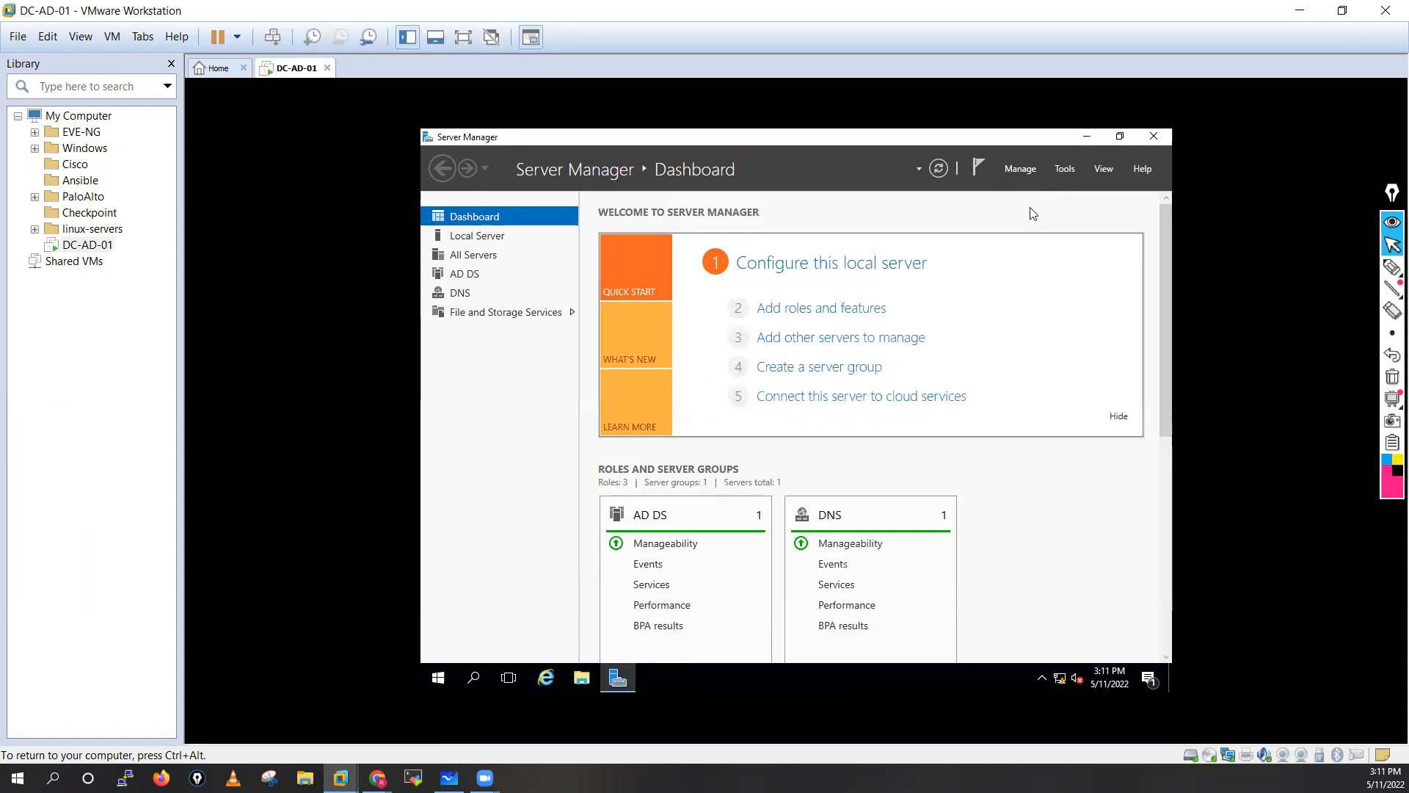
left_click(1062, 170)
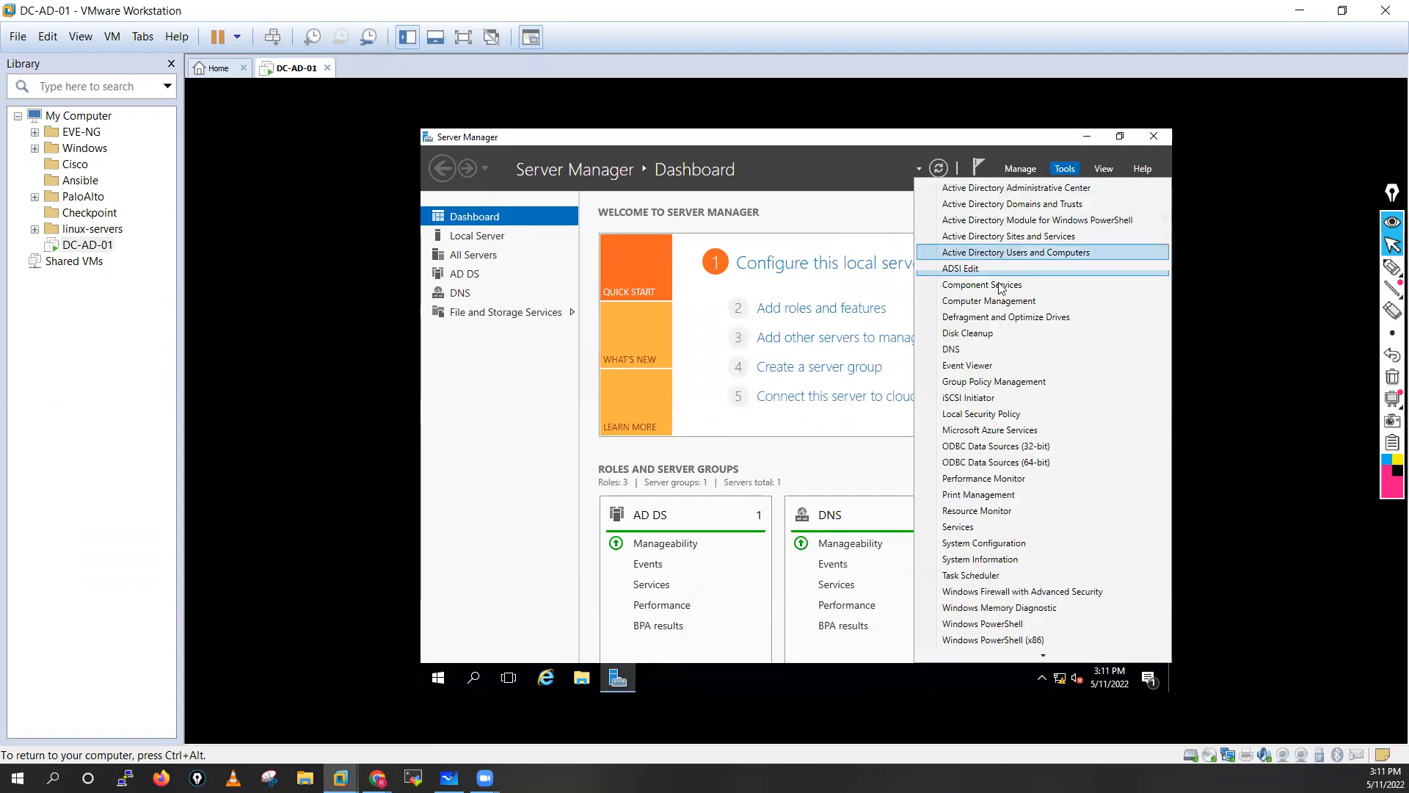
left_click(968, 350)
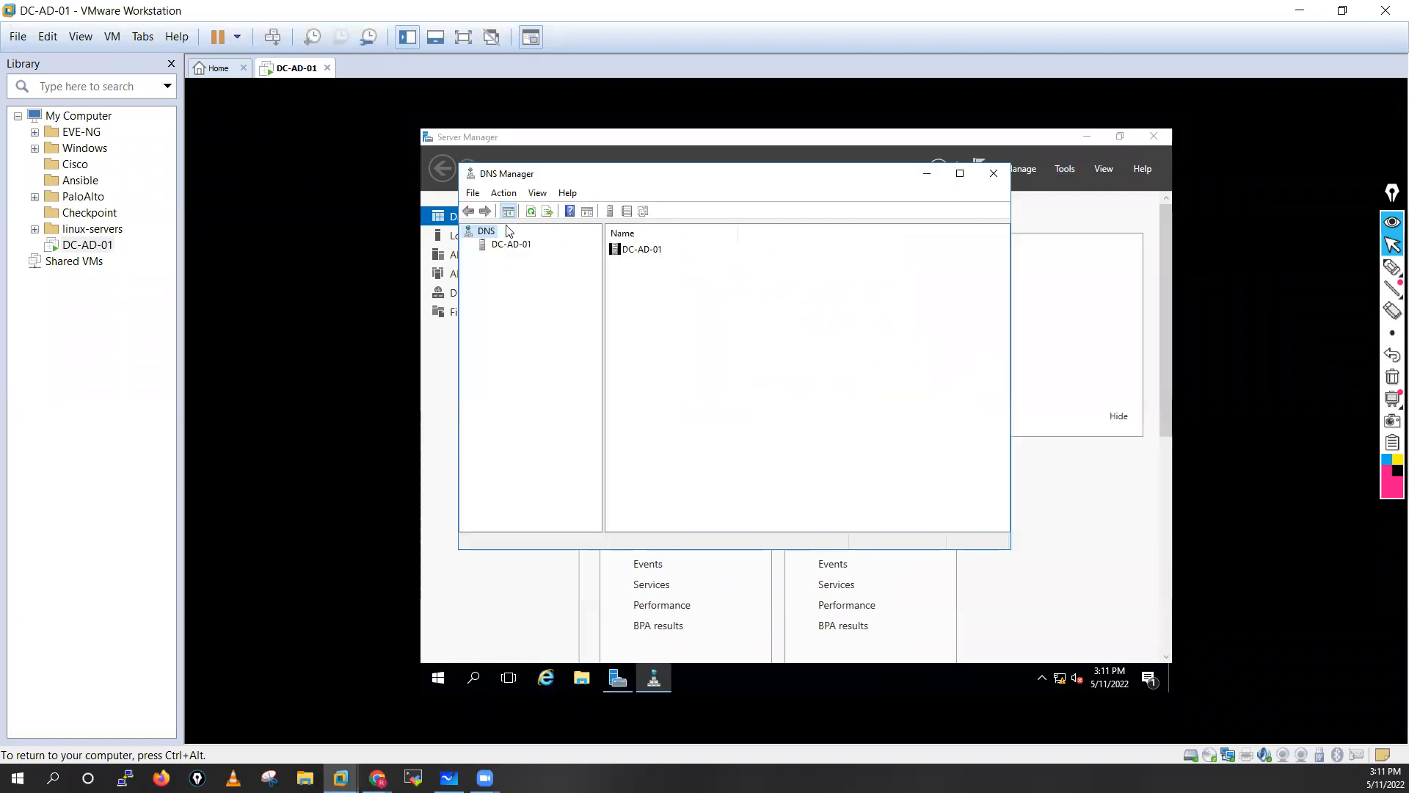
left_click(507, 246)
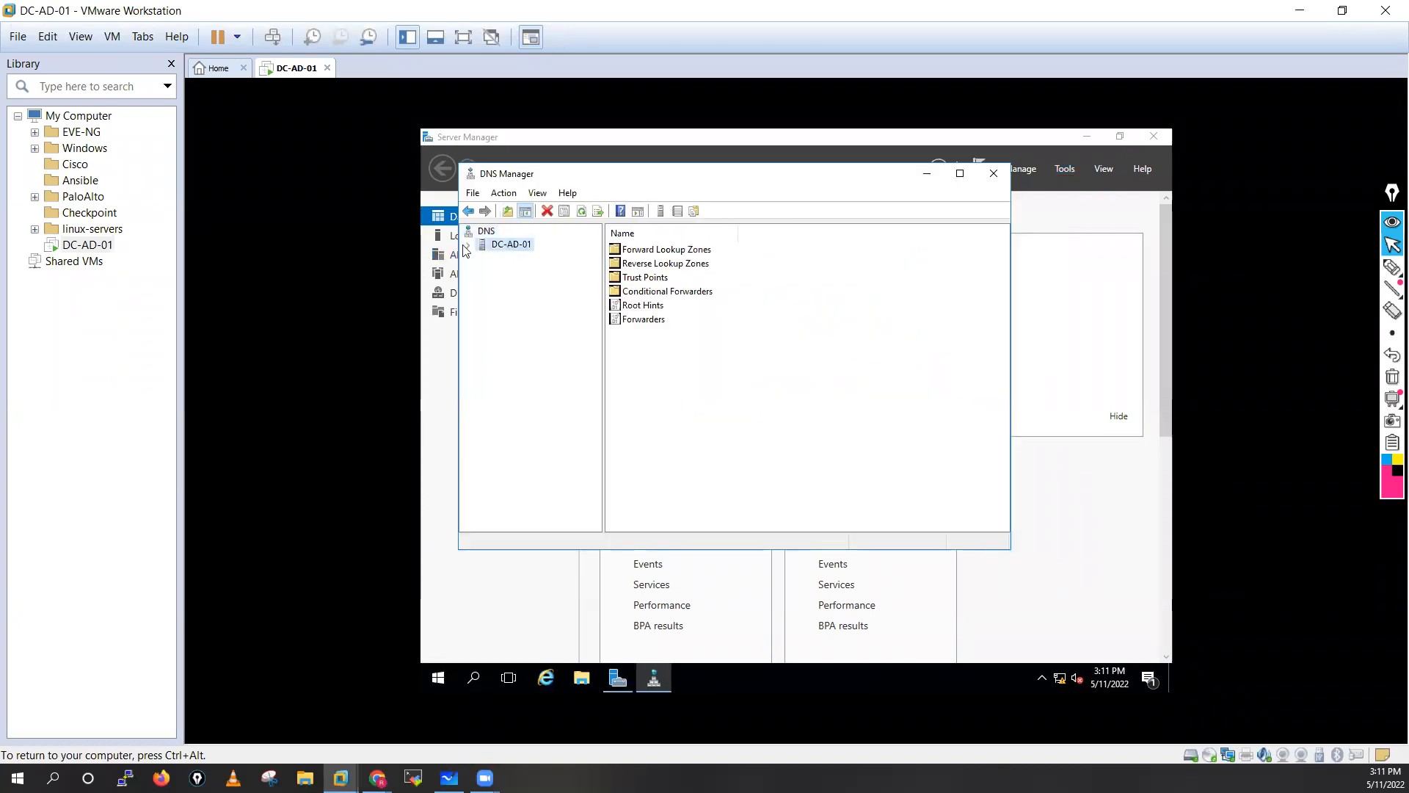
left_click(469, 244)
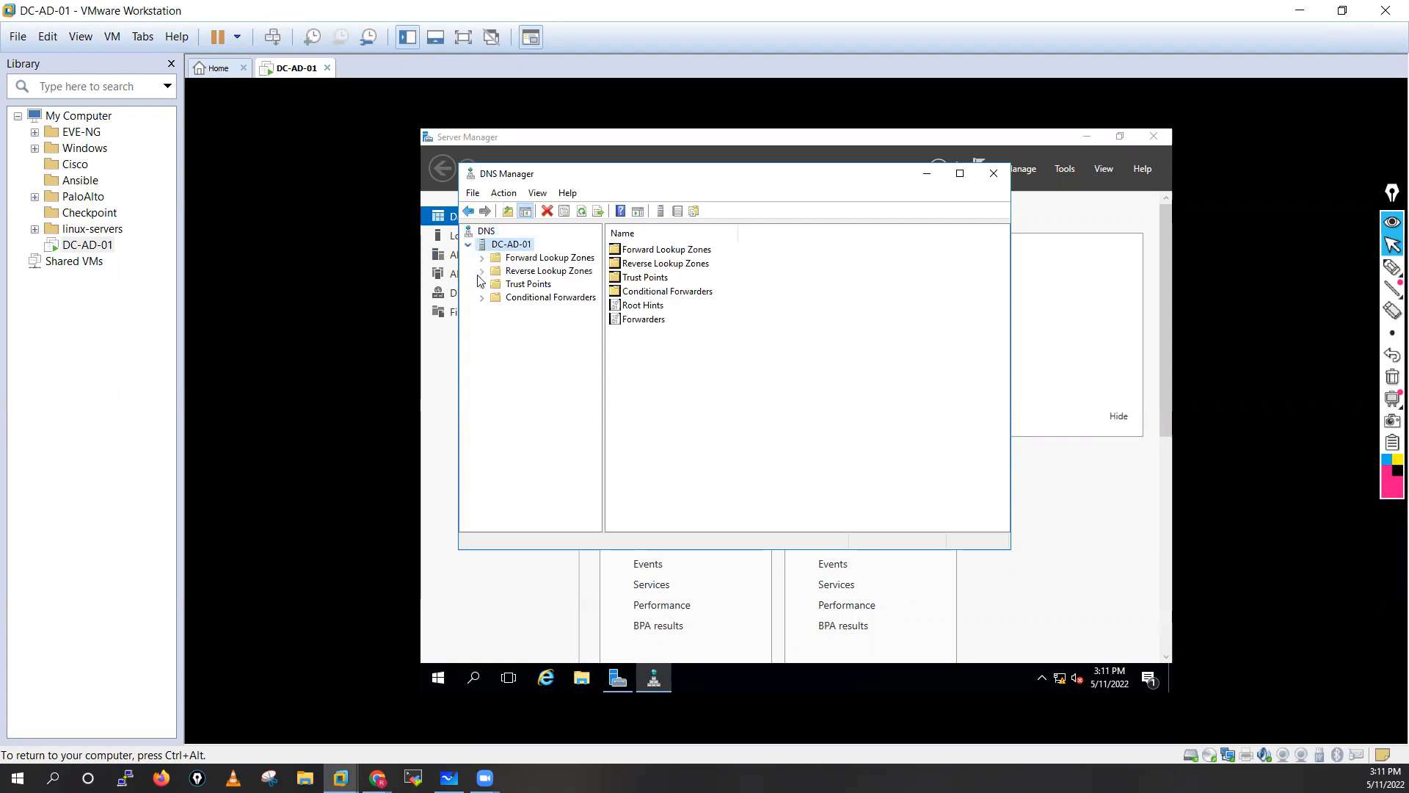
double_click(536, 258)
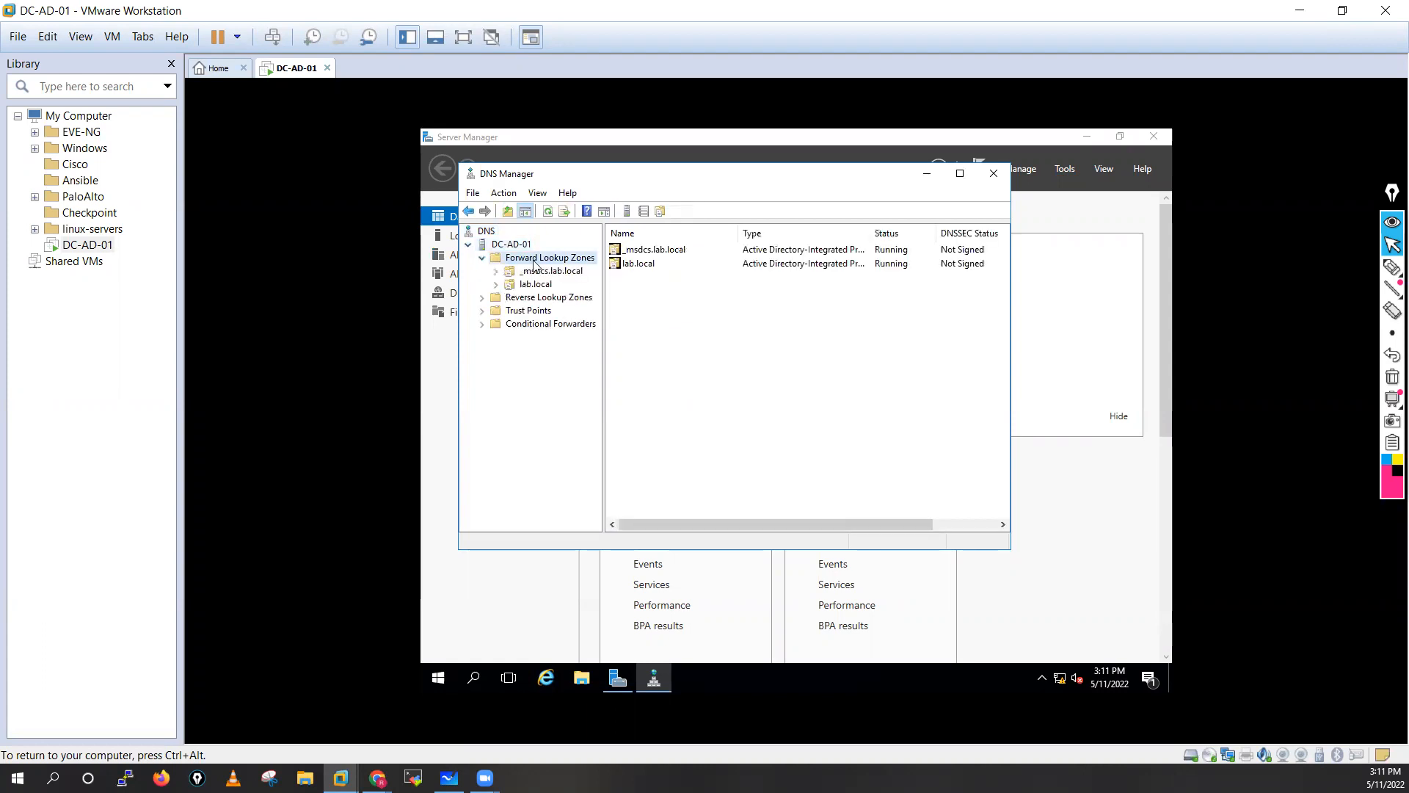
left_click(535, 285)
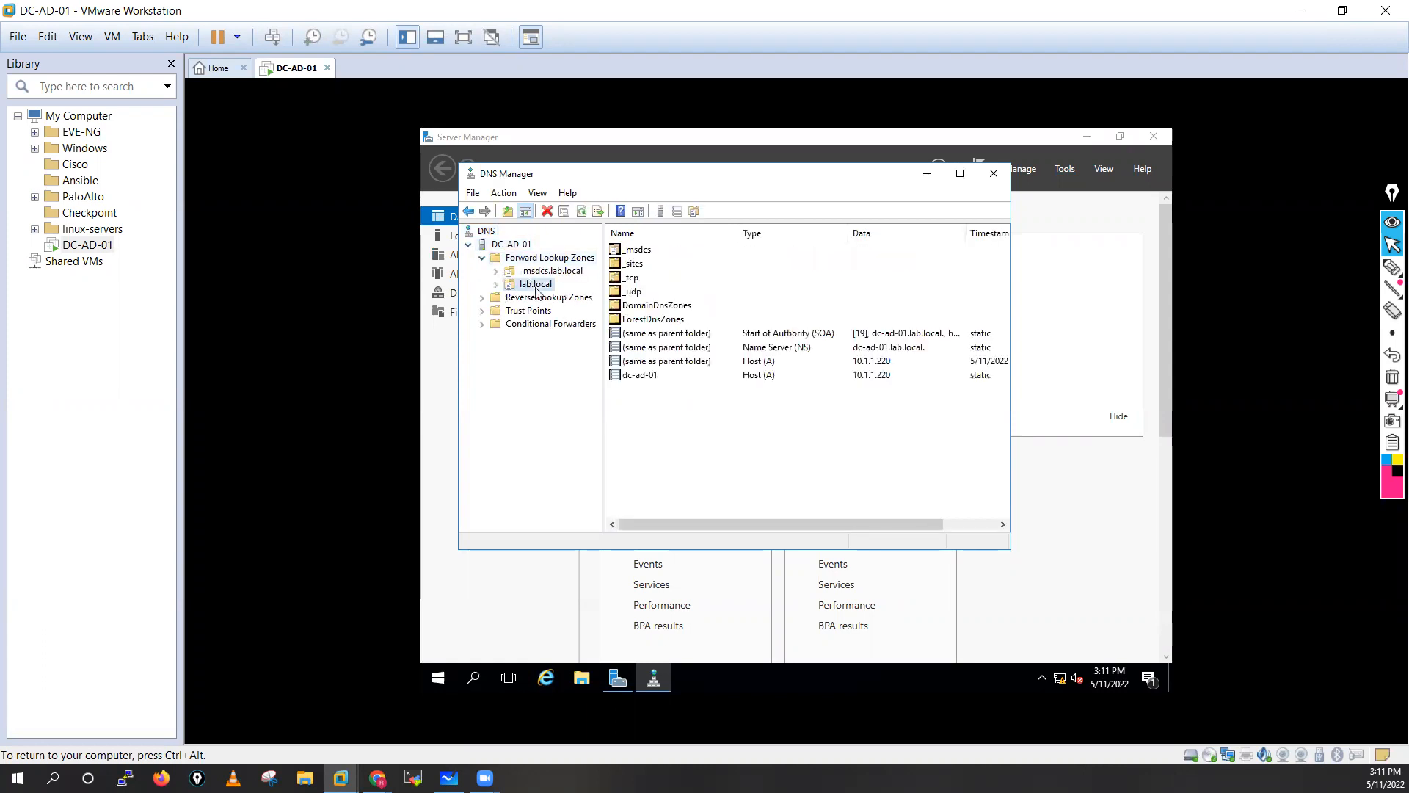
left_click(497, 285)
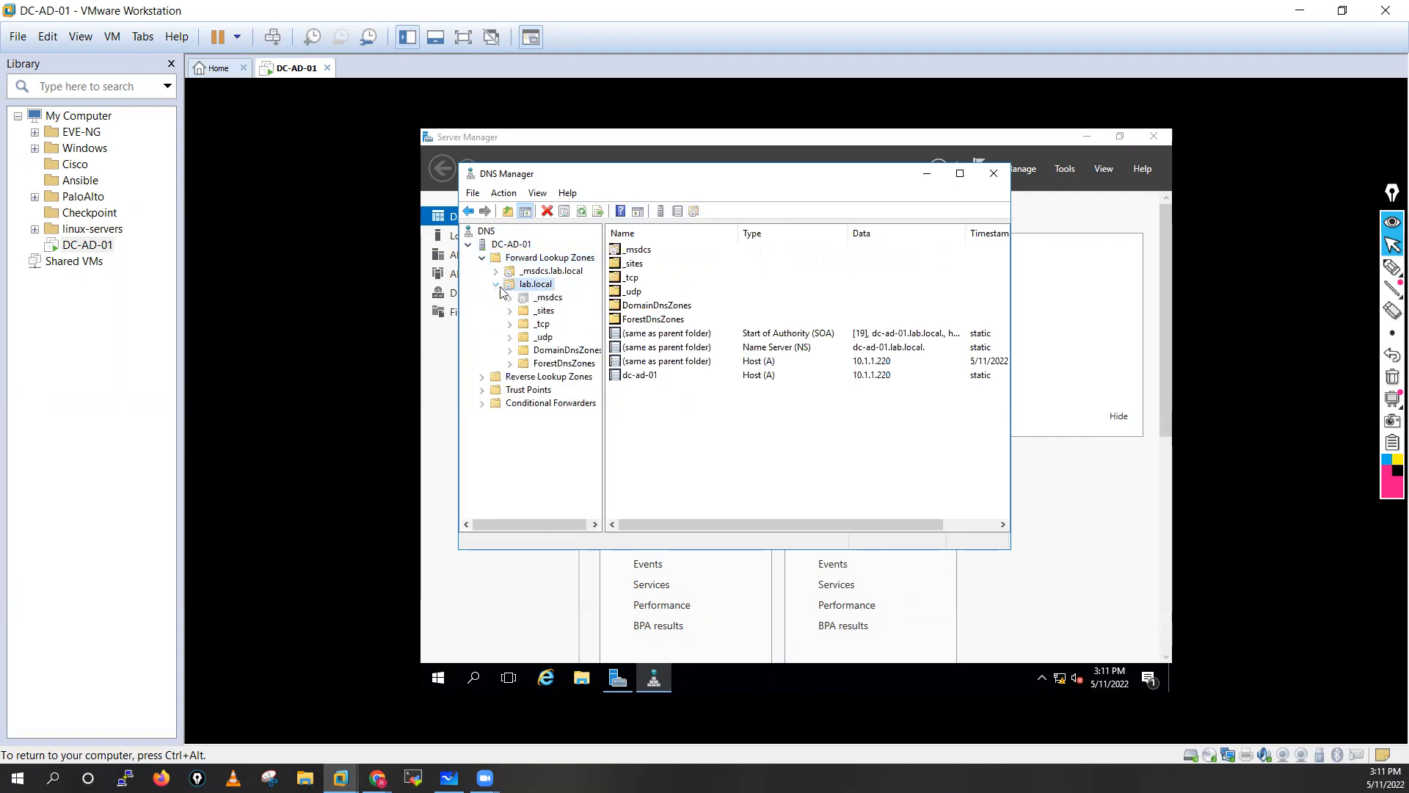
Start a new IPv4 reverse lookup zone as an AD-integrated primary replicated to all domain DNS servers.
left_click(482, 379)
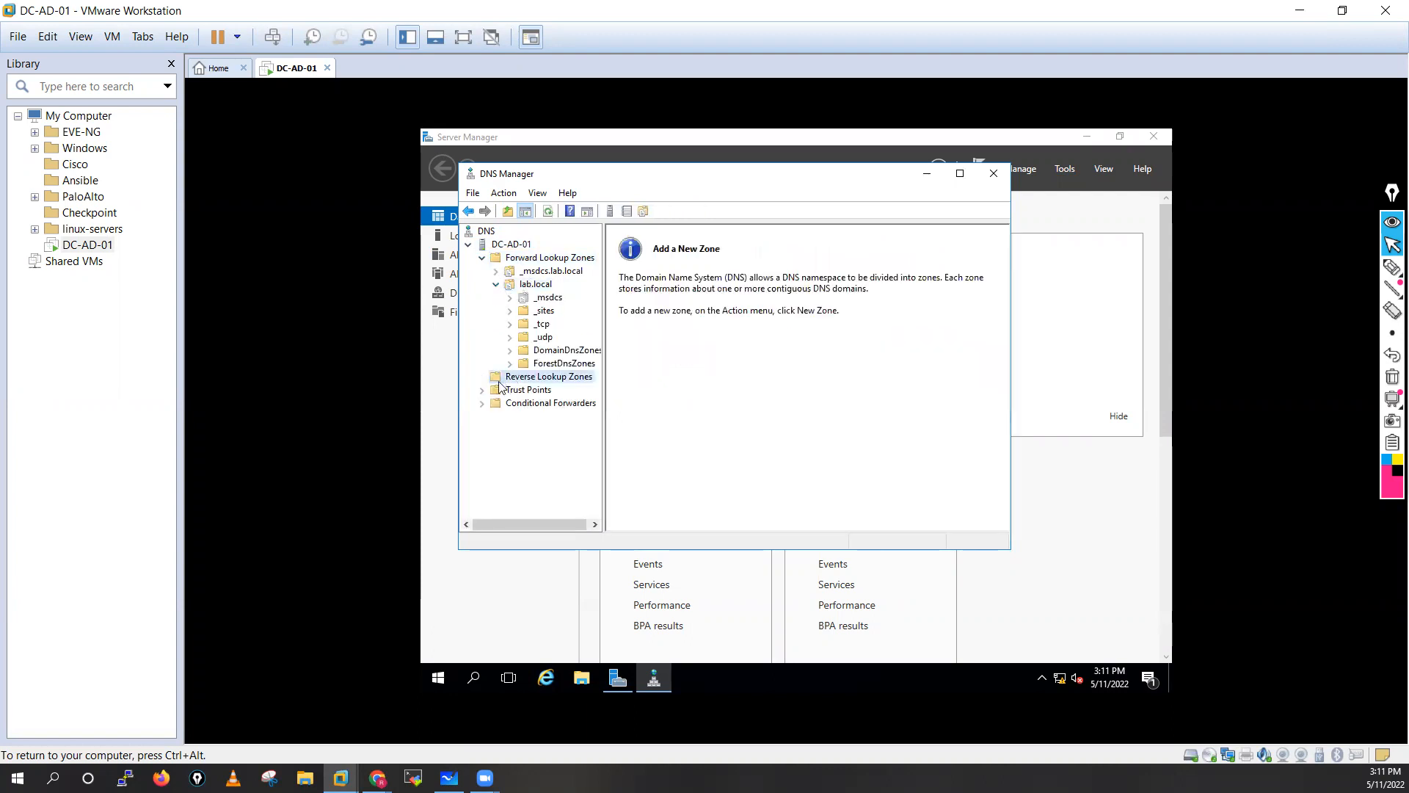
right_click(553, 378)
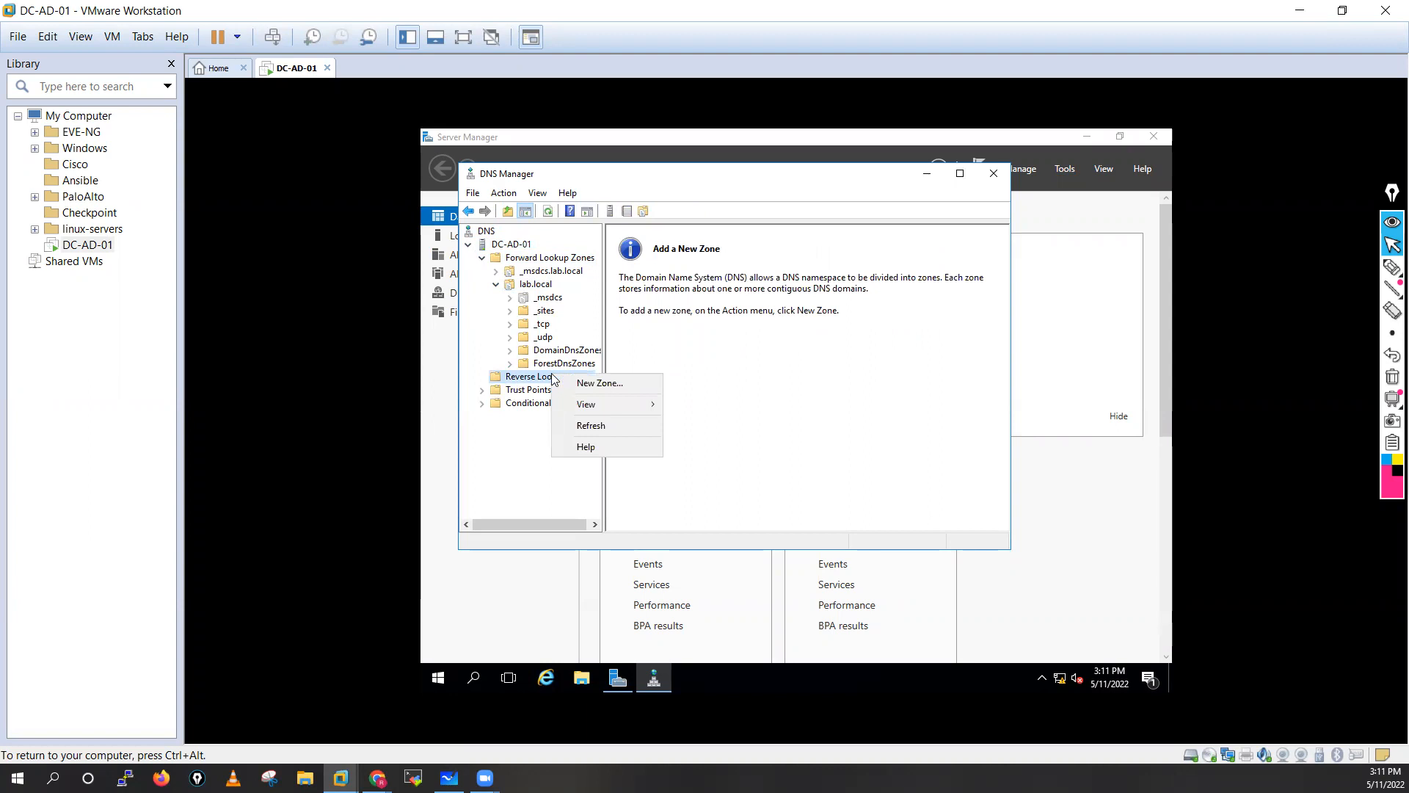
left_click(594, 384)
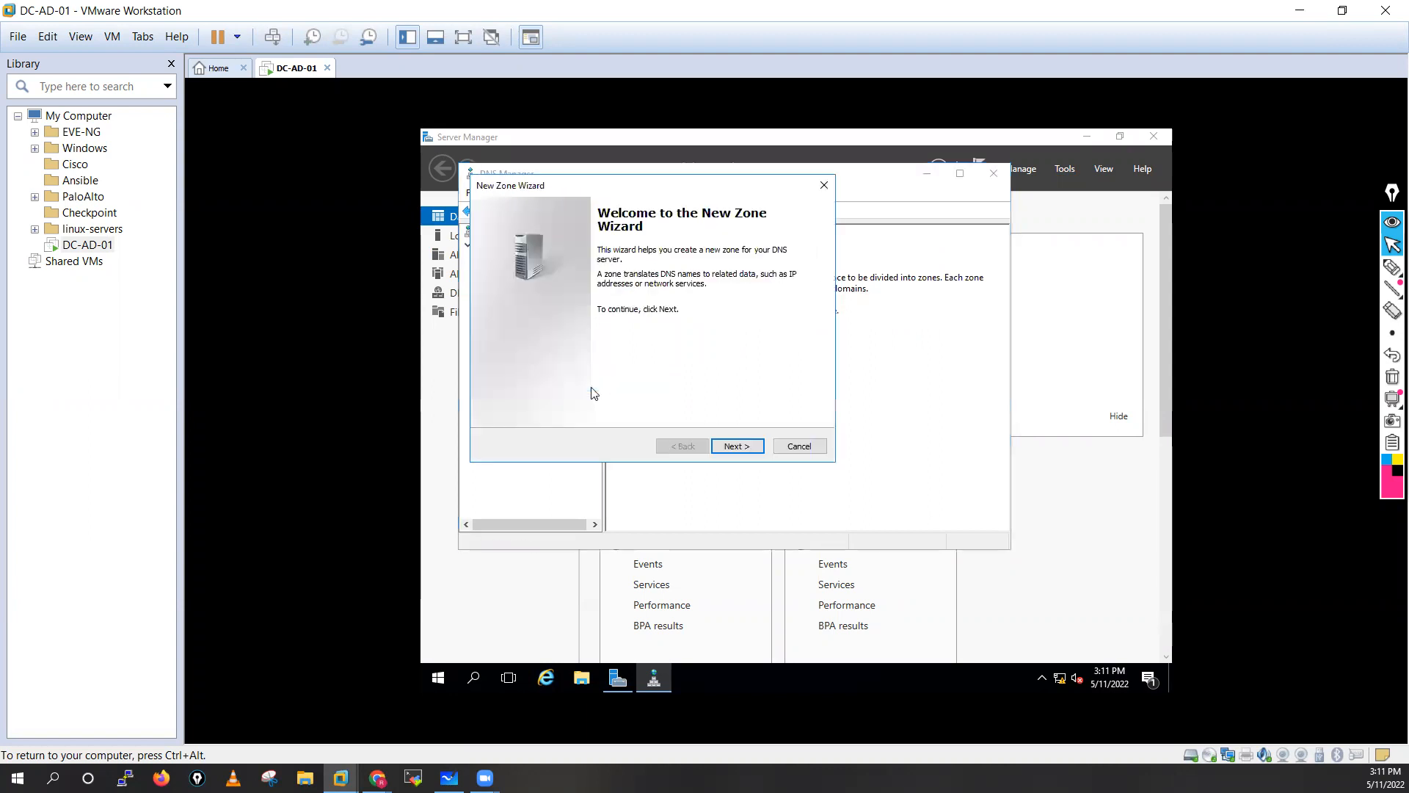
left_click(740, 447)
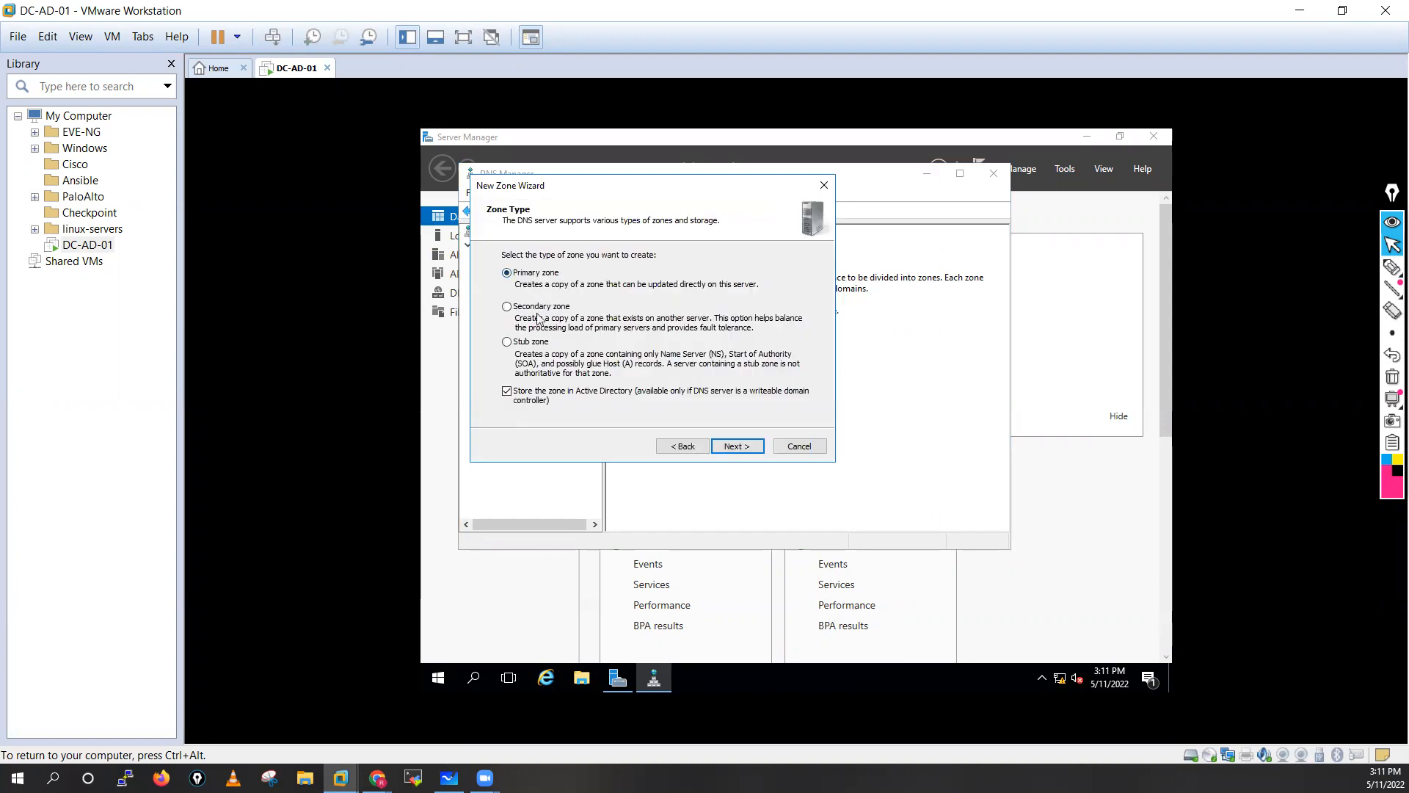
left_click(754, 451)
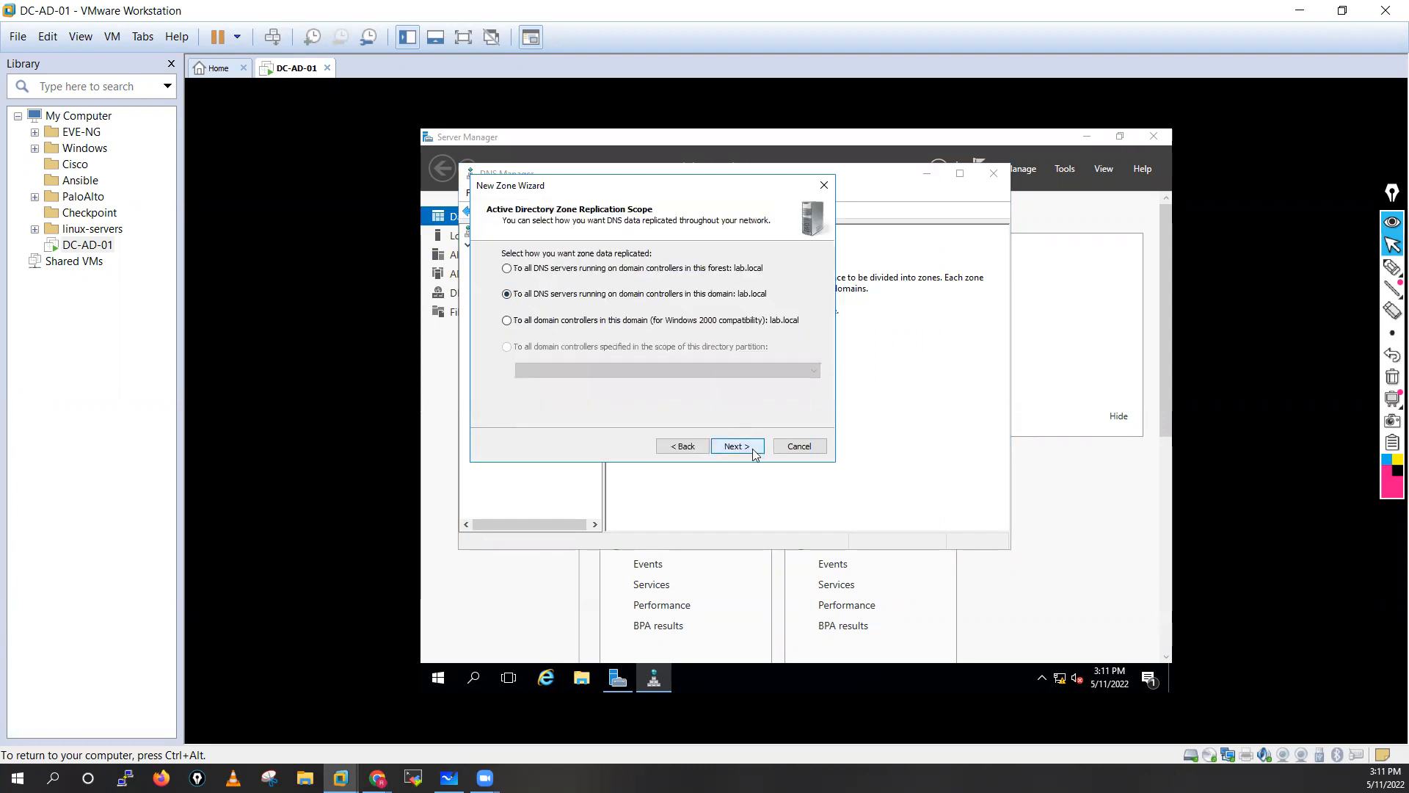
left_click(754, 450)
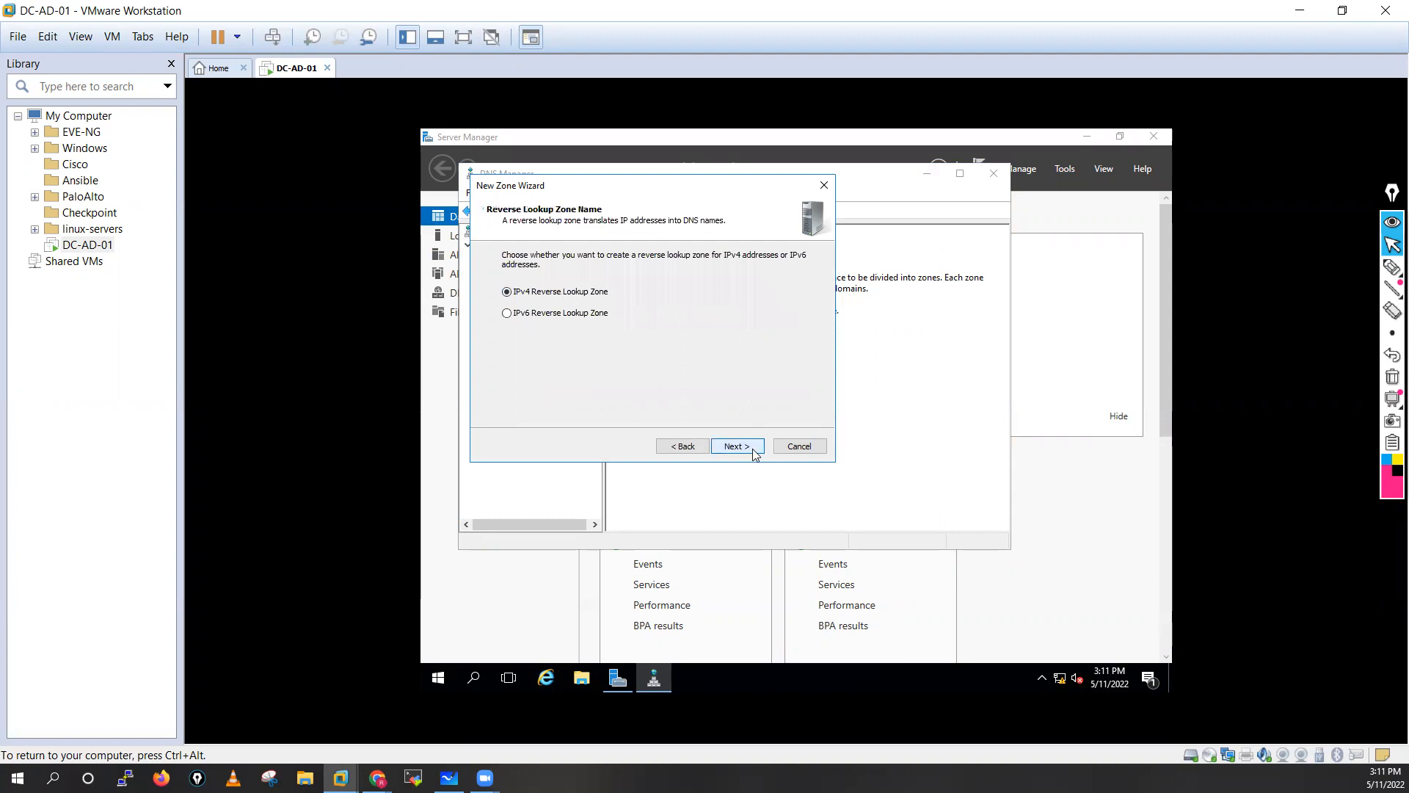
left_click(754, 451)
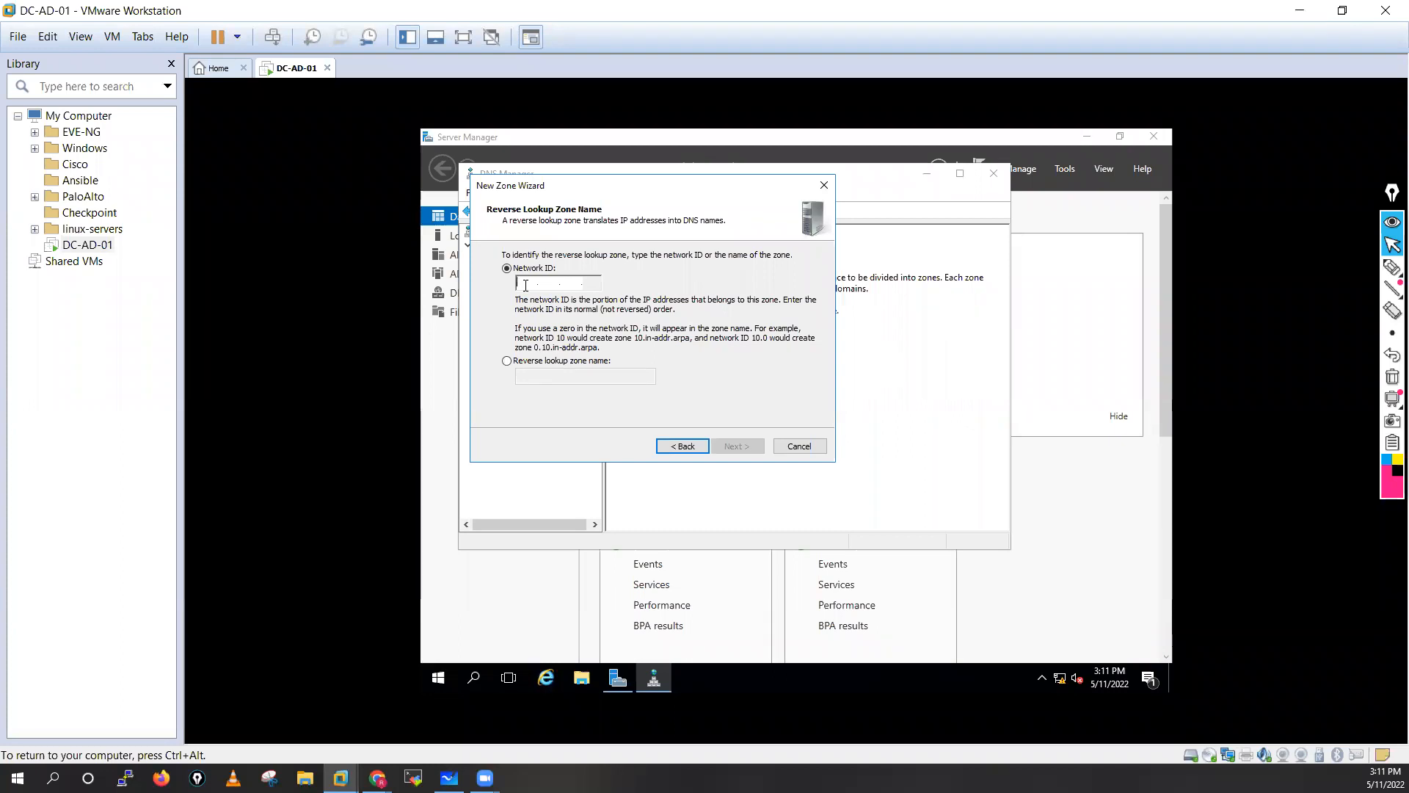
Set the zone's network ID to 10.1.1 and finish it with secure-only dynamic updates.
type("10.1.1.")
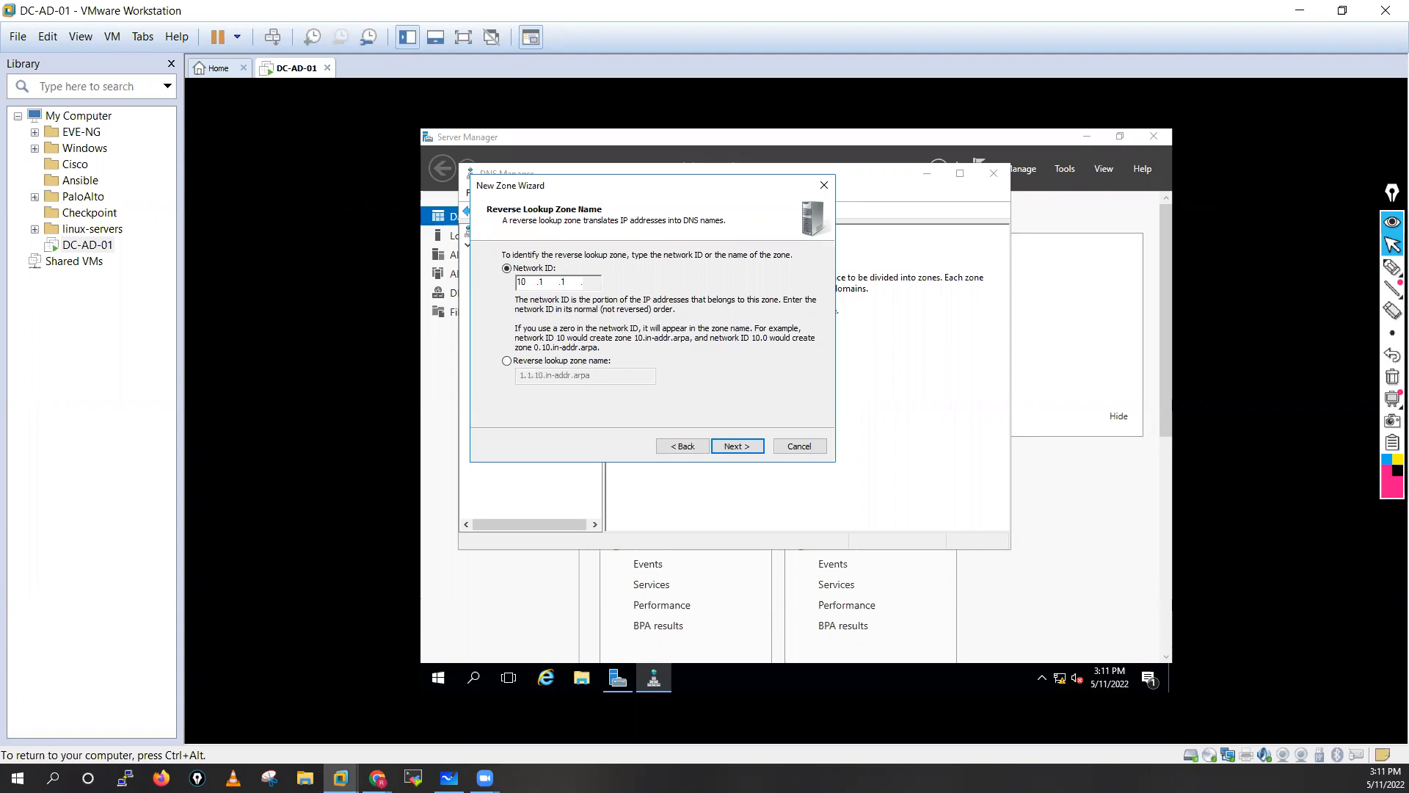
left_click(506, 361)
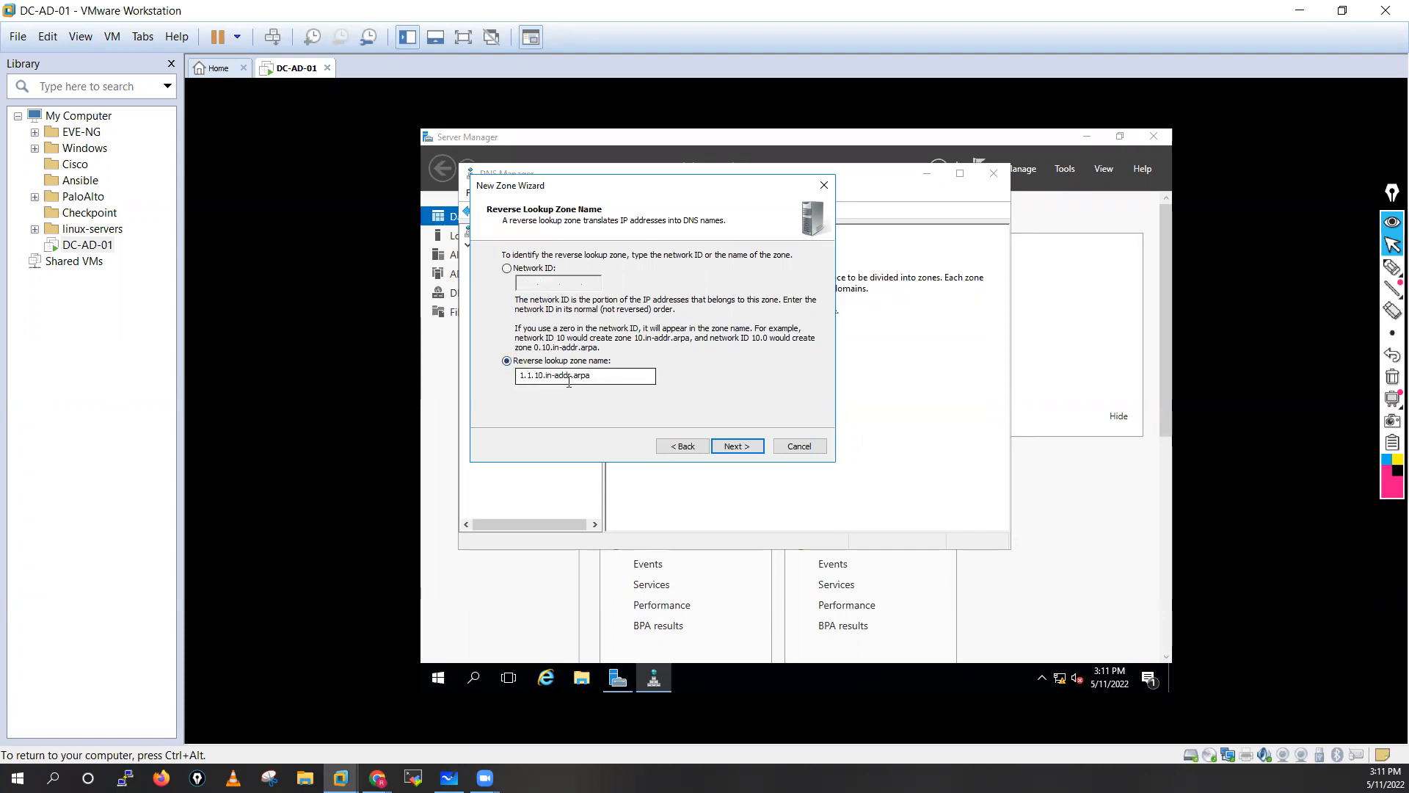
left_click(595, 381)
left_click(543, 375)
key("BackSpace")
key("BackSpace")
key("BackSpace")
key("BackSpace")
key("BackSpace")
key("BackSpace")
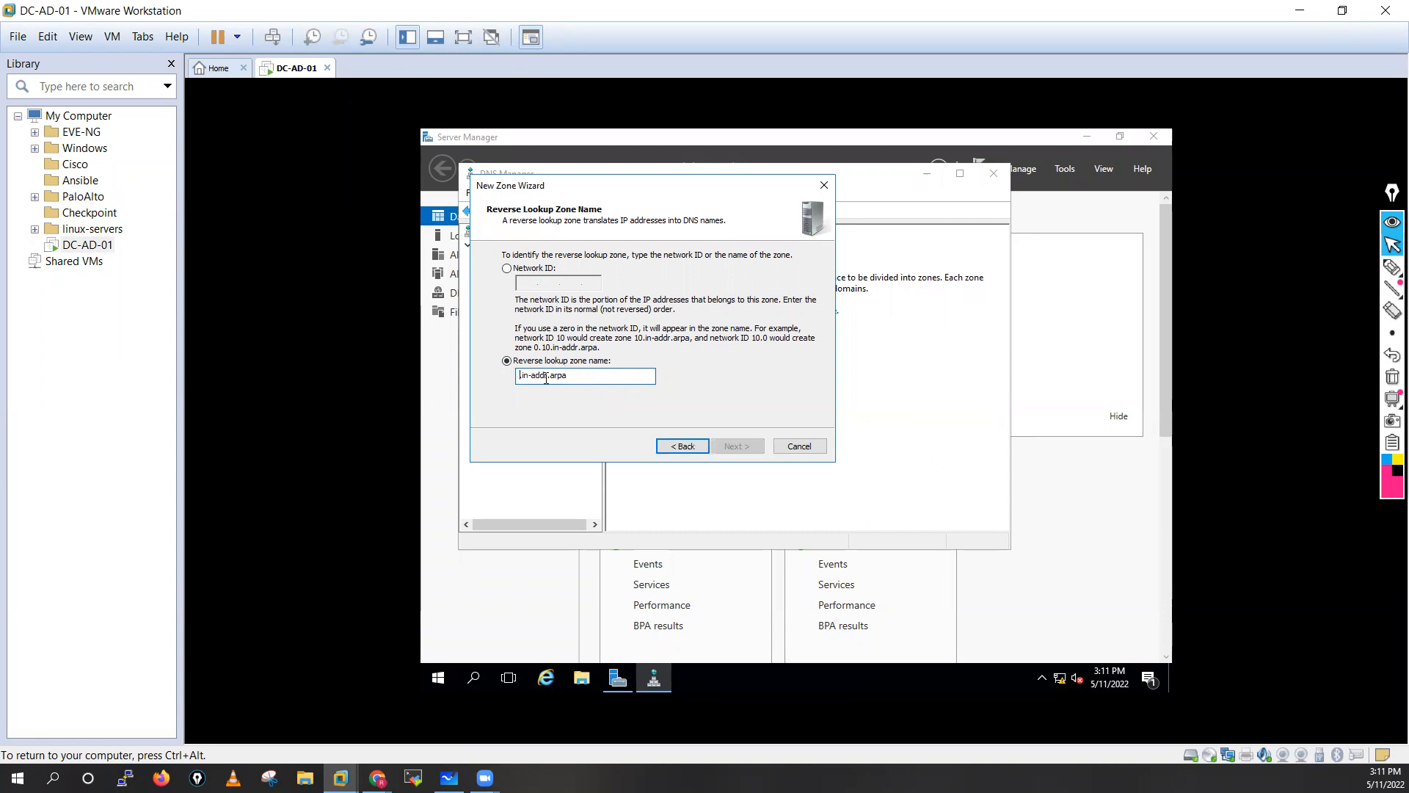
left_click(507, 268)
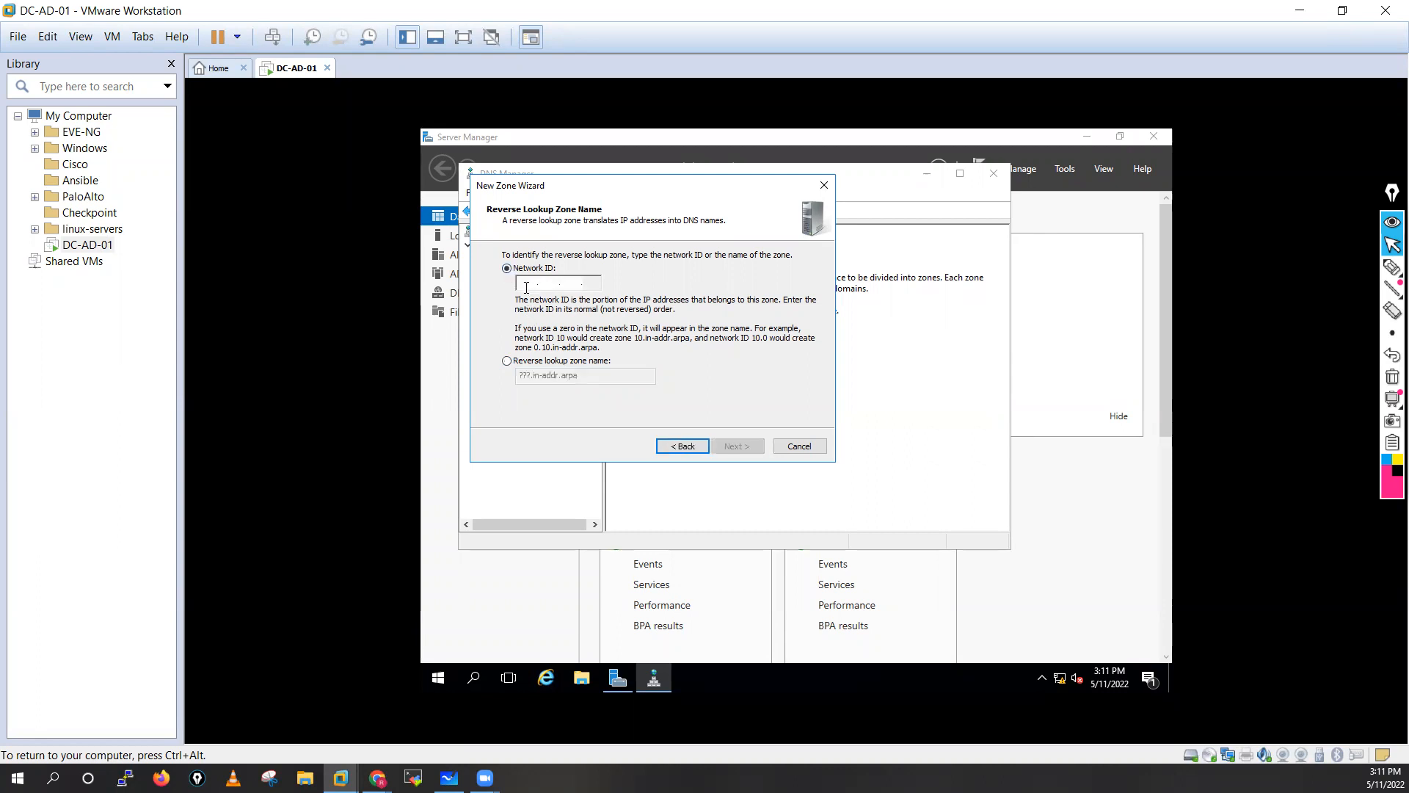
type("10.1.1")
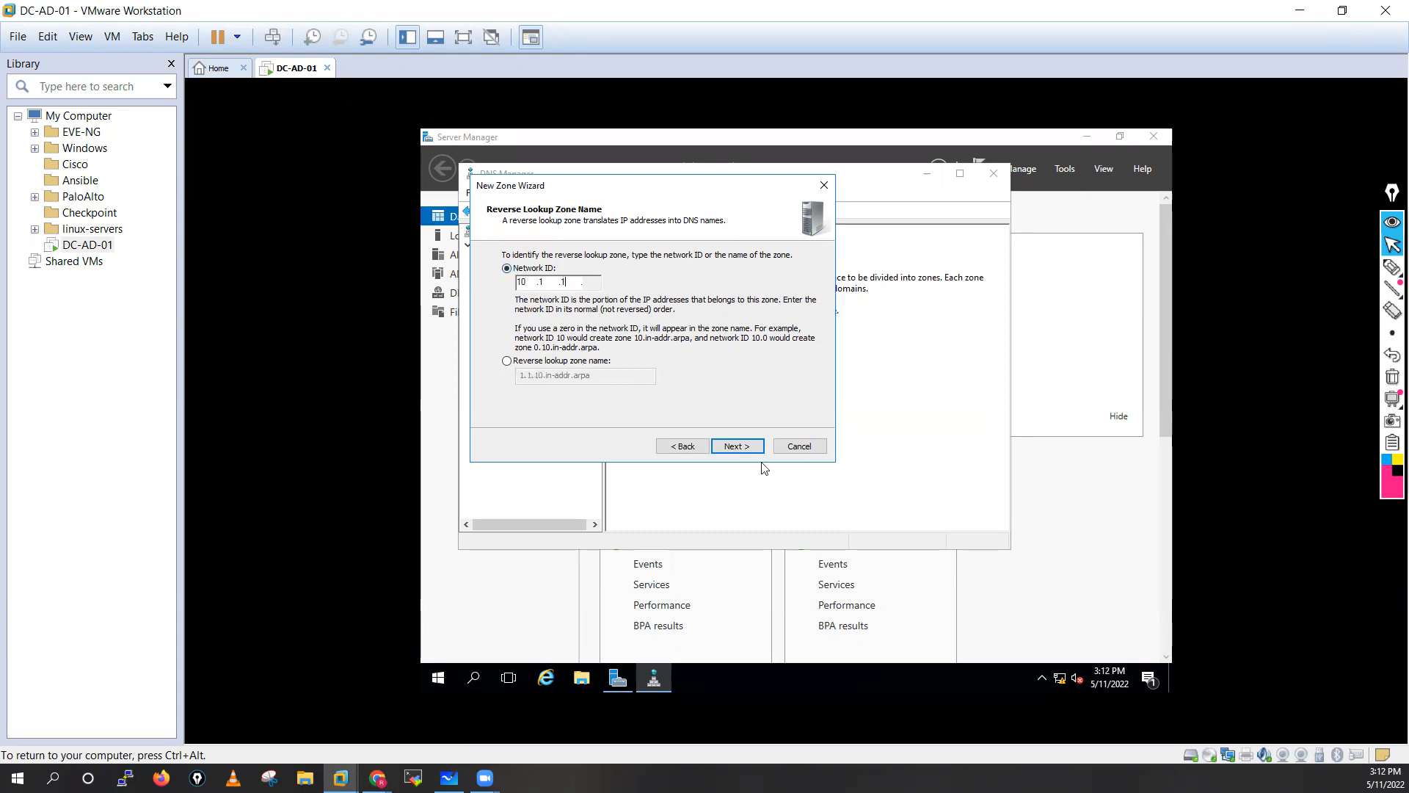
left_click(745, 448)
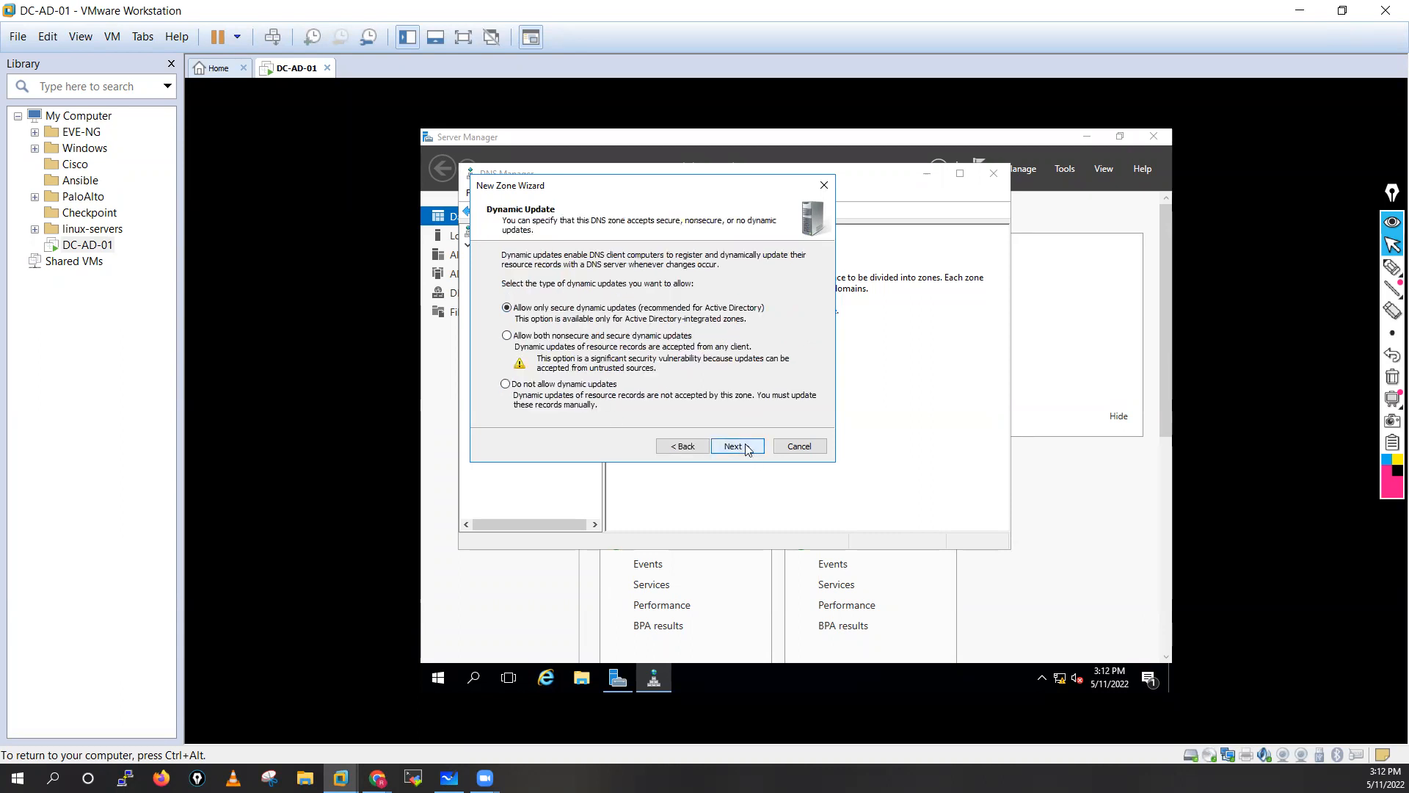
left_click(746, 447)
left_click(746, 448)
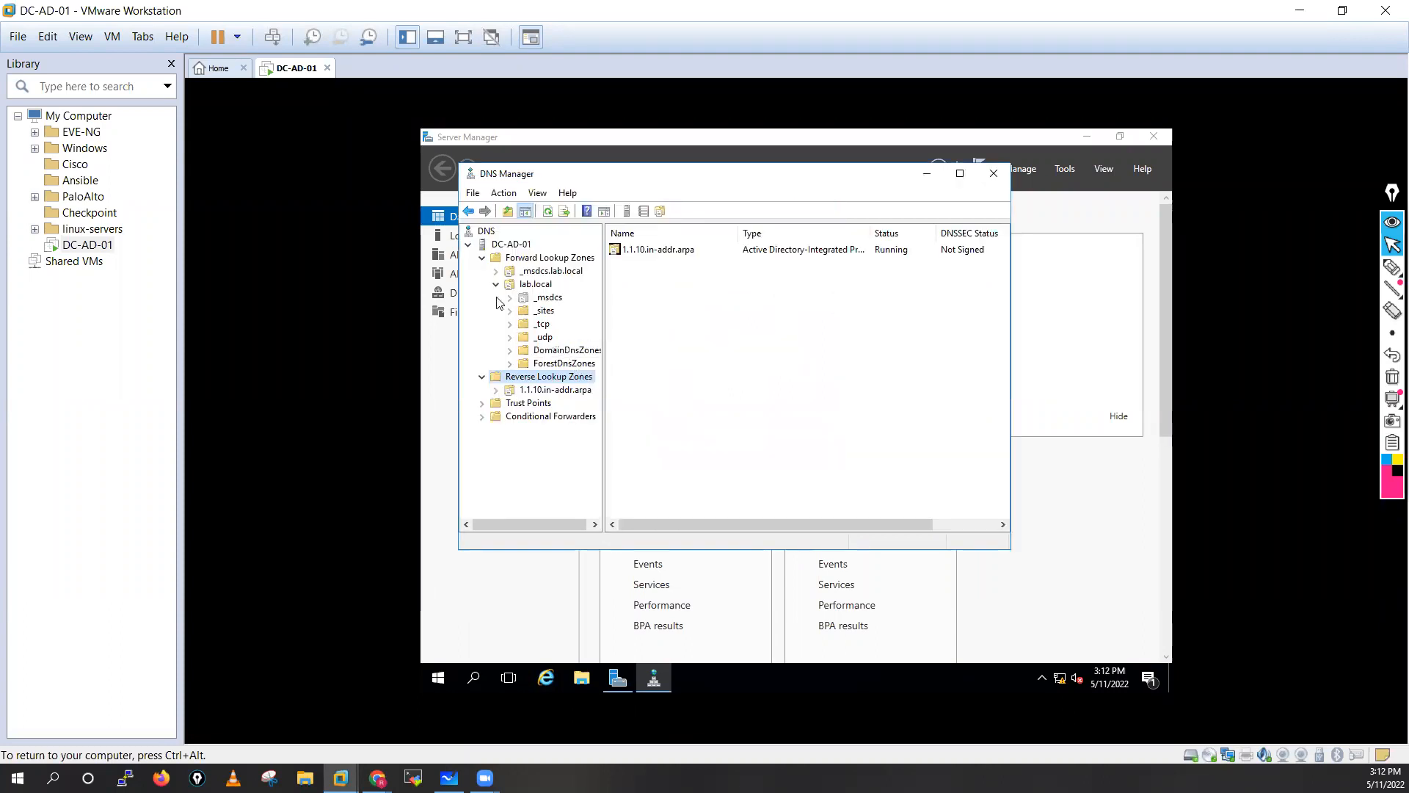
Add host record fw01 at 10.1.1.250 to lab.local with a matching PTR record.
left_click(536, 286)
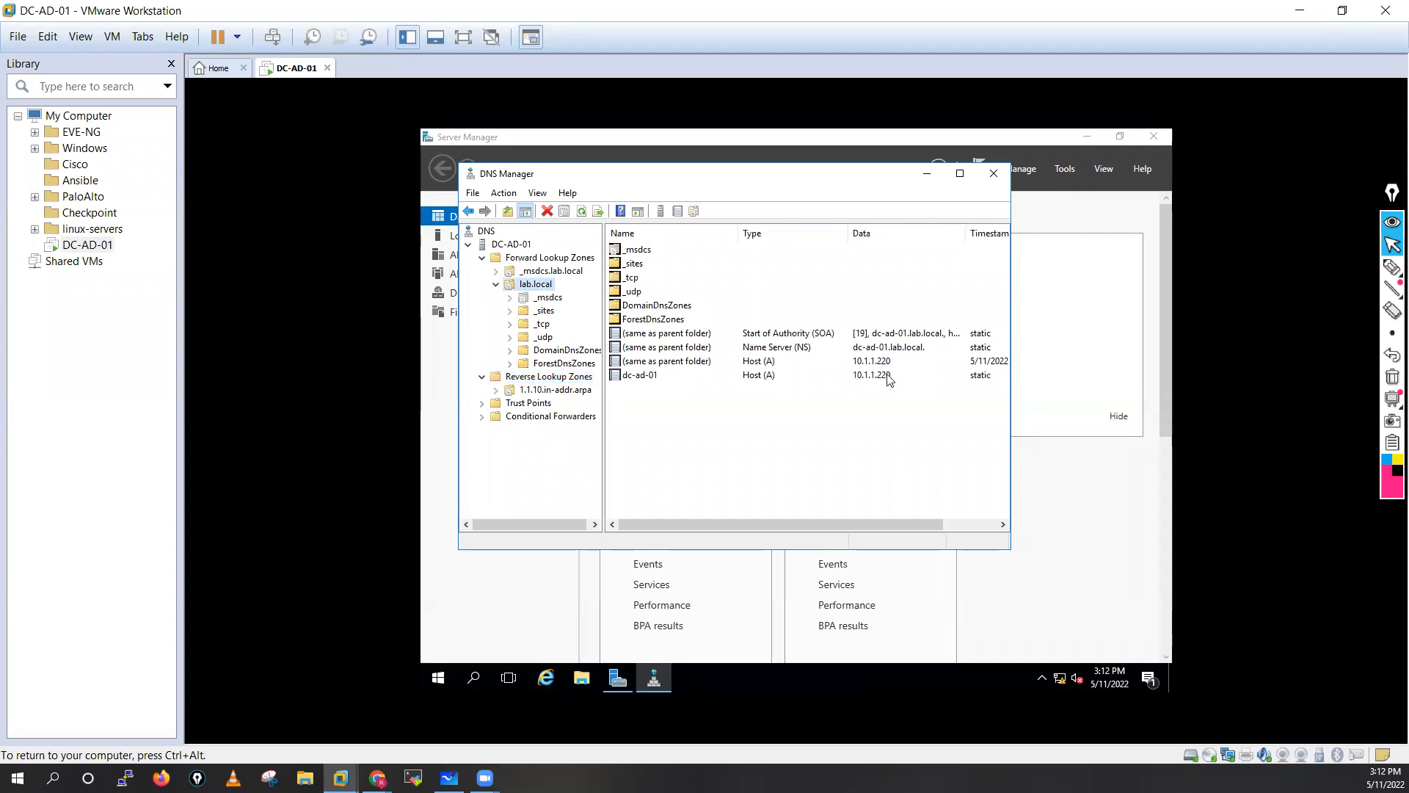
right_click(541, 286)
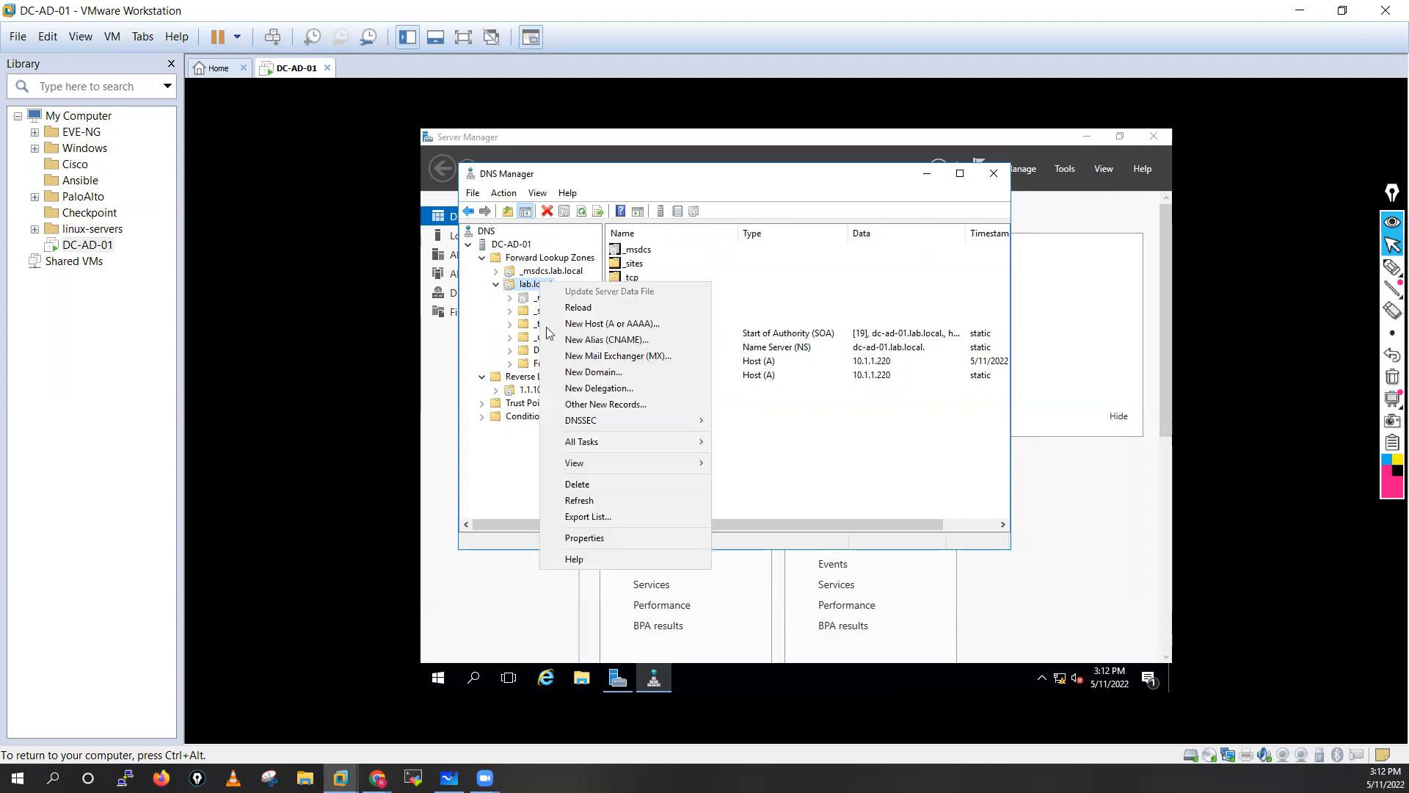
left_click(595, 327)
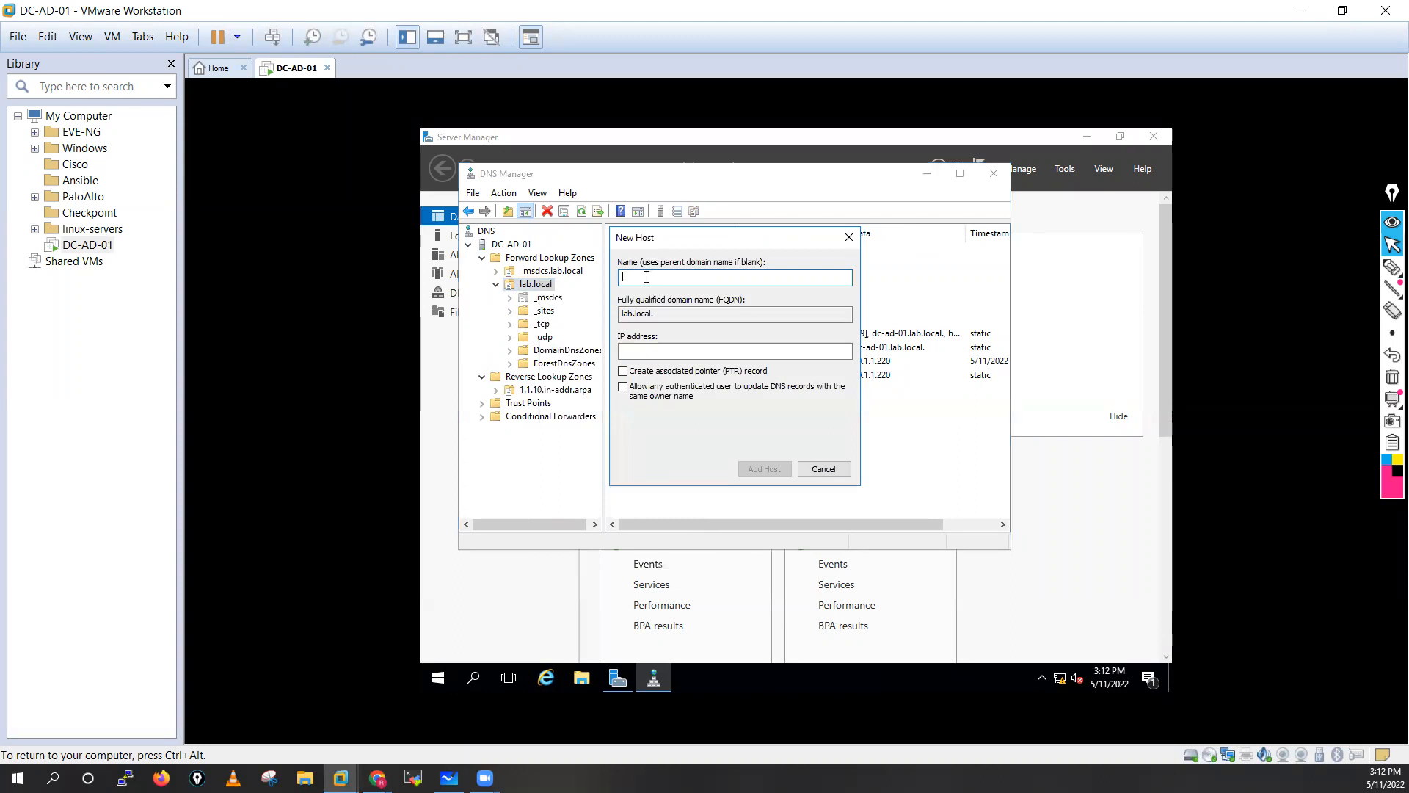
type("fw01")
left_click(643, 349)
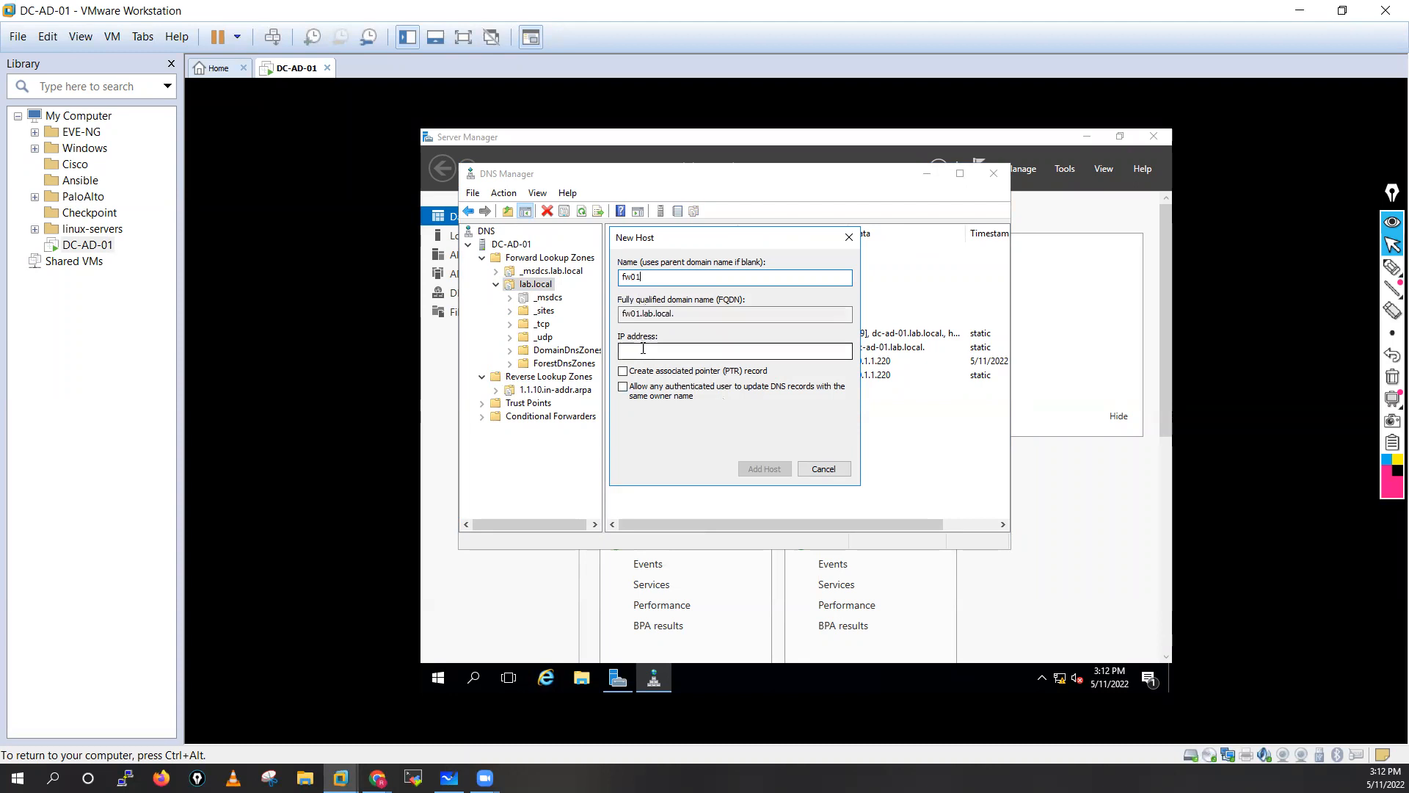
type("10.")
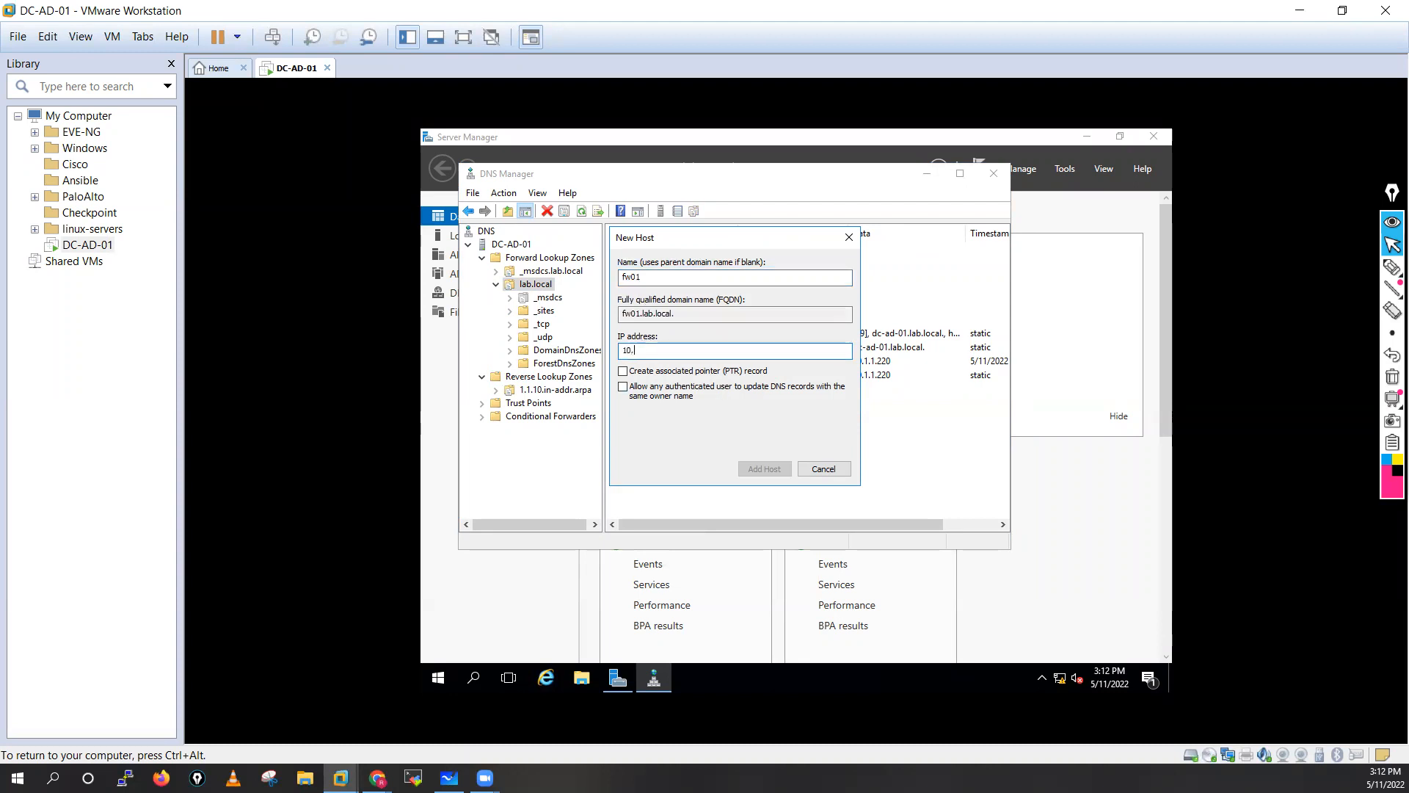
type("1.1.250")
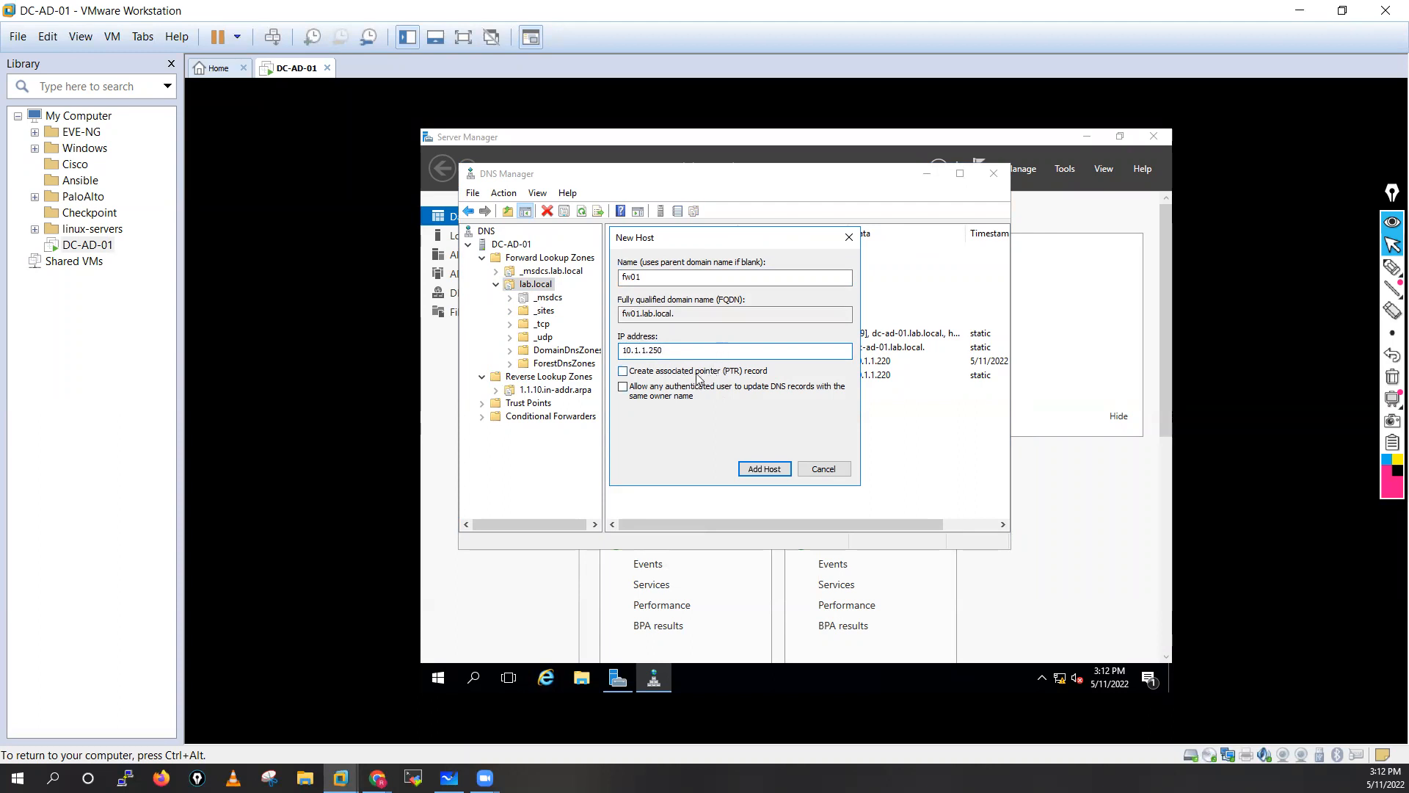
left_click(624, 372)
left_click(762, 467)
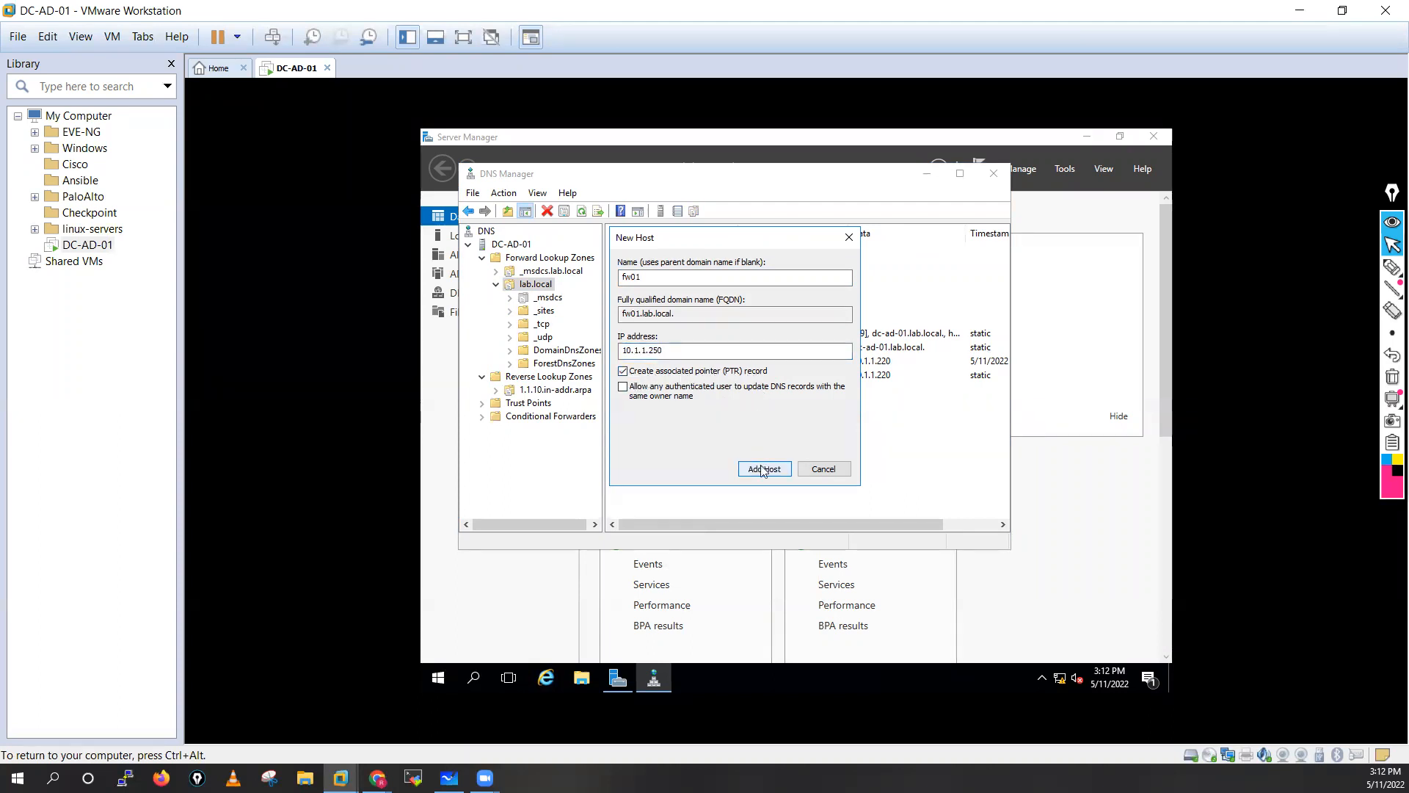
left_click(910, 464)
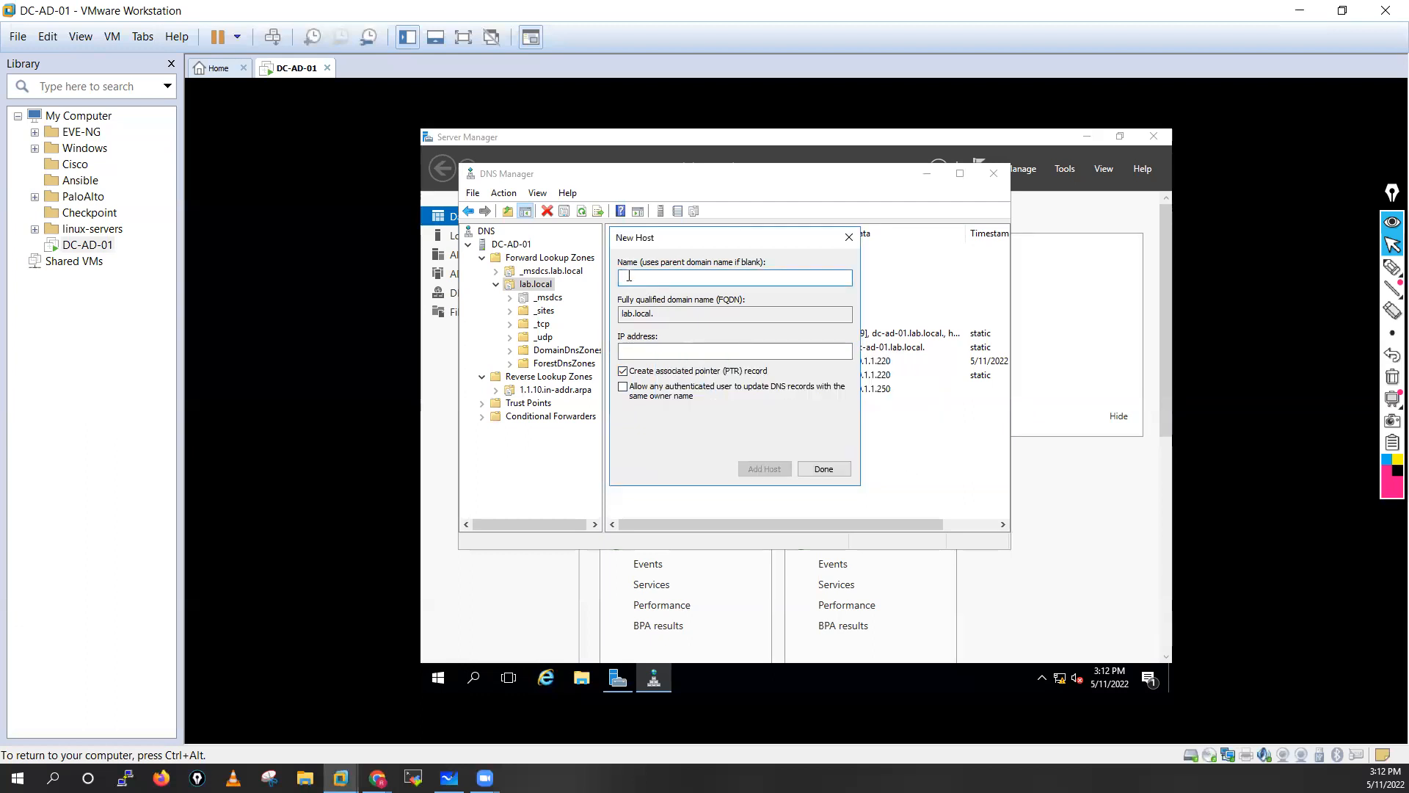
Clear the stray host name and close the New Host dialog.
type("fw0")
key("BackSpace")
key("BackSpace")
key("BackSpace")
left_click(849, 237)
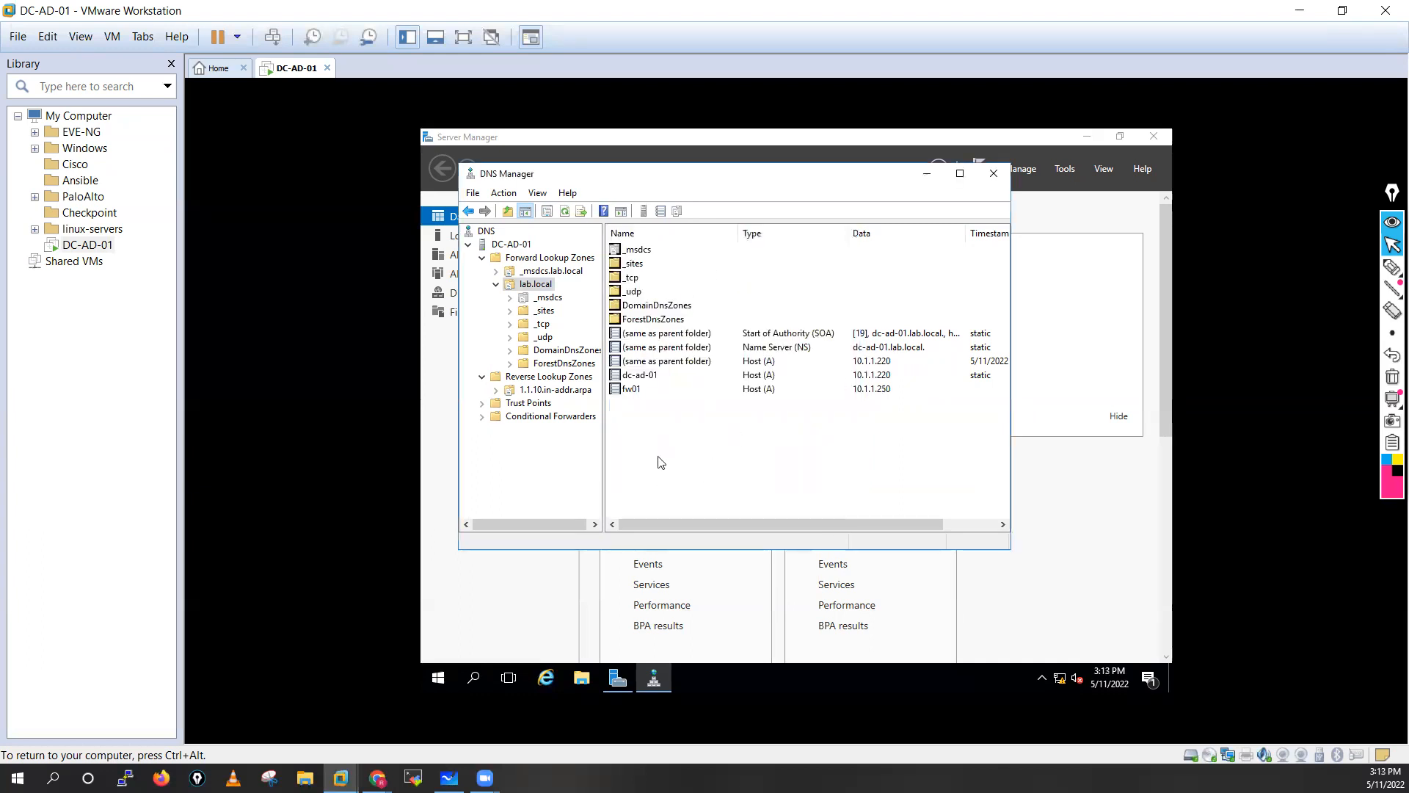
Reopen DNS Manager from Server Manager Tools and look over the File > Options console settings.
left_click(994, 174)
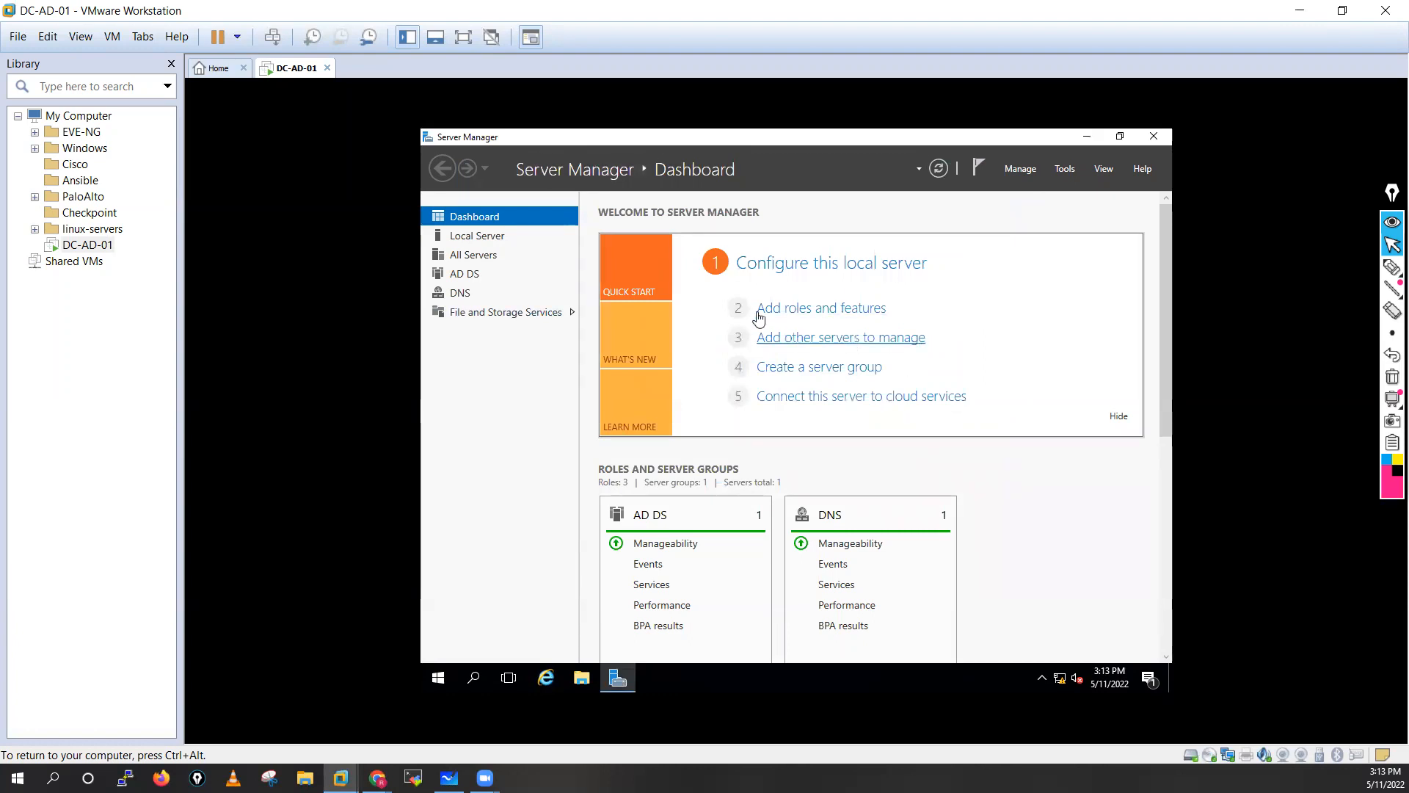
left_click(1063, 169)
left_click(982, 348)
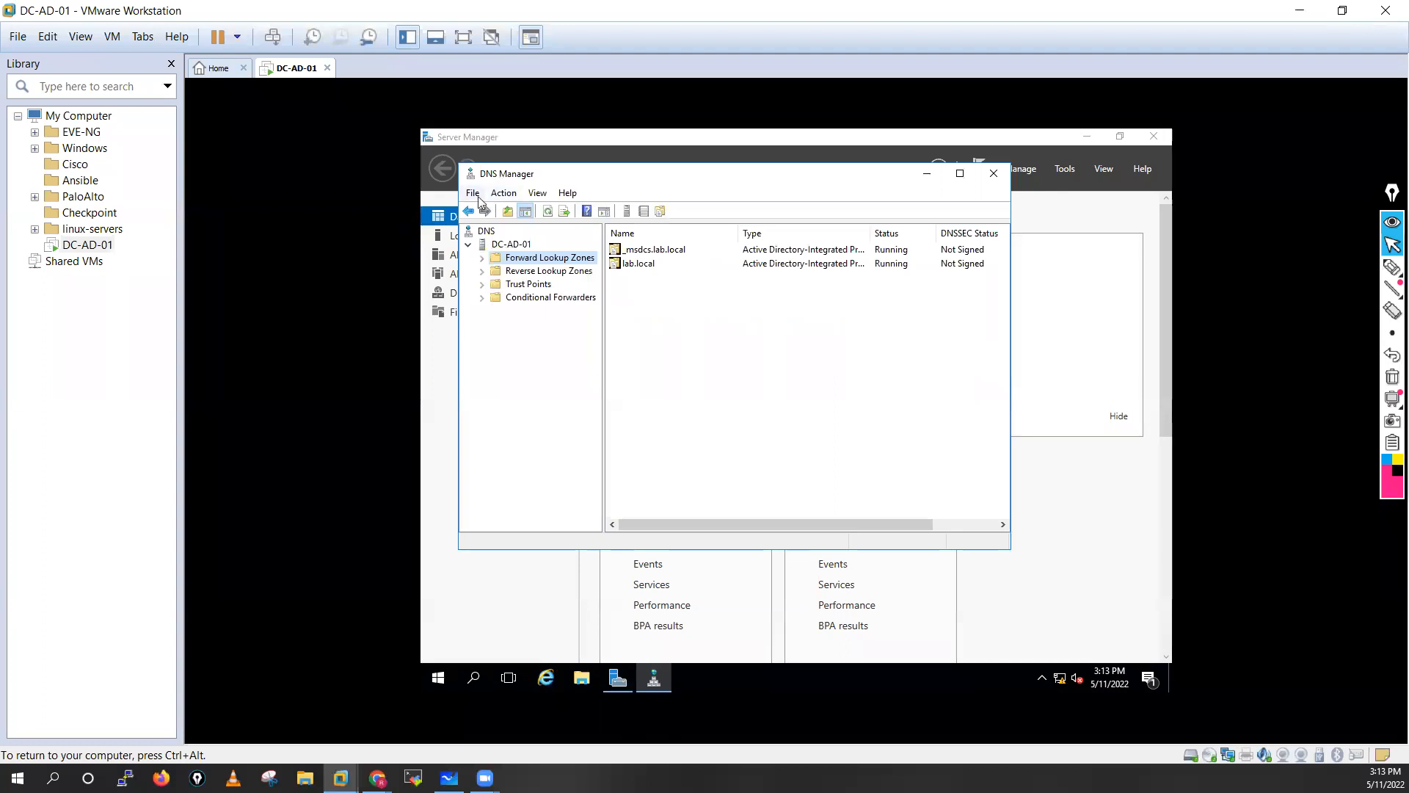
left_click(473, 193)
mouse_move(506, 196)
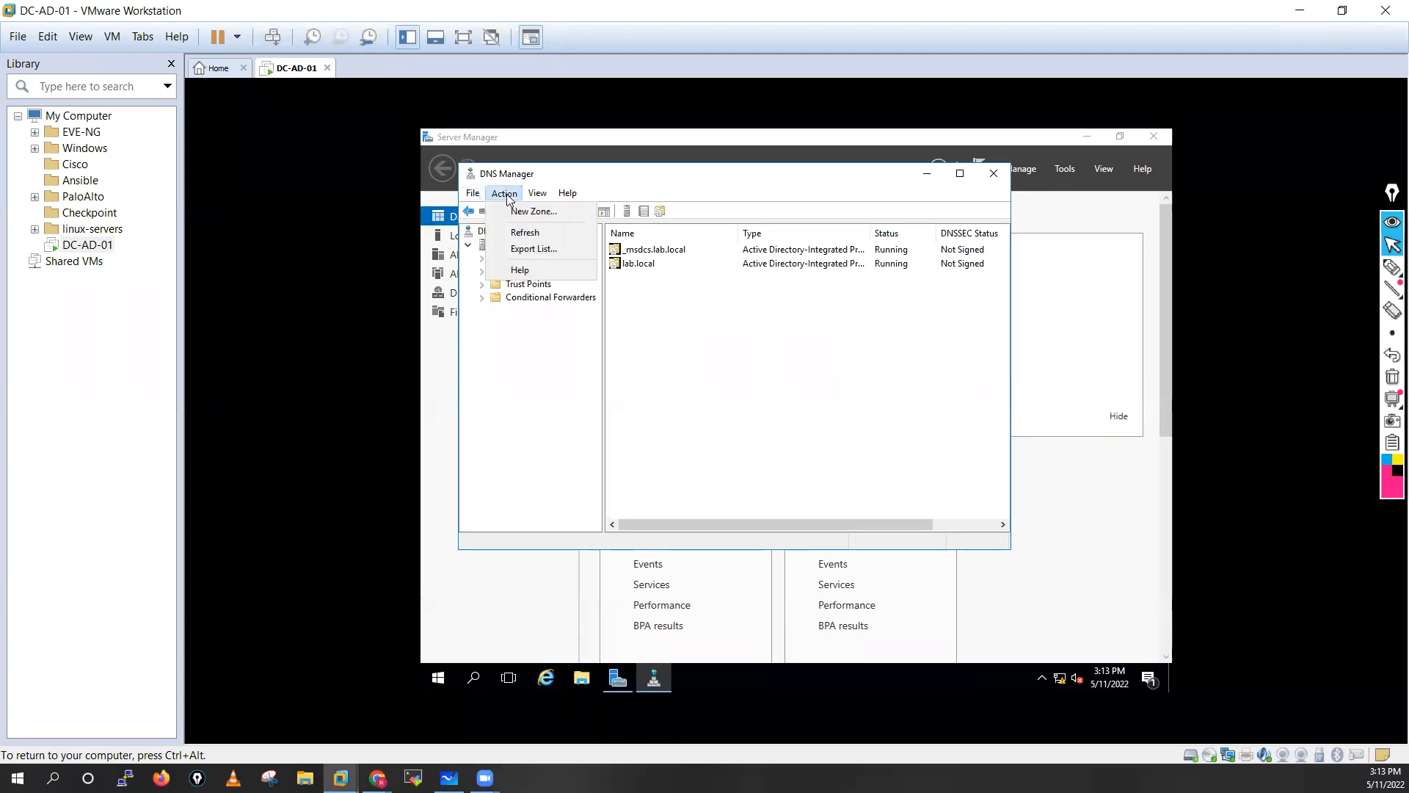
left_click(505, 212)
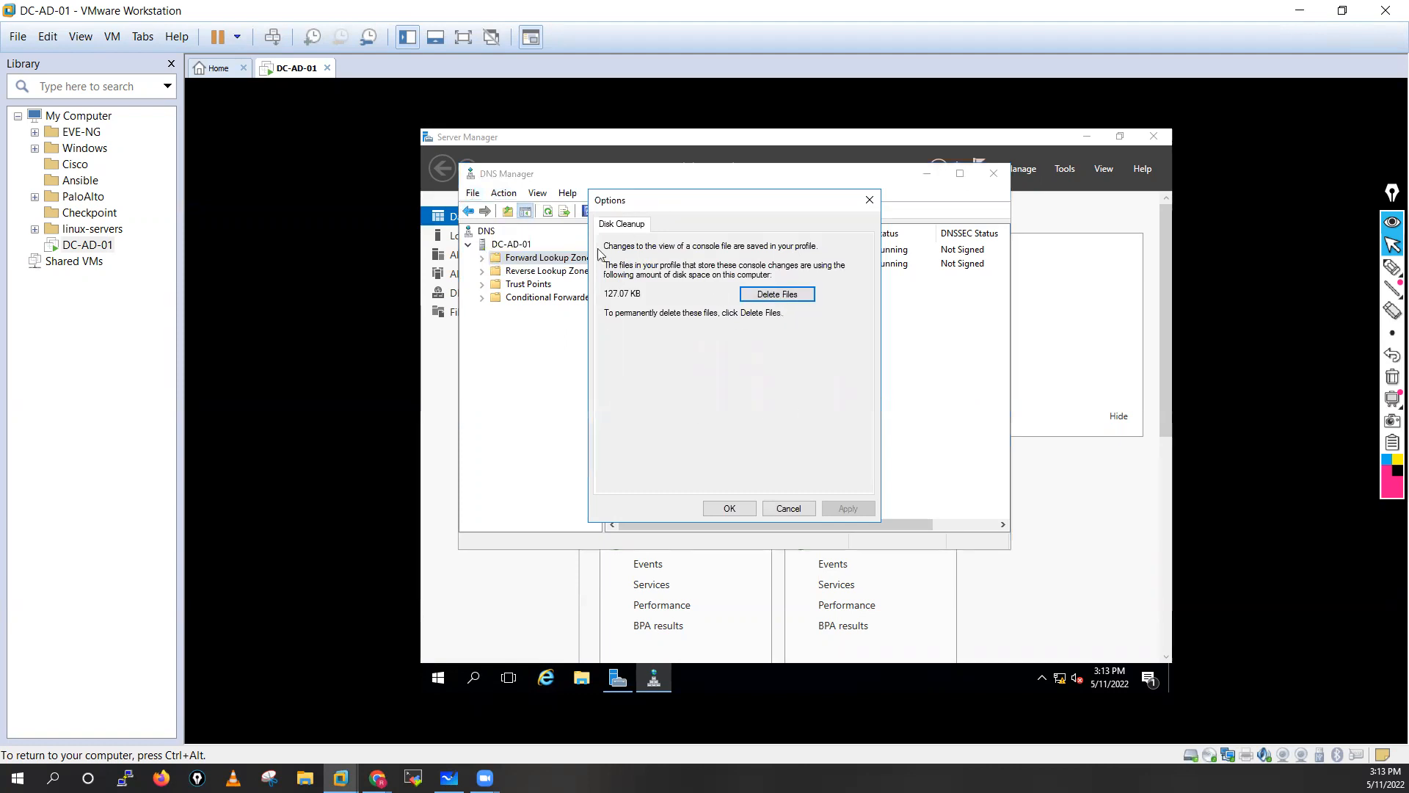
left_click(749, 511)
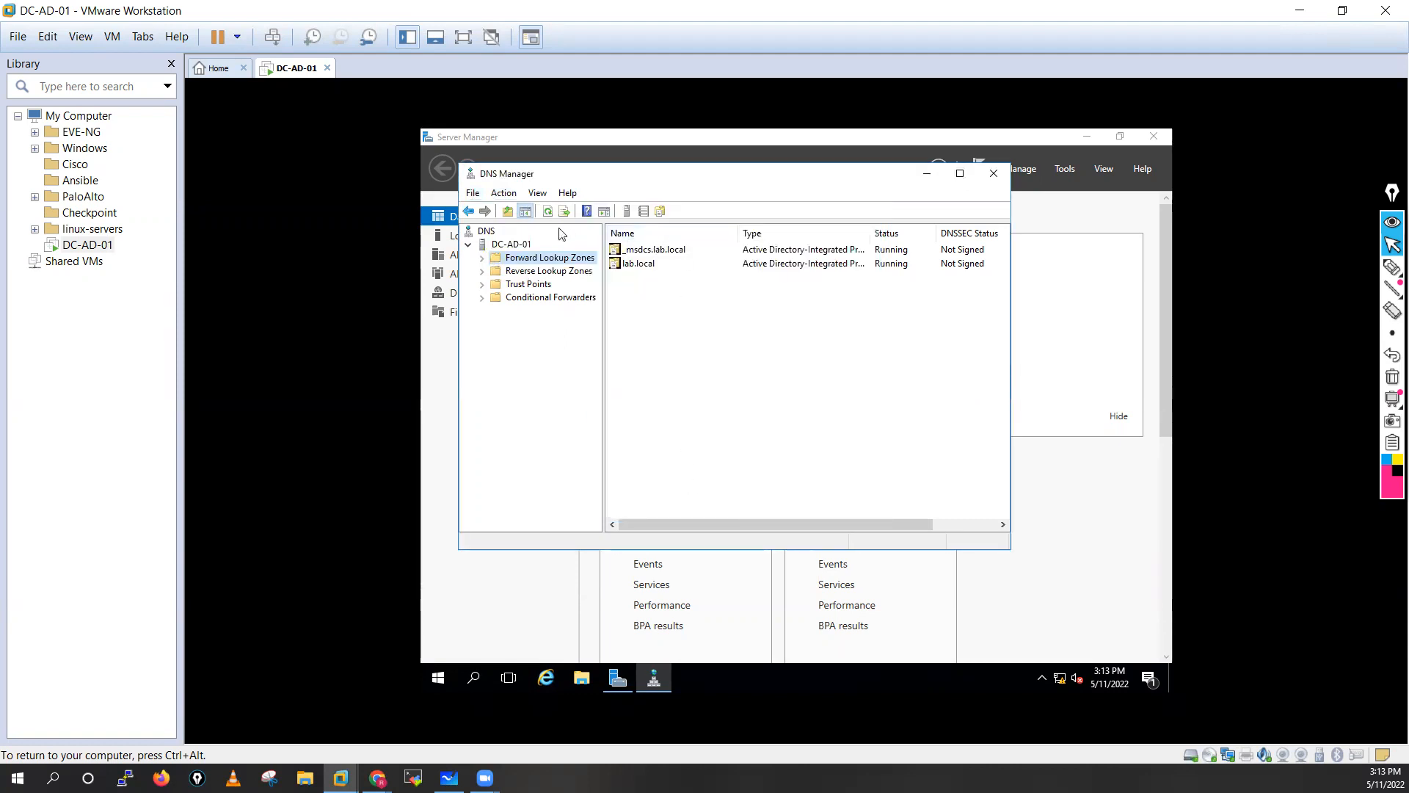
Add 4.2.2.2 after 8.8.8.8 in DC-AD-01's Forwarders list and apply the server properties.
left_click(512, 245)
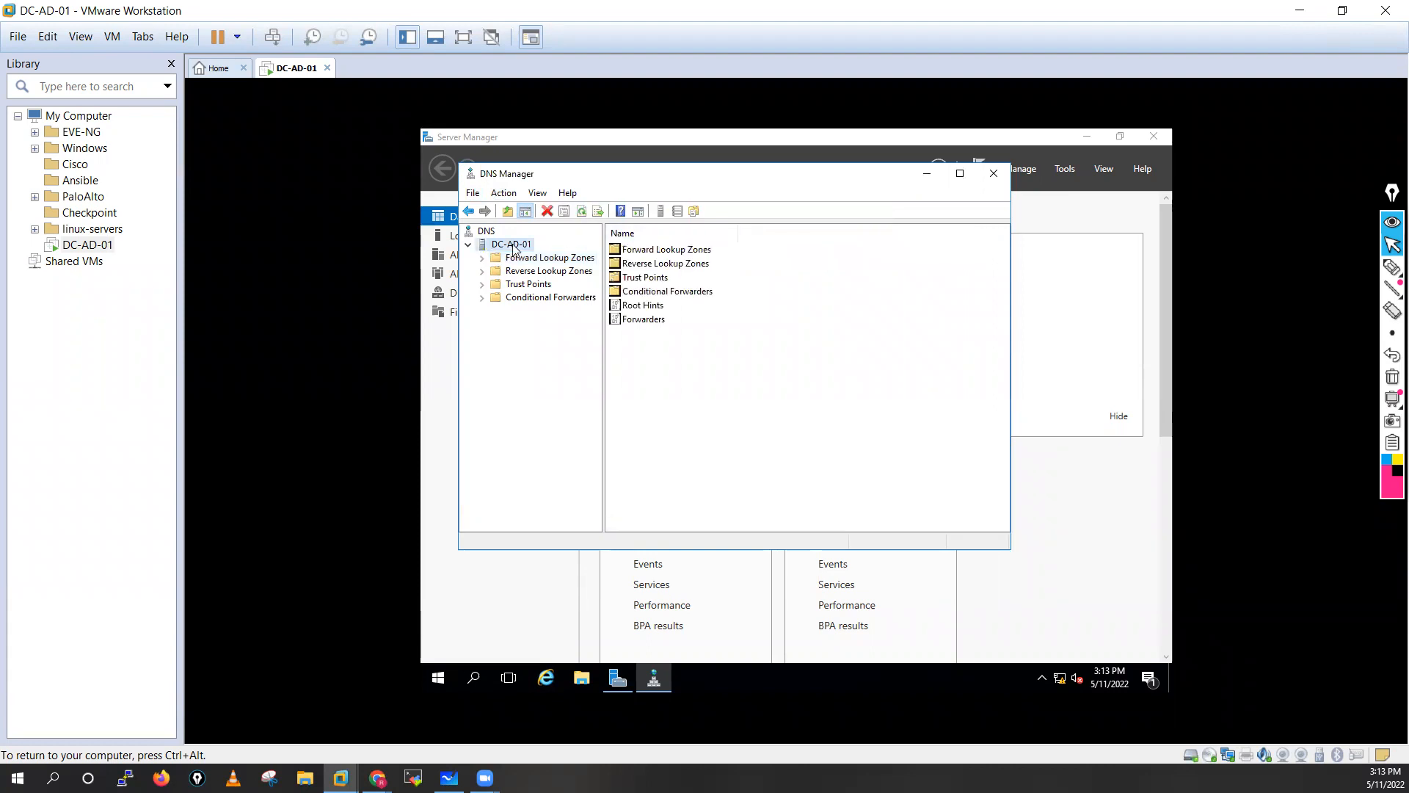
right_click(513, 245)
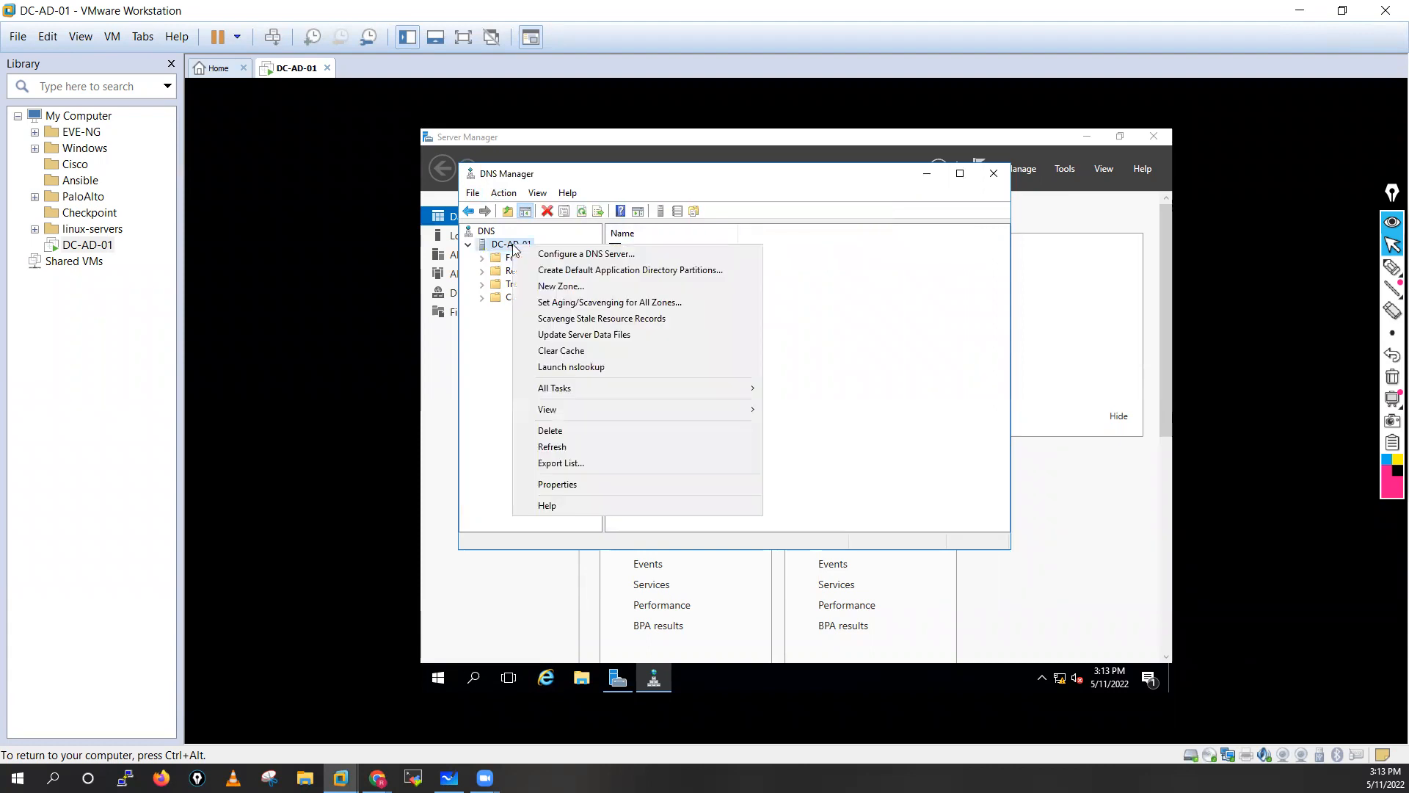
left_click(559, 485)
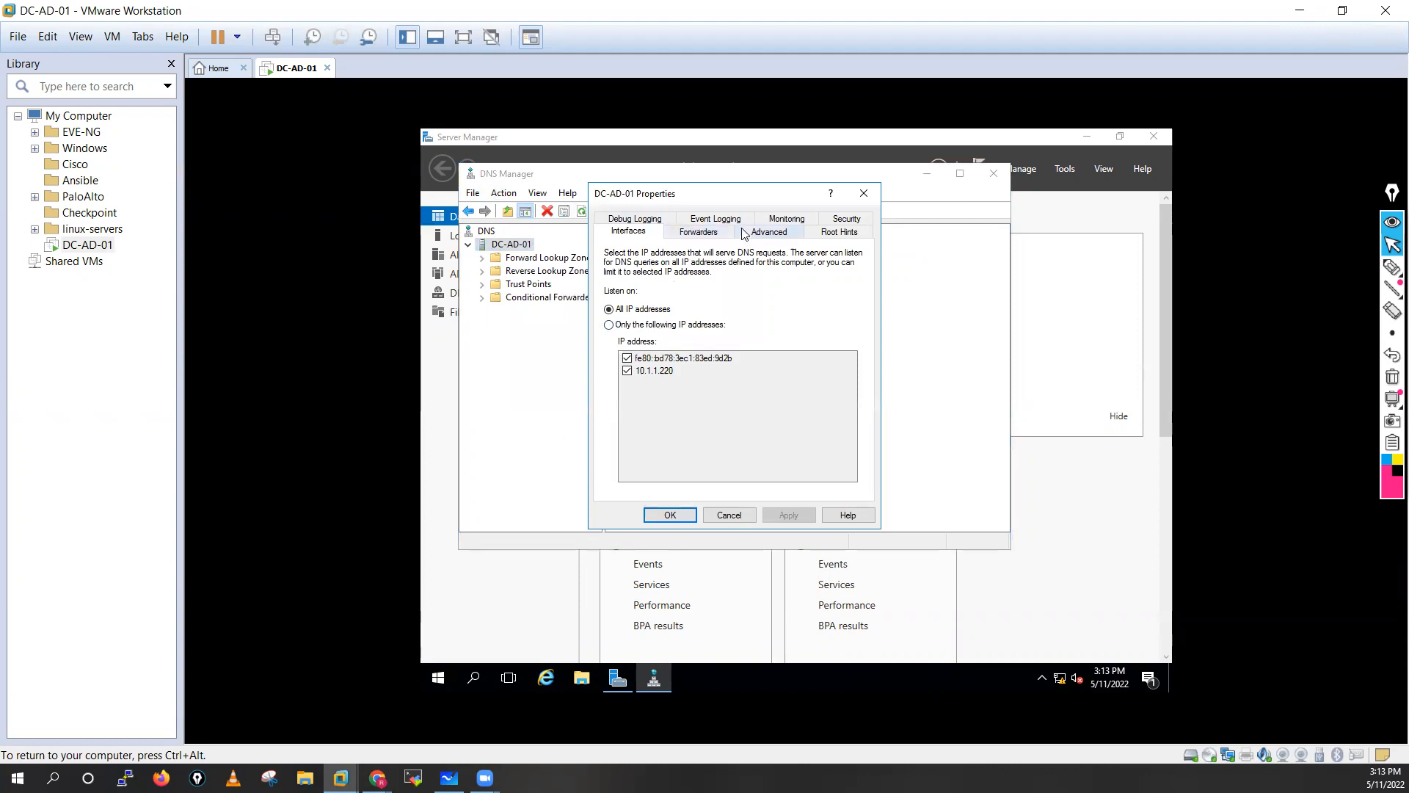
left_click(707, 235)
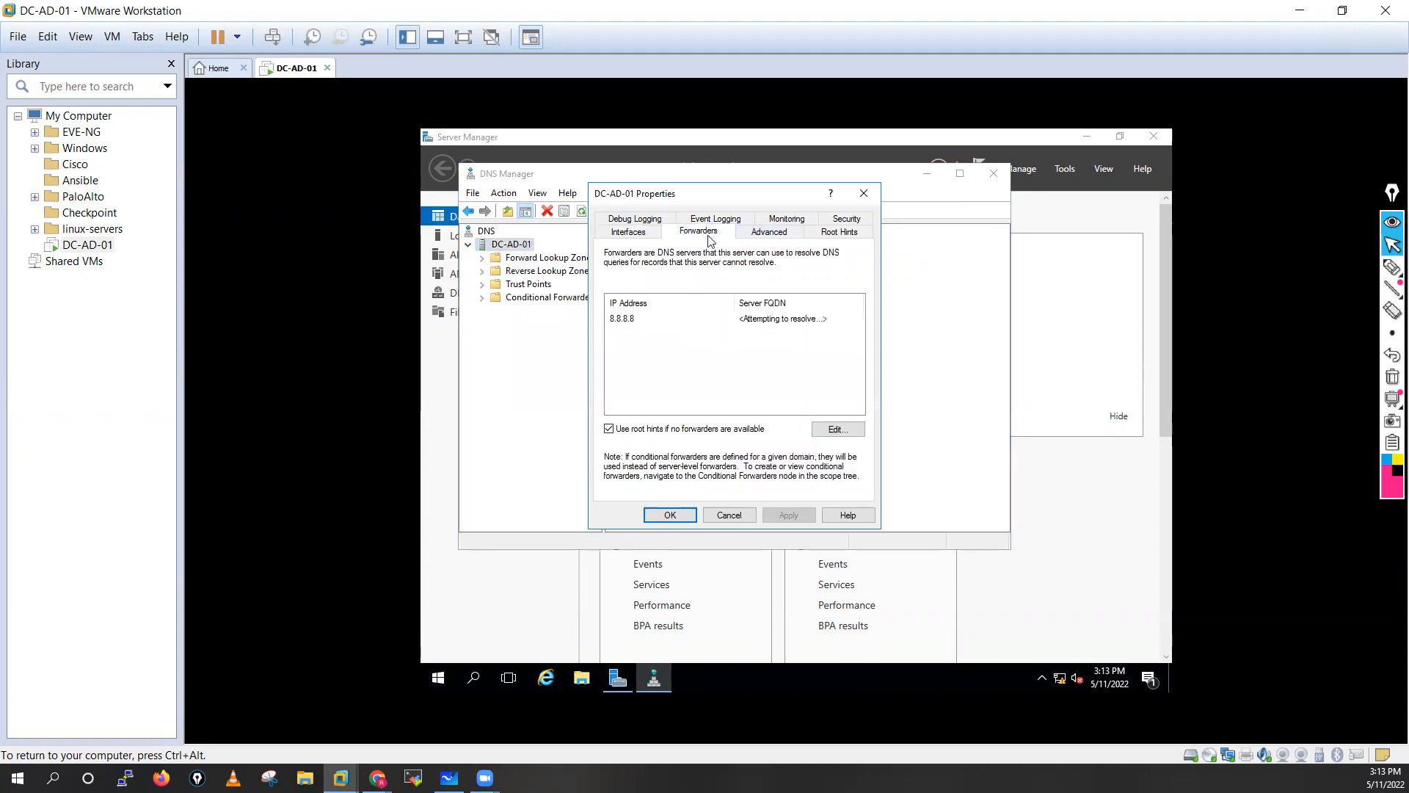
left_click(648, 321)
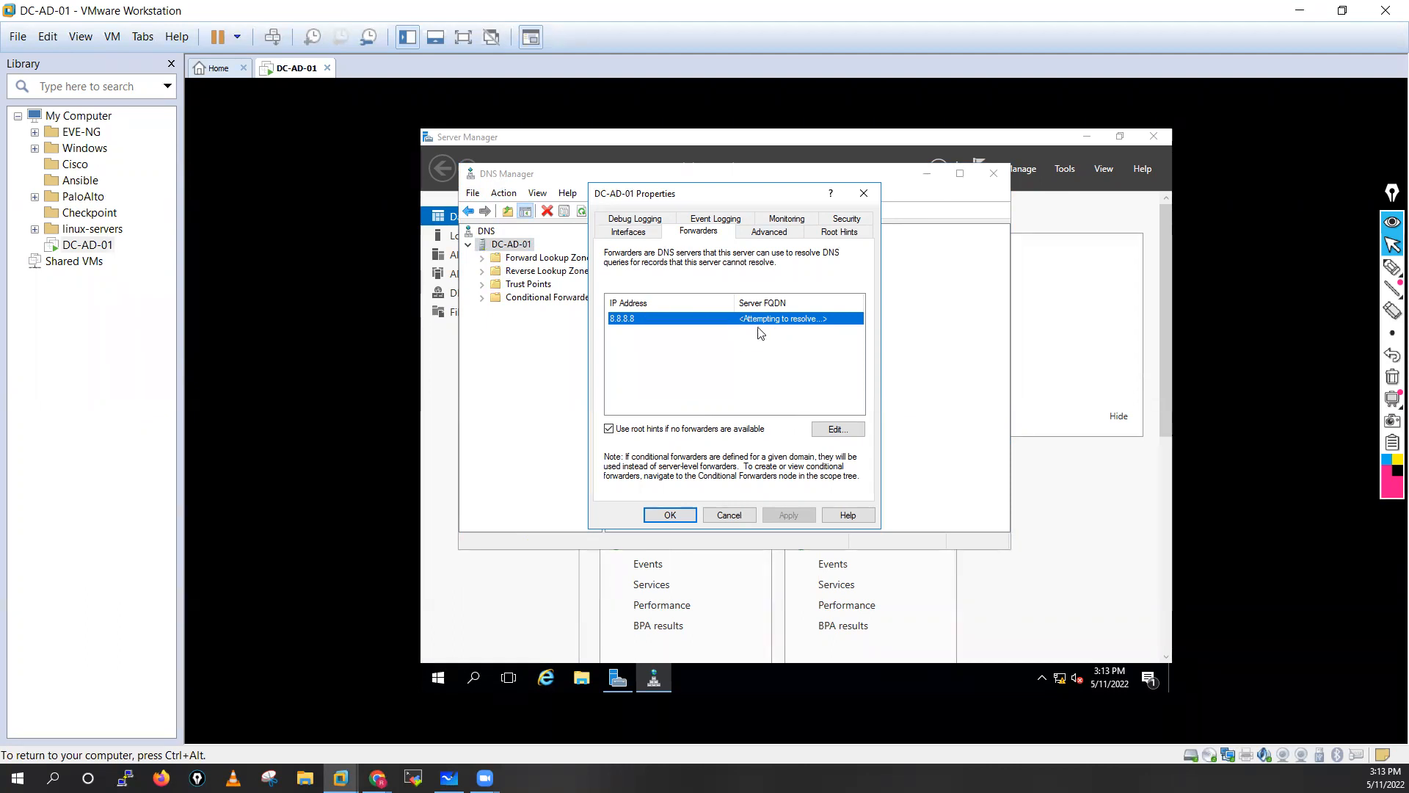
left_click(844, 432)
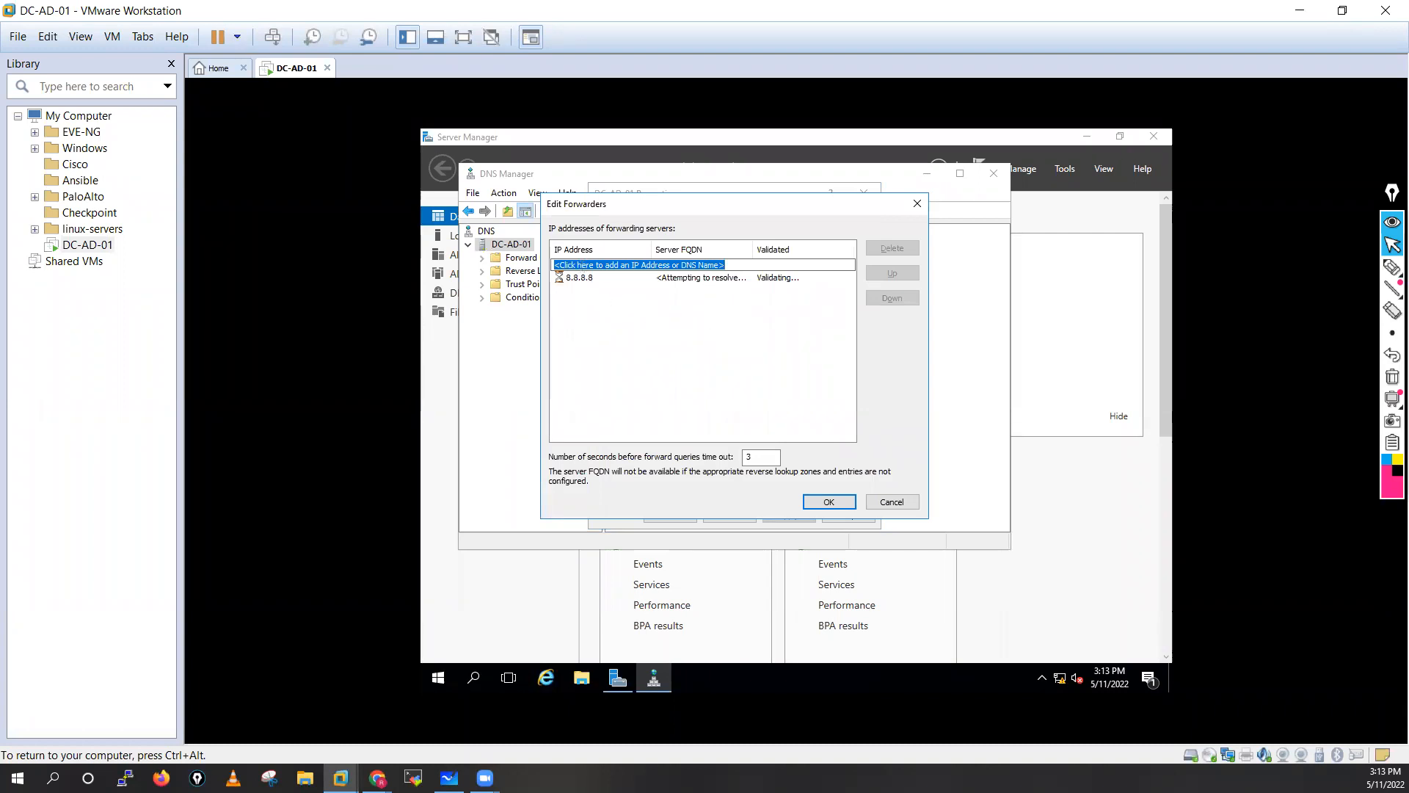
type("4.2.2.2")
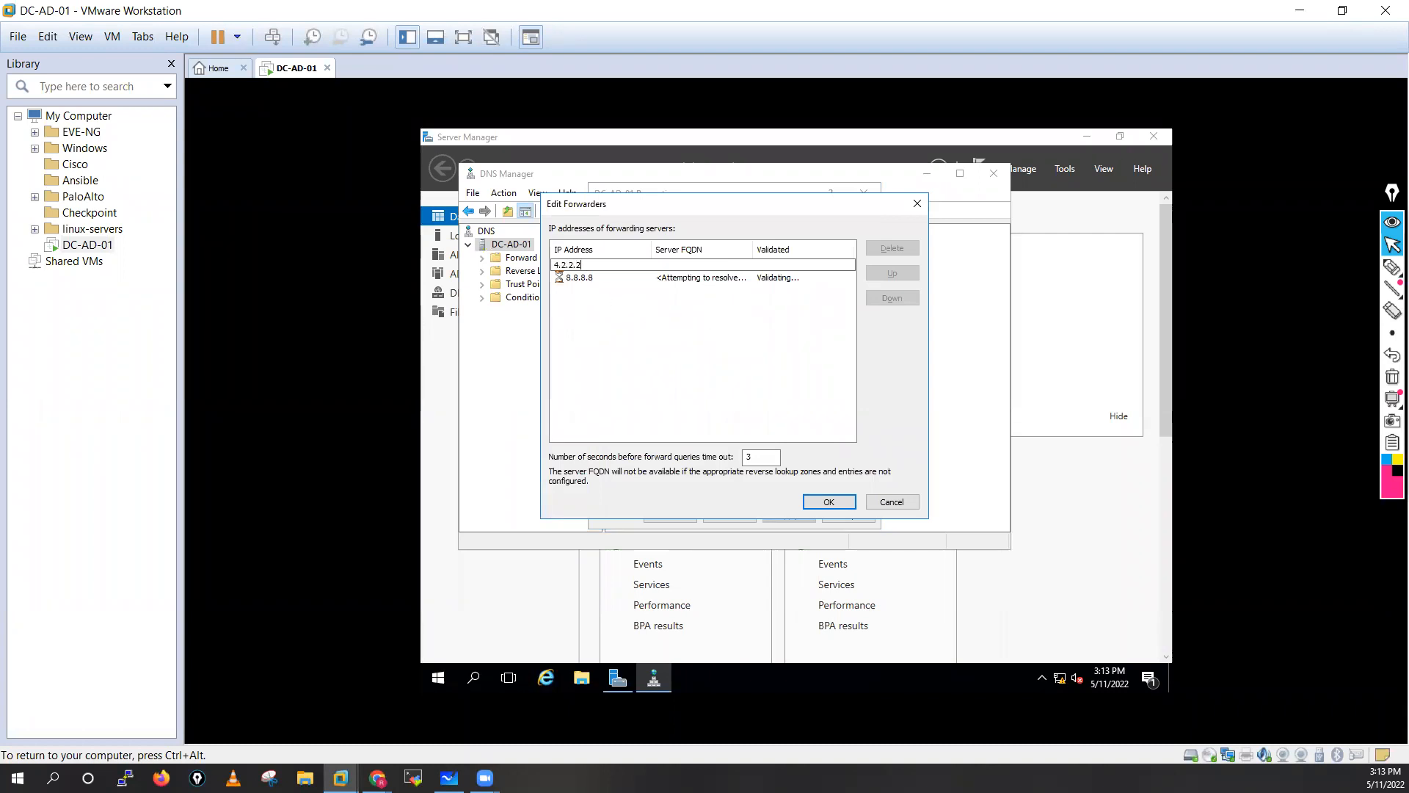
key("Return")
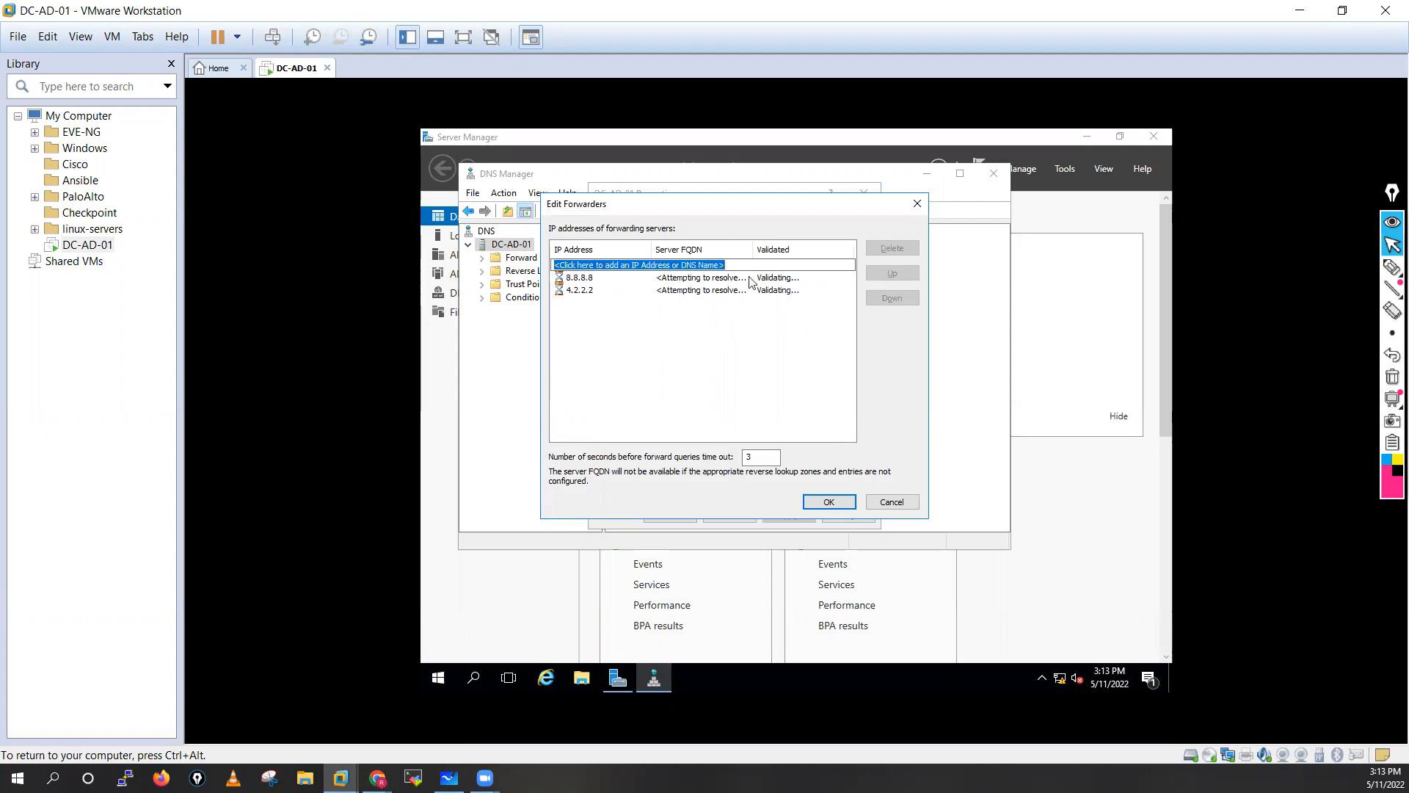
left_click(828, 502)
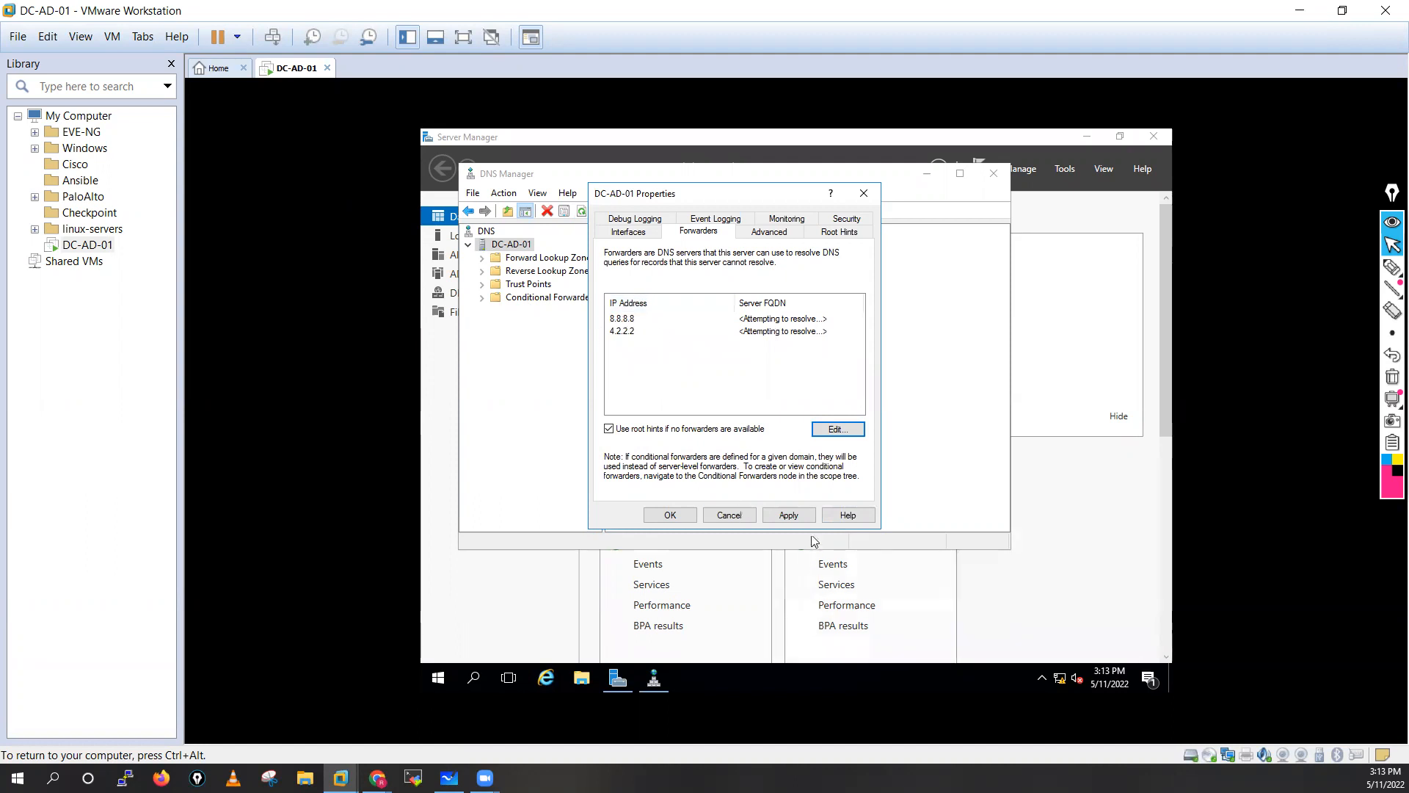
left_click(789, 515)
left_click(669, 515)
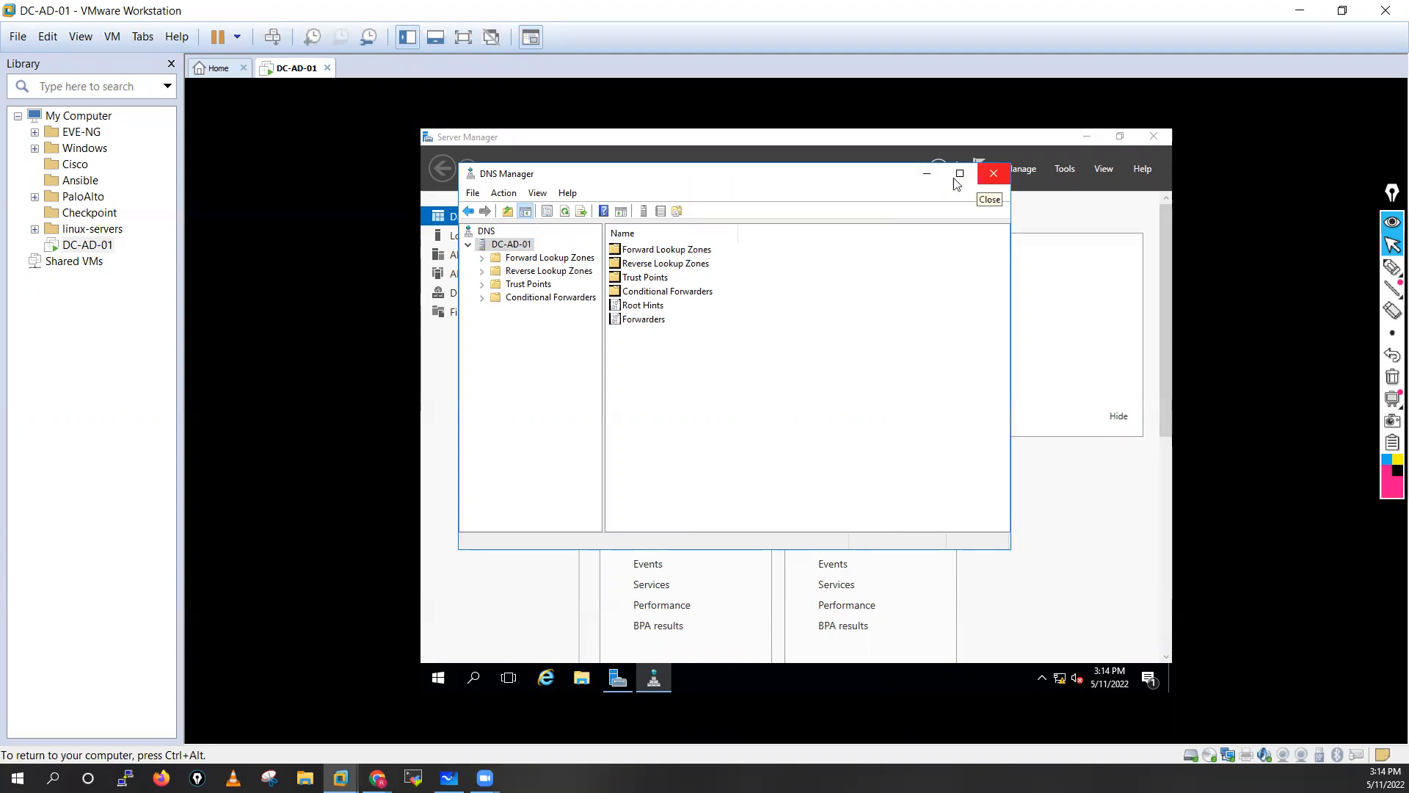
Minimize and restore DNS Manager, then close it.
left_click(927, 174)
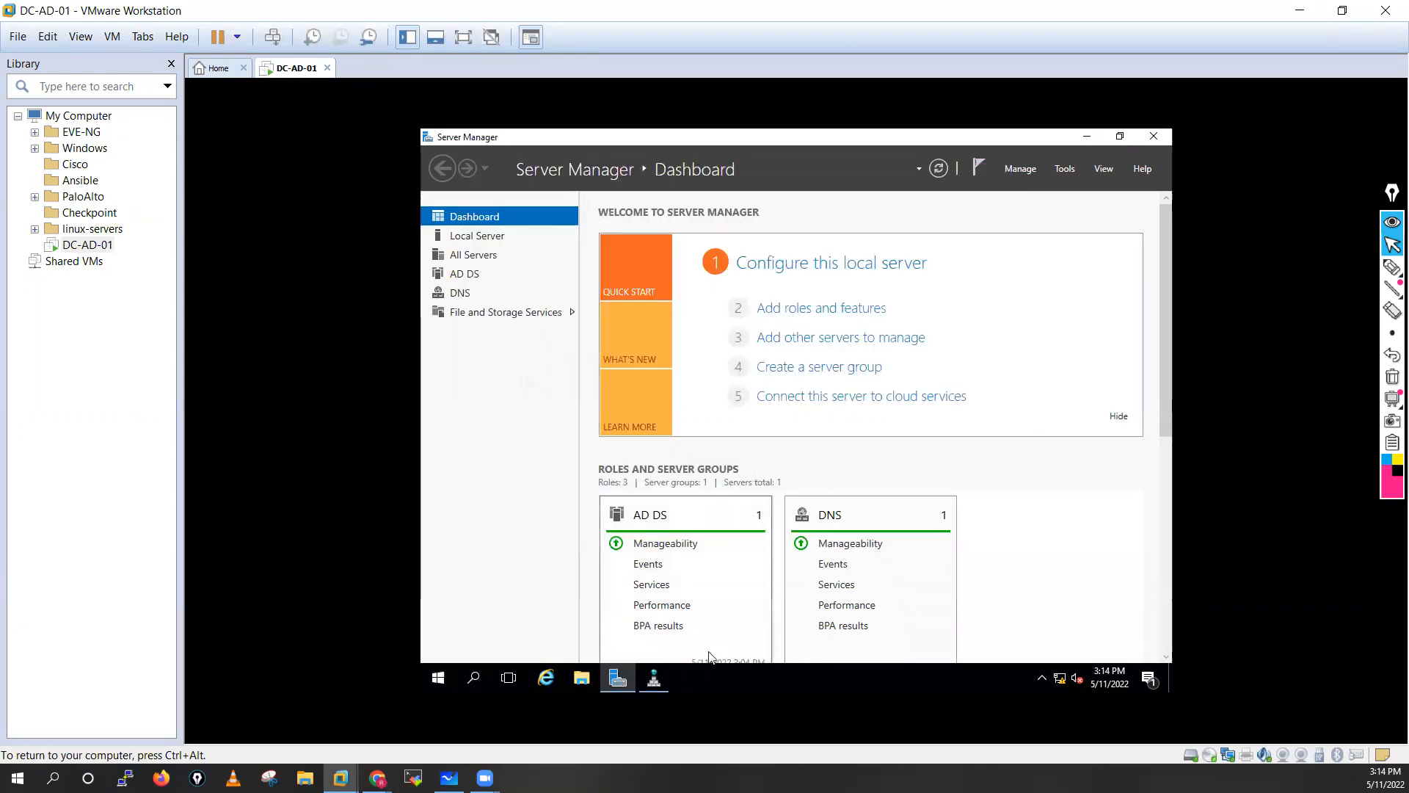
left_click(654, 678)
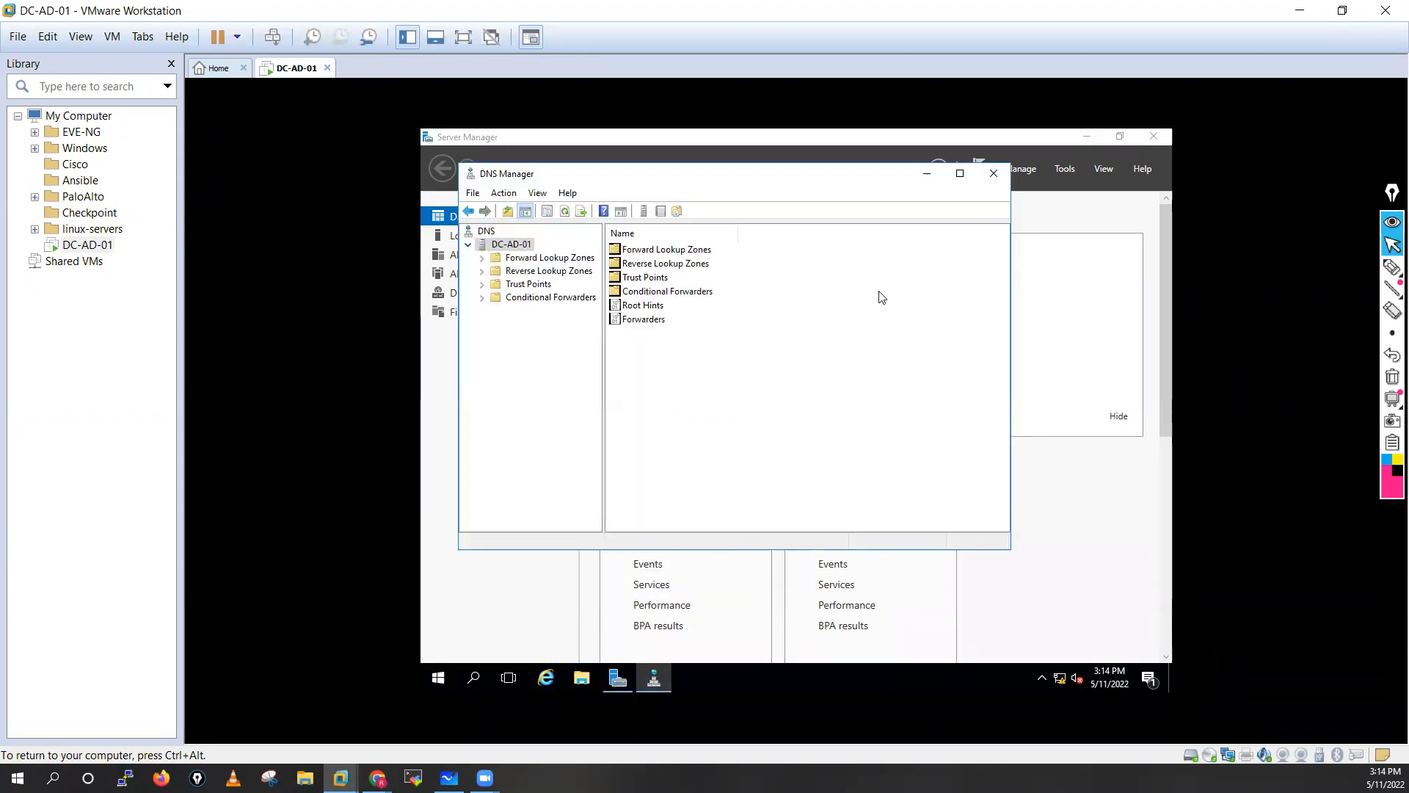
left_click(994, 173)
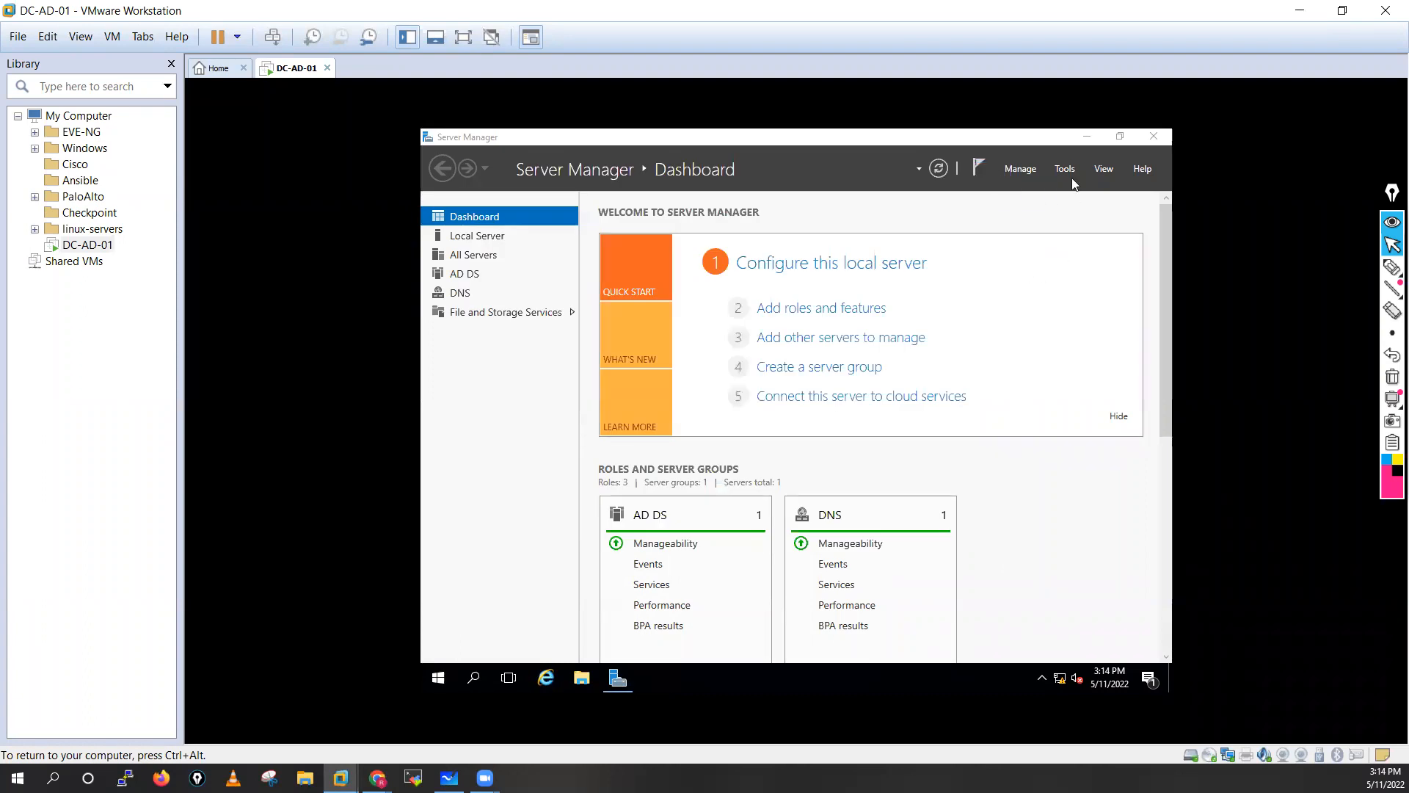
Advance the Add Roles wizard to Server Roles and tick Web Server (IIS) with its management tools.
left_click(872, 314)
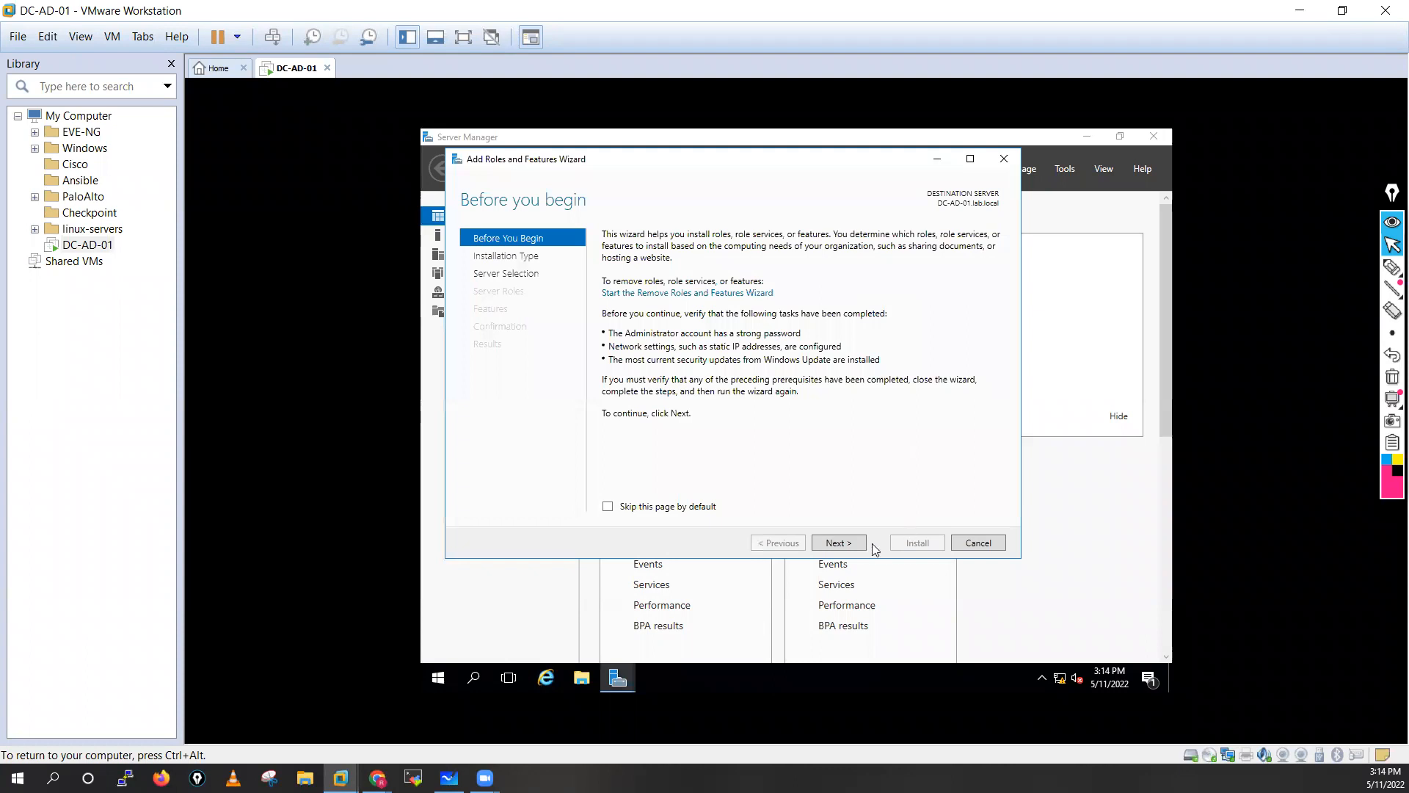
left_click(858, 547)
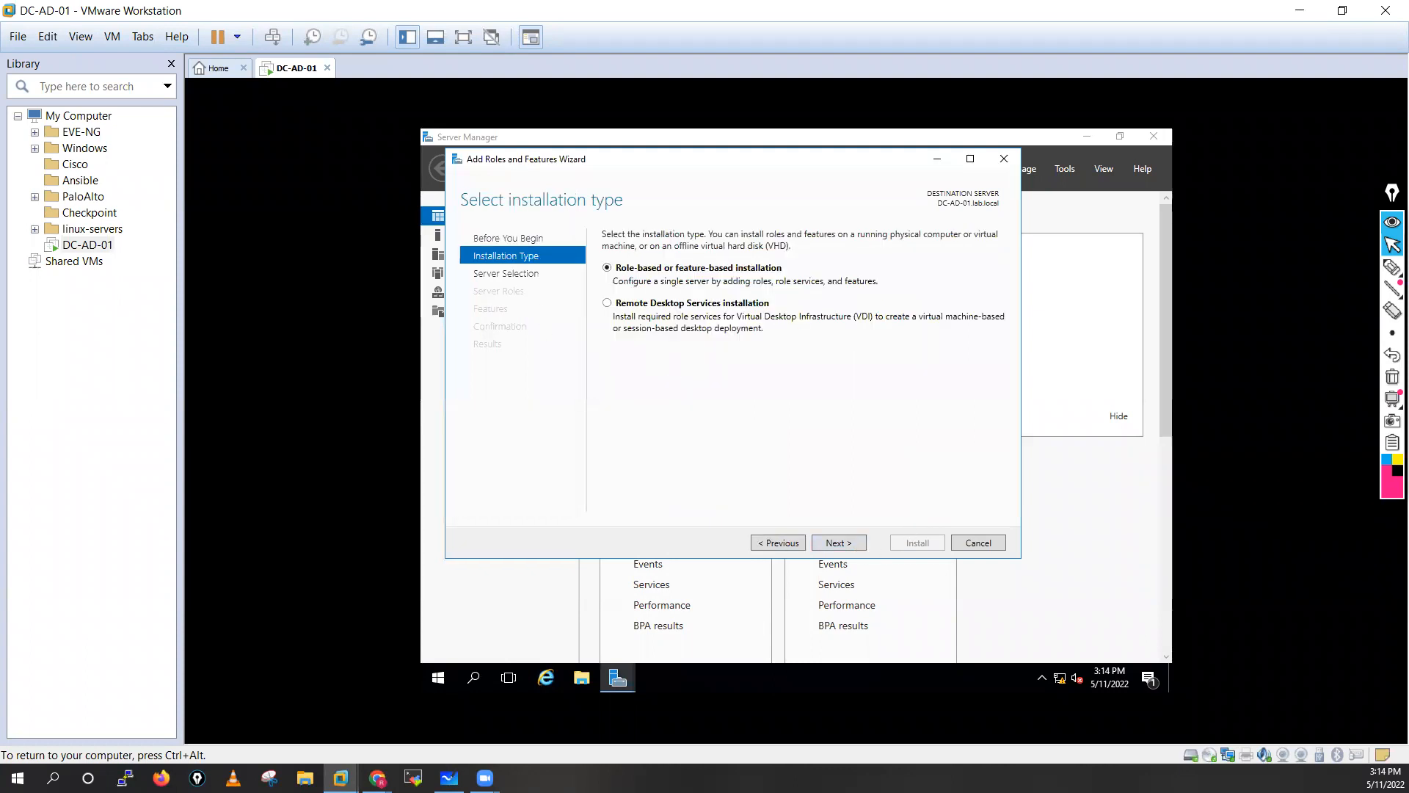
left_click(847, 548)
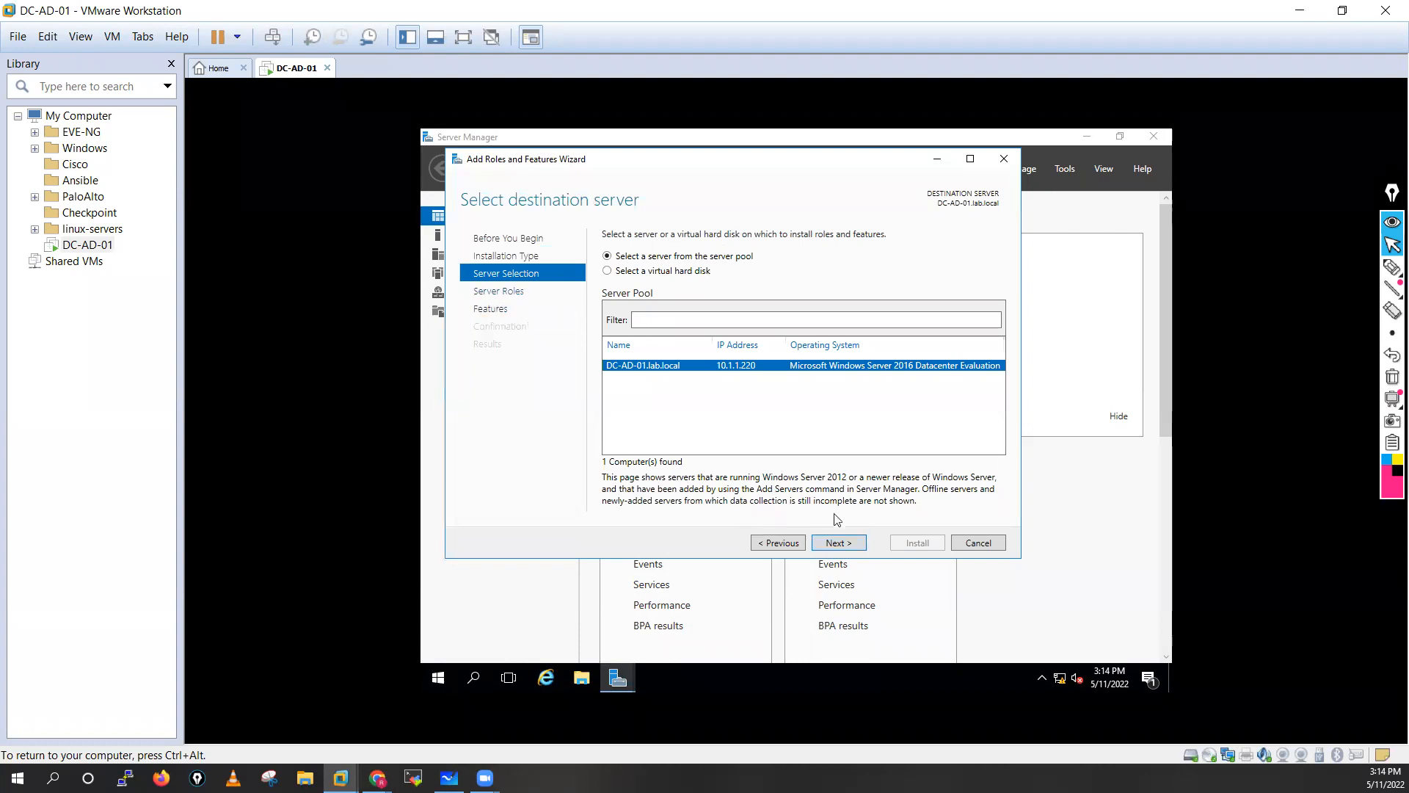
left_click(838, 544)
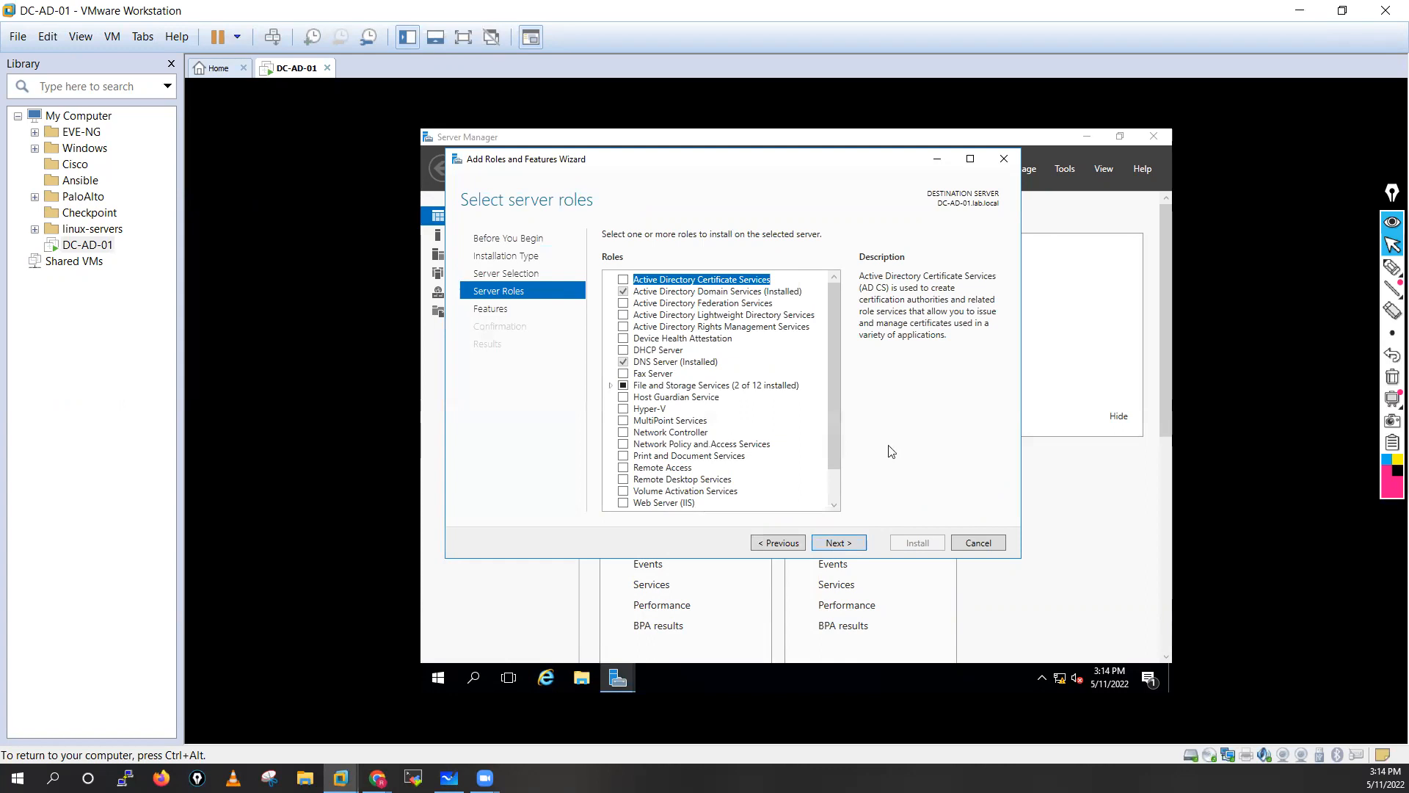
left_click_drag(835, 447, 841, 506)
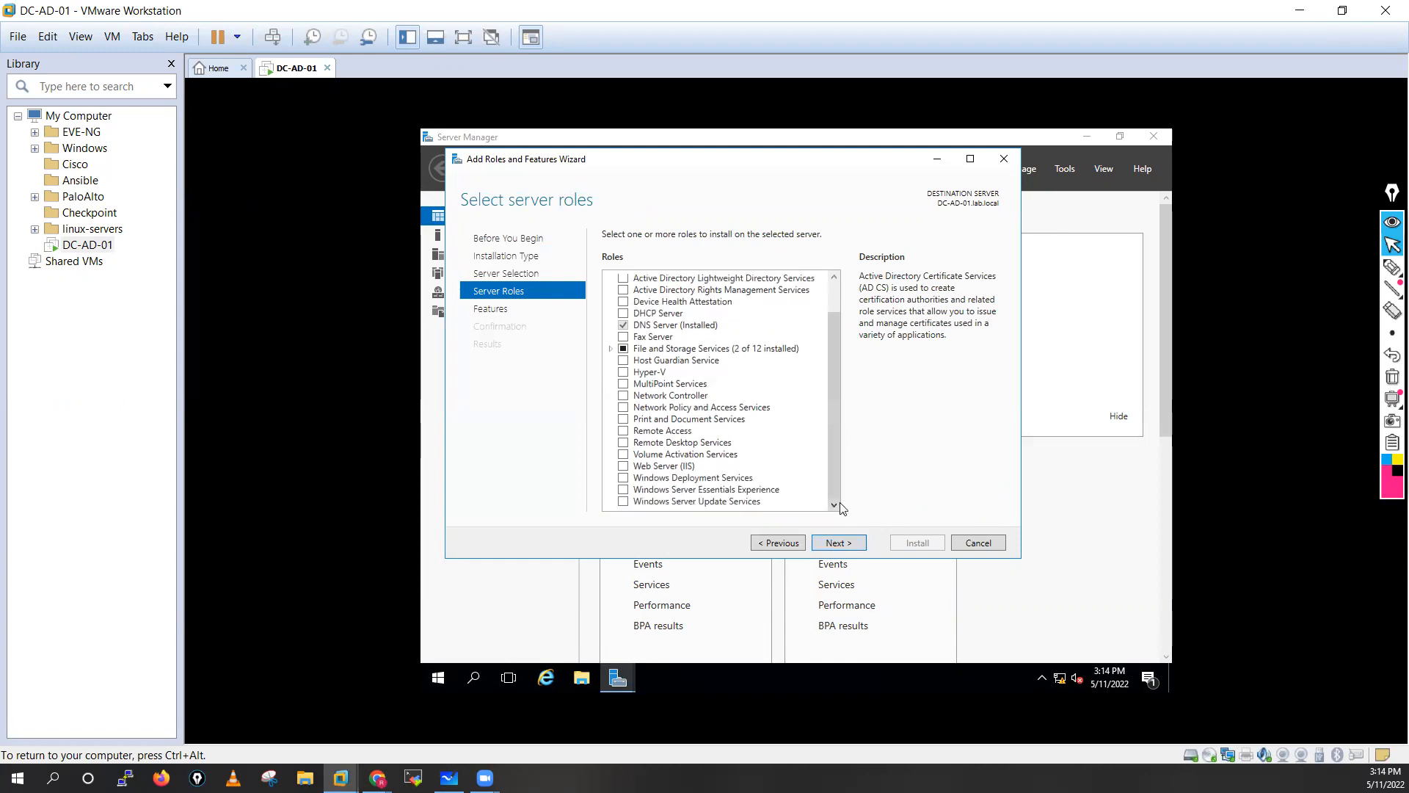
left_click(623, 467)
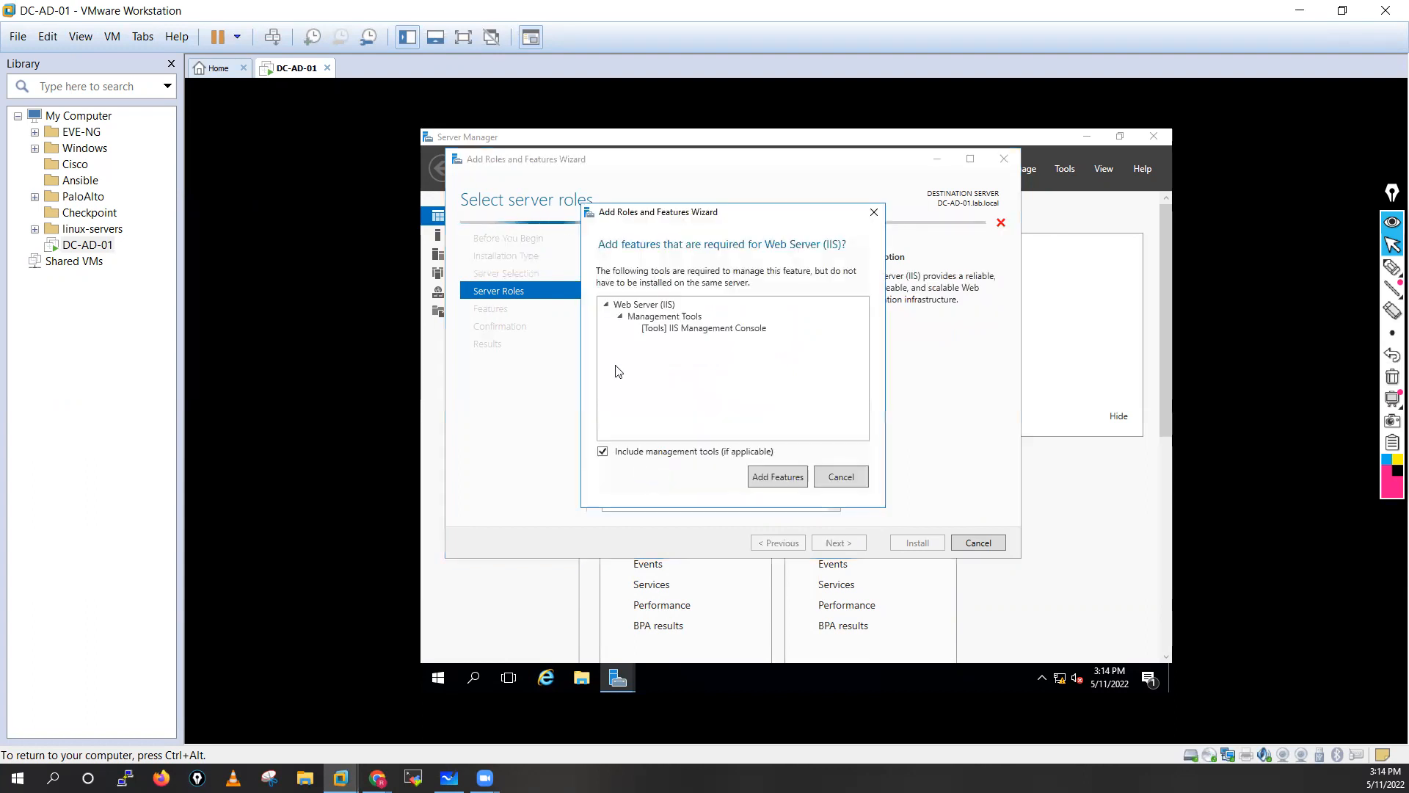
left_click(768, 477)
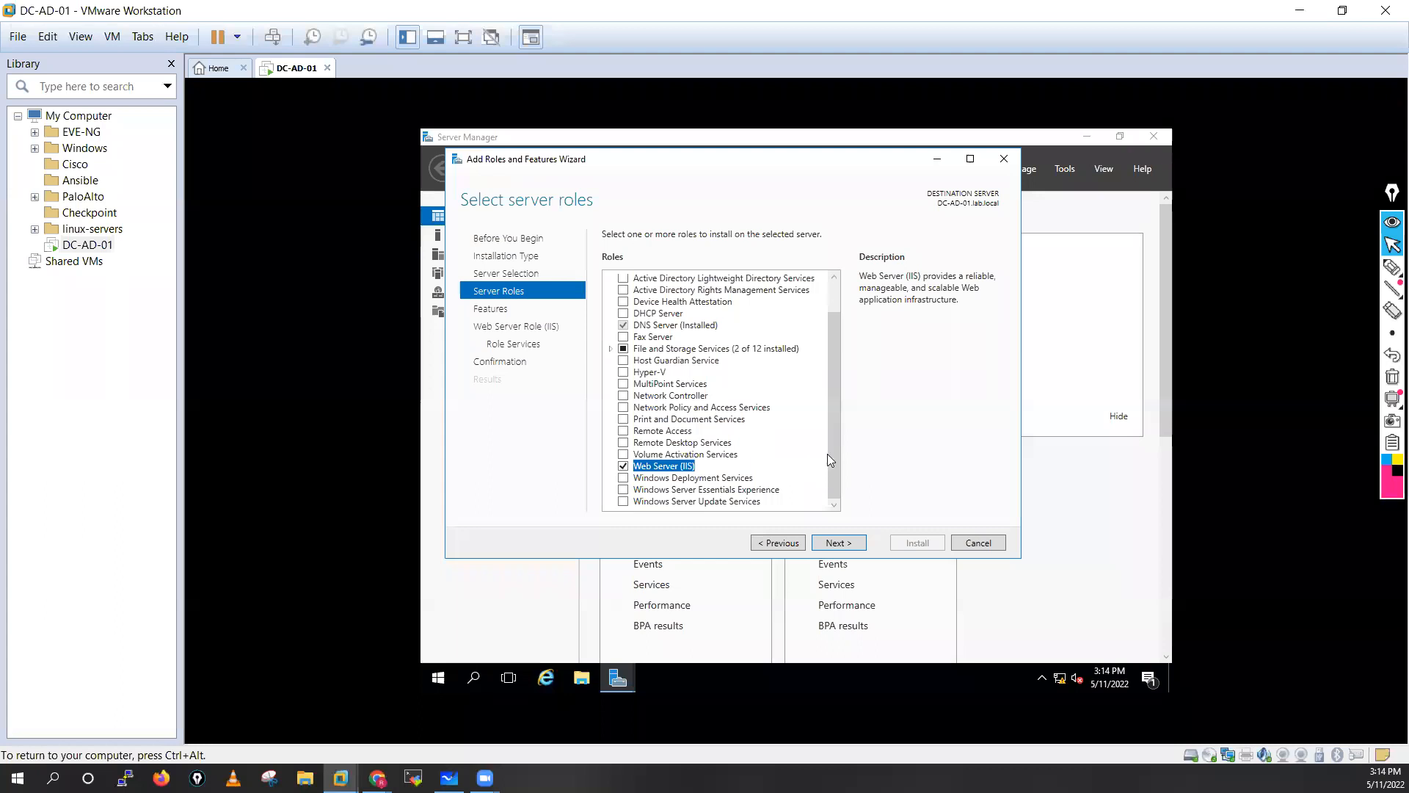
Expand File and Storage Services, then tick the Remote Desktop Services role.
left_click(611, 350)
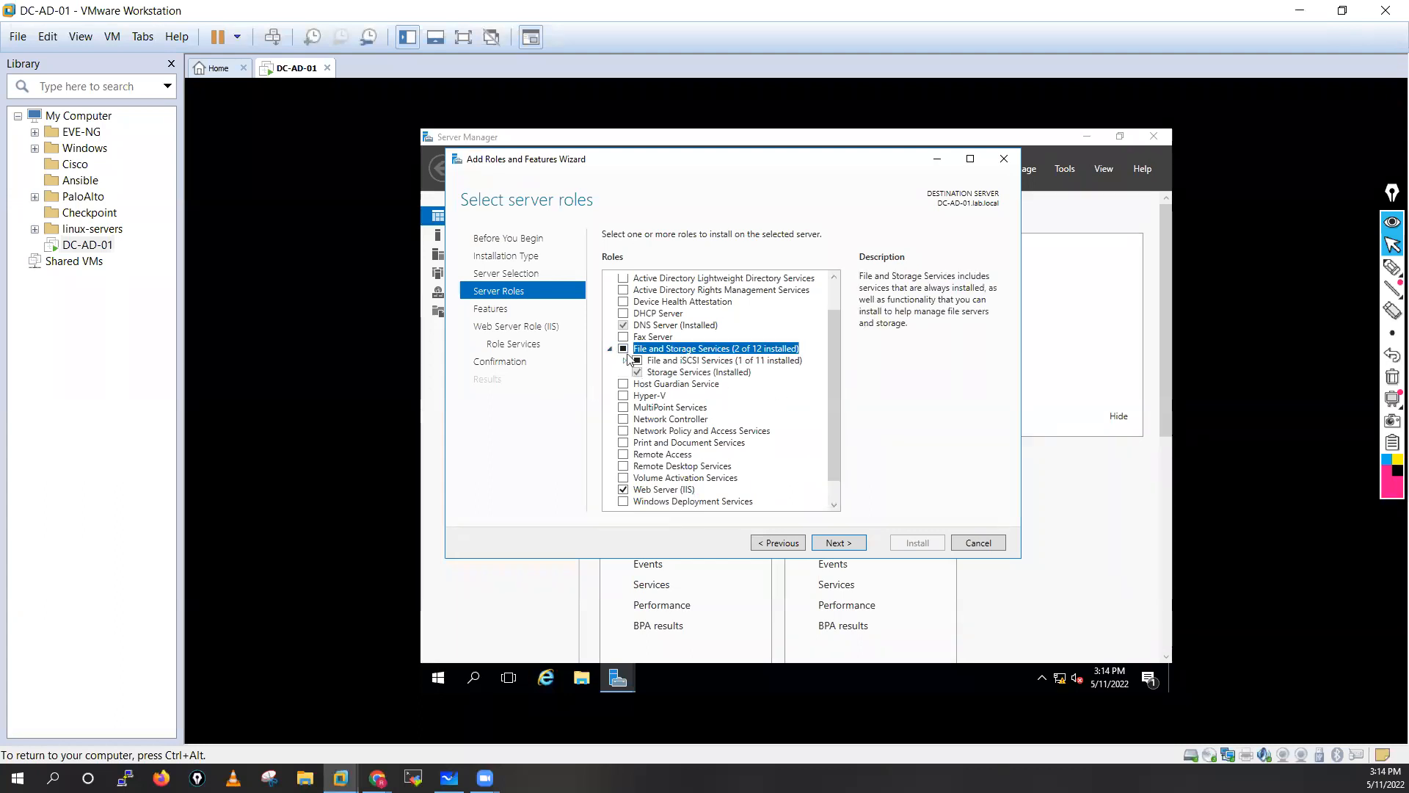
left_click(624, 362)
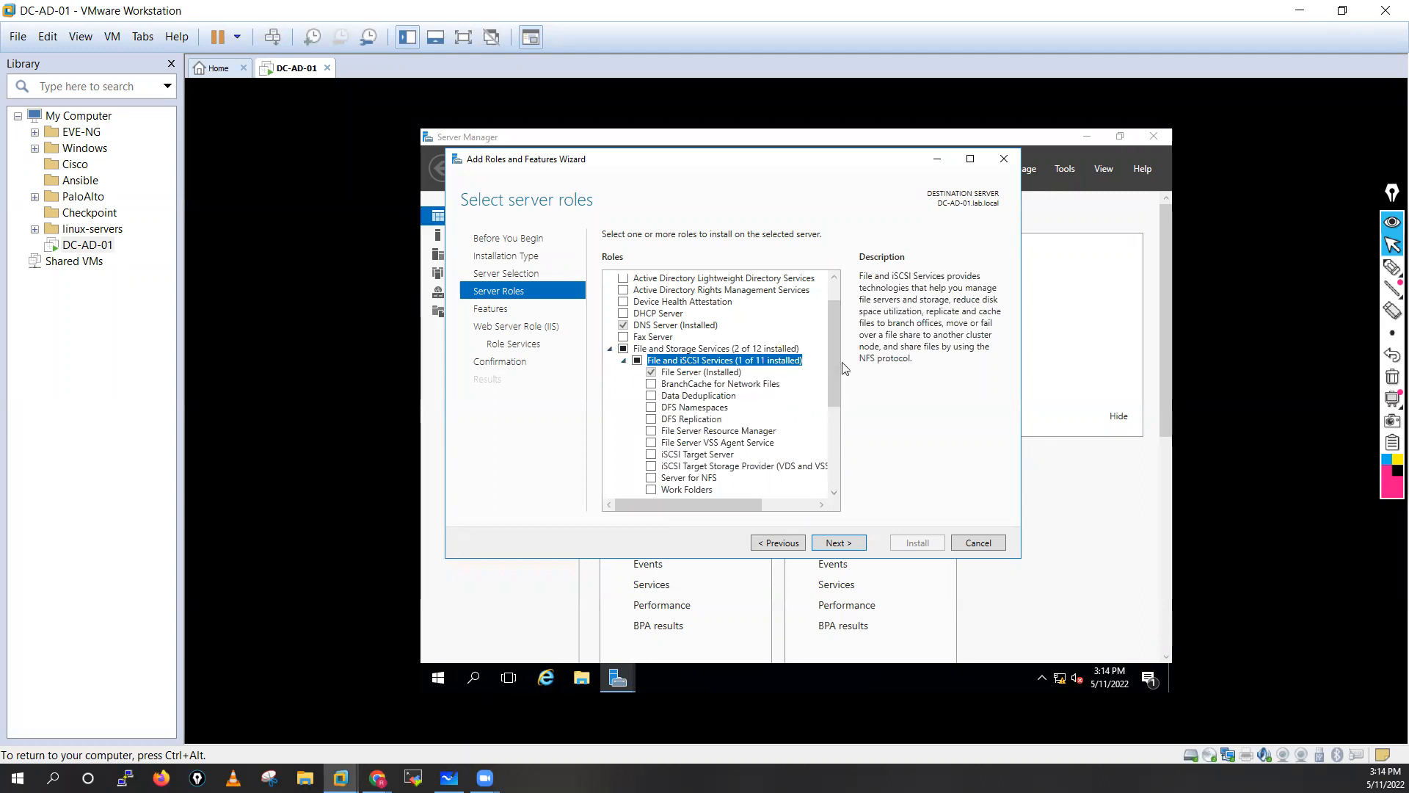
left_click_drag(838, 362, 848, 484)
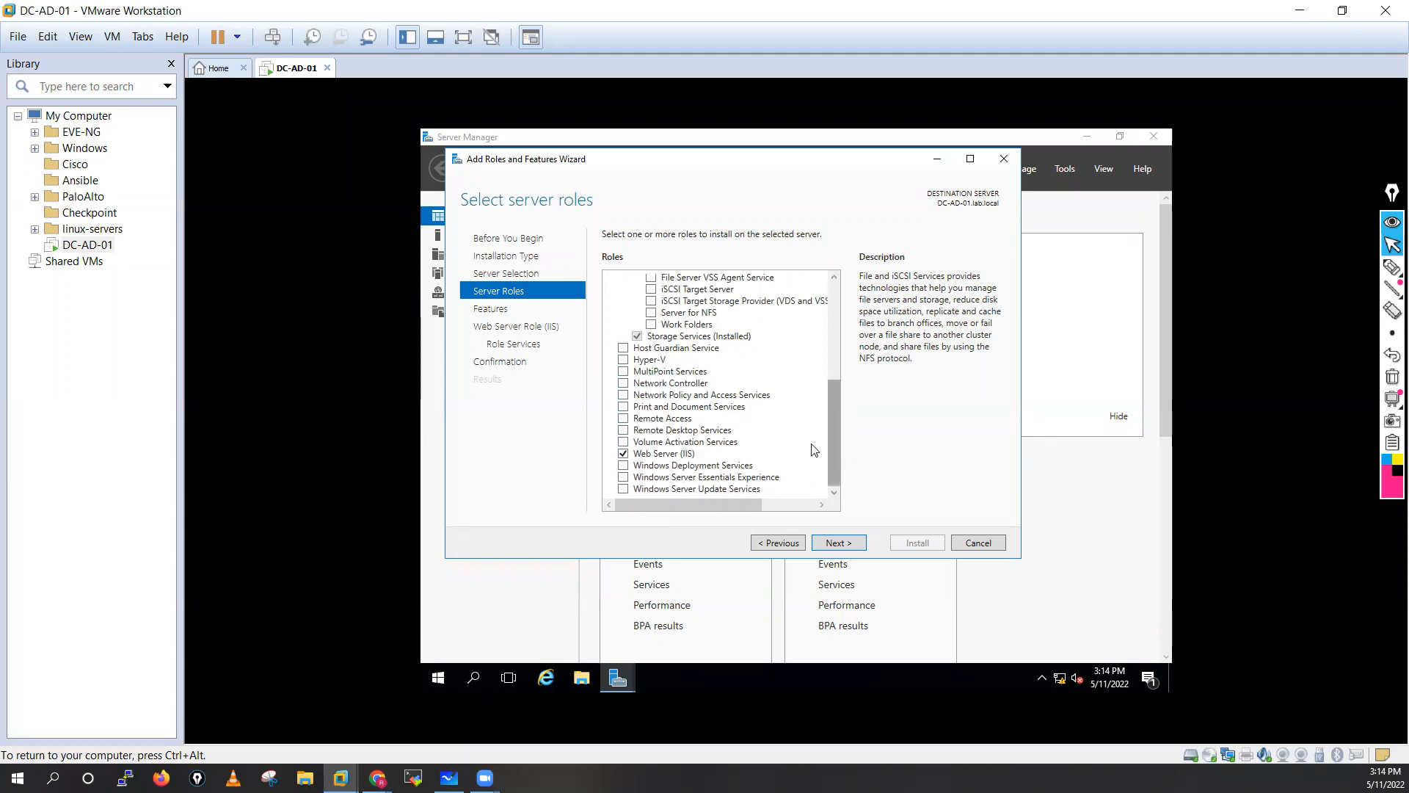
left_click(624, 431)
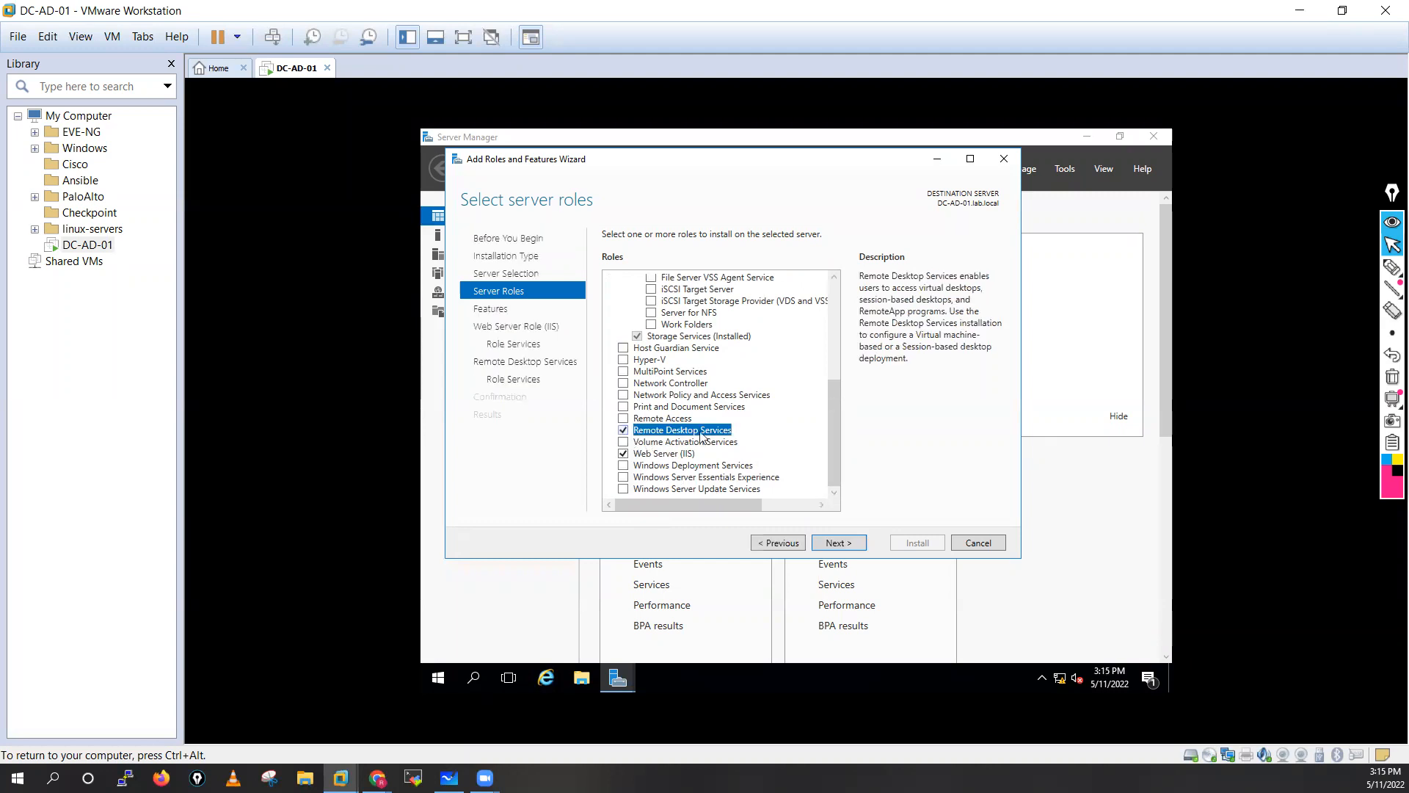
left_click_drag(834, 433, 830, 304)
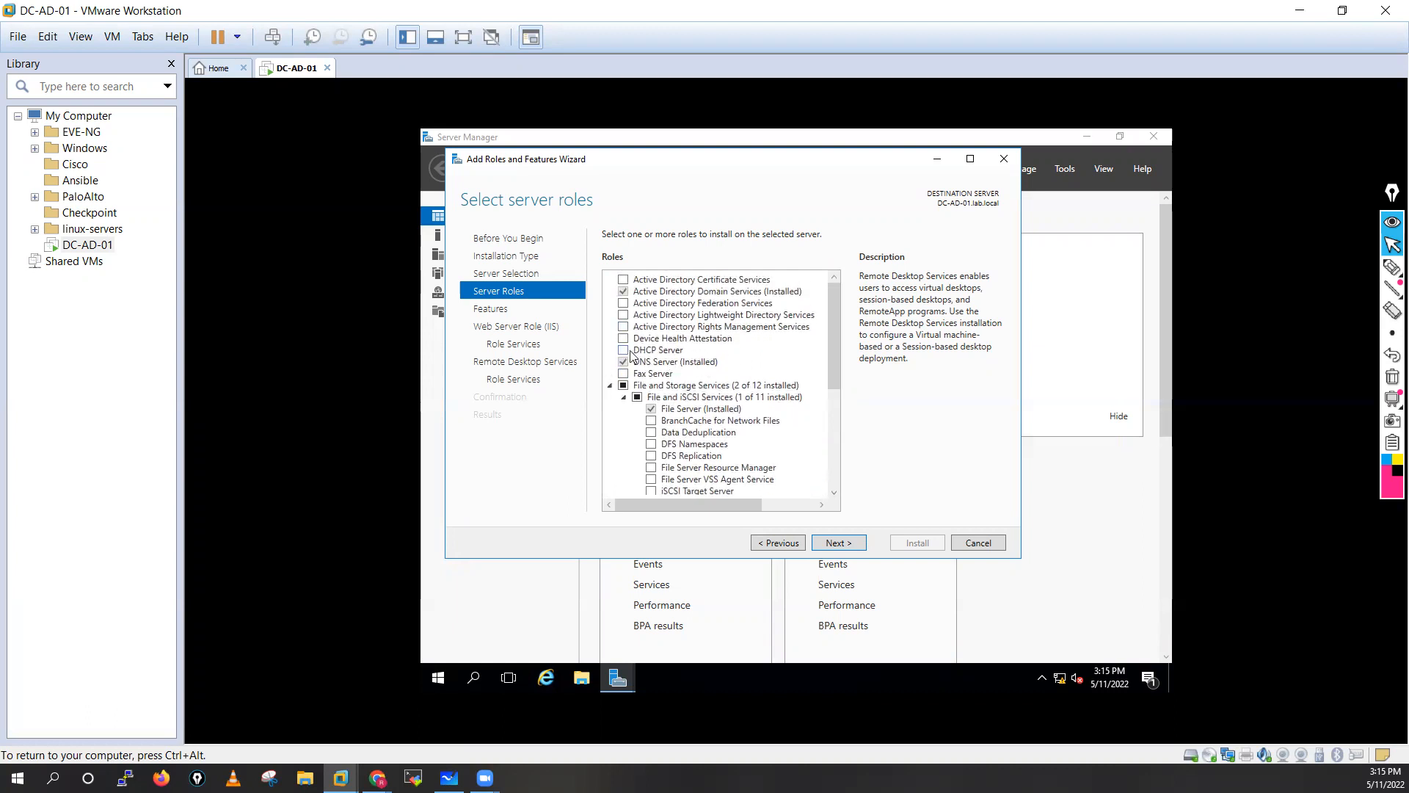
Scroll through the whole optional features list without selecting anything.
left_click(839, 543)
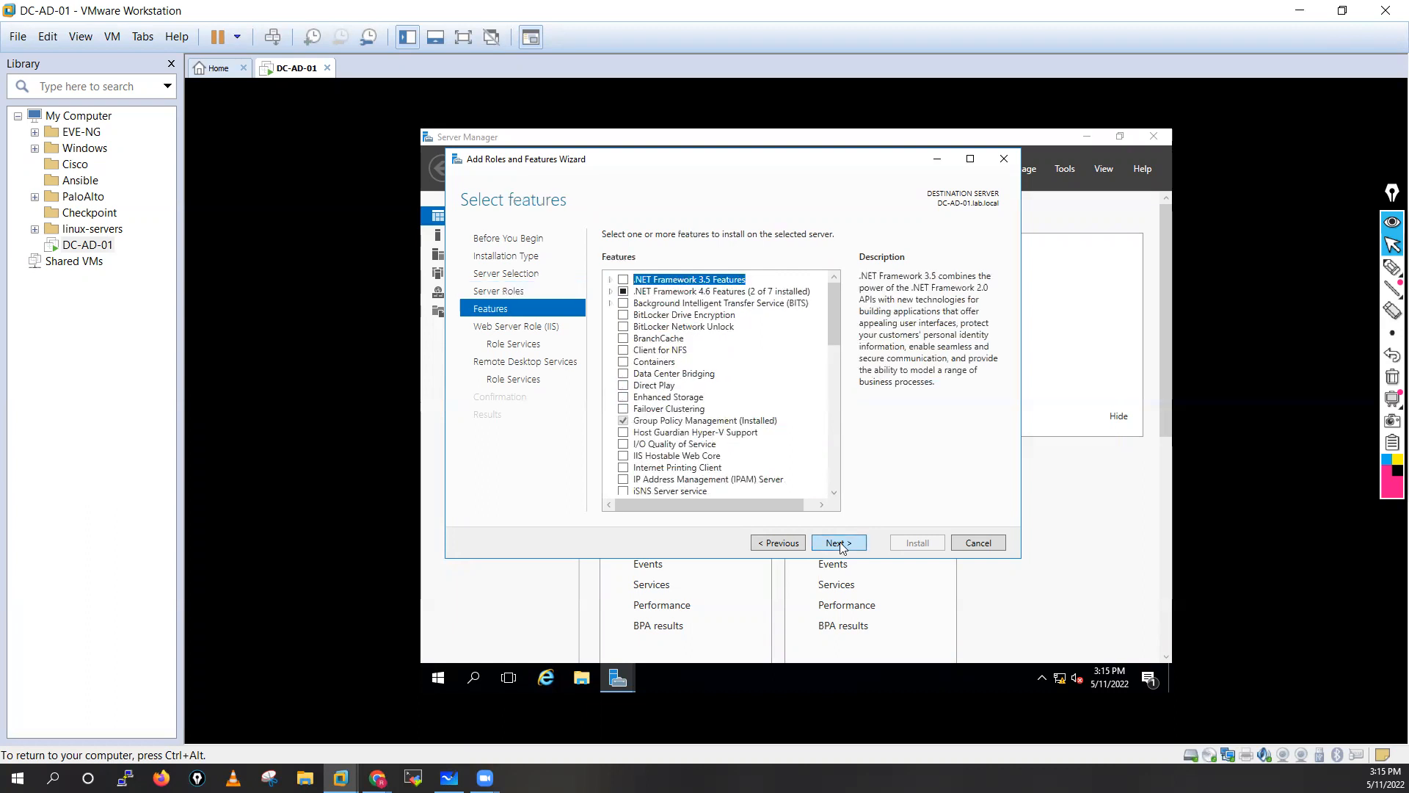
left_click(833, 492)
left_click(833, 493)
left_click(833, 493)
left_click(833, 493)
left_click(833, 492)
left_click(833, 493)
left_click_drag(833, 492, 833, 495)
left_click(834, 496)
left_click(833, 496)
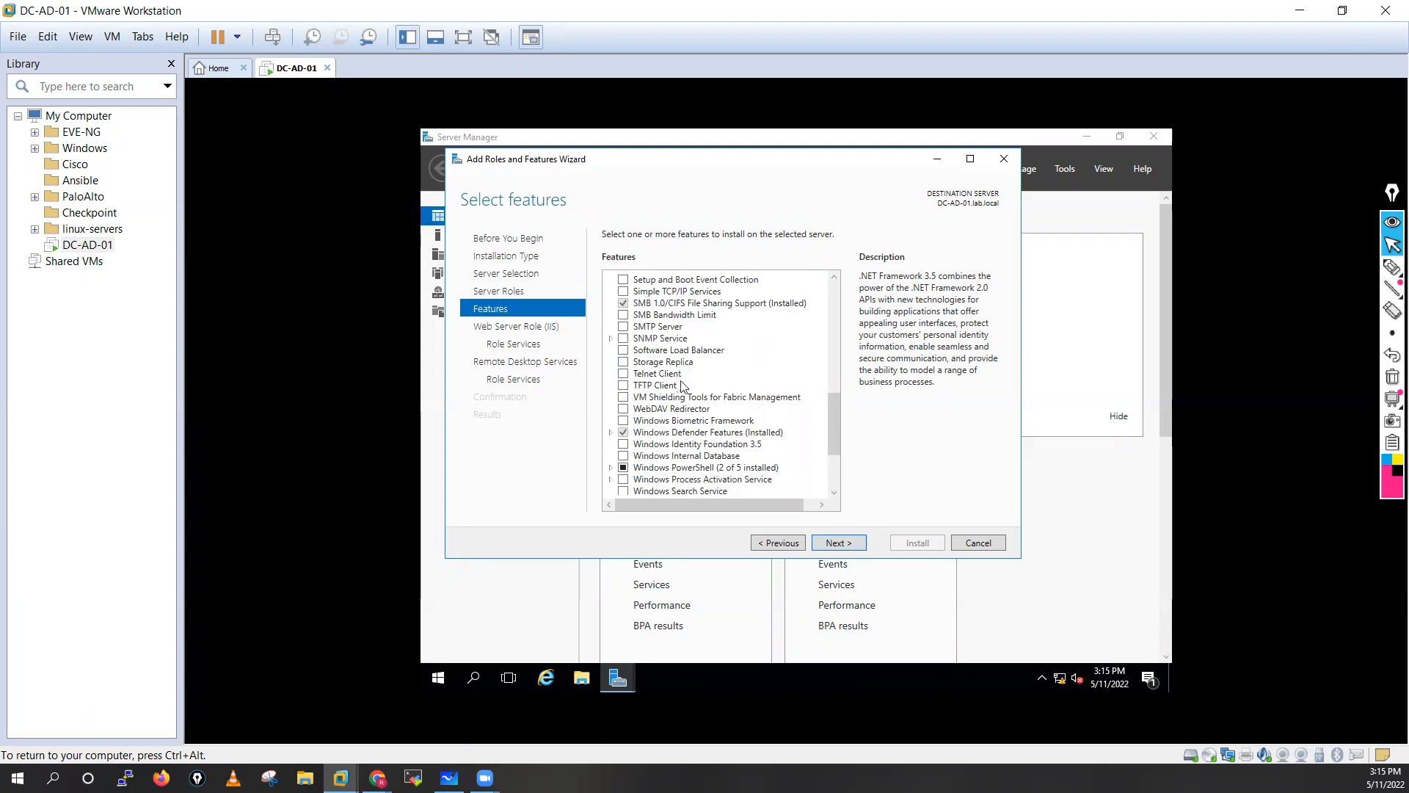
left_click(834, 492)
left_click(834, 492)
left_click(834, 492)
left_click(834, 492)
left_click(834, 492)
left_click(834, 492)
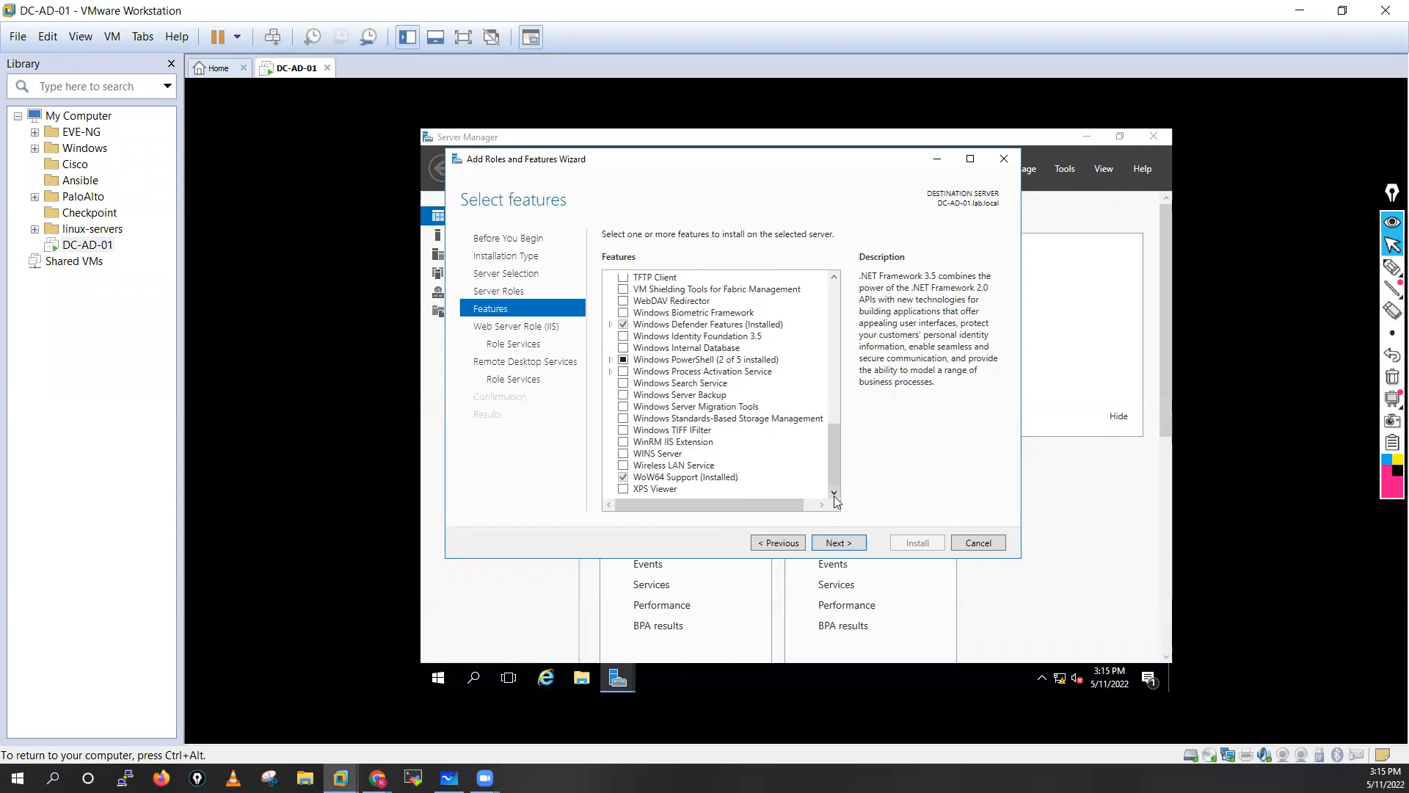
left_click_drag(838, 479, 838, 419)
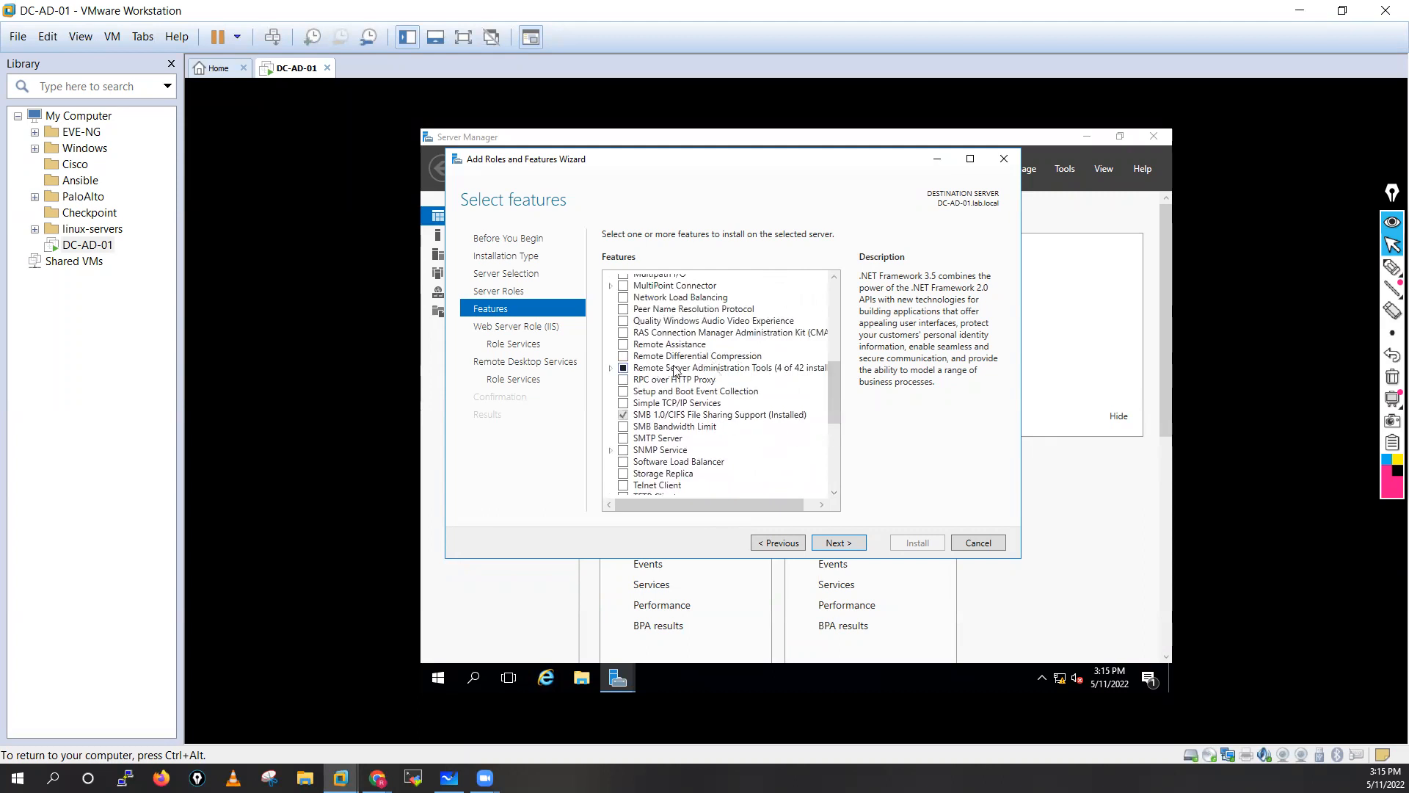
Expand Remote Server Administration Tools to inspect it, then continue to the Web Server Role page.
left_click(610, 369)
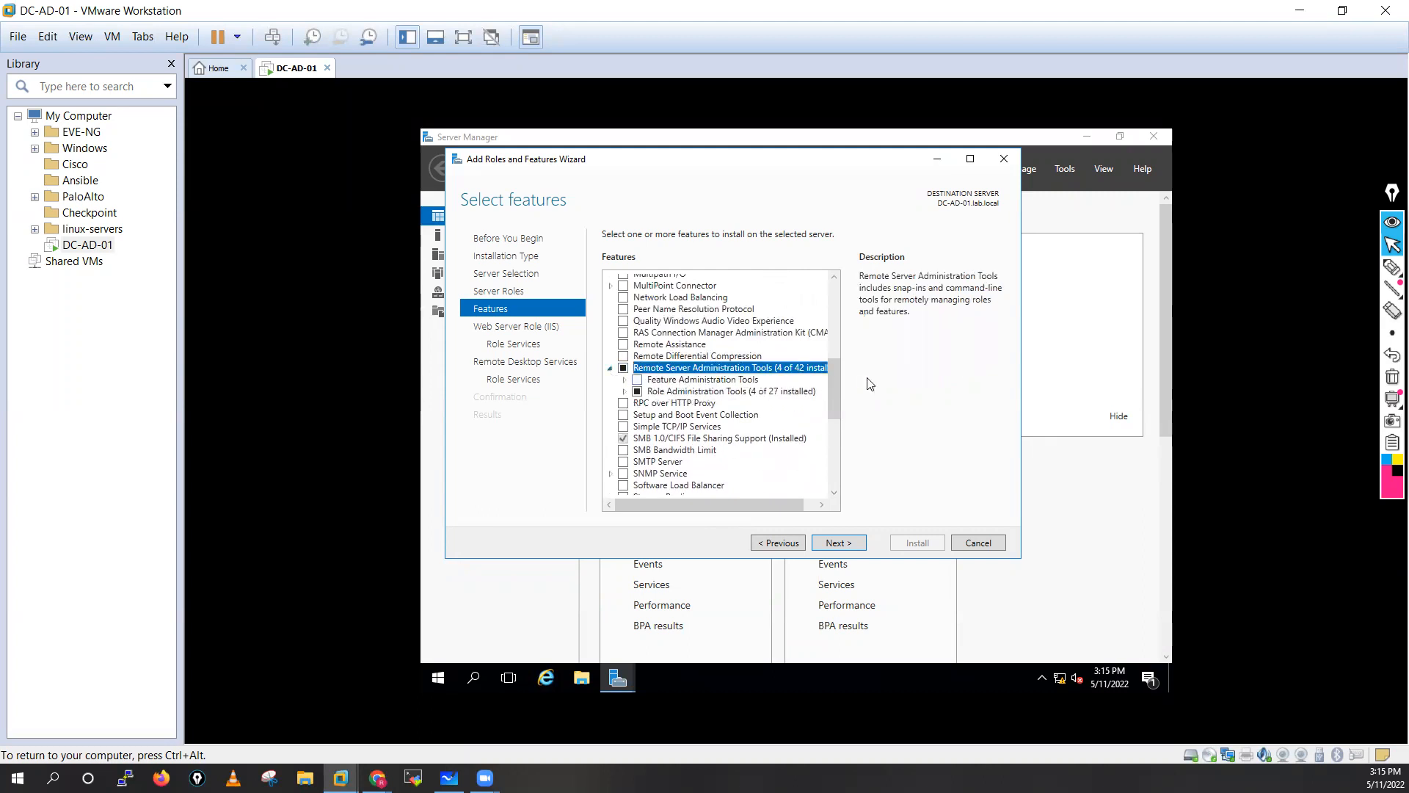
left_click_drag(831, 383, 831, 335)
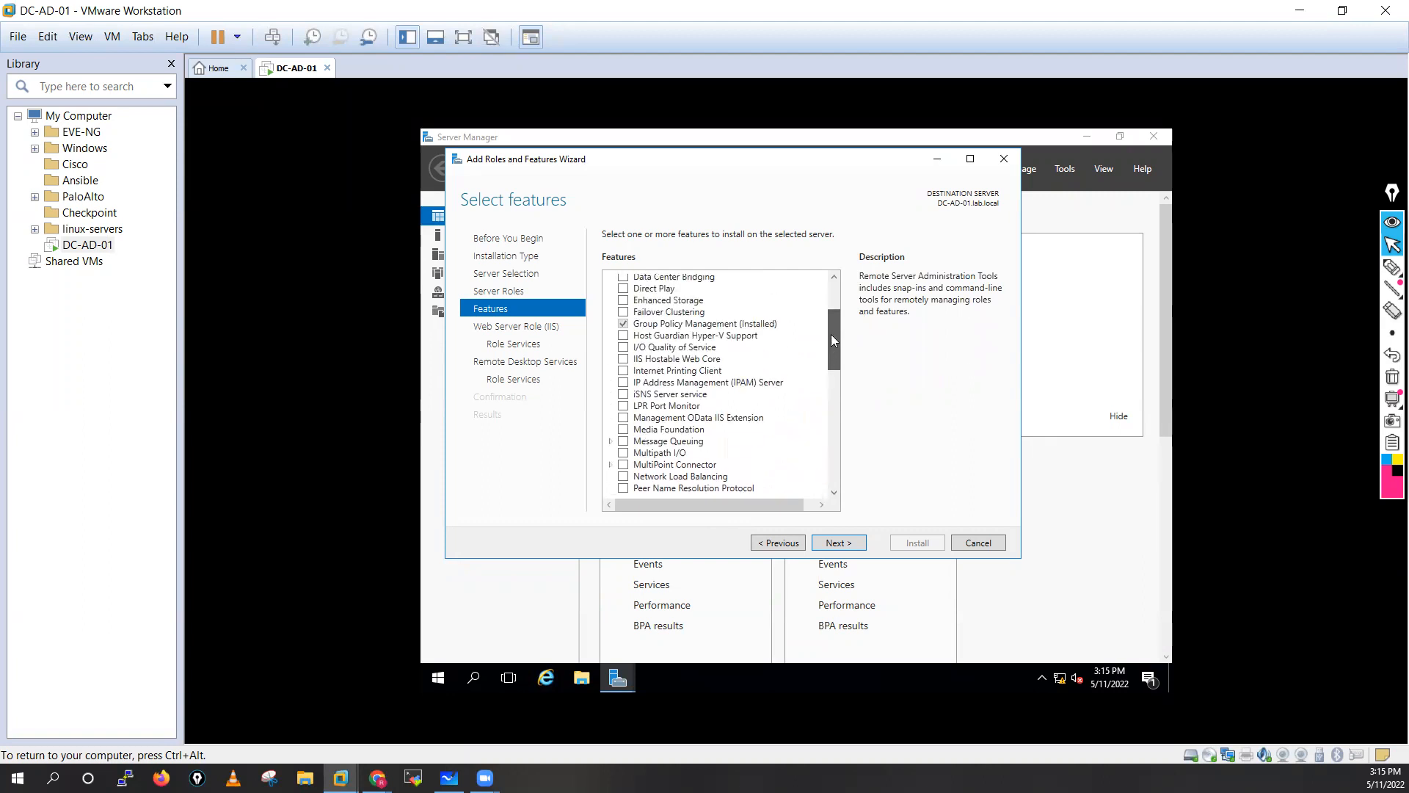
left_click_drag(831, 333, 830, 292)
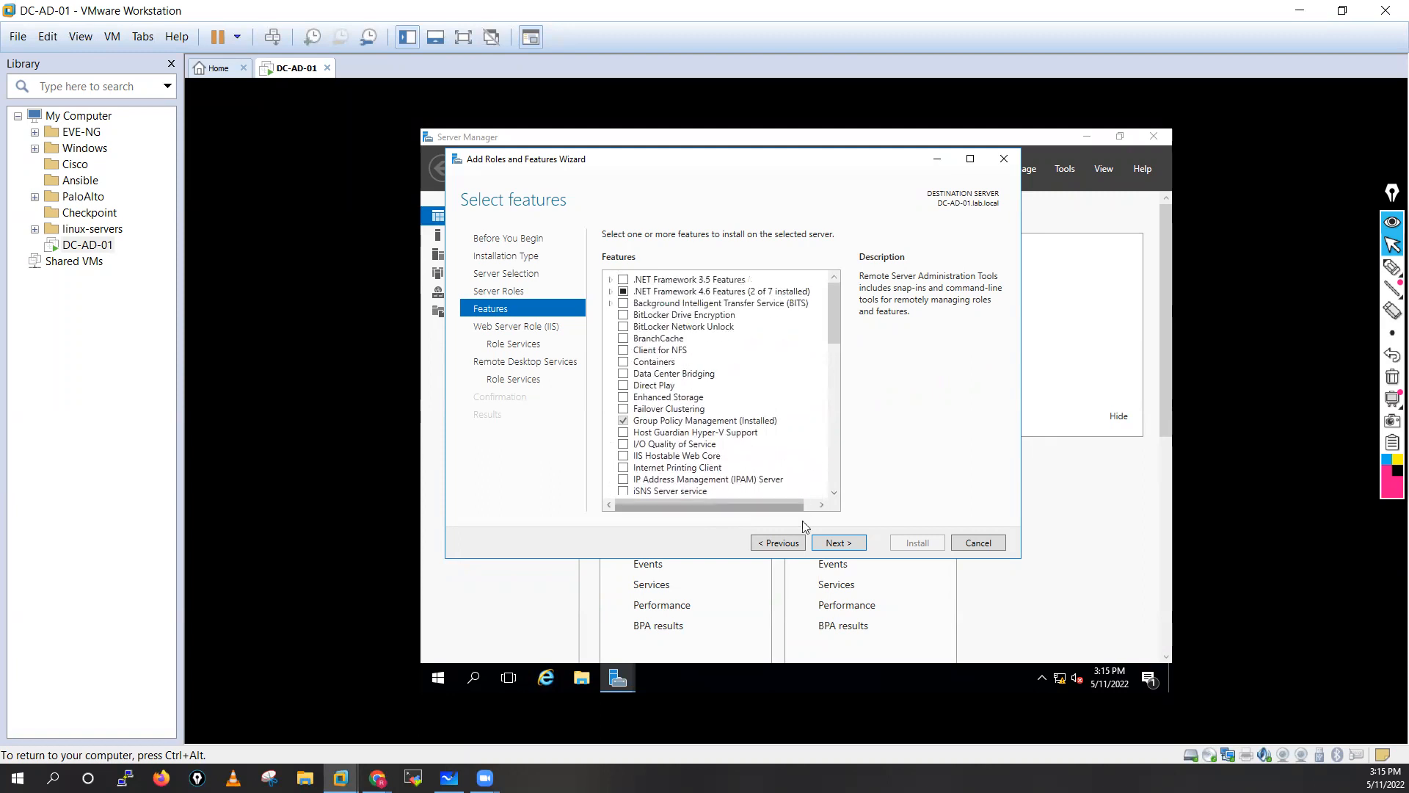
left_click(844, 545)
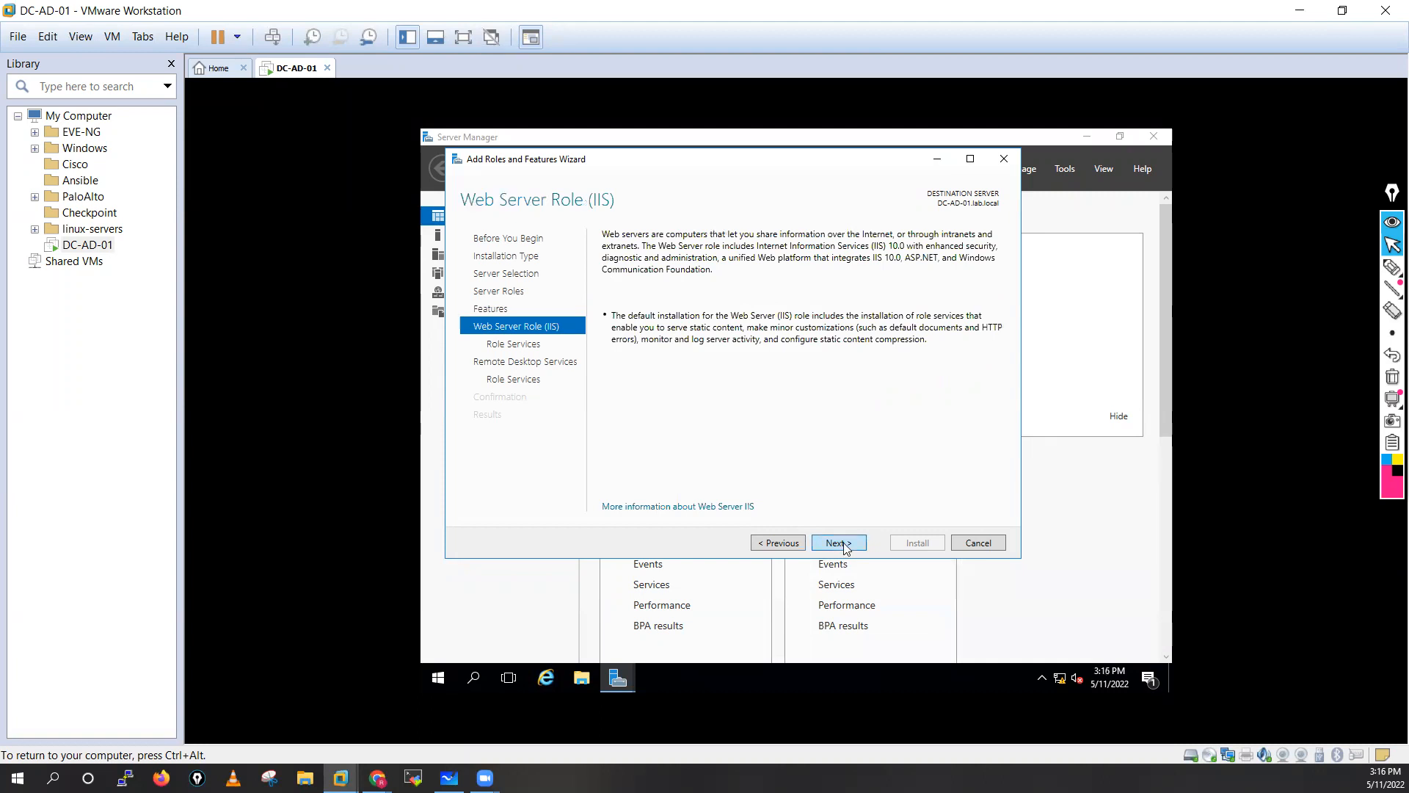
On the IIS Role Services list, tick FTP Server with its FTP Service.
left_click(844, 545)
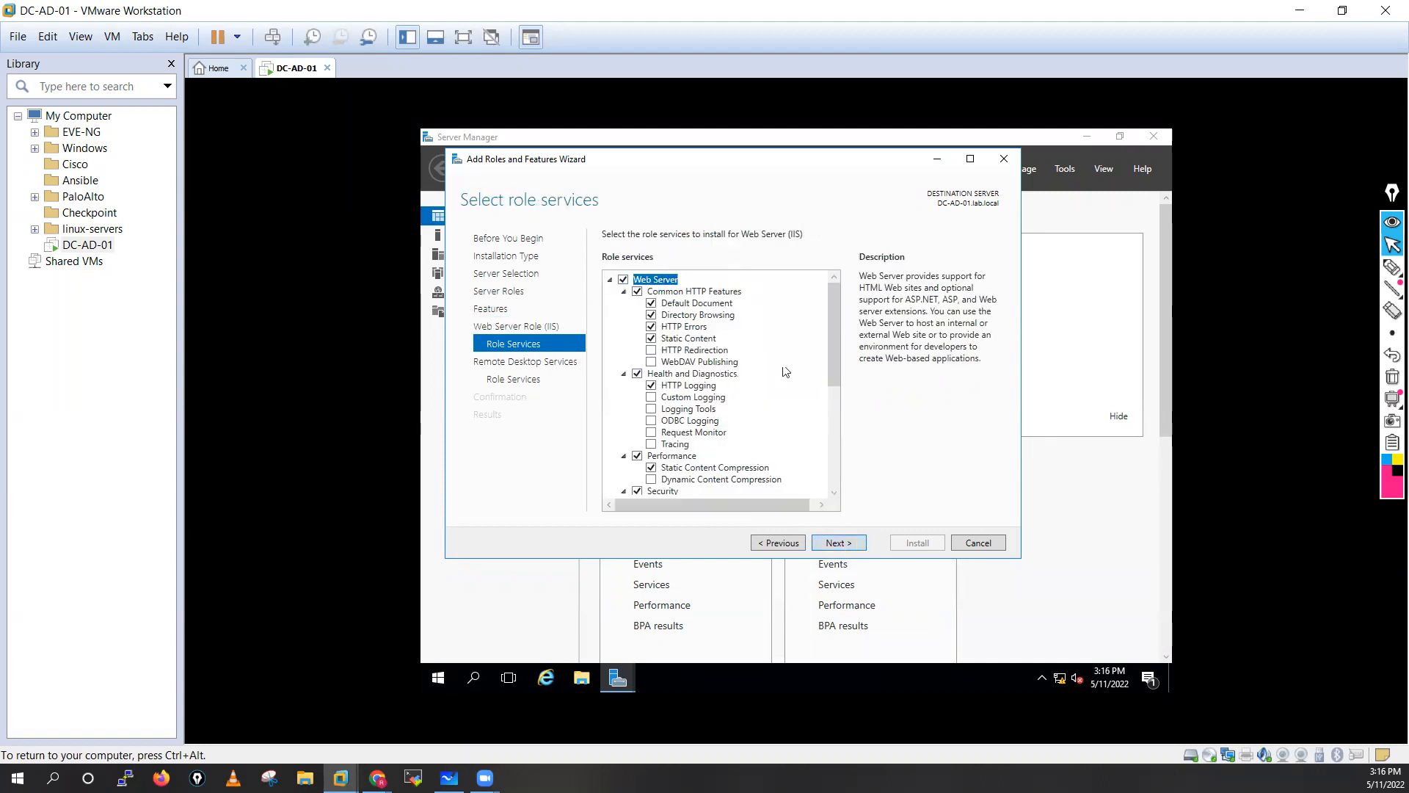
left_click_drag(831, 341, 836, 430)
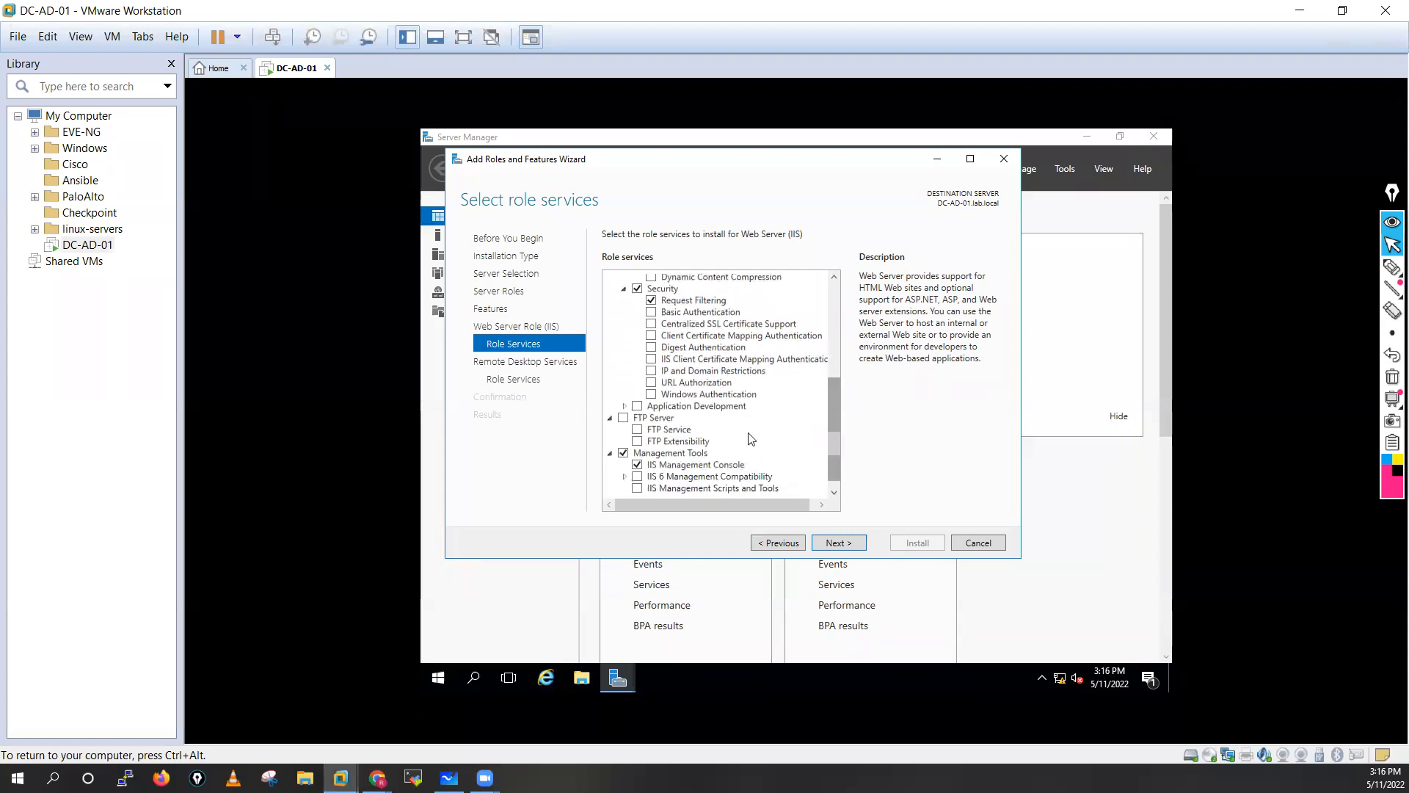
left_click(623, 418)
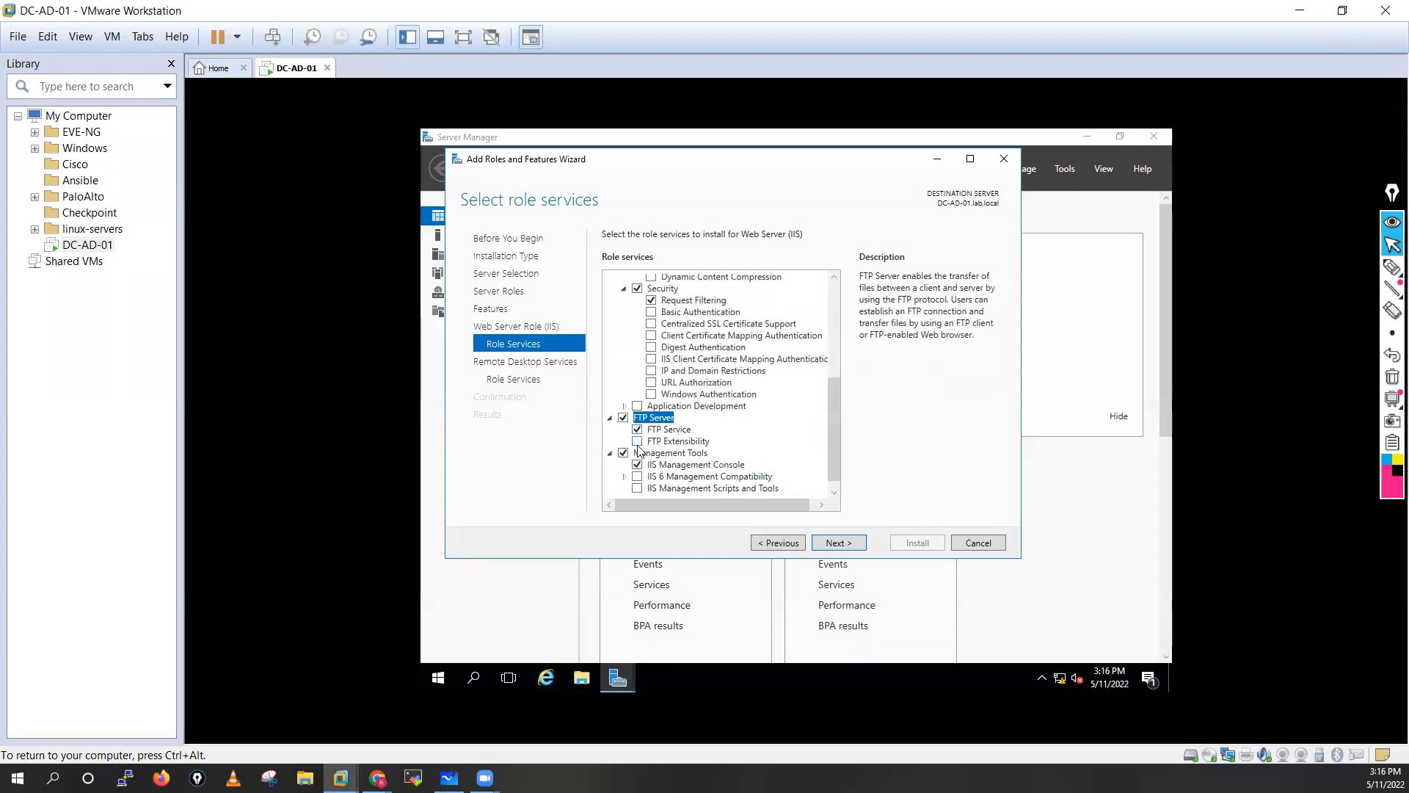
left_click_drag(830, 426, 831, 448)
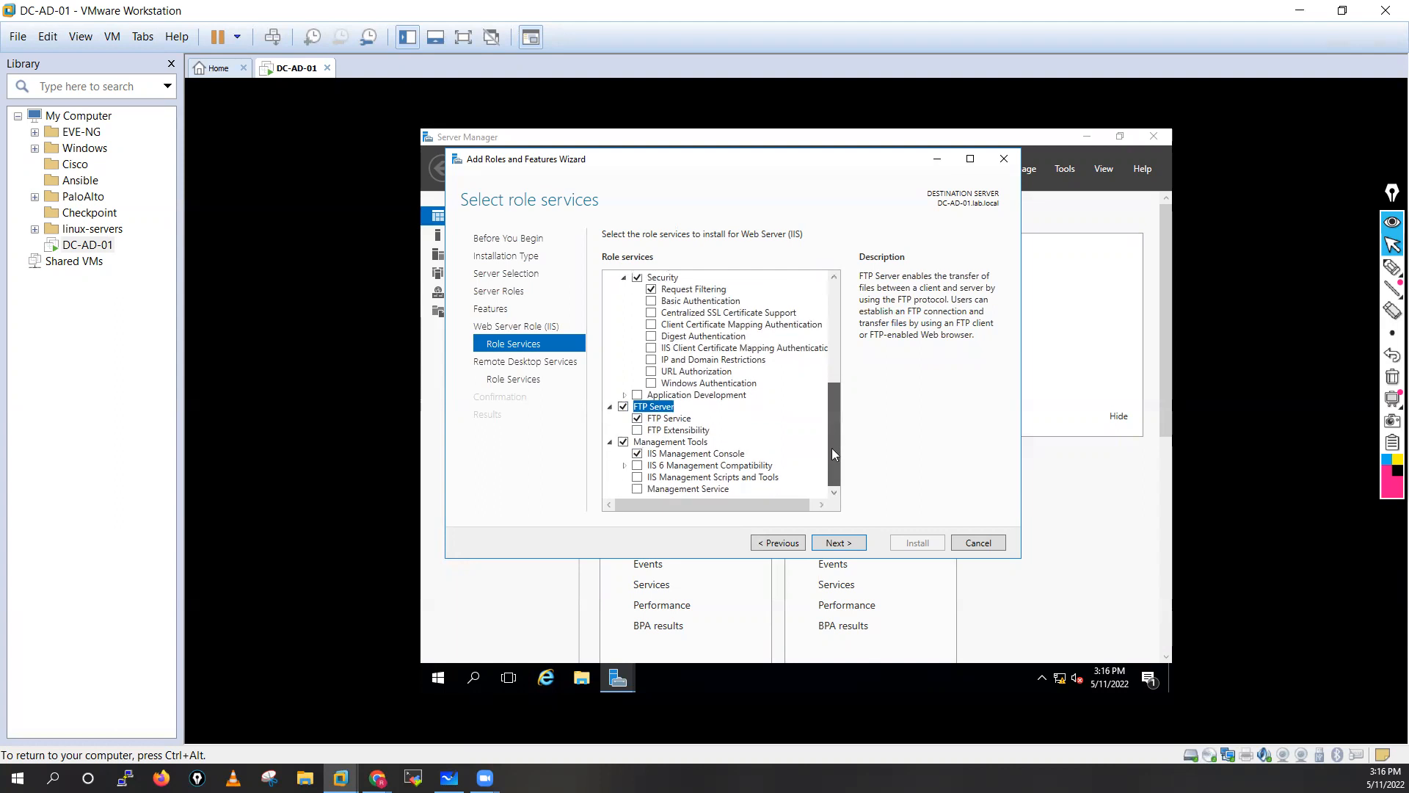
Tick Remote Desktop Session Host with its required tools and continue to the installation confirmation.
left_click(841, 543)
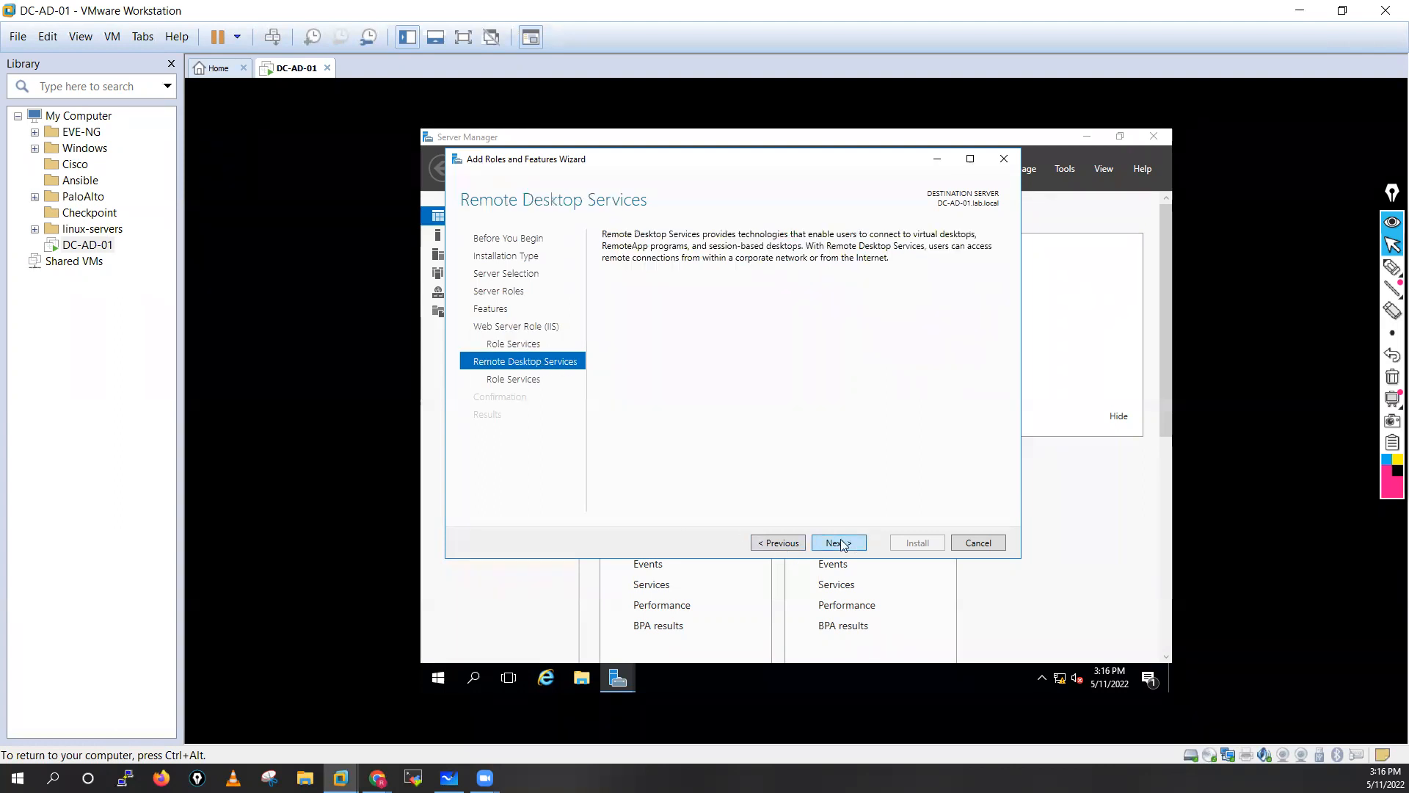
left_click(841, 543)
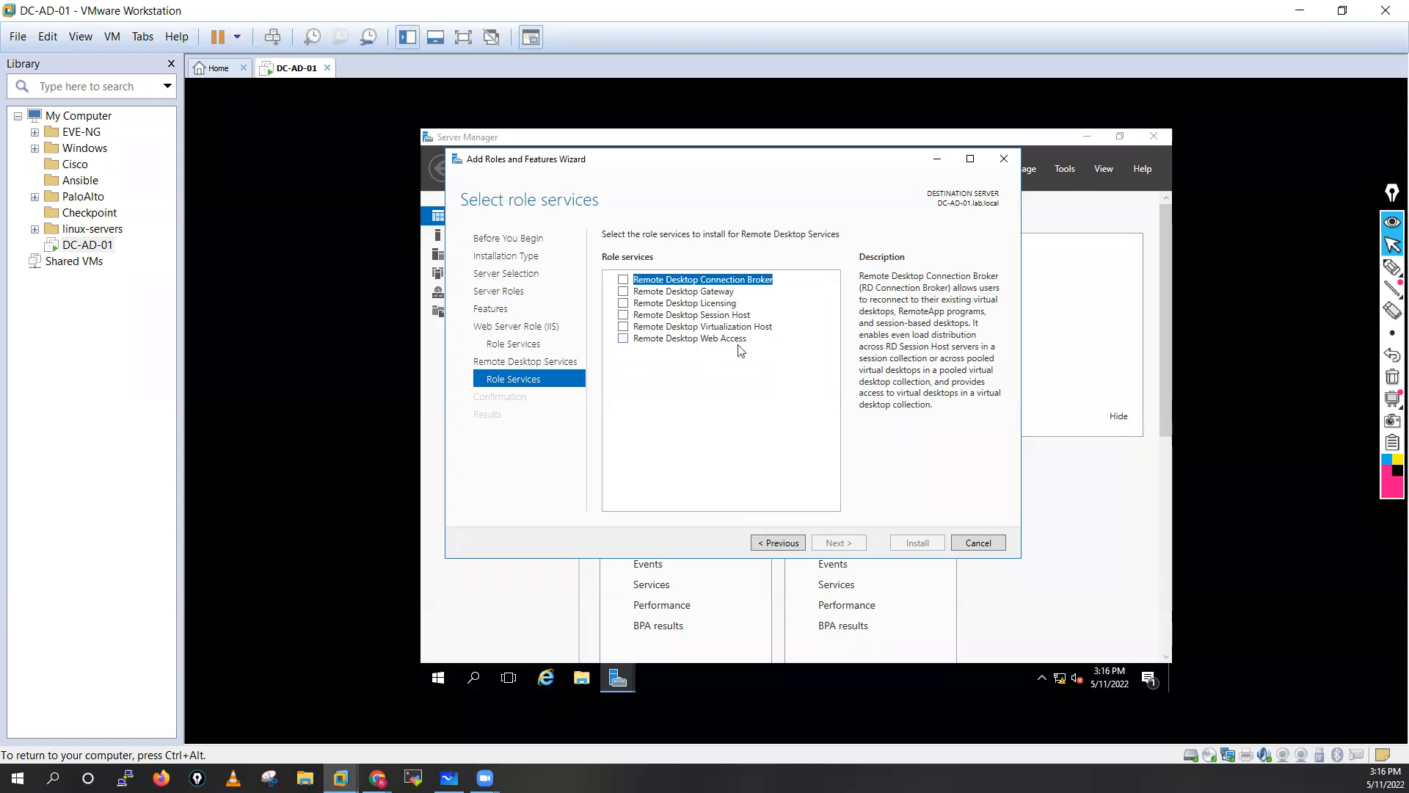
left_click(623, 315)
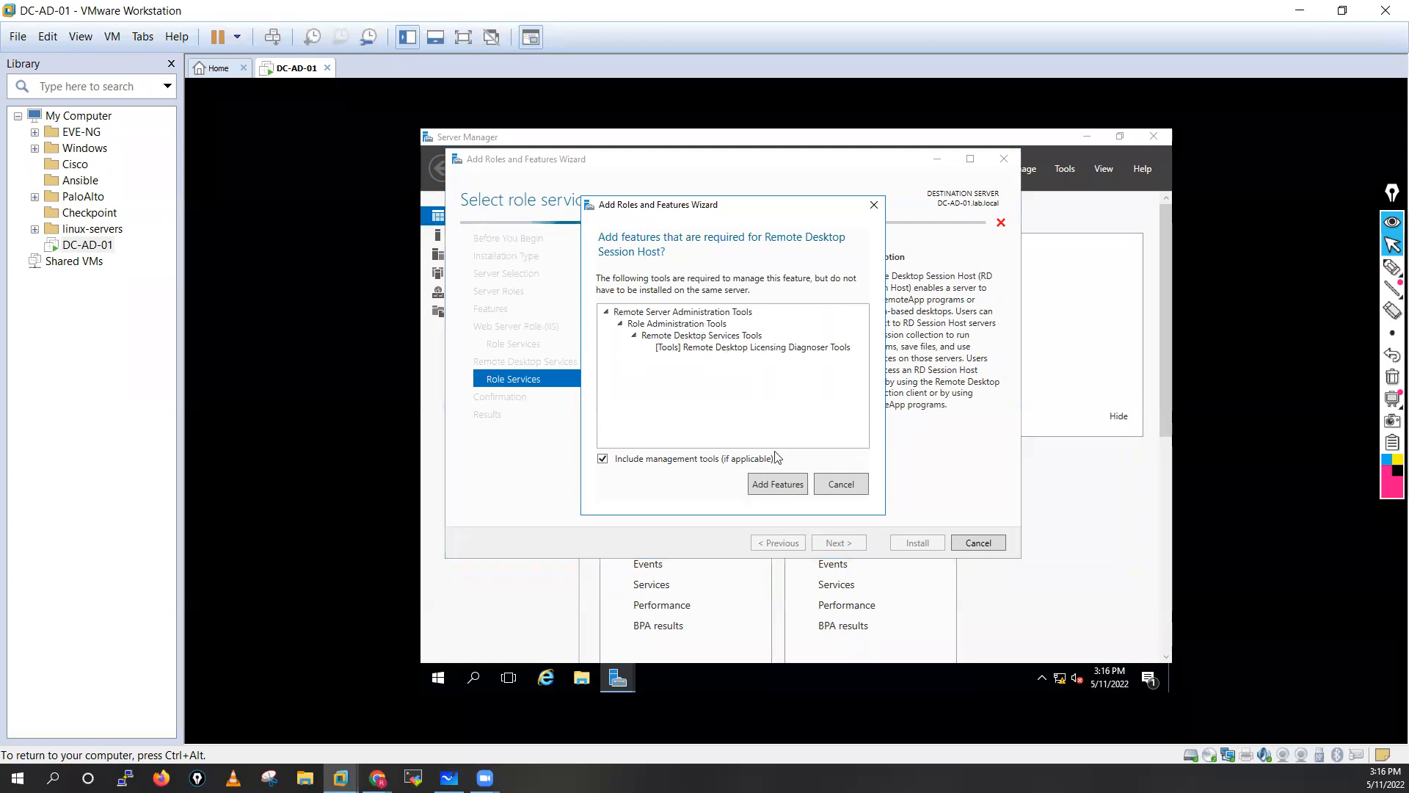
left_click(778, 486)
left_click(834, 544)
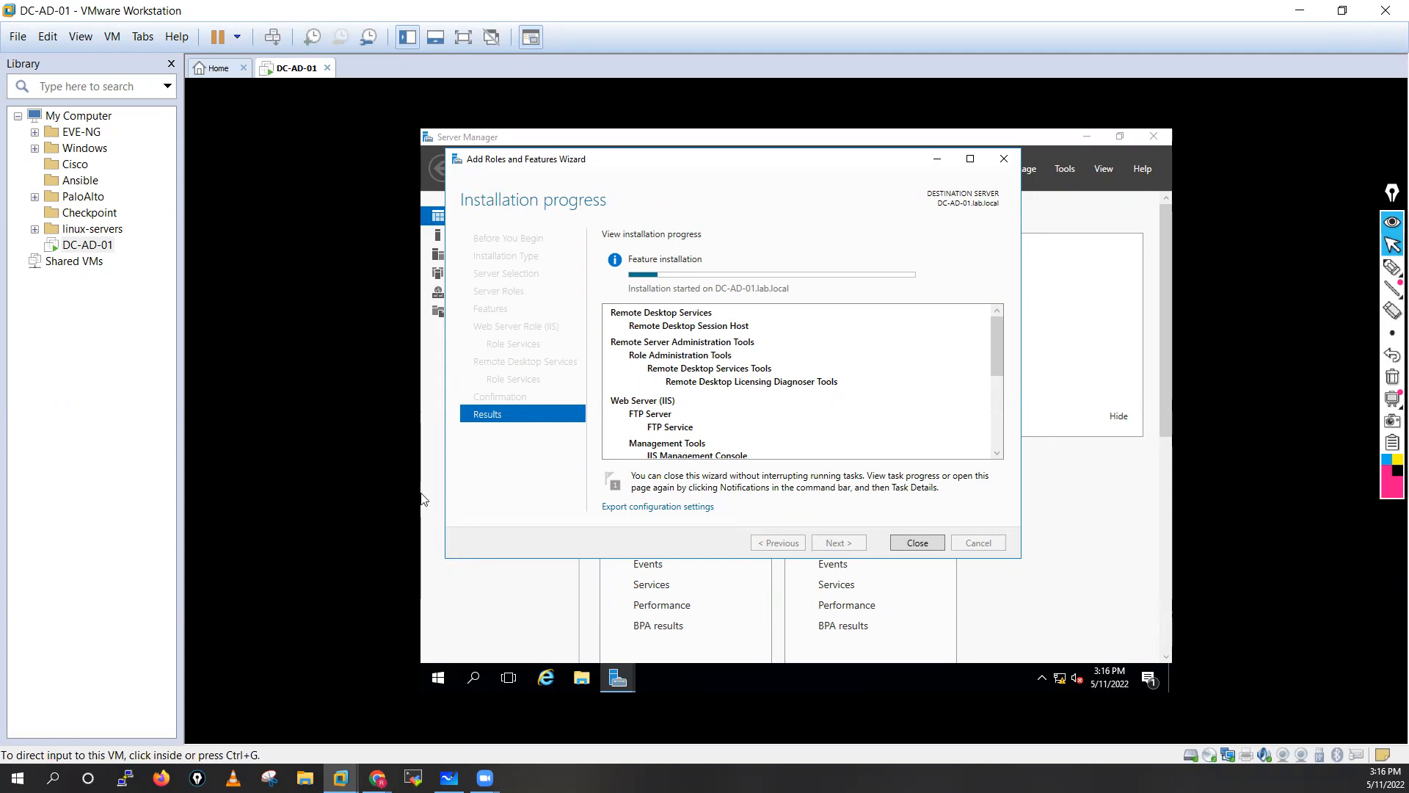
key("alt+Tab")
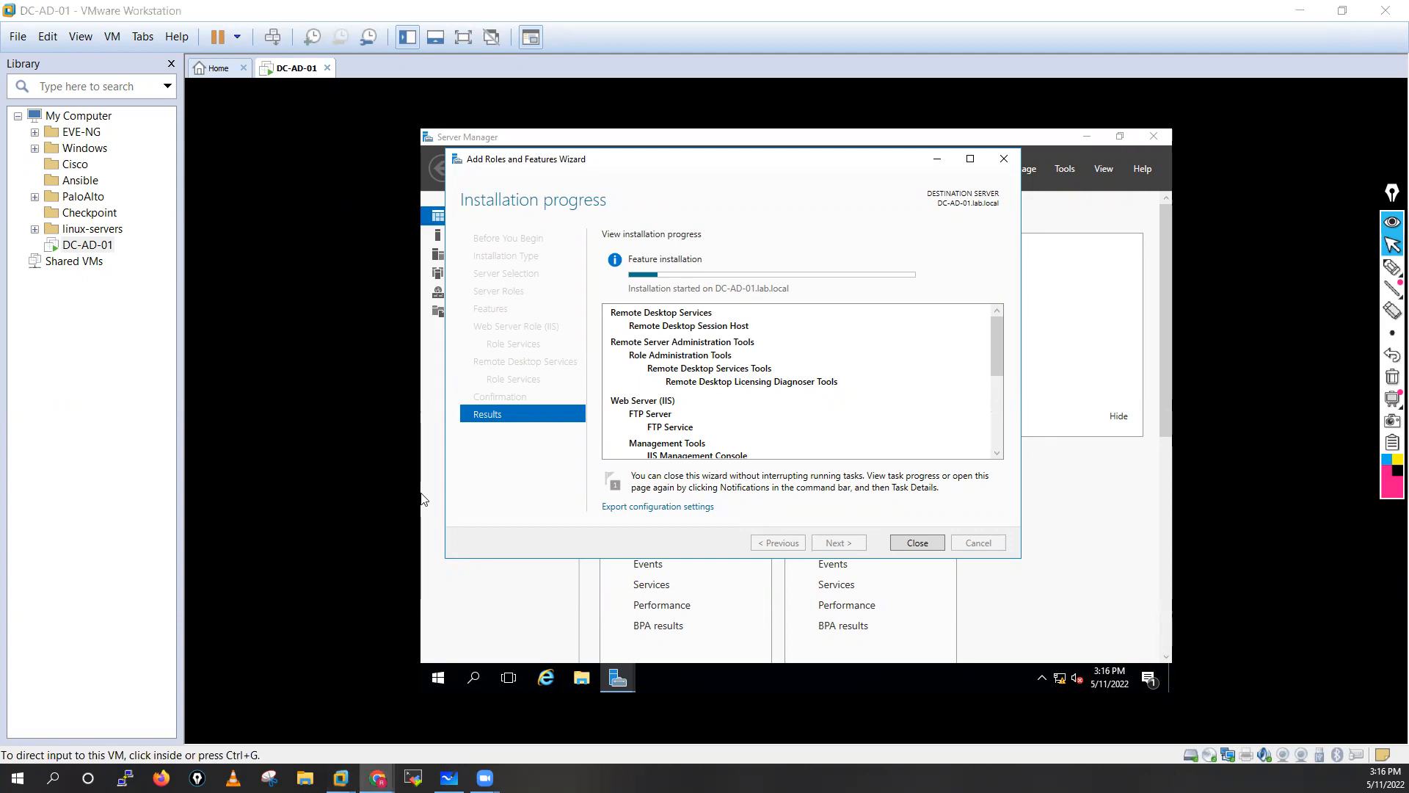
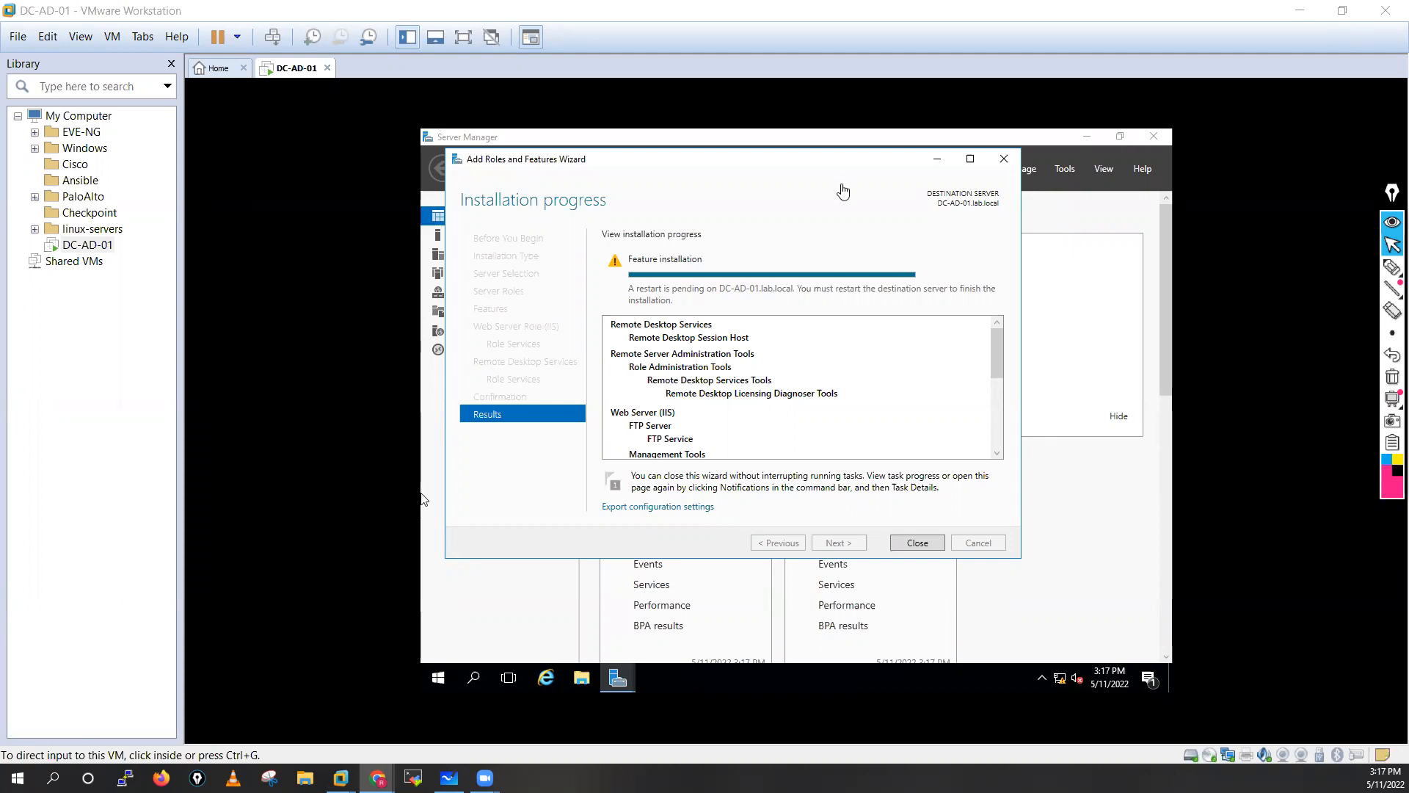
Close the finished Add Roles and Features wizard and view Server Manager's Local Server page.
left_click(1002, 365)
left_click(936, 542)
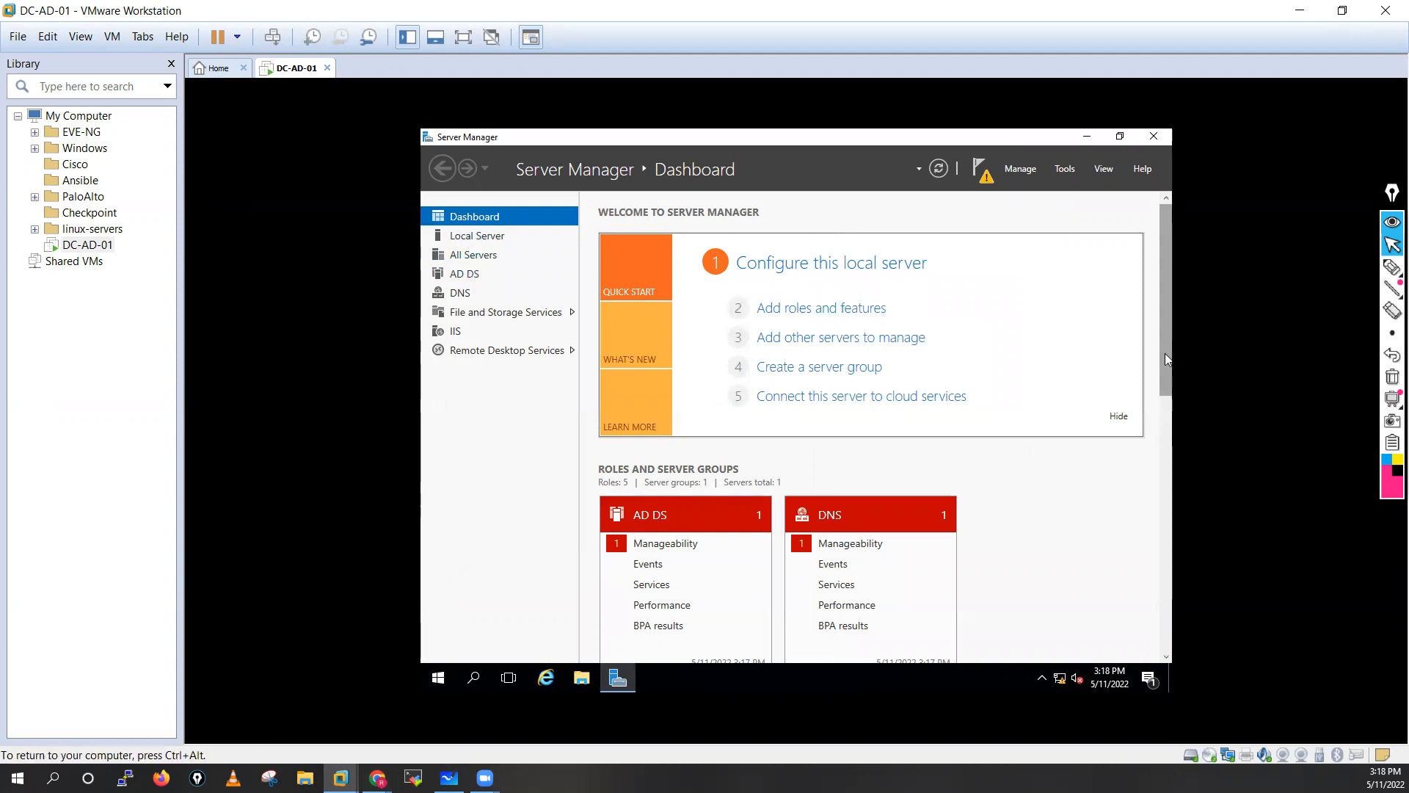
scroll(874, 425, "down", 5)
scroll(1111, 393, "up", 8)
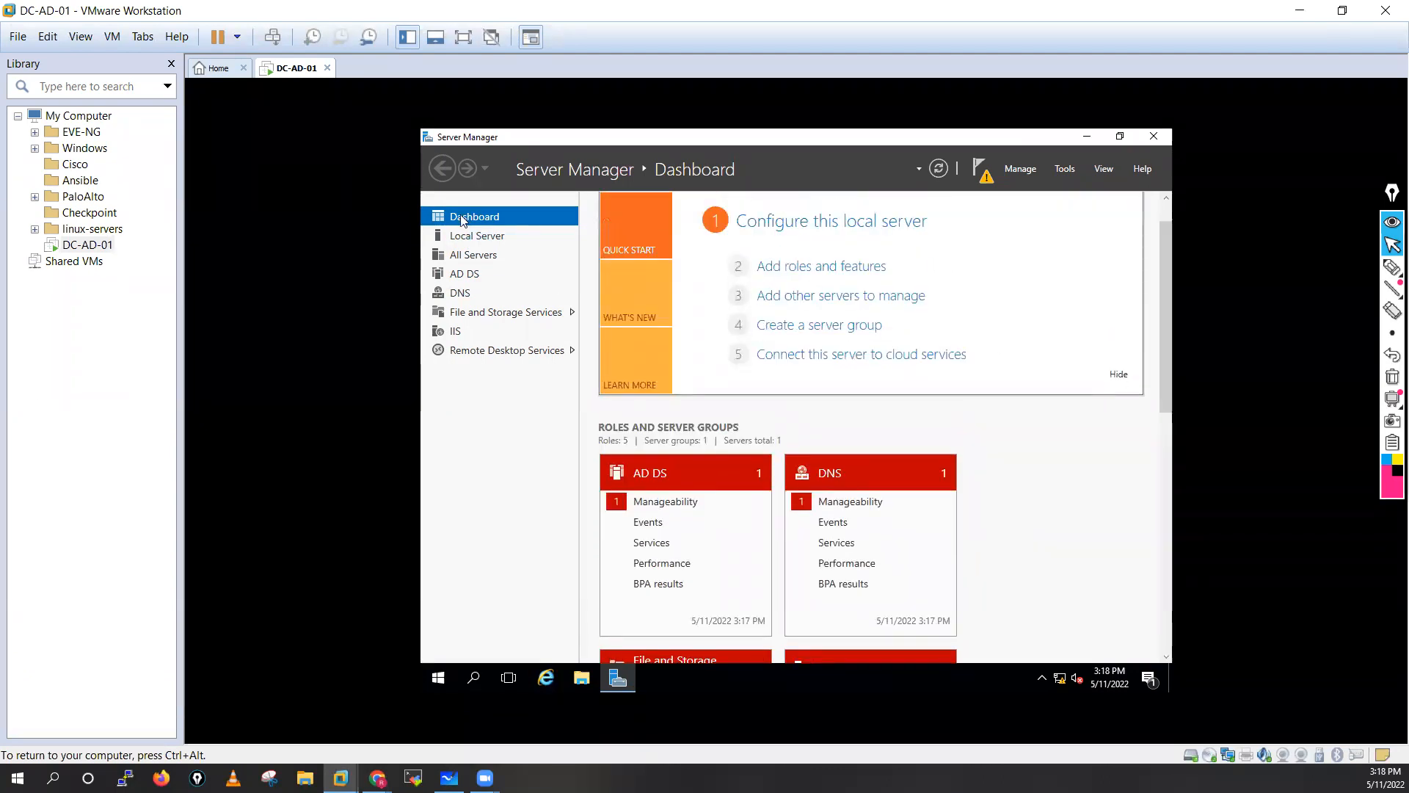
left_click(455, 236)
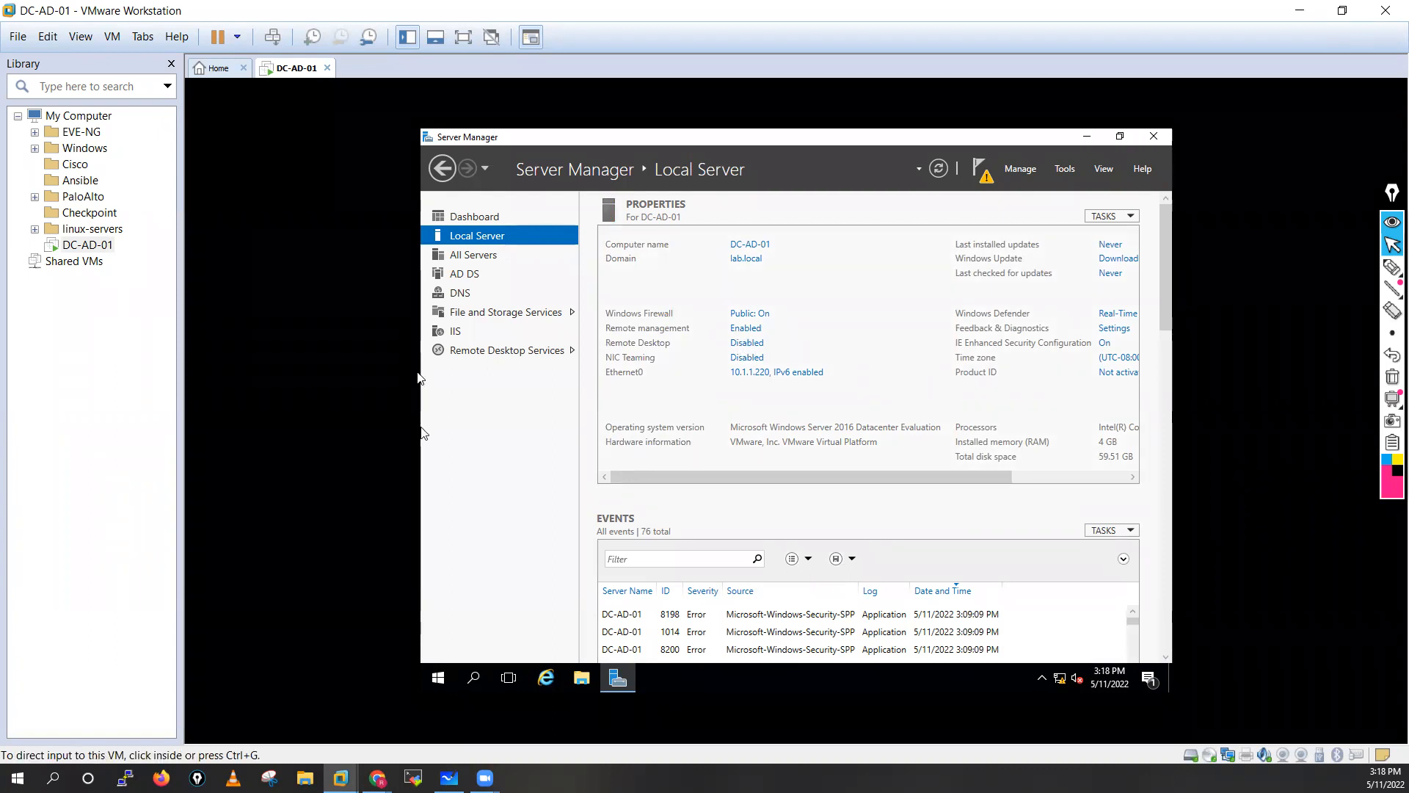
Enable Remote Desktop by allowing remote connections to this server.
left_click(747, 343)
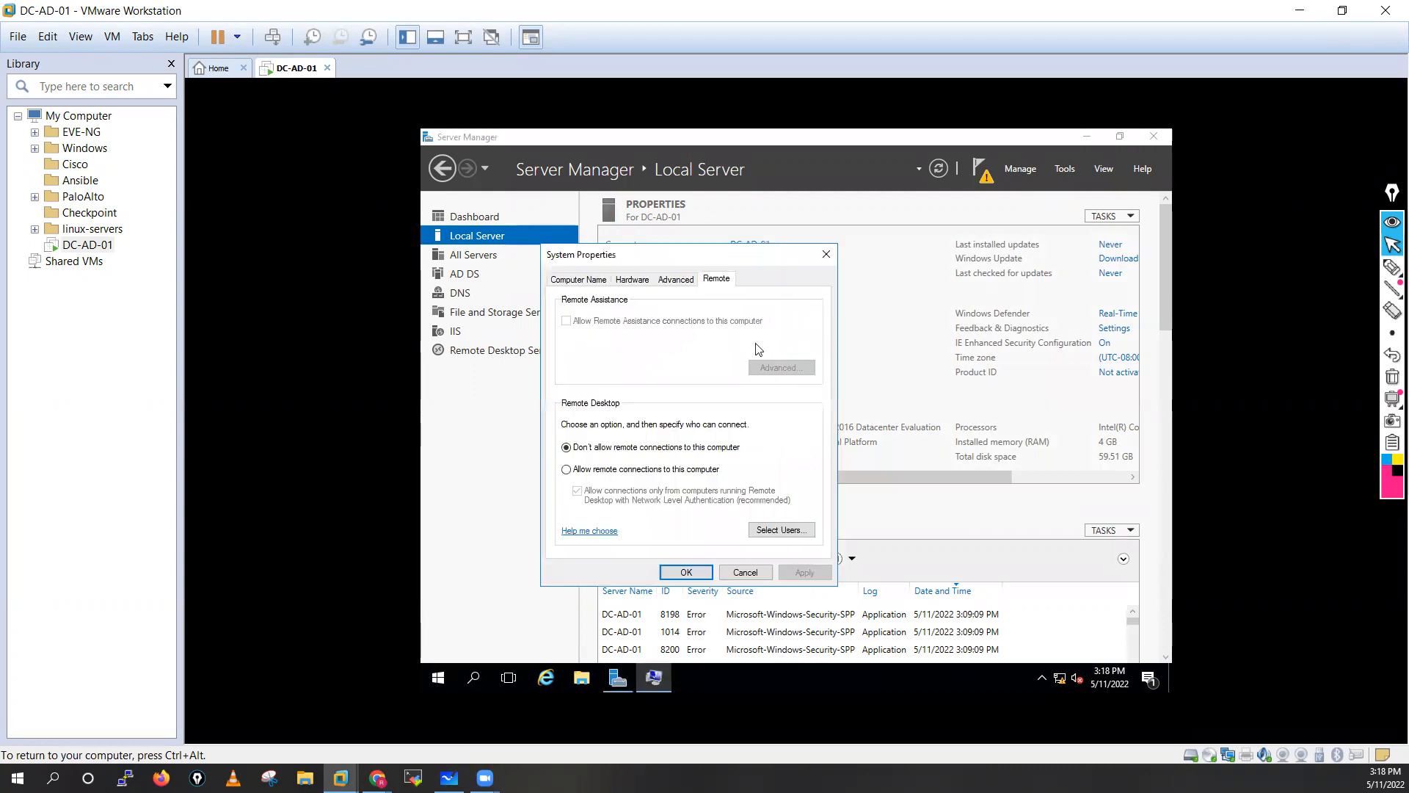
left_click(566, 469)
left_click(805, 573)
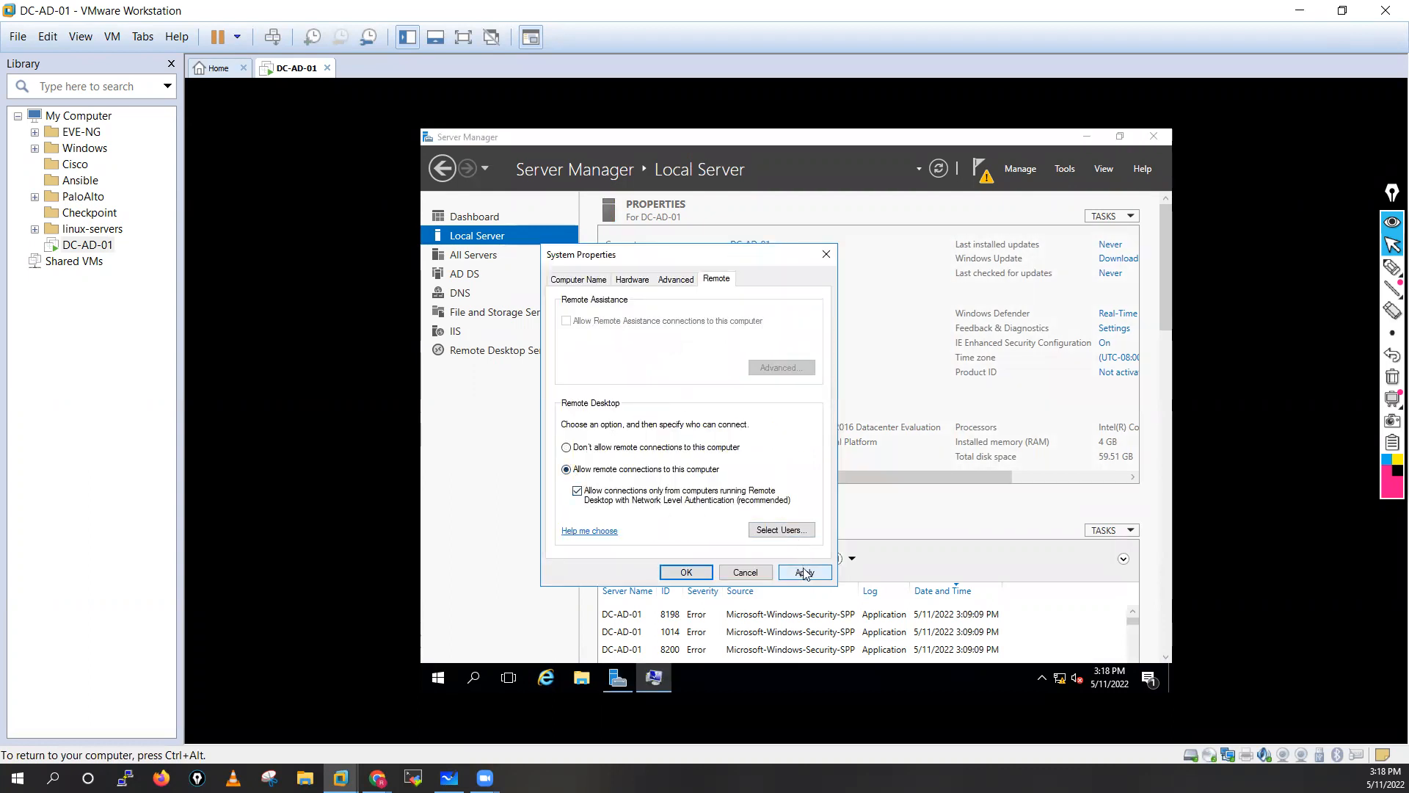
left_click(685, 573)
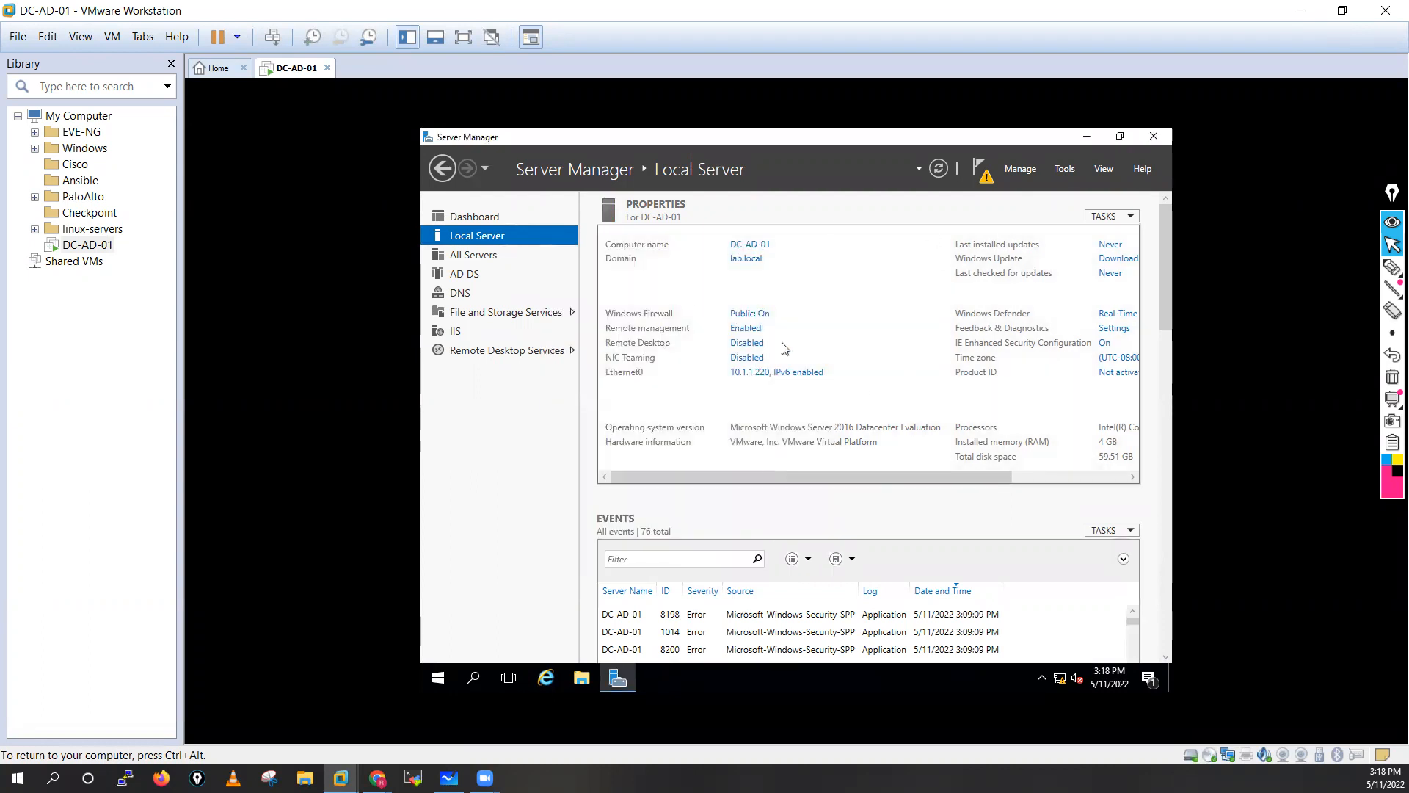
Glance at the pending notifications, then close Server Manager.
left_click(982, 171)
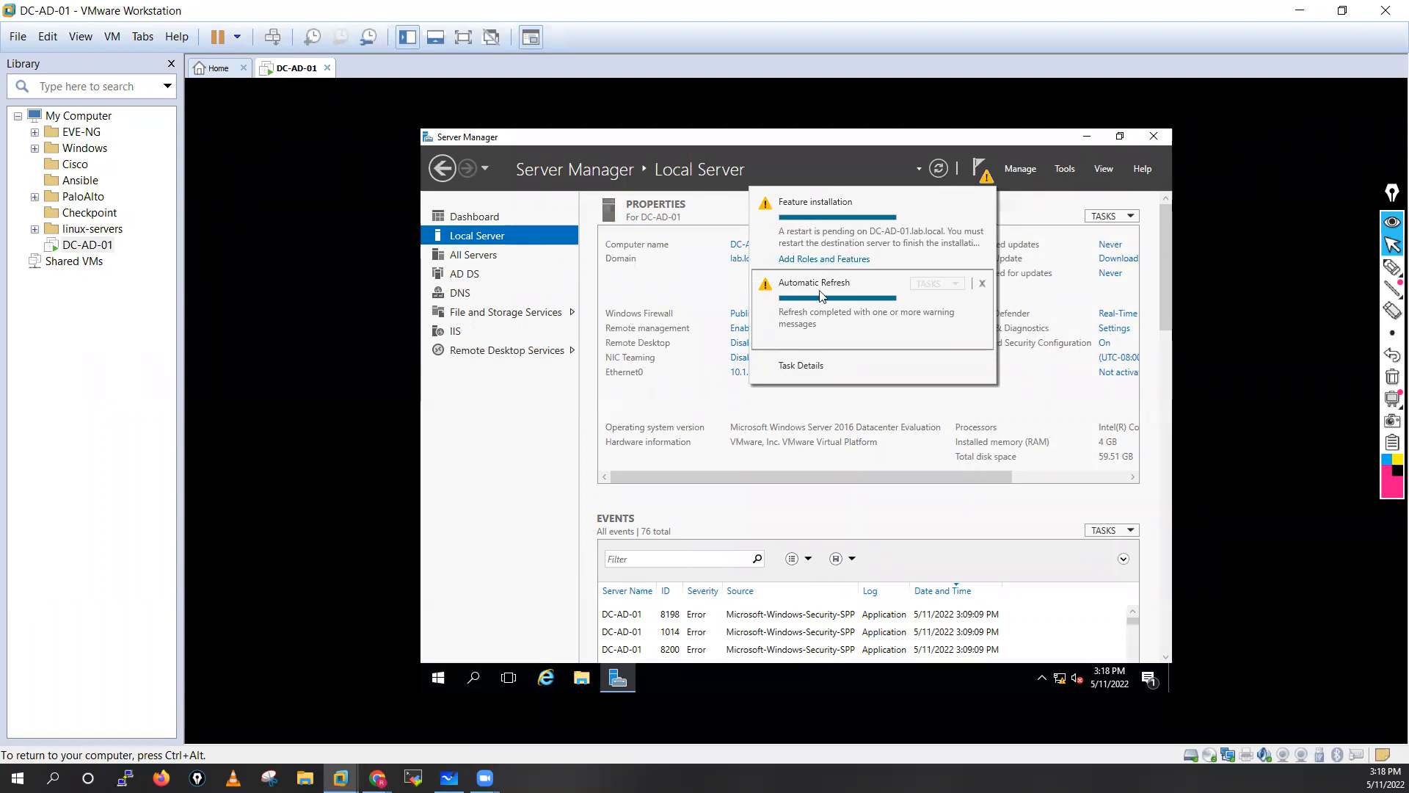
left_click(980, 165)
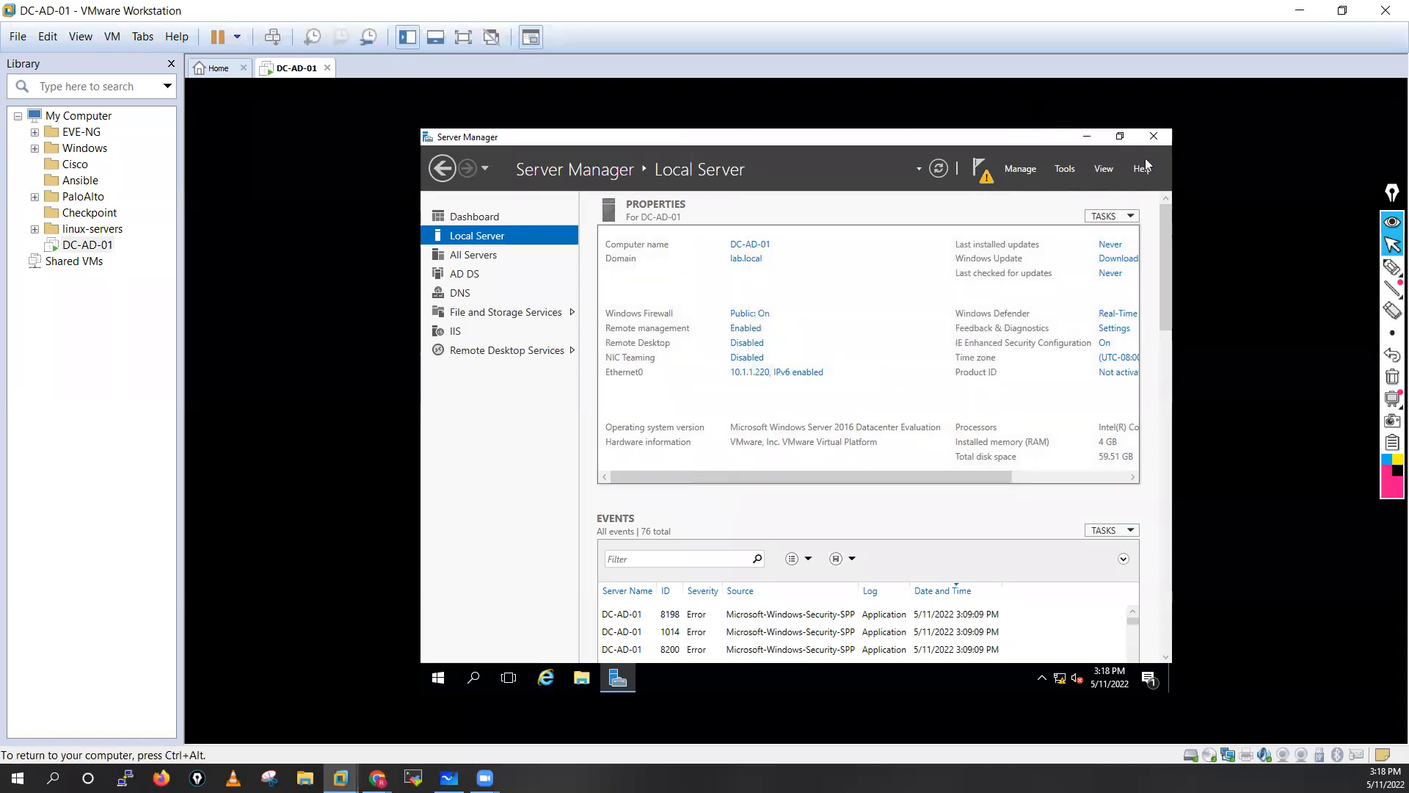
left_click(1151, 138)
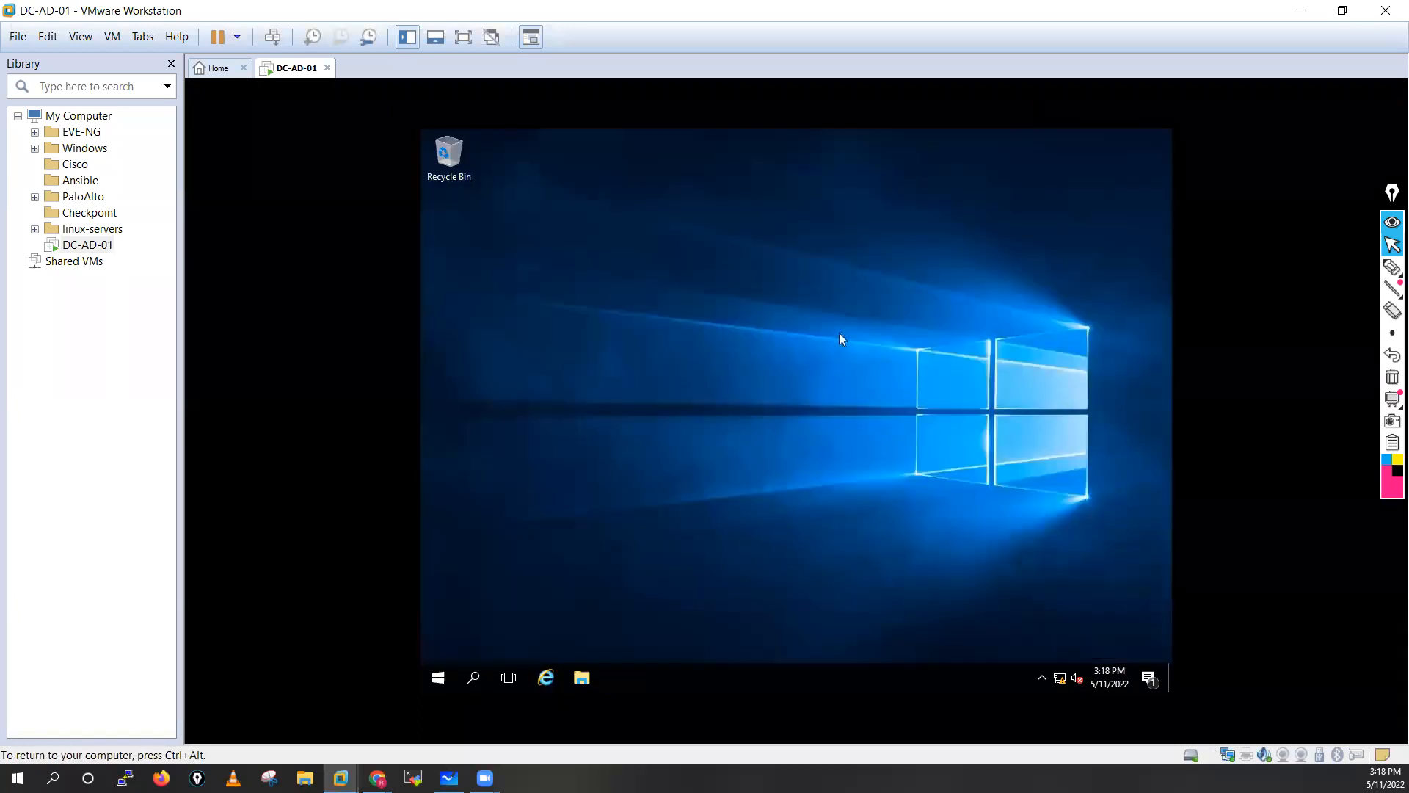
Refresh the desktop and reopen Server Manager on the Local Server page.
right_click(674, 389)
left_click(712, 435)
left_click(437, 677)
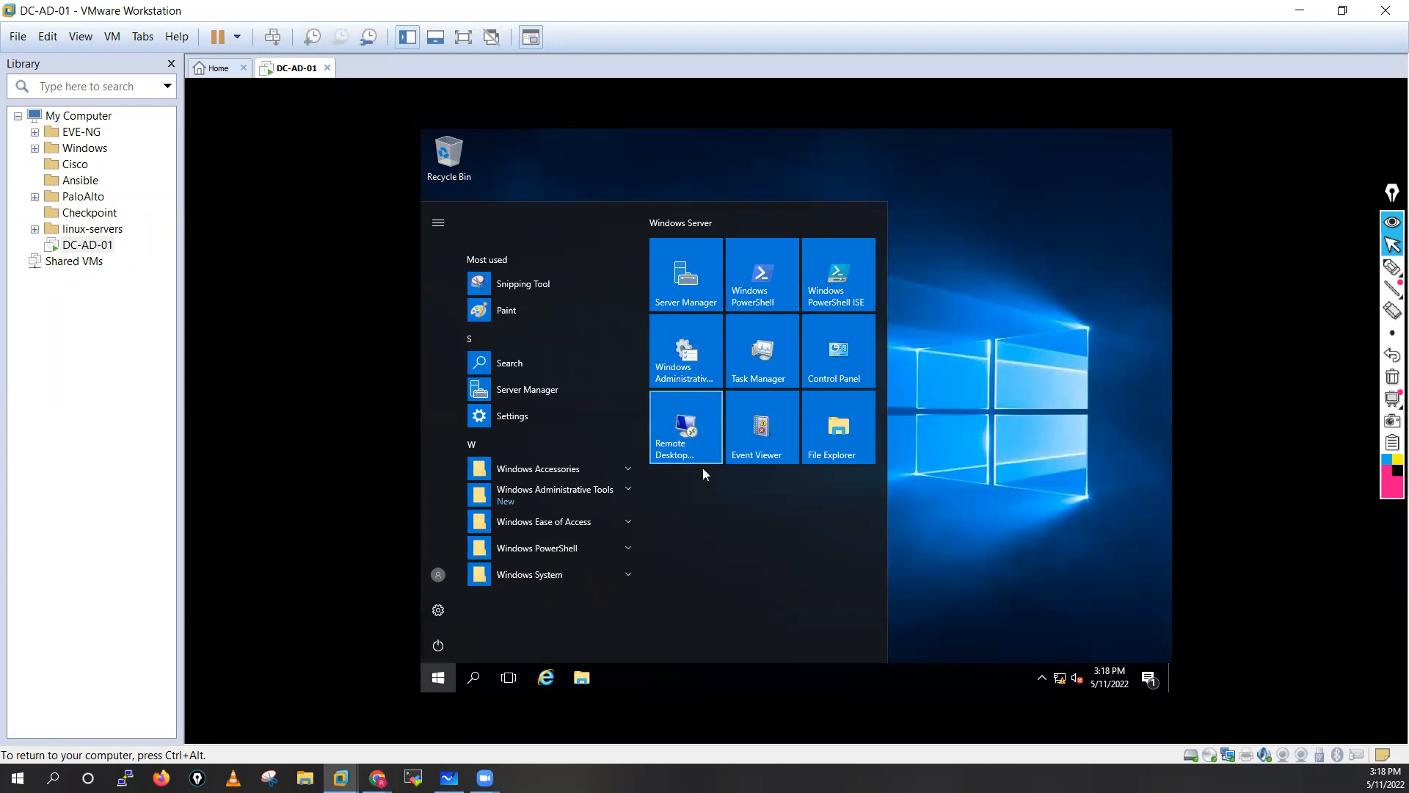
left_click(664, 279)
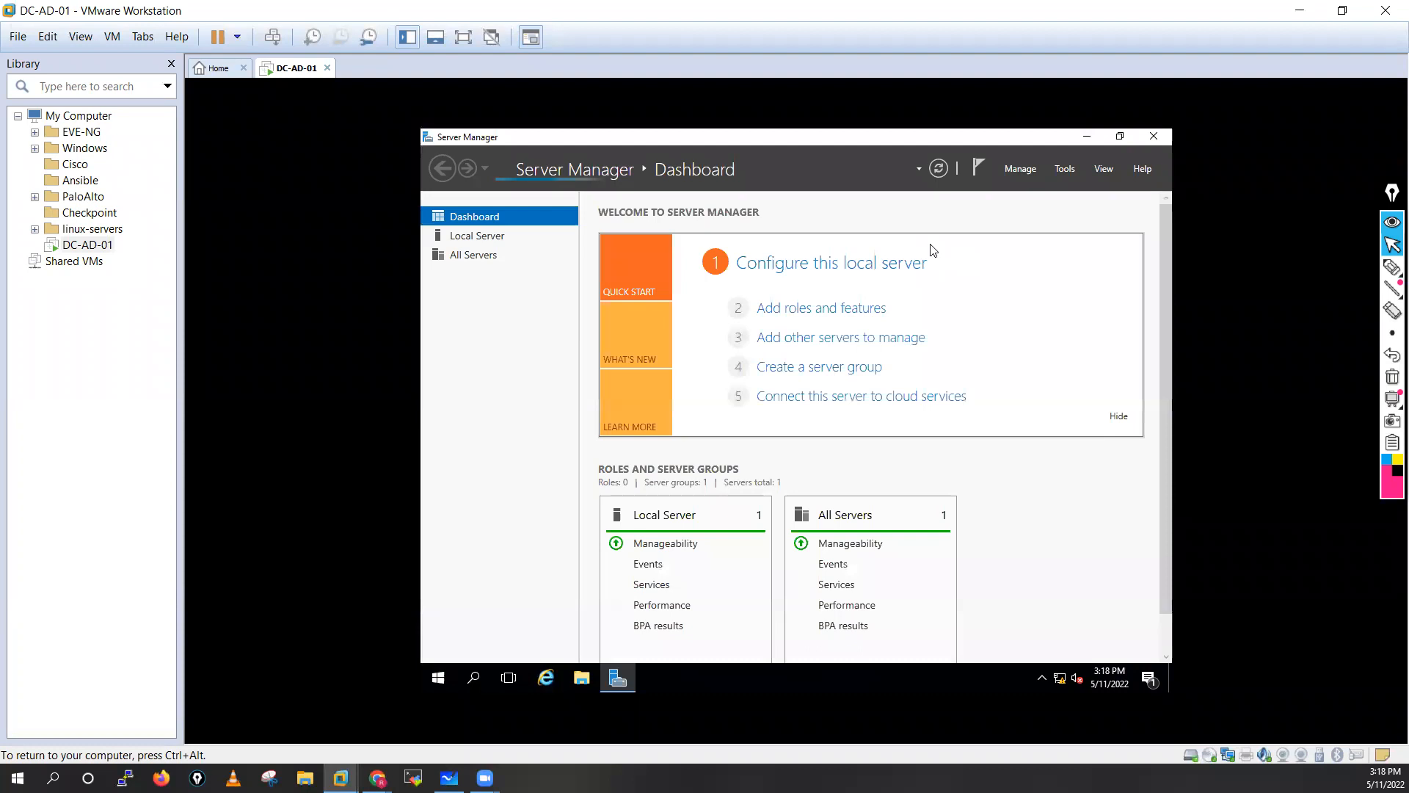
left_click(478, 239)
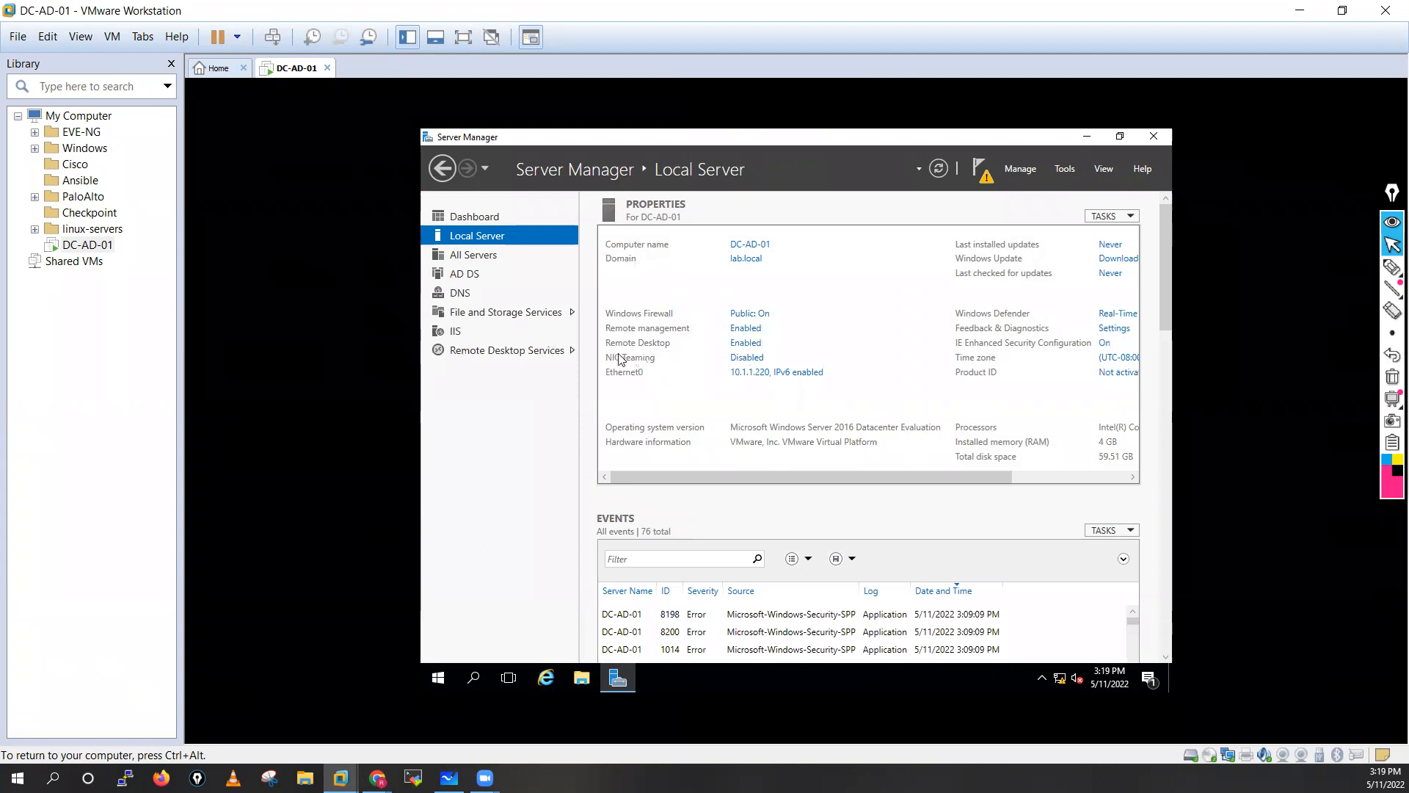
Review the refresh warning's task details and refresh the Local Server properties.
left_click(982, 171)
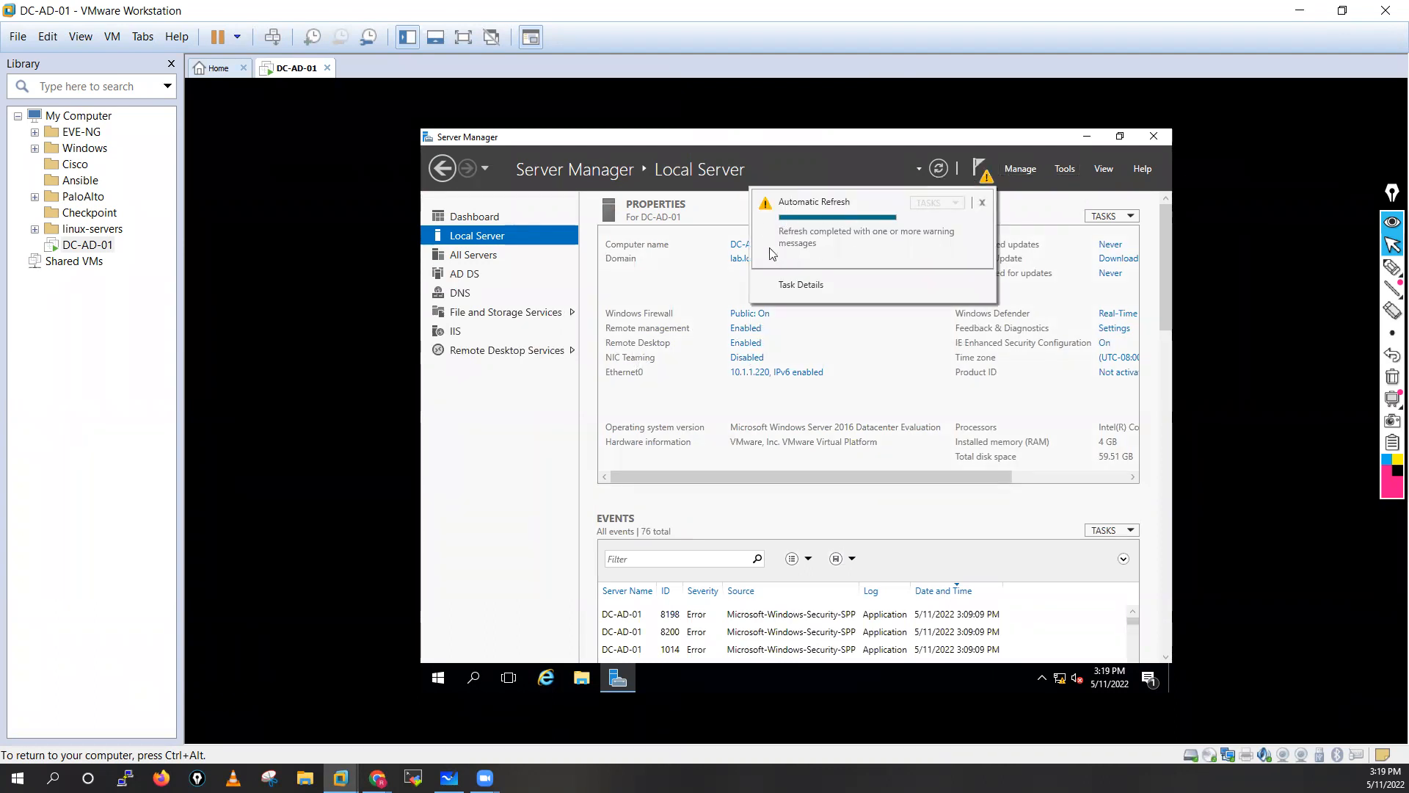
left_click(792, 287)
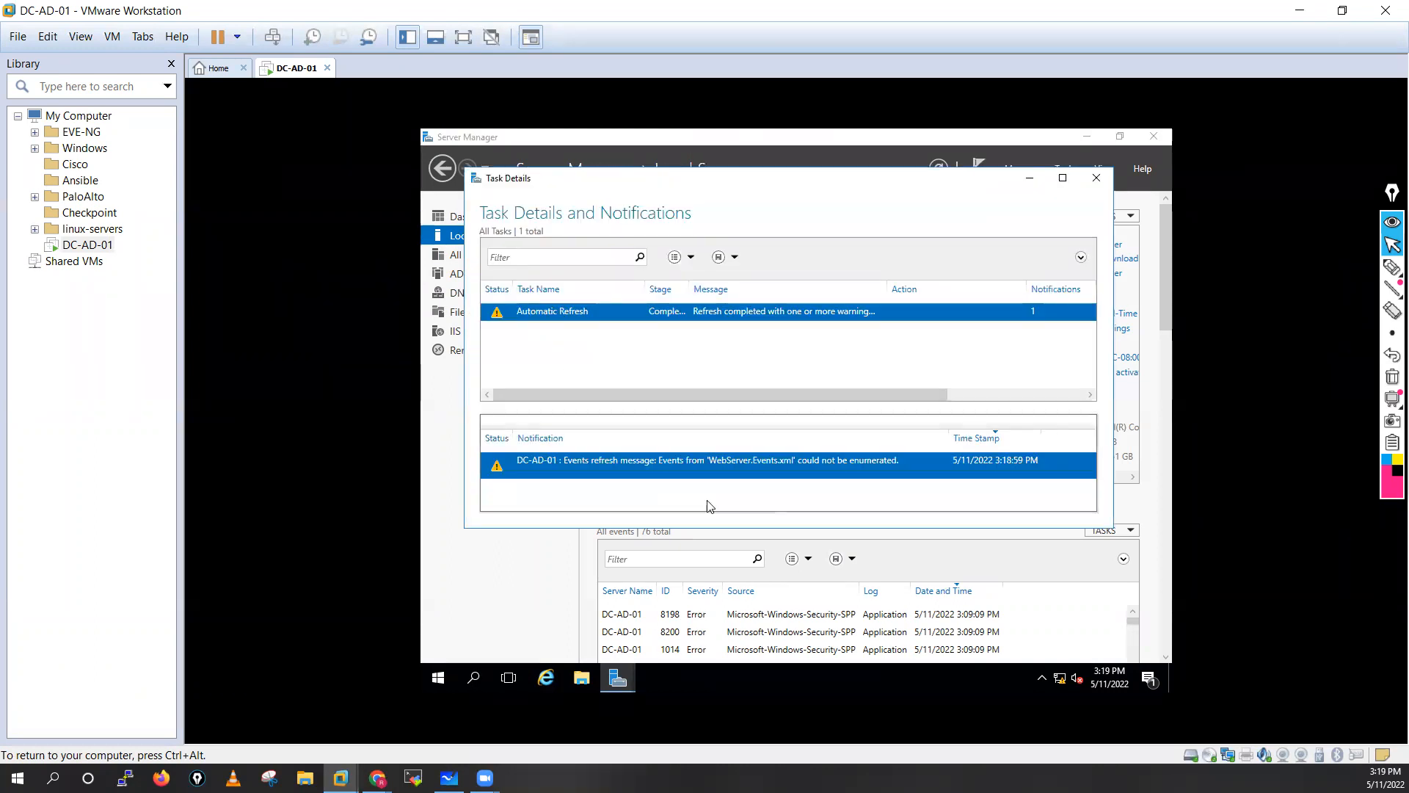
left_click(1096, 177)
left_click(984, 170)
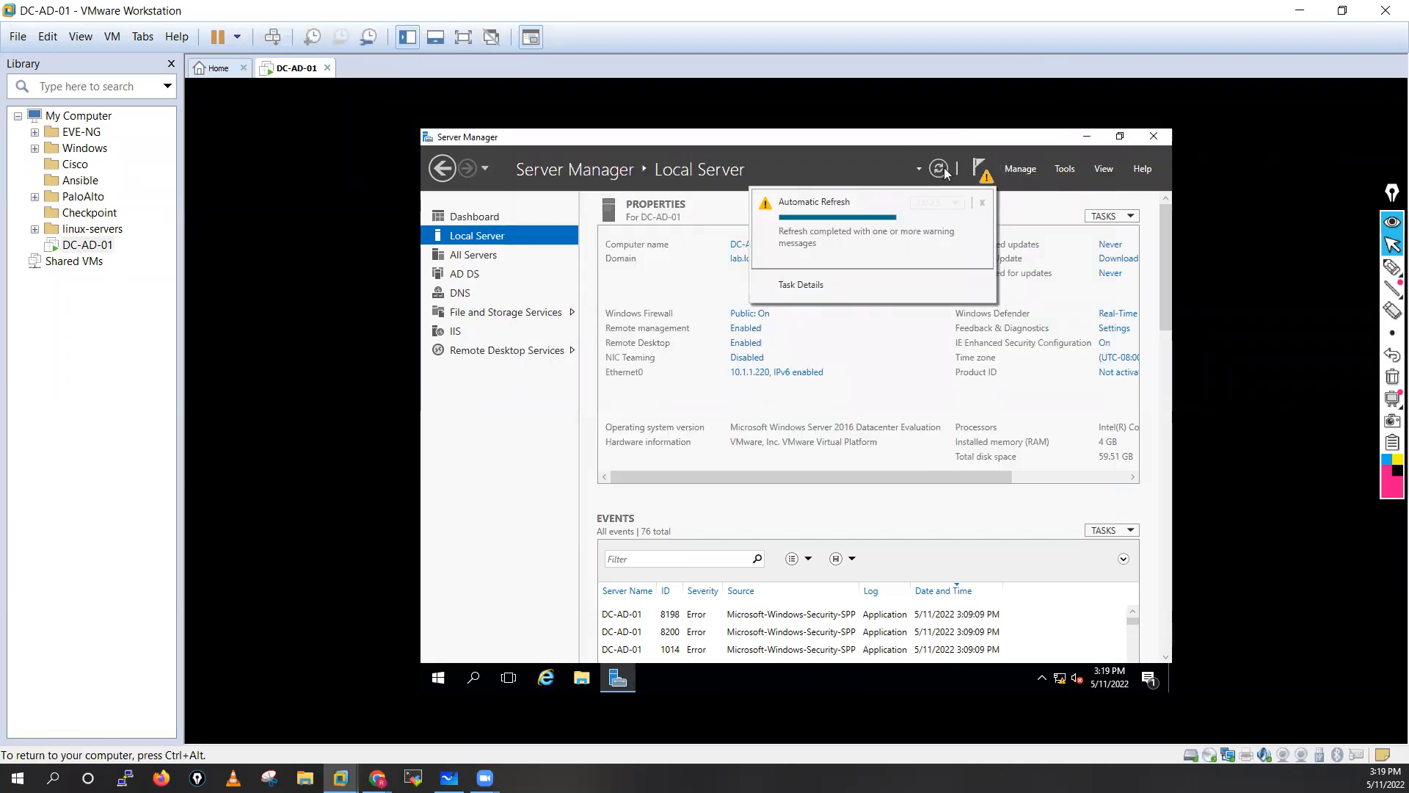
left_click(939, 169)
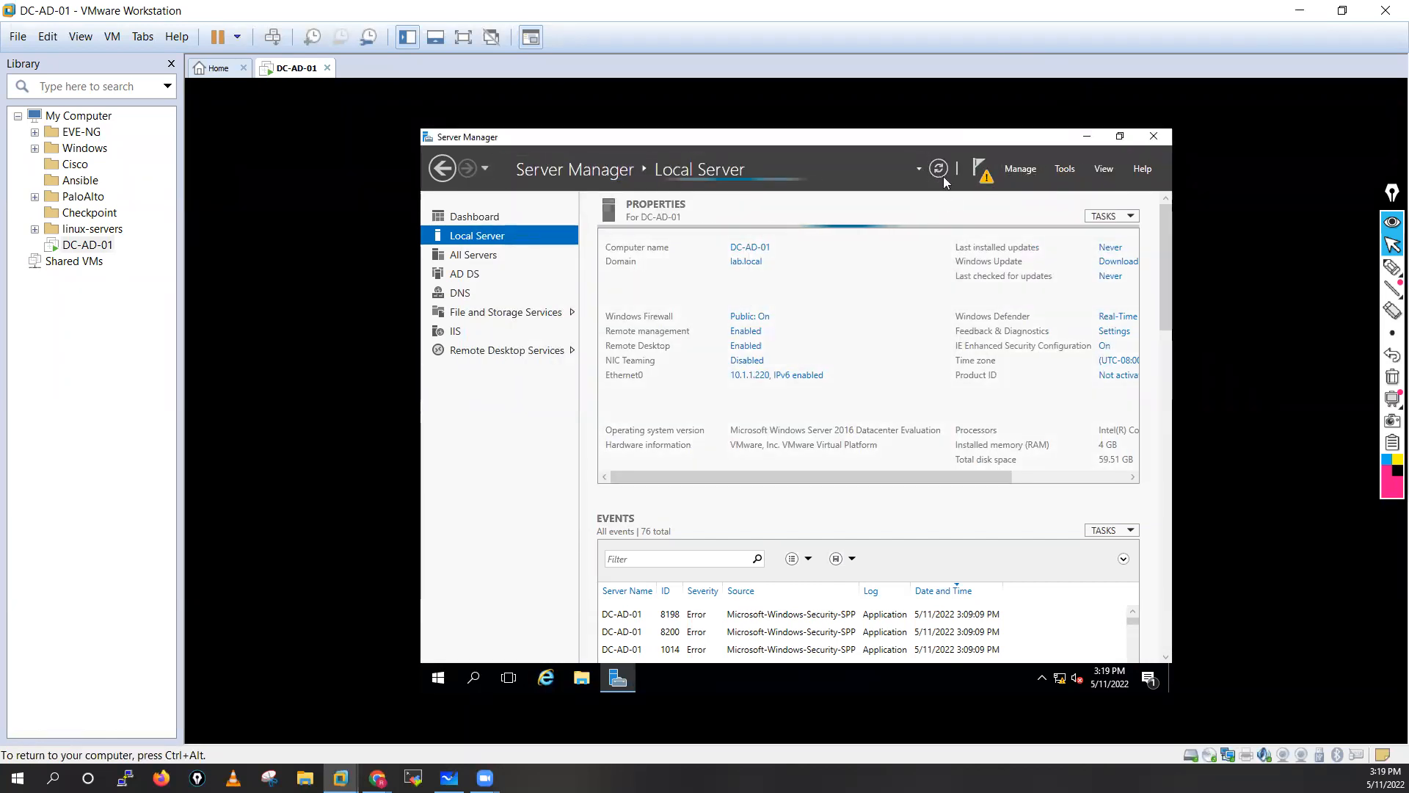
left_click(980, 168)
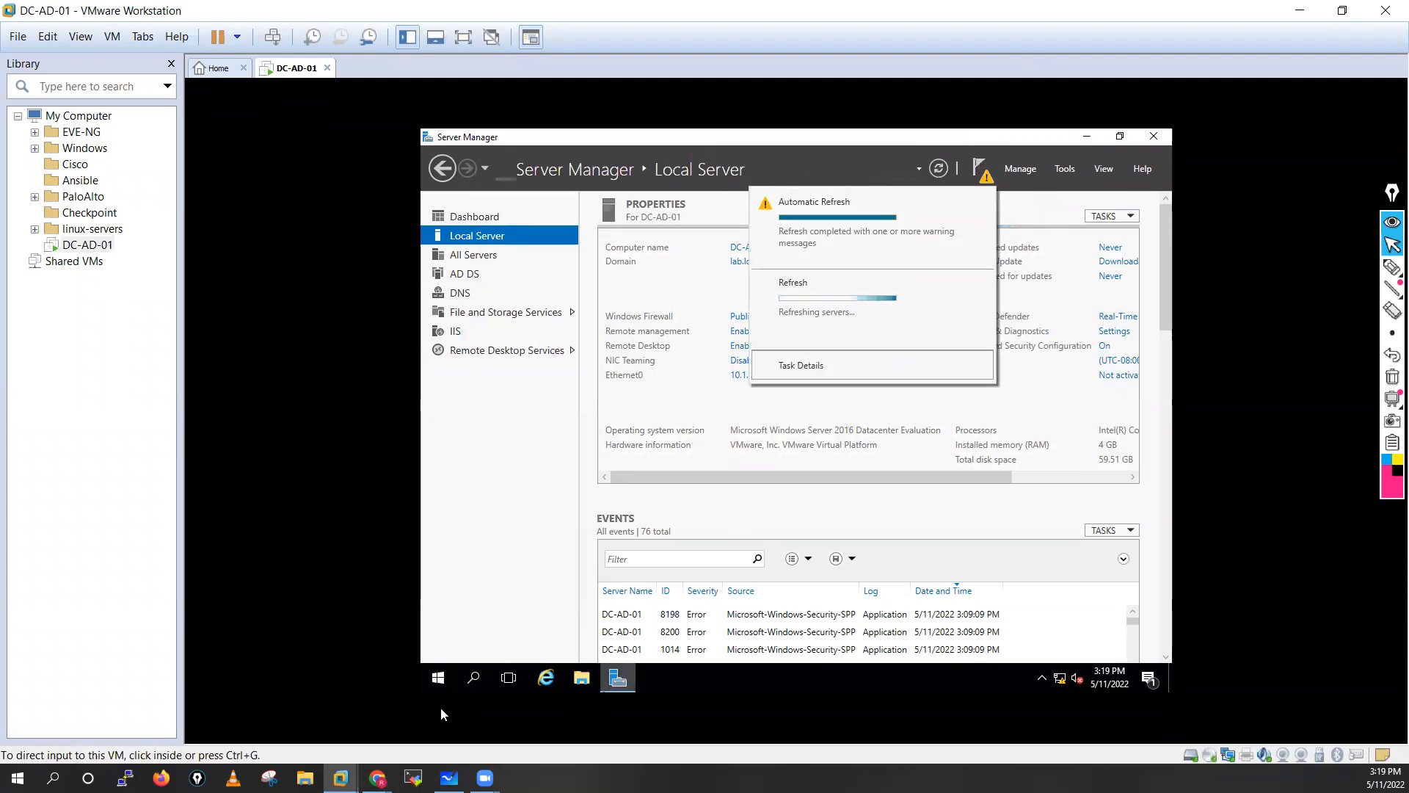
left_click(438, 680)
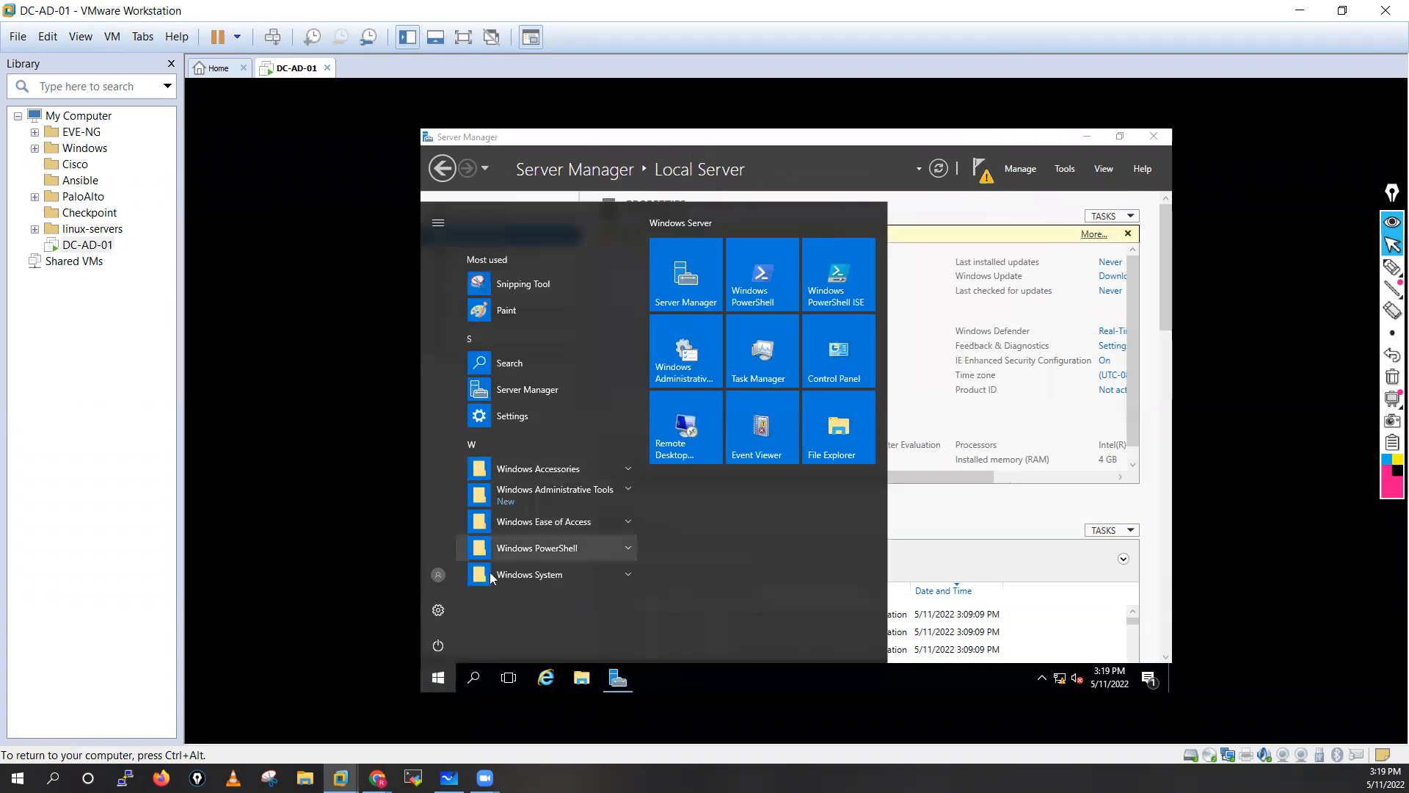
Restart the server with the shutdown reason Other (Planned).
left_click(437, 649)
left_click(439, 610)
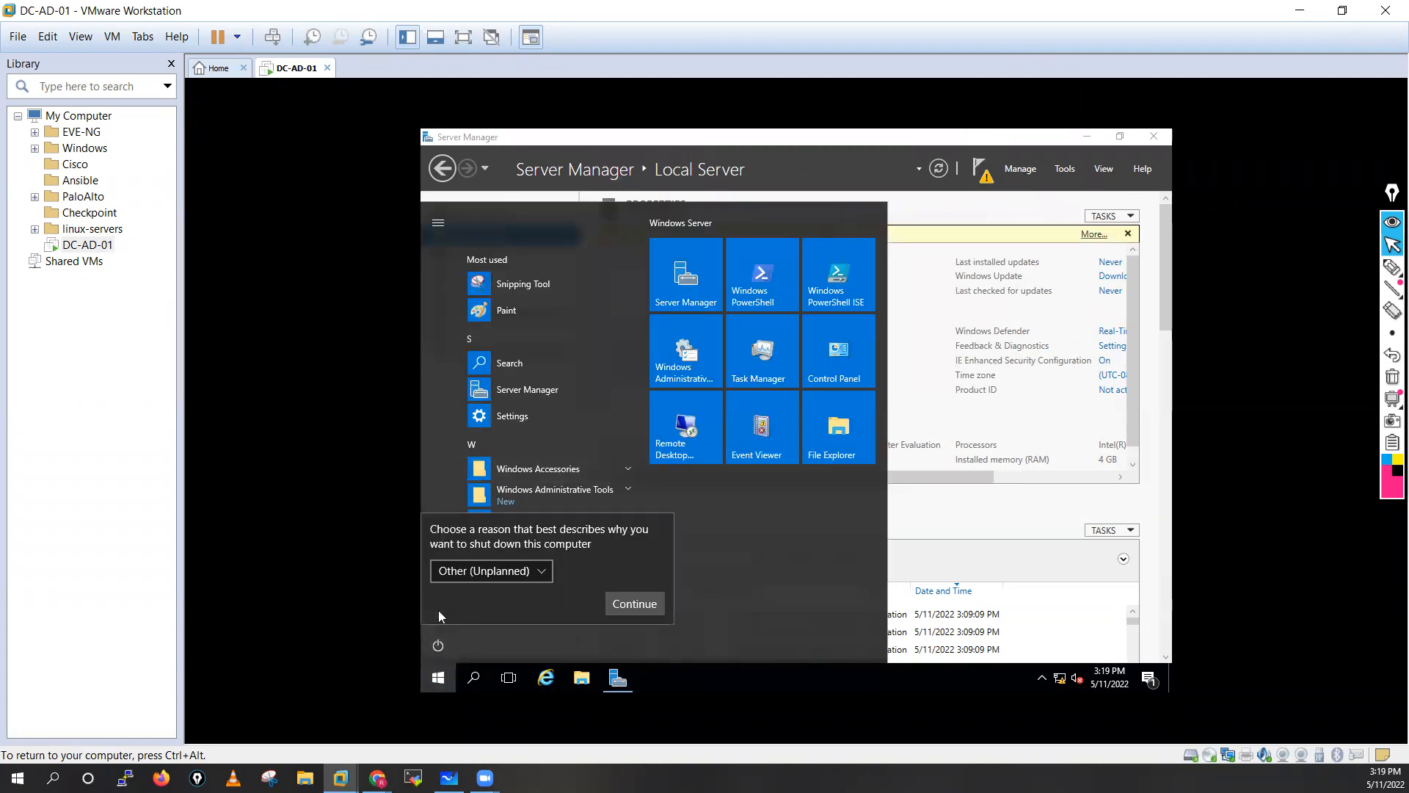
left_click(530, 575)
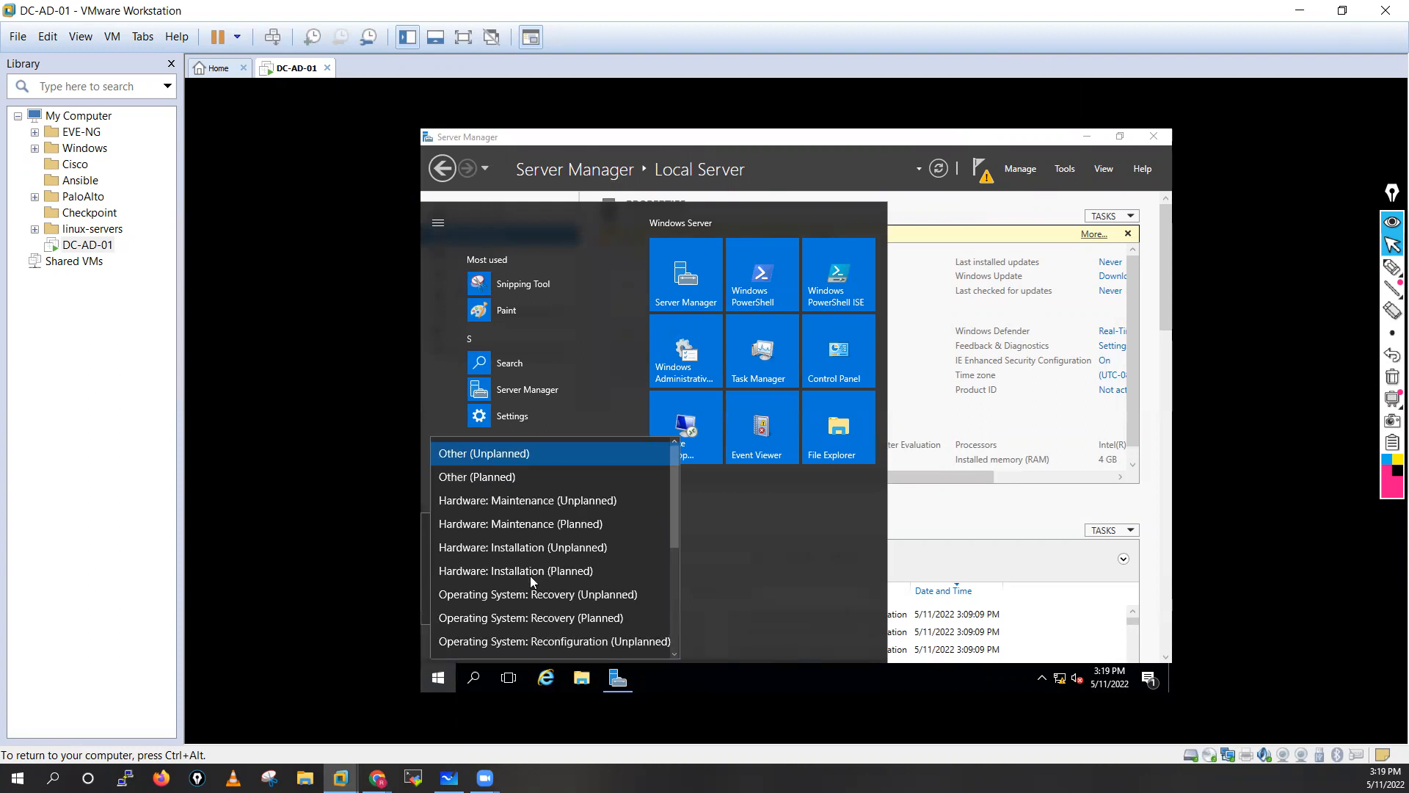
left_click(491, 478)
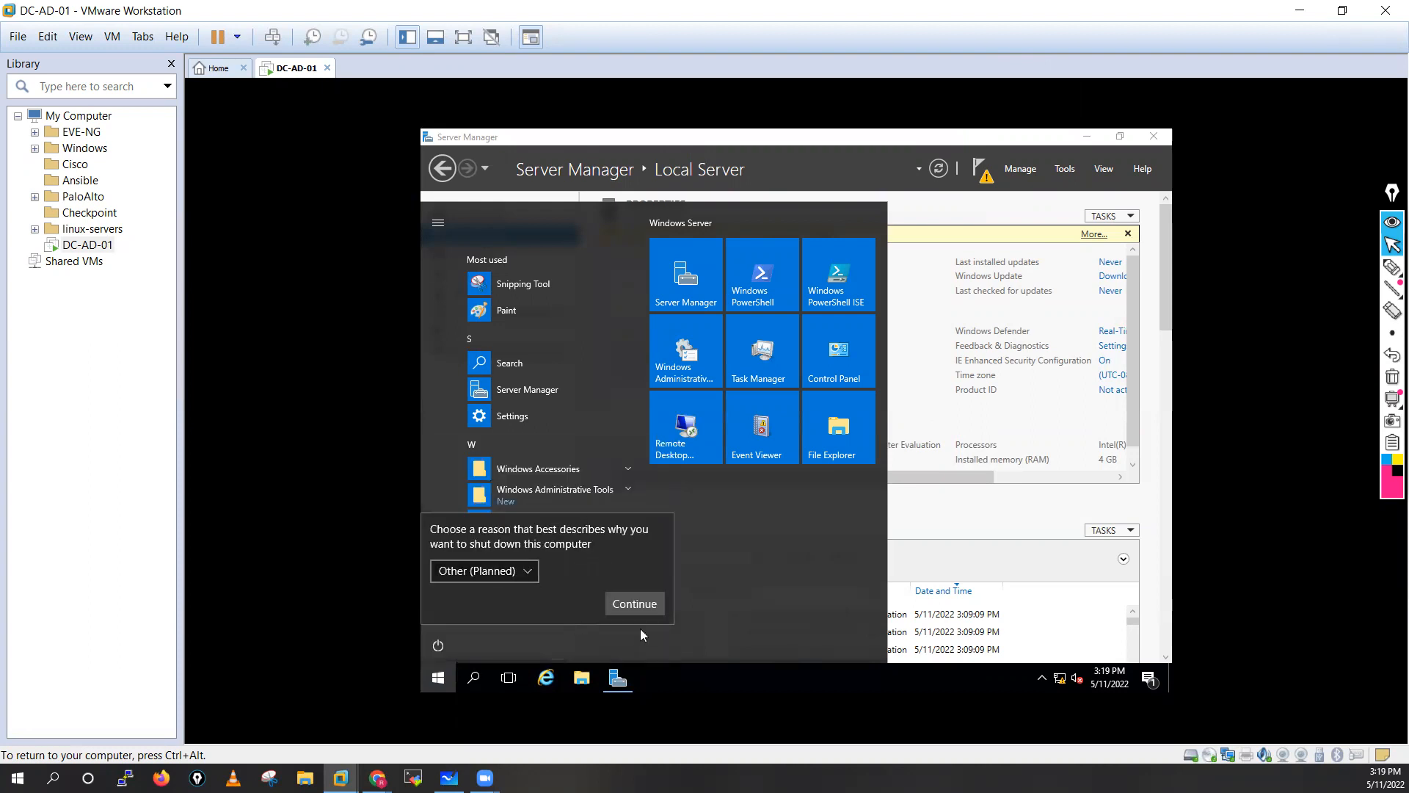
left_click(633, 609)
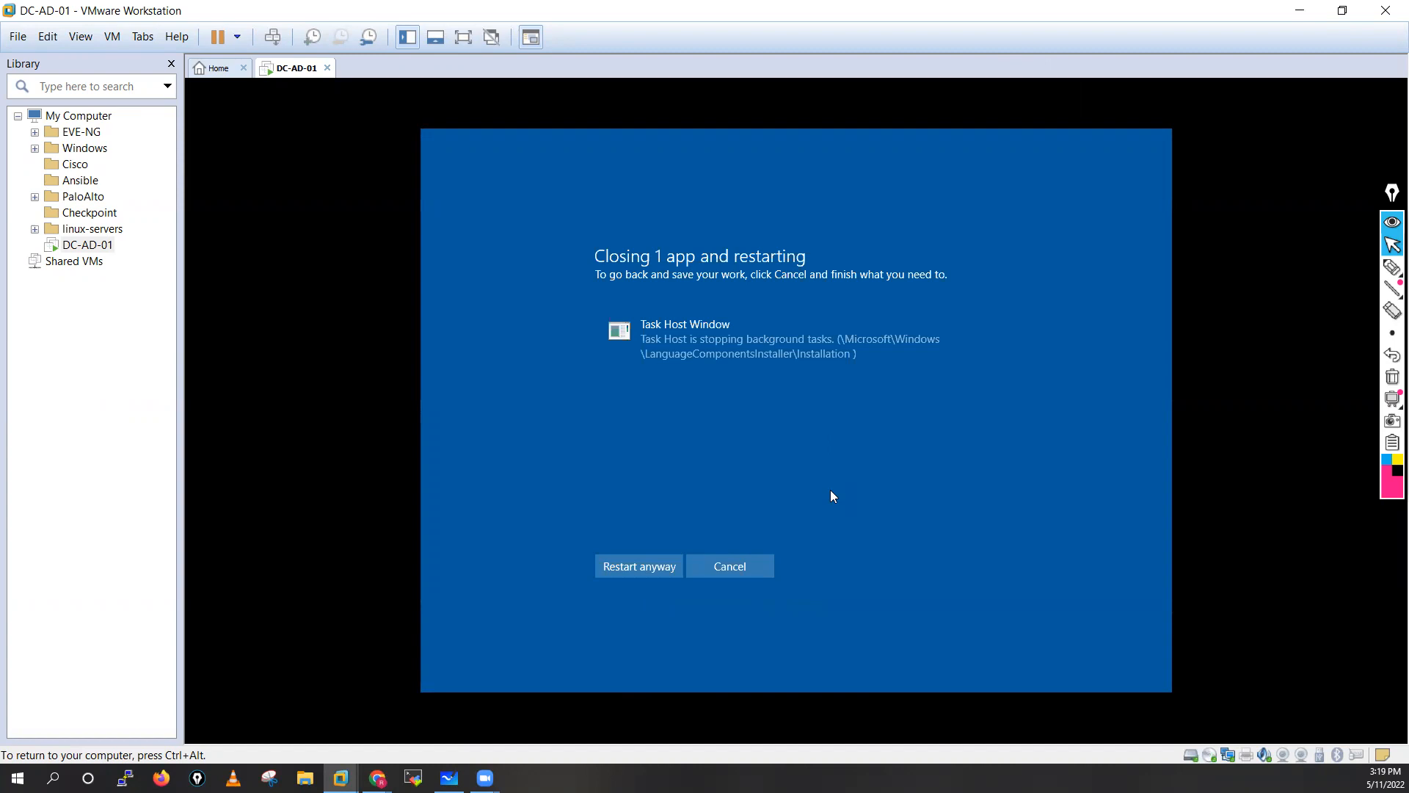
Force the restart despite the open app and release input from the VM.
left_click(637, 567)
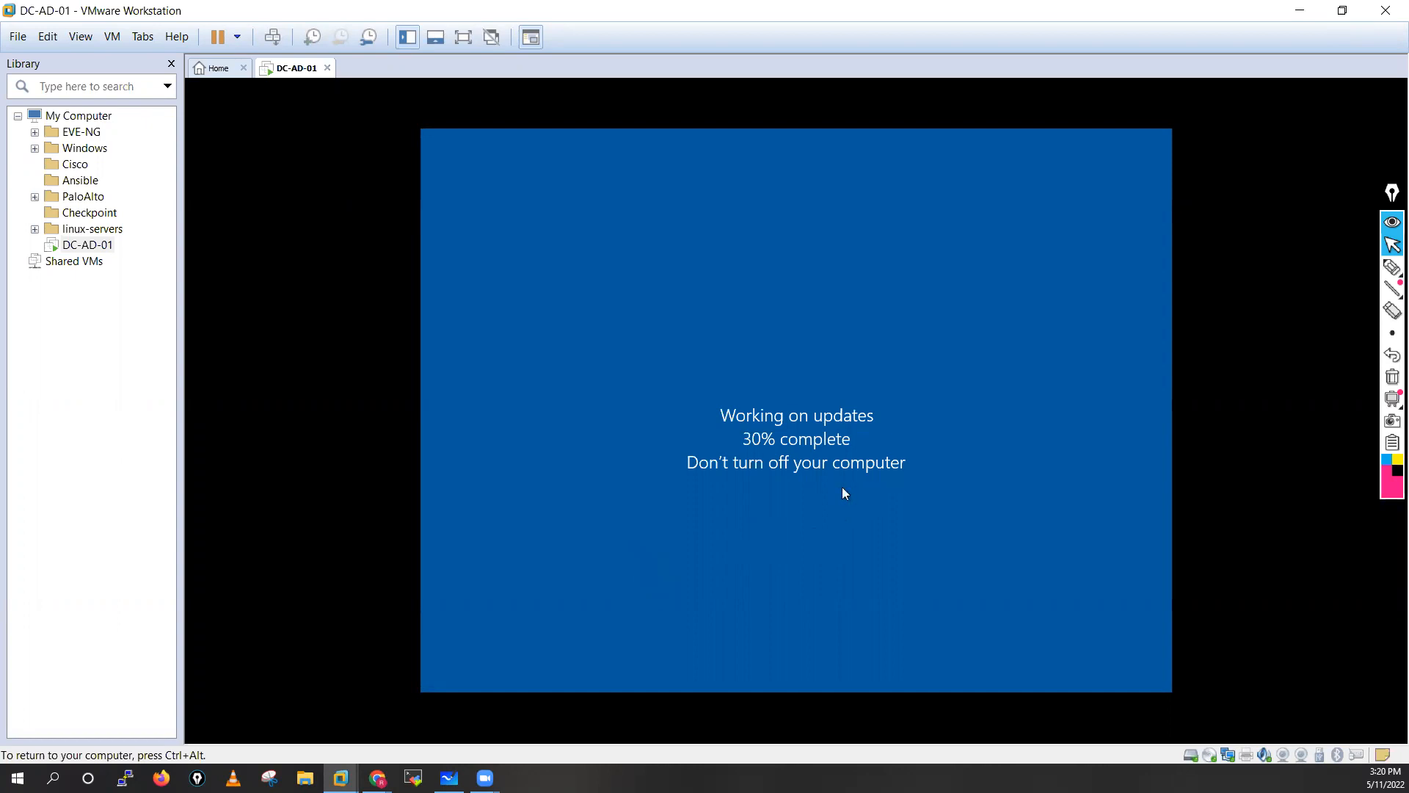
key("ctrl+alt")
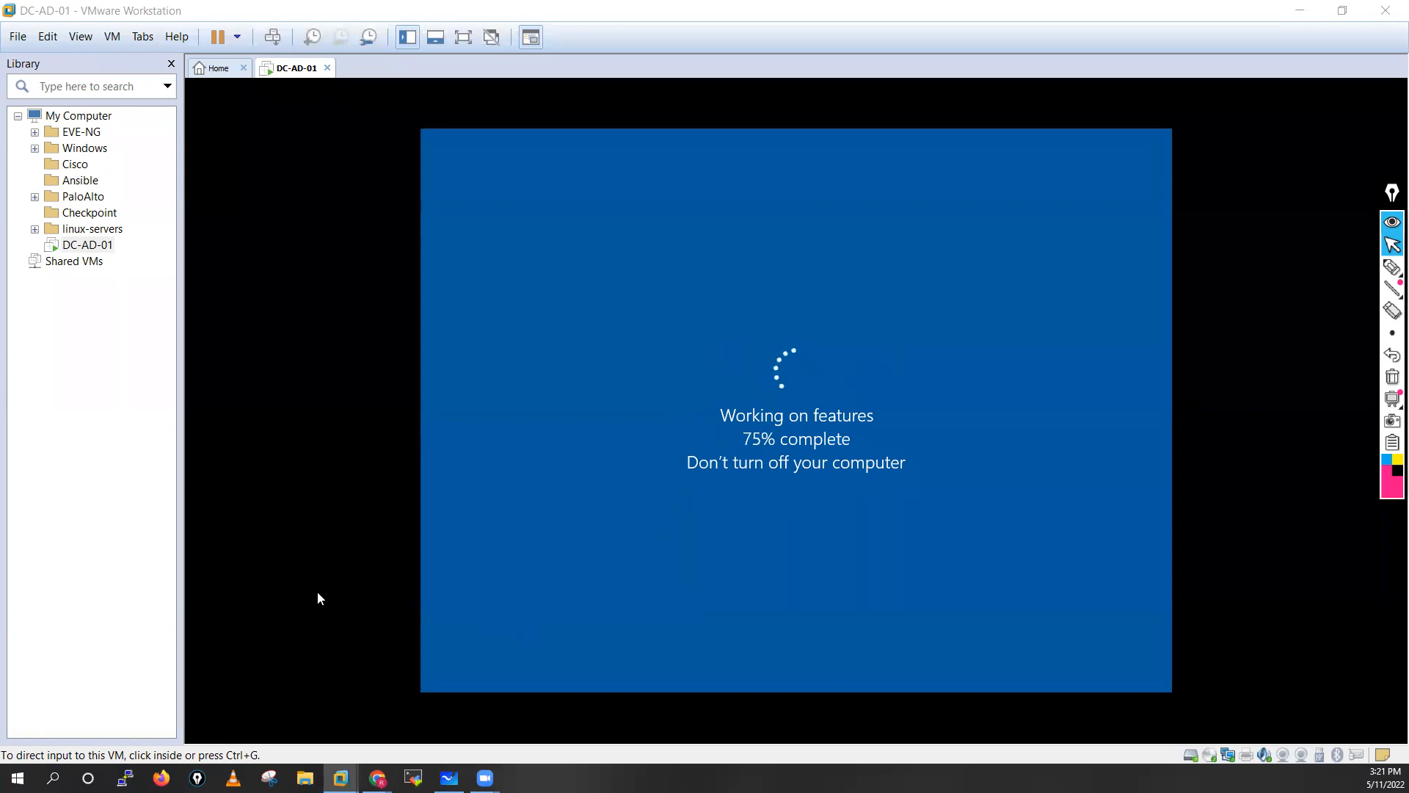
Bring Chrome forward, dismiss the Sianets enquiry popup, and show the Skilled Inspirational Academy store.
mouse_move(378, 778)
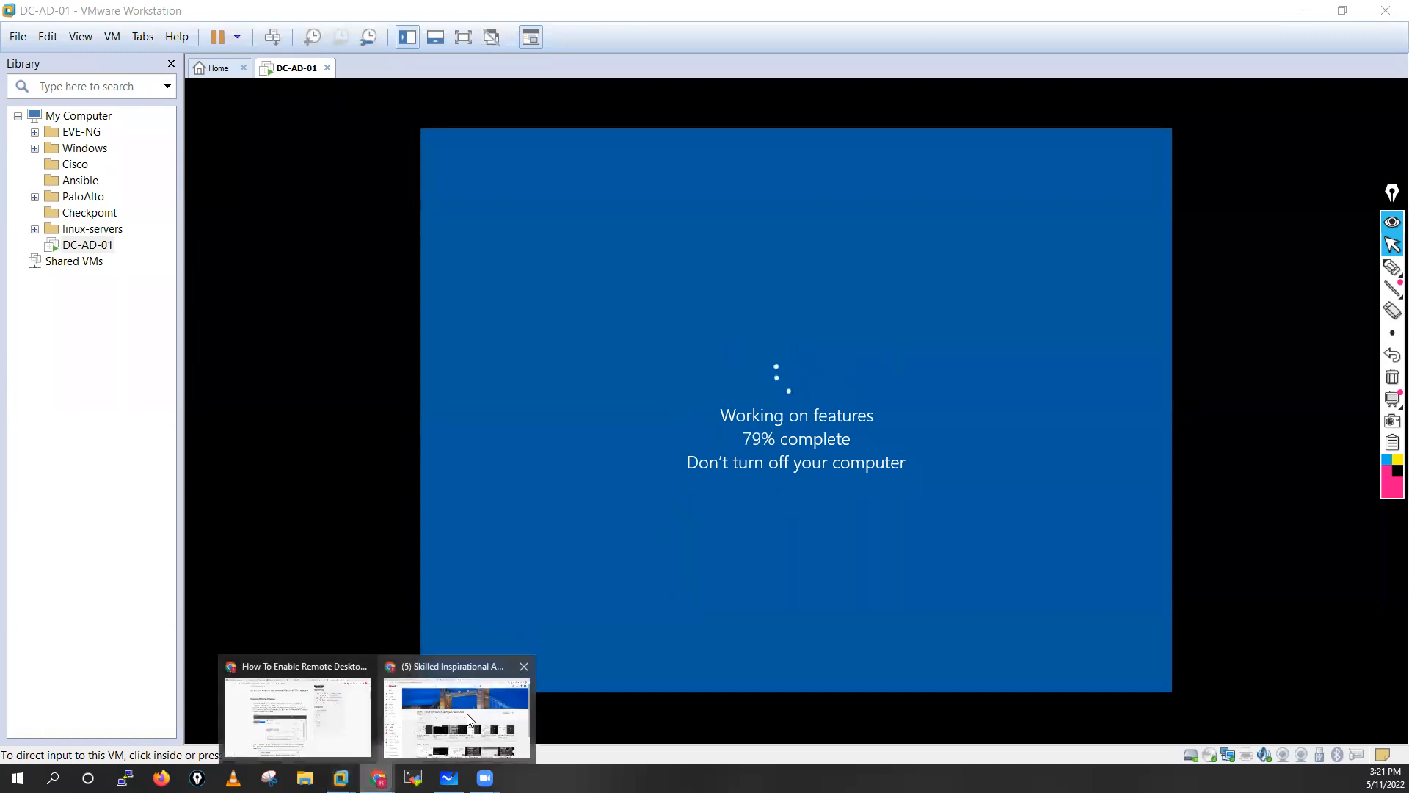
left_click(470, 718)
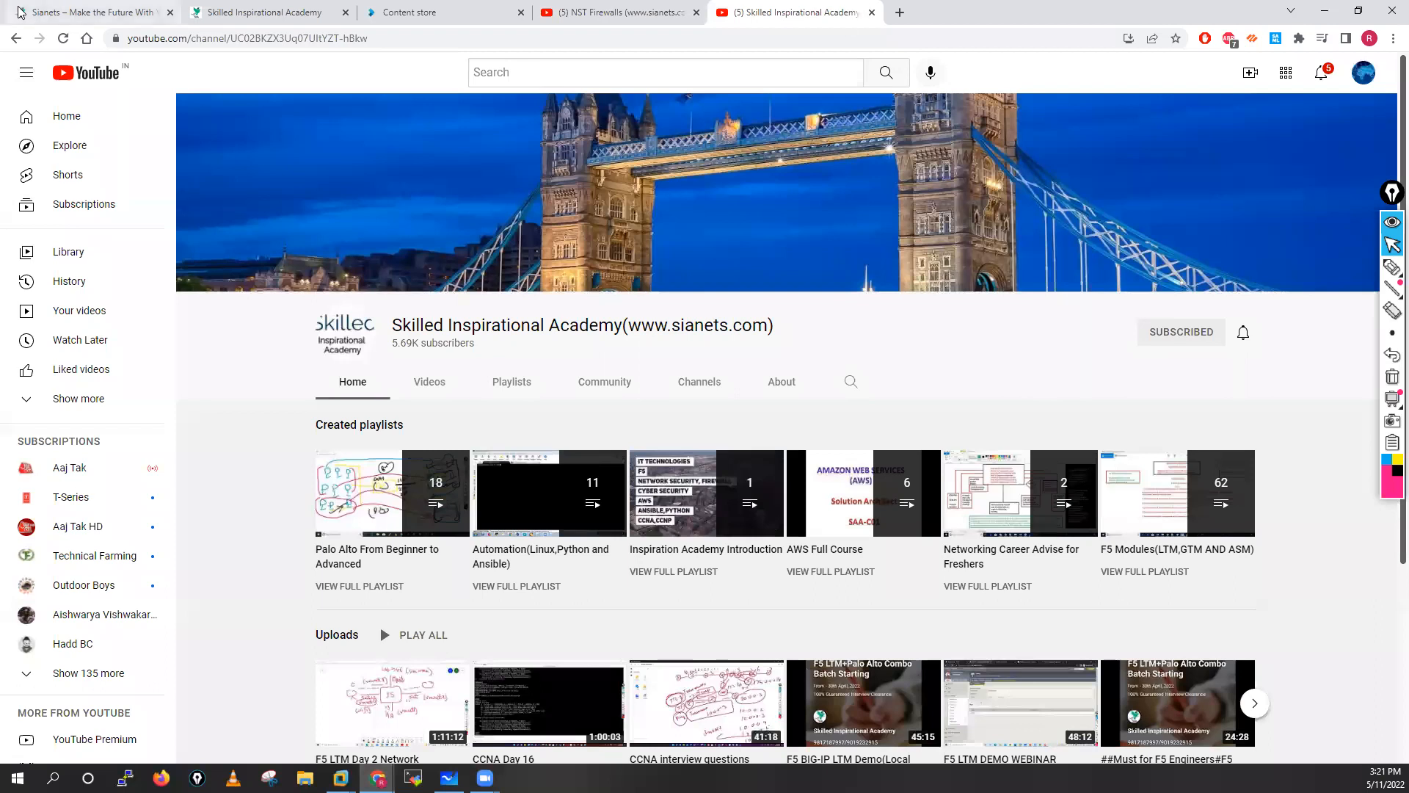
left_click(102, 9)
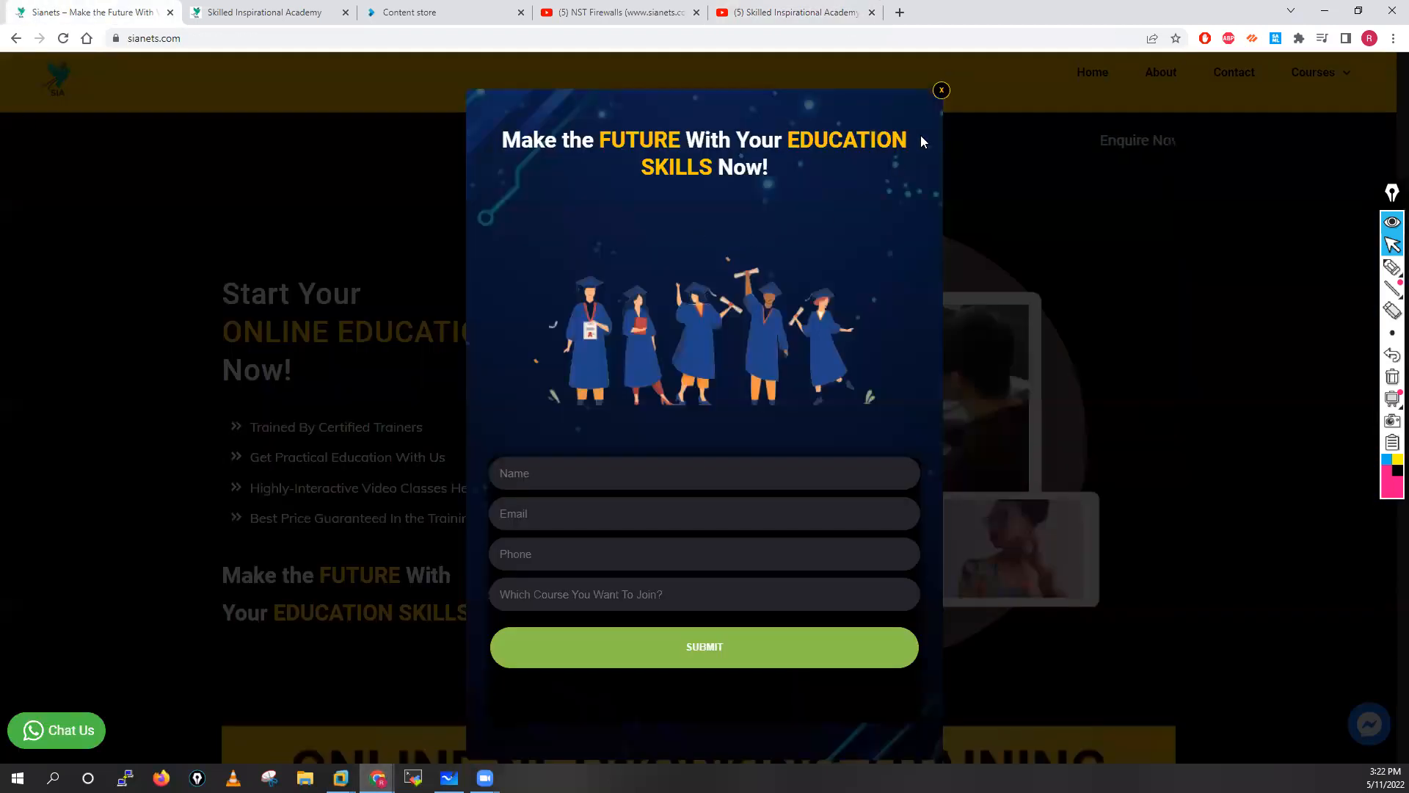
left_click(937, 94)
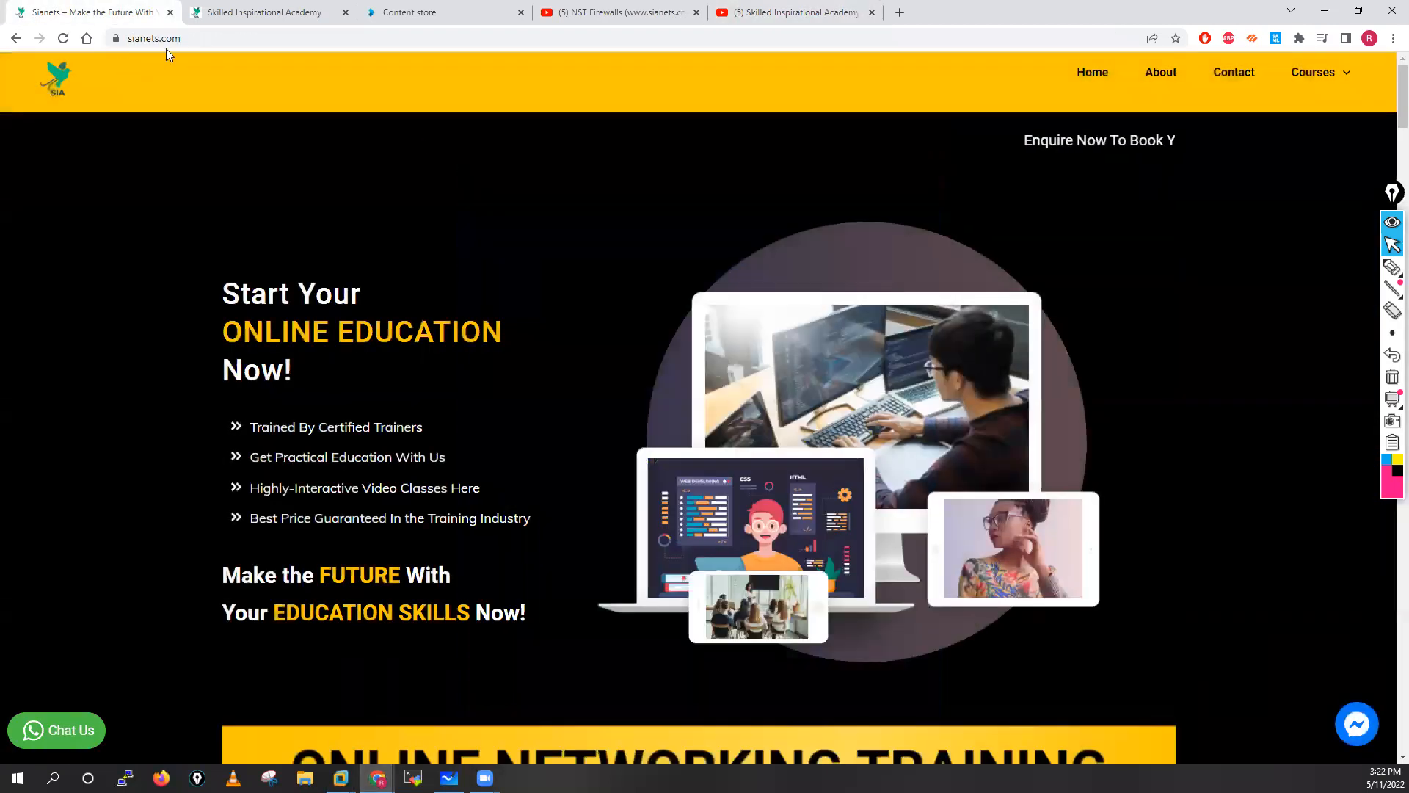
left_click(253, 11)
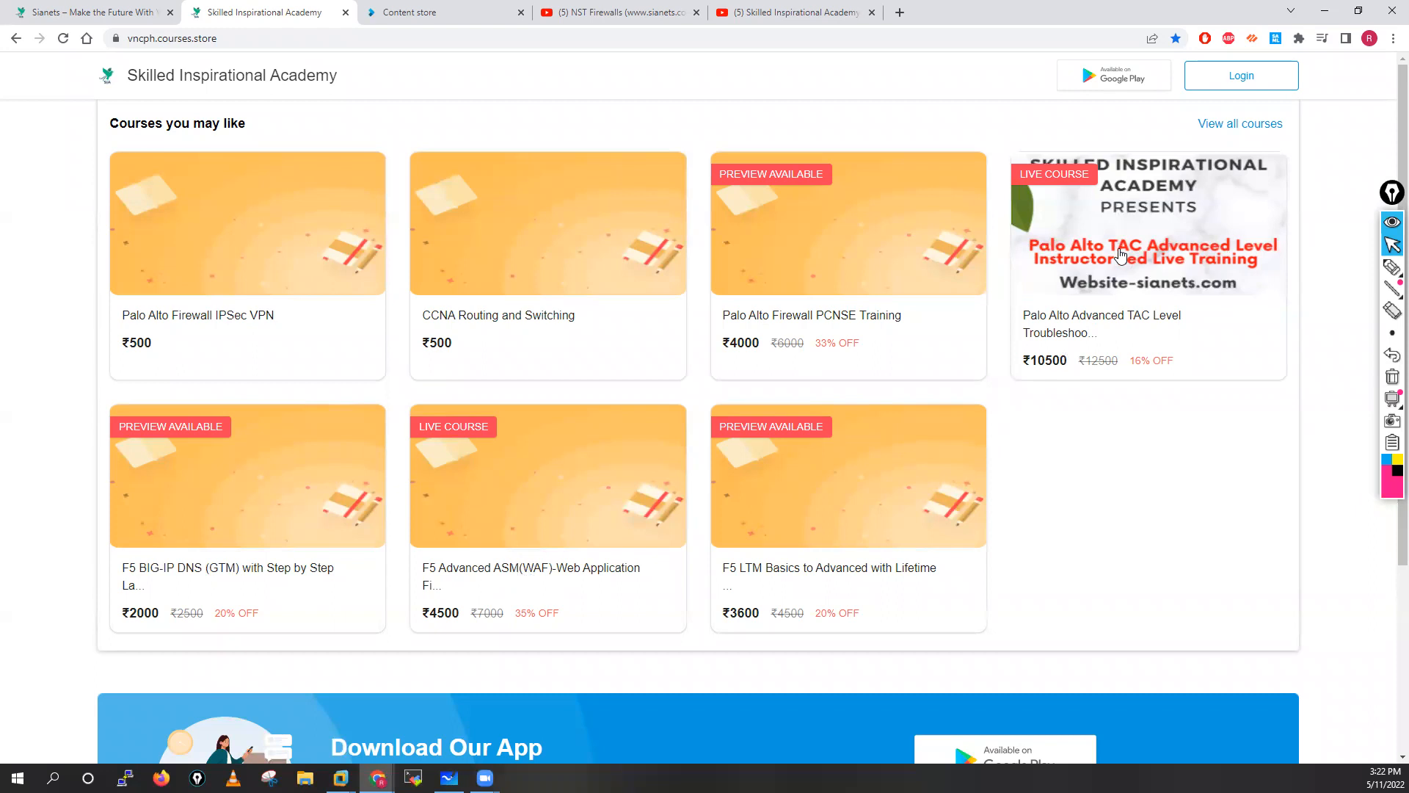
Browse the Palo Alto Advanced TAC course's video list, then return to the course listing.
left_click(1050, 331)
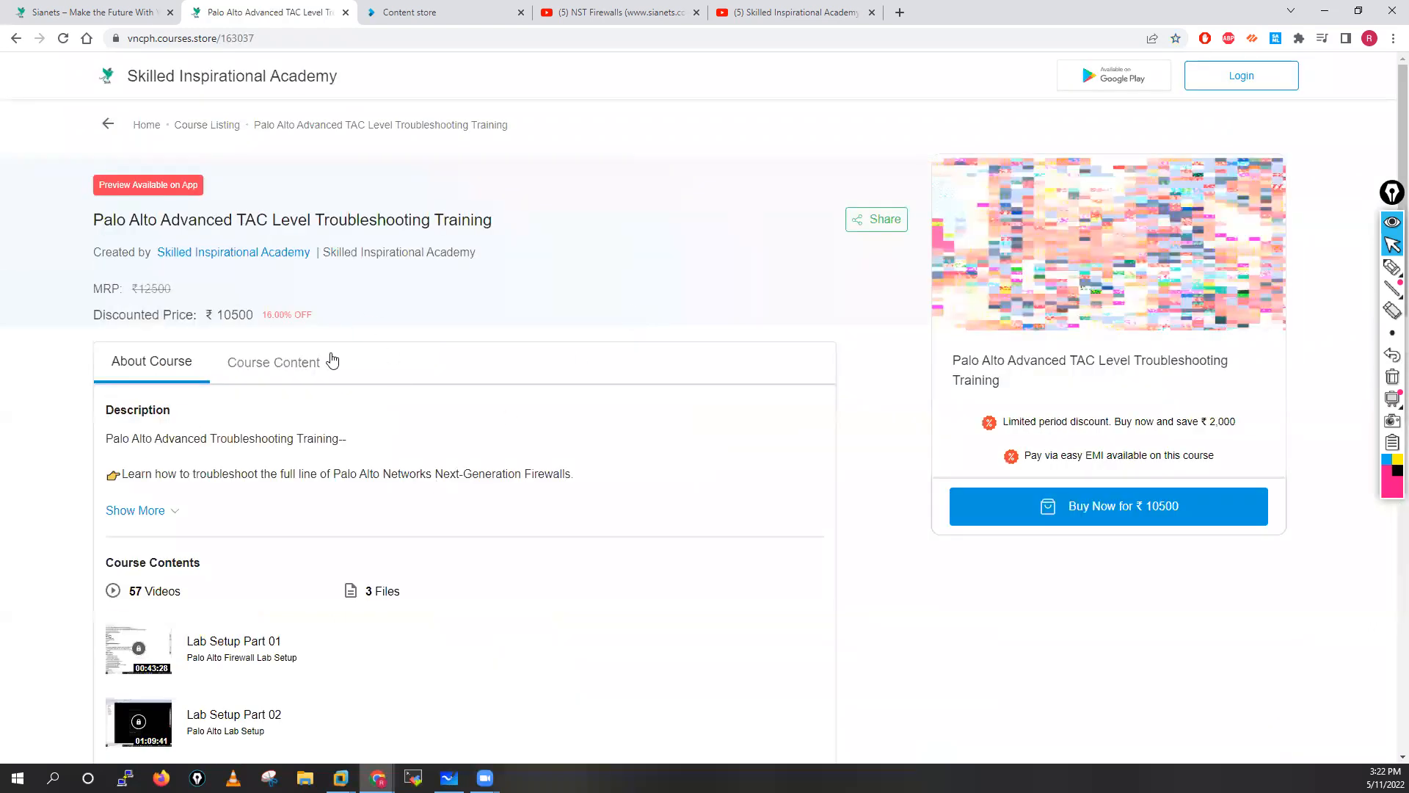
left_click(271, 368)
scroll(686, 504, "down", 10)
scroll(404, 568, "down", 20)
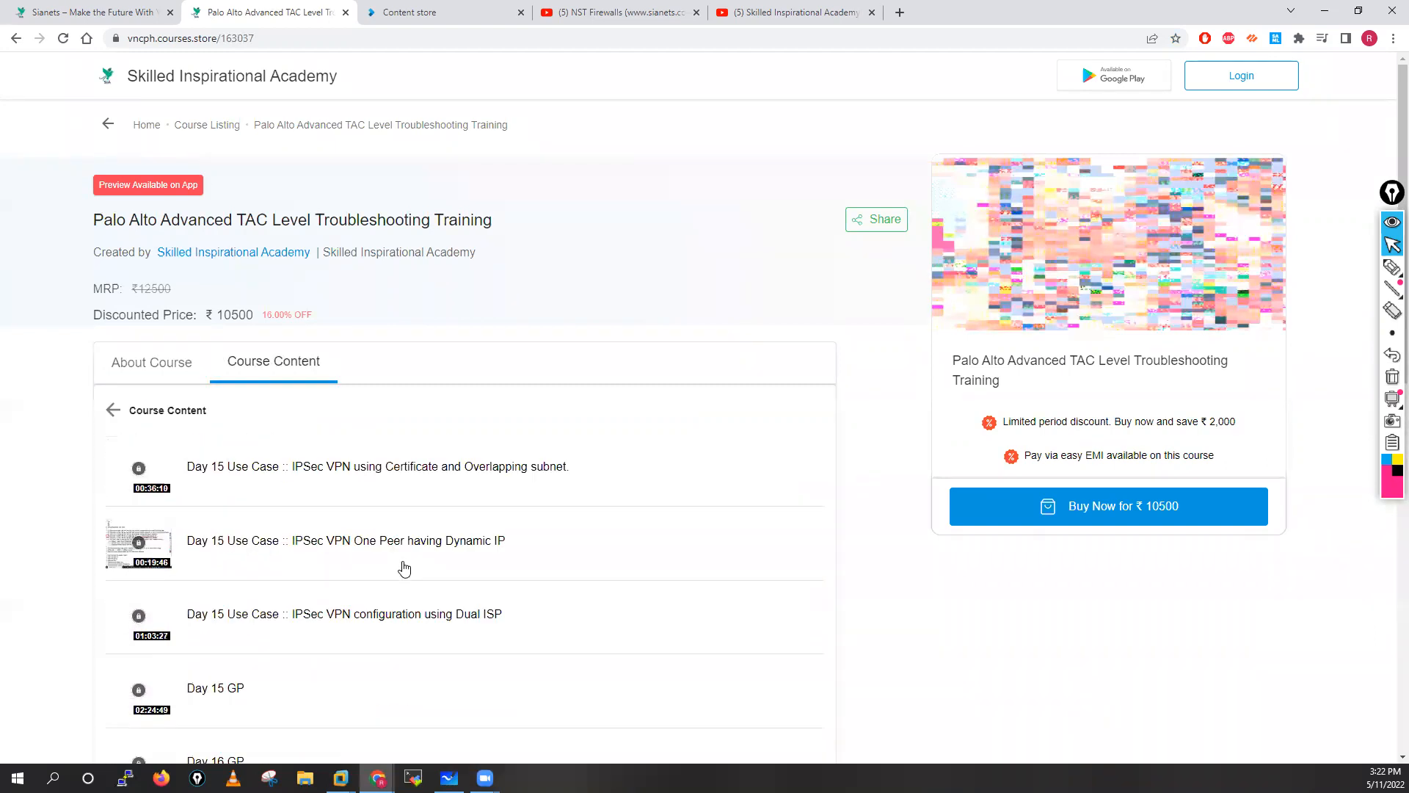
scroll(404, 567, "down", 14)
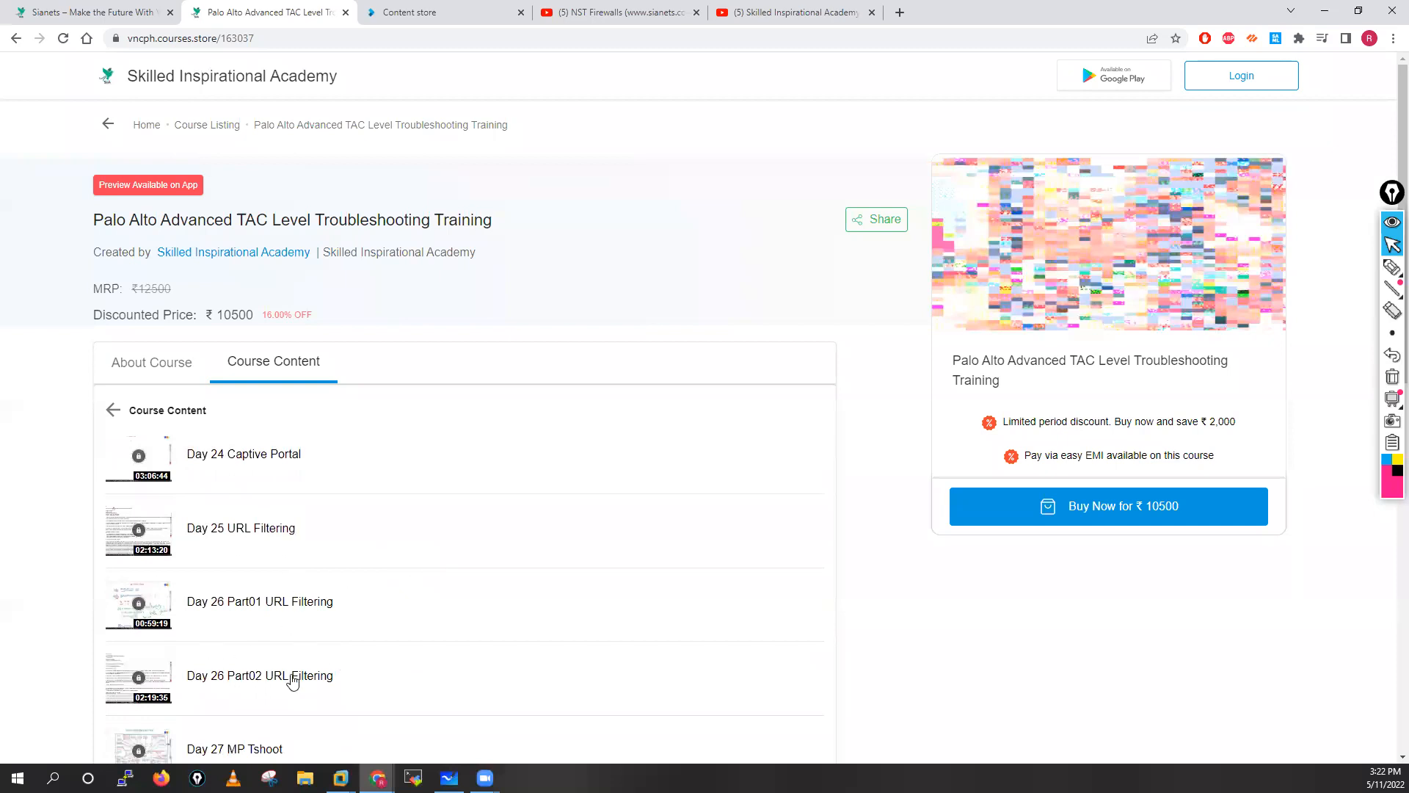
scroll(296, 676, "down", 5)
scroll(337, 381, "up", 12)
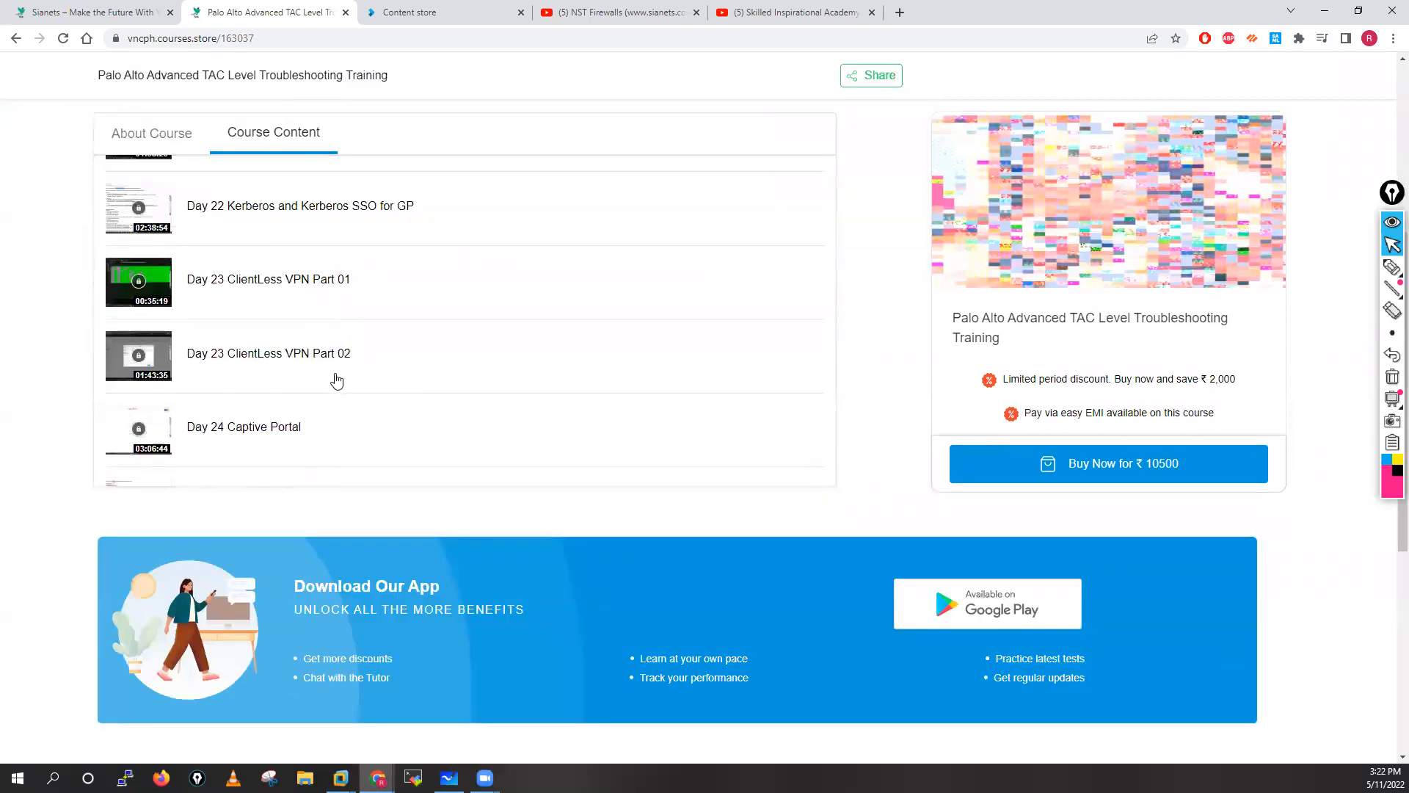
scroll(337, 381, "up", 10)
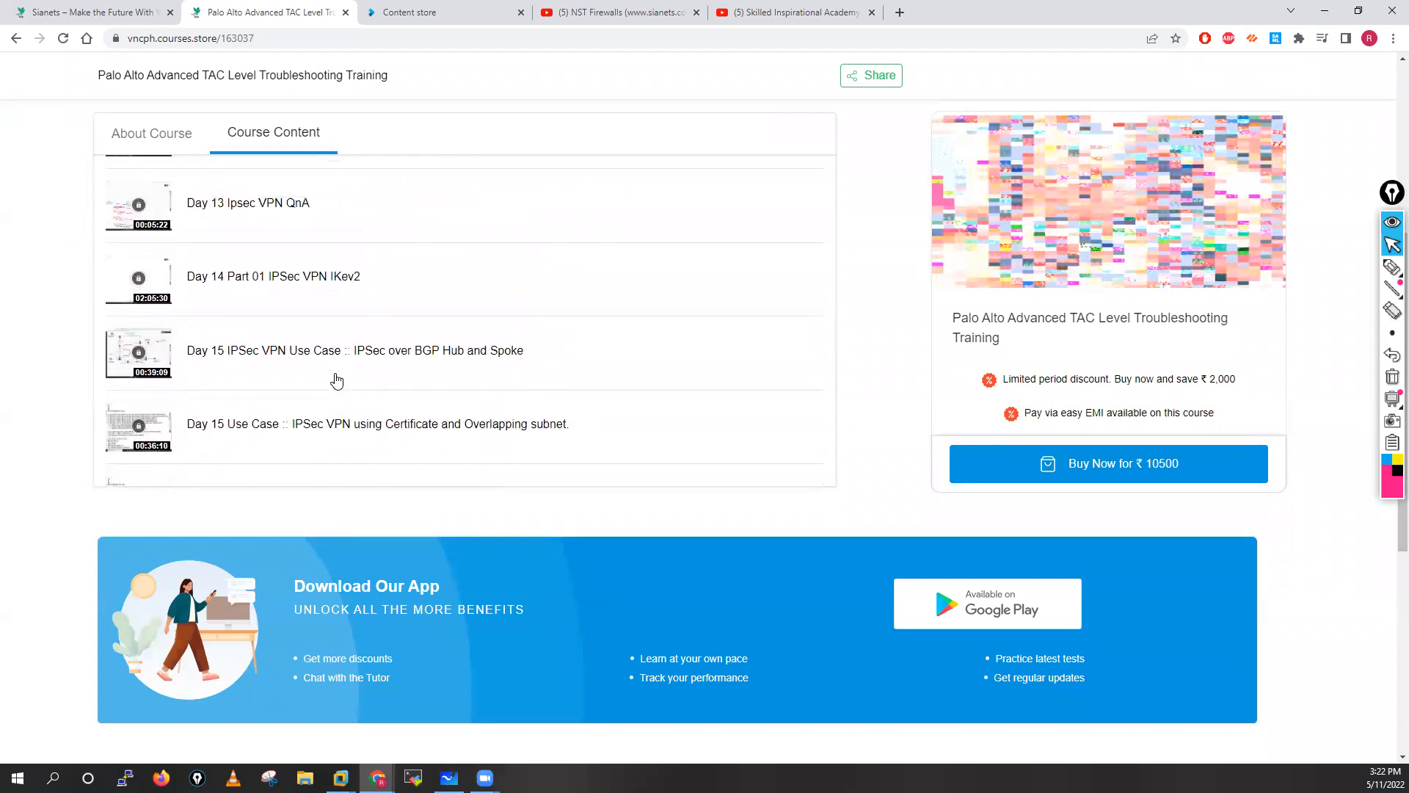
scroll(336, 381, "down", 5)
scroll(336, 381, "down", 5)
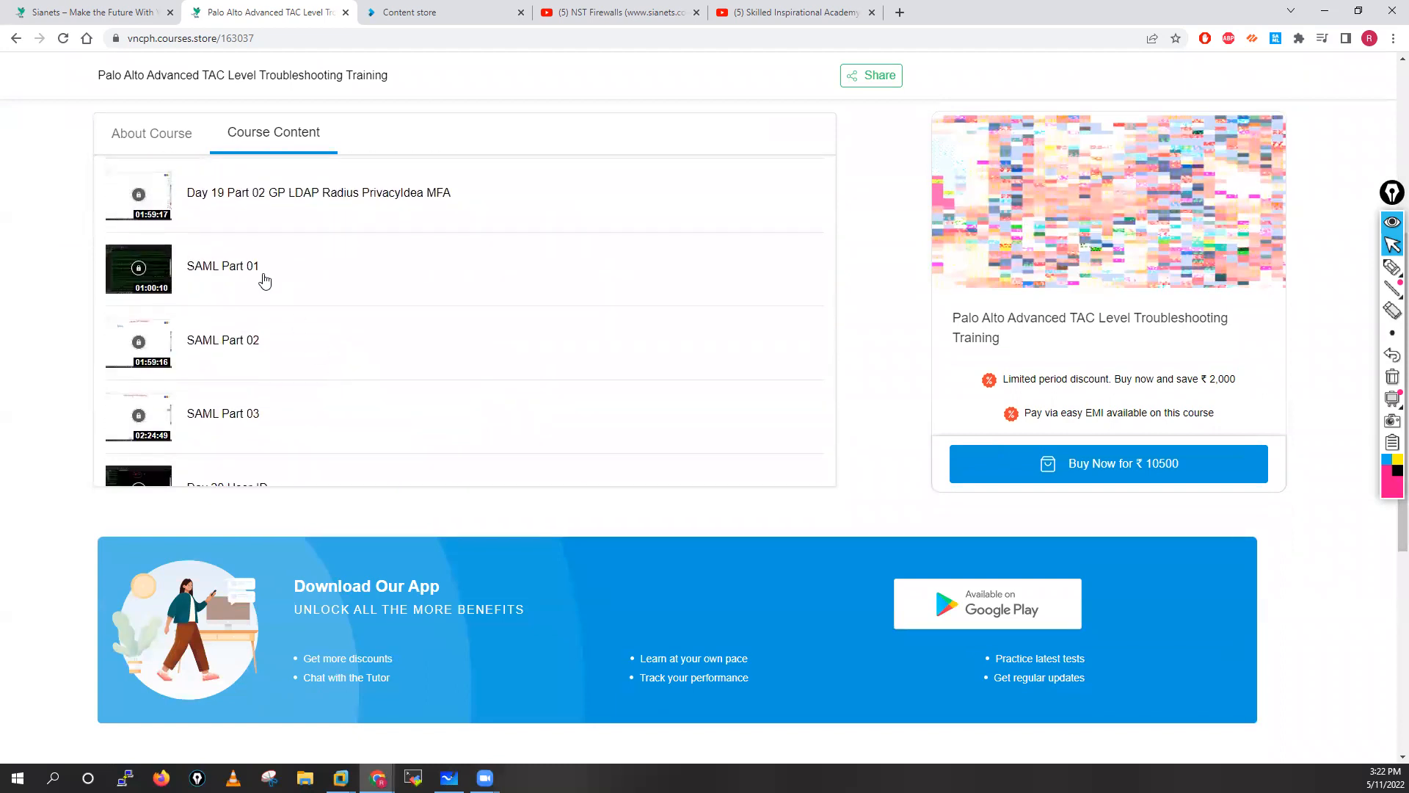
scroll(331, 297, "up", 3)
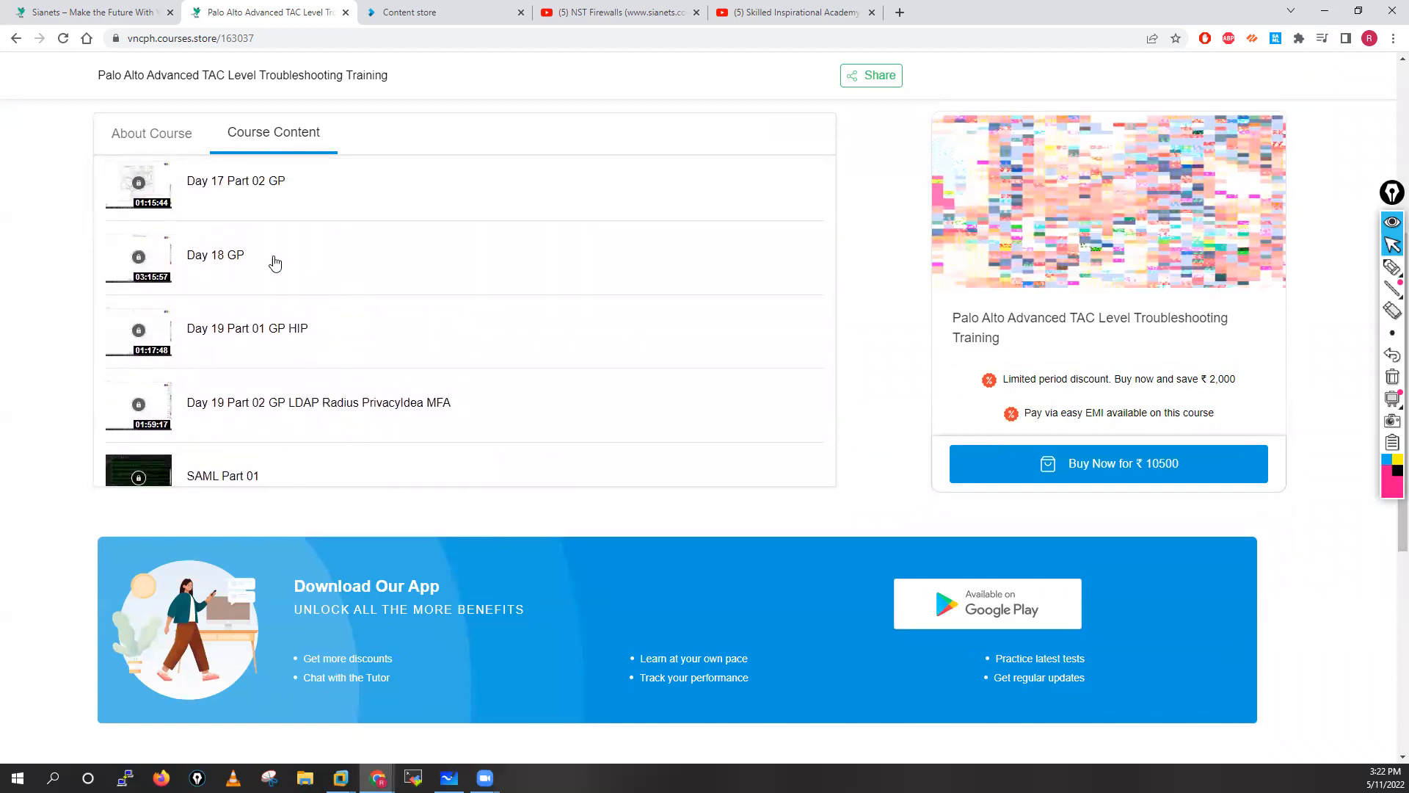
scroll(305, 268, "up", 7)
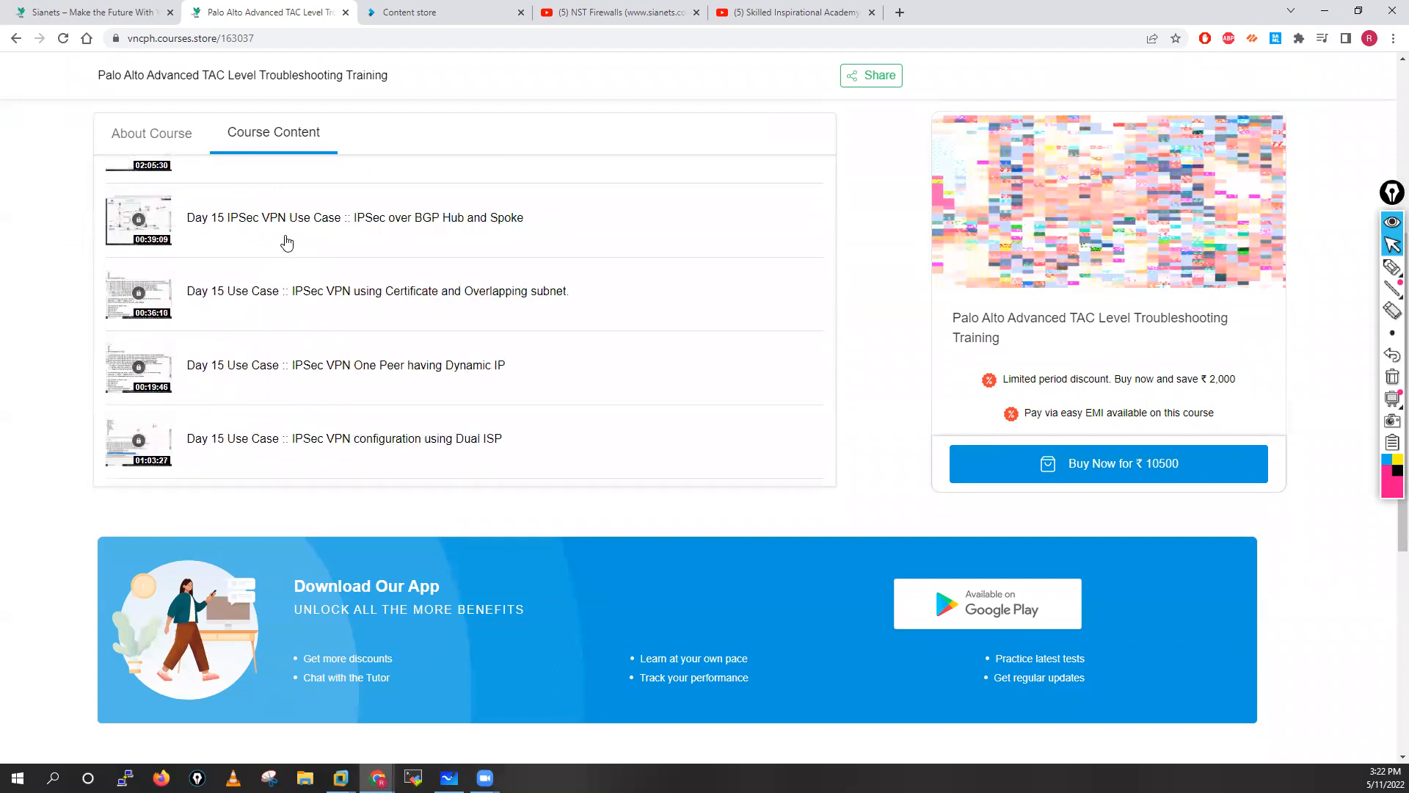
scroll(337, 274, "up", 6)
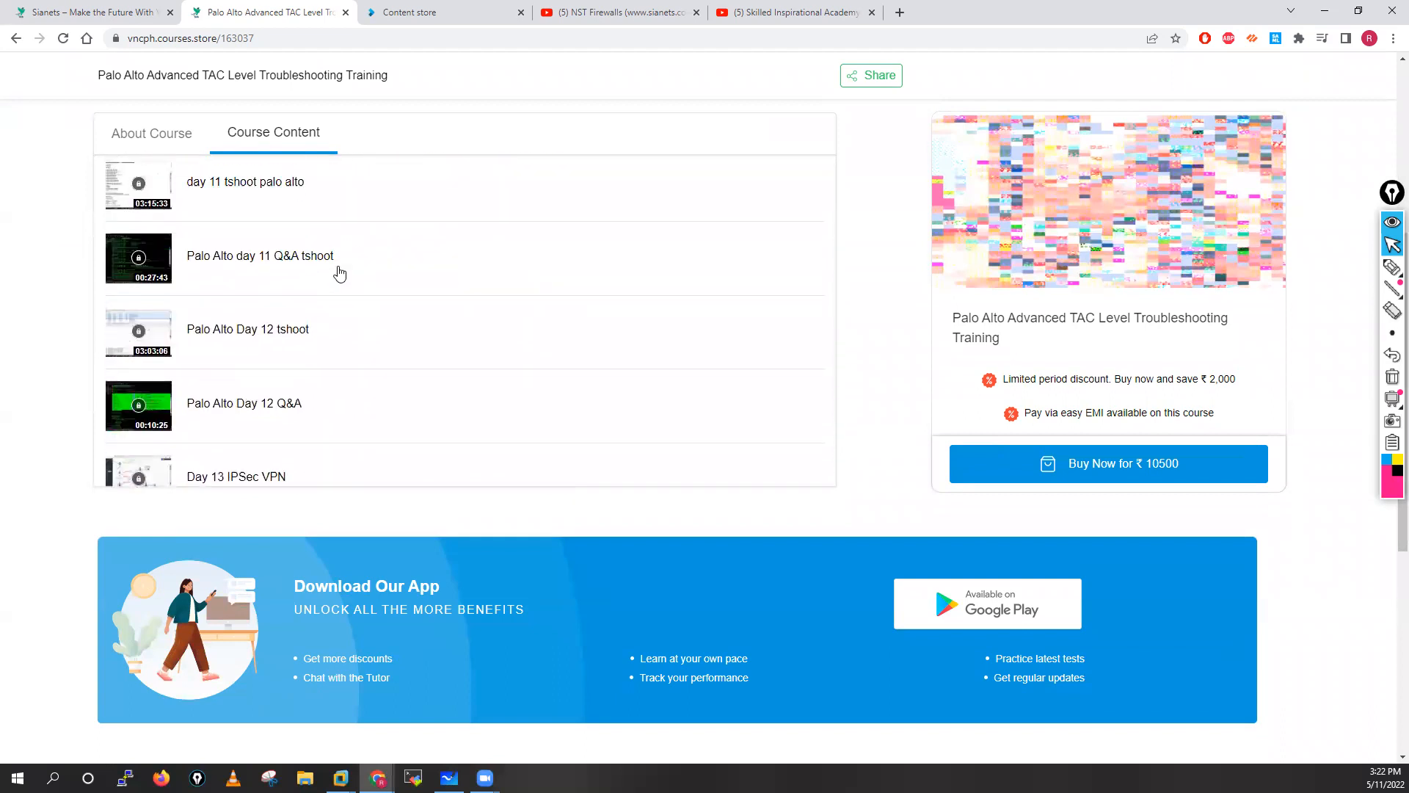
scroll(377, 229, "up", 2)
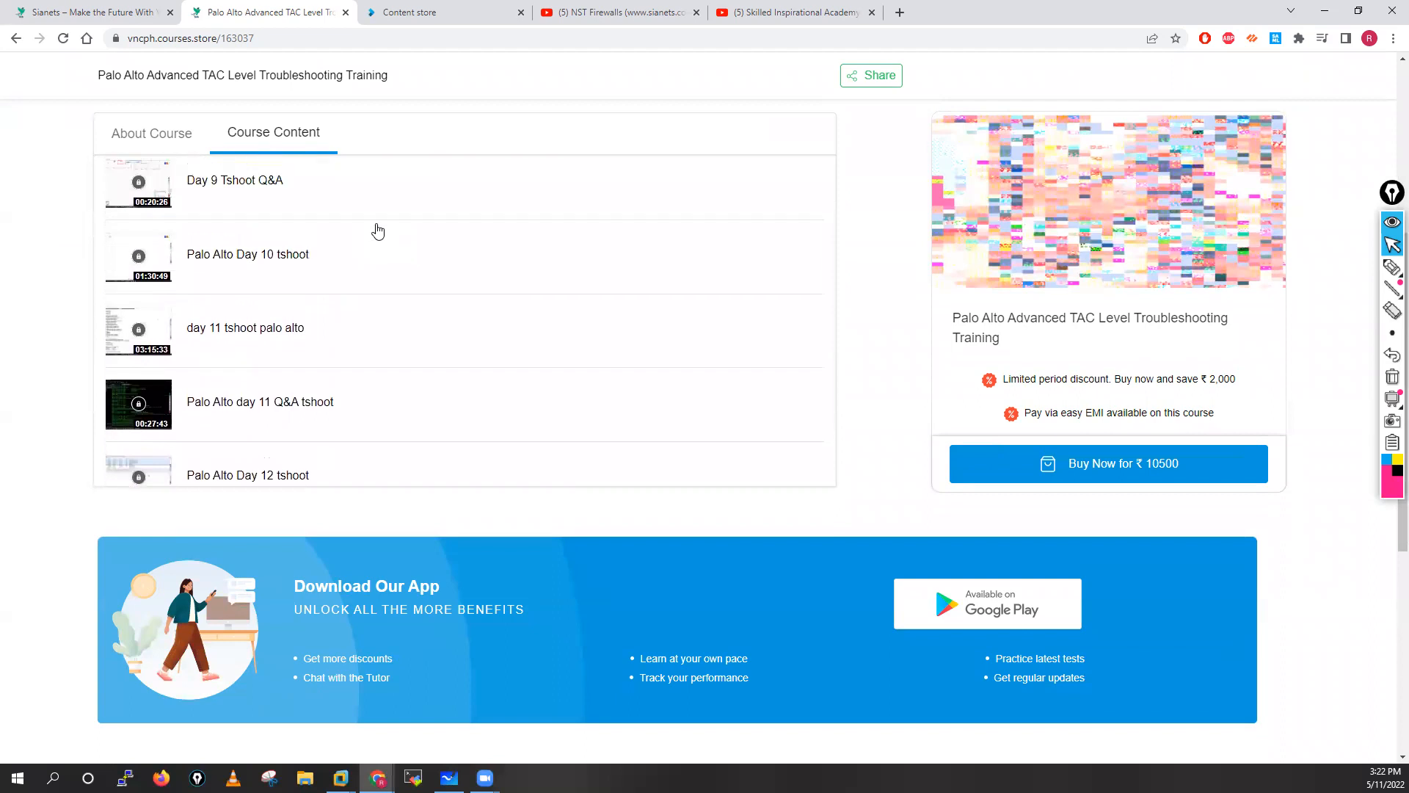
scroll(409, 293, "up", 7)
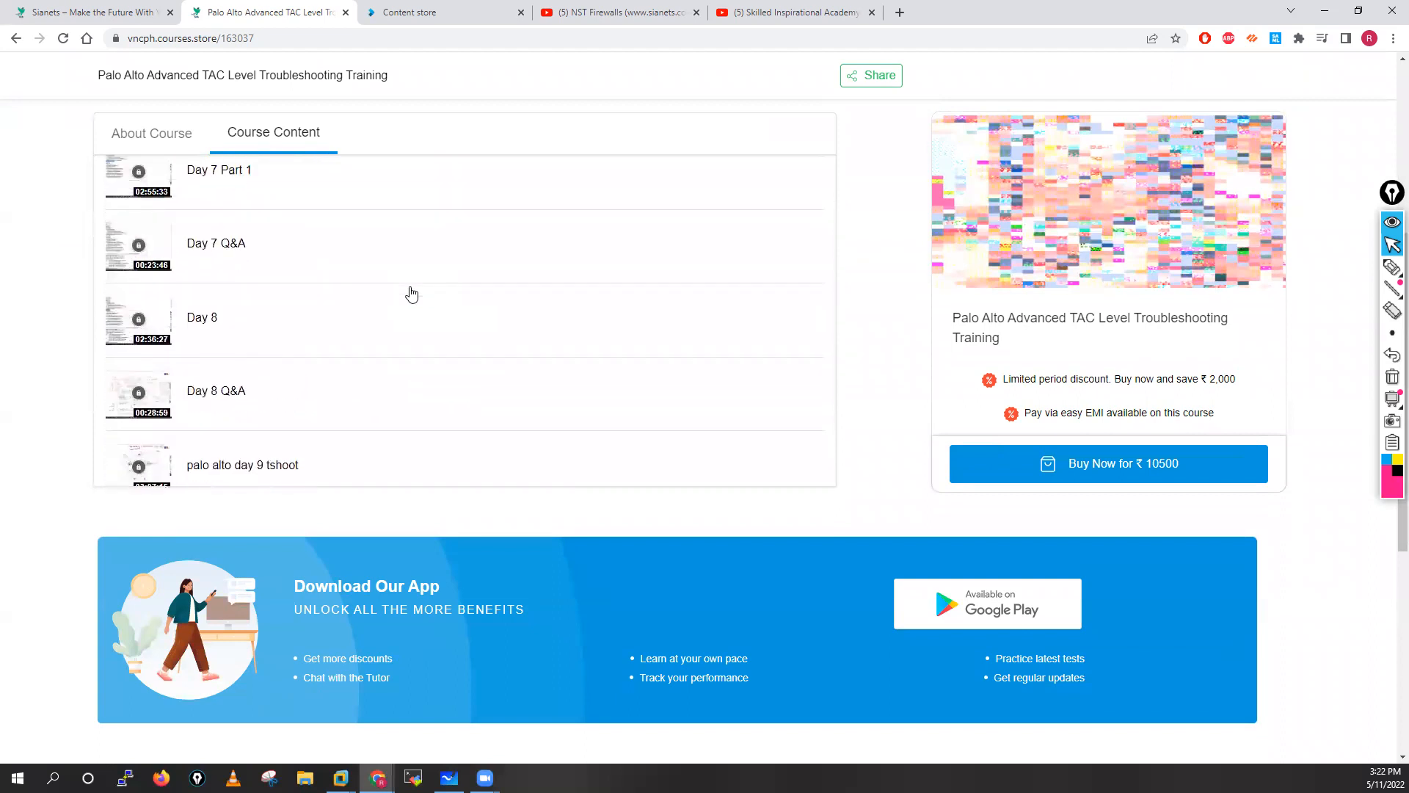
scroll(412, 294, "up", 15)
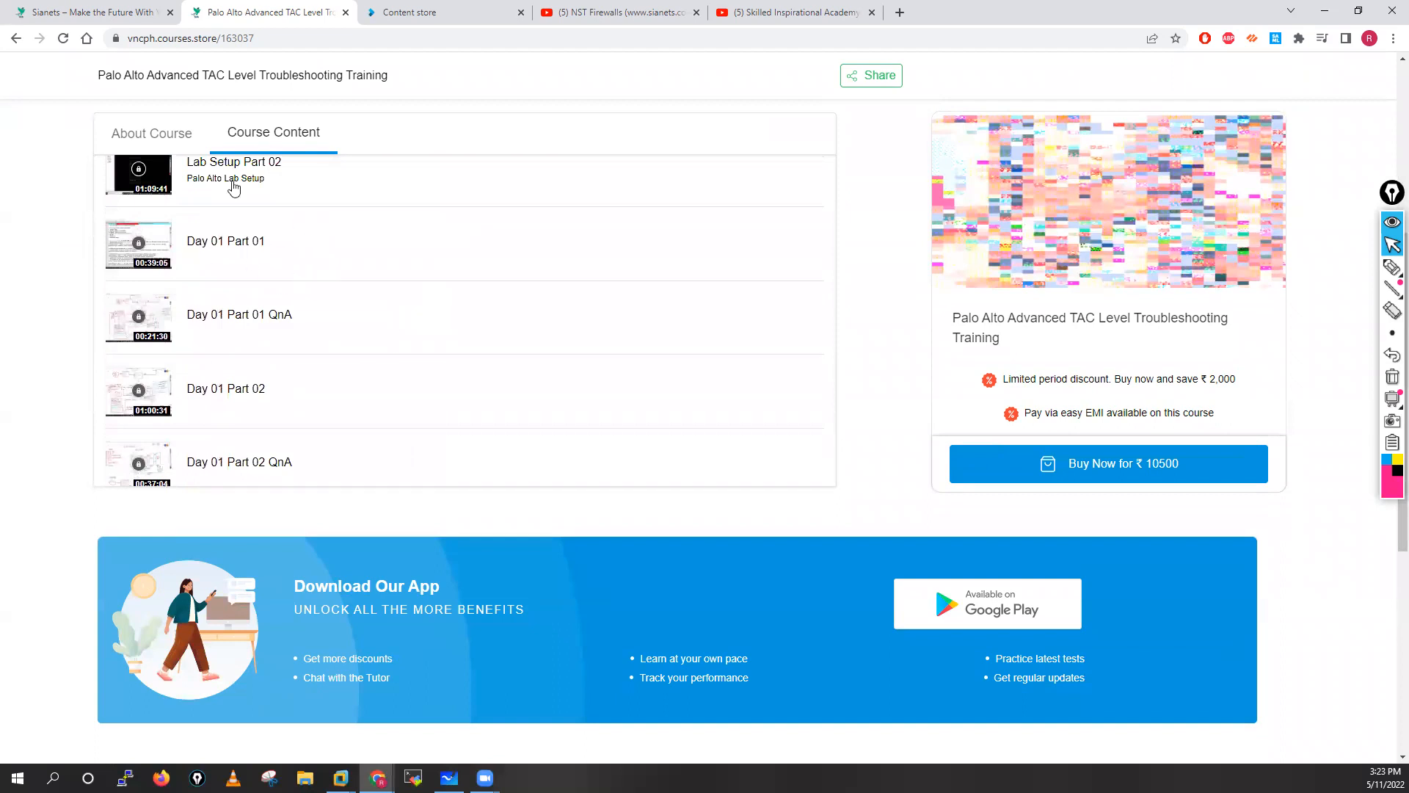
scroll(327, 256, "up", 5)
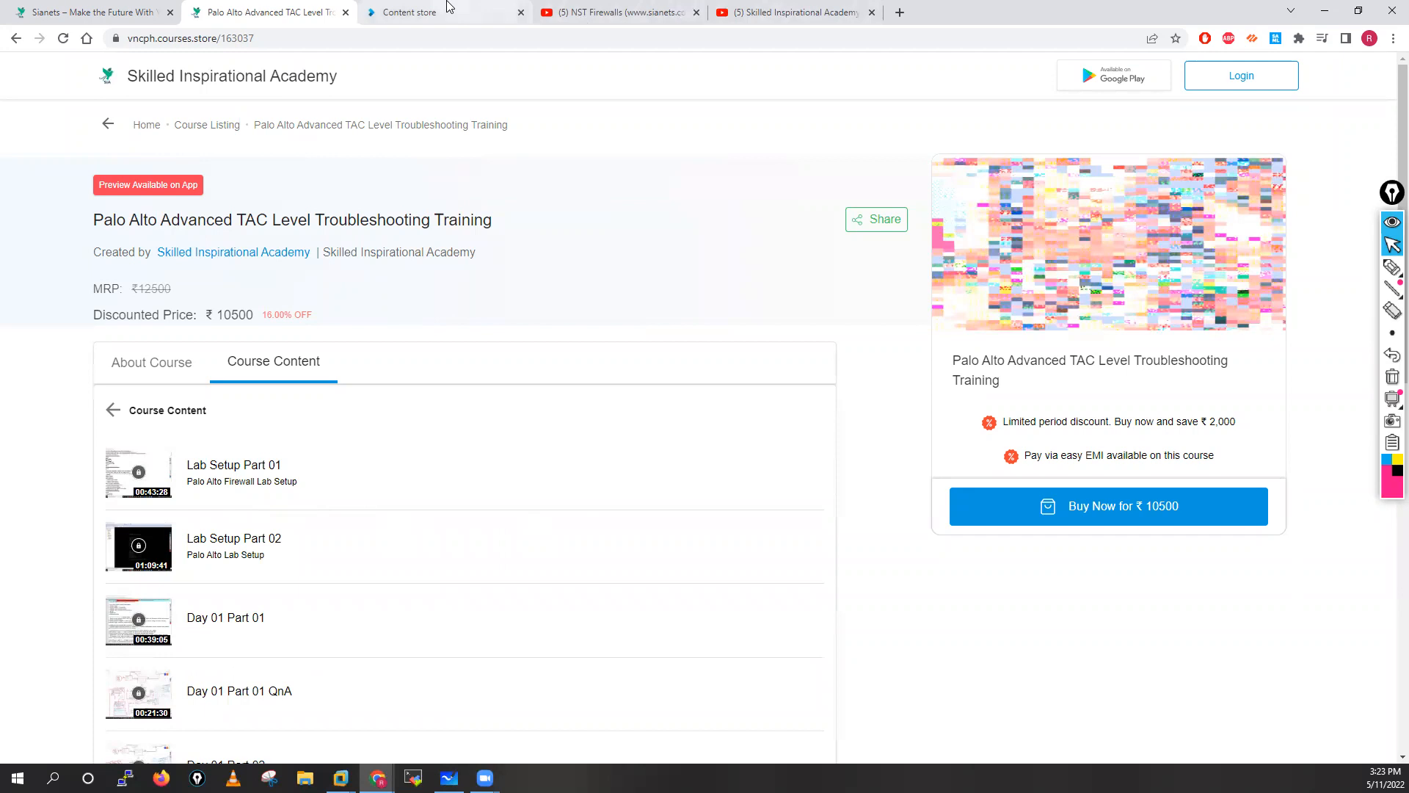
left_click(493, 7)
left_click(280, 9)
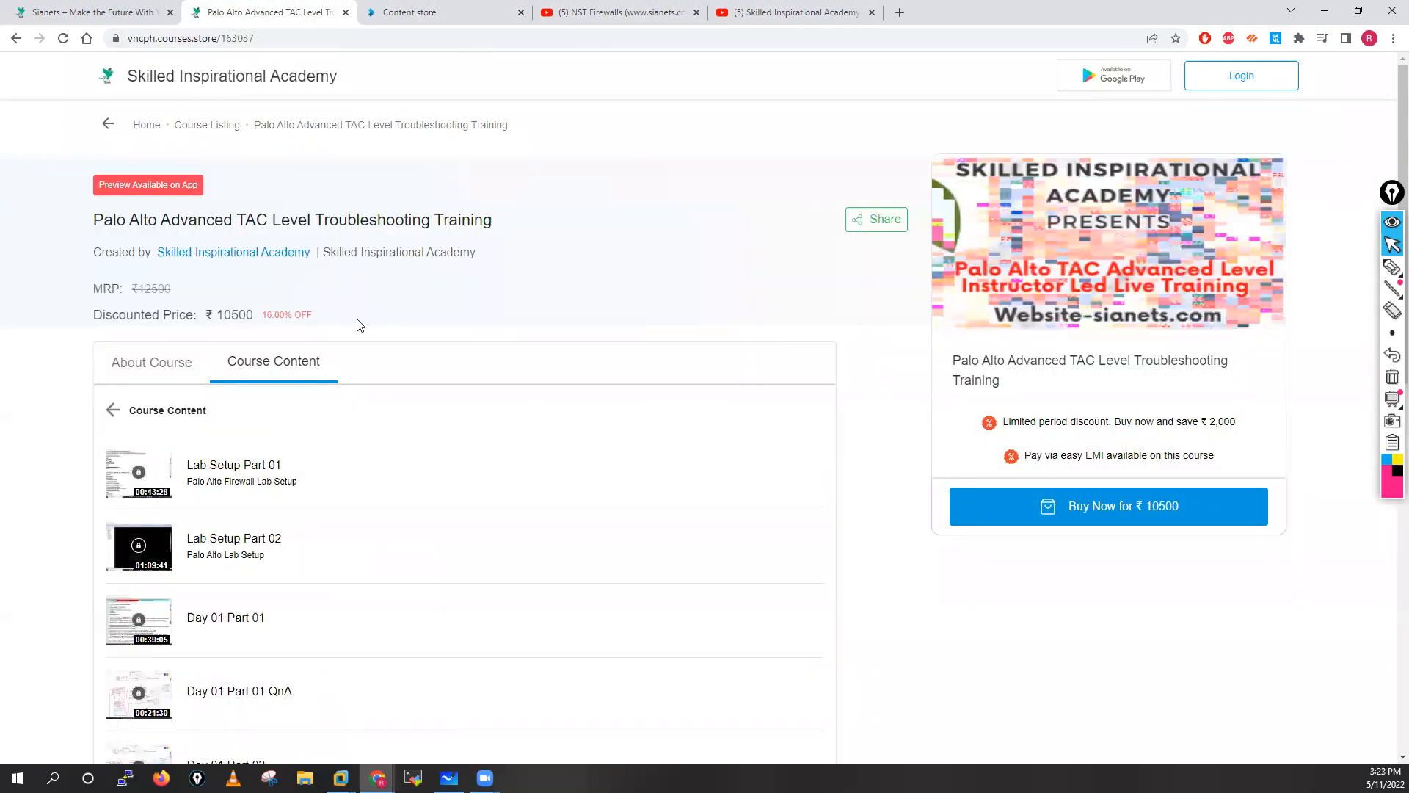
left_click(109, 128)
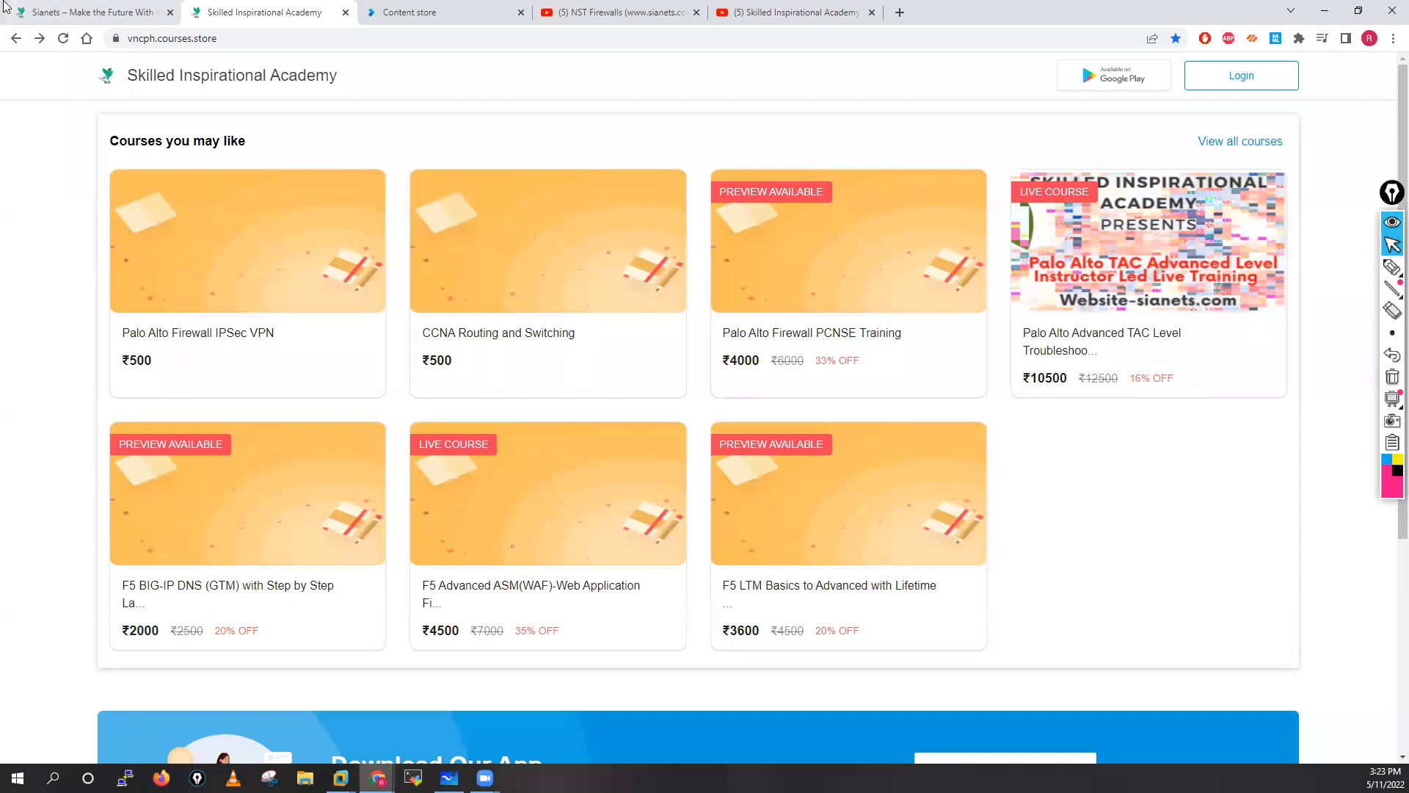
Scroll through the Sianets website, then move on to the Content store dashboard.
left_click(69, 11)
scroll(416, 543, "down", 10)
scroll(416, 550, "down", 20)
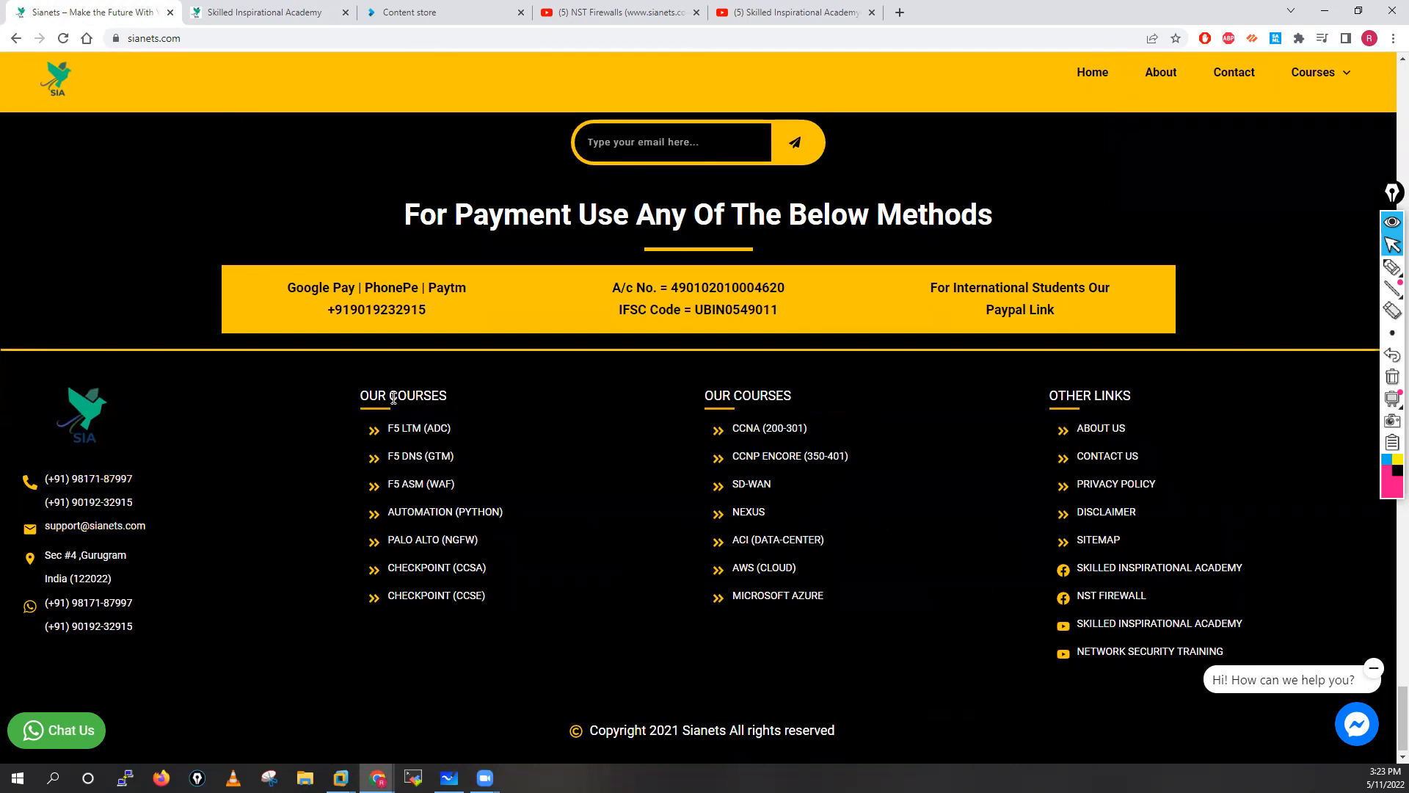
left_click(264, 11)
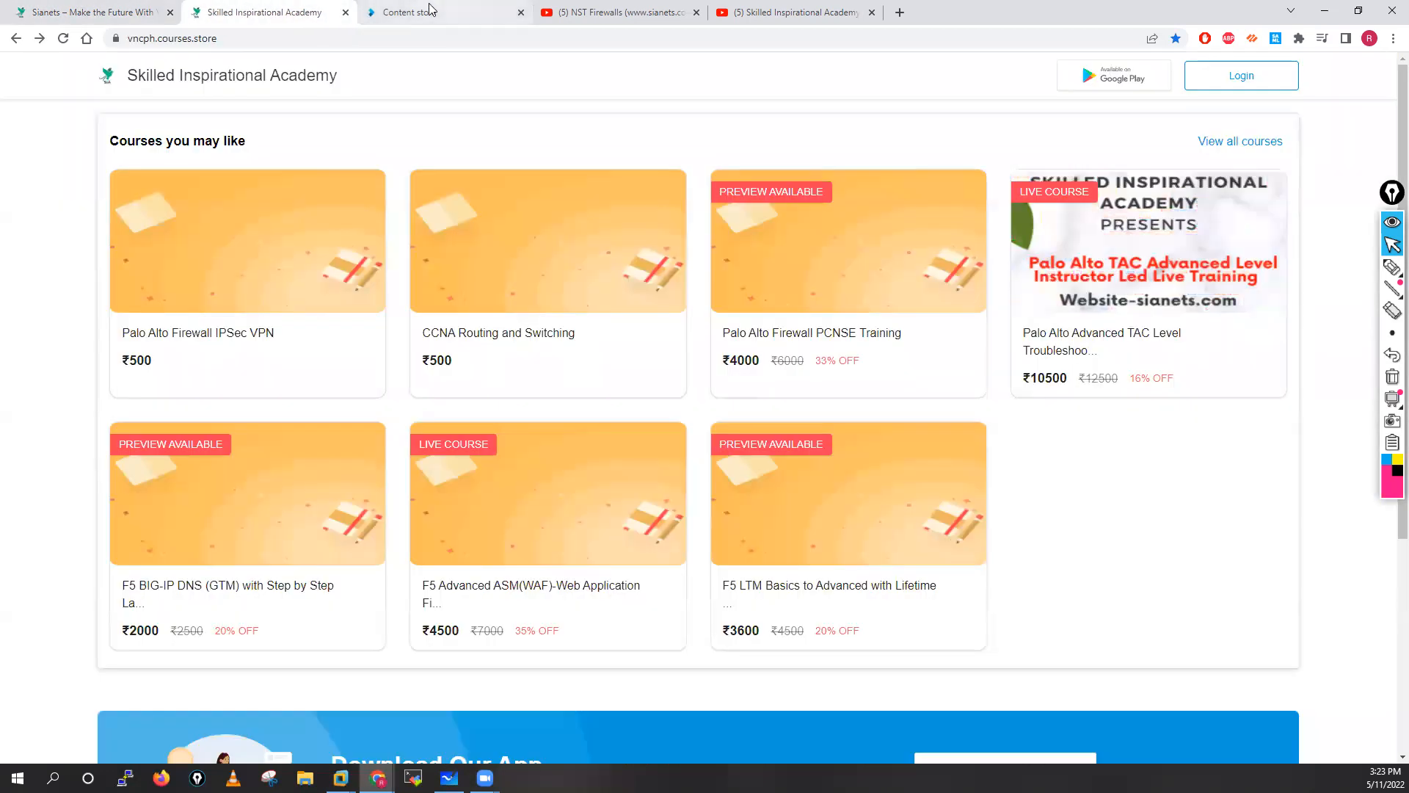
left_click(411, 12)
Look over the NST Firewalls channel playlists and the Skilled Inspirational Academy YouTube channel, then minimize Chrome.
key("ctrl+Tab")
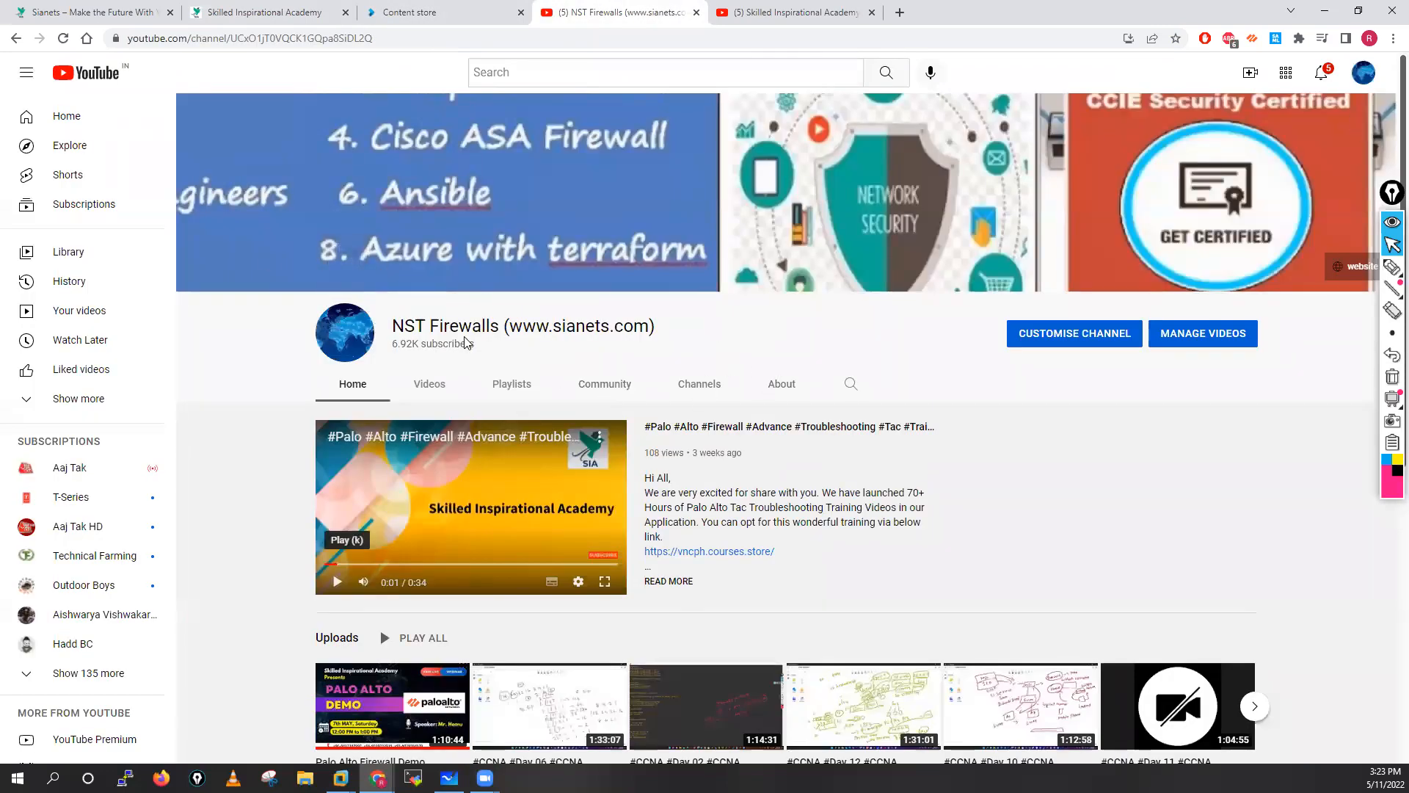
scroll(829, 569, "down", 4)
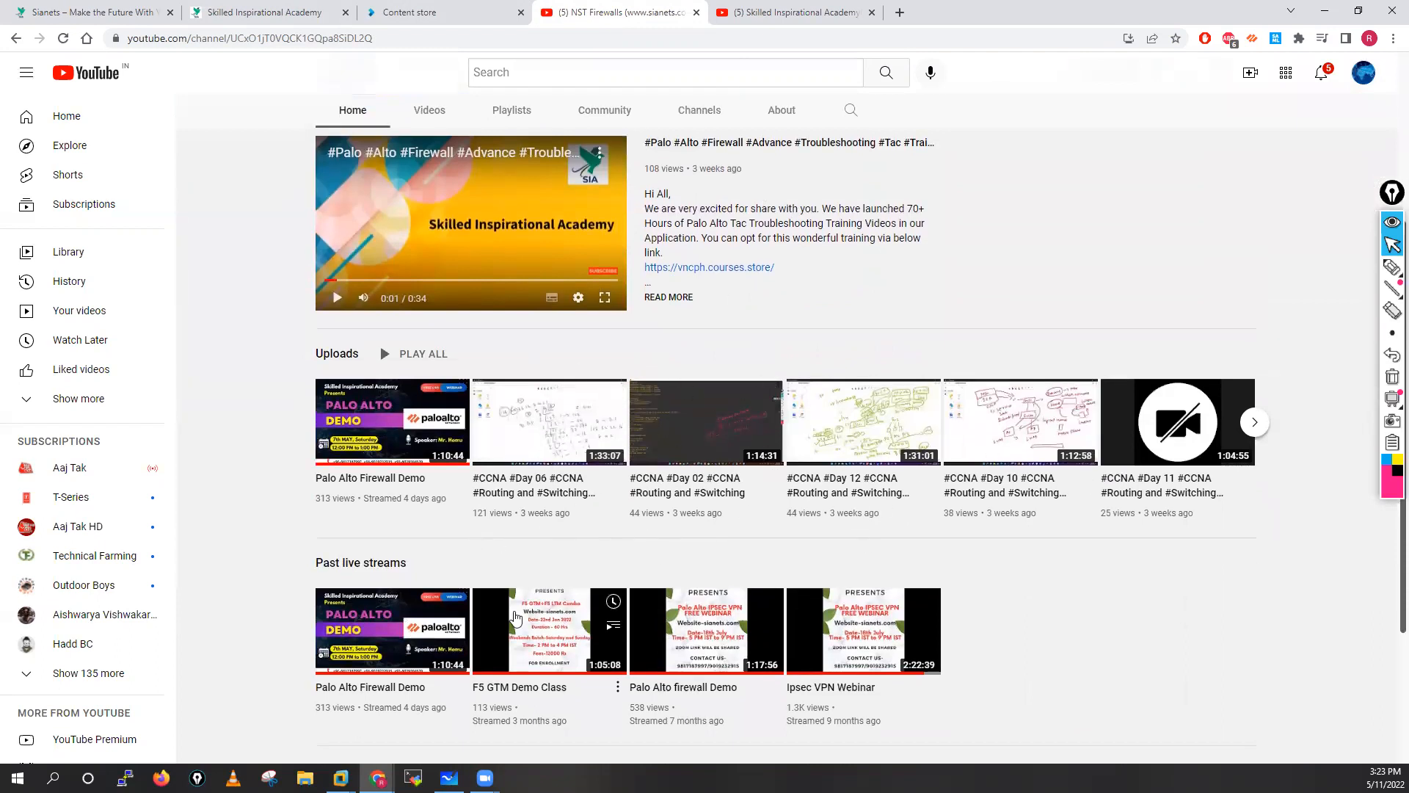
scroll(762, 430, "up", 3)
scroll(514, 224, "down", 2)
left_click(513, 218)
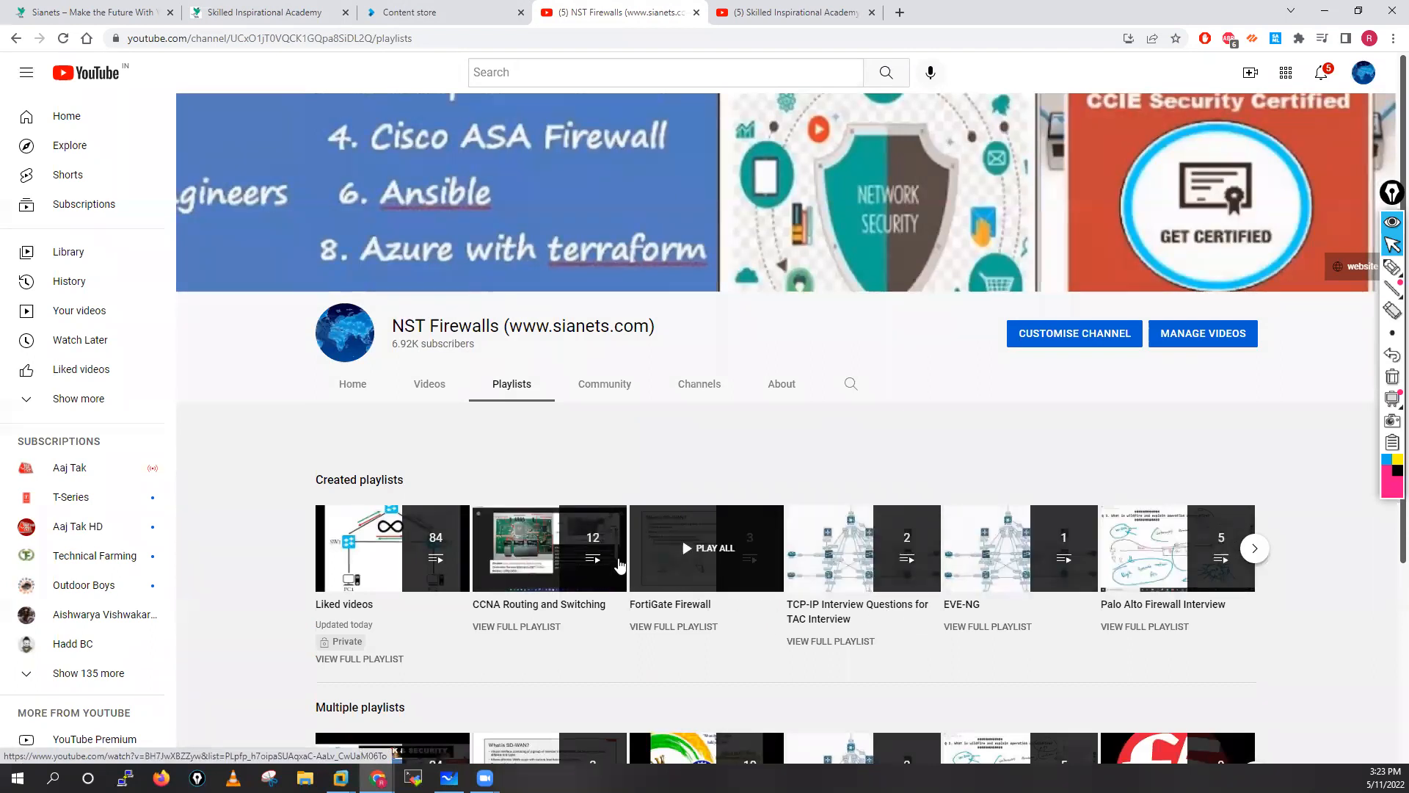
left_click(361, 386)
left_click(812, 12)
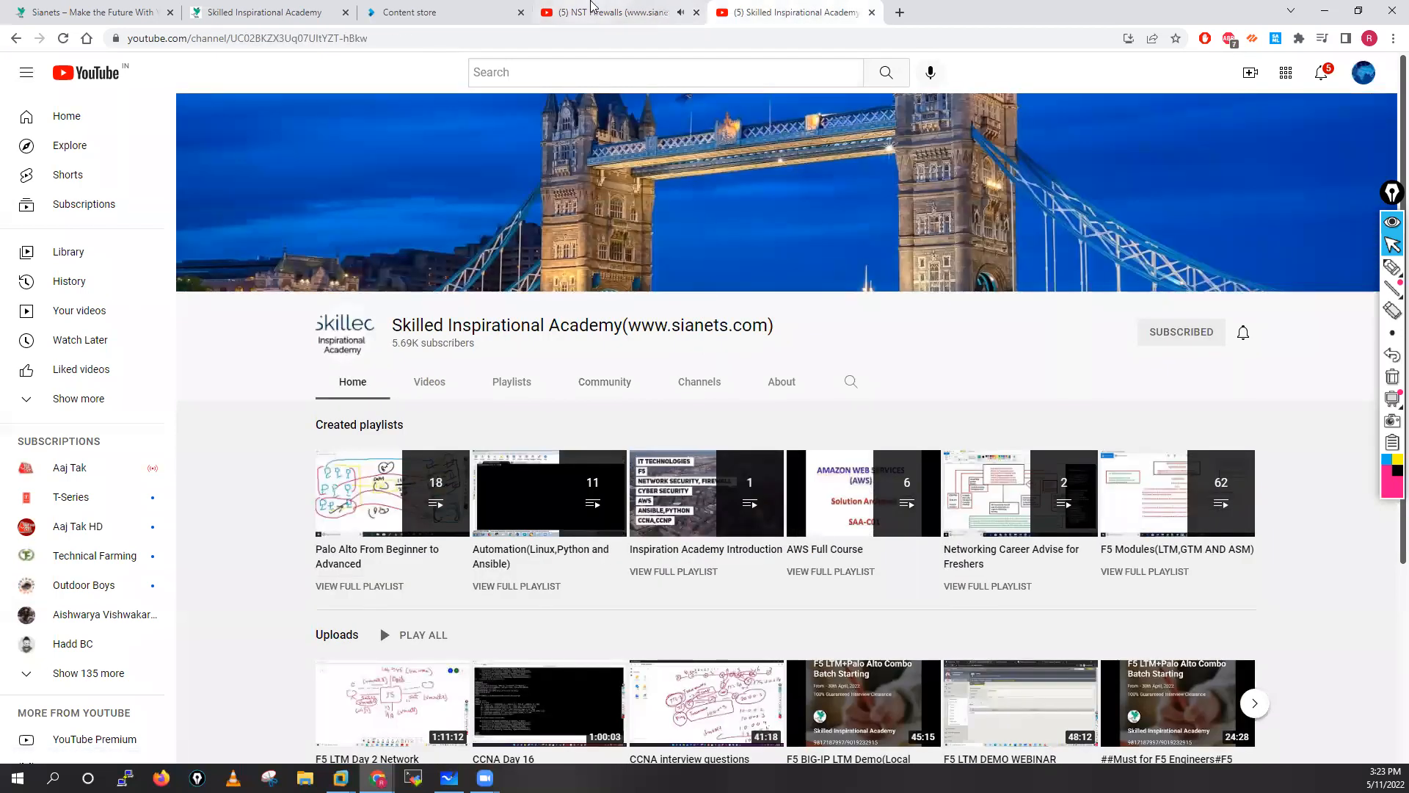
left_click(617, 11)
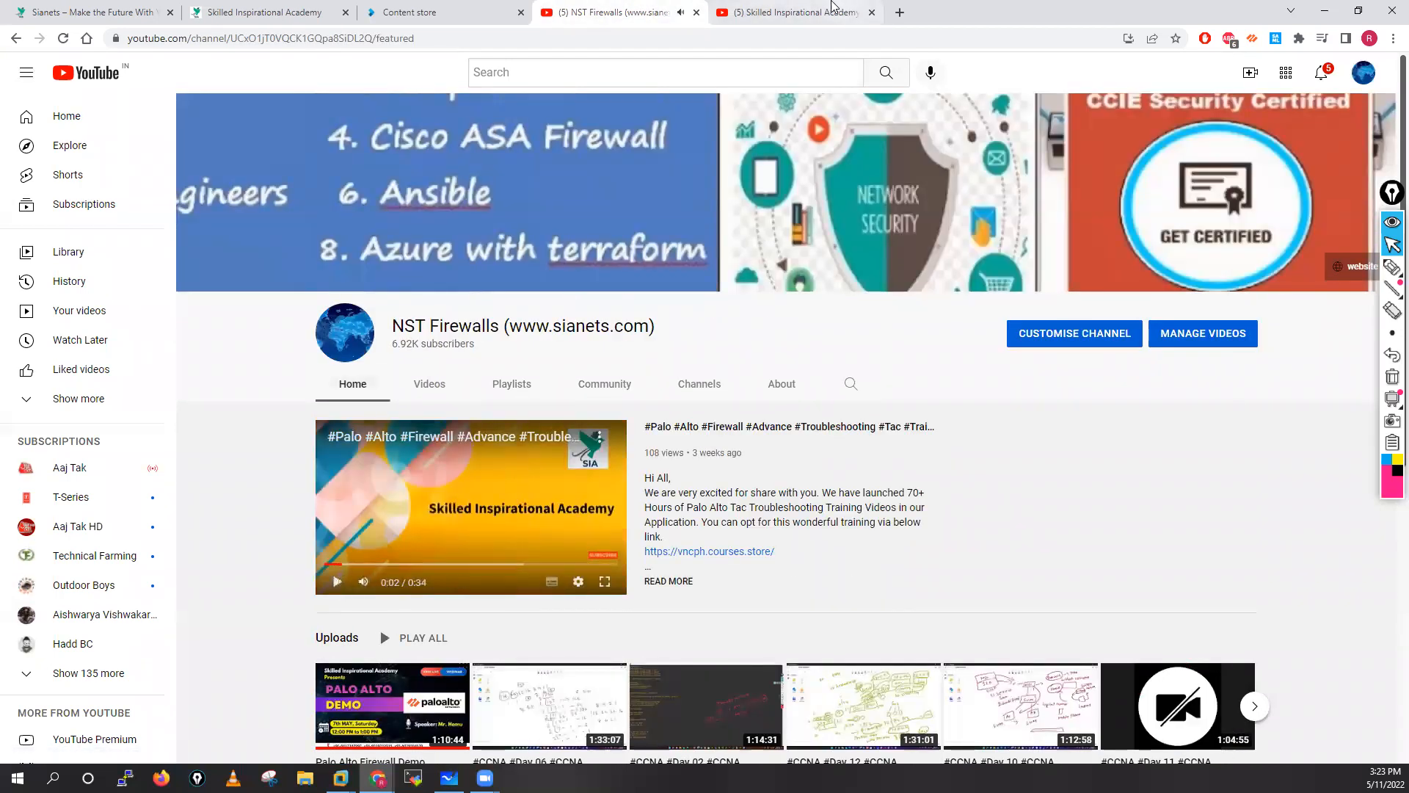
left_click(811, 13)
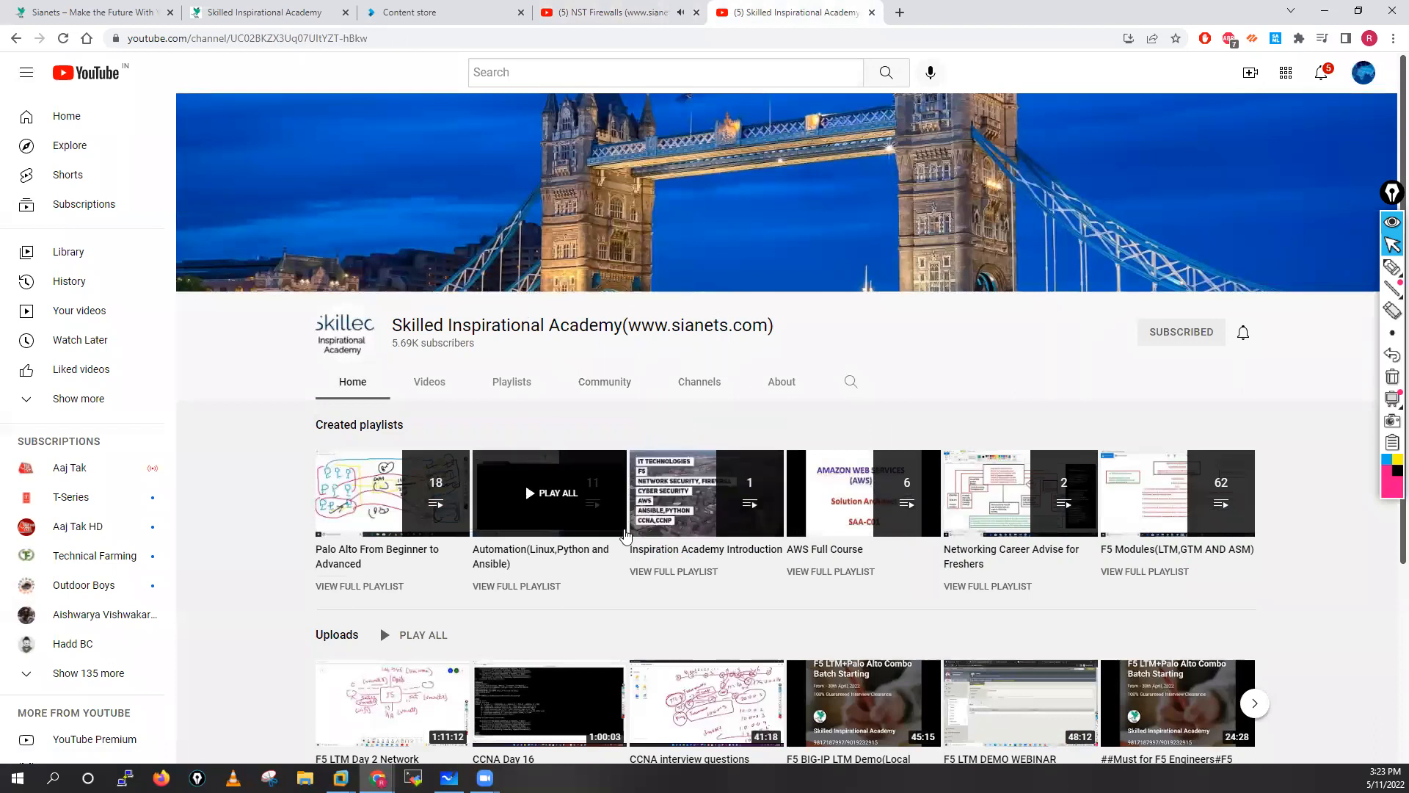
scroll(523, 526, "down", 1)
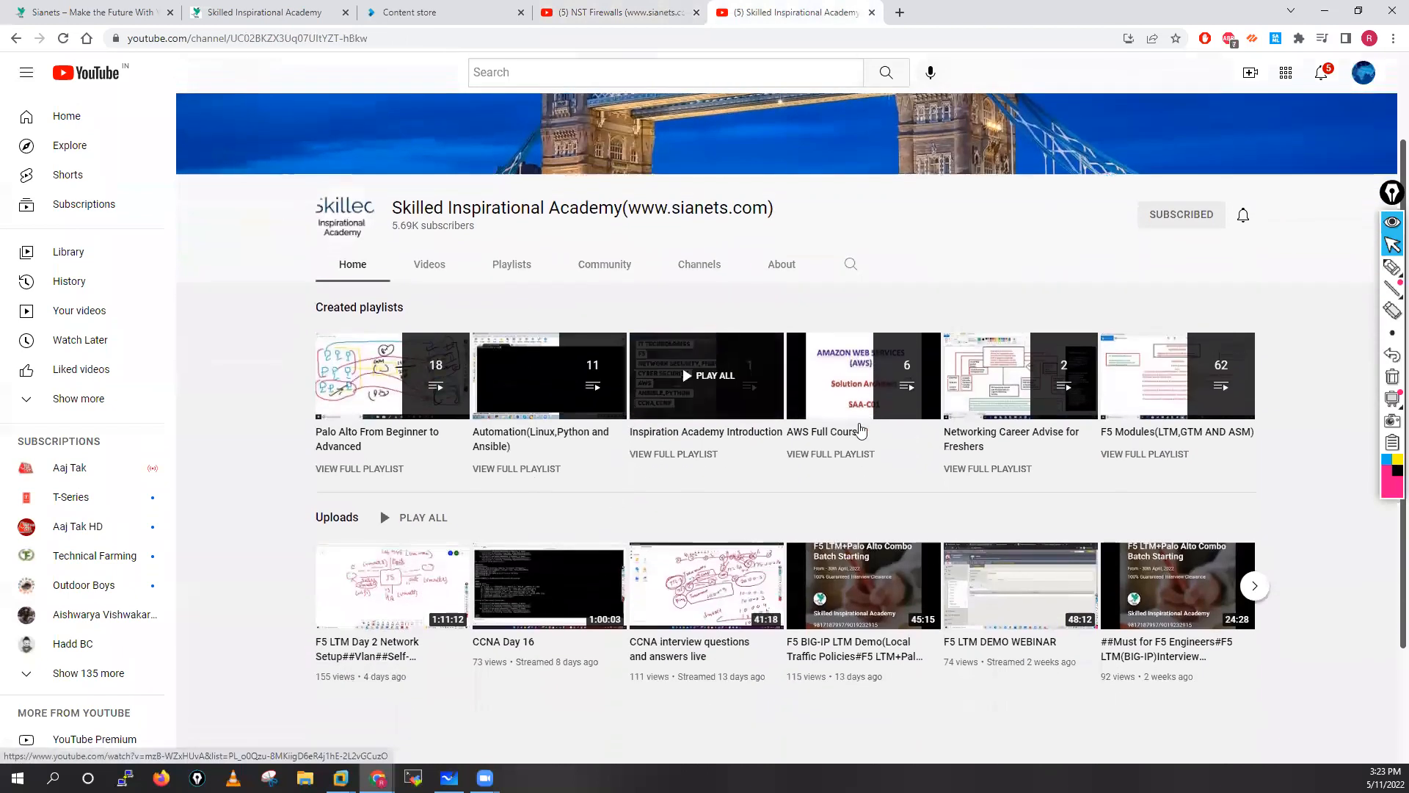
scroll(716, 435, "up", 1)
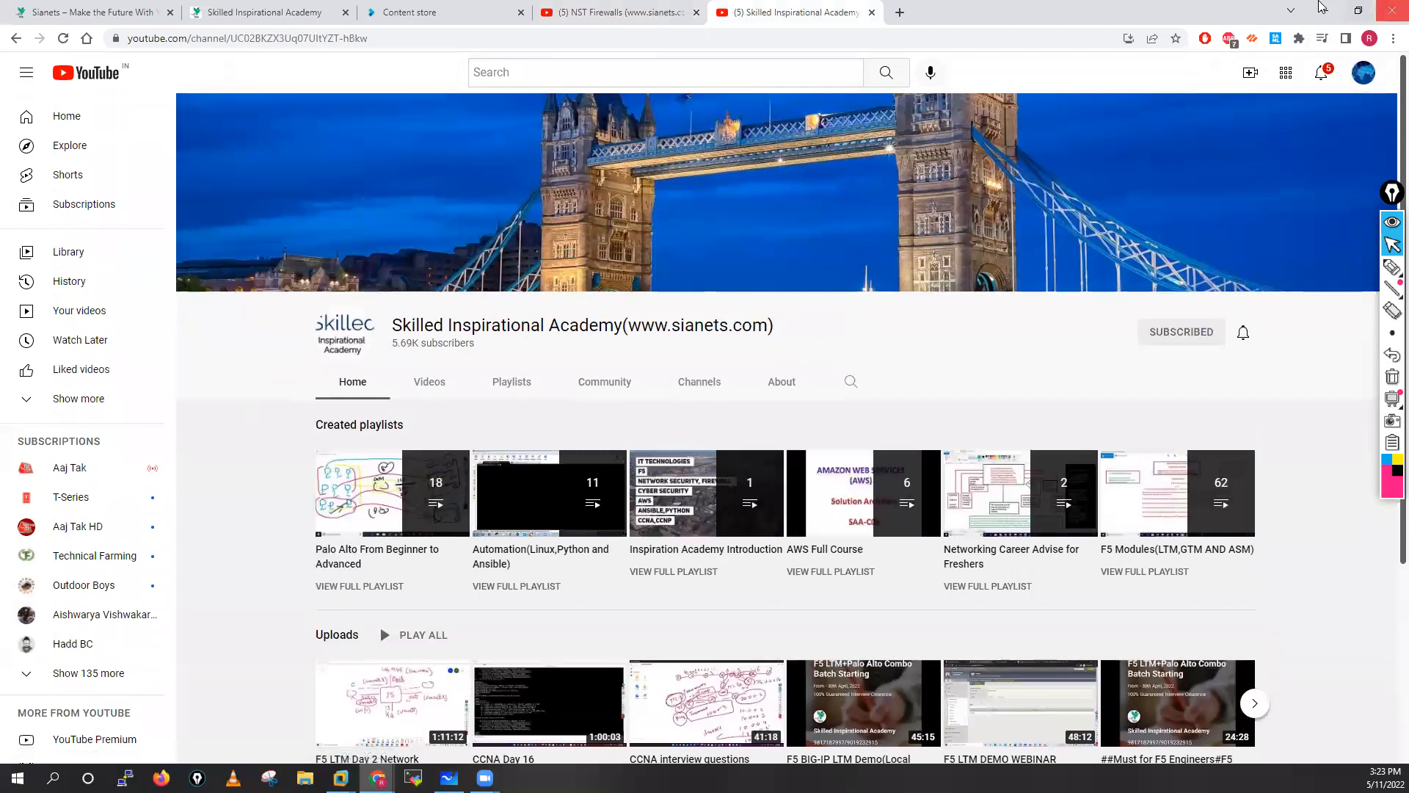
left_click(1325, 10)
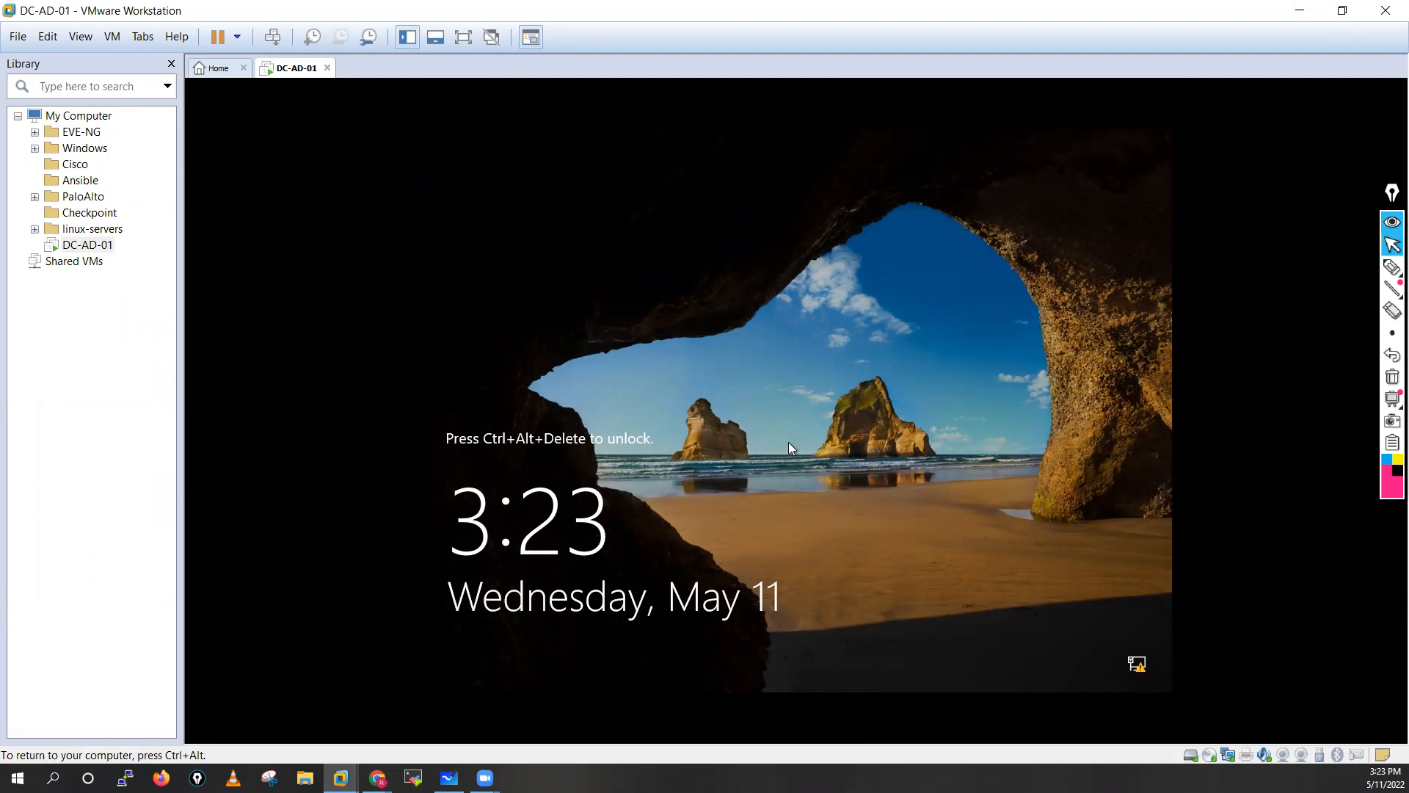
Sign in to DC-AD-01 via Ctrl+Alt+Insert with the user name and account password.
key("ctrl+alt+Insert")
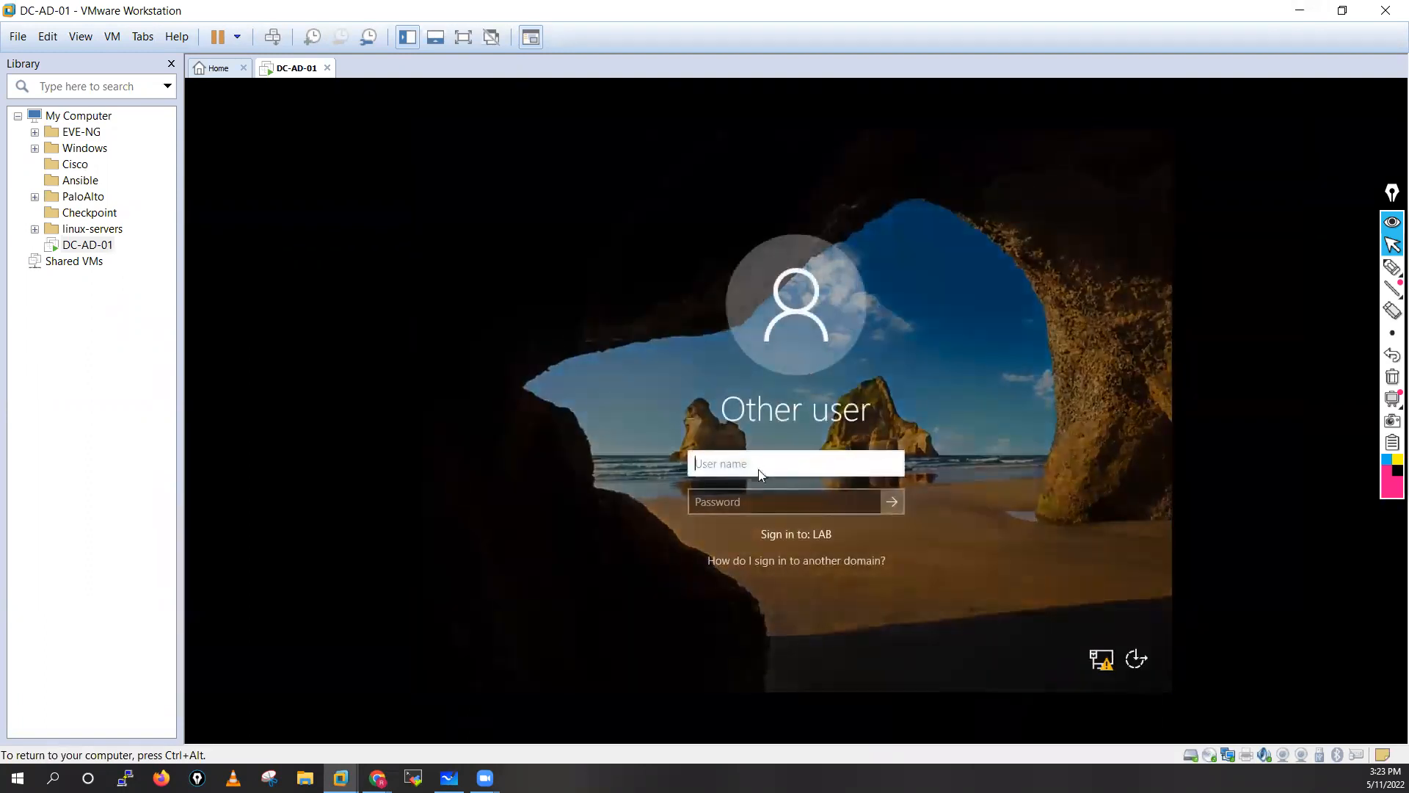
type("Administrator")
left_click(792, 496)
type("•••••")
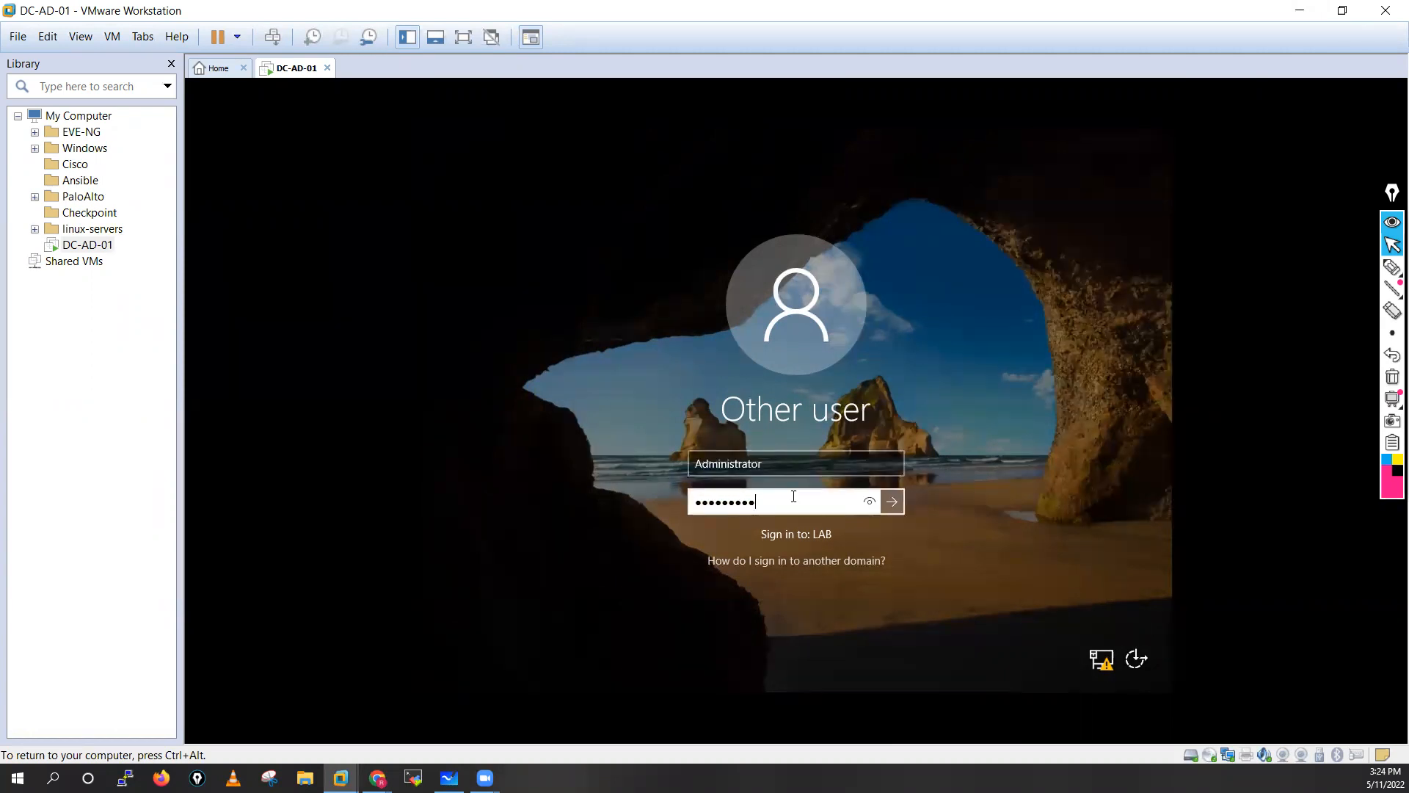
type("••••••")
key("Return")
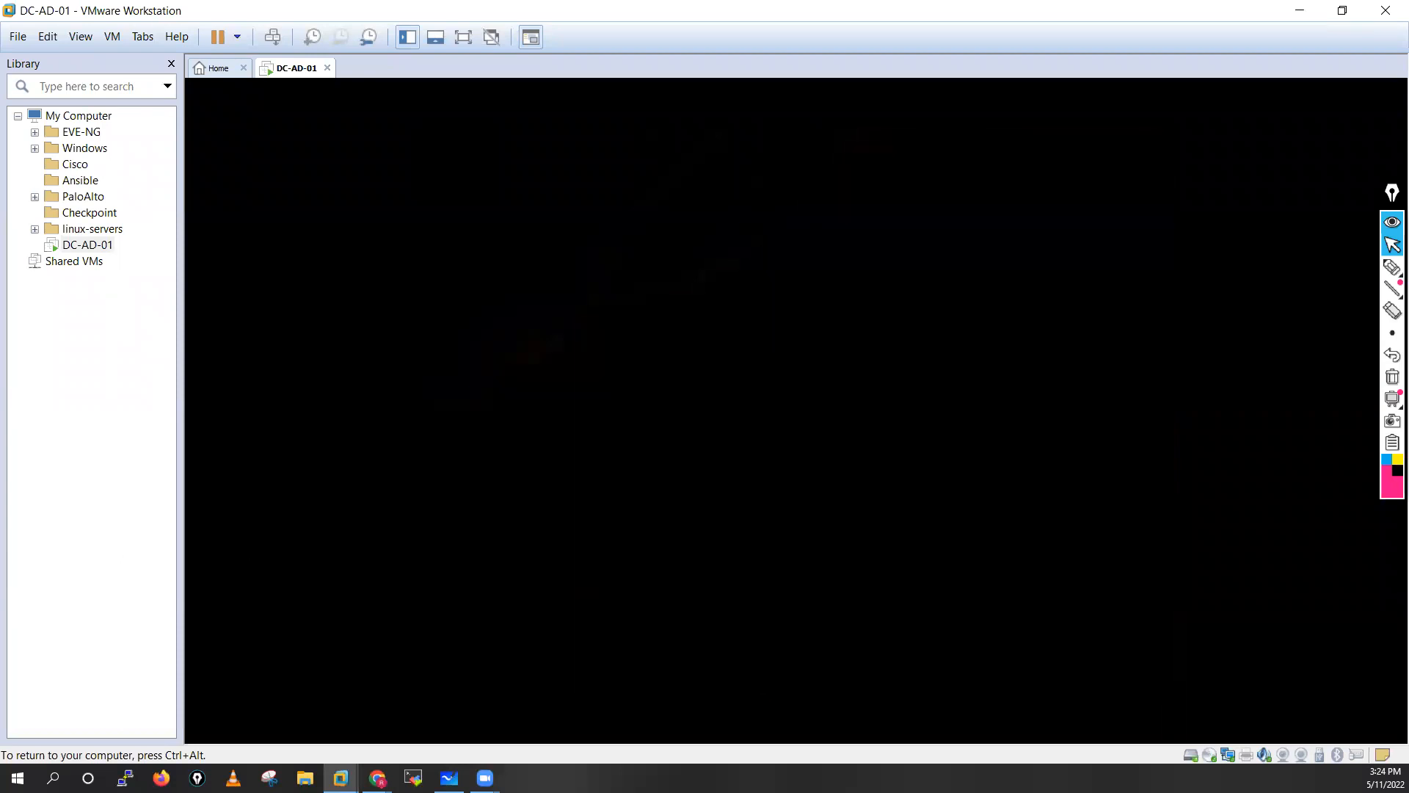
key("ctrl+alt")
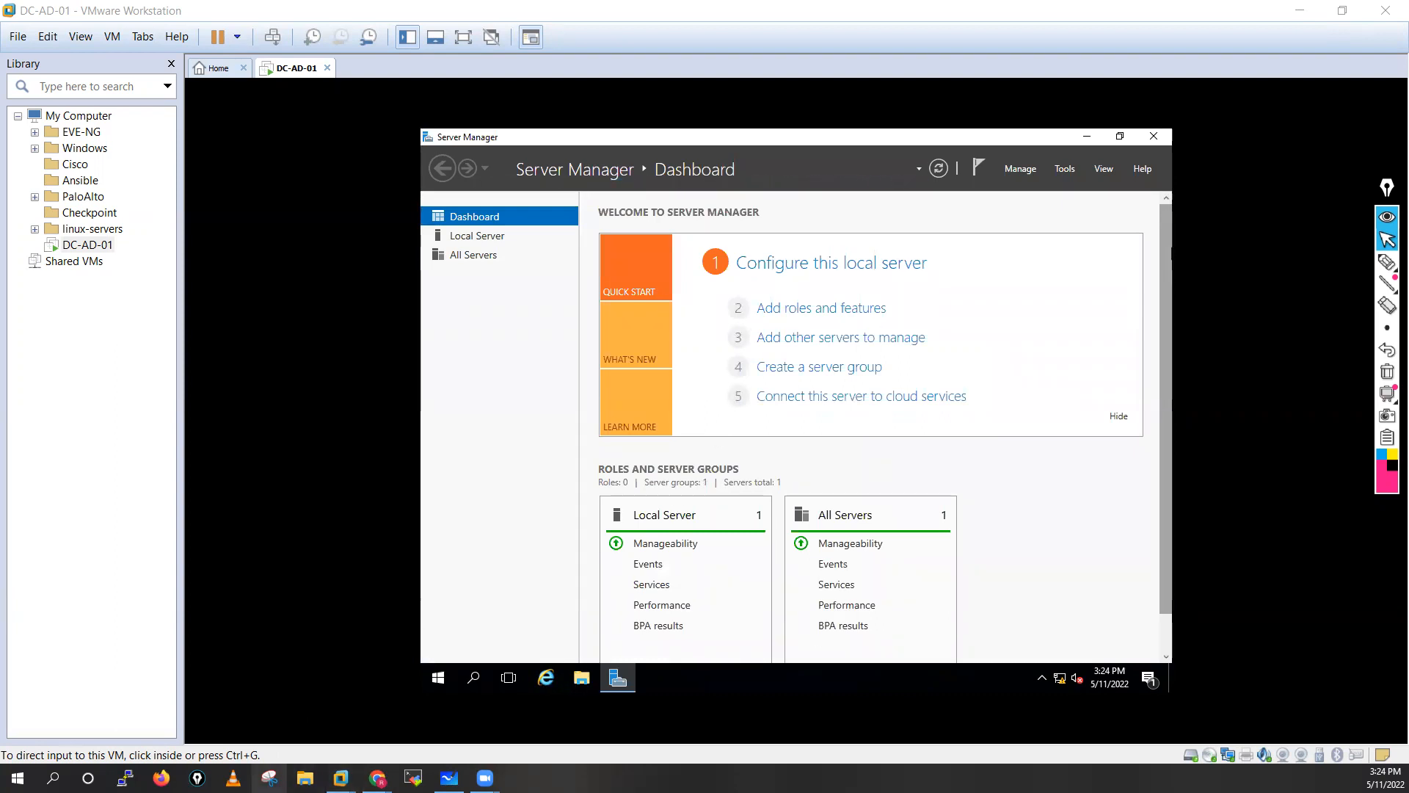
Load 10.1.1.220 in a new Chrome tab to see the IIS welcome page, then minimize Chrome.
mouse_move(377, 778)
left_click(457, 716)
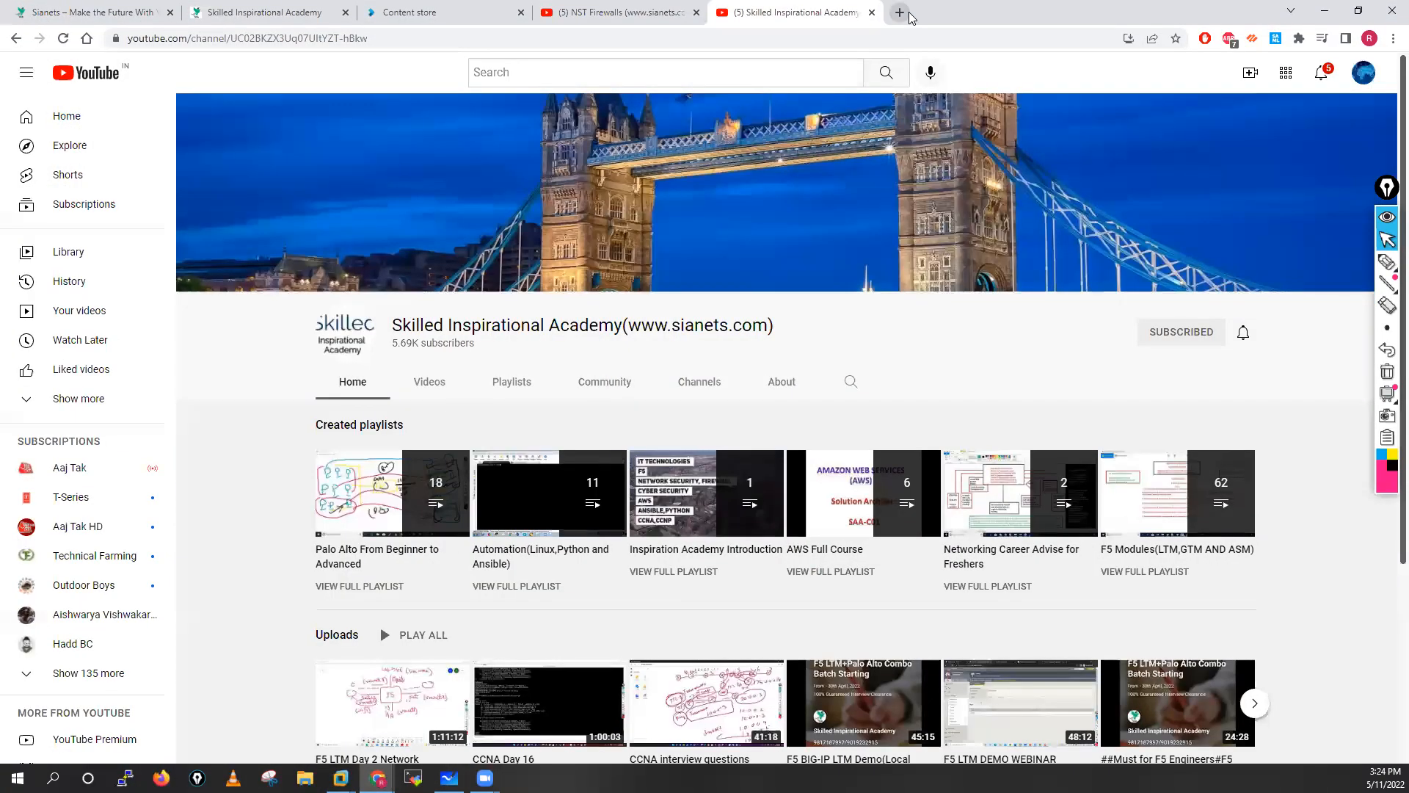
left_click(900, 12)
left_click(876, 38)
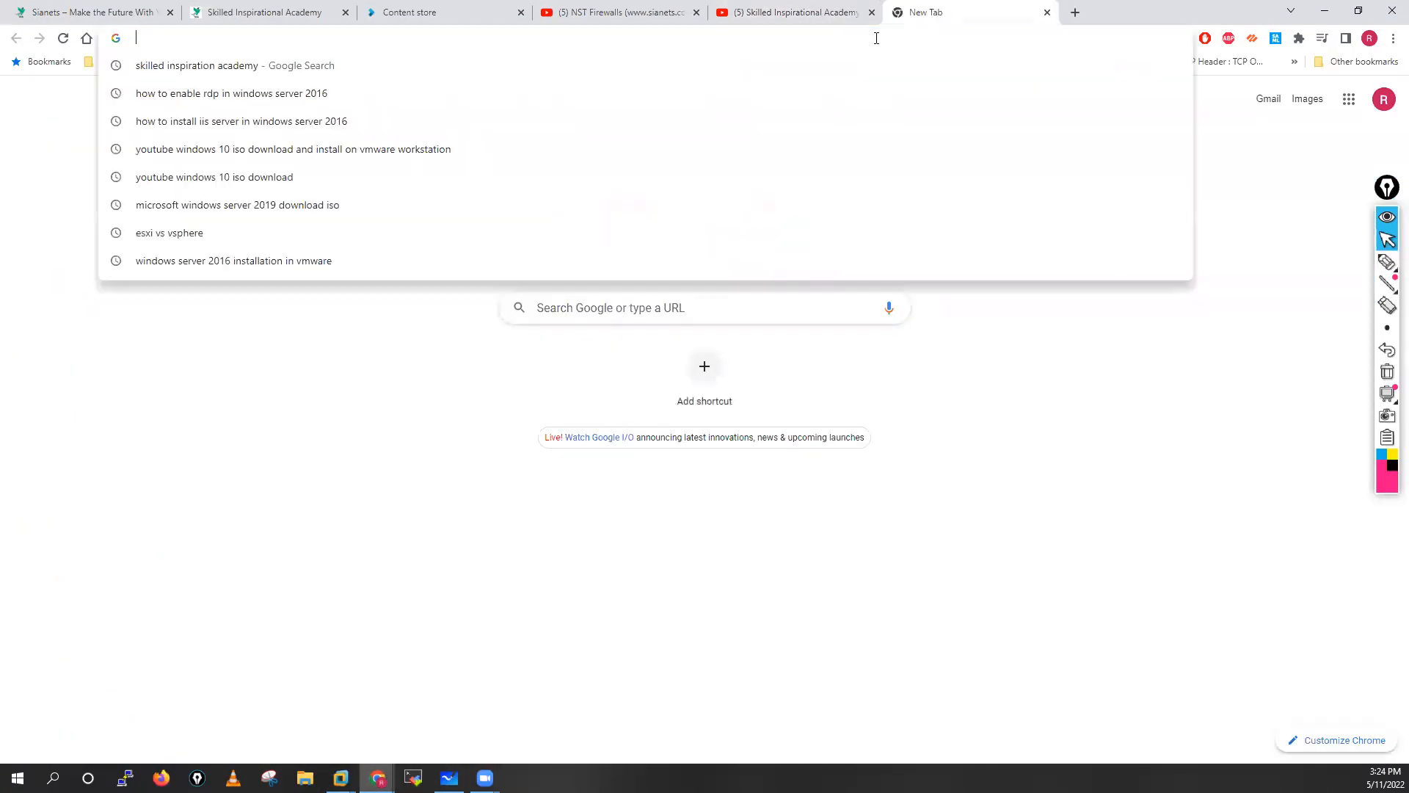
type("10.1.1")
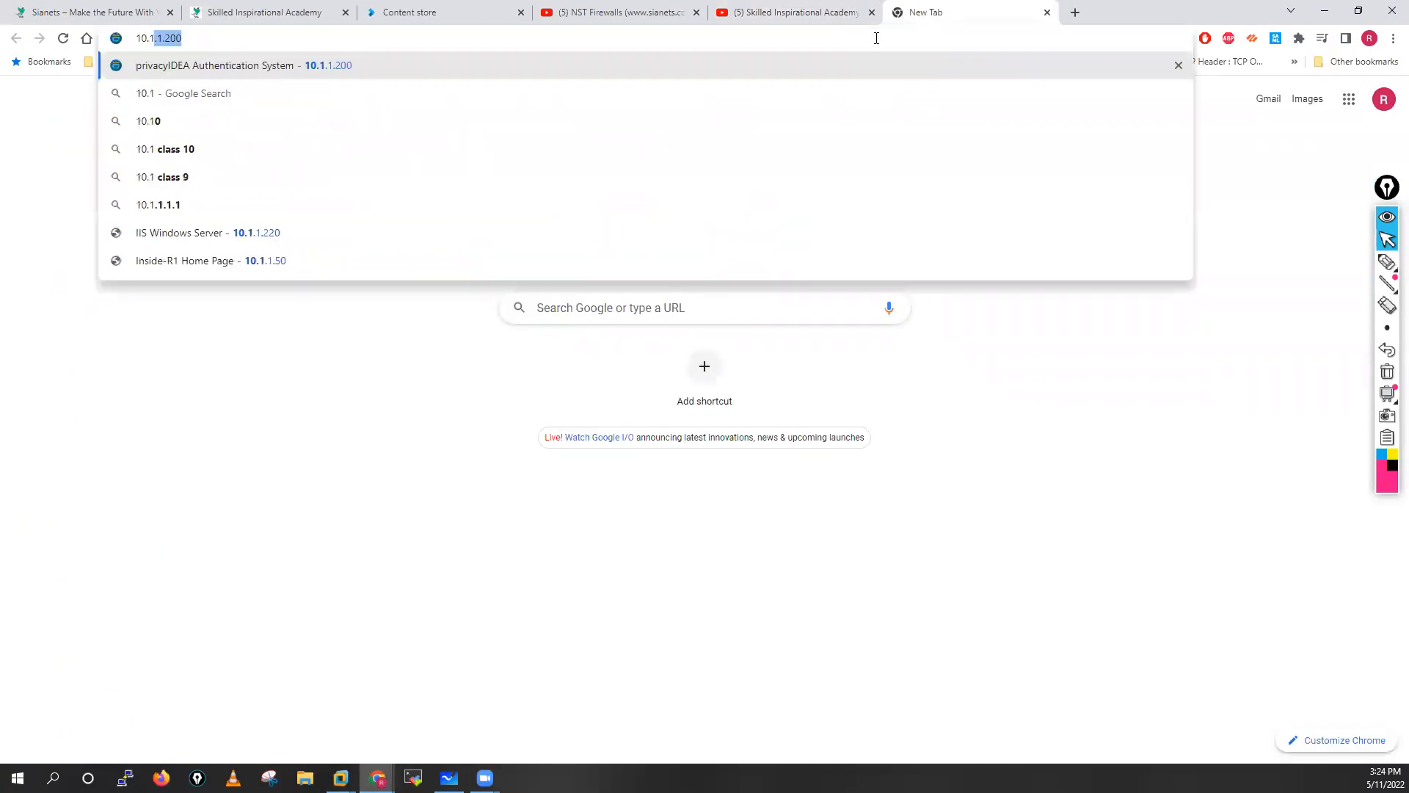
type(".22")
key("Return")
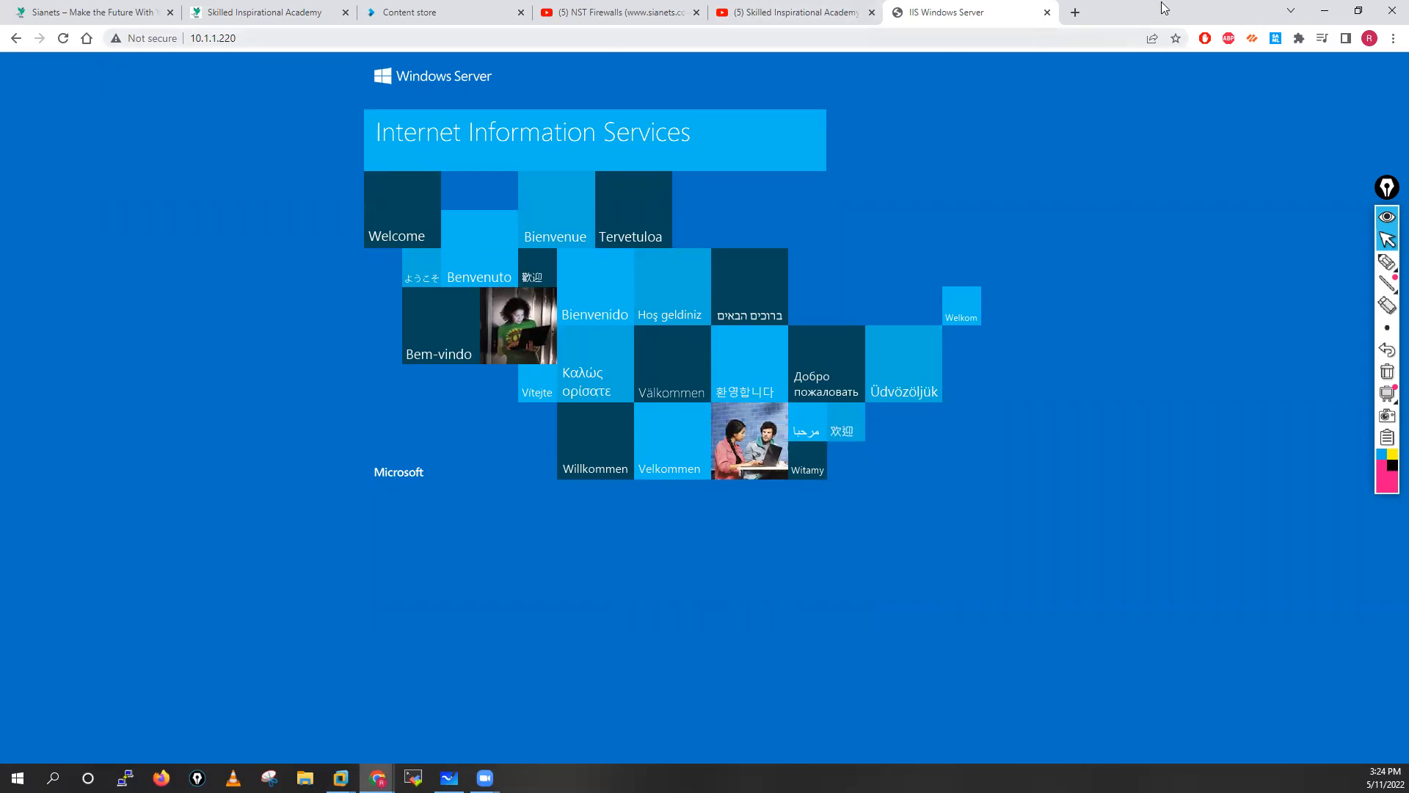
left_click(1325, 10)
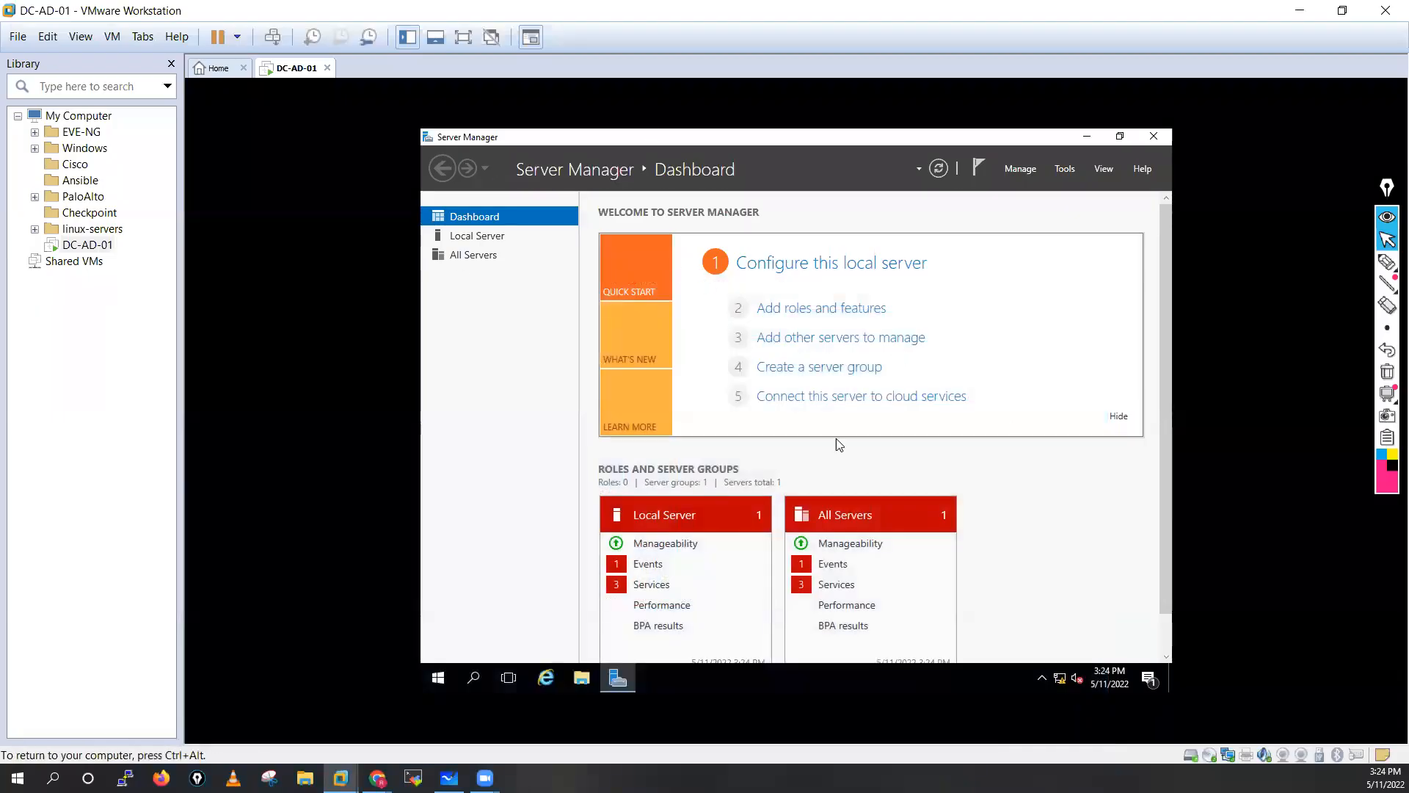
Launch IIS Manager from Server Manager Tools, maximized, with DC-AD-01 > Sites expanded.
left_click(1064, 170)
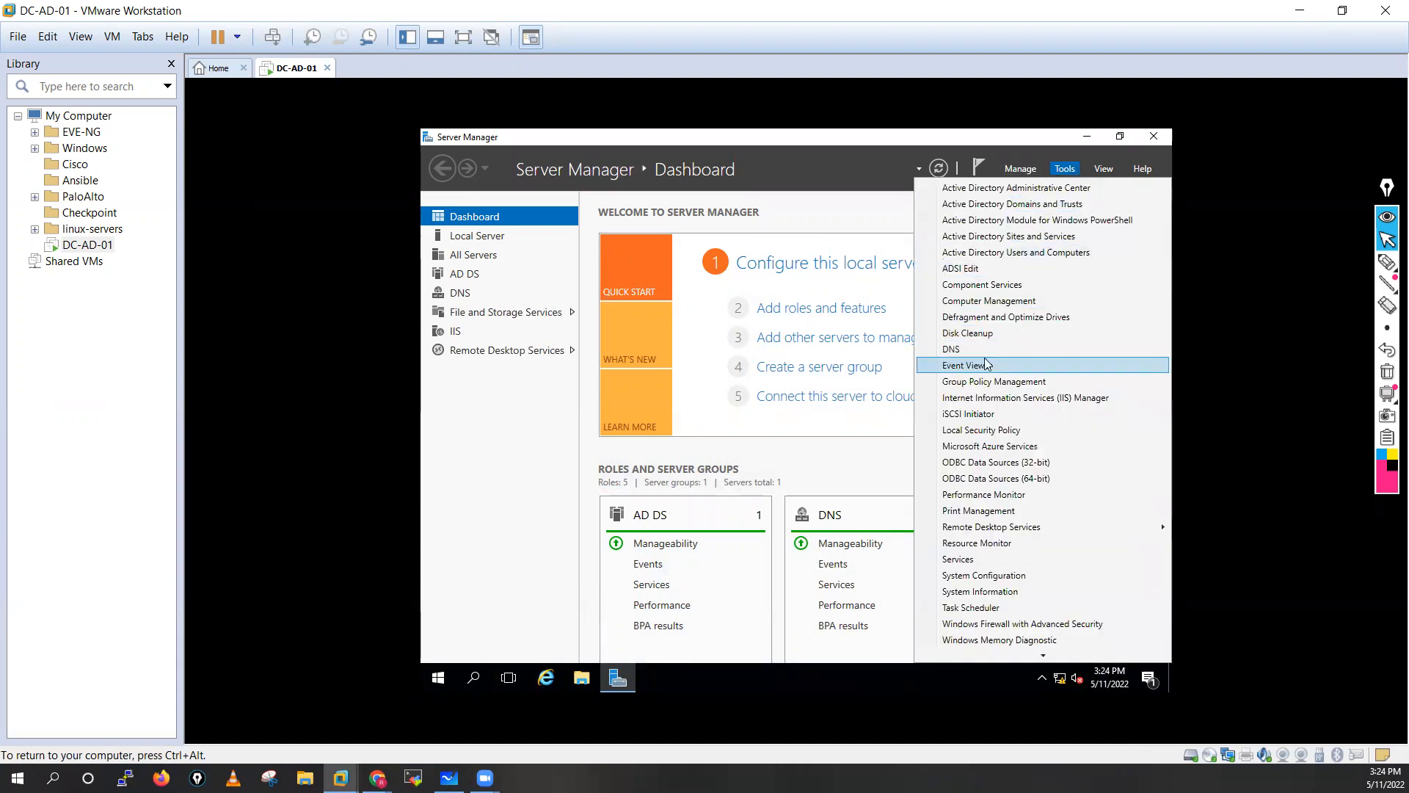
left_click(999, 400)
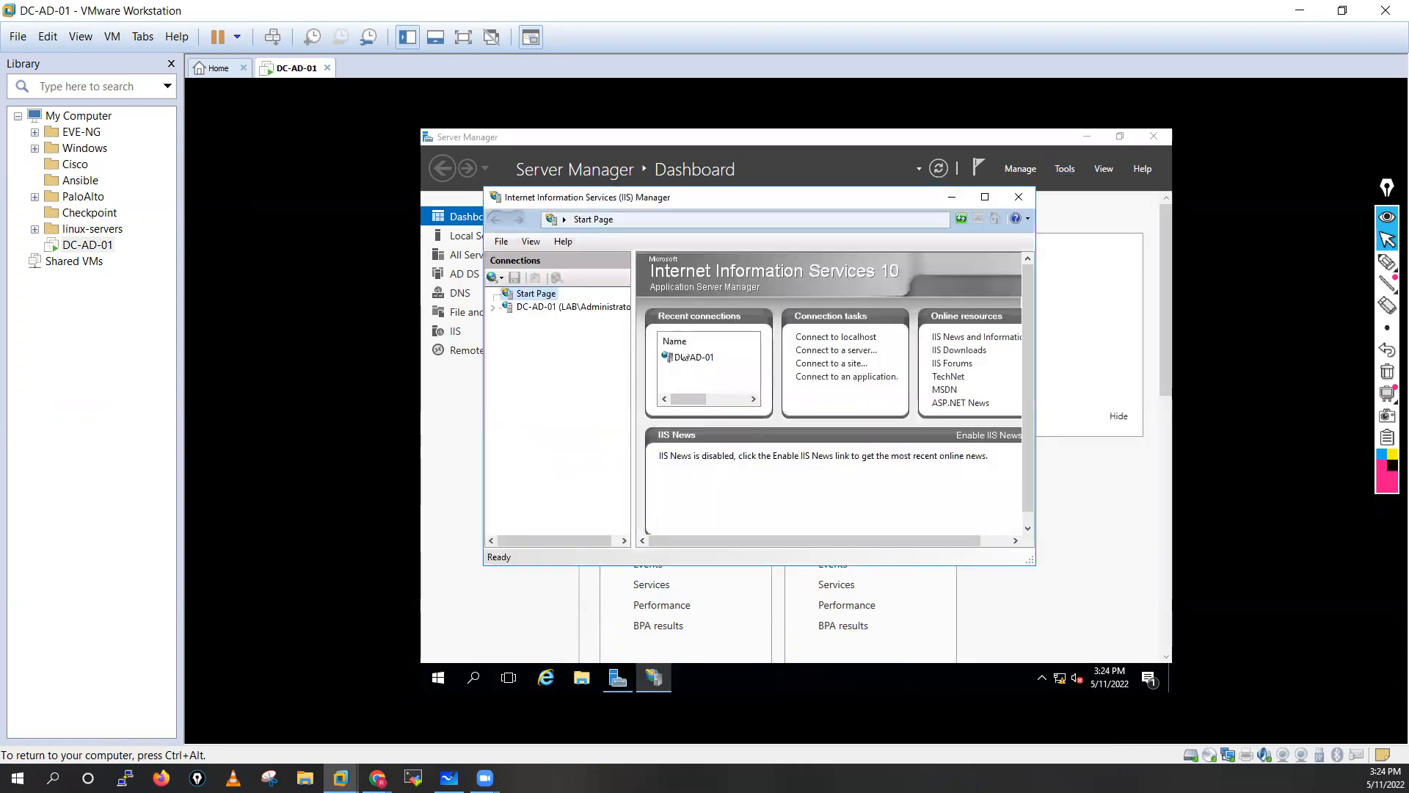
left_click(494, 309)
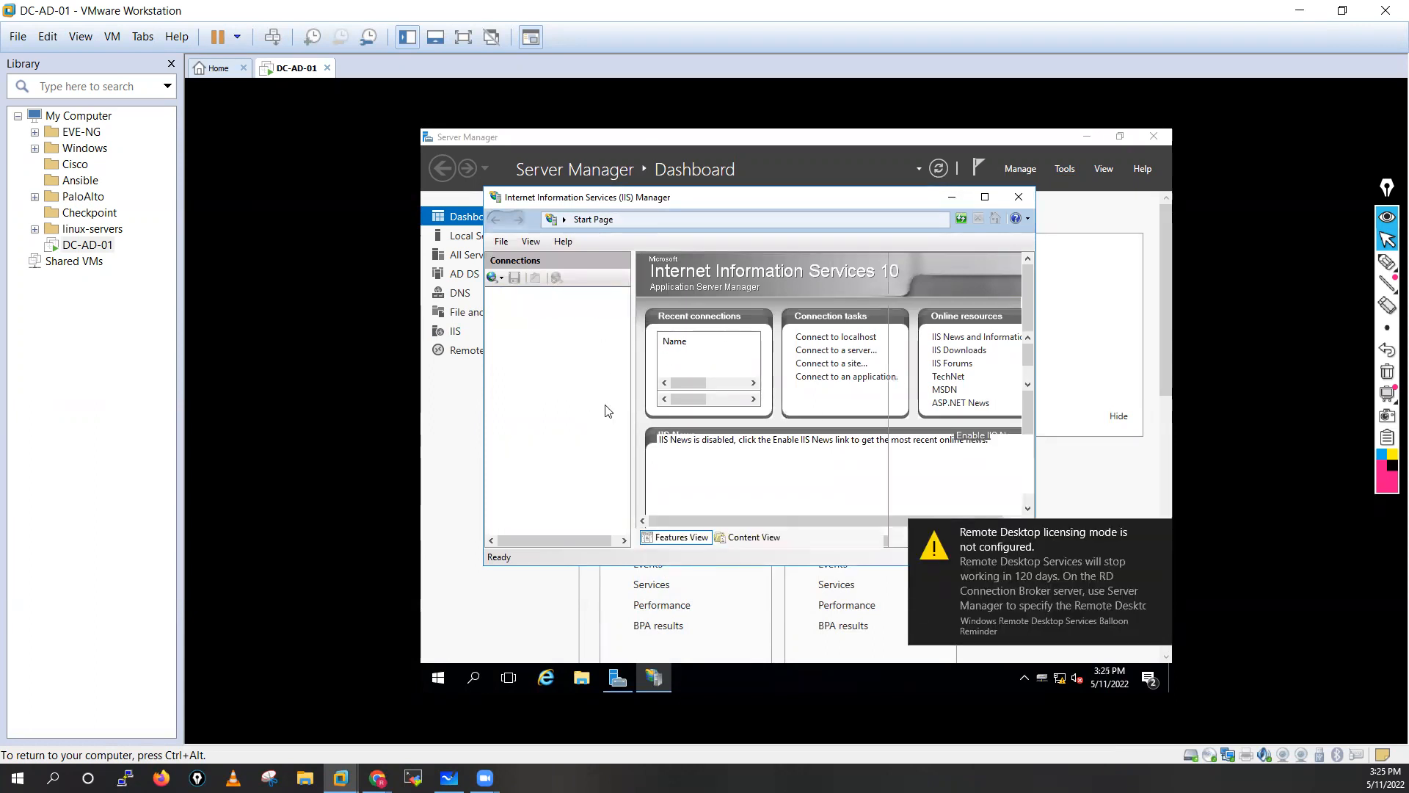
left_click(985, 197)
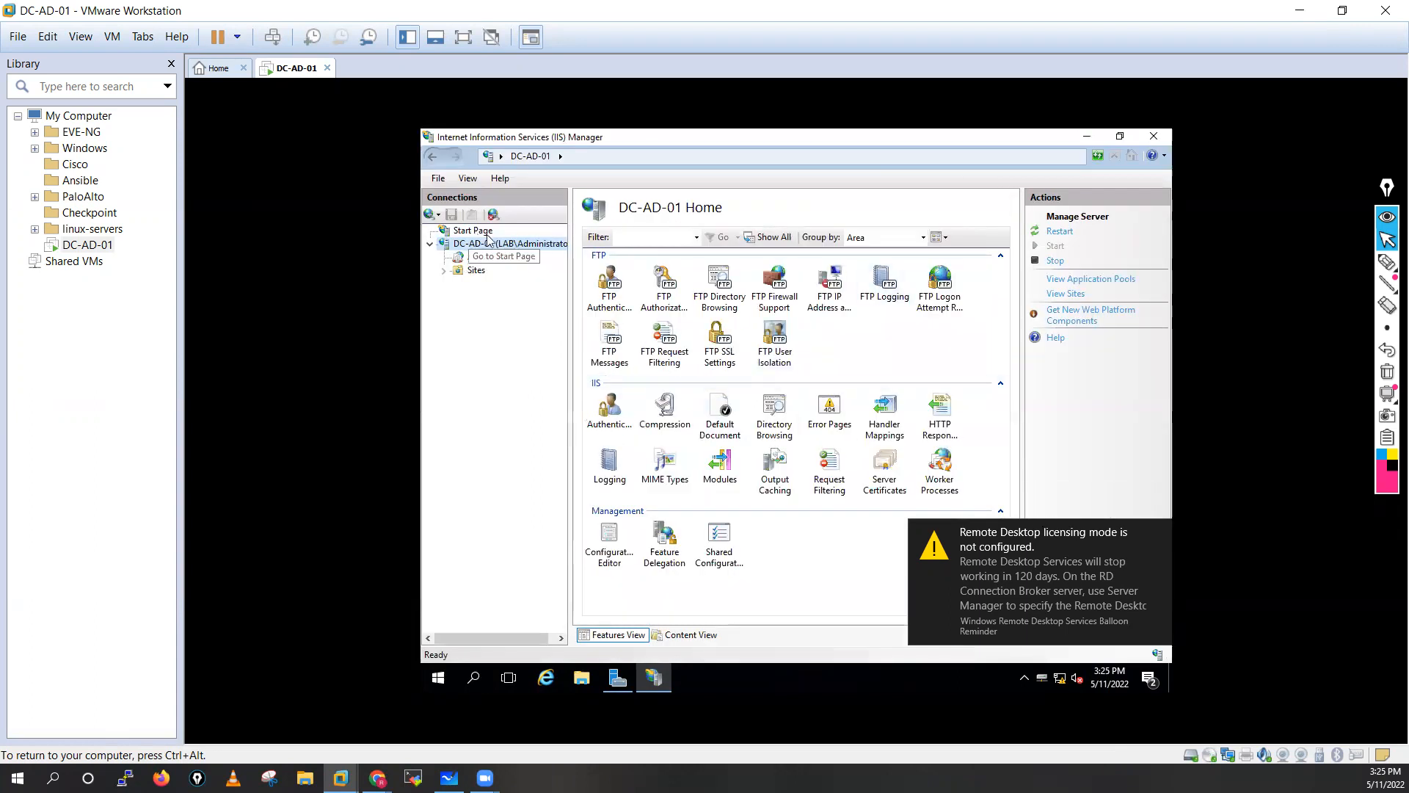
left_click(445, 272)
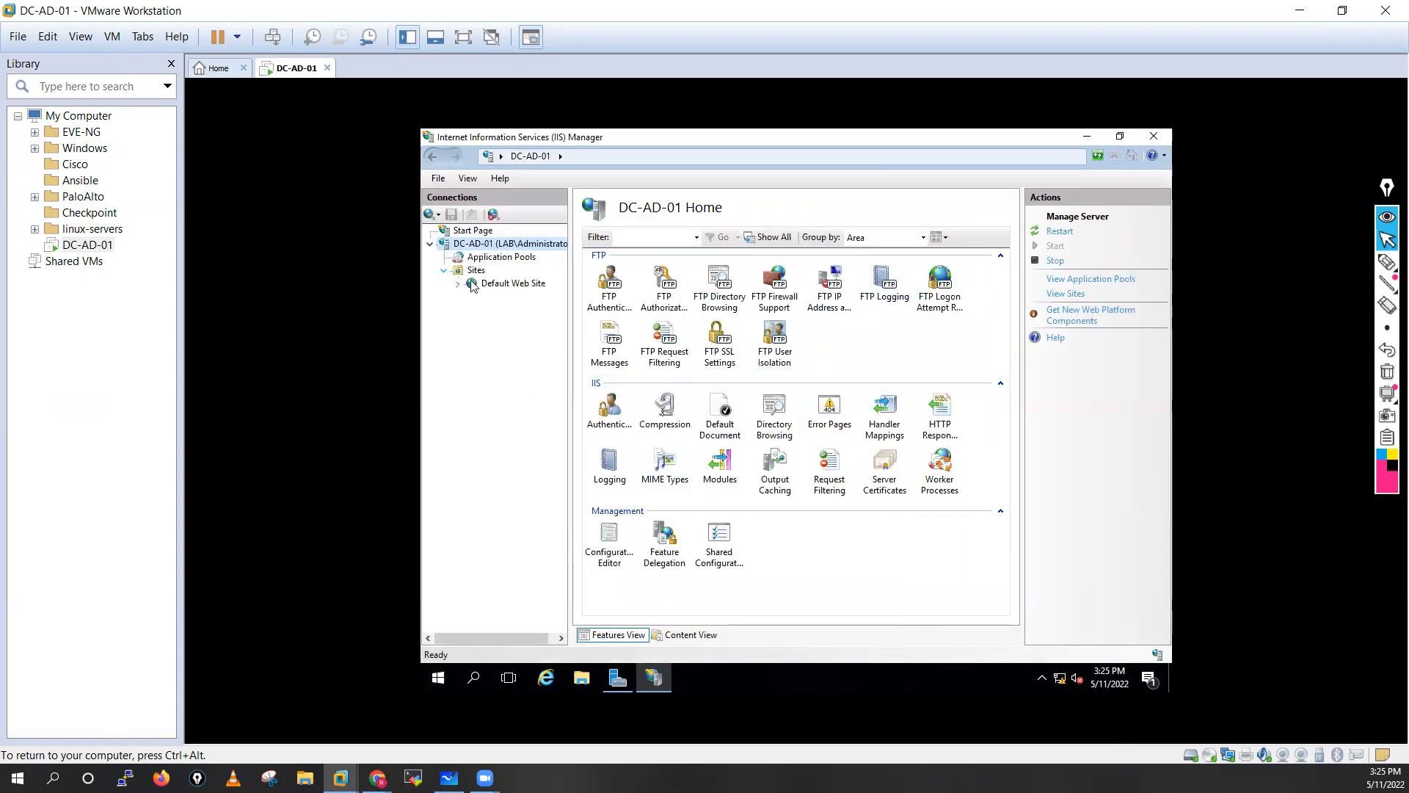
Inspect Default Web Site's HTTP Response Headers and Application Pools, then open the Sites context menu.
left_click(485, 284)
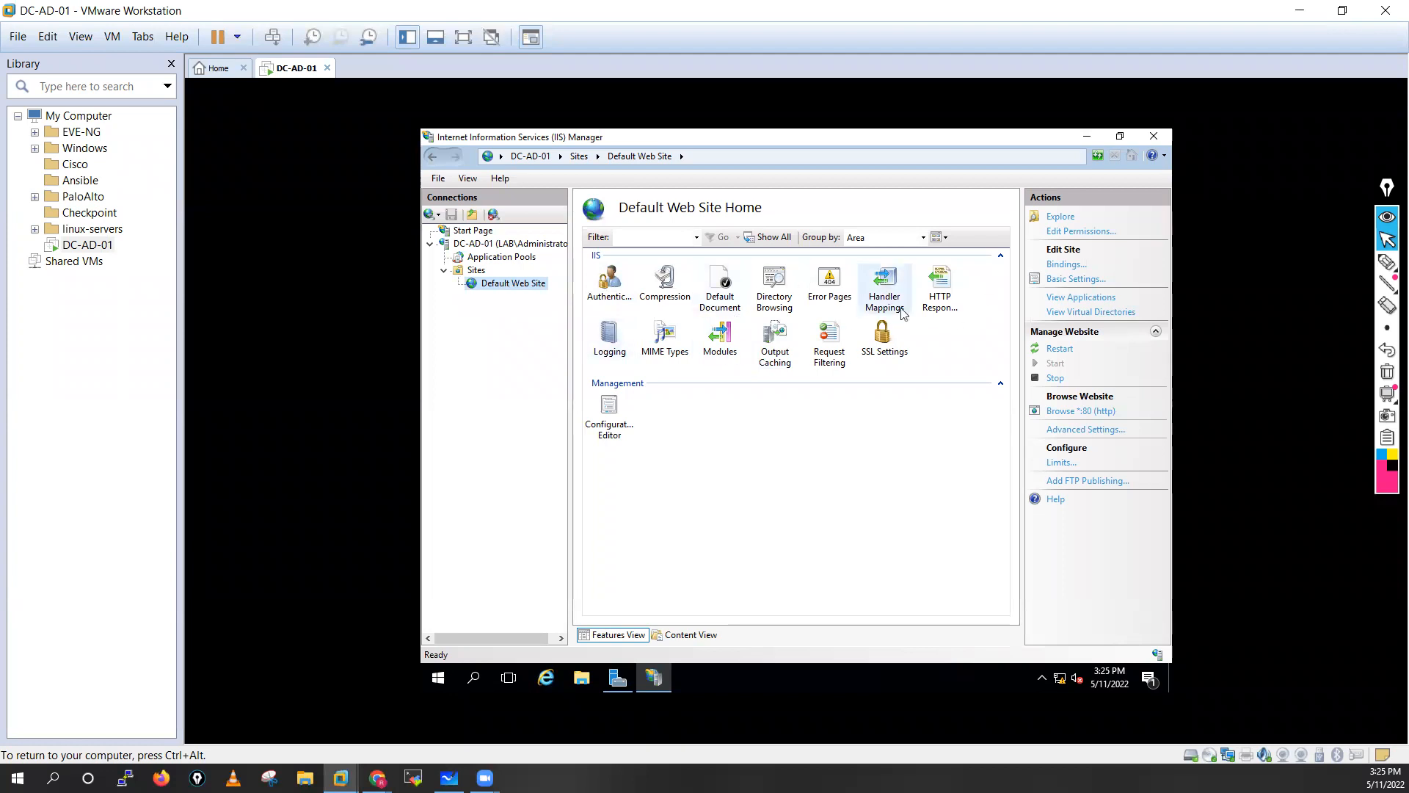
left_click(940, 290)
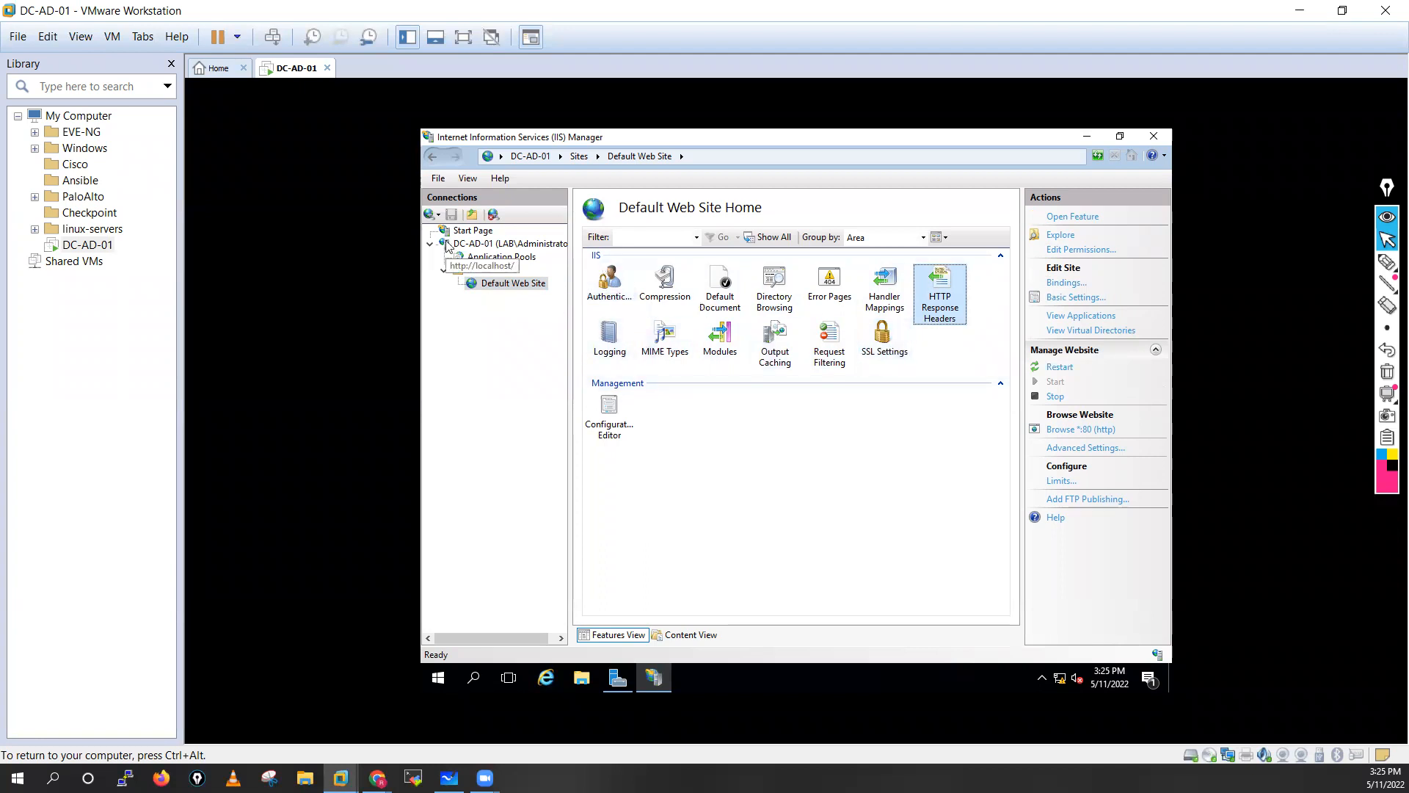
left_click(501, 257)
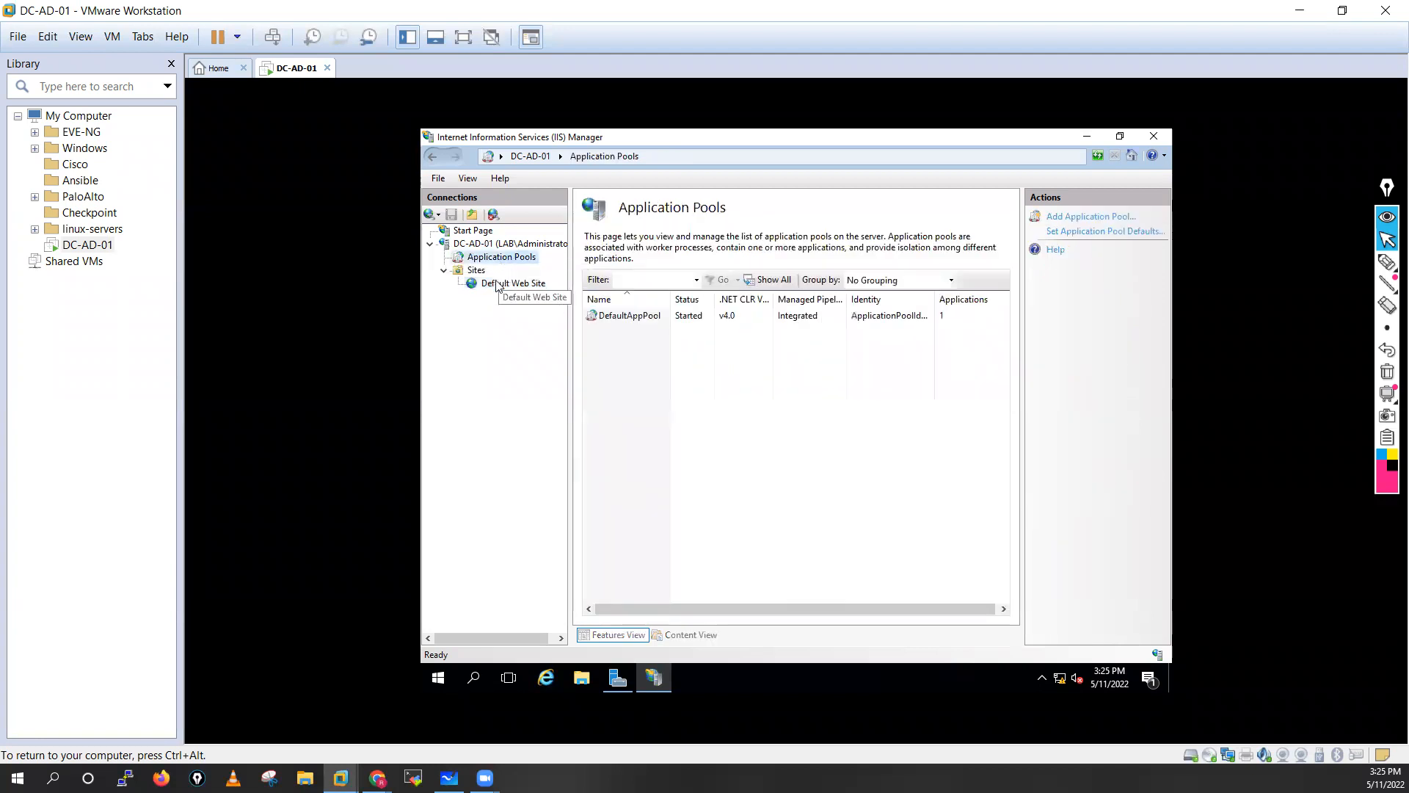
left_click(496, 285)
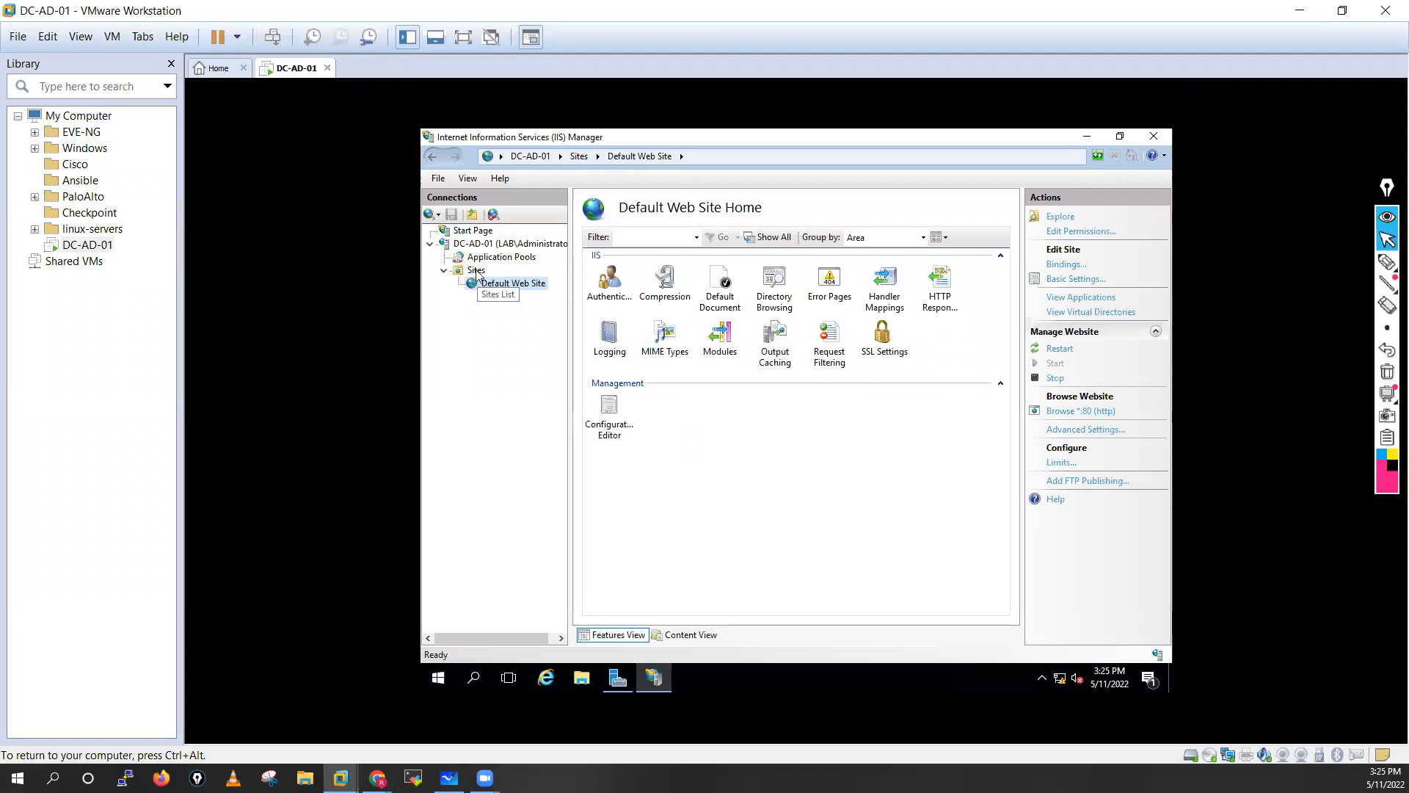
left_click(476, 272)
right_click(477, 272)
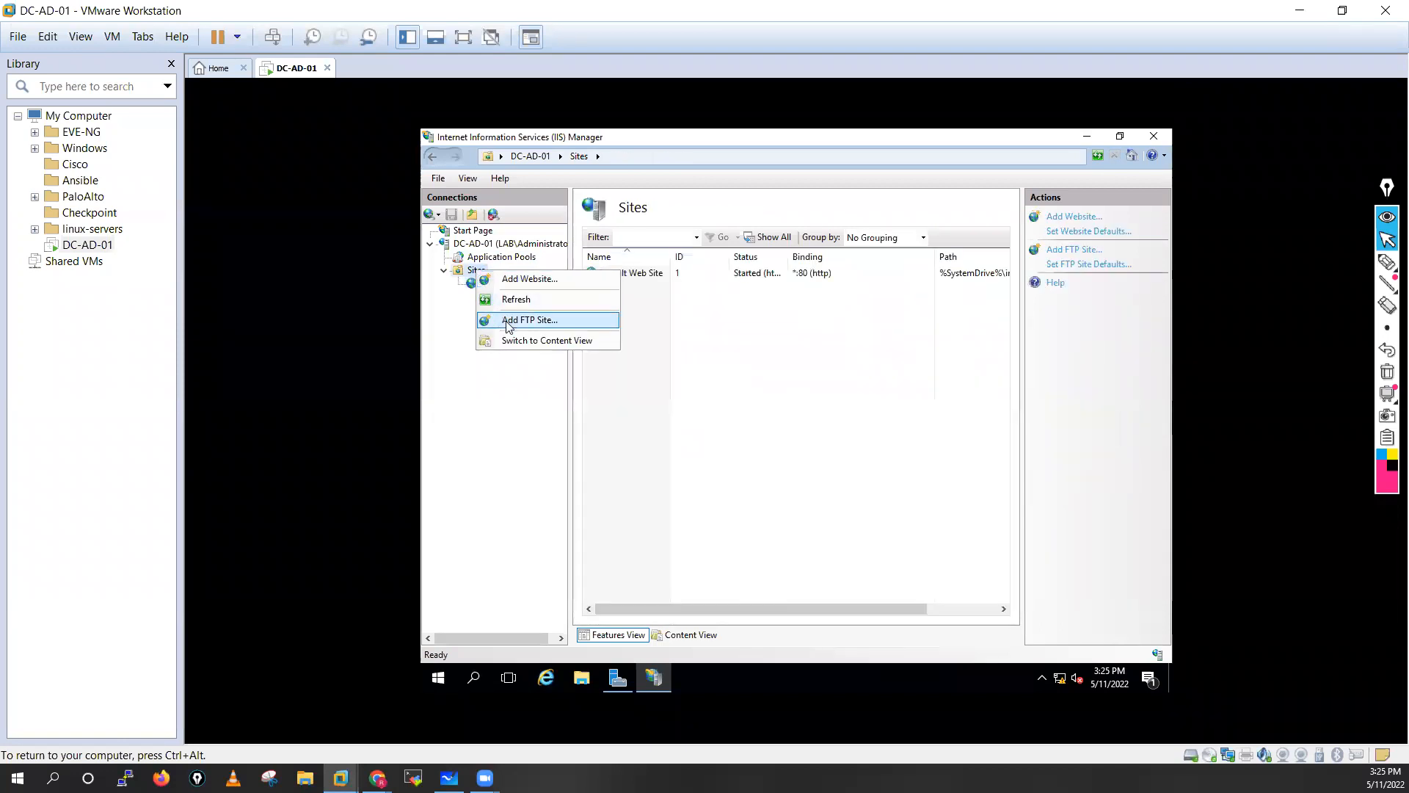
Start a new website named Hemu-Website and browse to C:\inetpub\wwwroot for its content.
left_click(530, 280)
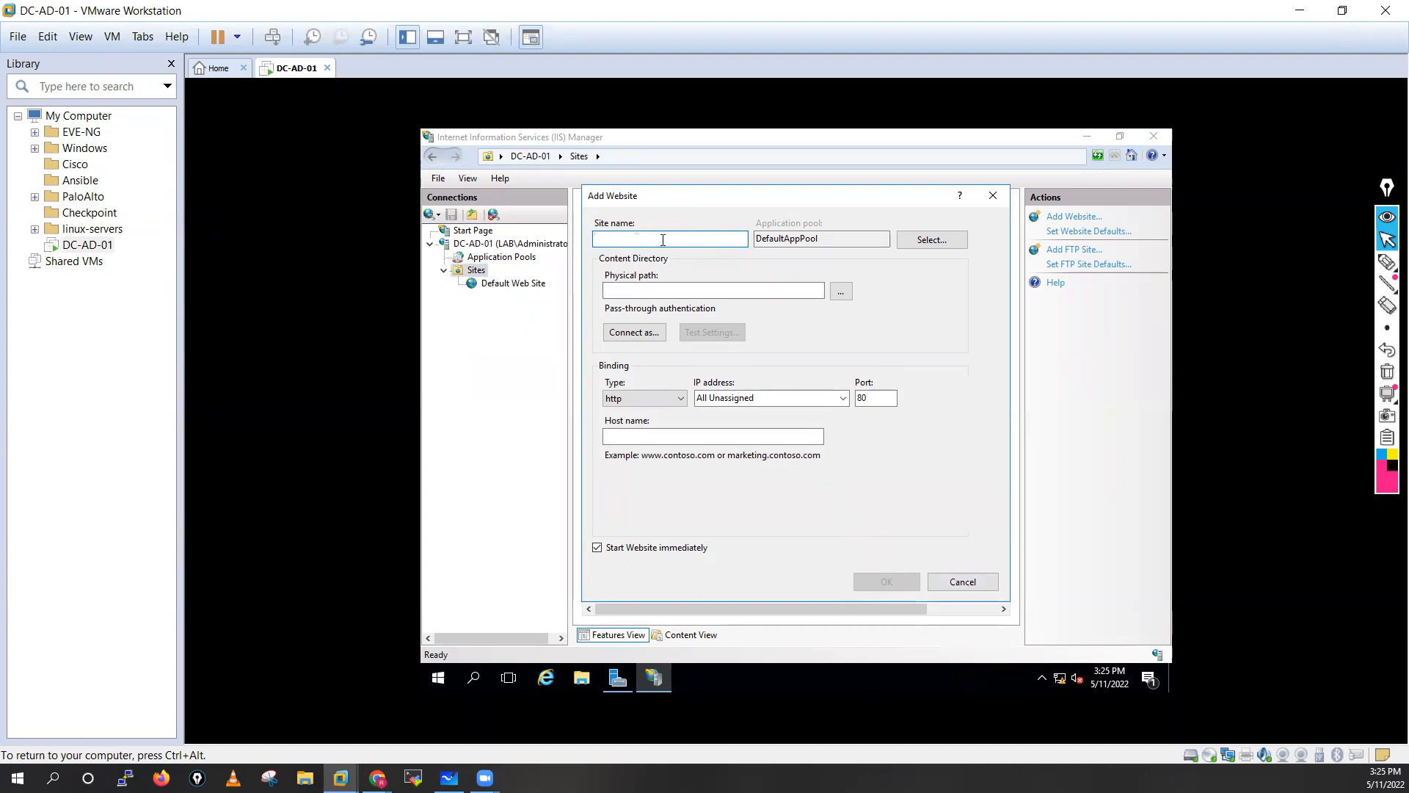
type("Hemu-Website")
left_click(842, 292)
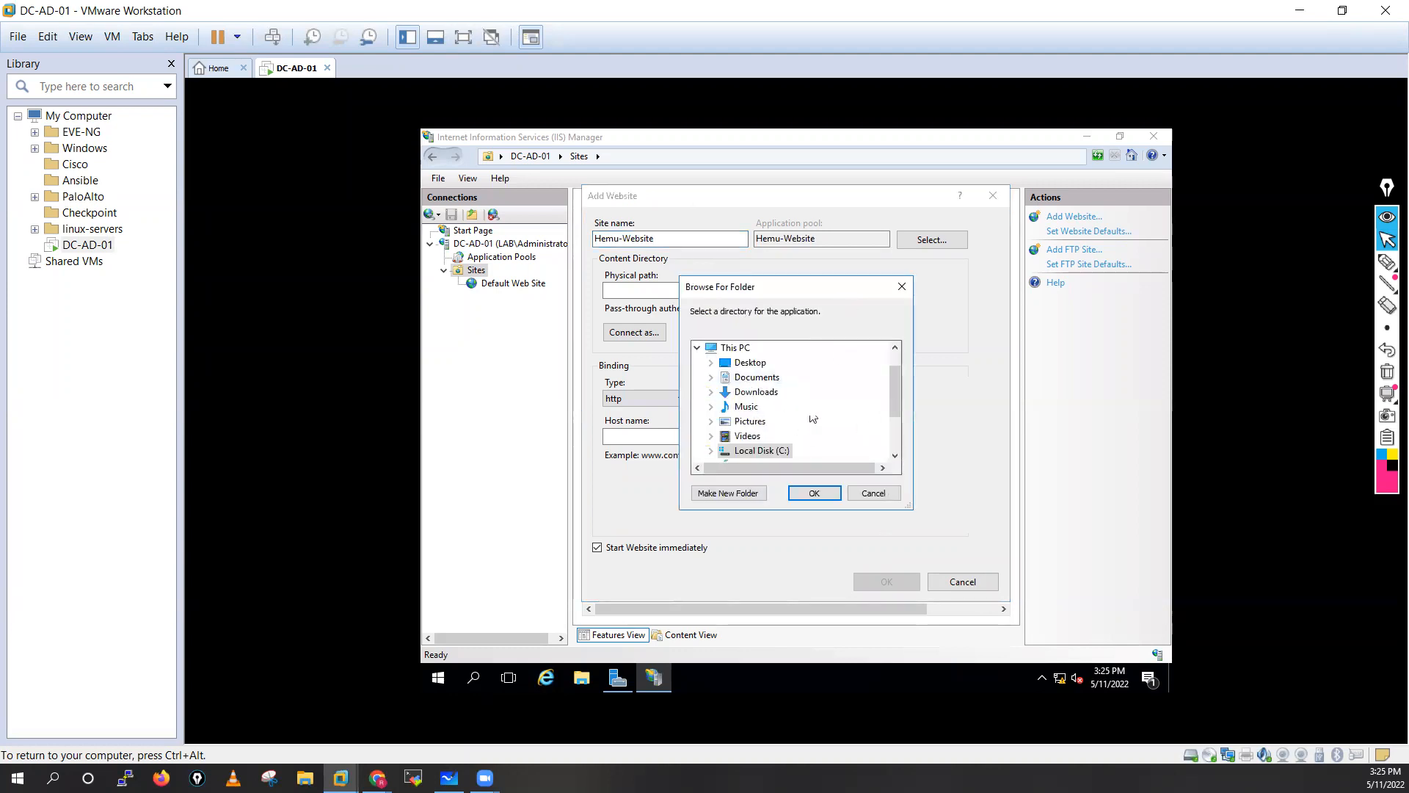
left_click_drag(894, 380, 895, 405)
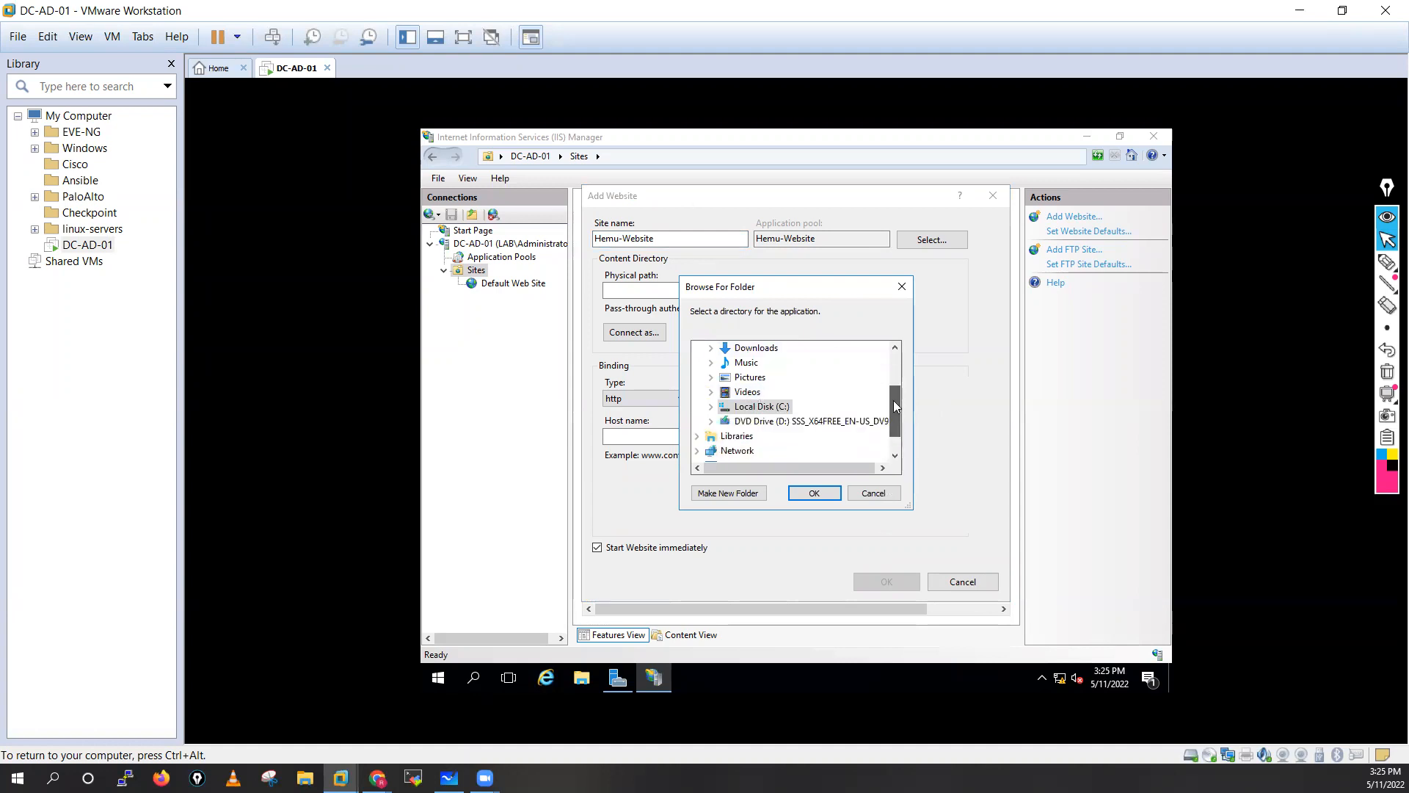
left_click(711, 406)
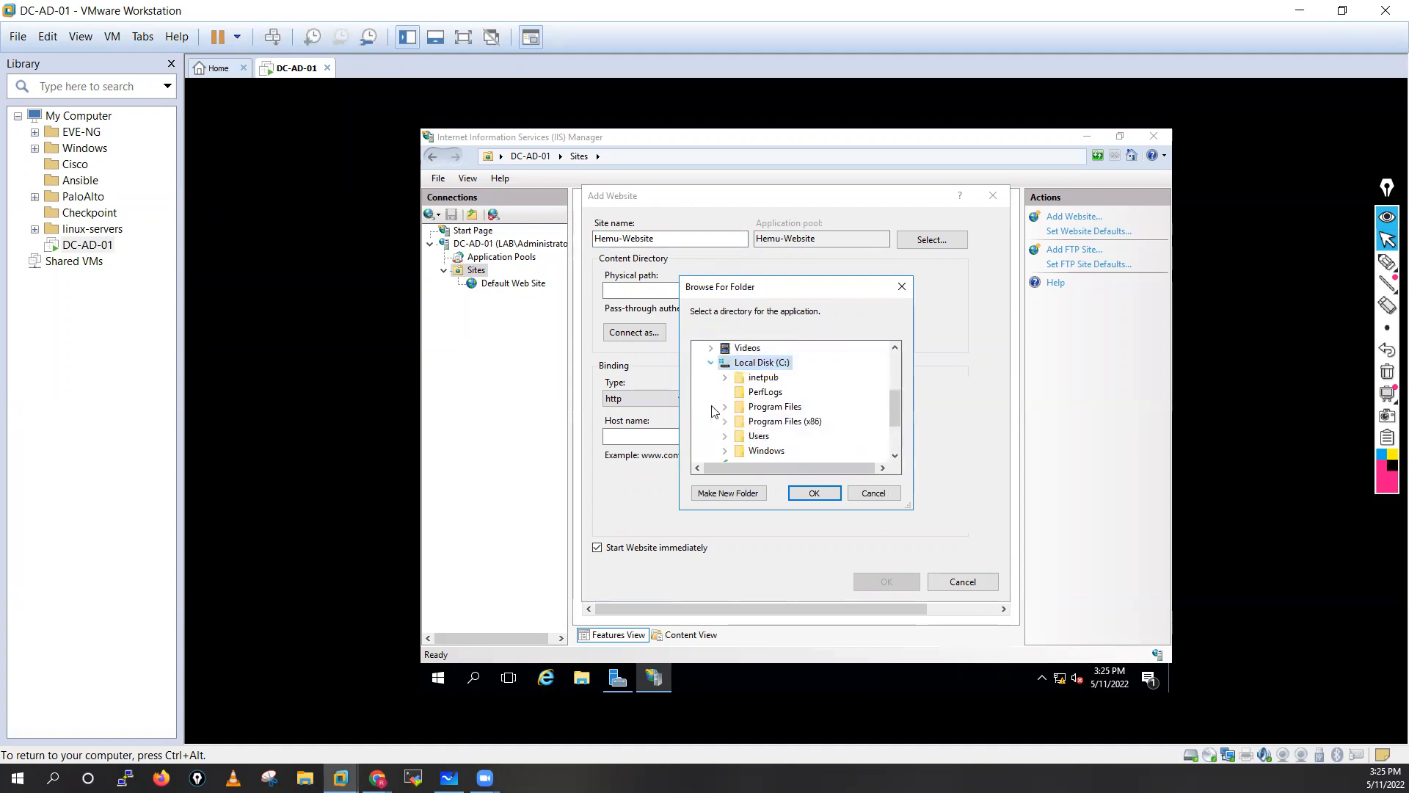
double_click(768, 378)
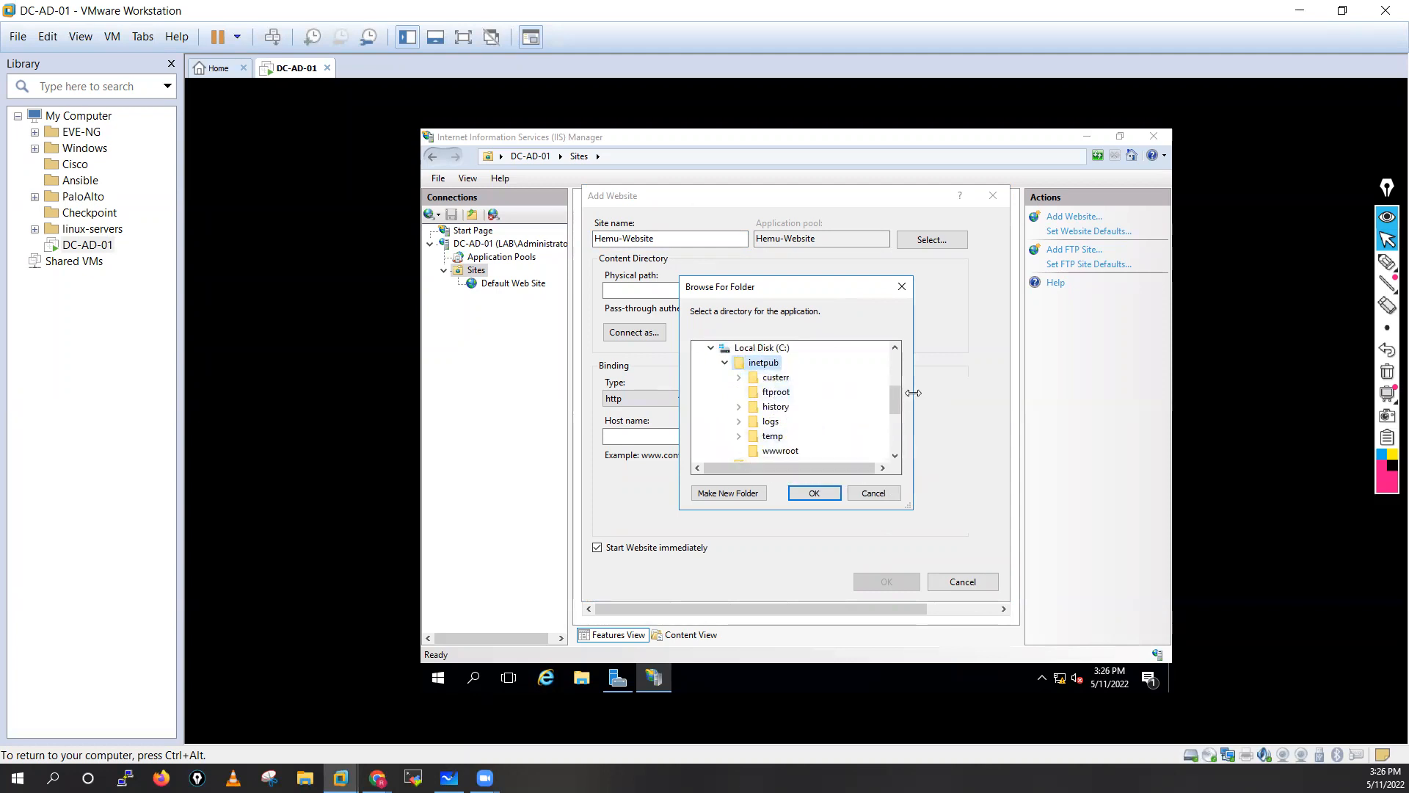
scroll(897, 398, "down", 1)
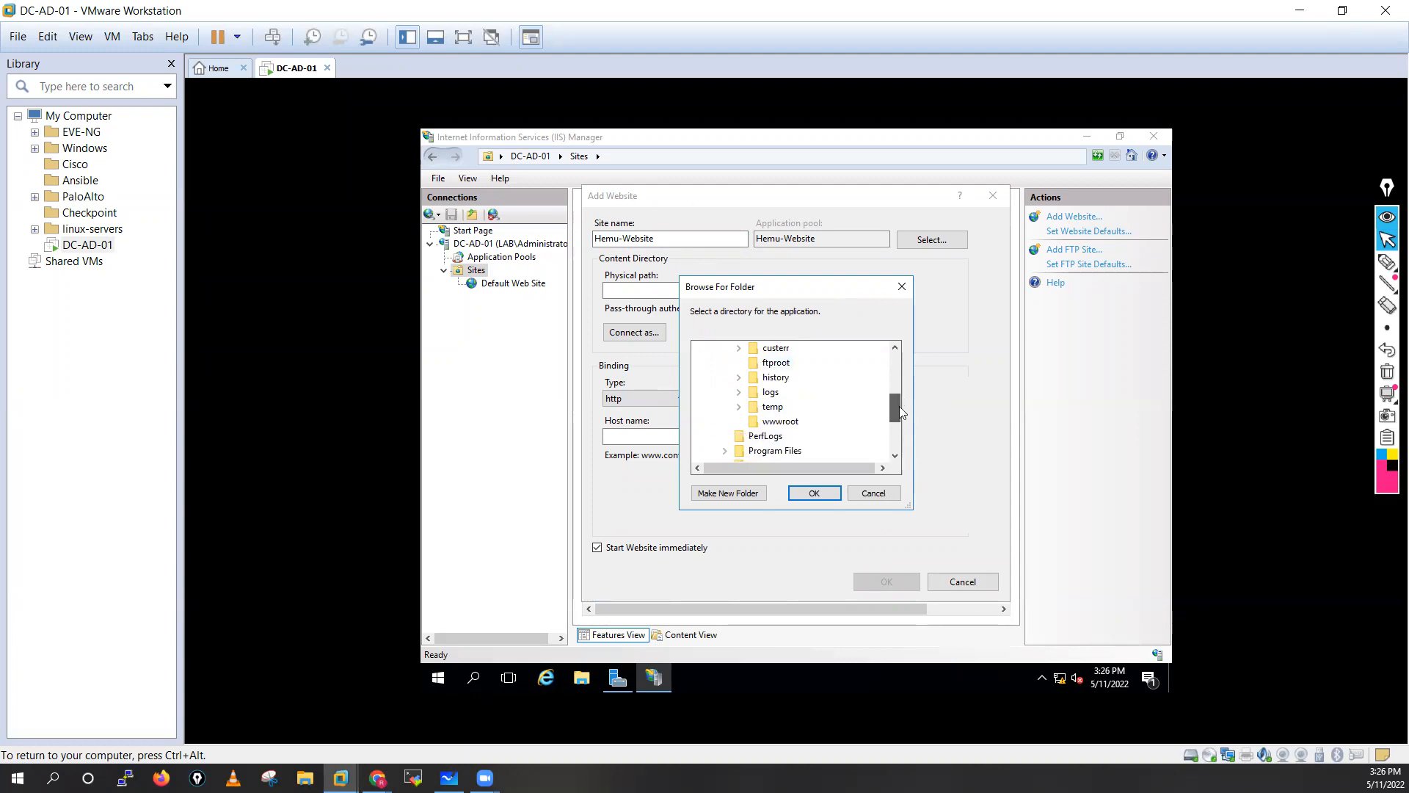
left_click(791, 426)
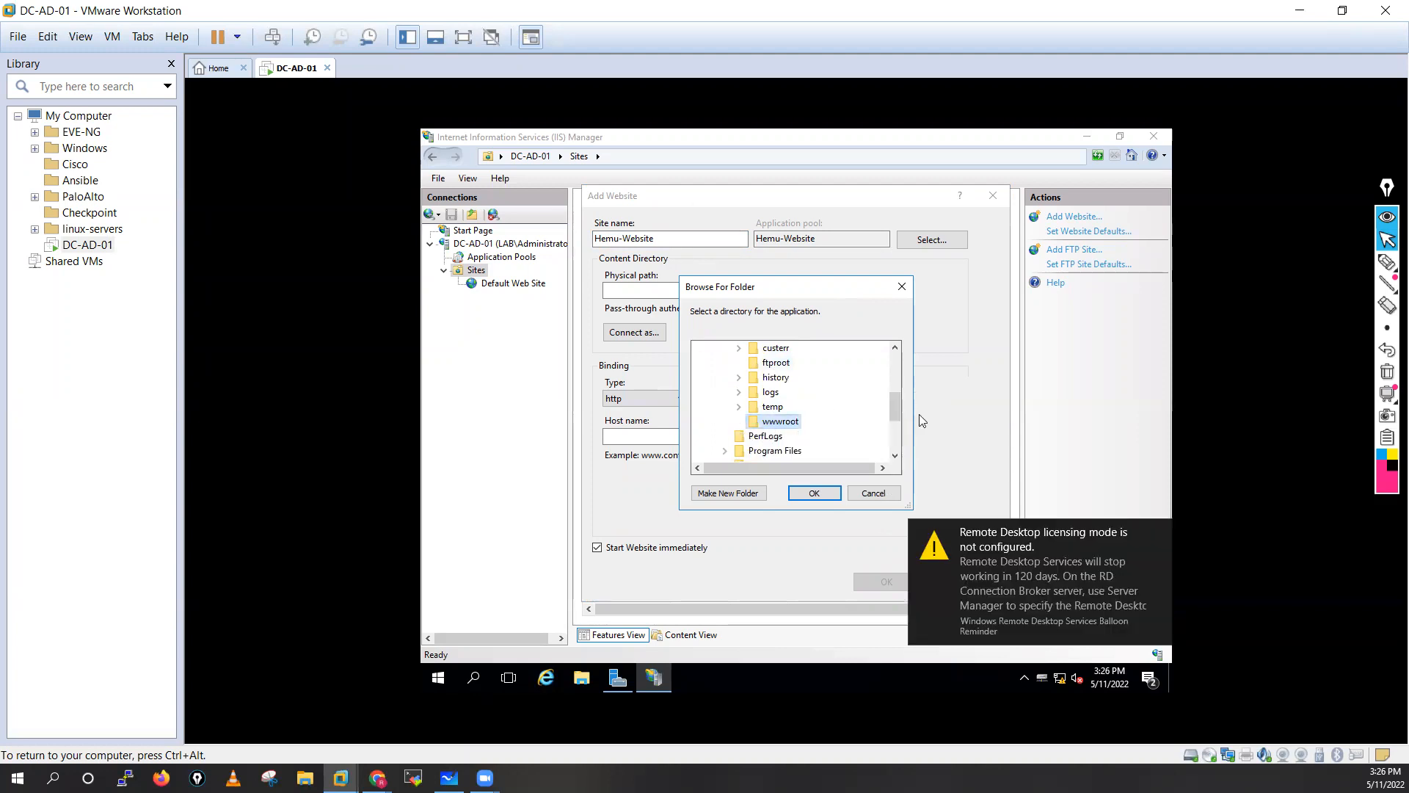
Make a new hemu folder in wwwroot as the path and create the site on port 80, accepting the duplicate-binding warning.
mouse_move(900, 394)
left_mouse_down()
mouse_move(900, 419)
mouse_move(901, 389)
left_mouse_up()
scroll(899, 390, "down", 1)
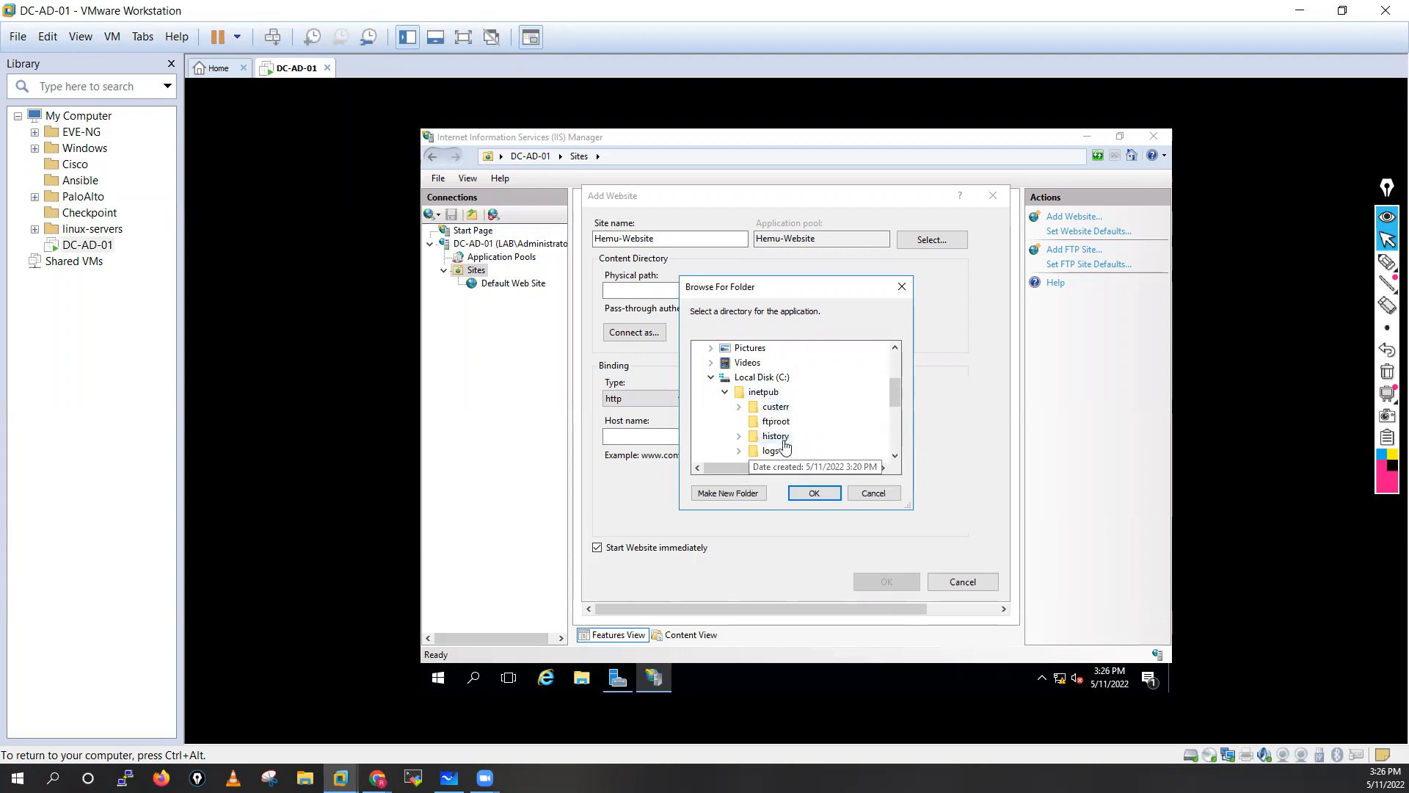
left_click(741, 497)
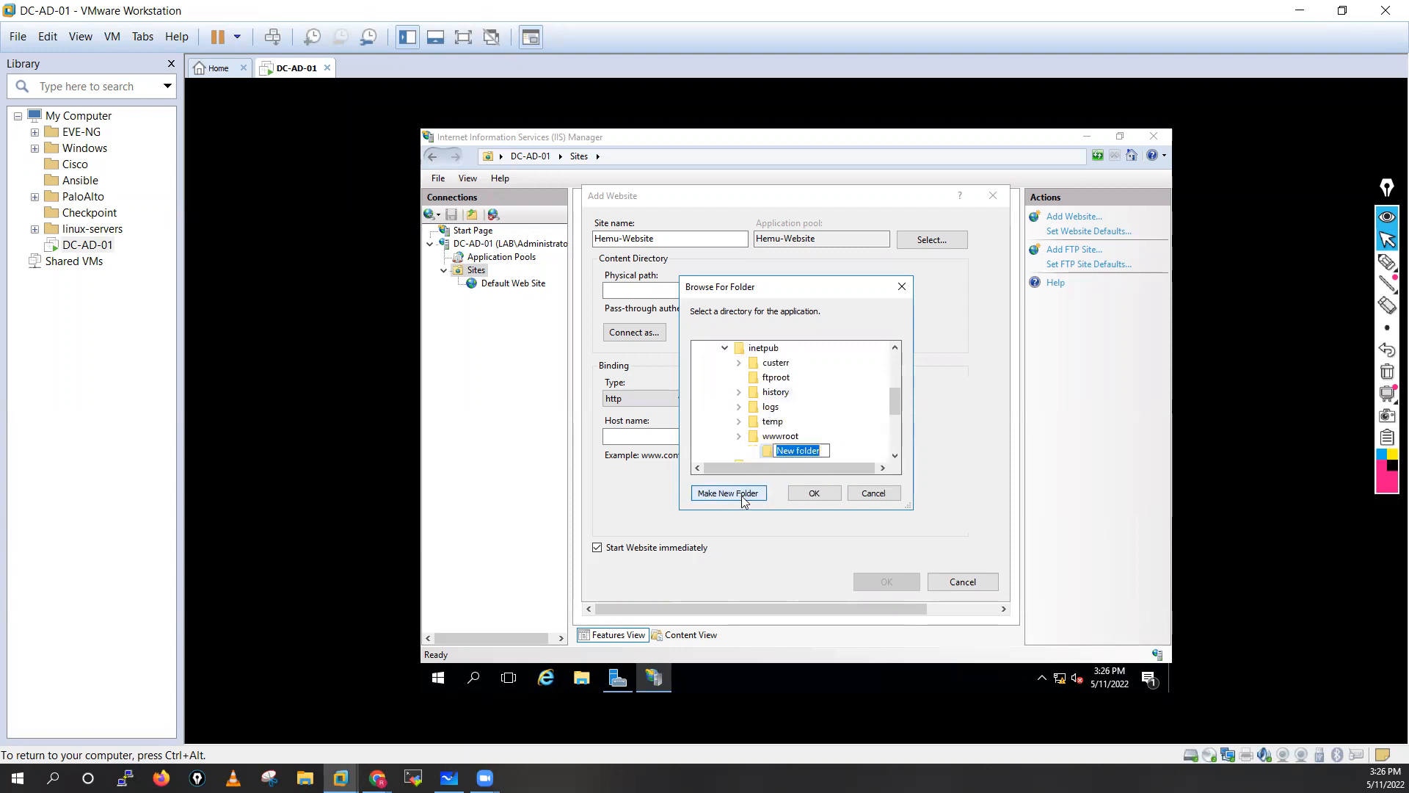
type("hemu")
left_click(814, 492)
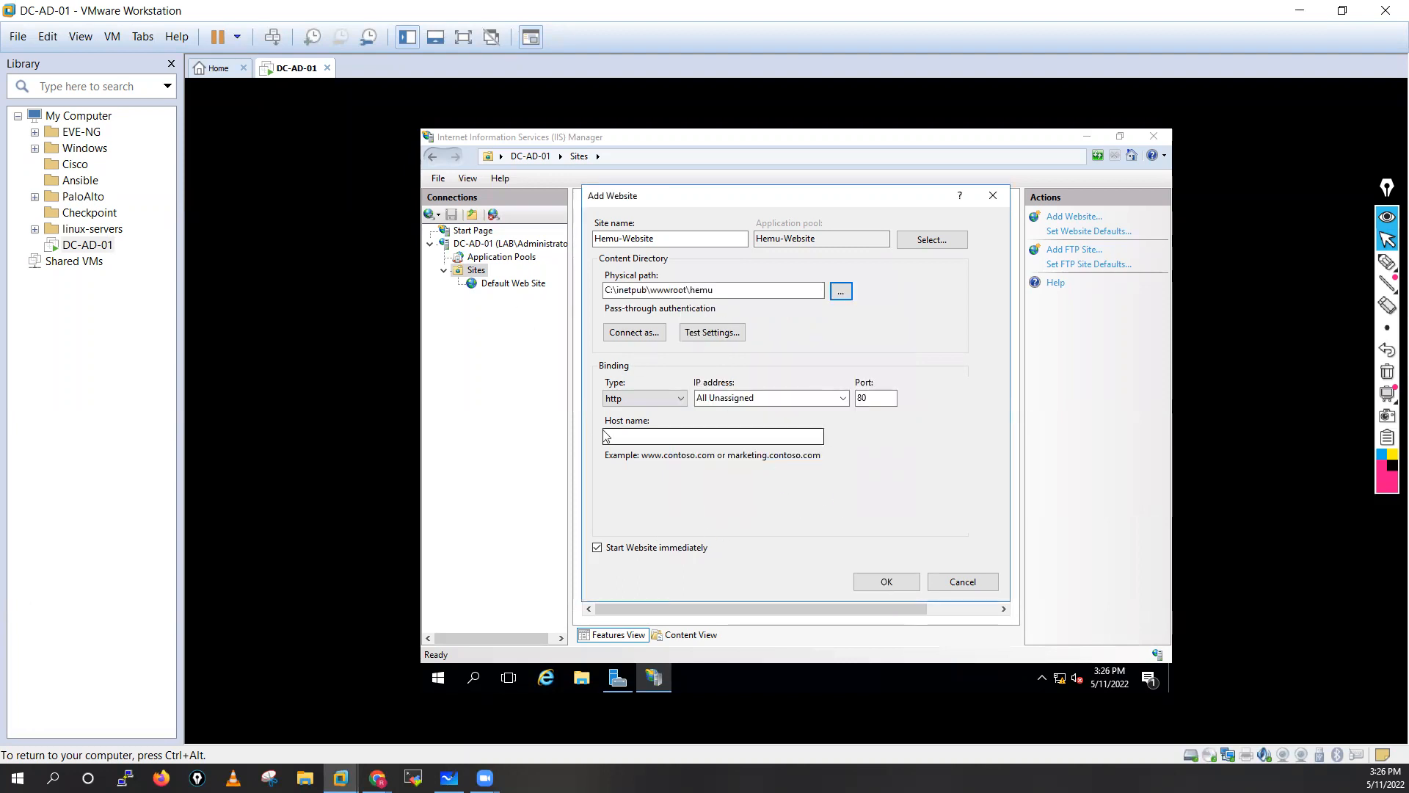
left_click(658, 442)
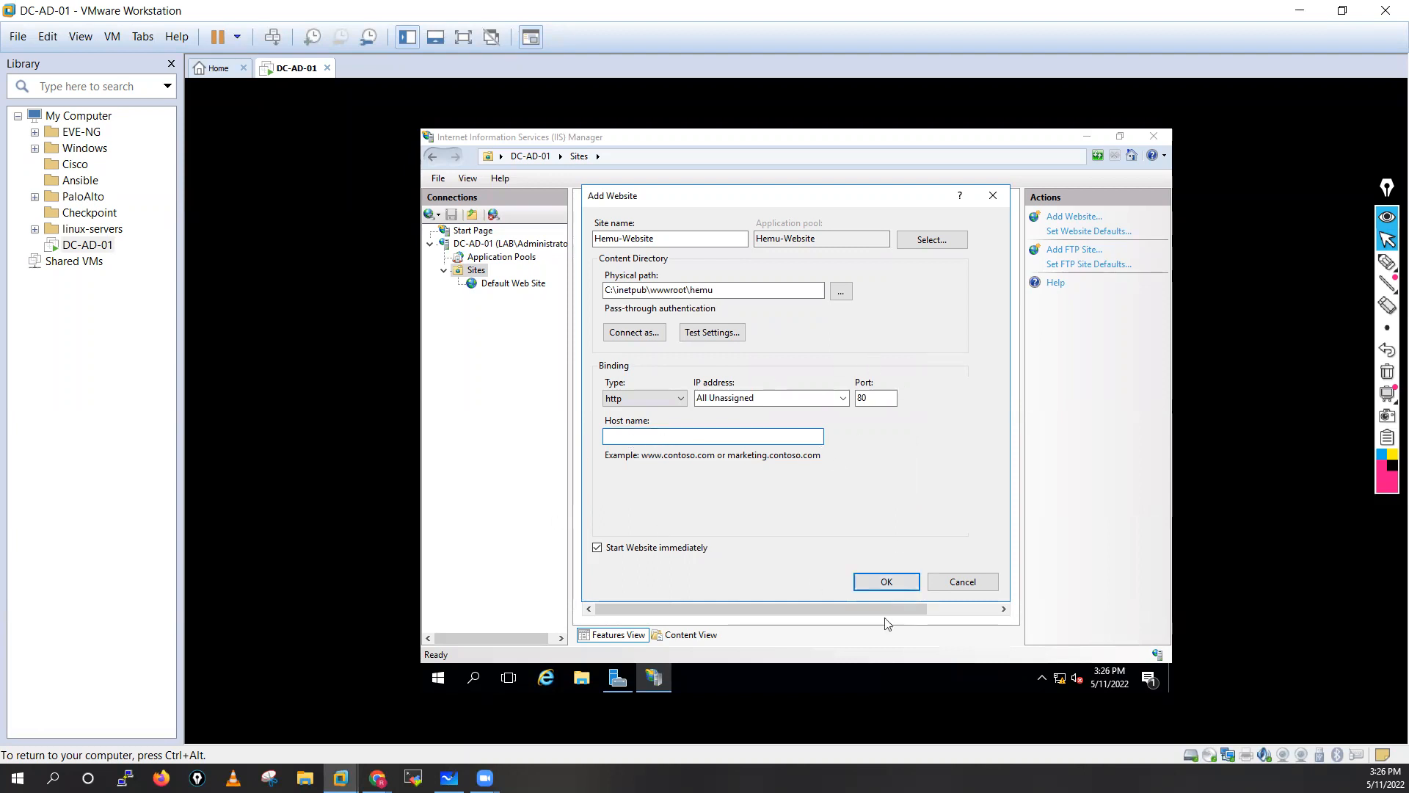
left_click(888, 580)
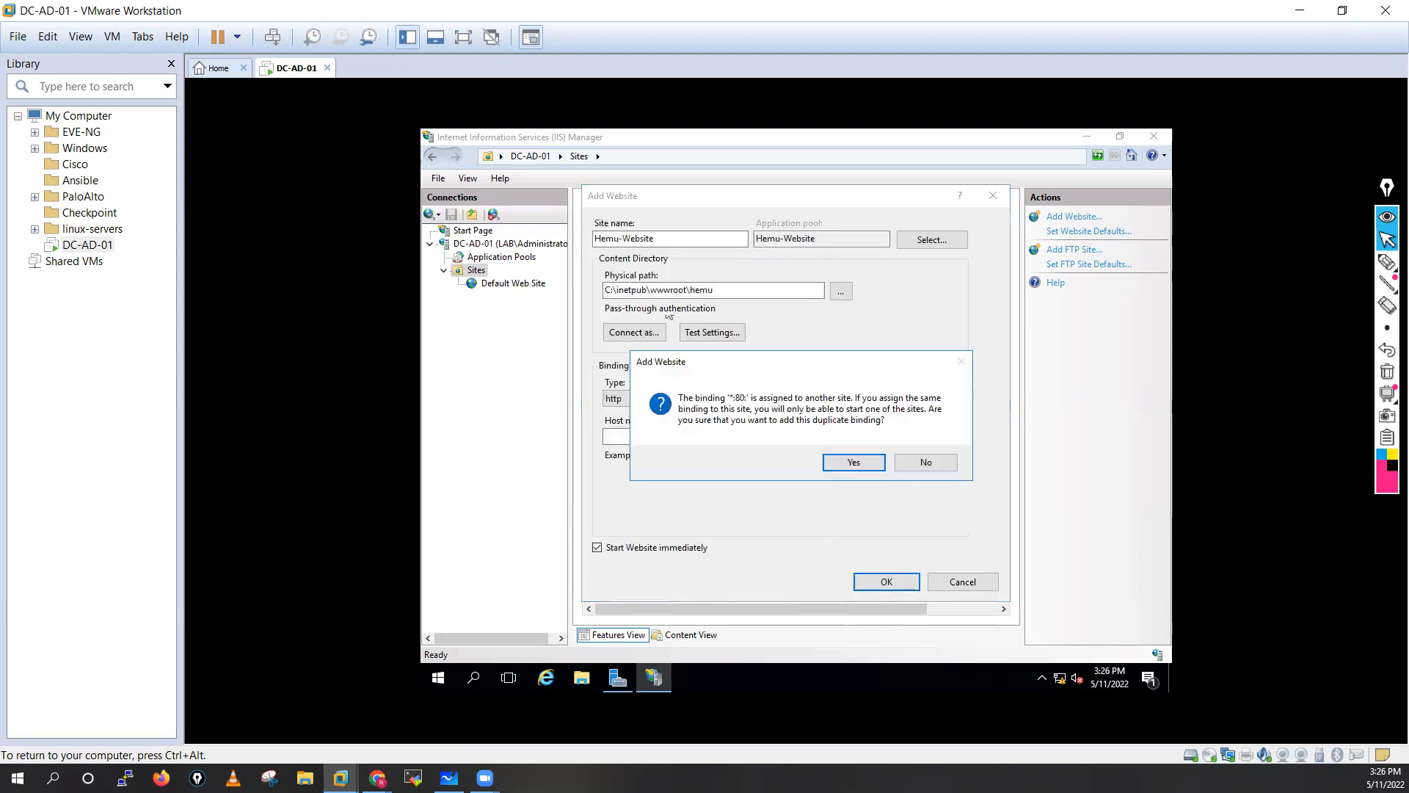
left_click(863, 466)
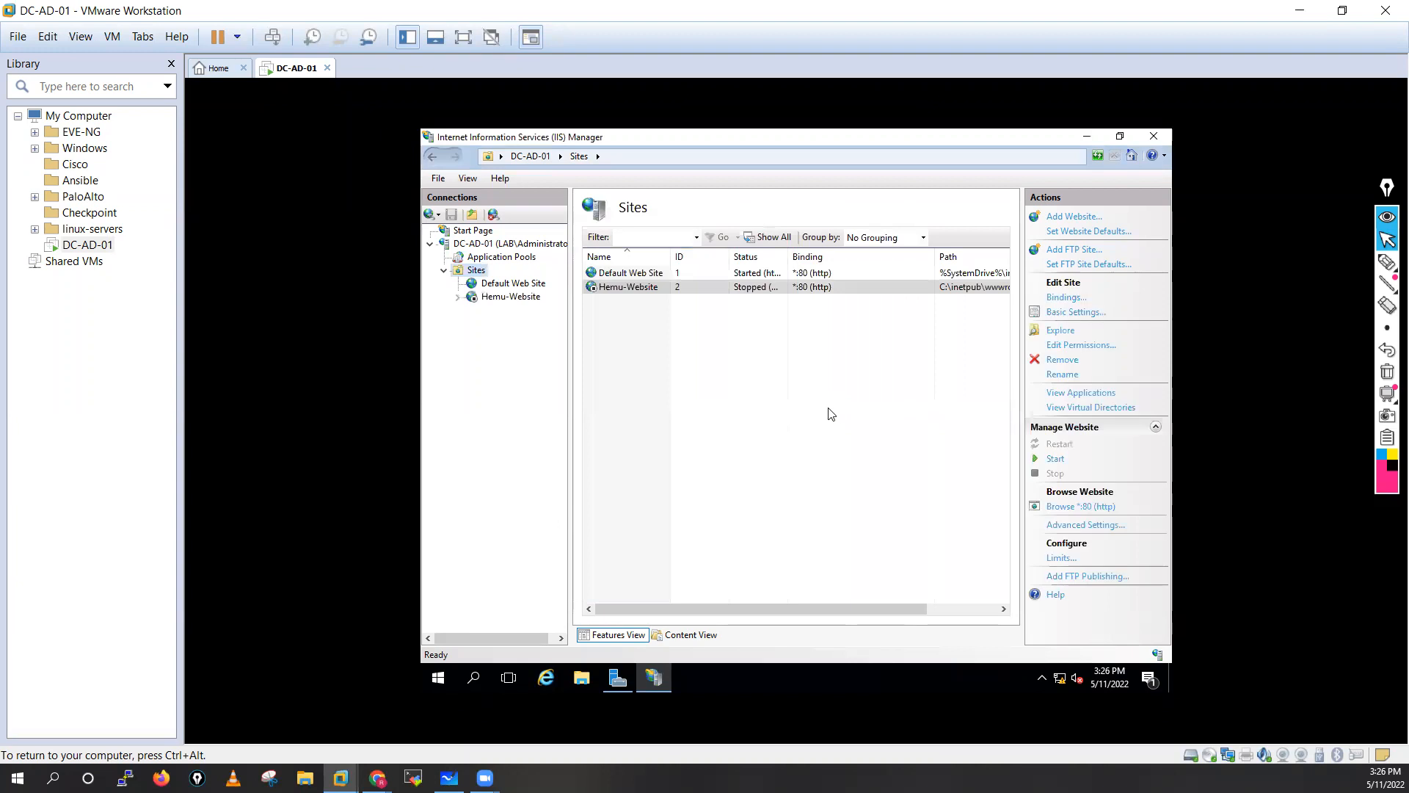
Check Default Web Site and Hemu-Website in the Sites list, then show Default Web Site's home page.
left_click(628, 275)
left_click(635, 290)
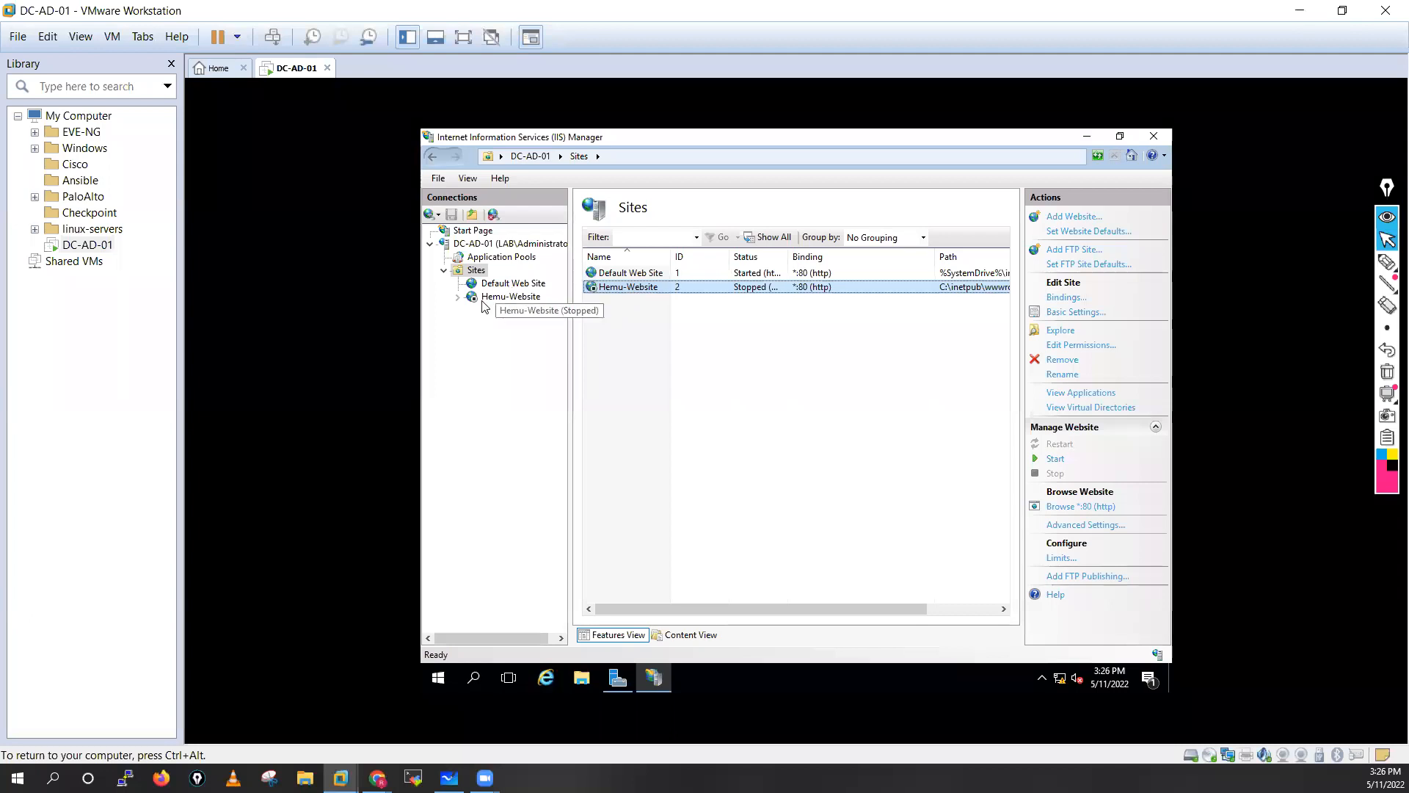
left_click(462, 301)
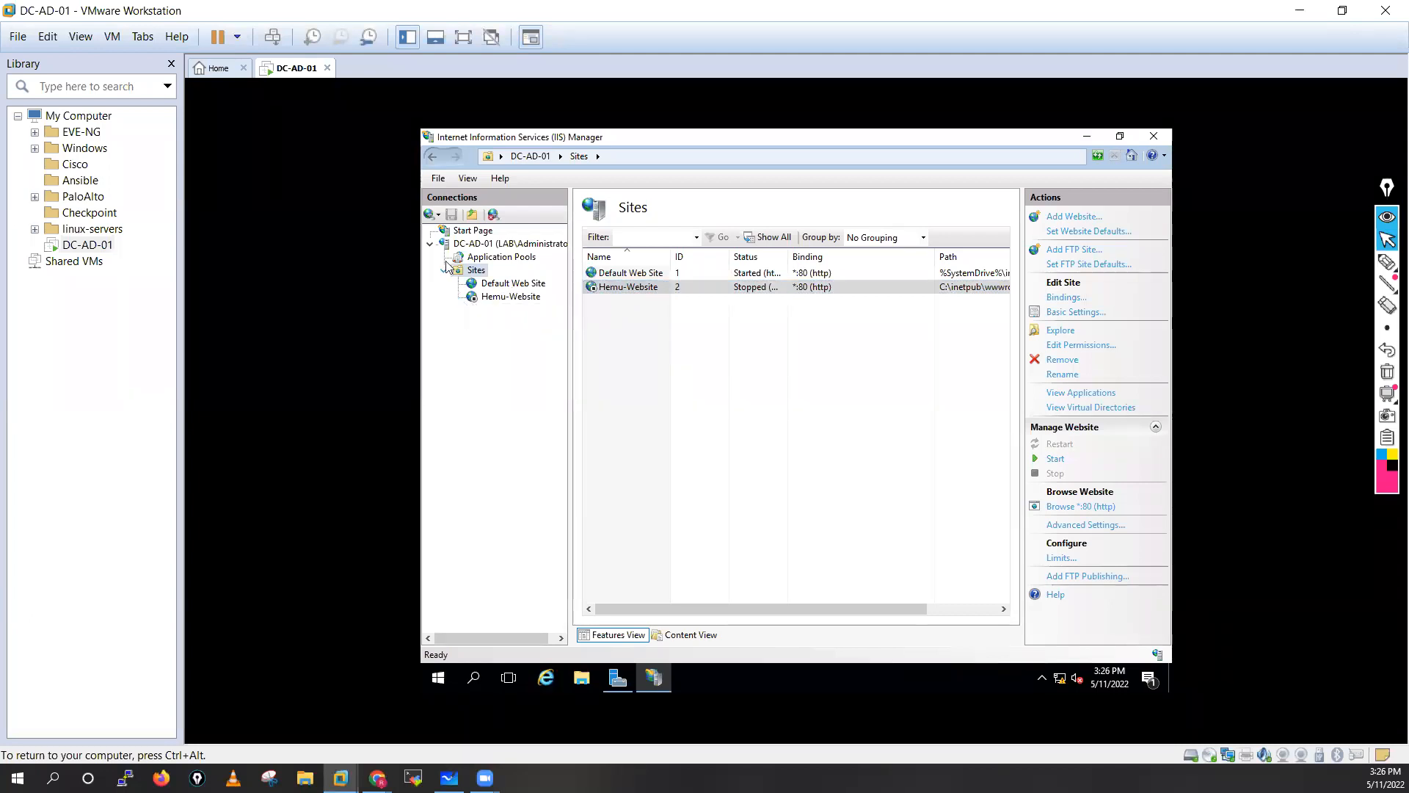
right_click(484, 276)
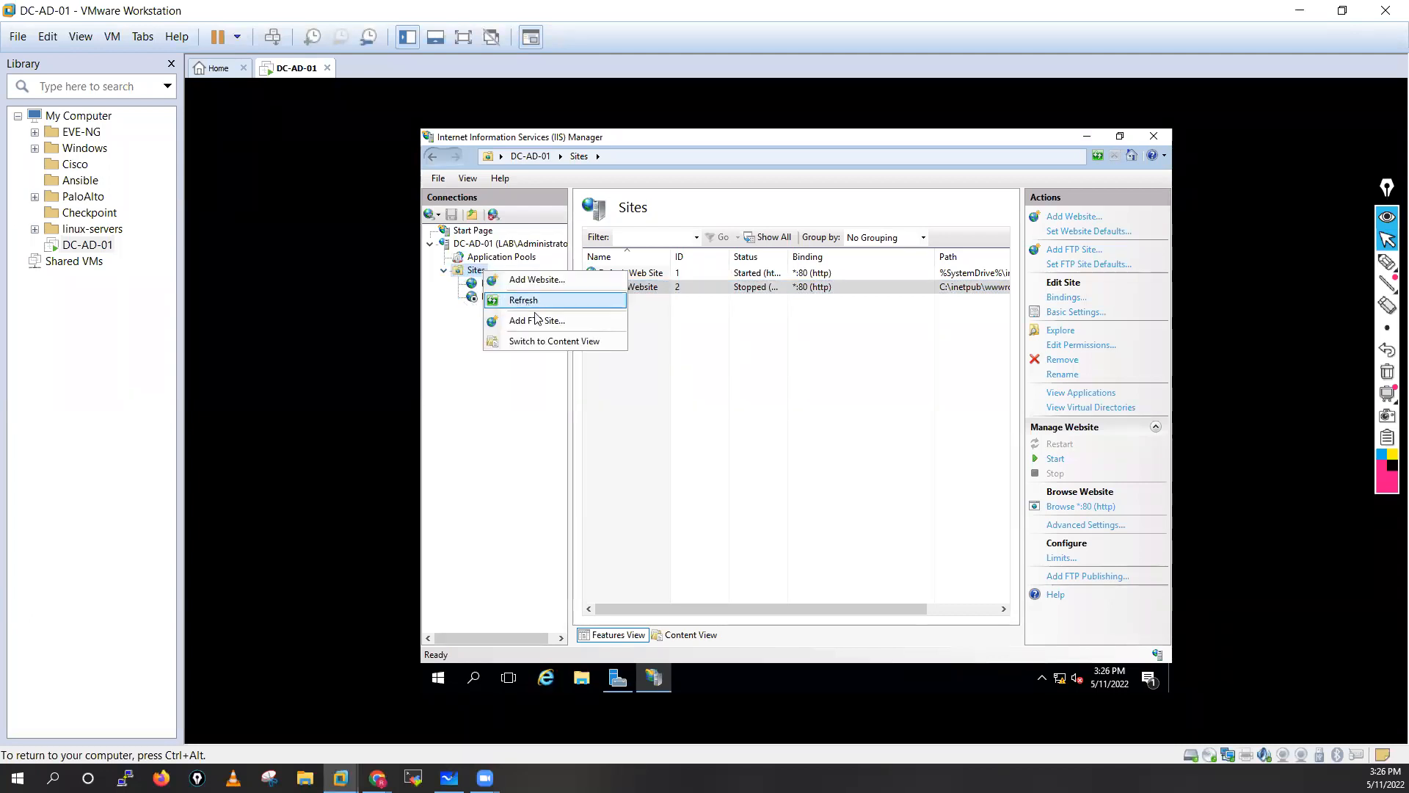
left_click(535, 410)
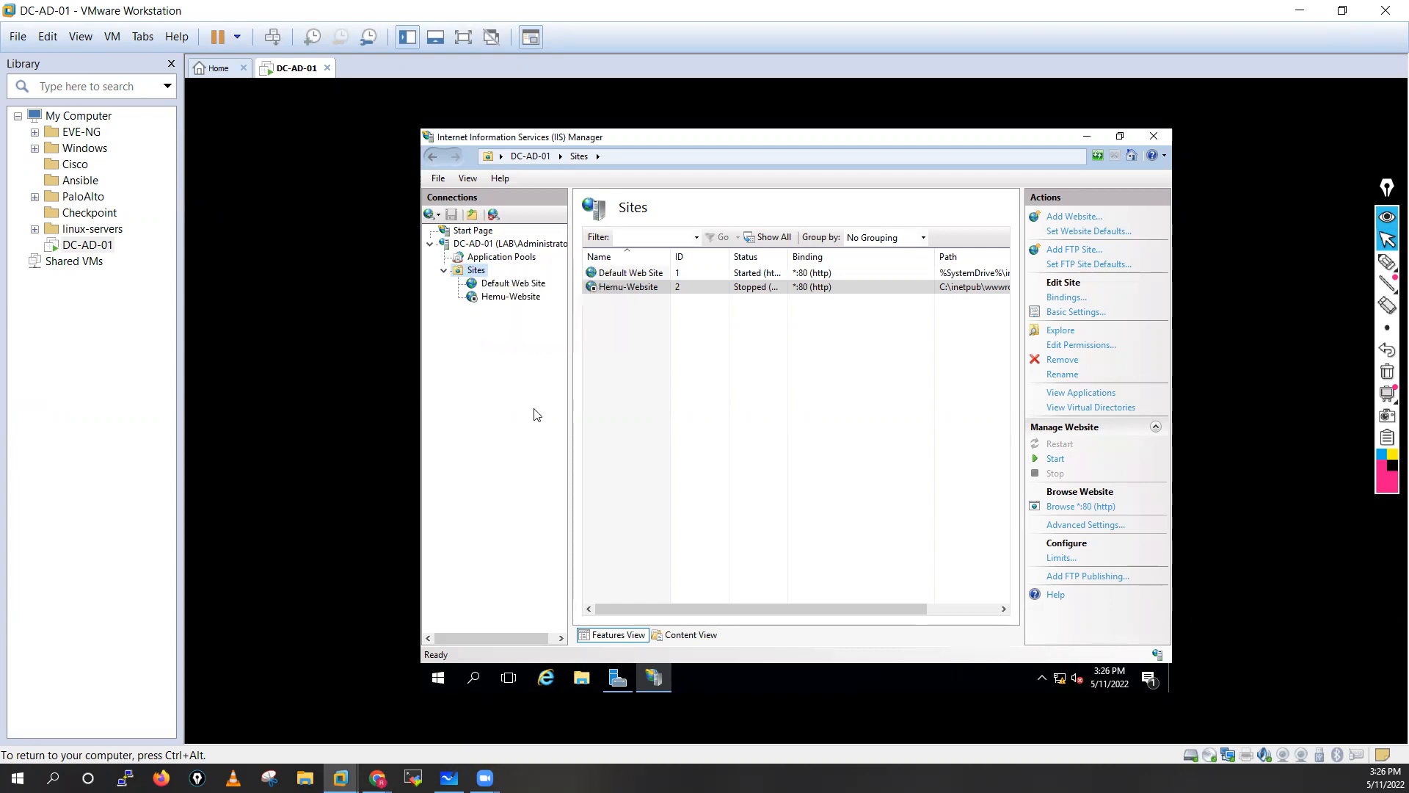
left_click(513, 283)
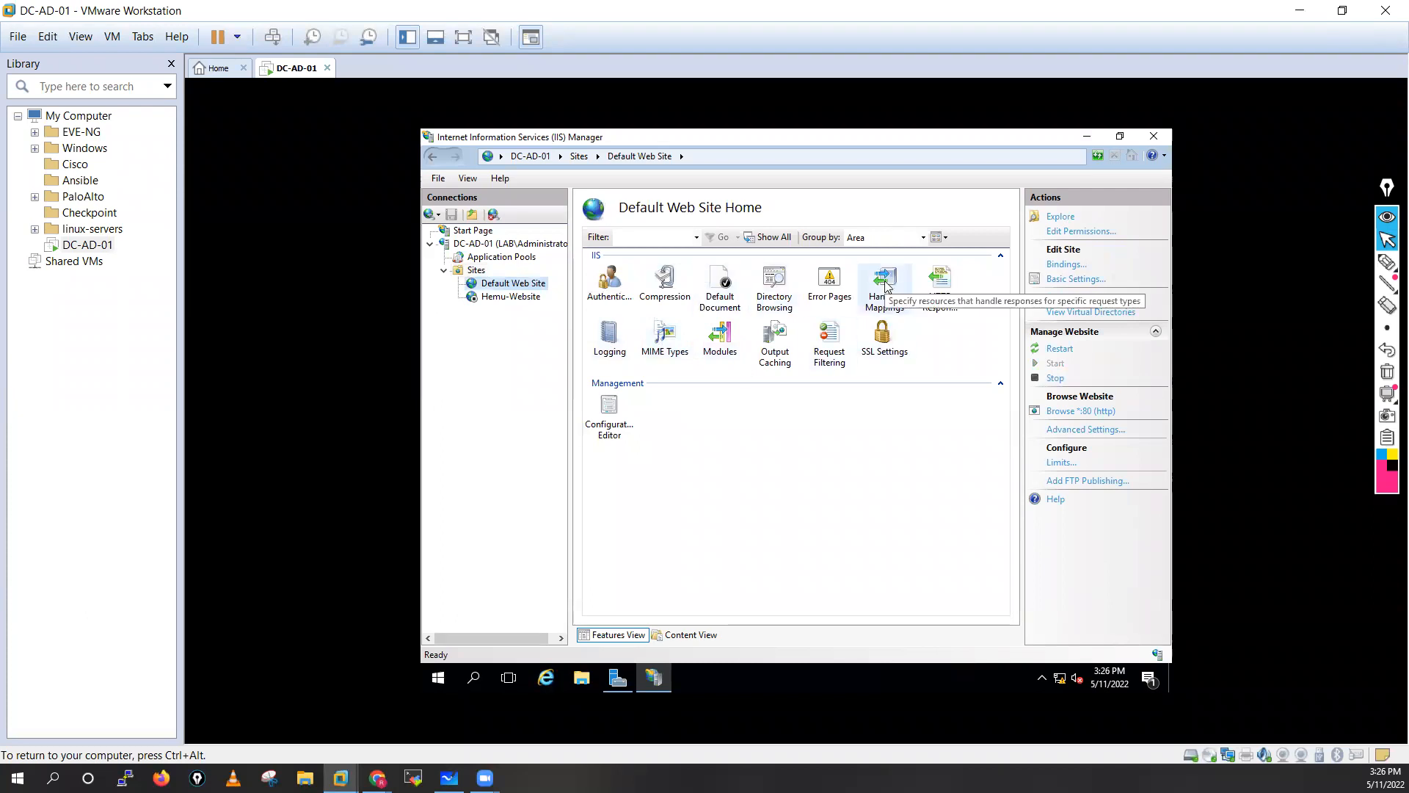
Change Hemu-Website's http binding to port 8080 with host name hemu.lab.local.
left_click(513, 297)
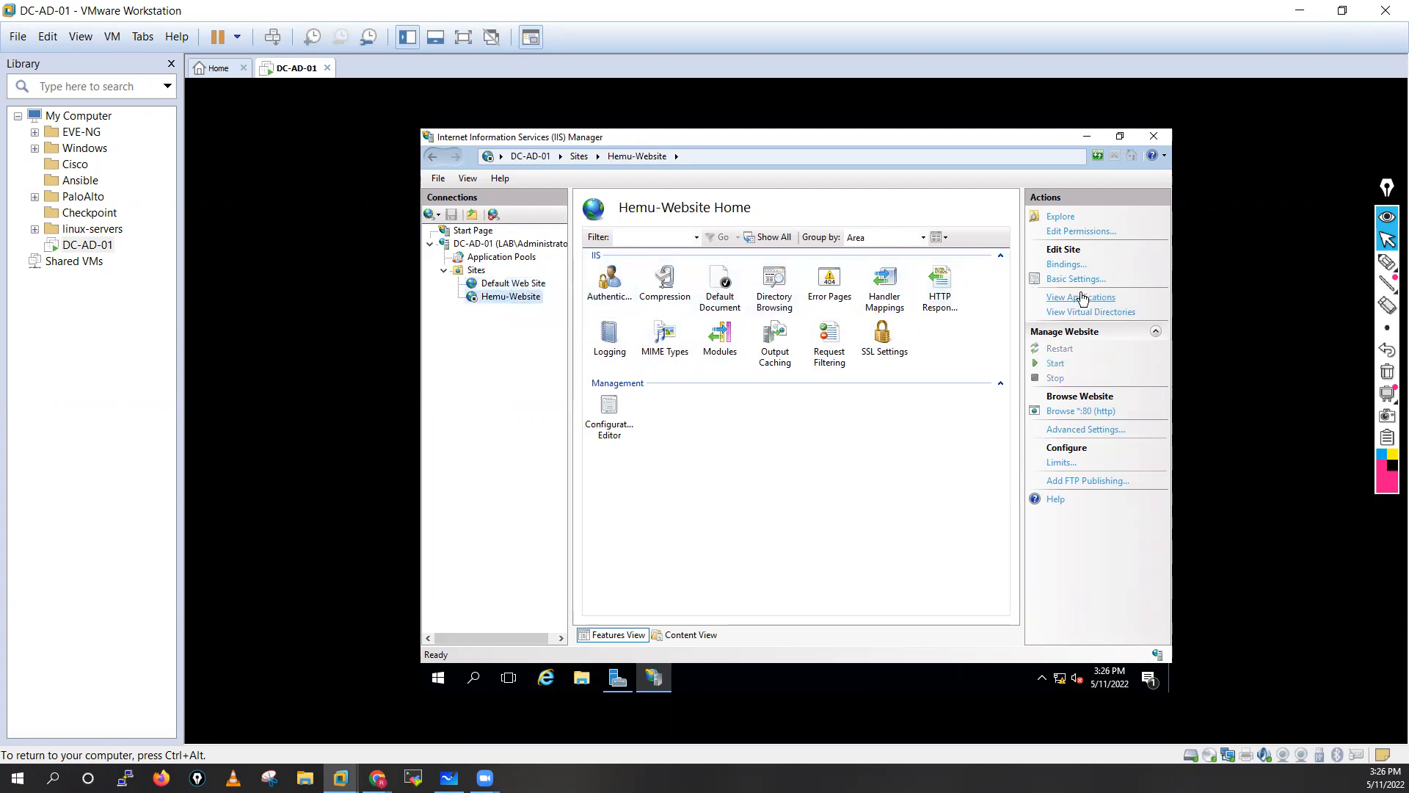
left_click(1064, 266)
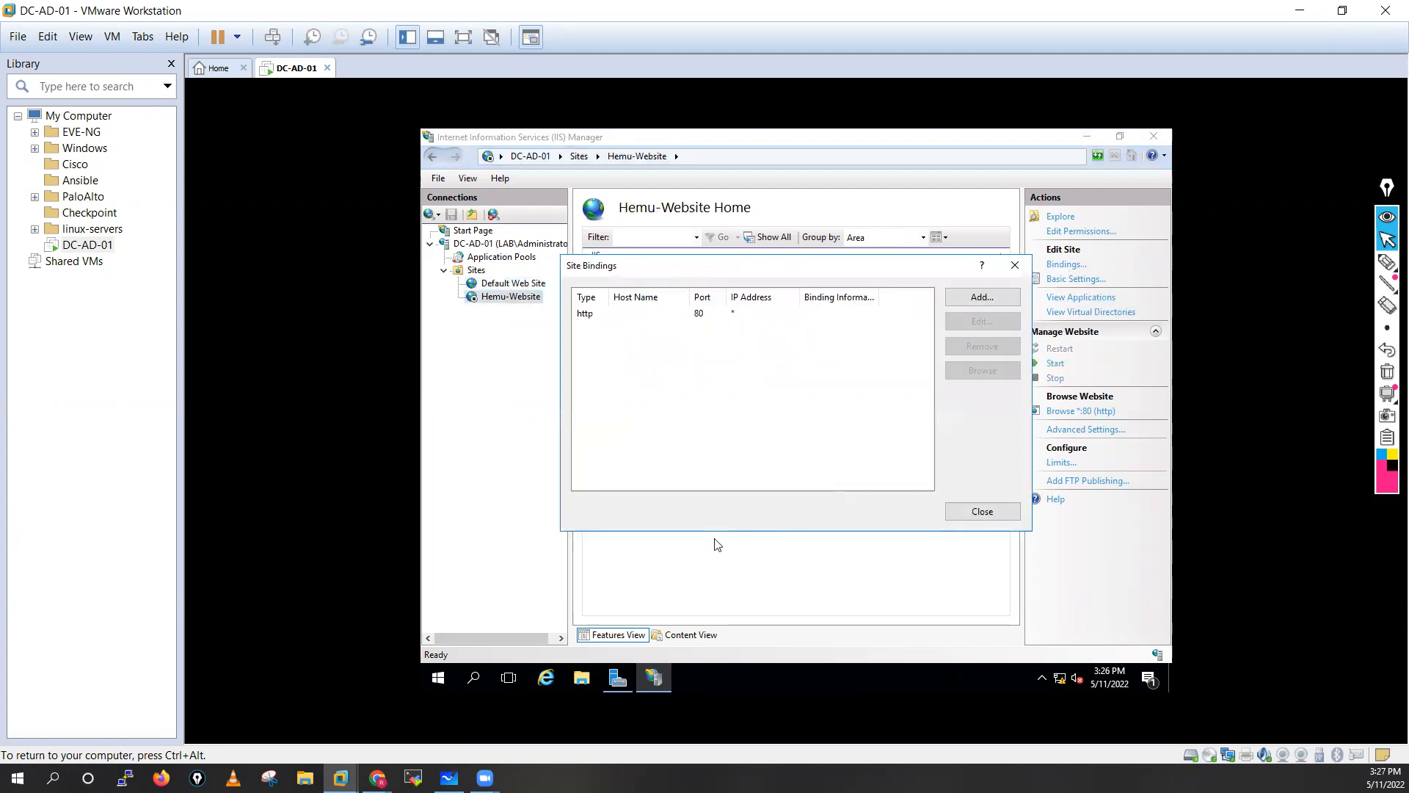
left_click(704, 314)
left_click(998, 323)
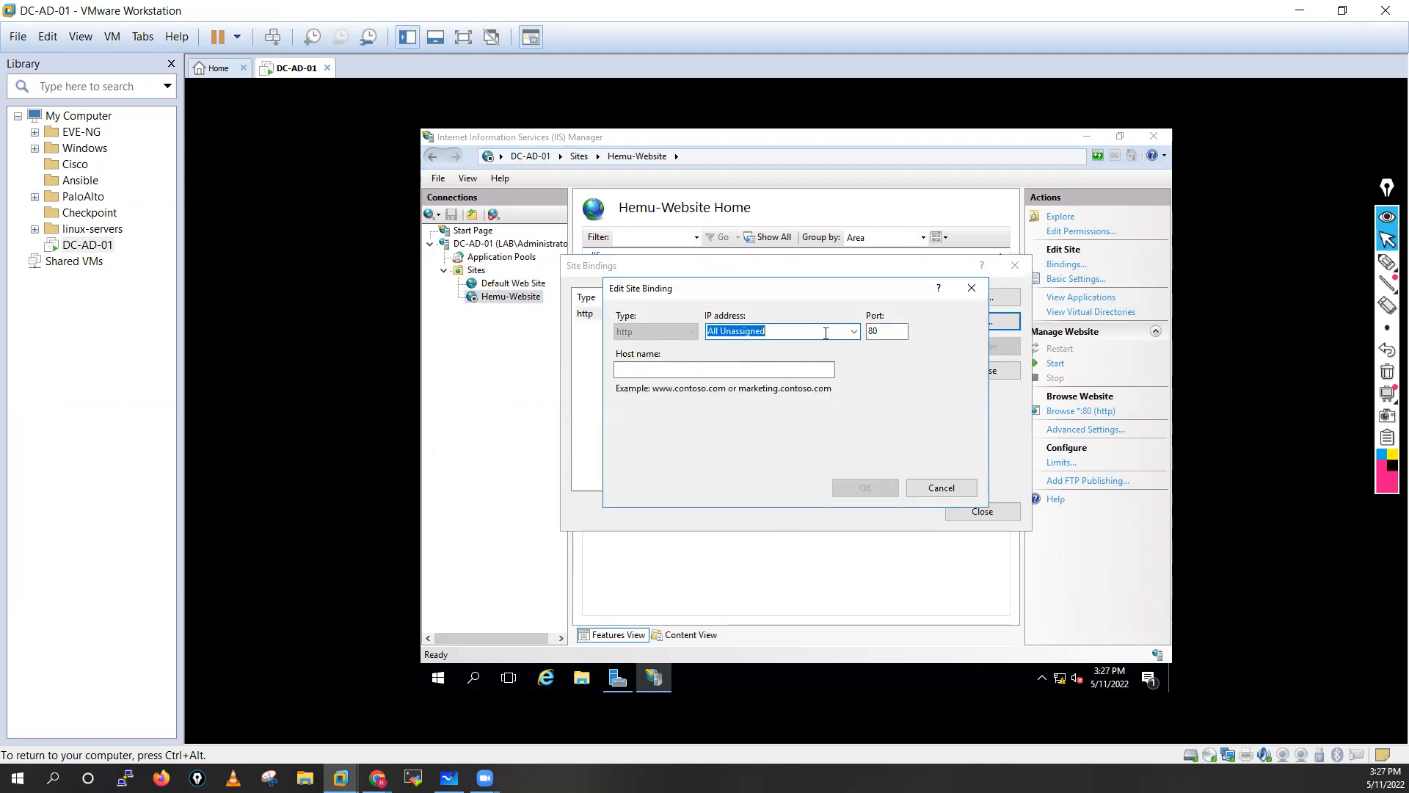
left_click(884, 330)
type("80")
left_click(659, 369)
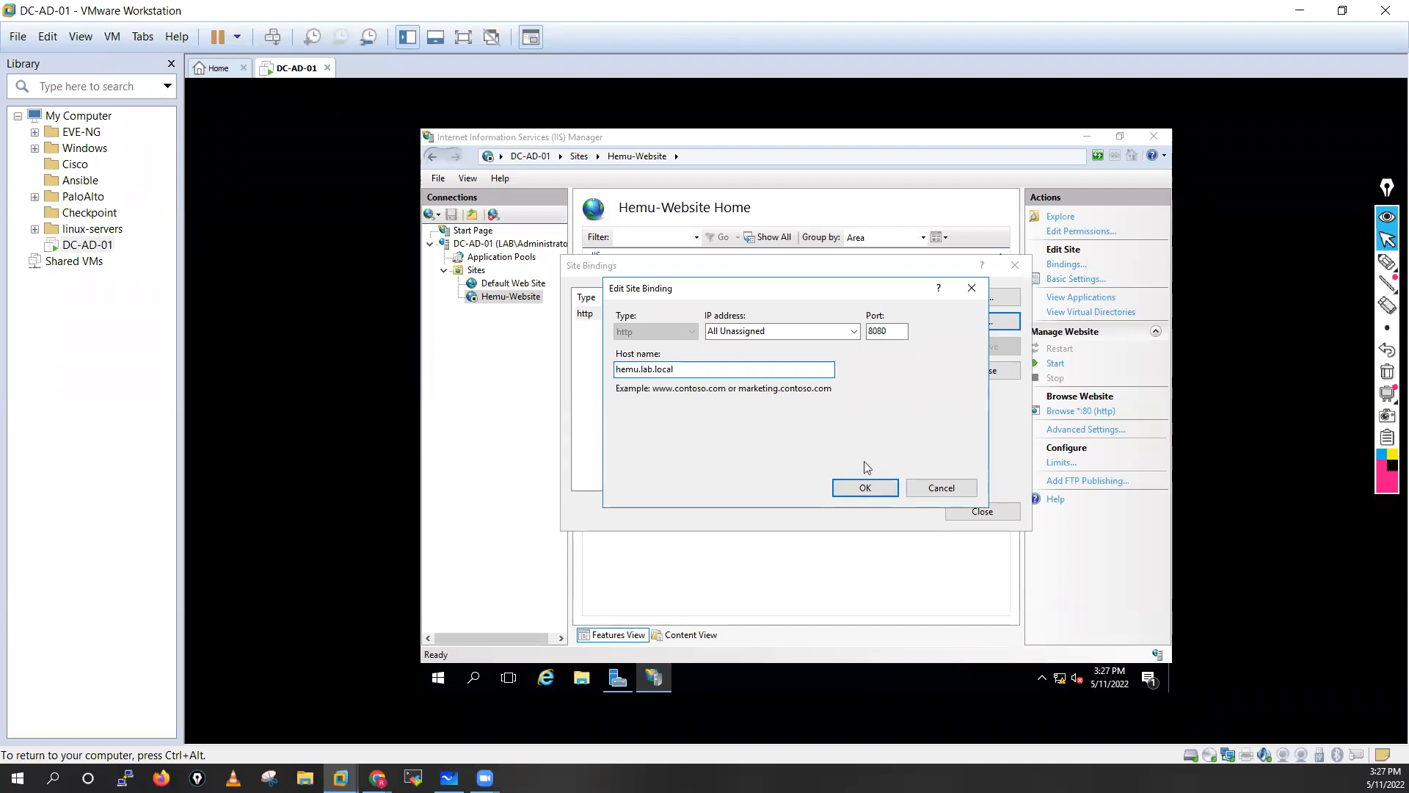
left_click(865, 491)
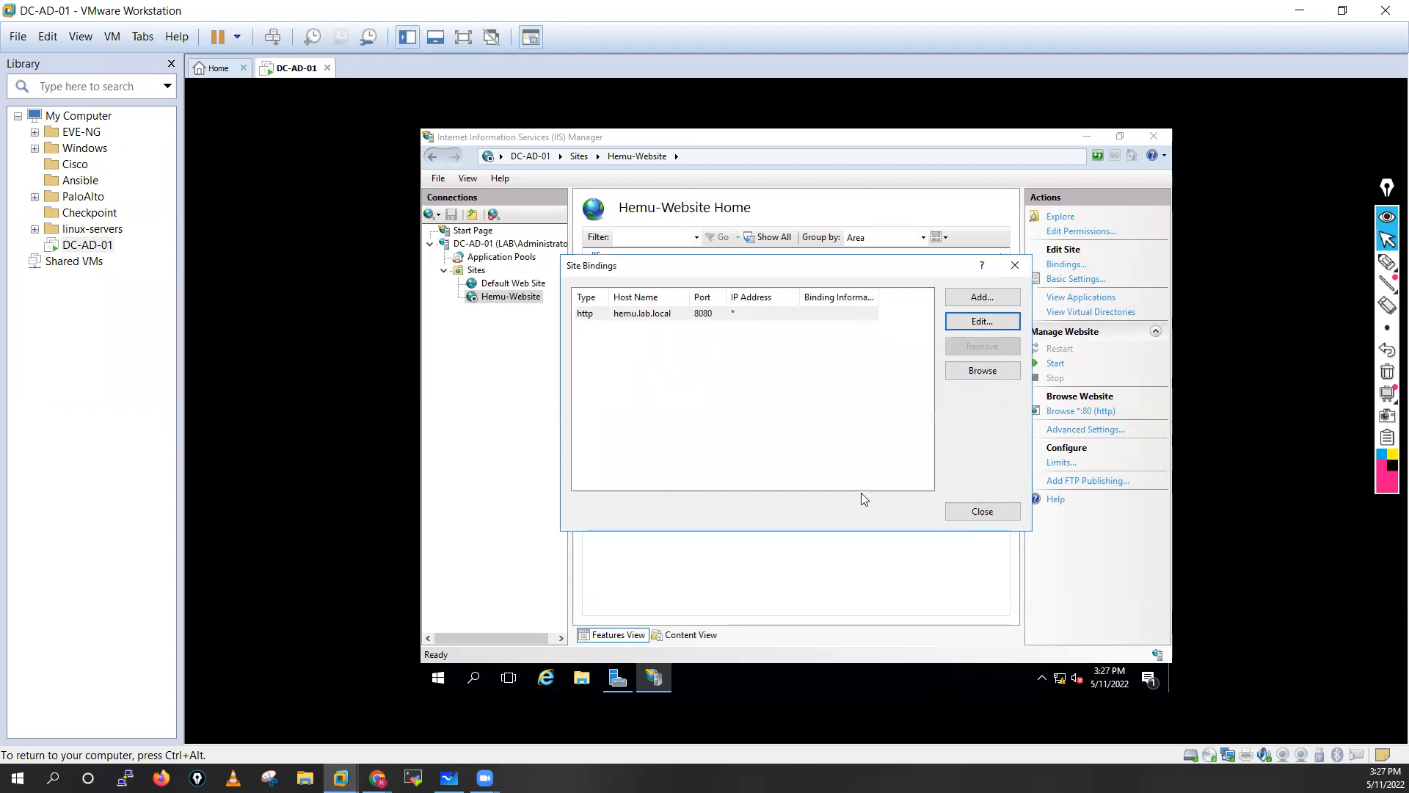
left_click(989, 513)
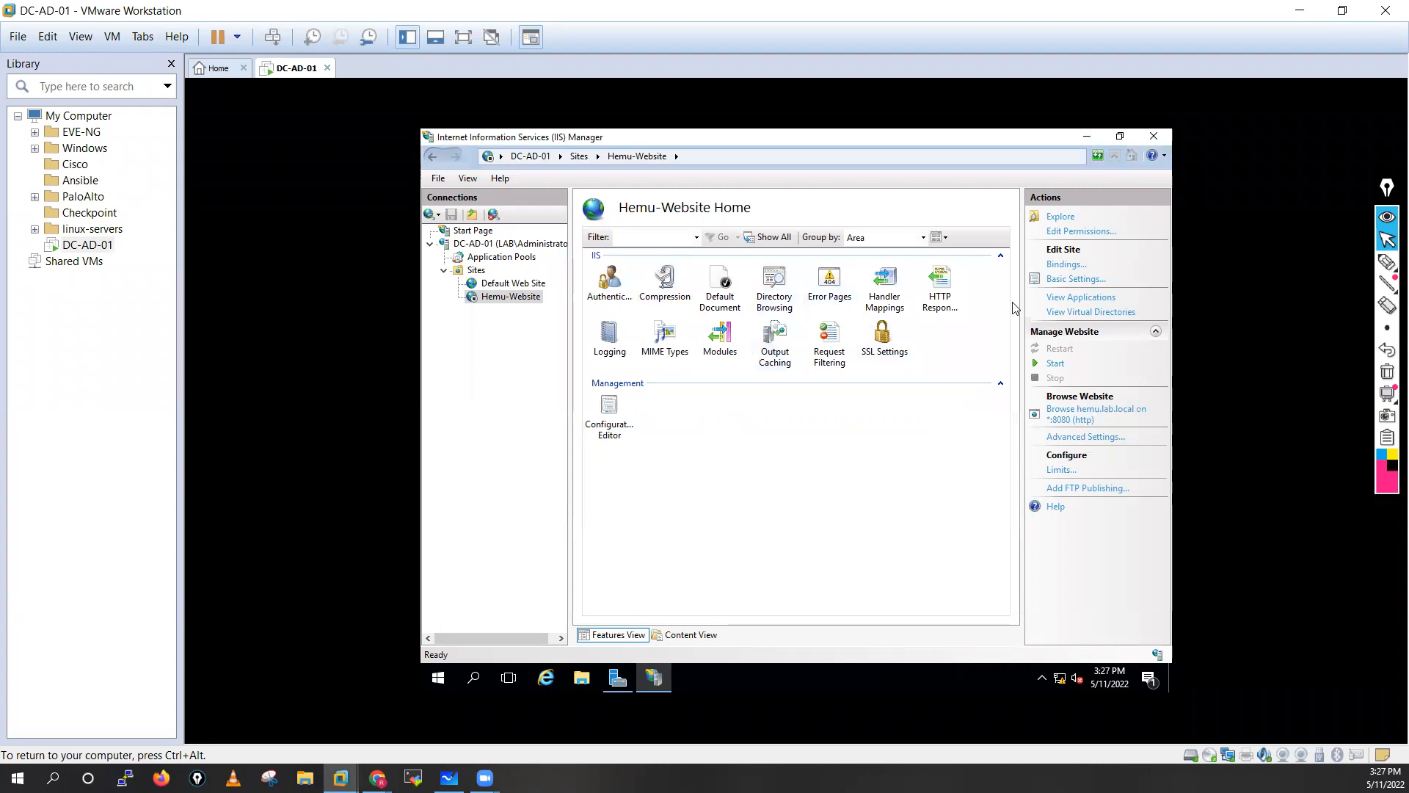
Return to the Sites list under DC-AD-01 and launch the Add FTP Site wizard.
left_click(610, 413)
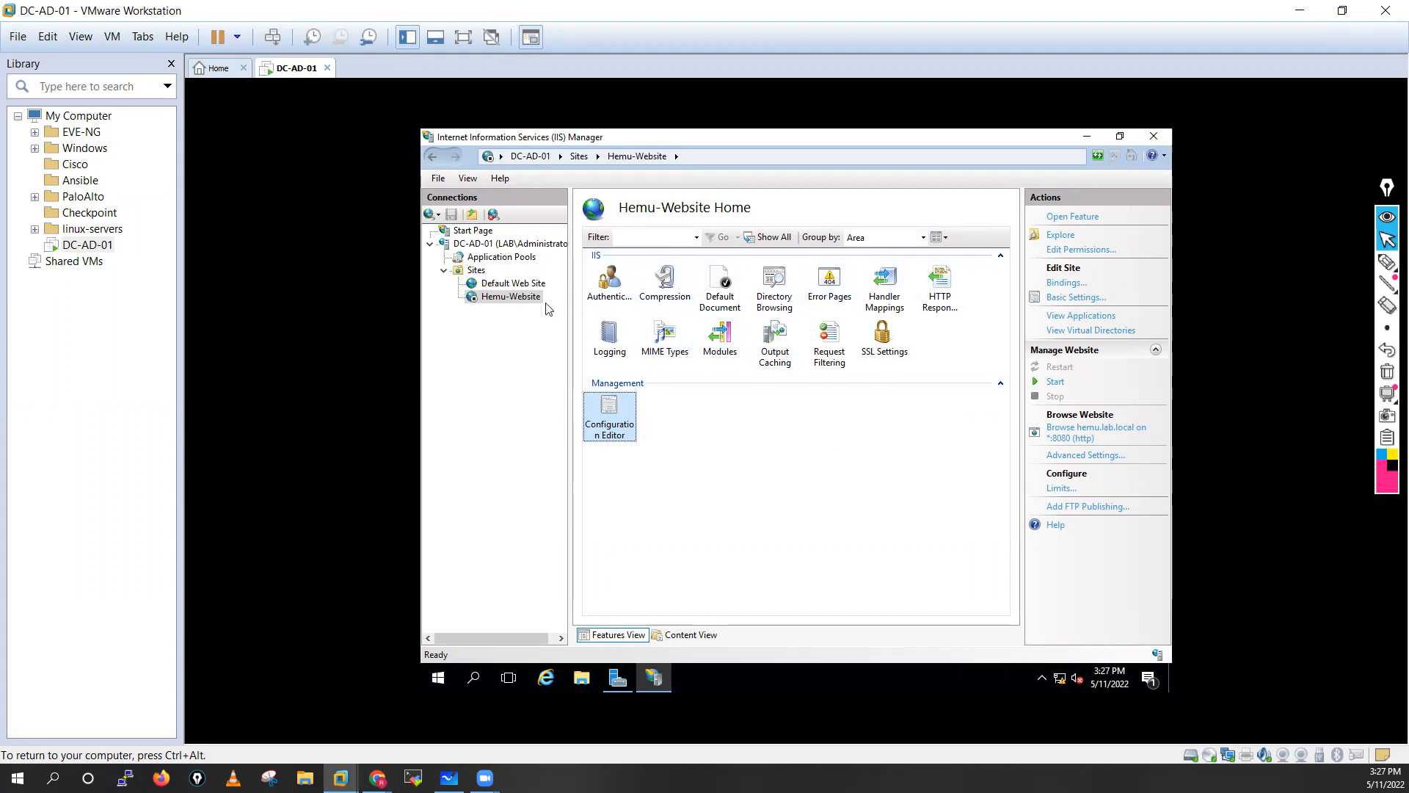
left_click(513, 286)
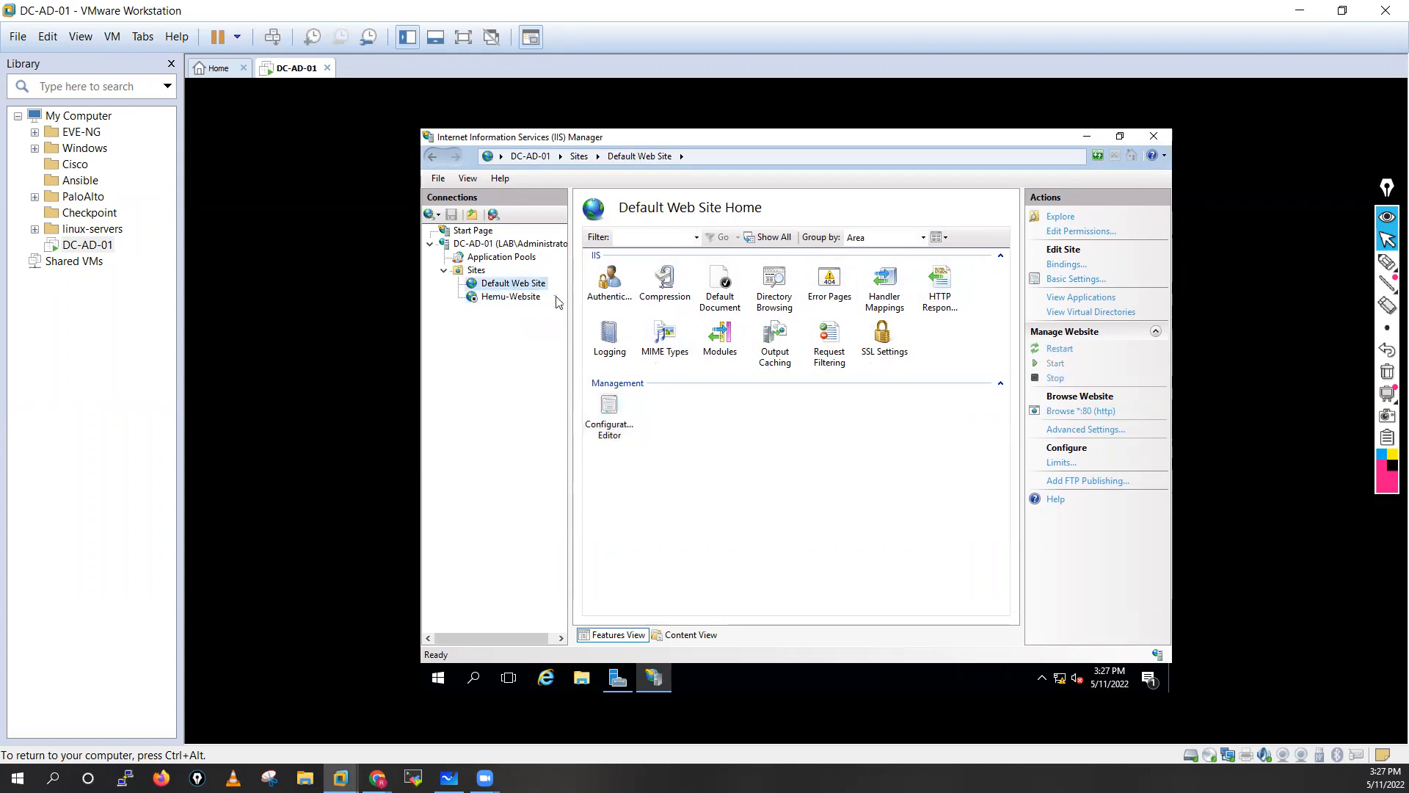
left_click(433, 245)
right_click(478, 246)
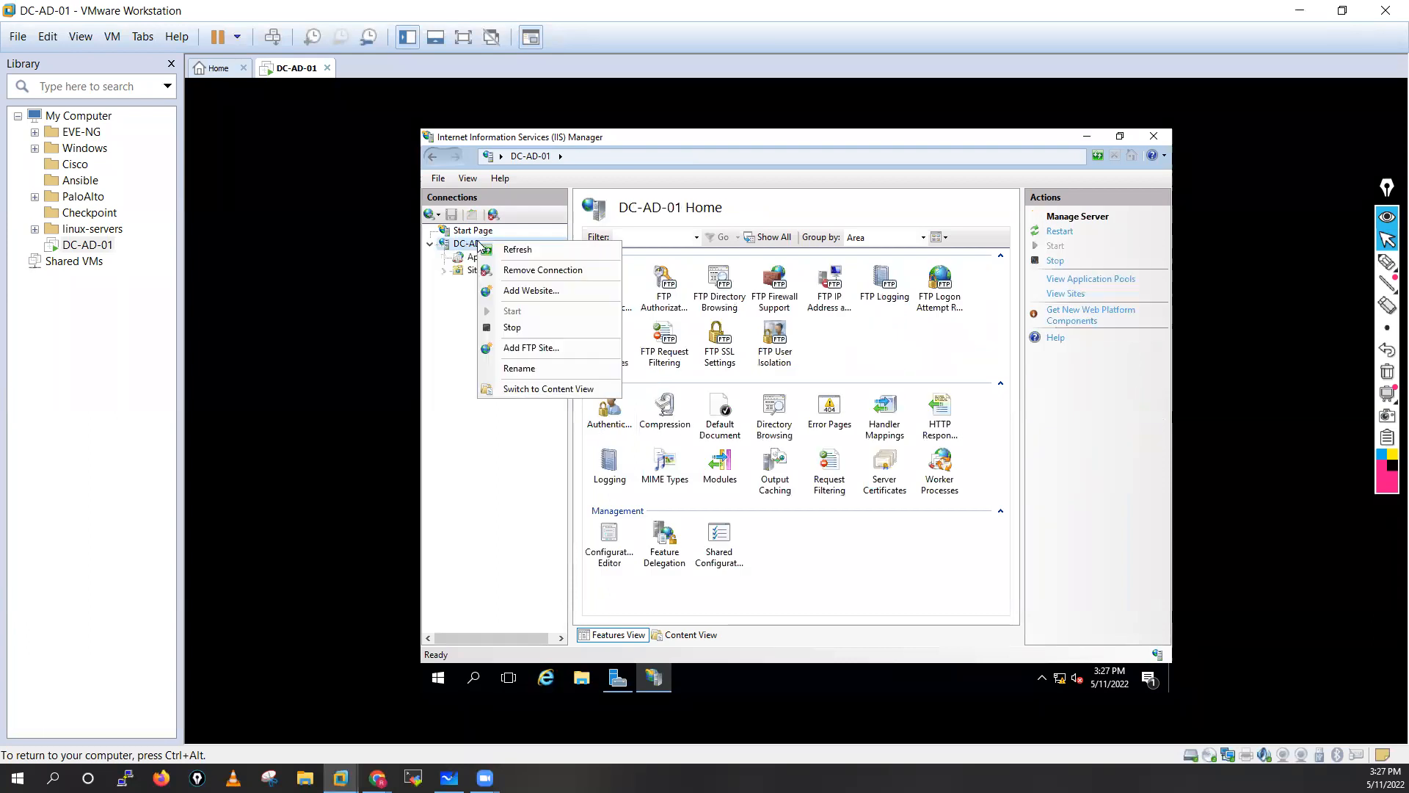
left_click(464, 297)
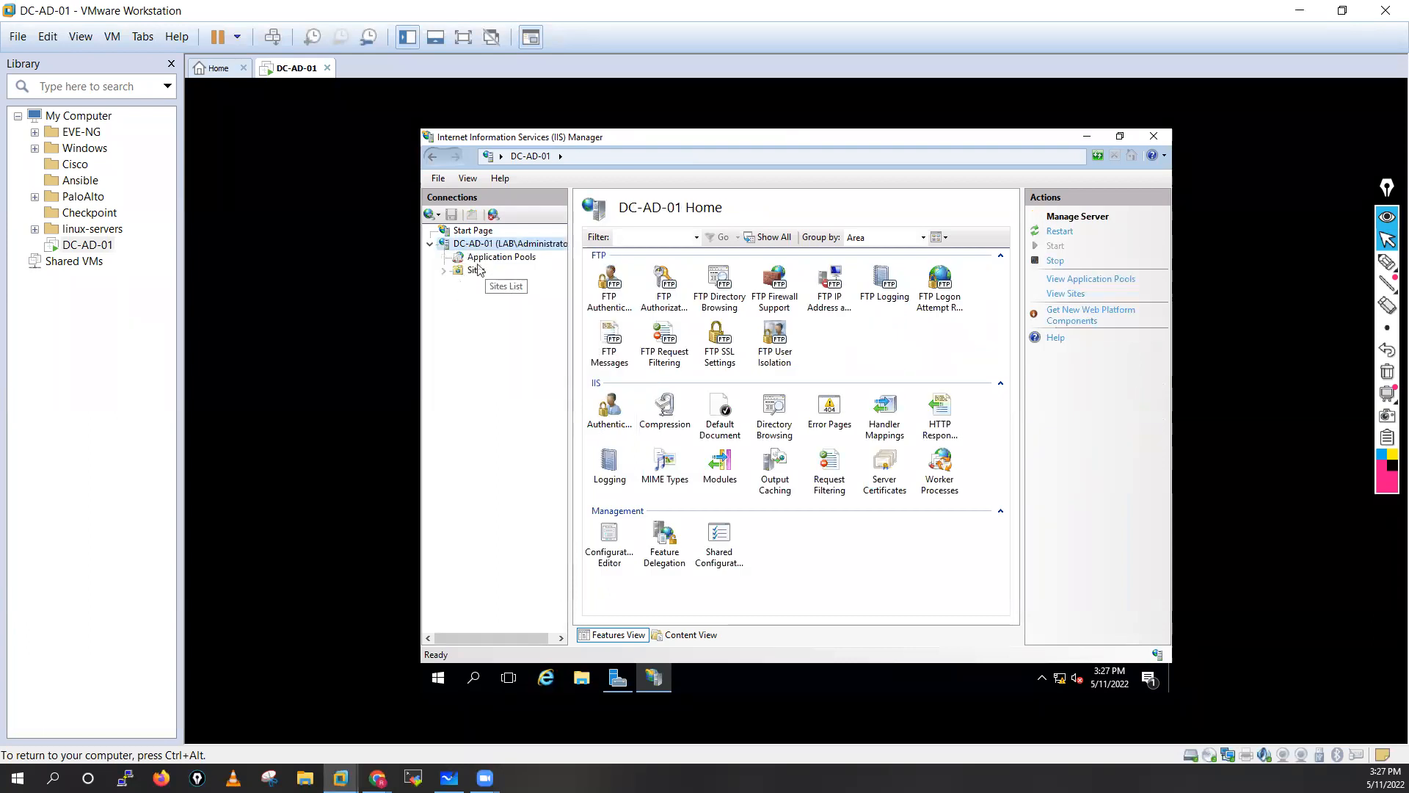
left_click(477, 271)
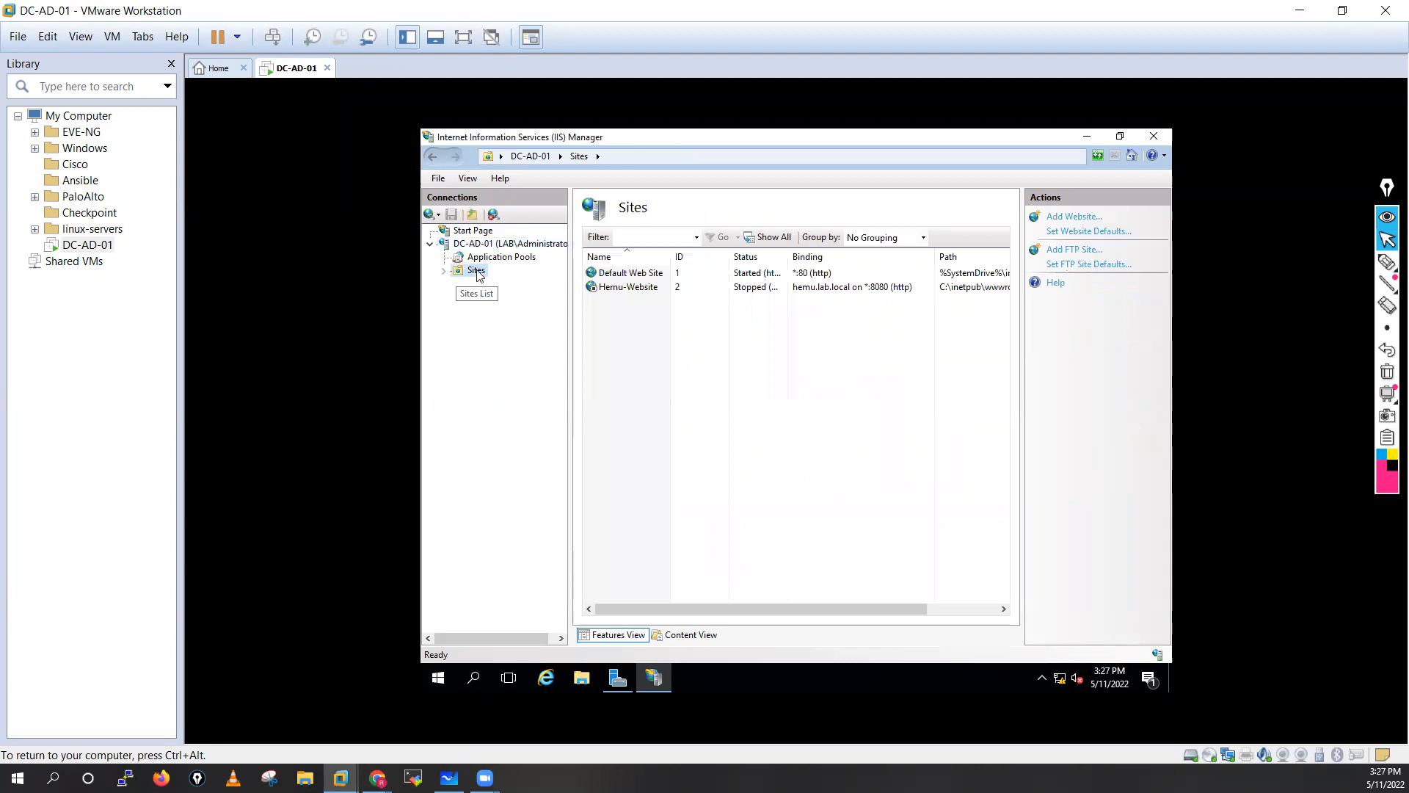
right_click(477, 272)
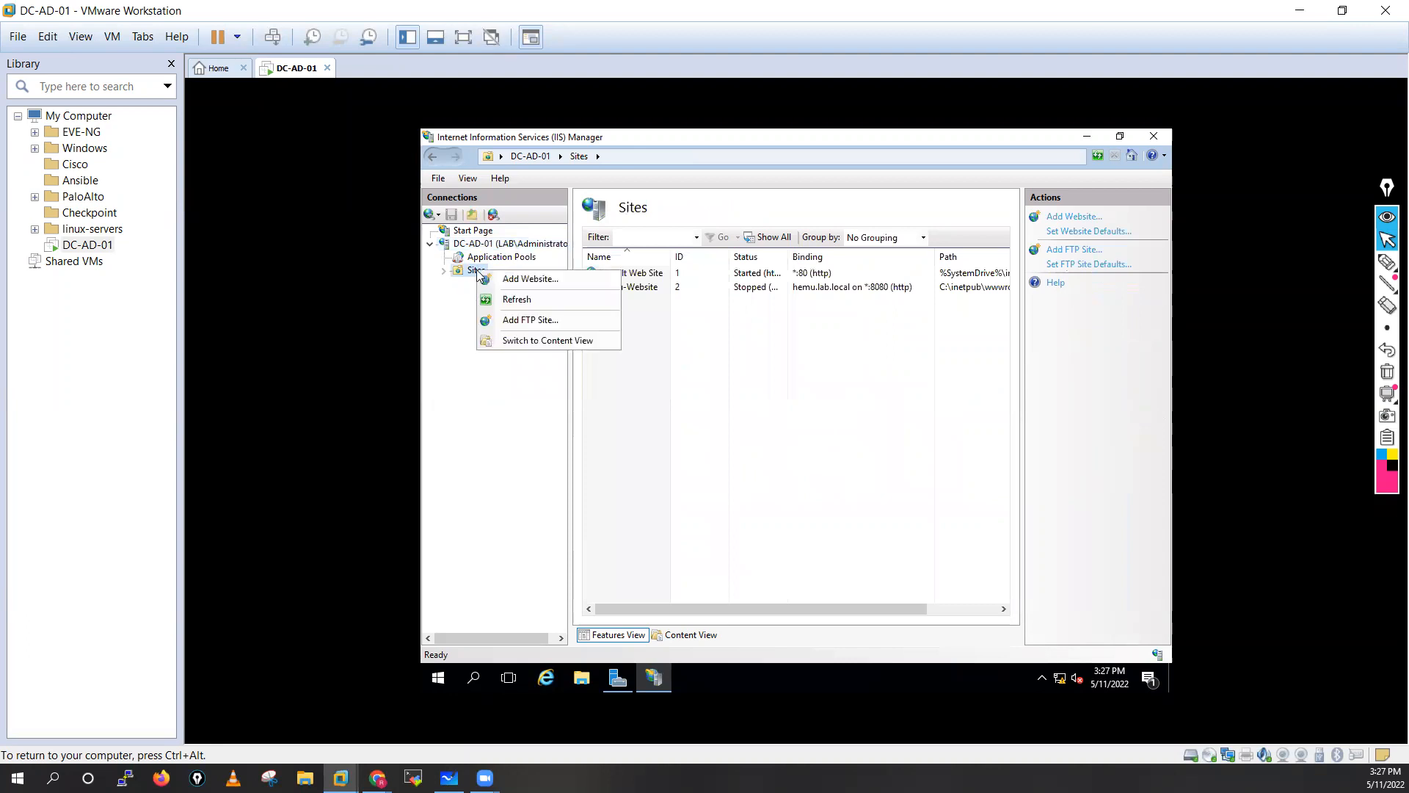
left_click(541, 321)
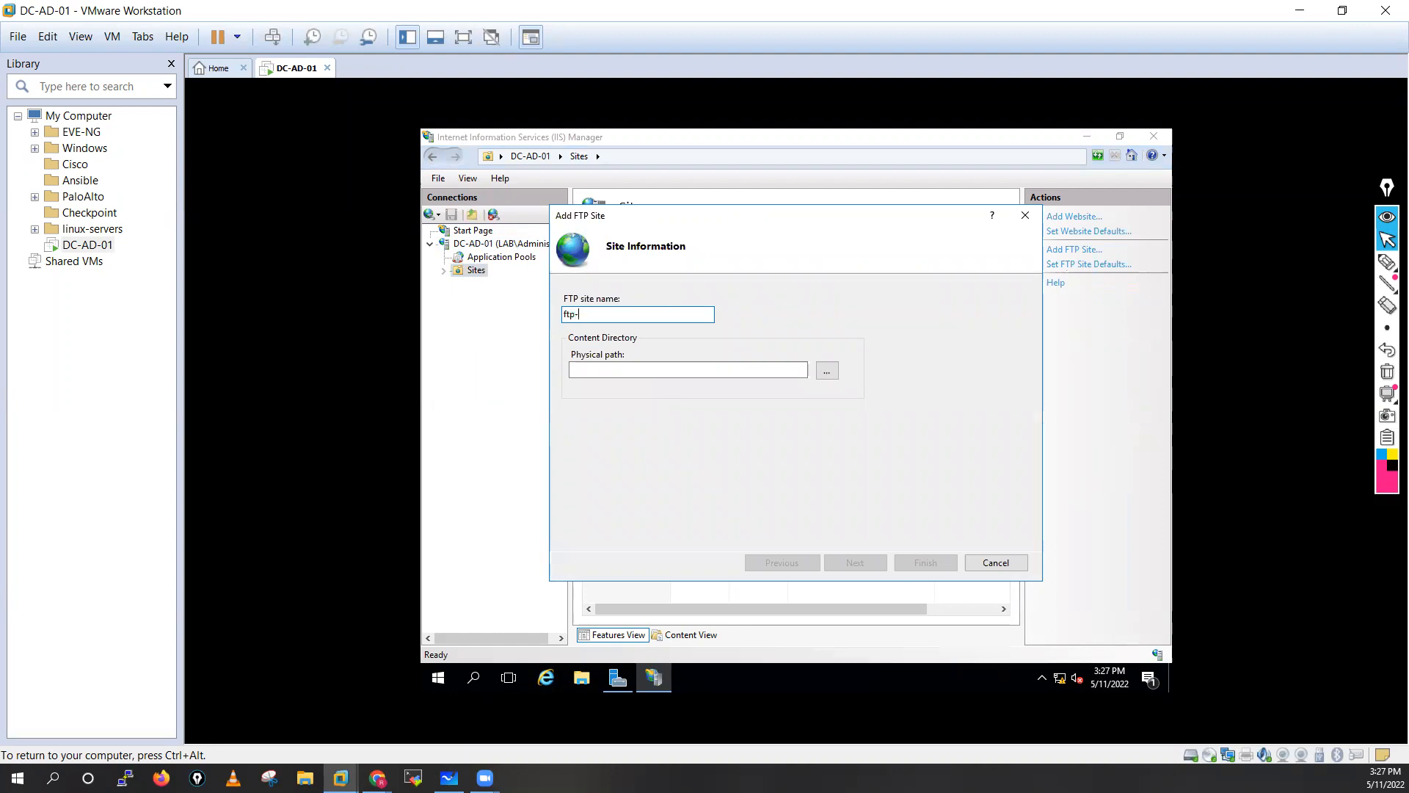
Set the FTP site's physical path to a new Desktop folder named ftp-server and continue.
left_click(627, 372)
left_click(824, 375)
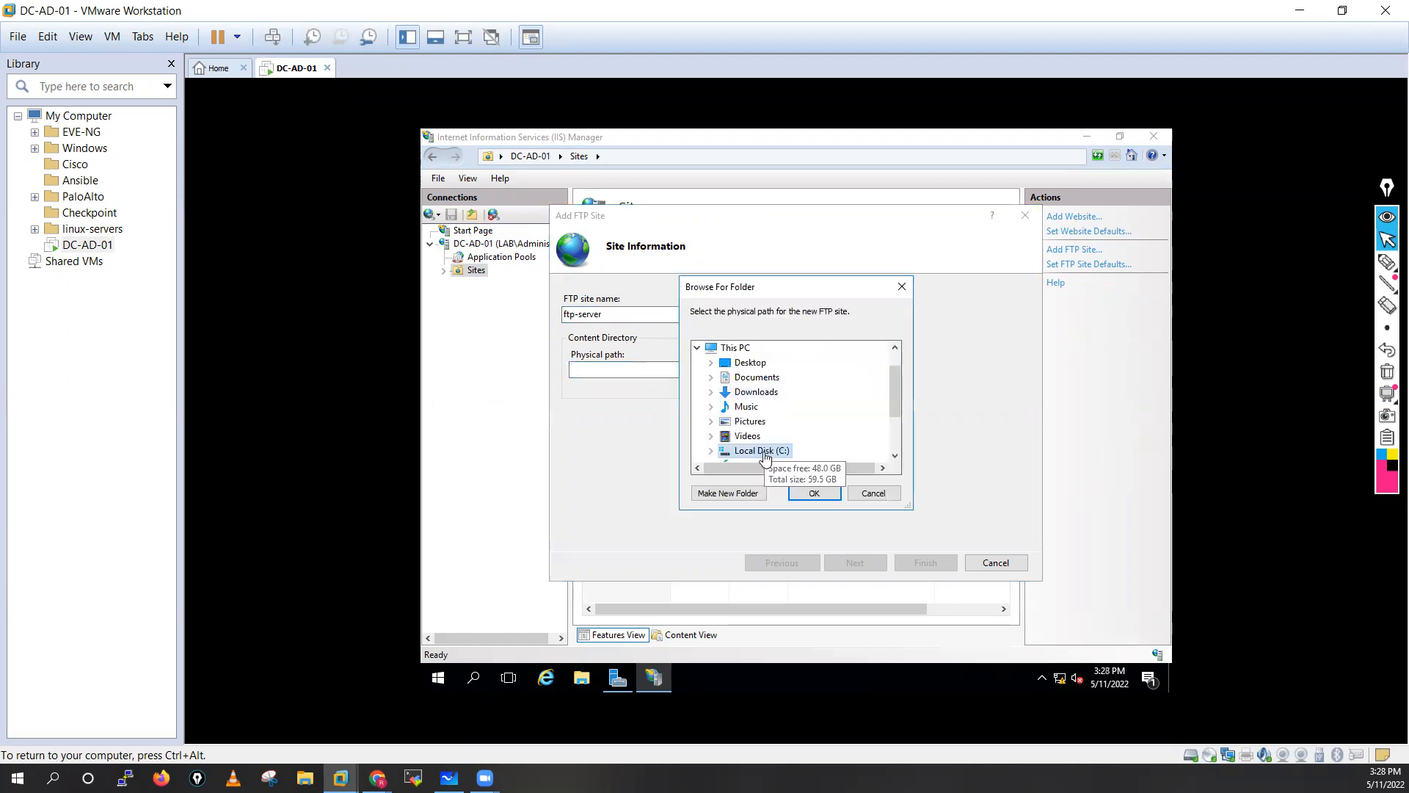
left_click(749, 364)
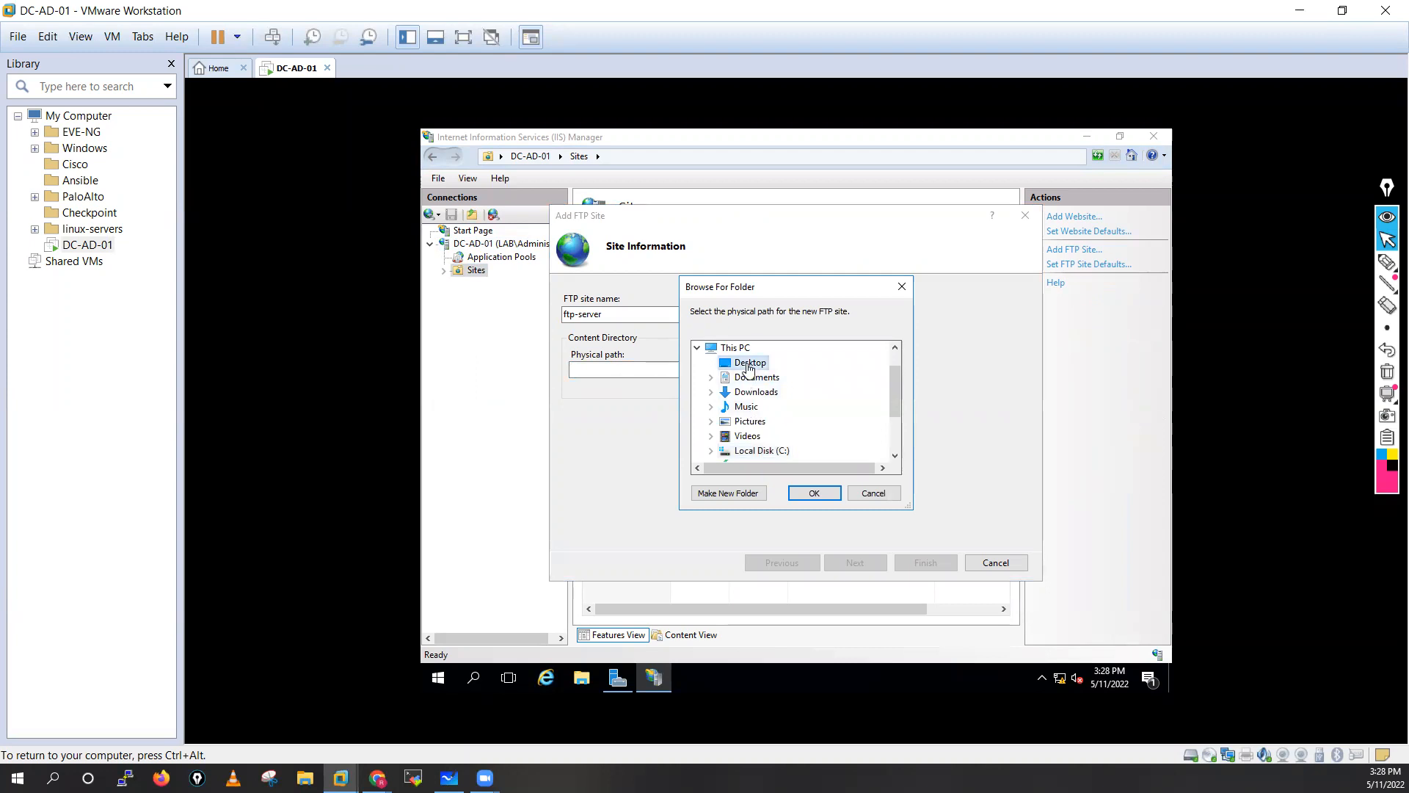
left_click(729, 494)
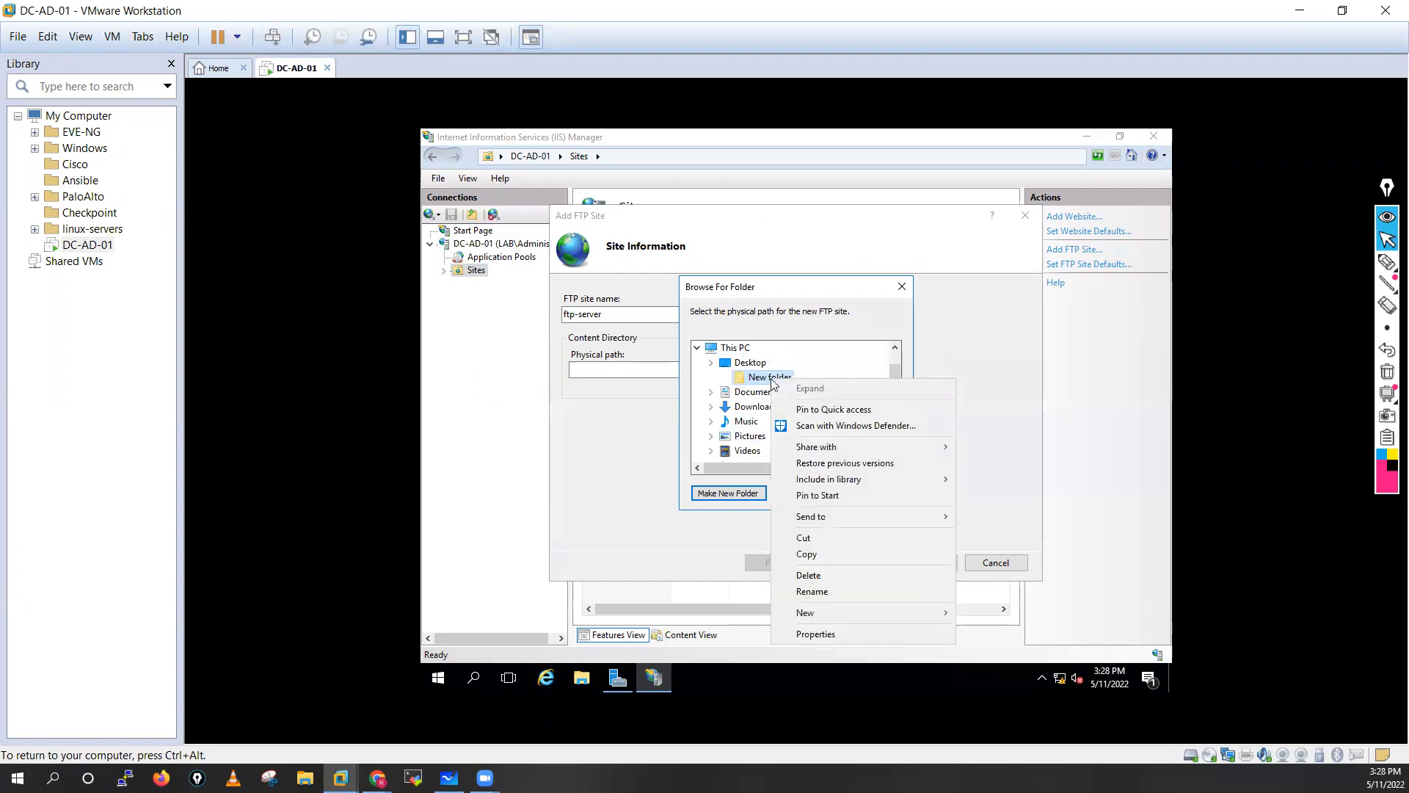
left_click(811, 592)
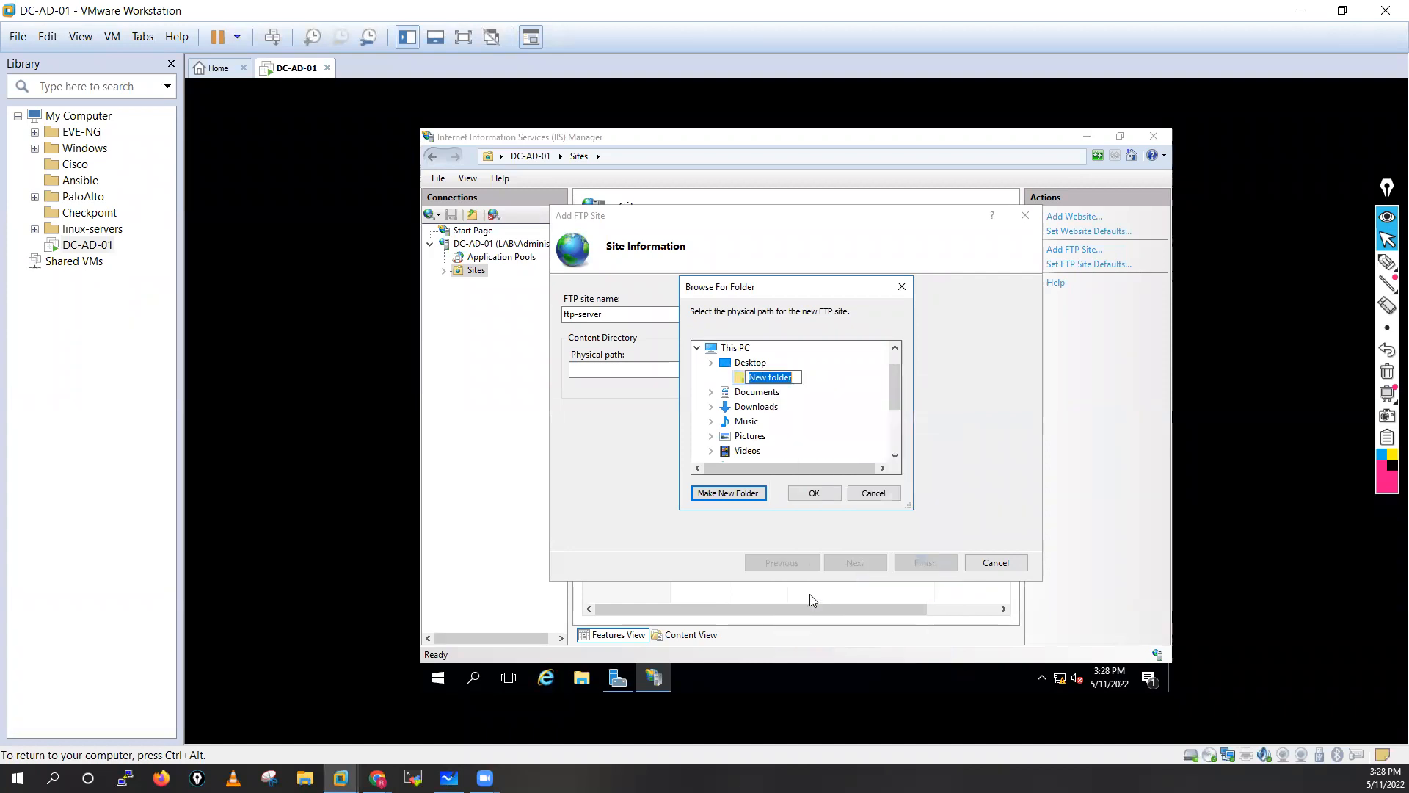
type("ftp-share")
key("BackSpace")
key("BackSpace")
key("BackSpace")
key("BackSpace")
key("BackSpace")
type("server")
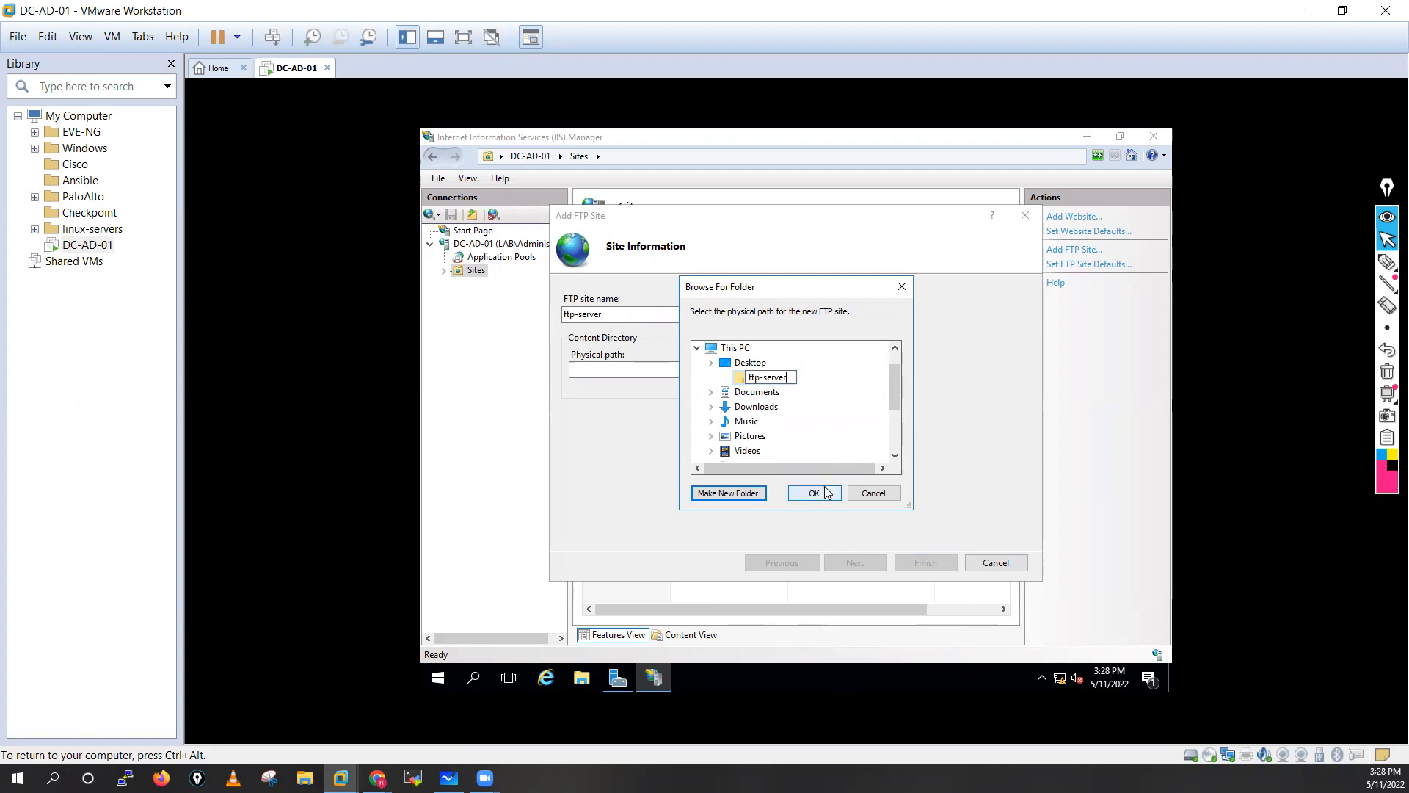
left_click(828, 492)
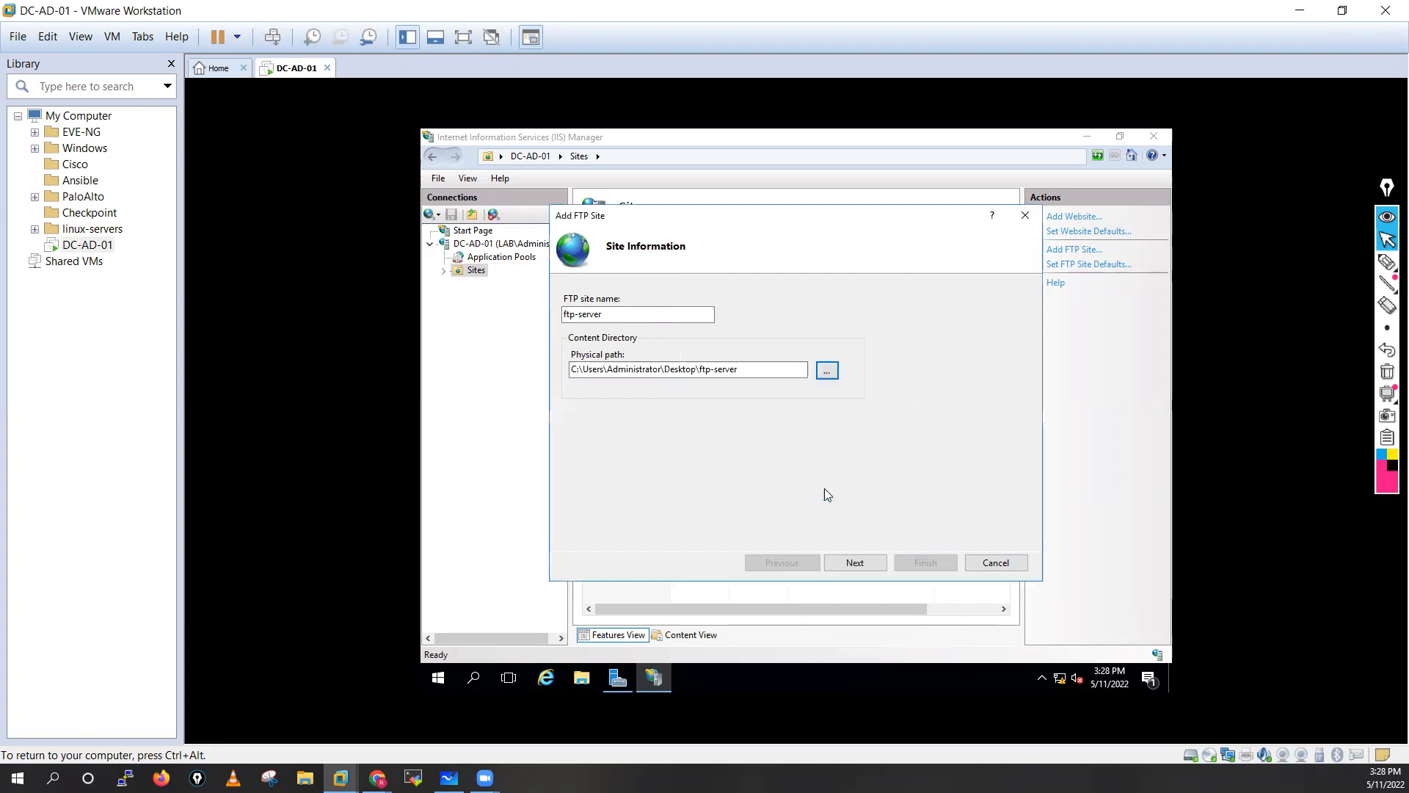
left_click(867, 566)
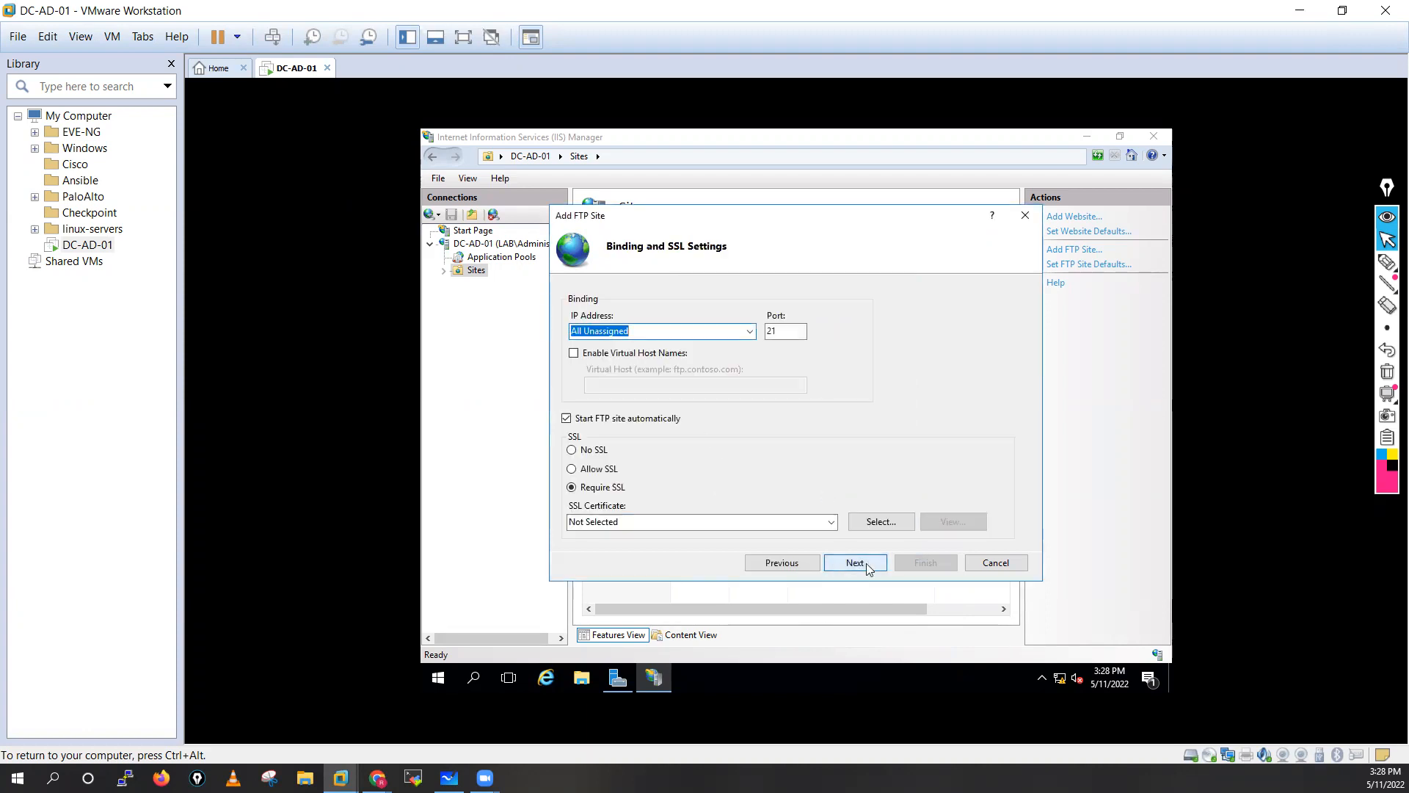
Choose No SSL, enable Basic authentication, give all users Read and Write, and finish the ftp-server site.
left_click(571, 450)
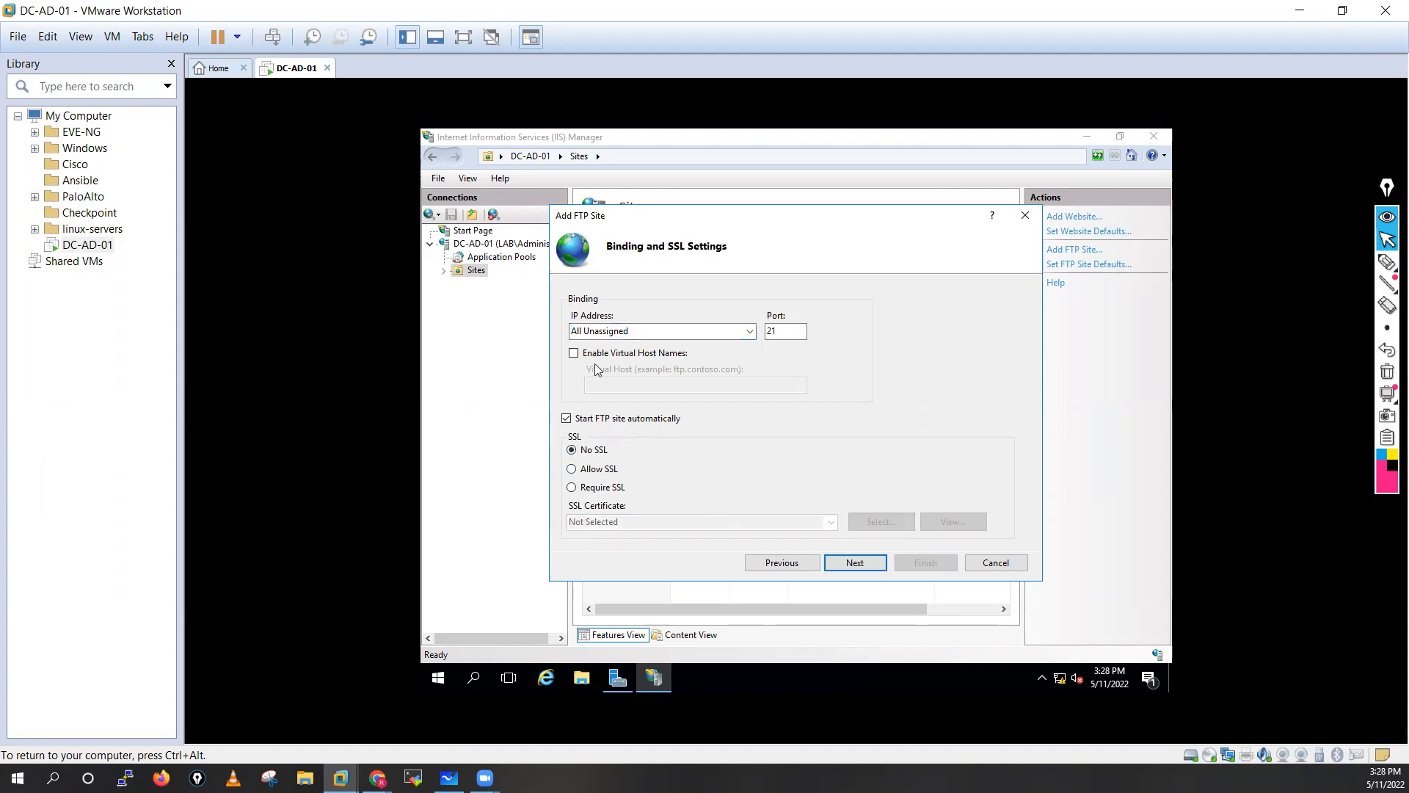
left_click(862, 567)
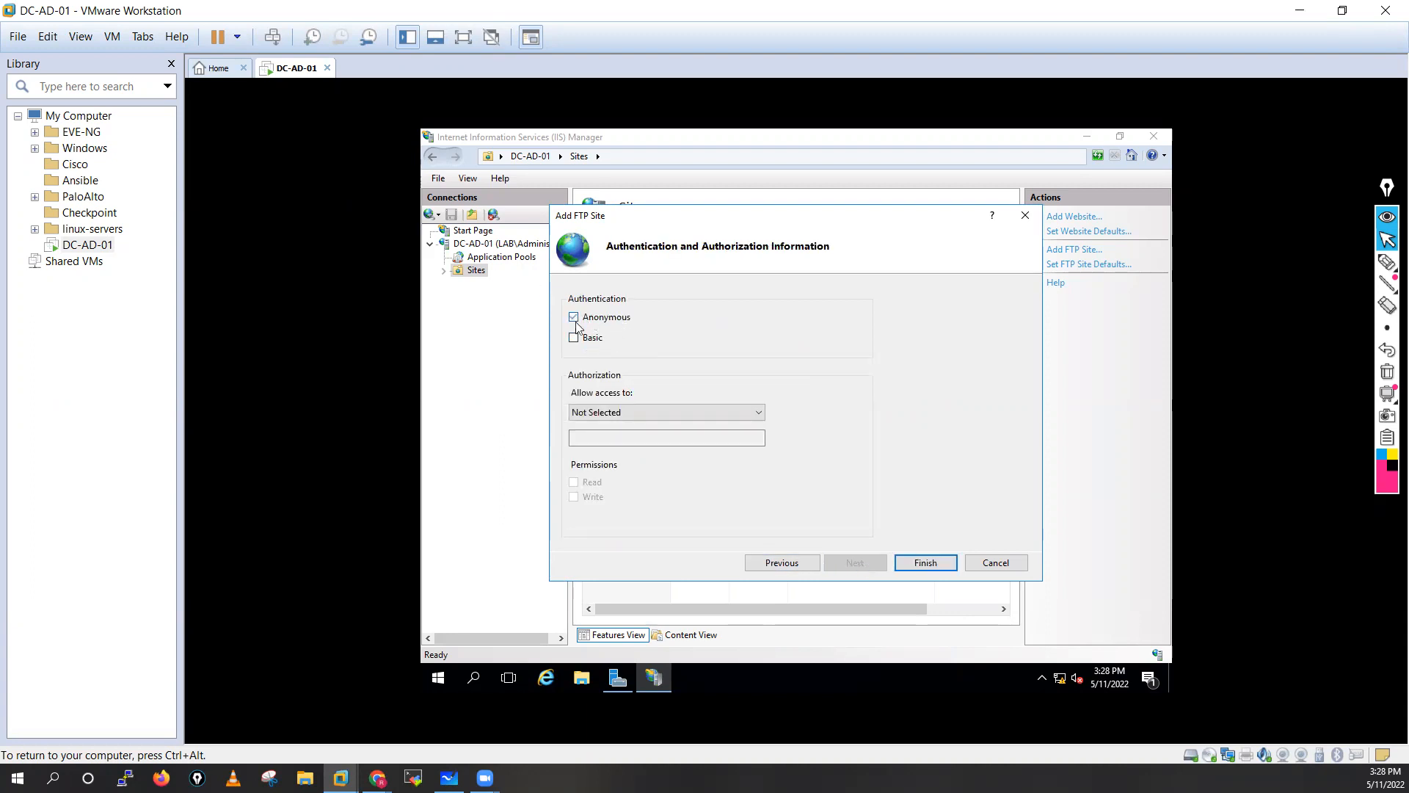
left_click(659, 415)
left_click(598, 436)
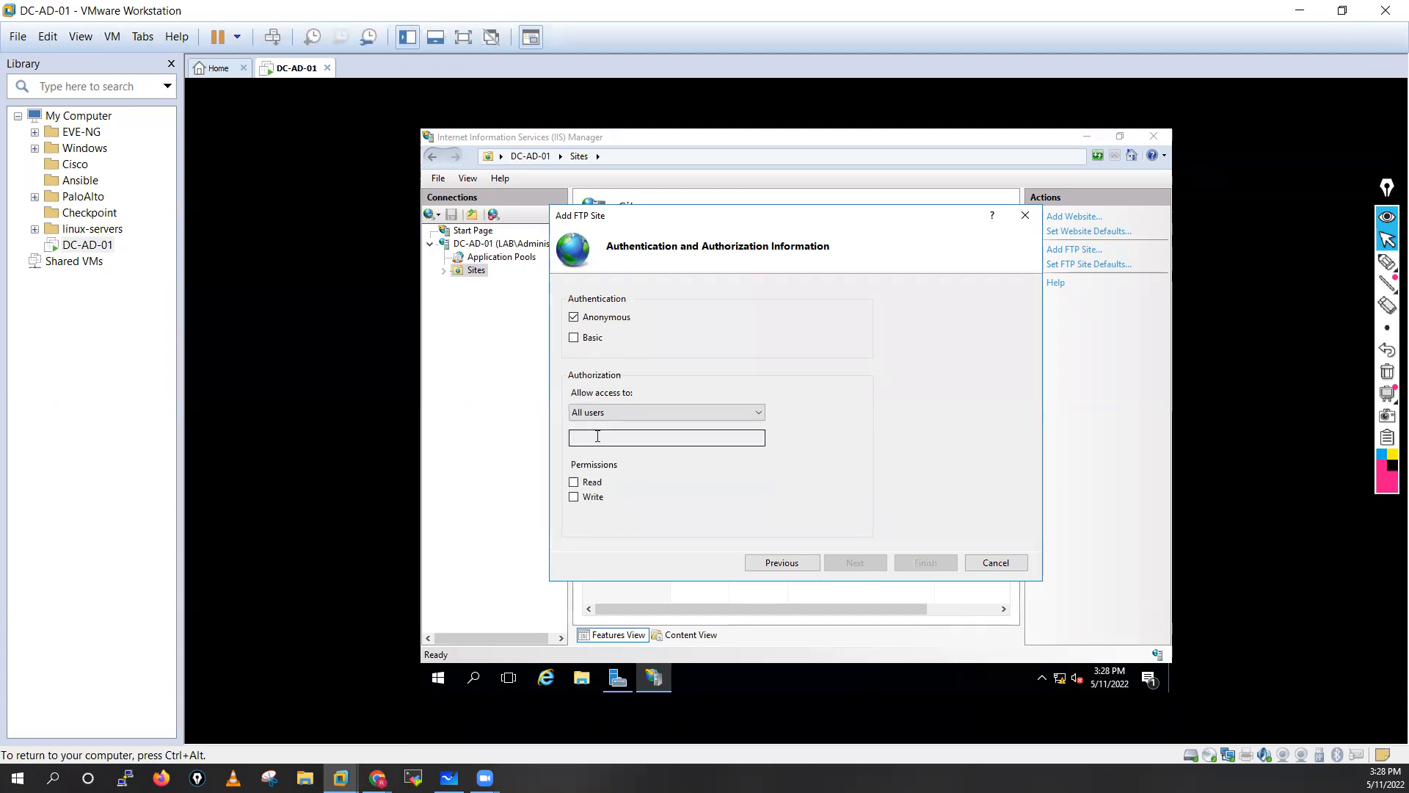
left_click(574, 483)
left_click(574, 497)
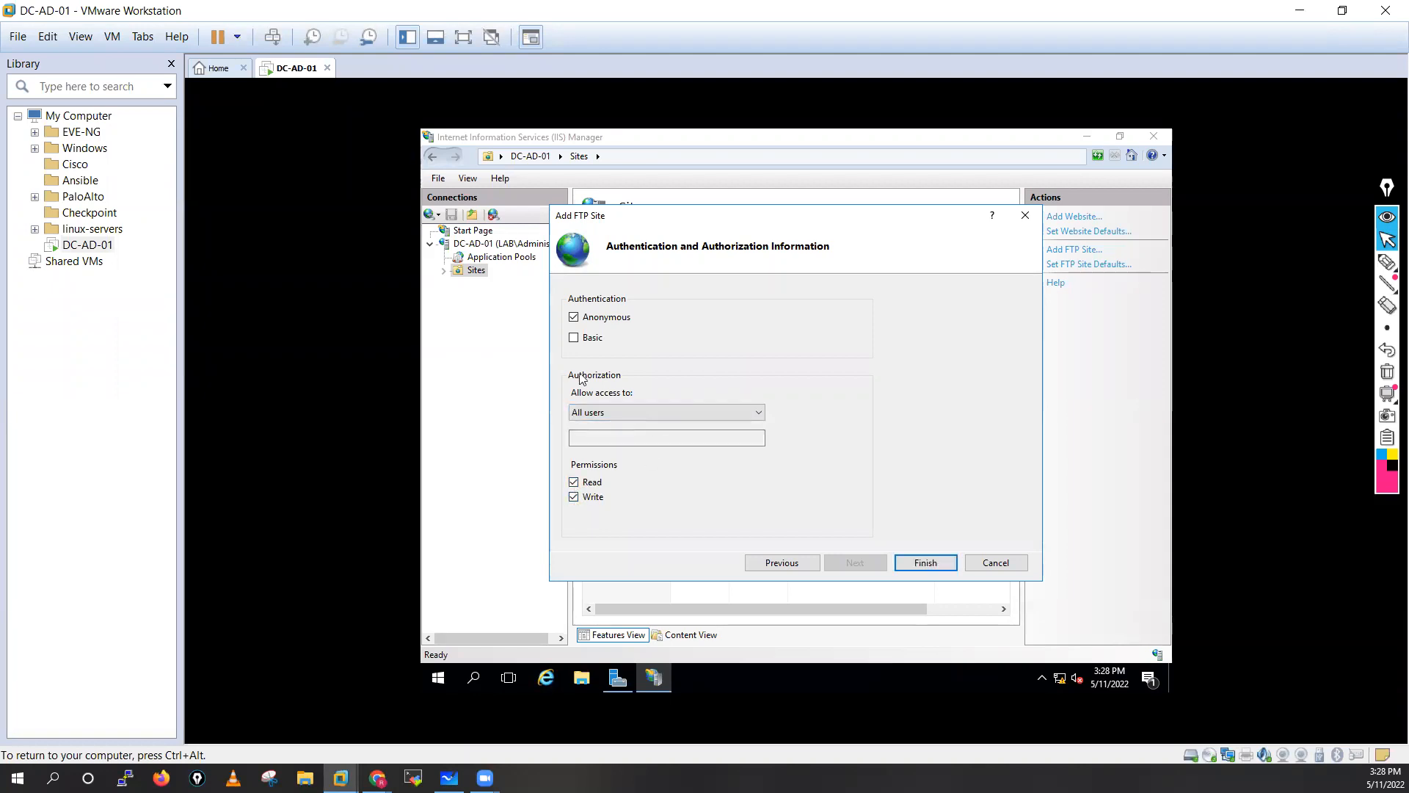
left_click(574, 337)
left_click(623, 438)
left_click(924, 564)
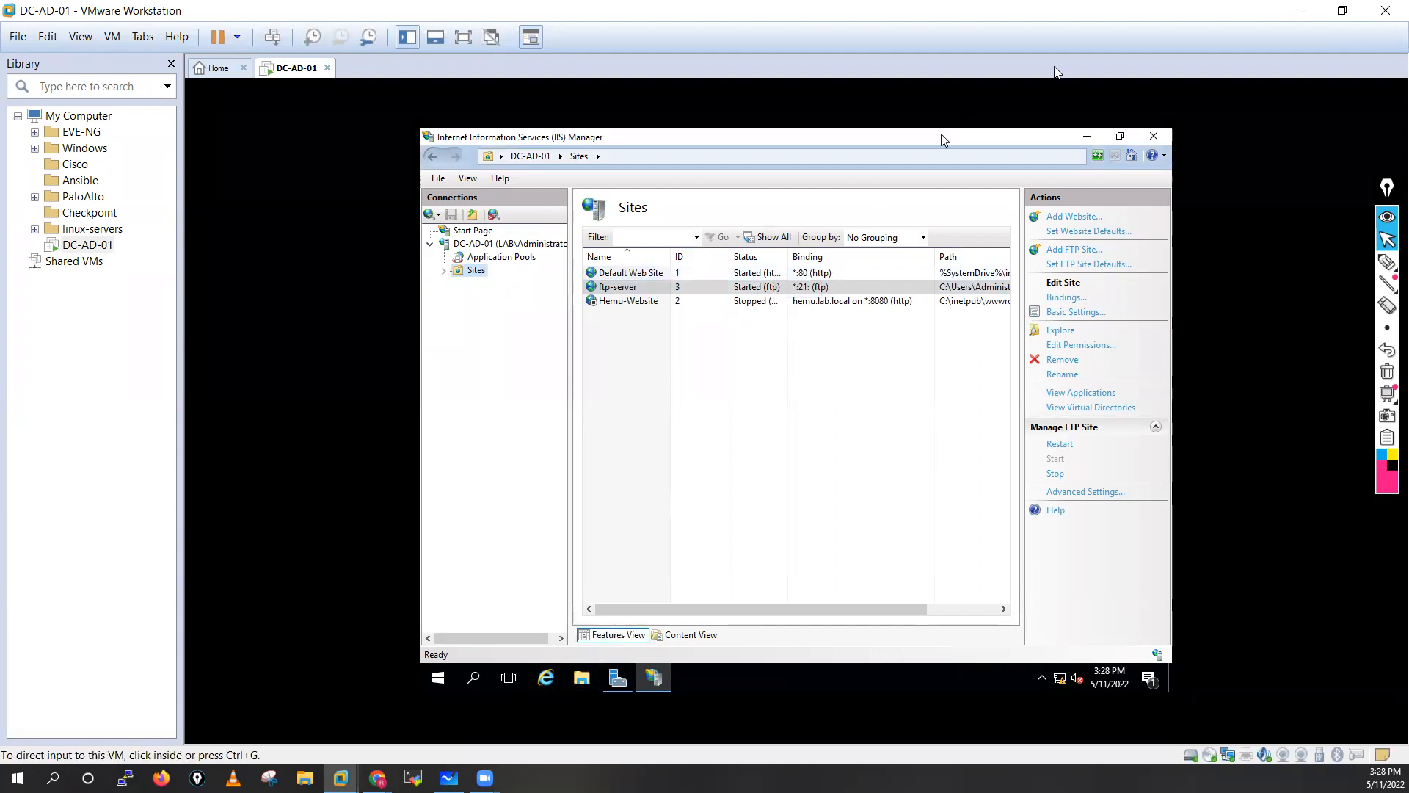
Create a new rich text document named hemu-test inside the desktop ftp-server folder.
left_click(1091, 136)
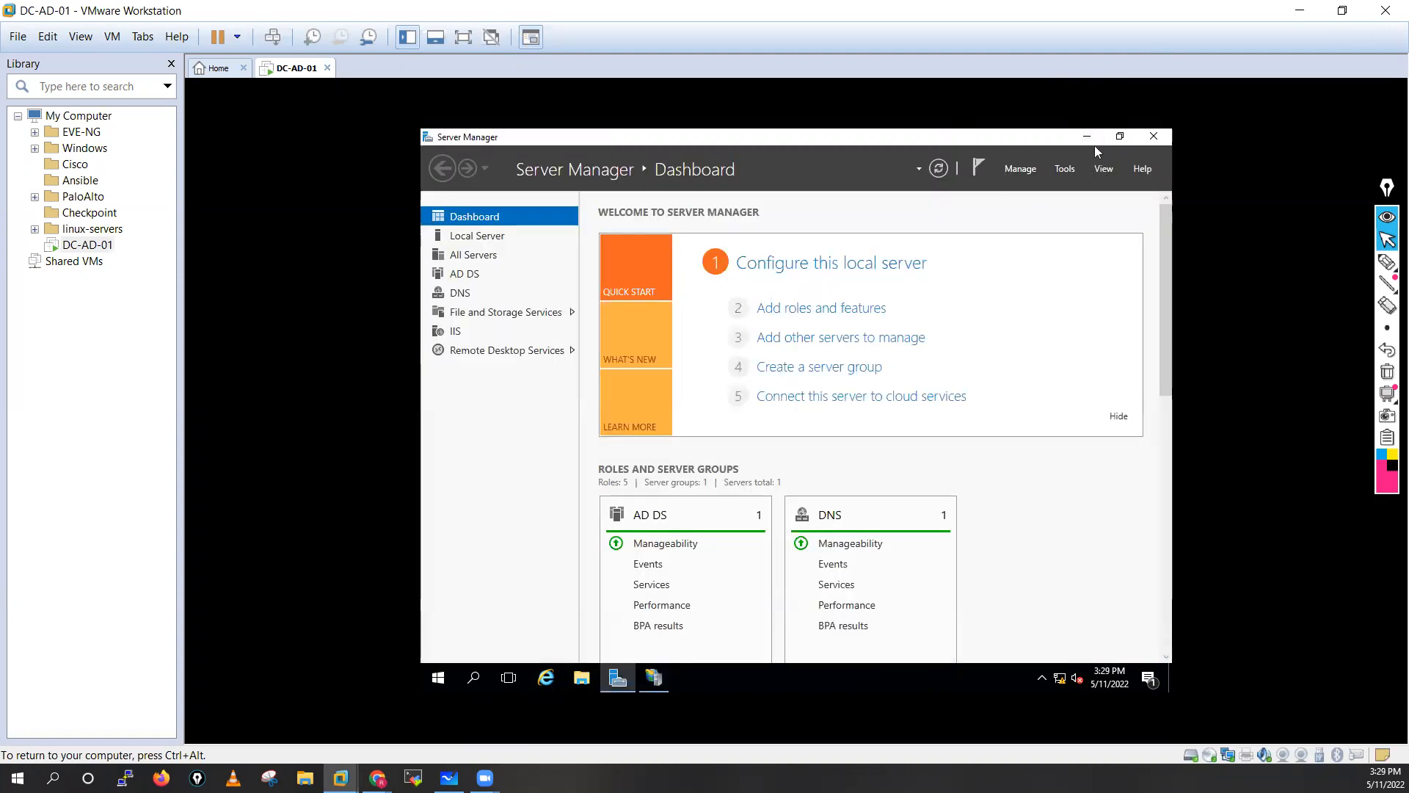
left_click(1088, 138)
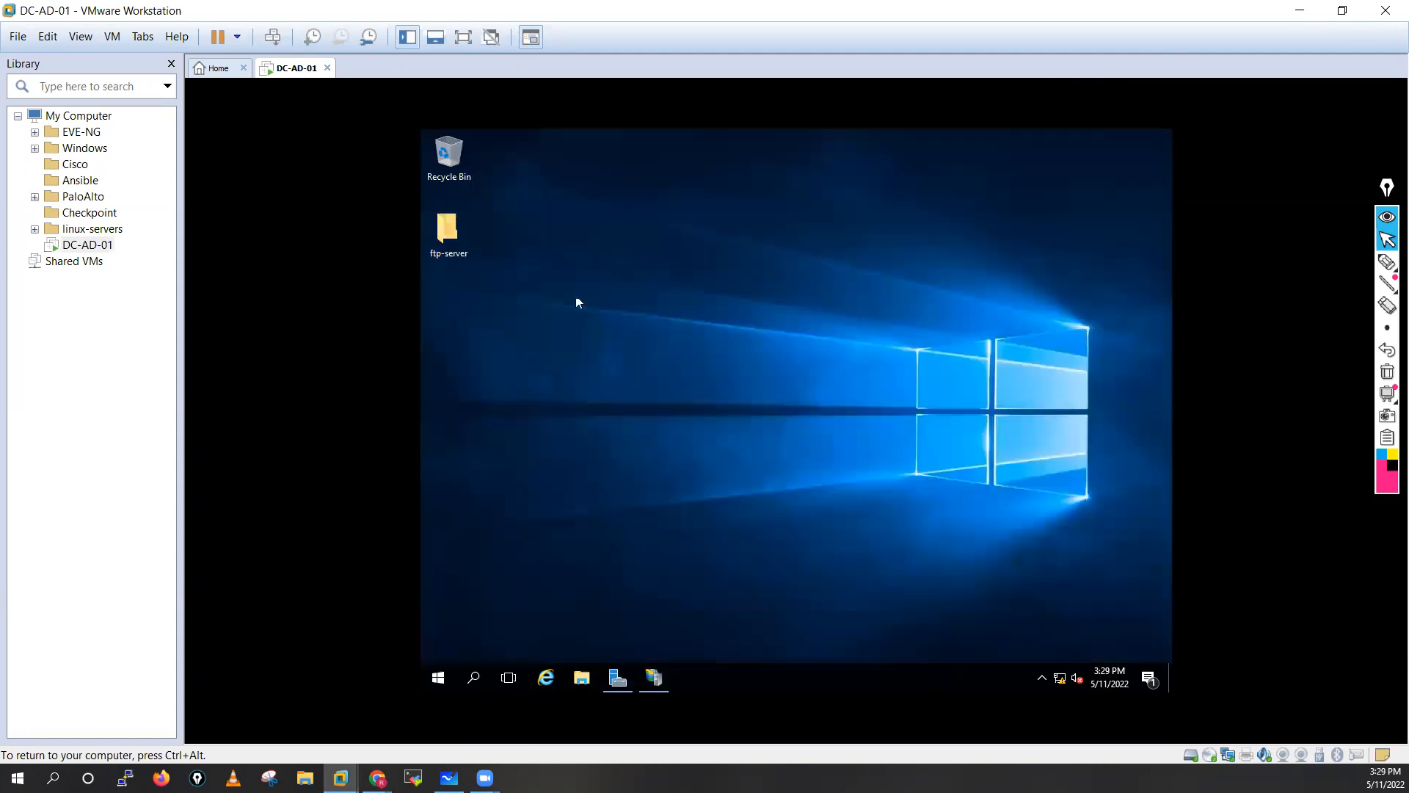
double_click(436, 226)
right_click(664, 322)
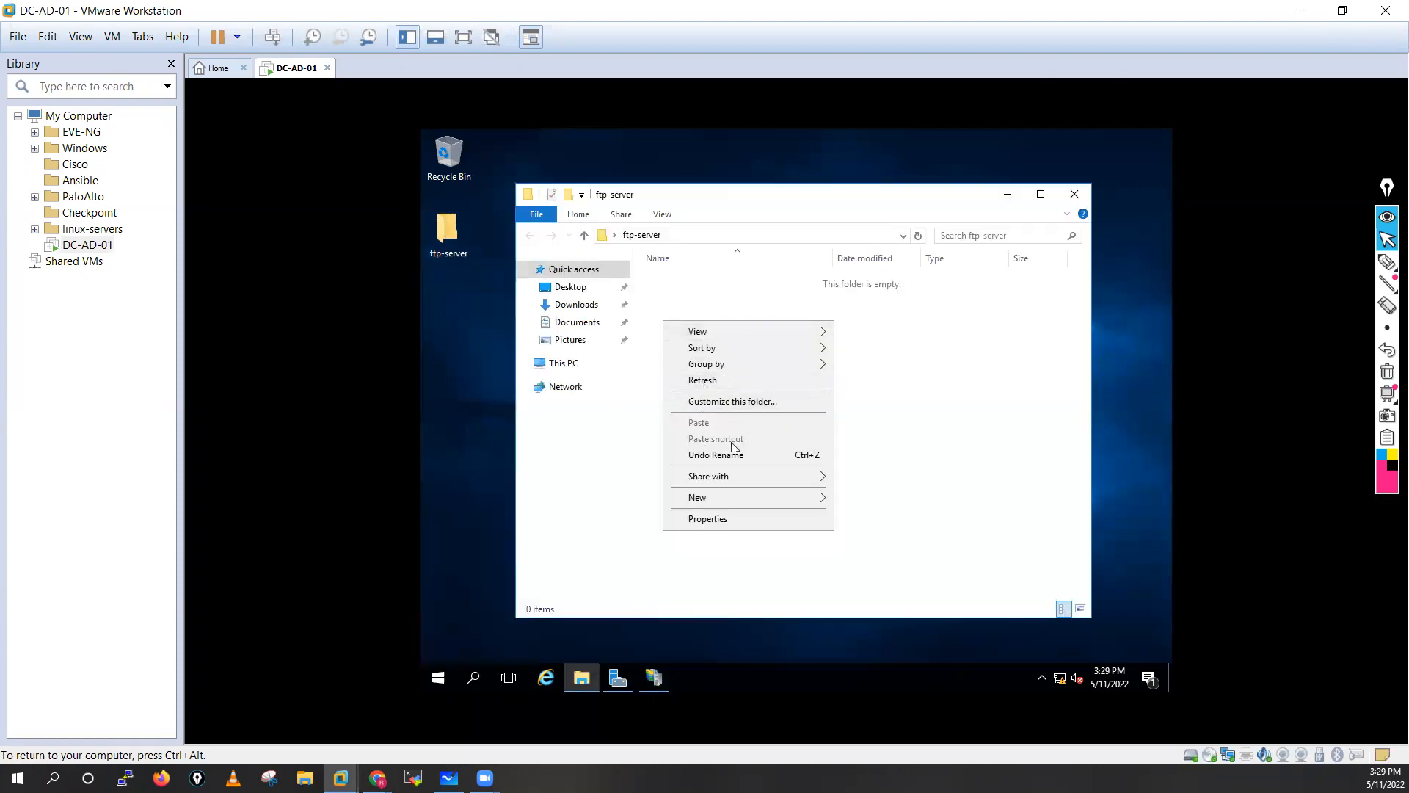
mouse_move(726, 494)
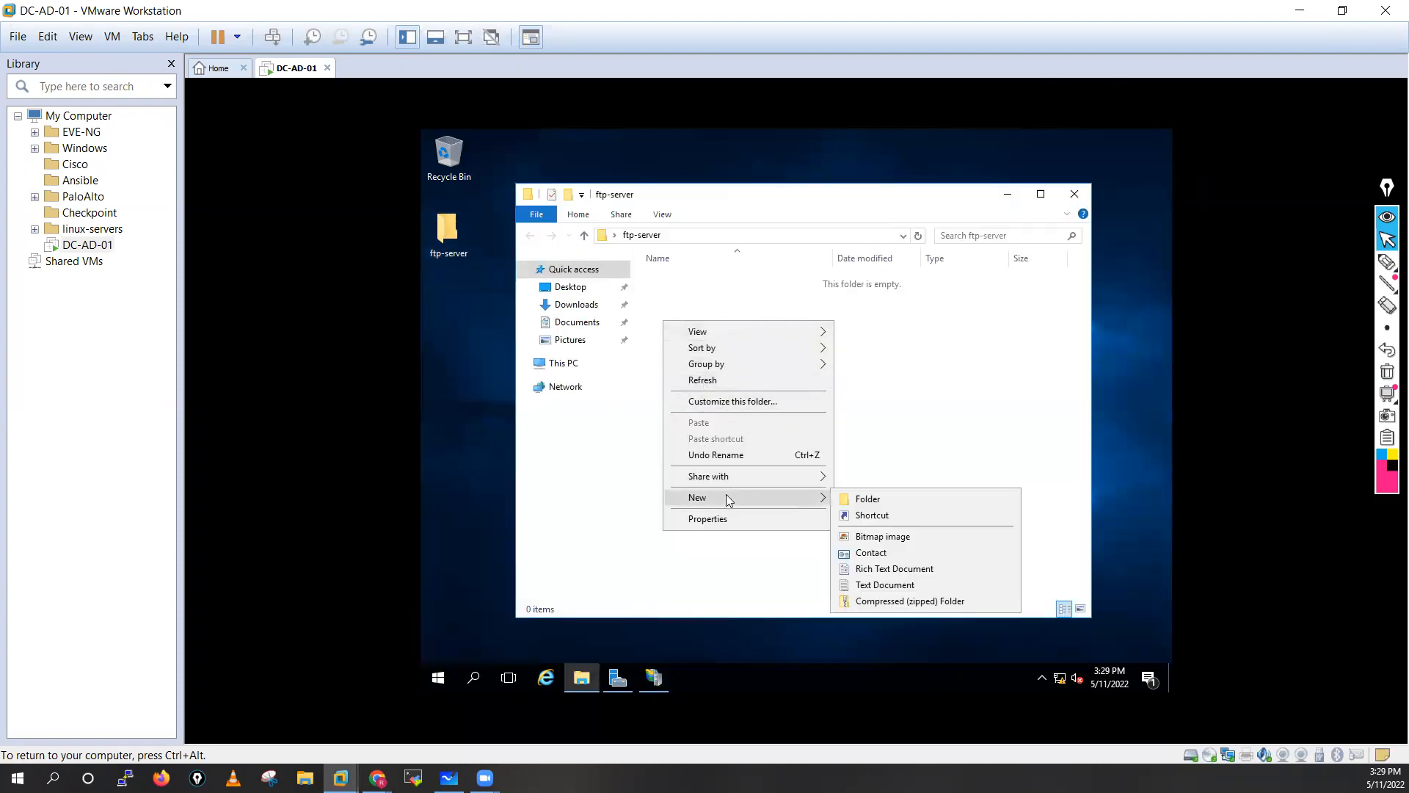
left_click(871, 568)
type("h")
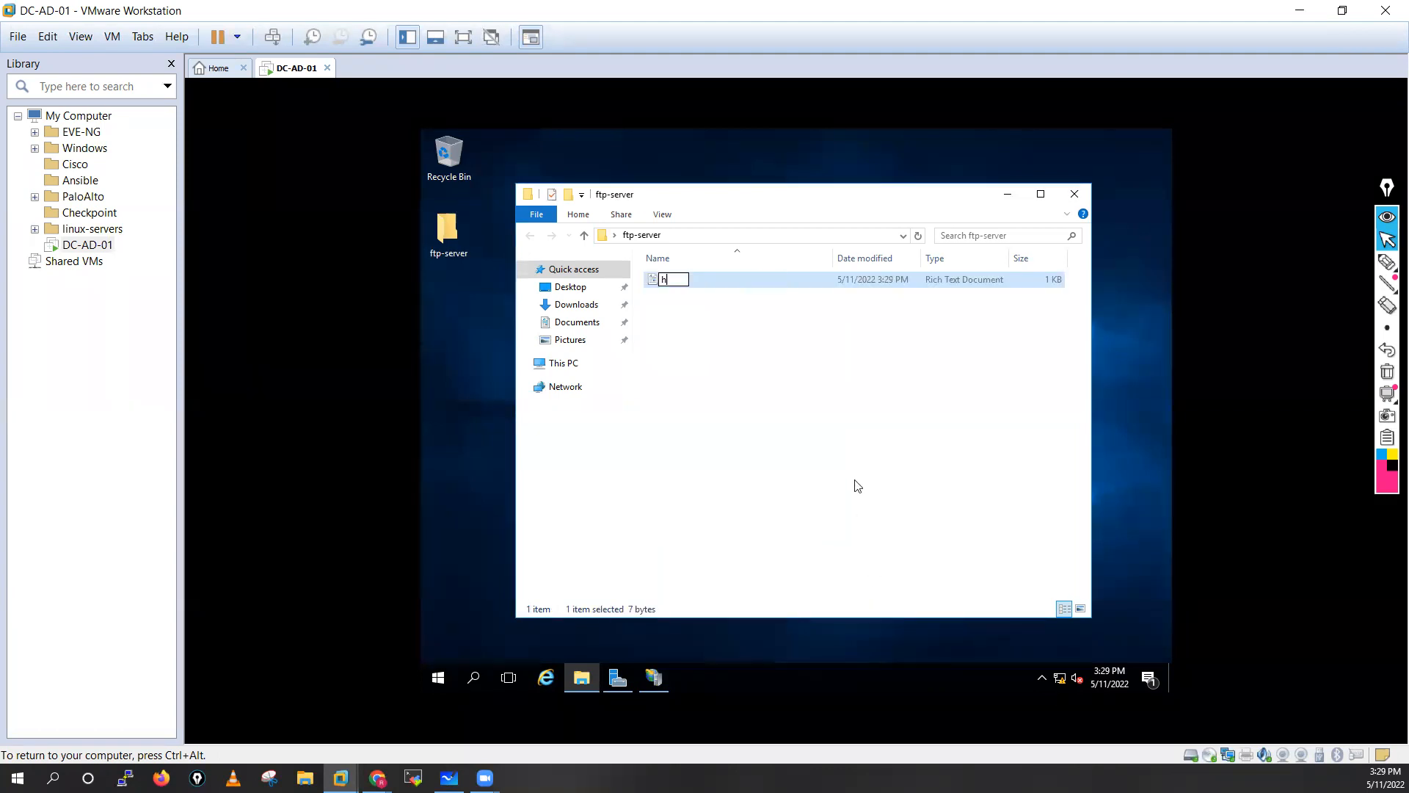
type("emu-test")
left_click(858, 486)
Write 'i m testing ftp' in hemu-test, save it, and close the folder.
double_click(720, 275)
type("i m testing")
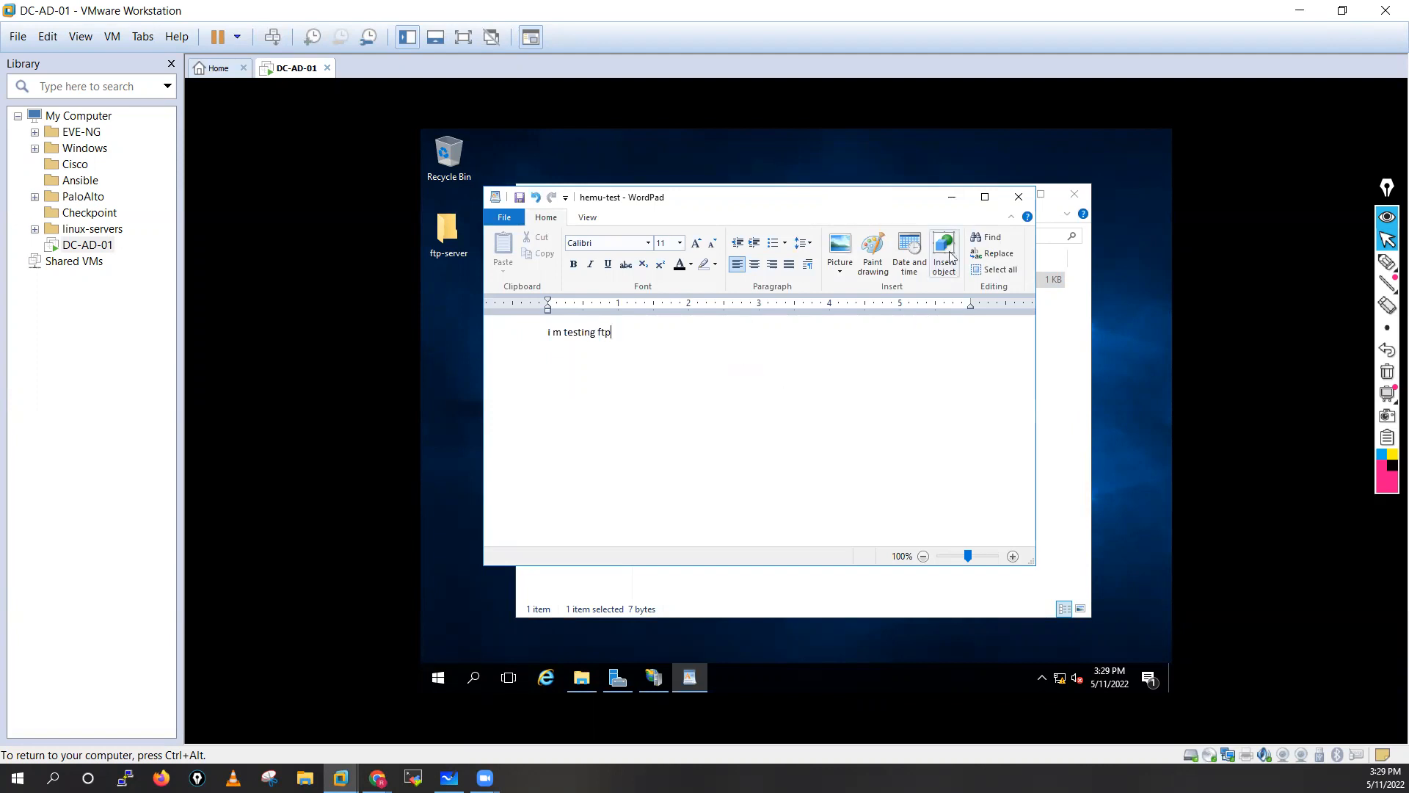
left_click(1018, 197)
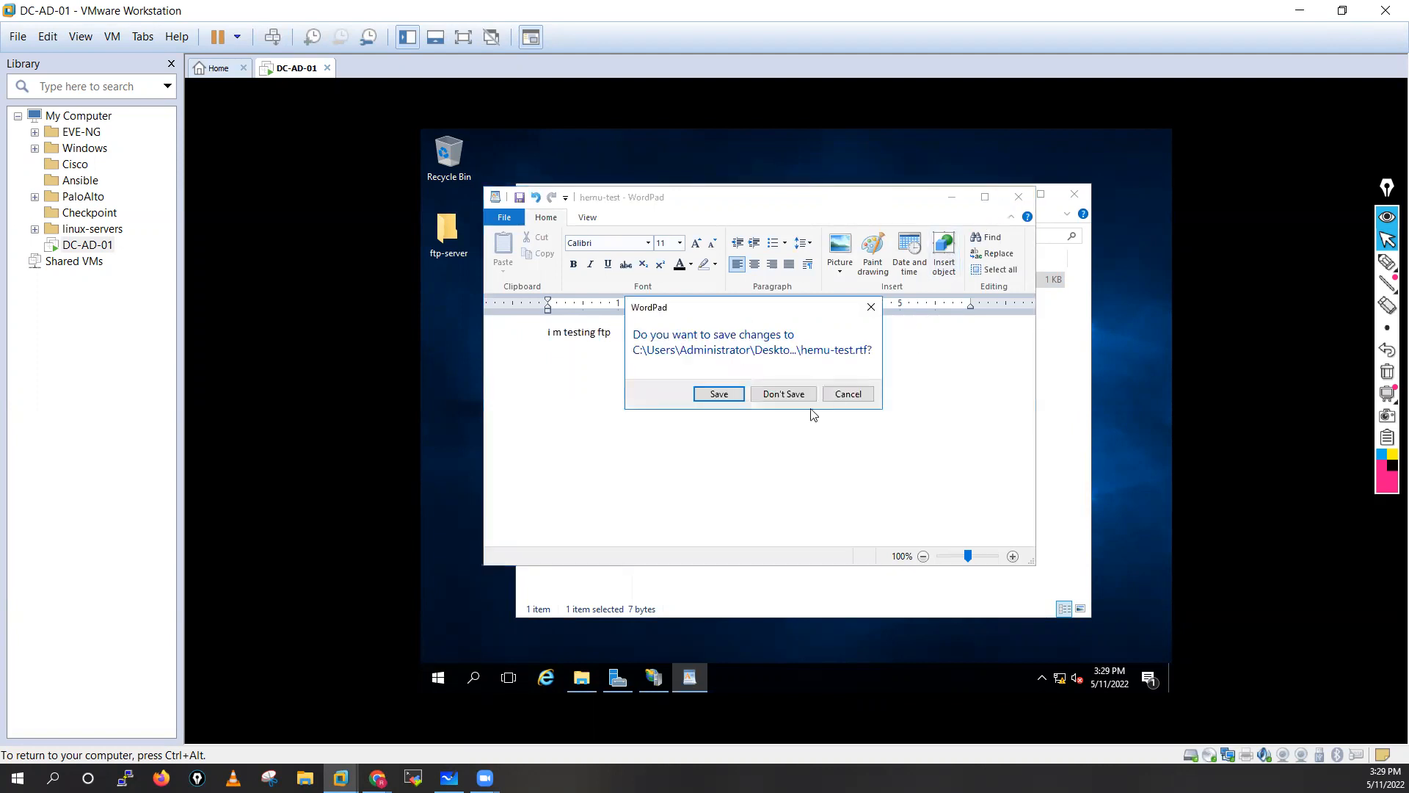
left_click(731, 397)
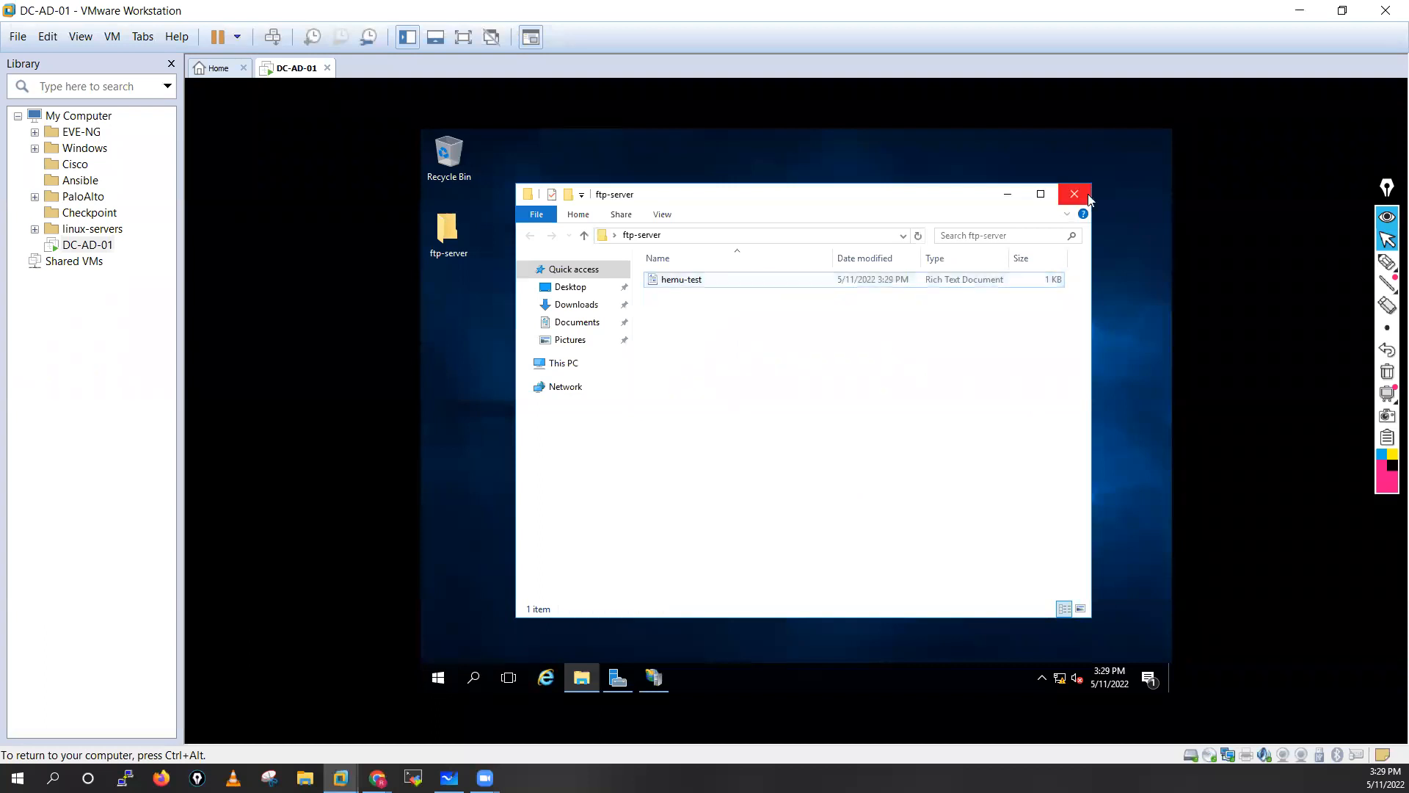
left_click(1085, 194)
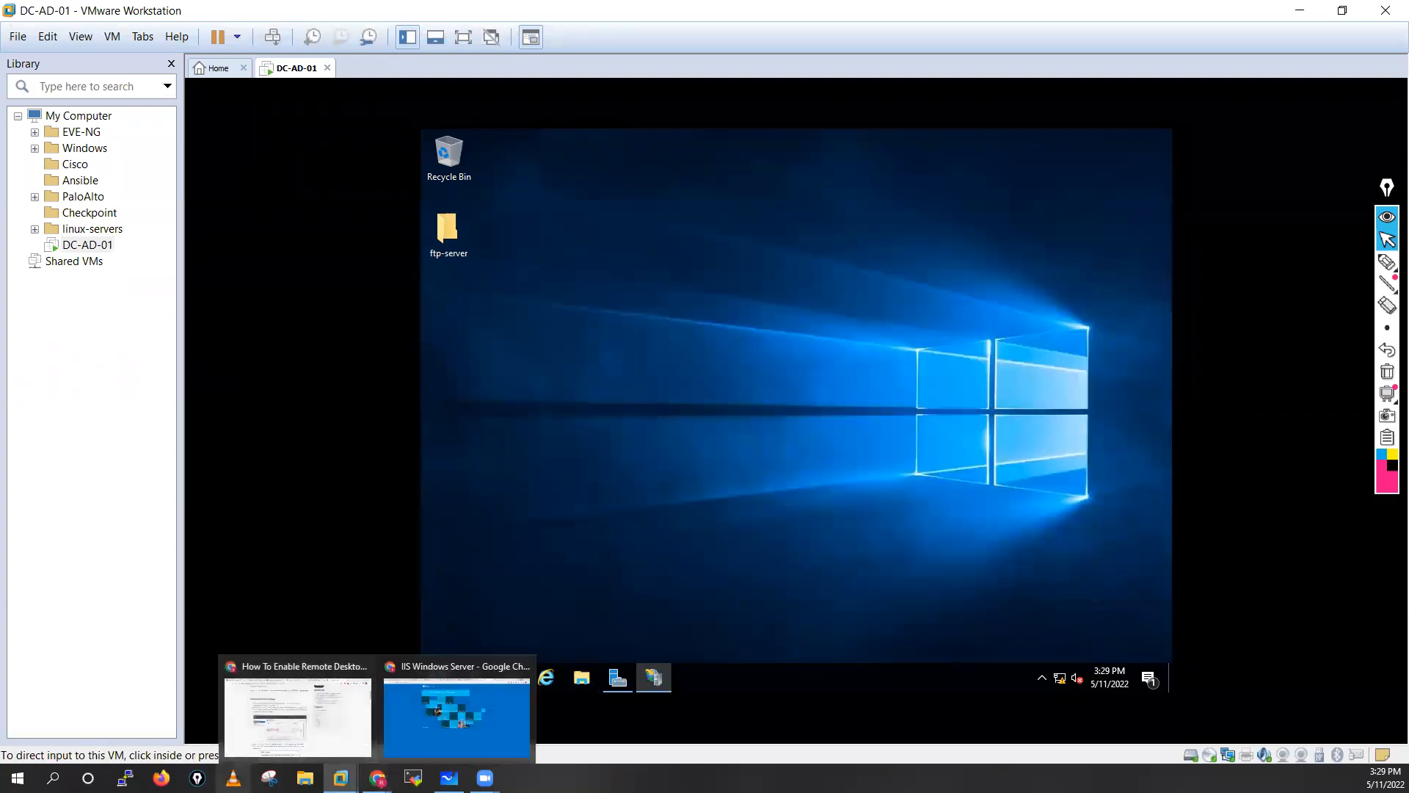
left_click(306, 778)
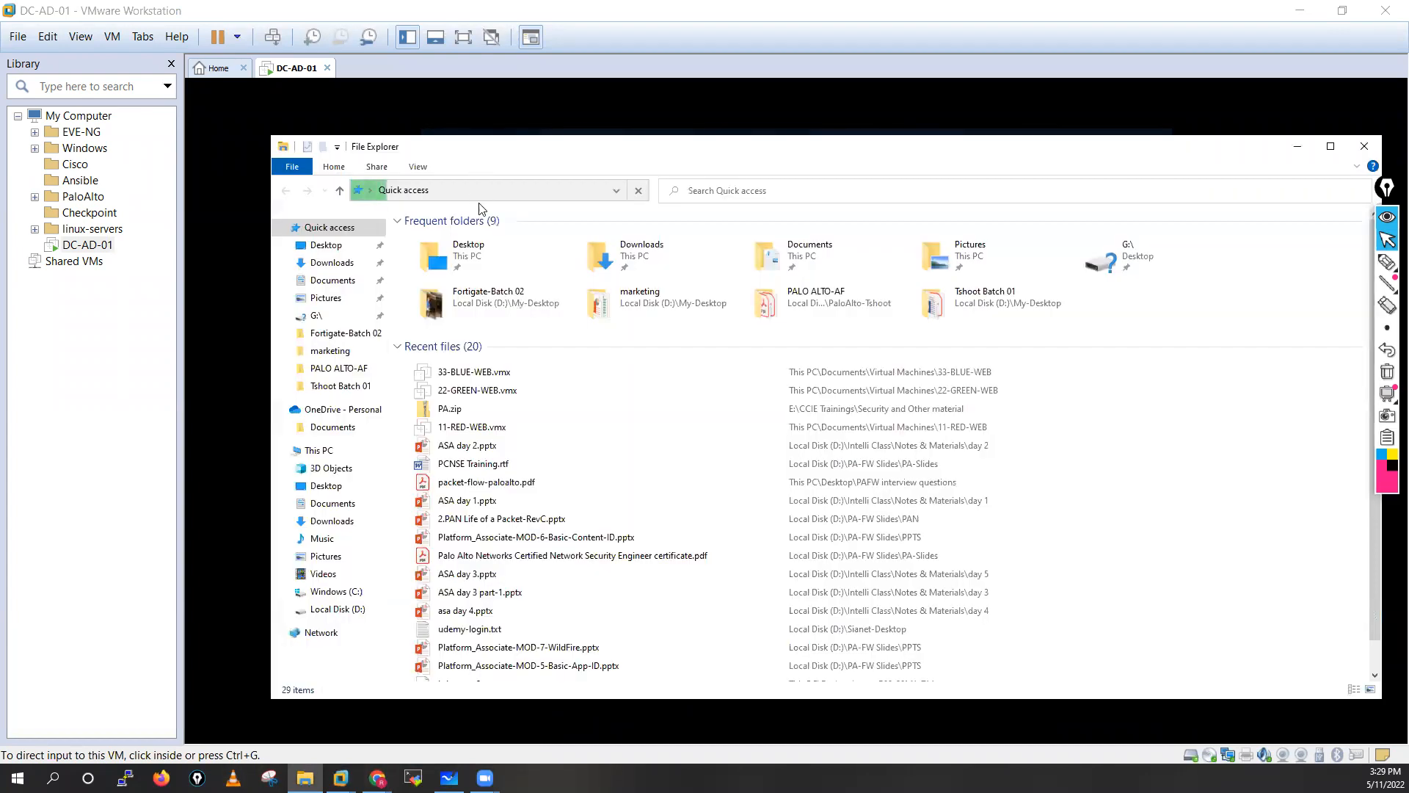
left_click(718, 188)
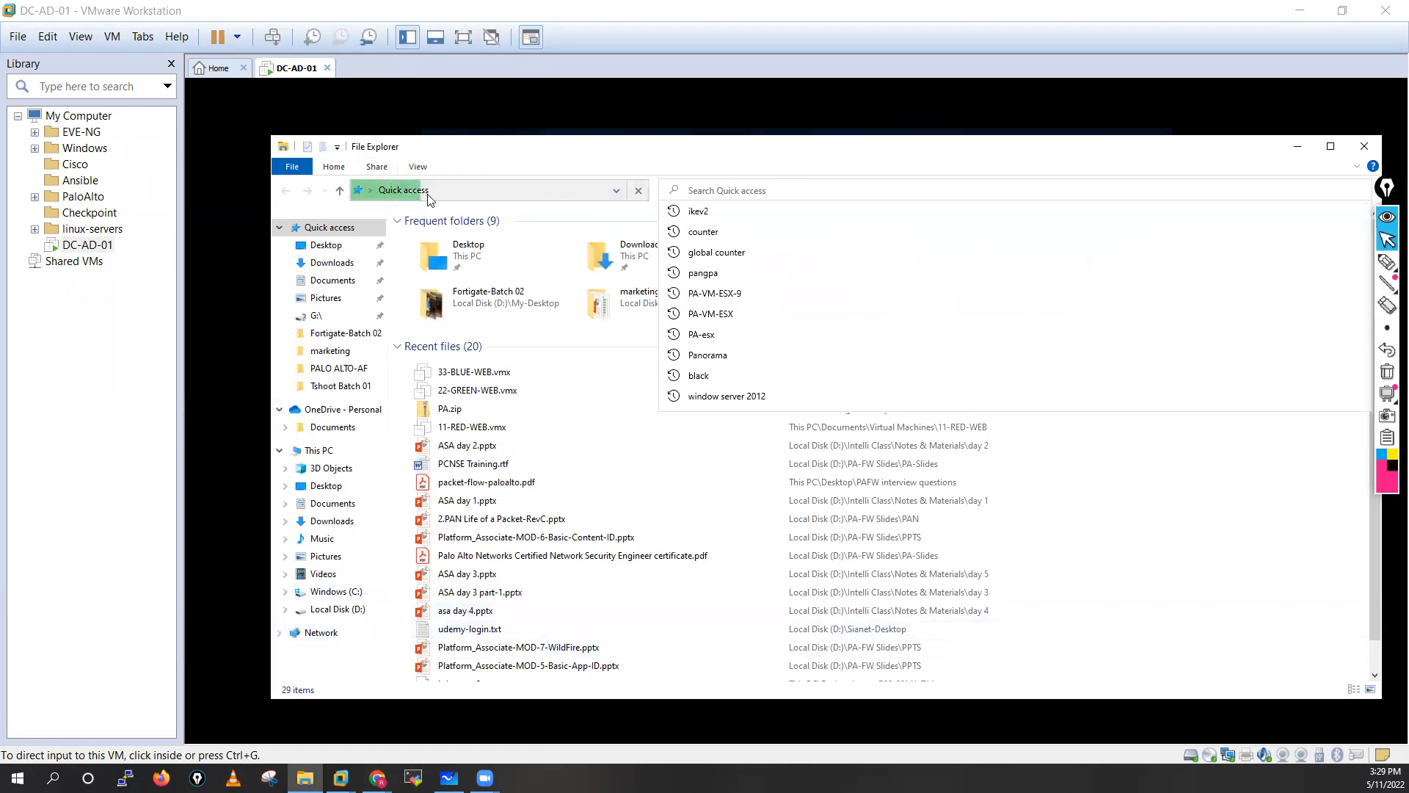
type("ftp://10.1")
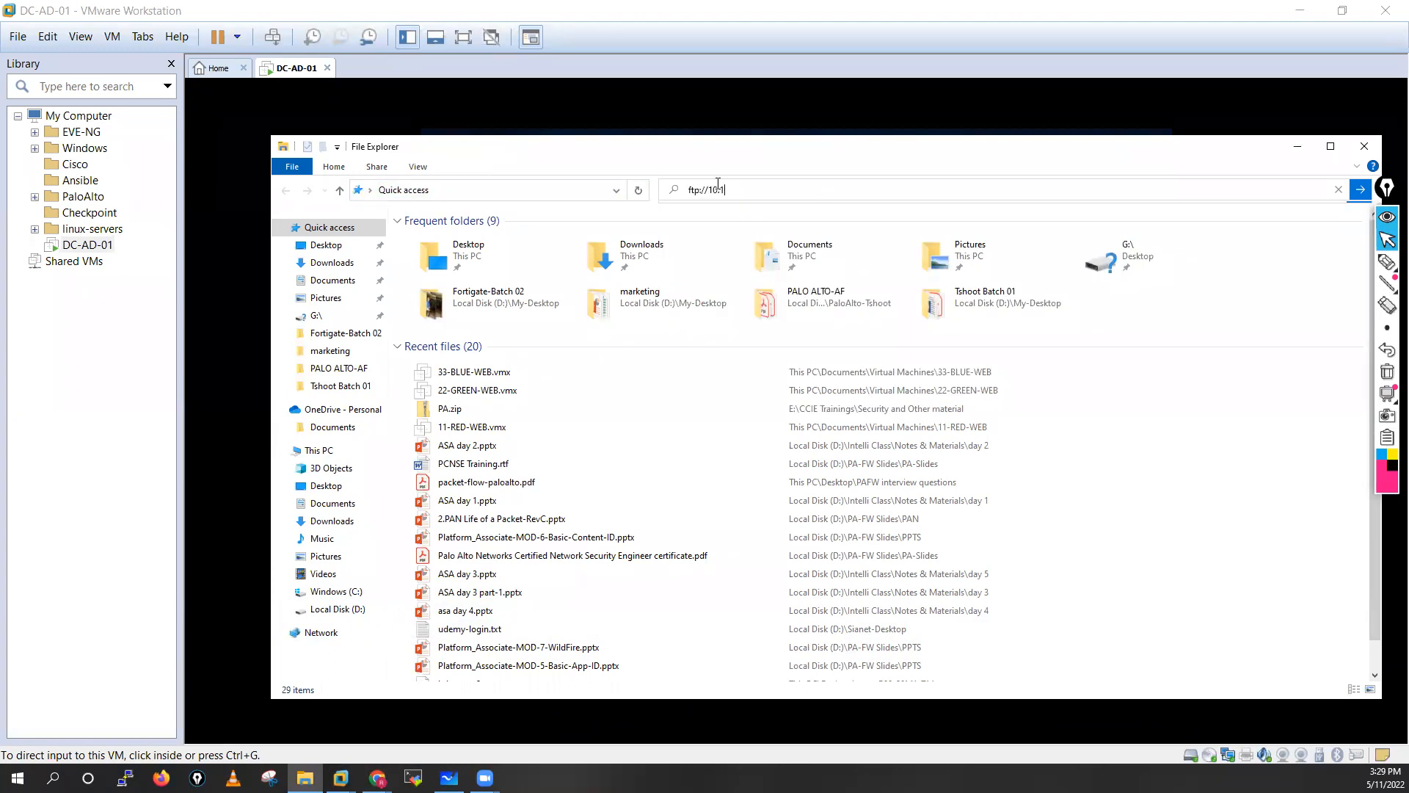
type(".1.220")
key("Return")
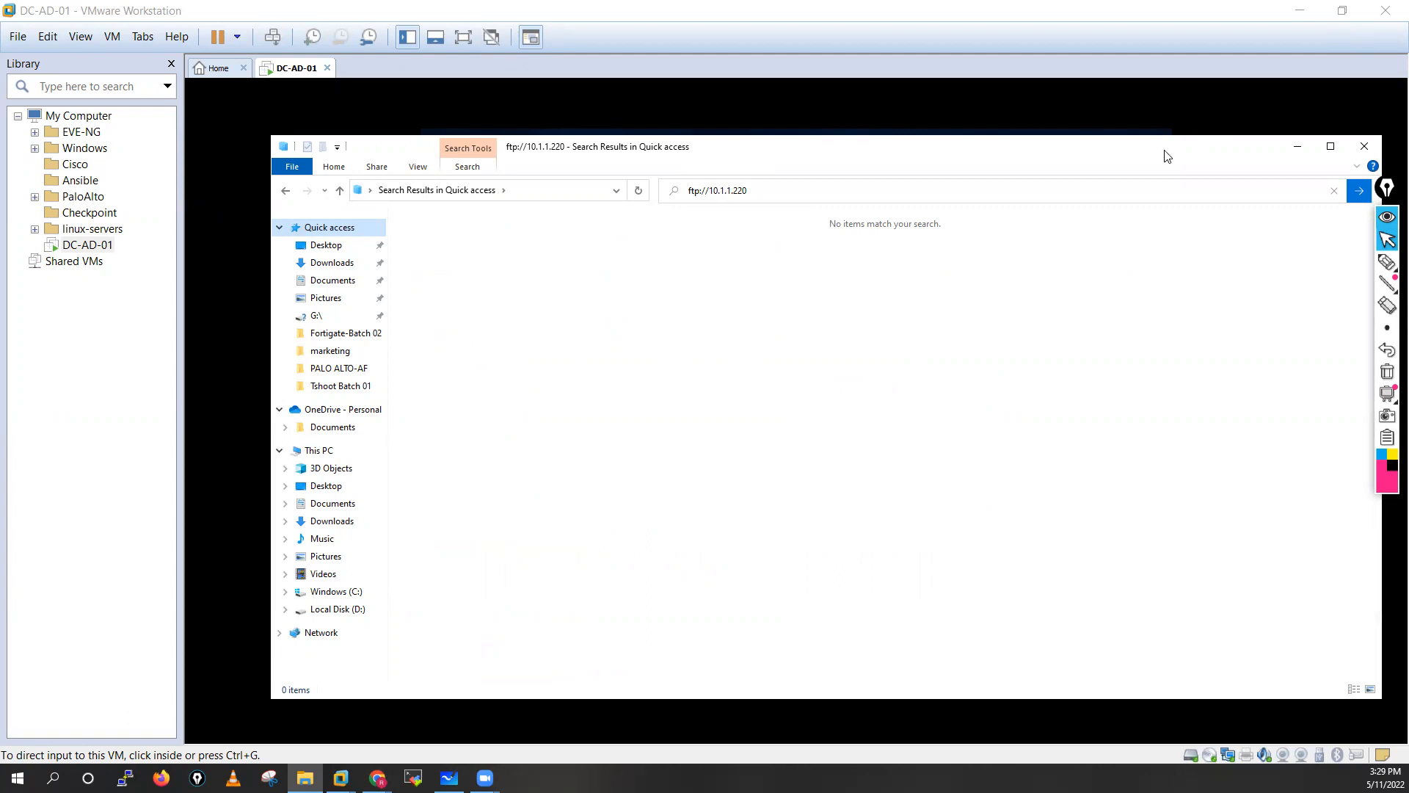
left_click(1297, 147)
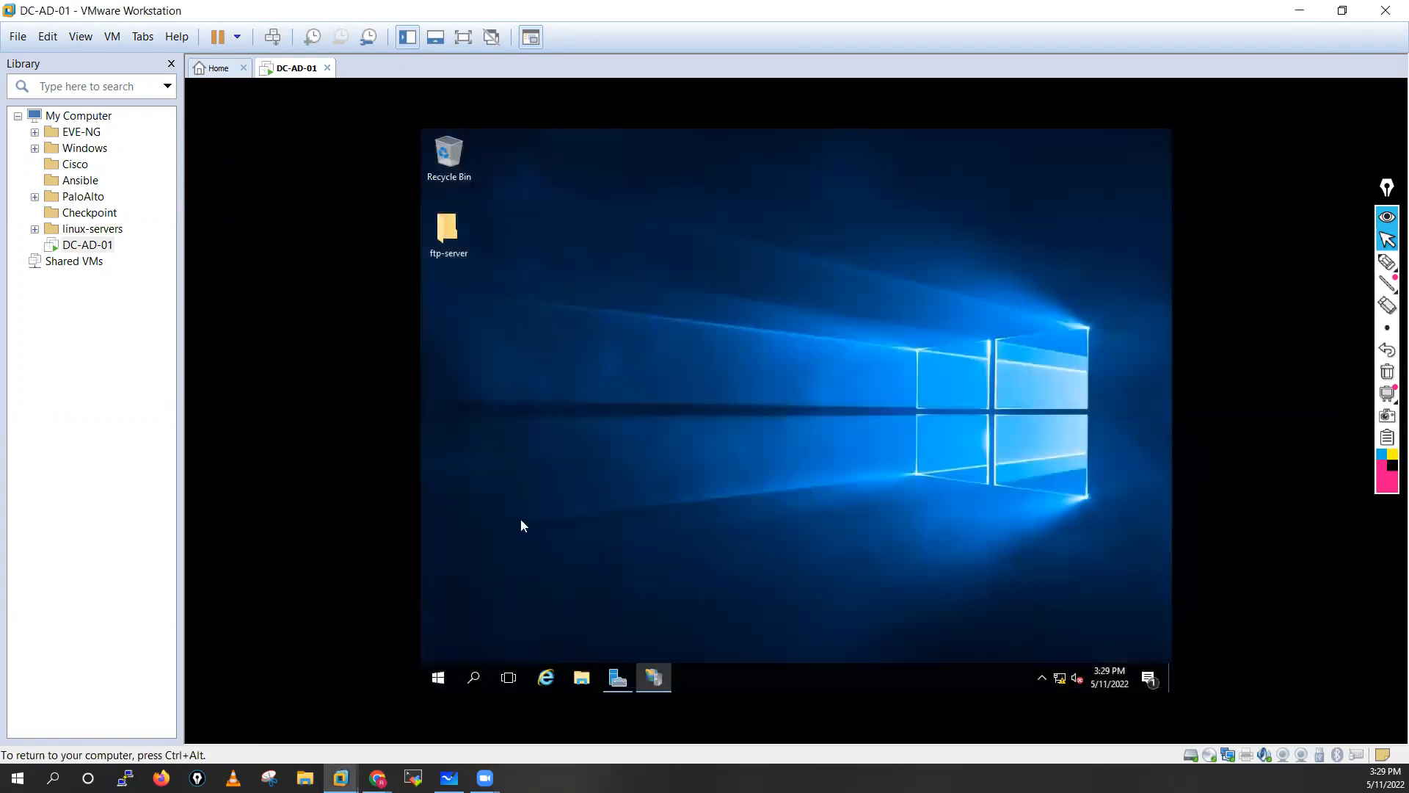
In the VM's File Explorer, go to ftp://10.1.1.220.
left_click(580, 679)
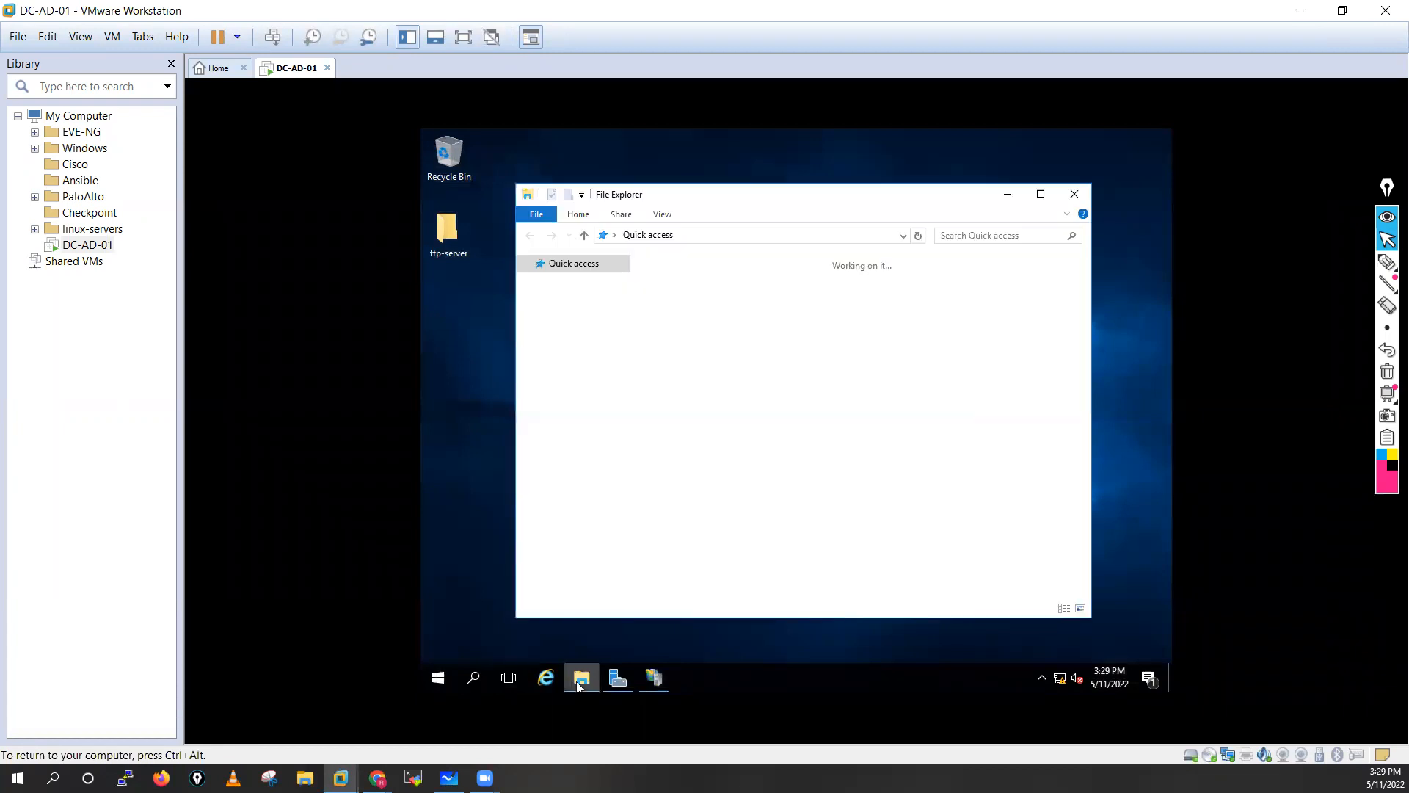
left_click(695, 236)
type("ft")
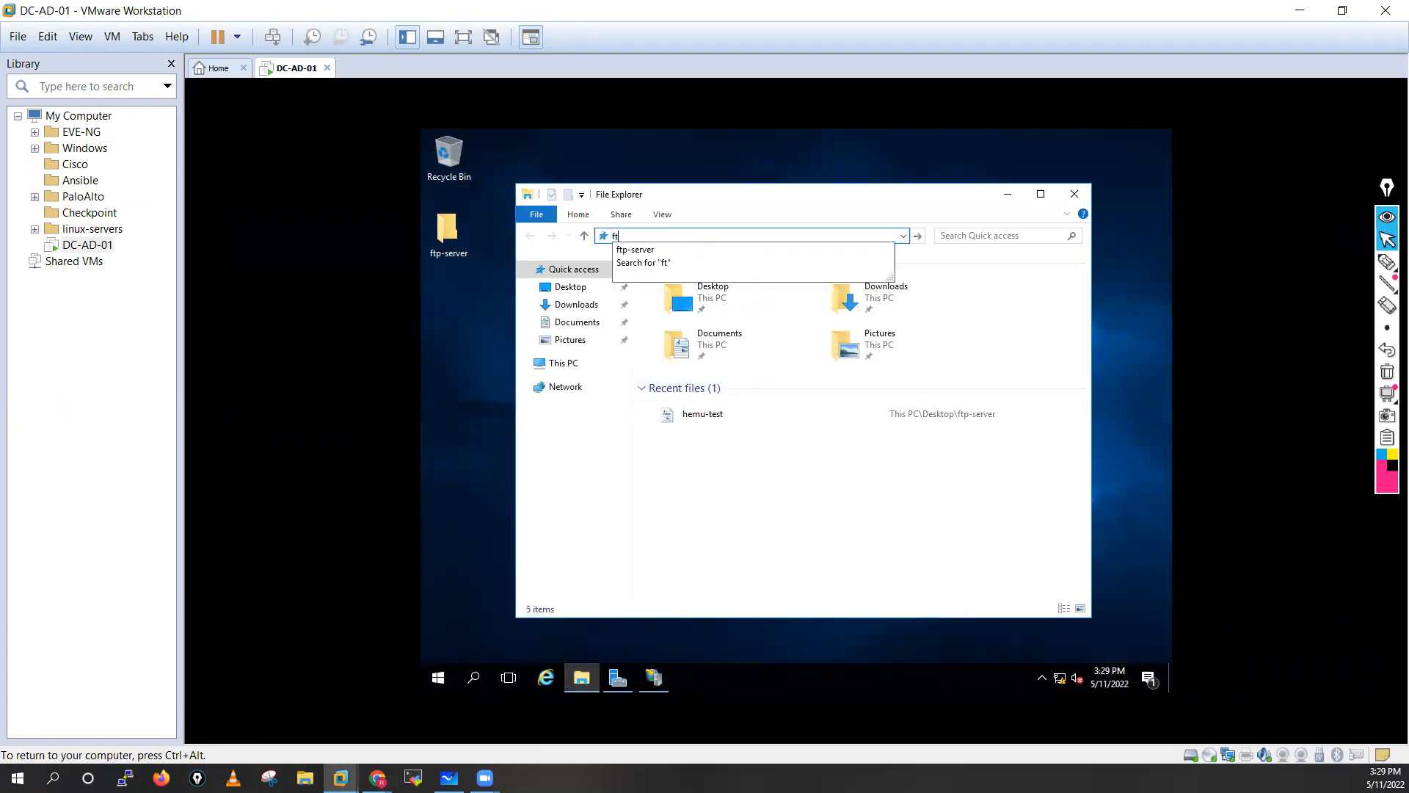
type("p://10")
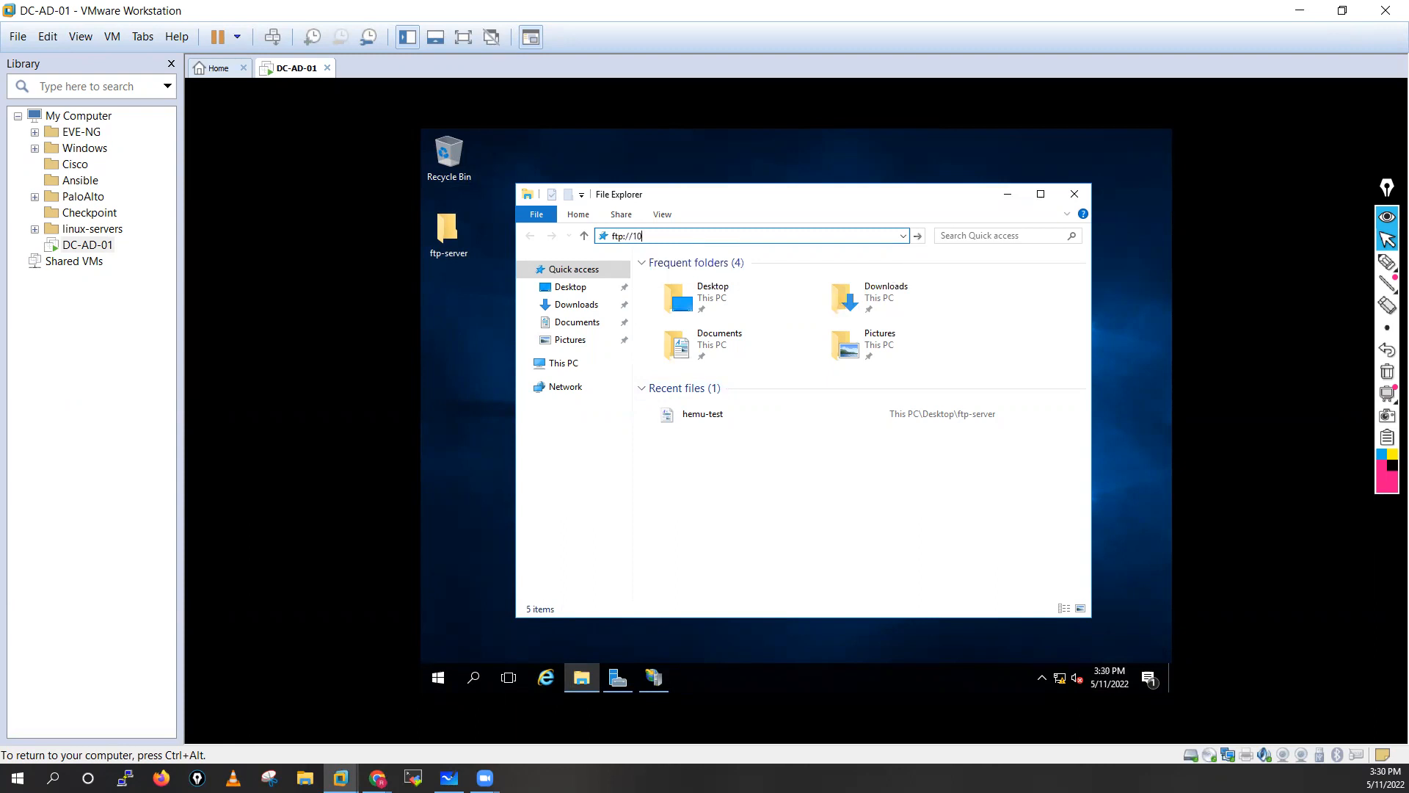
type(".1.1.220")
key("Return")
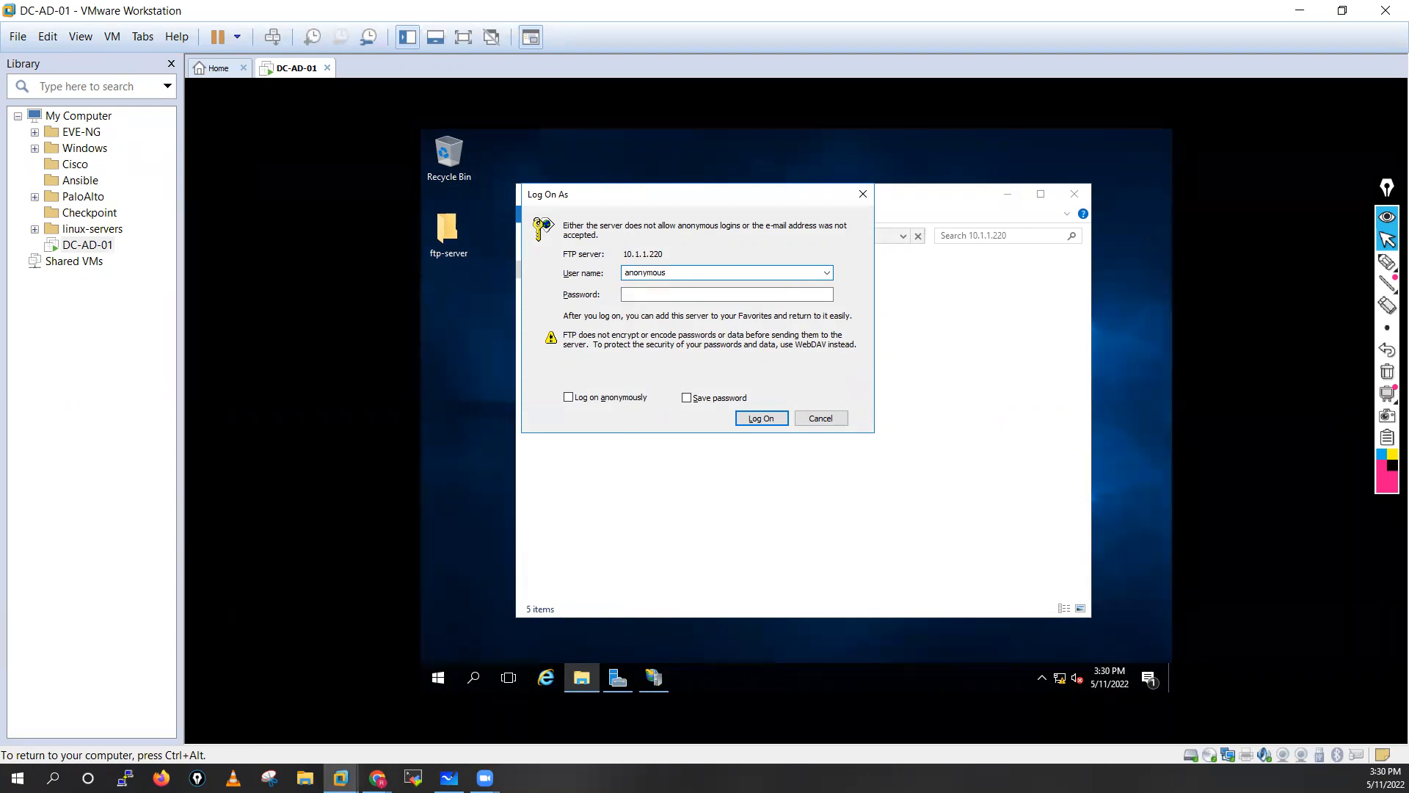
Try logging on to the FTP site anonymously, then with a domain user account.
left_click(756, 420)
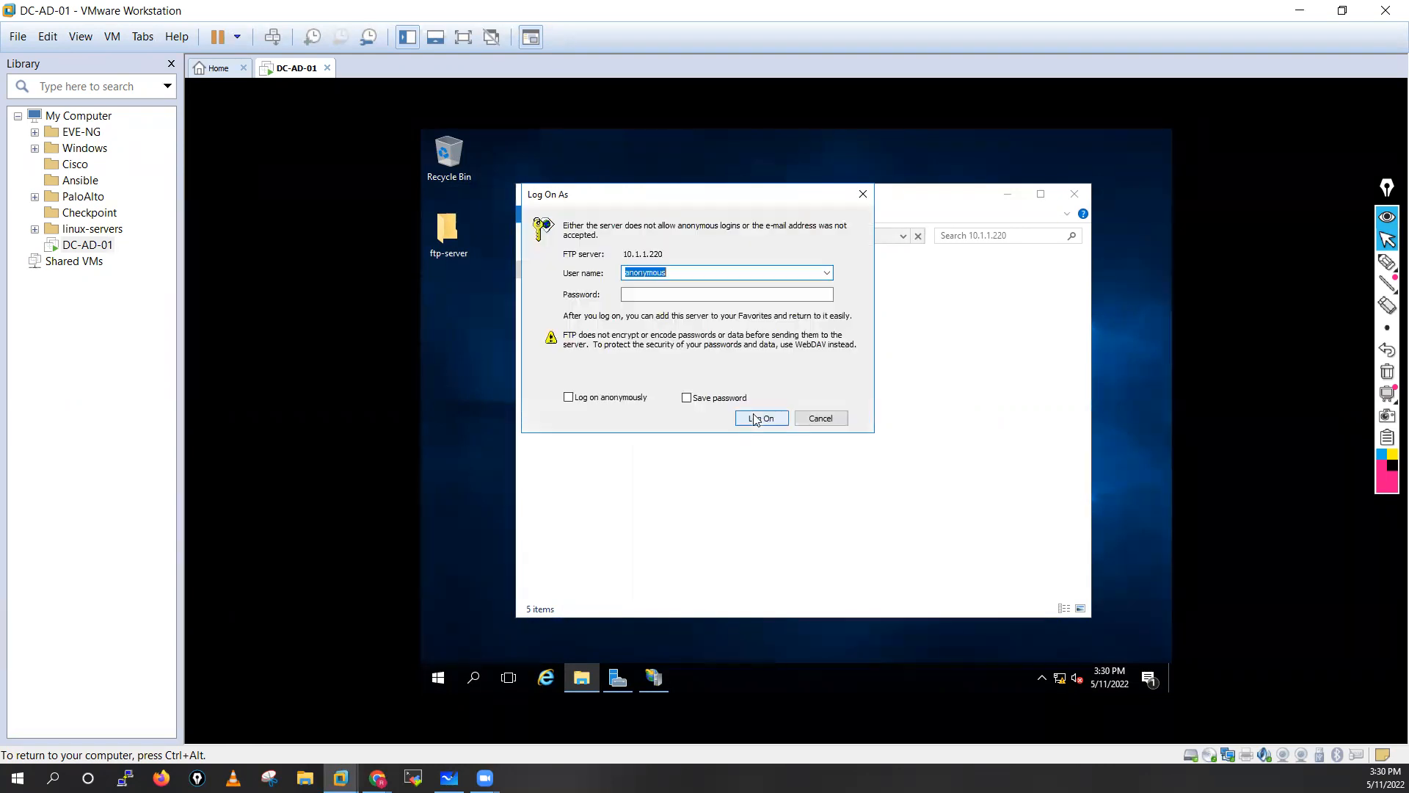
left_click(629, 293)
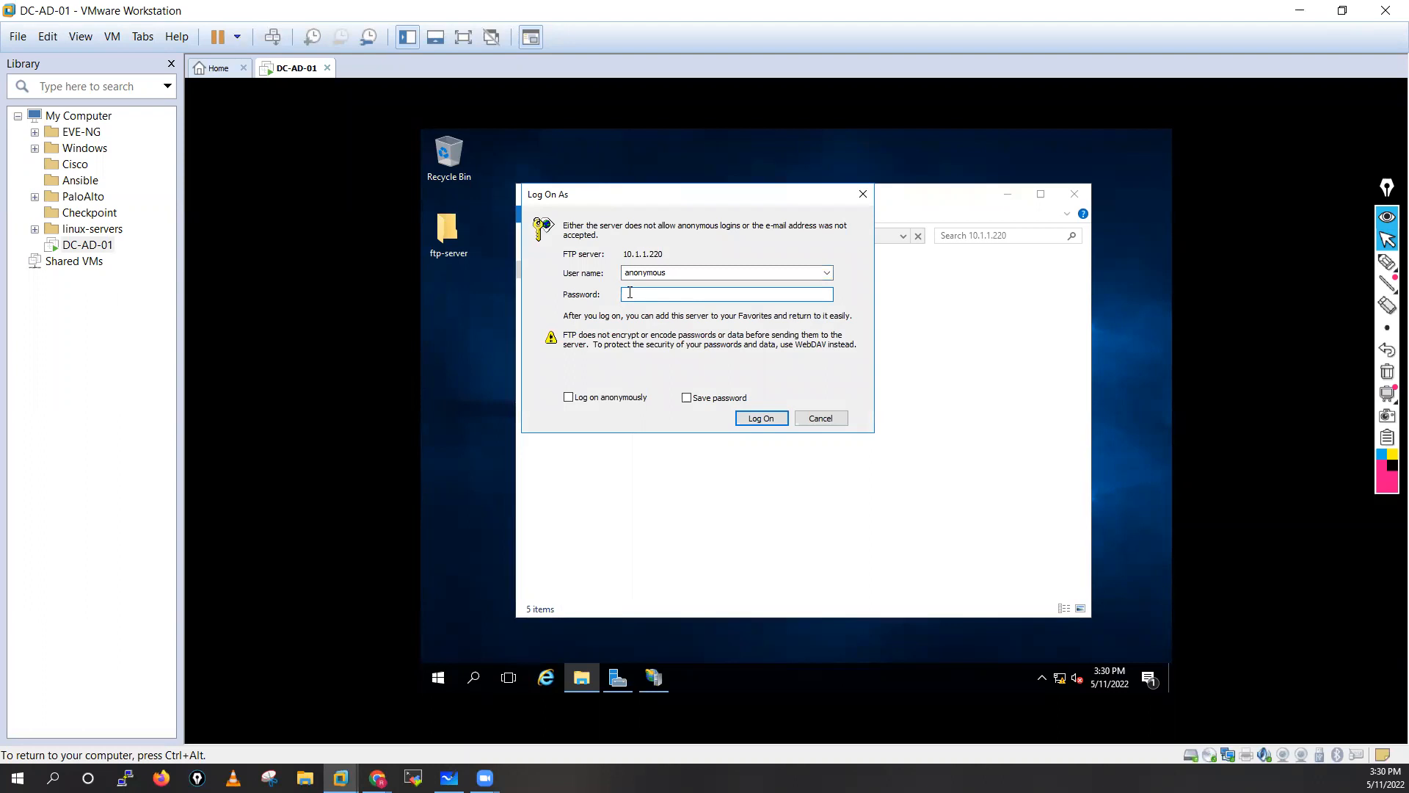
left_click_drag(674, 271, 540, 282)
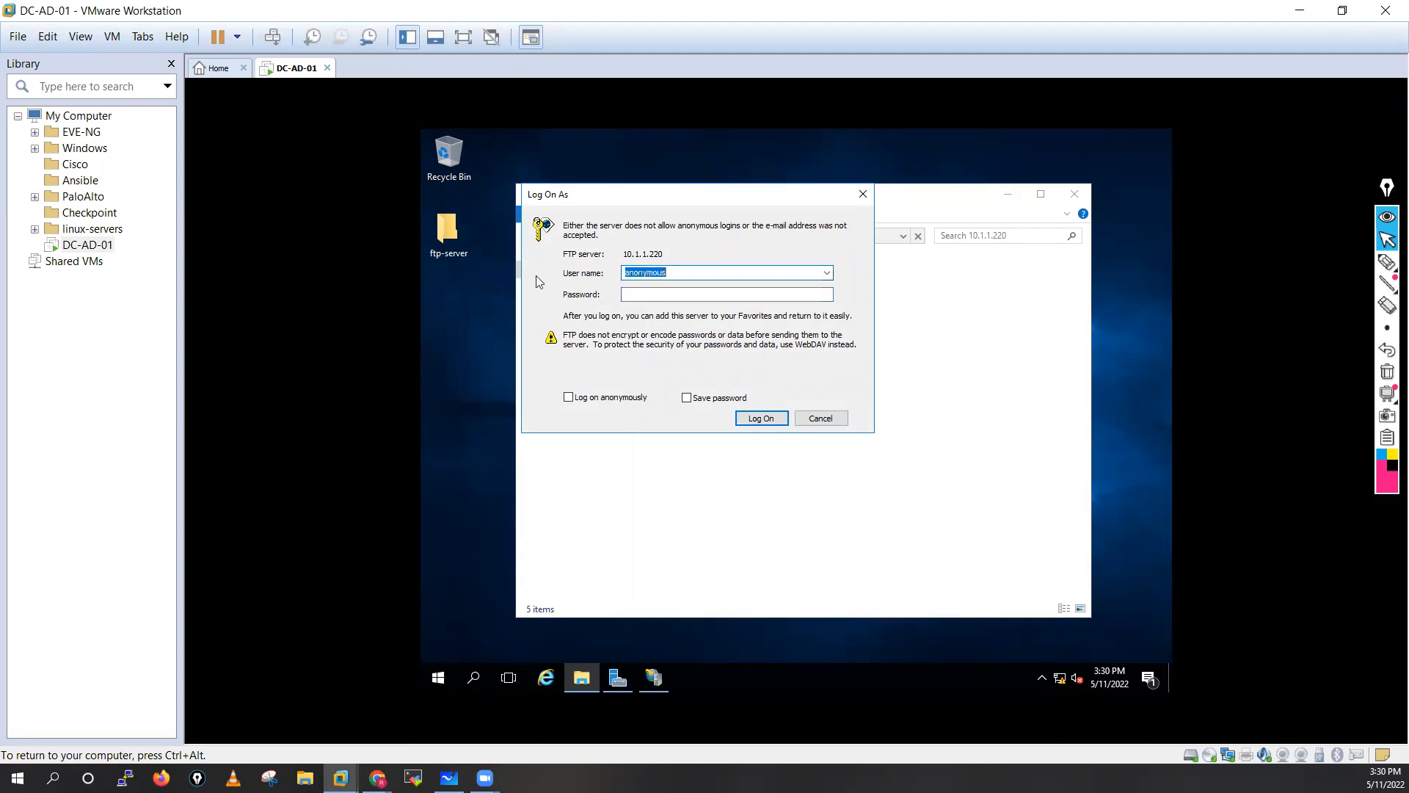
type("hemu")
left_click(636, 293)
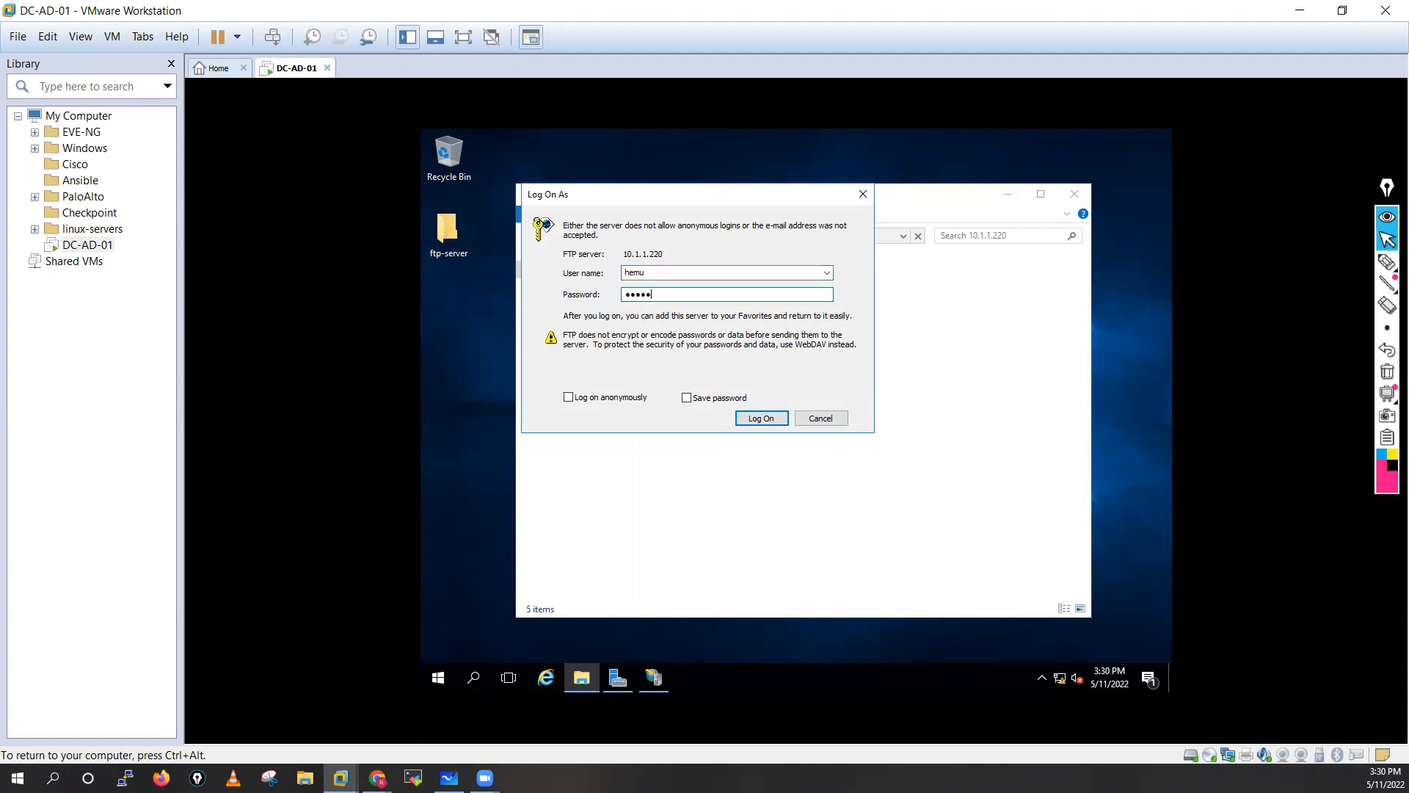
left_click(758, 423)
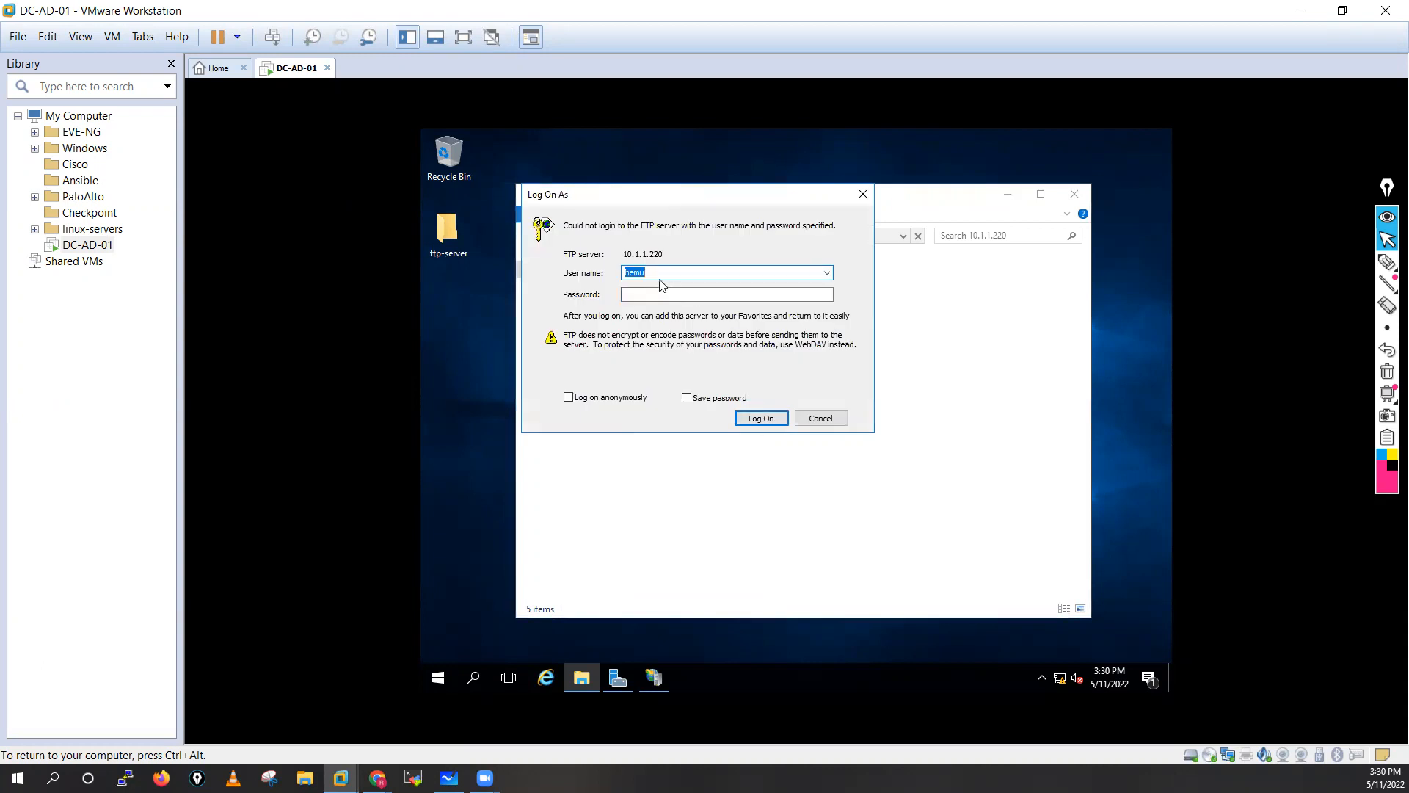
Retry with the domain-qualified user name and anonymously, then dismiss the log-on prompt.
left_click(711, 278)
left_click(692, 294)
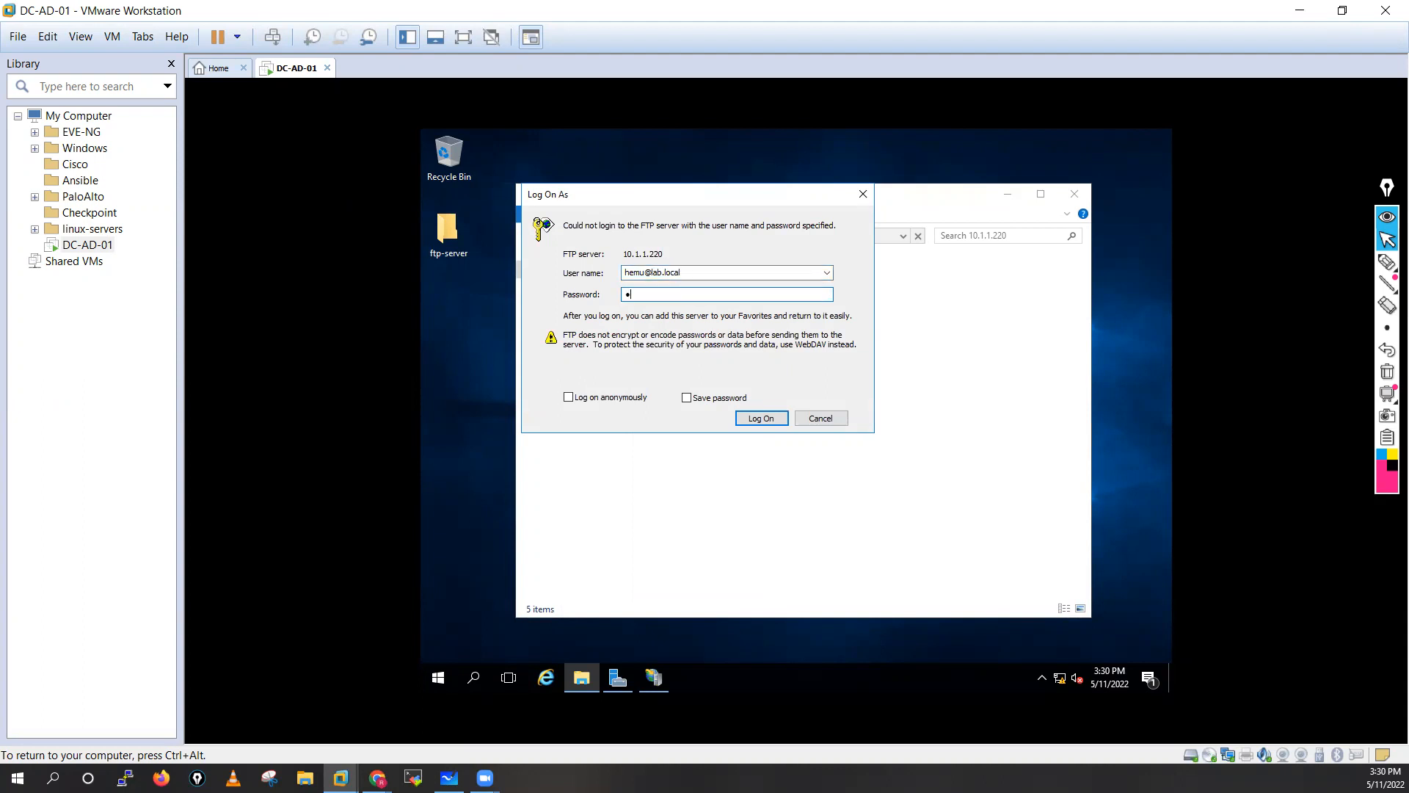
left_click(752, 420)
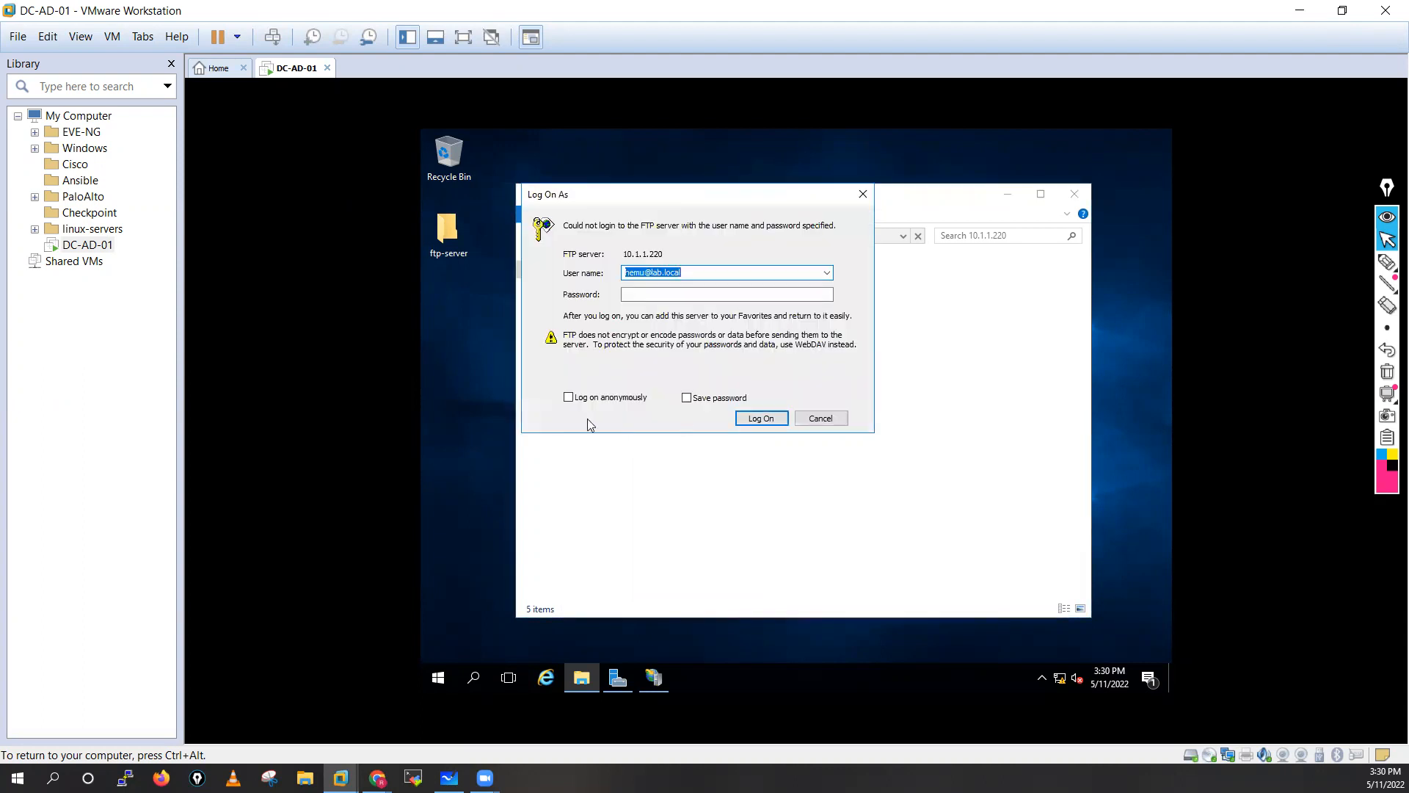
left_click(569, 398)
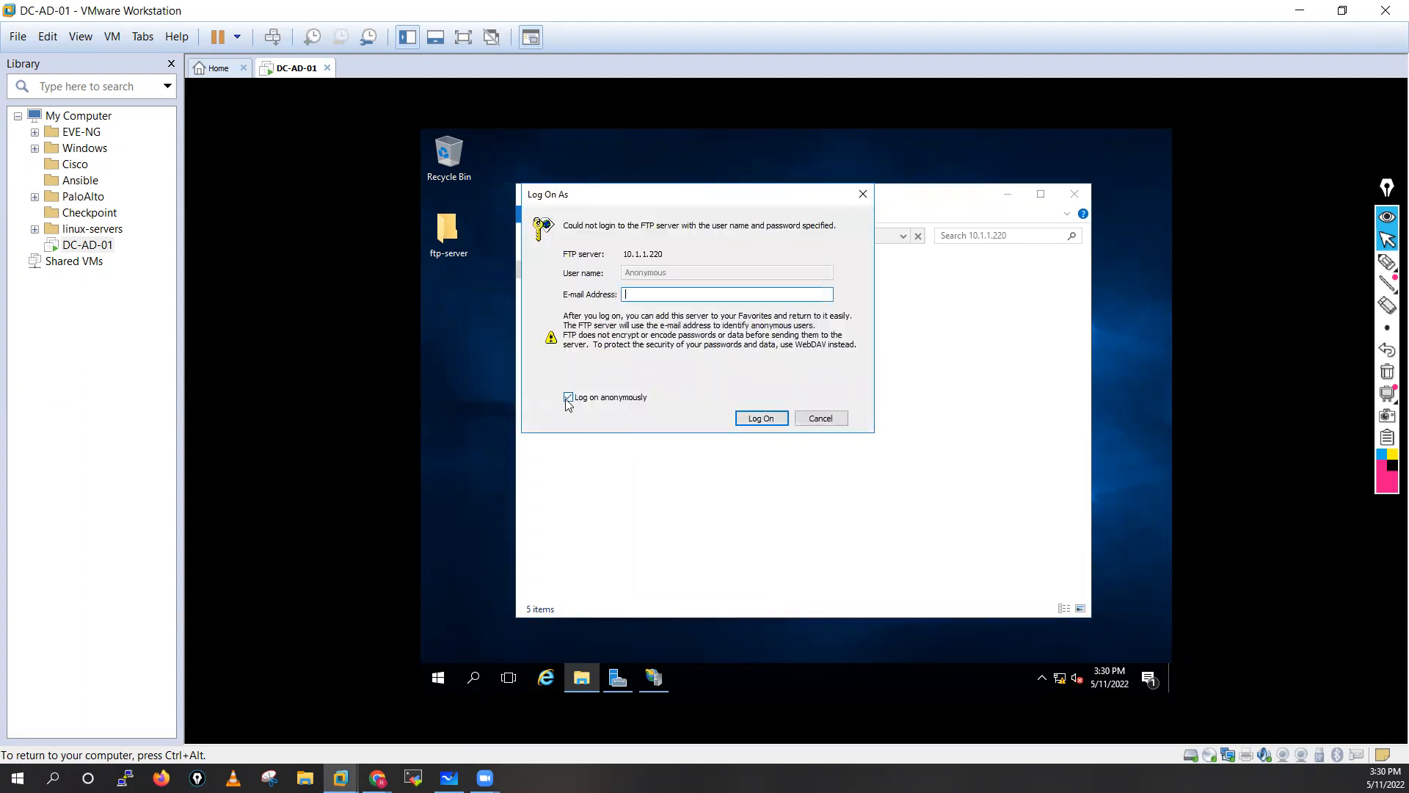
left_click(773, 419)
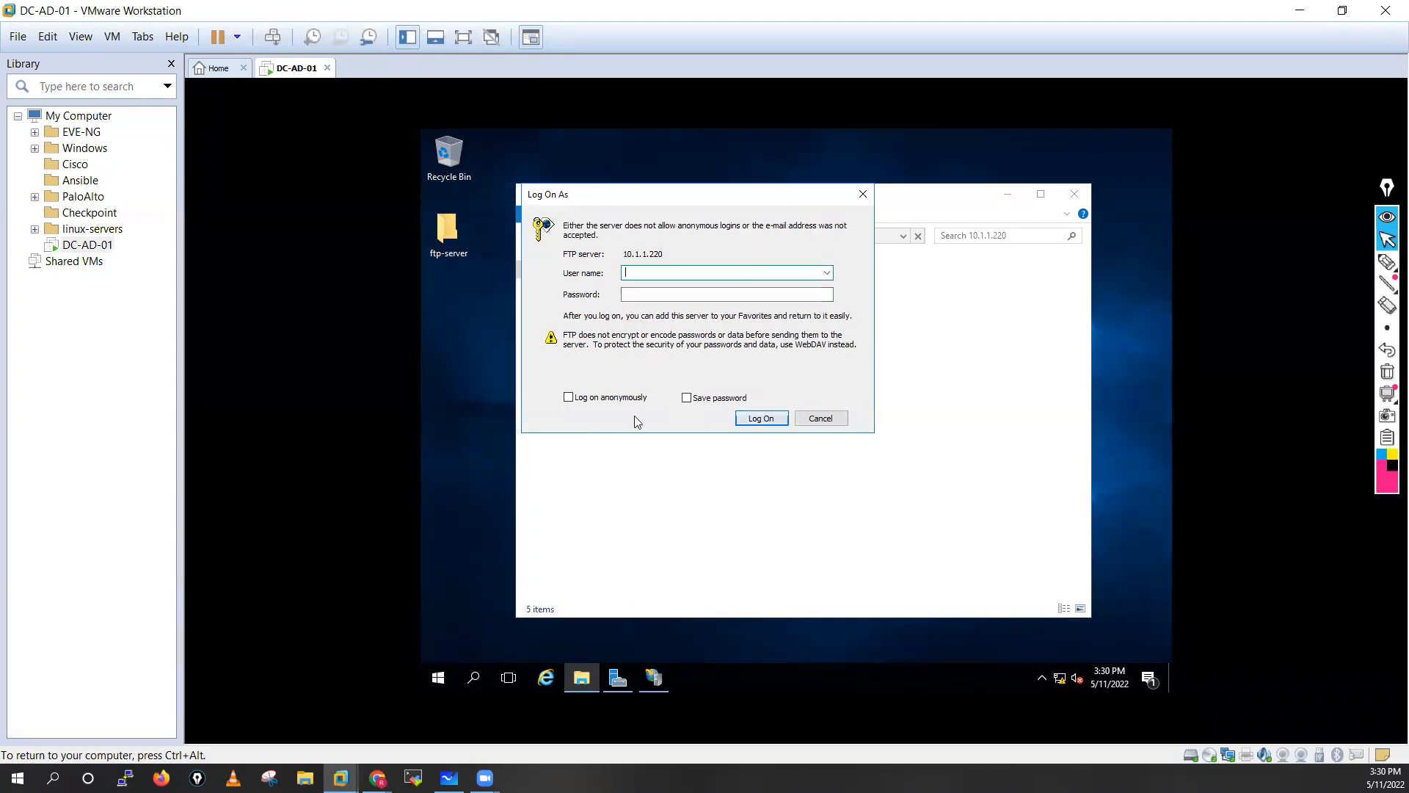
left_click(598, 397)
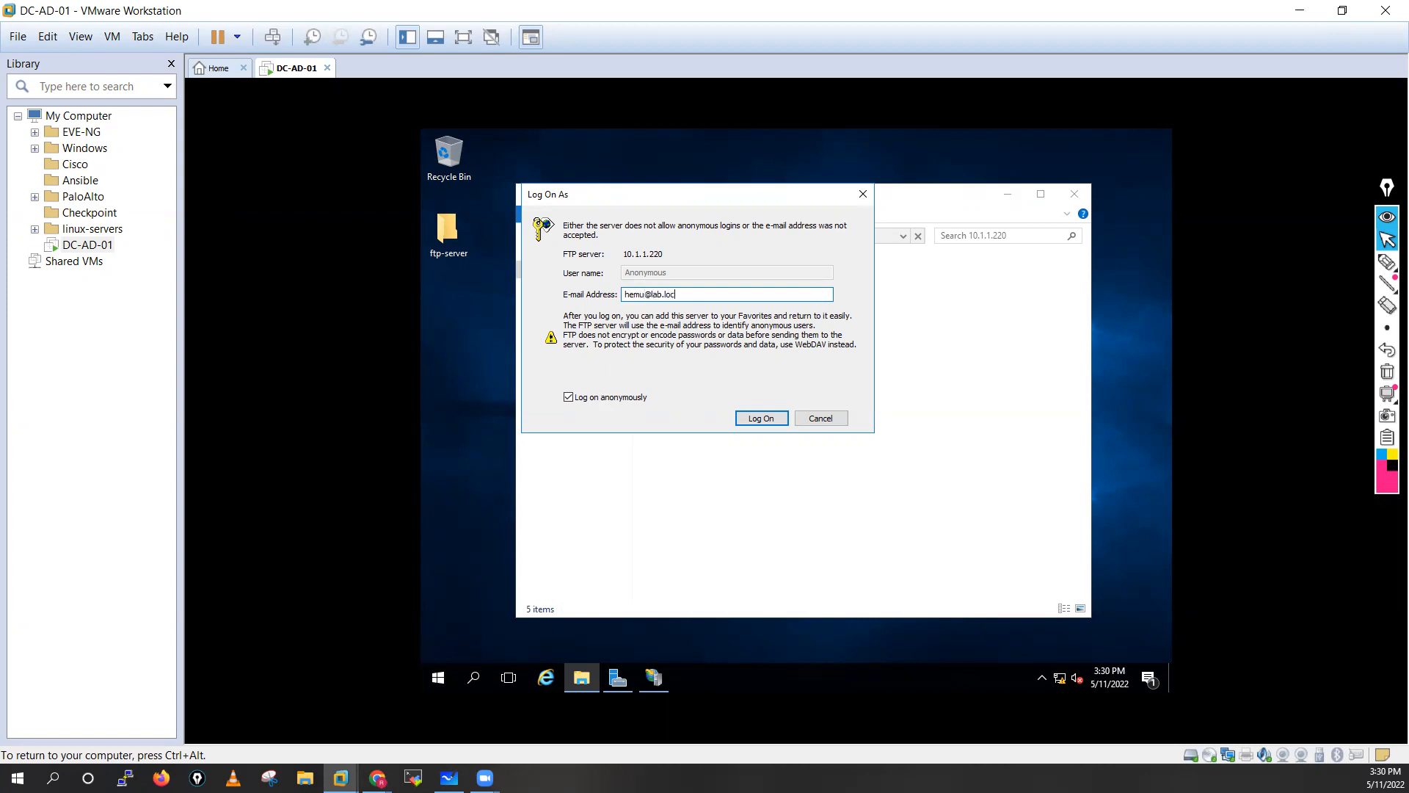
left_click(758, 422)
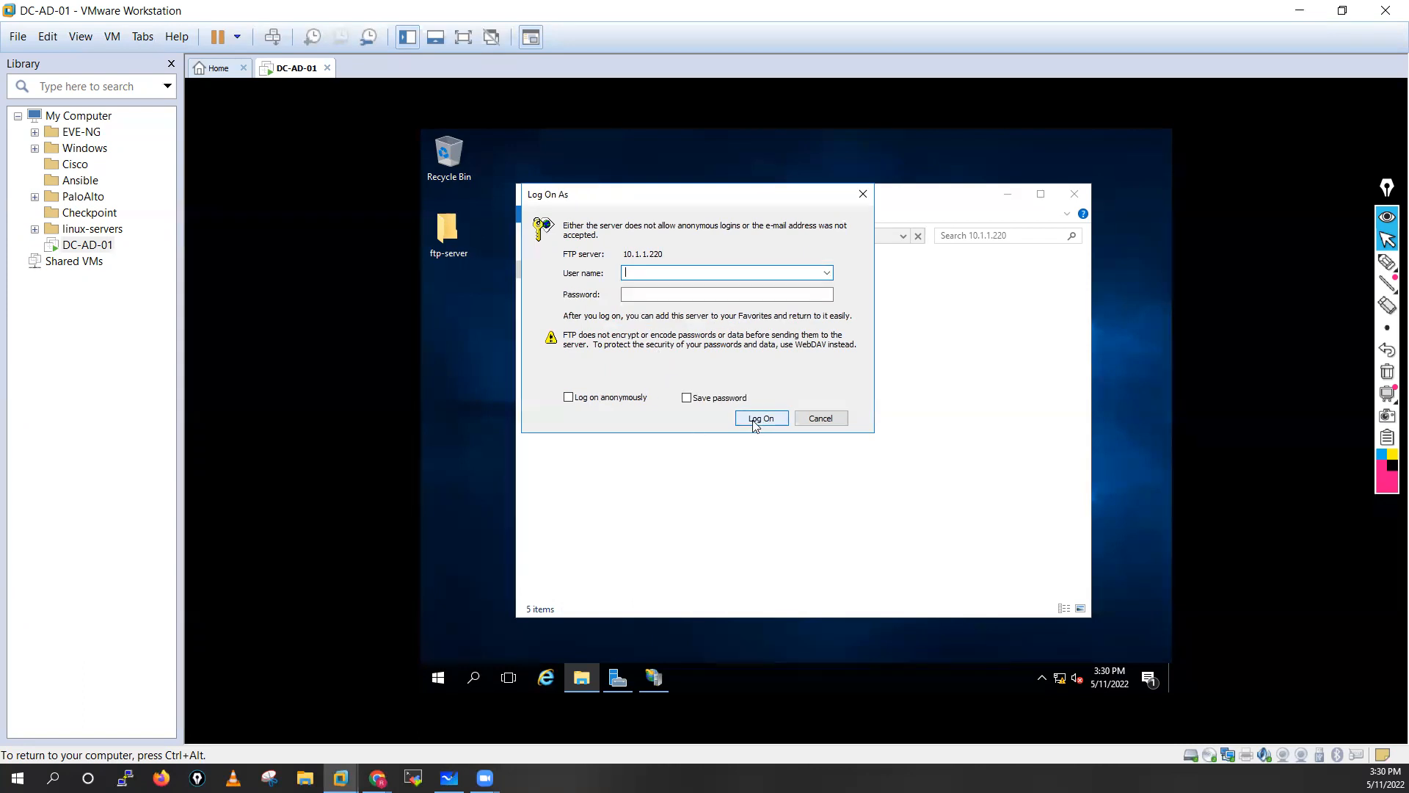
left_click(863, 193)
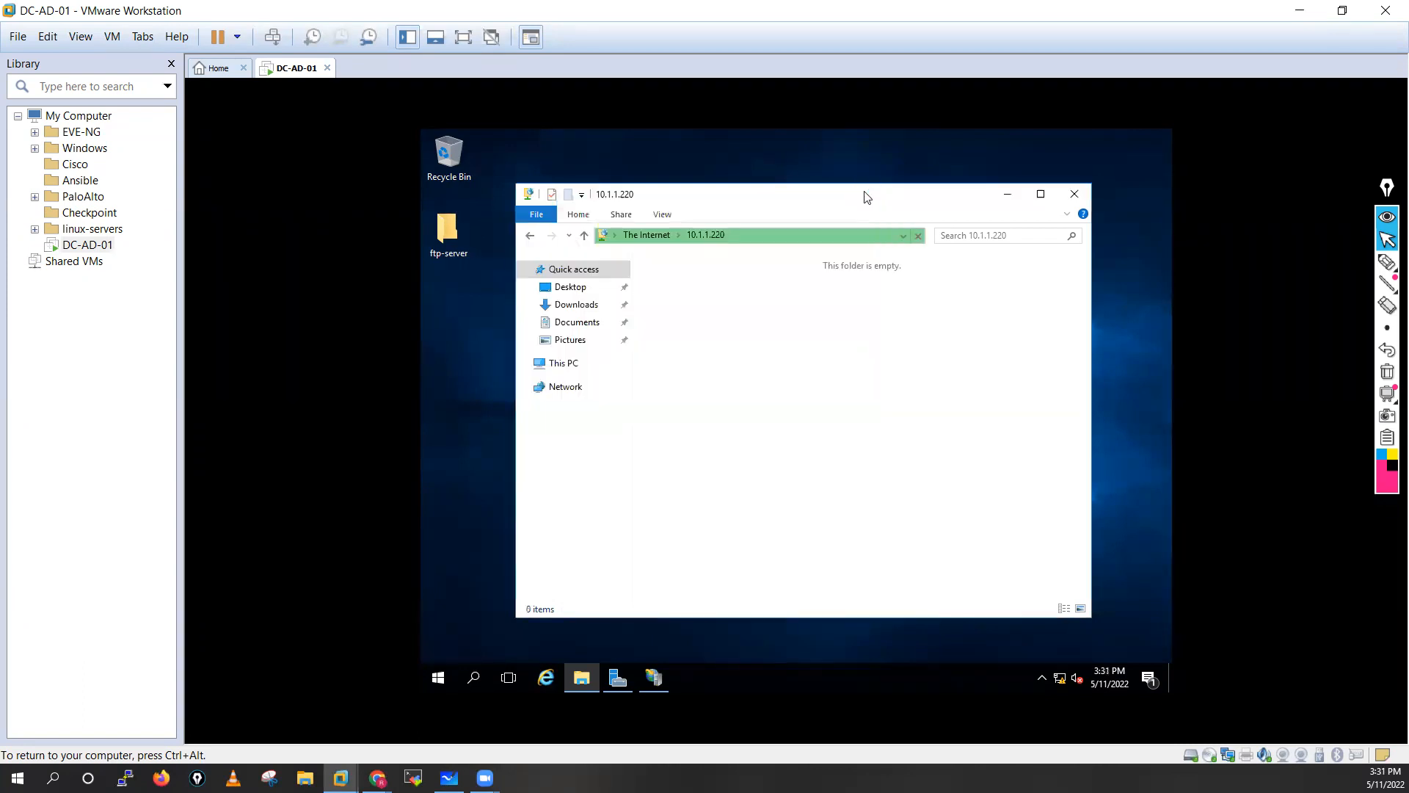
Close Explorer and open the ftp-server site's folder permissions from IIS Manager.
left_click(1075, 194)
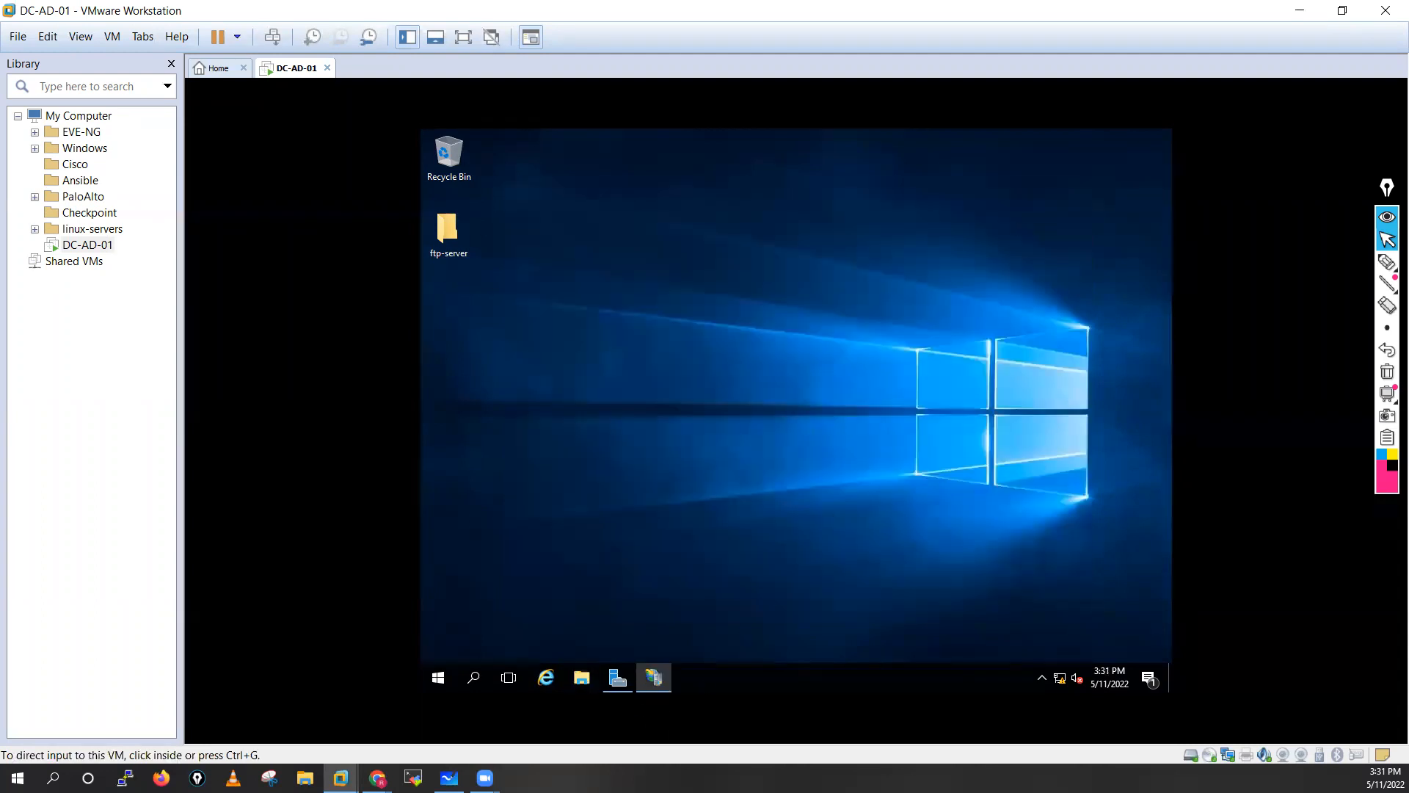
left_click(650, 679)
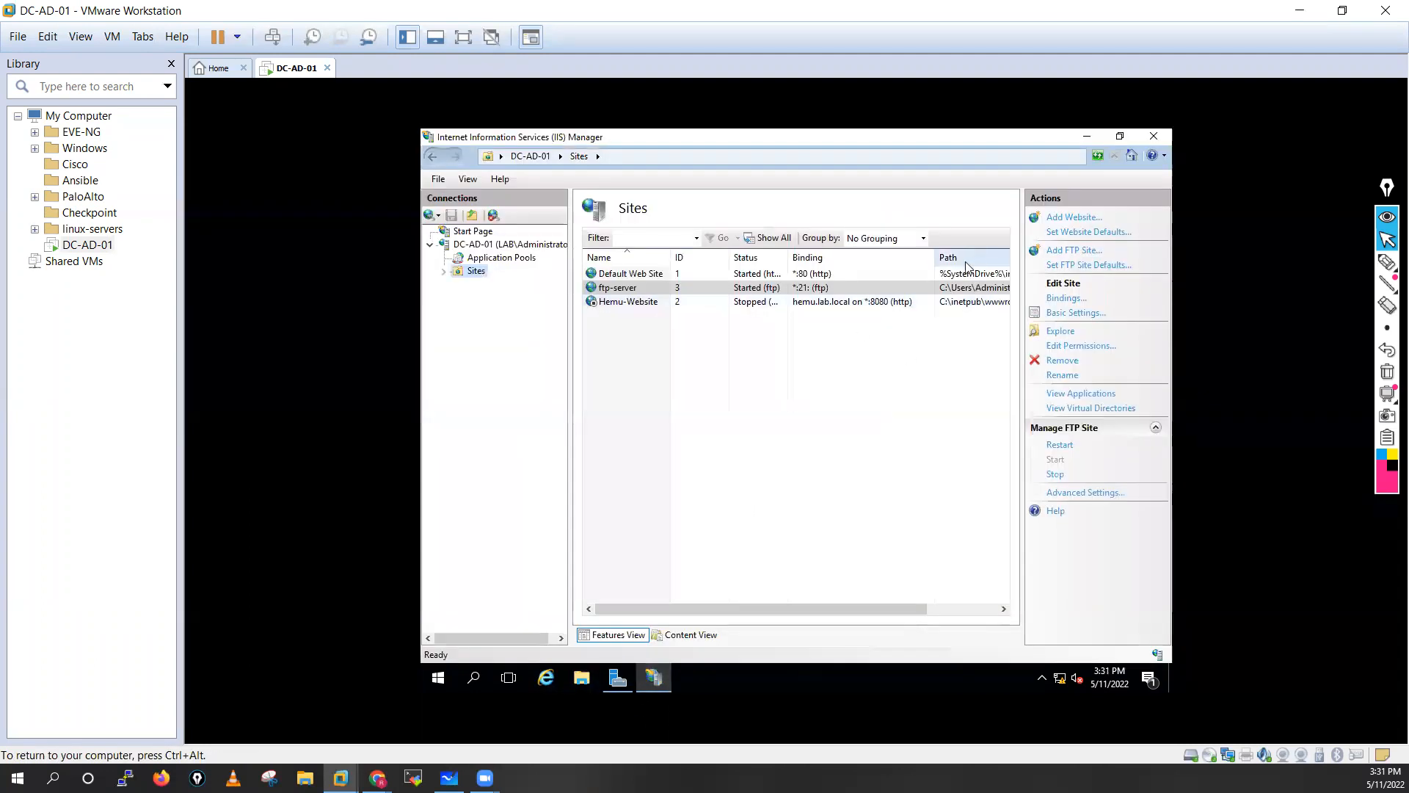
left_click(641, 288)
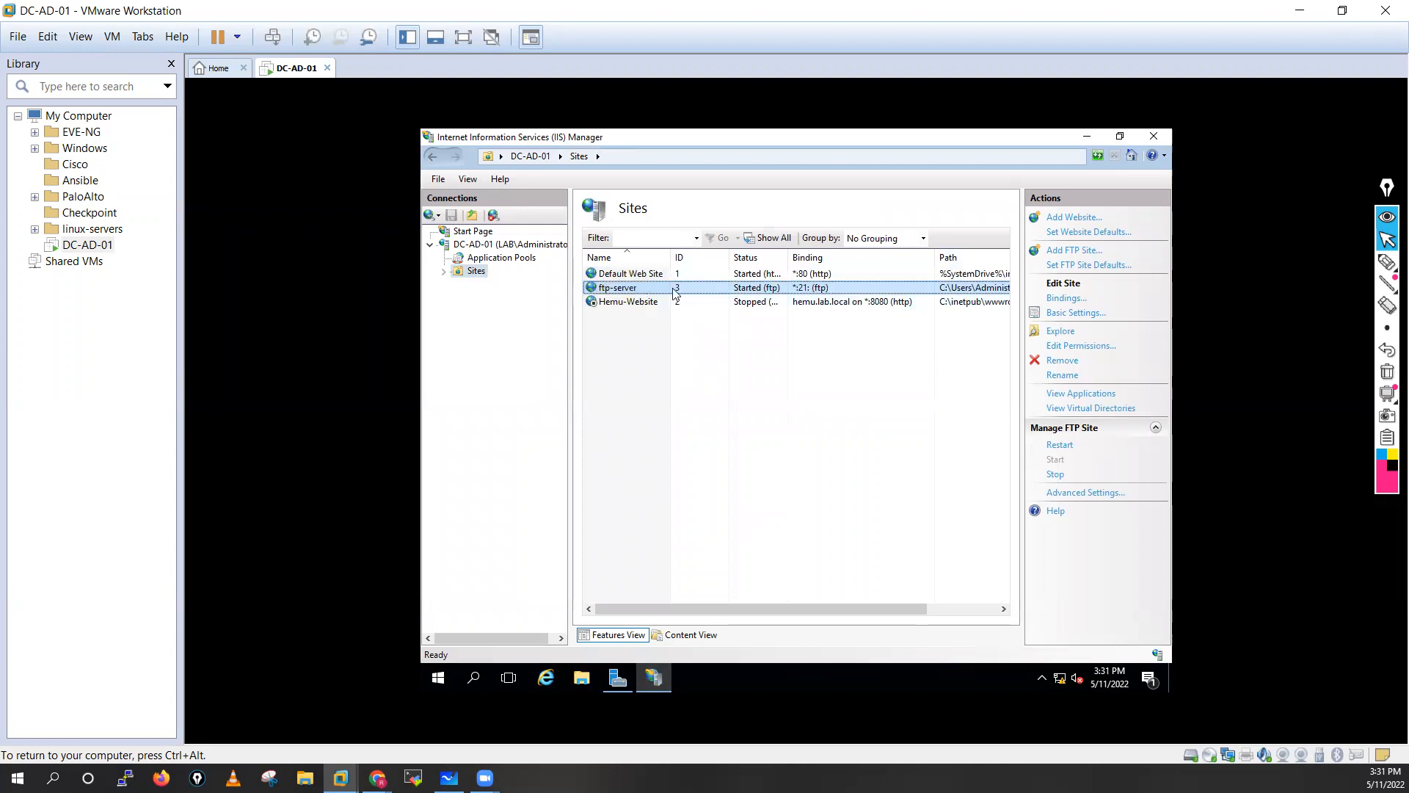
right_click(673, 289)
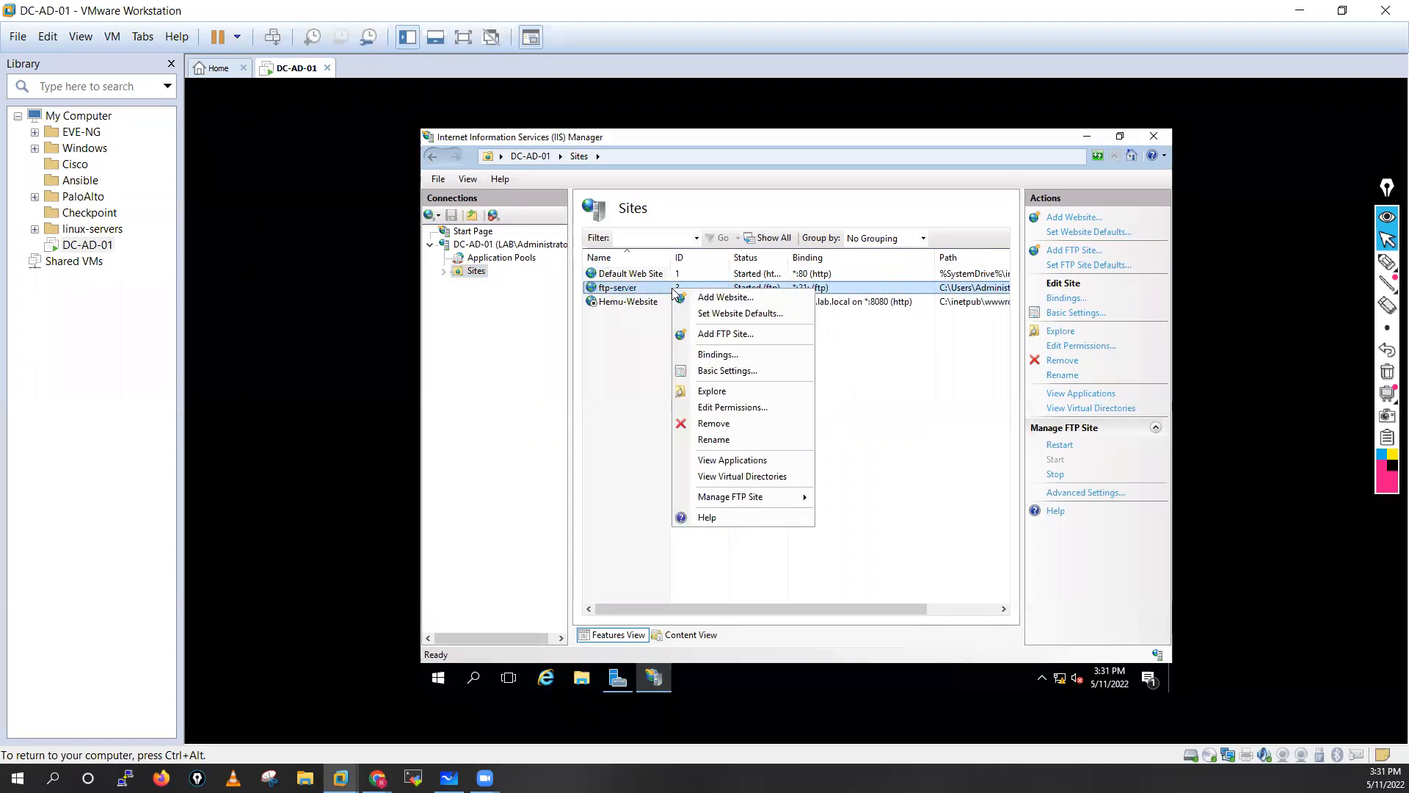
left_click(715, 408)
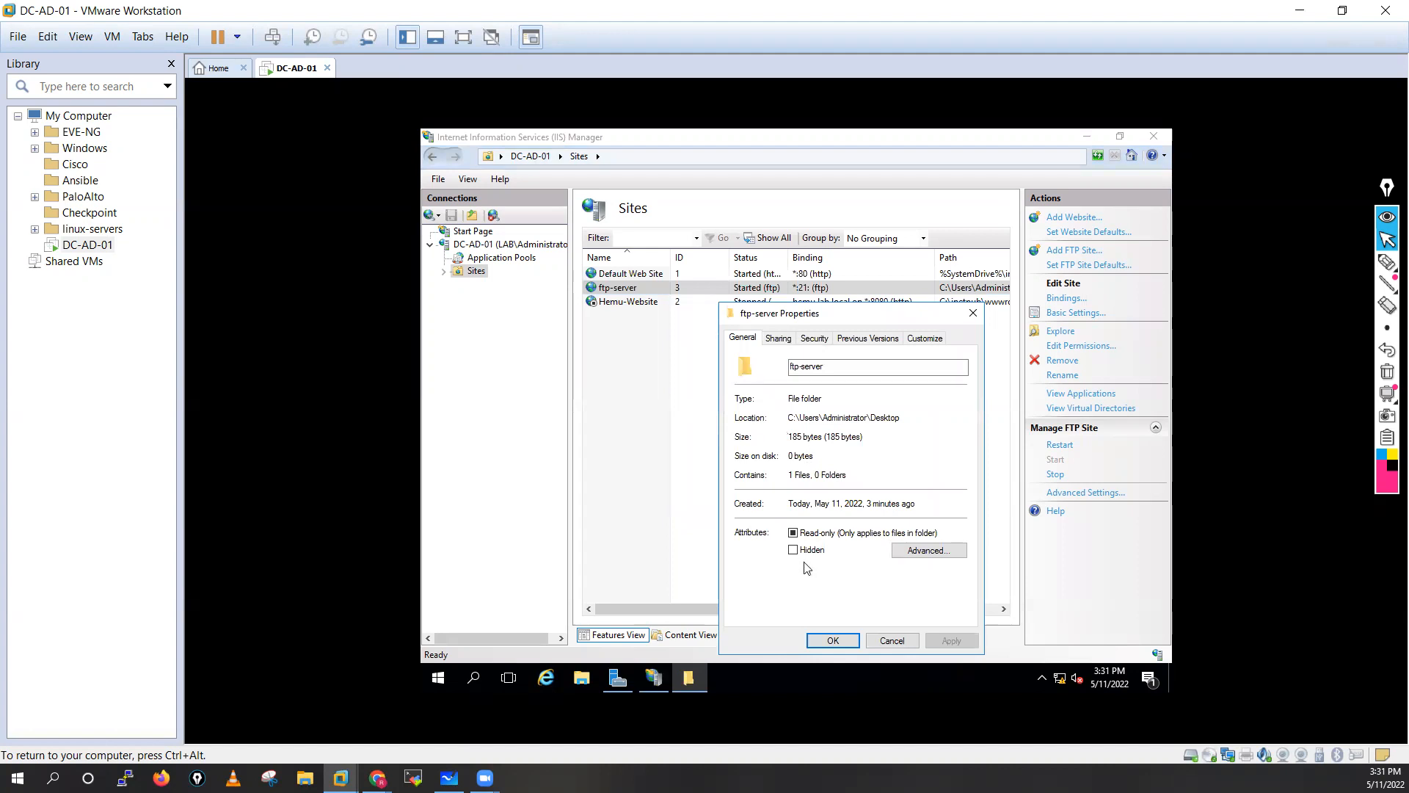
Review the folder's Sharing, Security, Previous Versions and Customize tabs, then open Basic Settings.
left_click(780, 342)
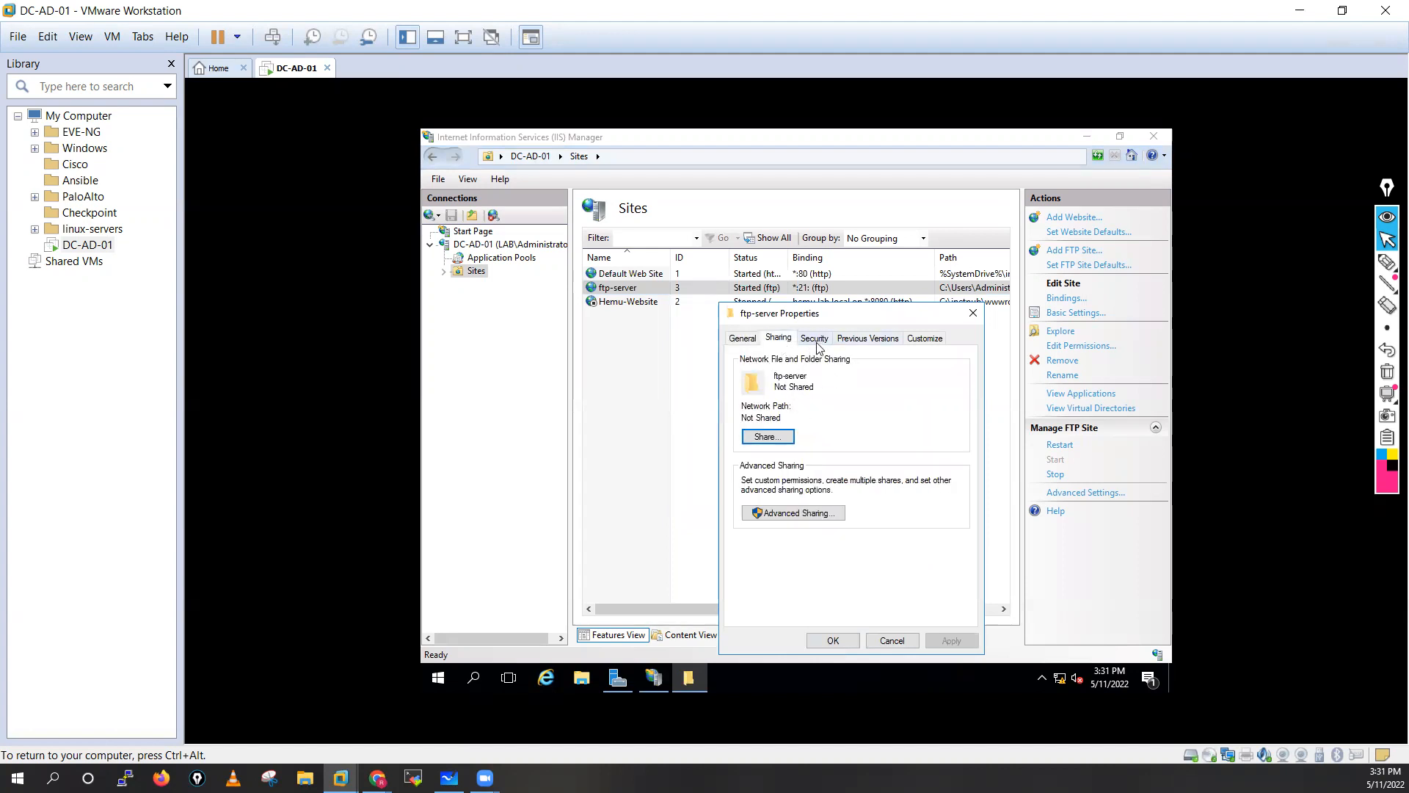
left_click(816, 339)
left_click(785, 408)
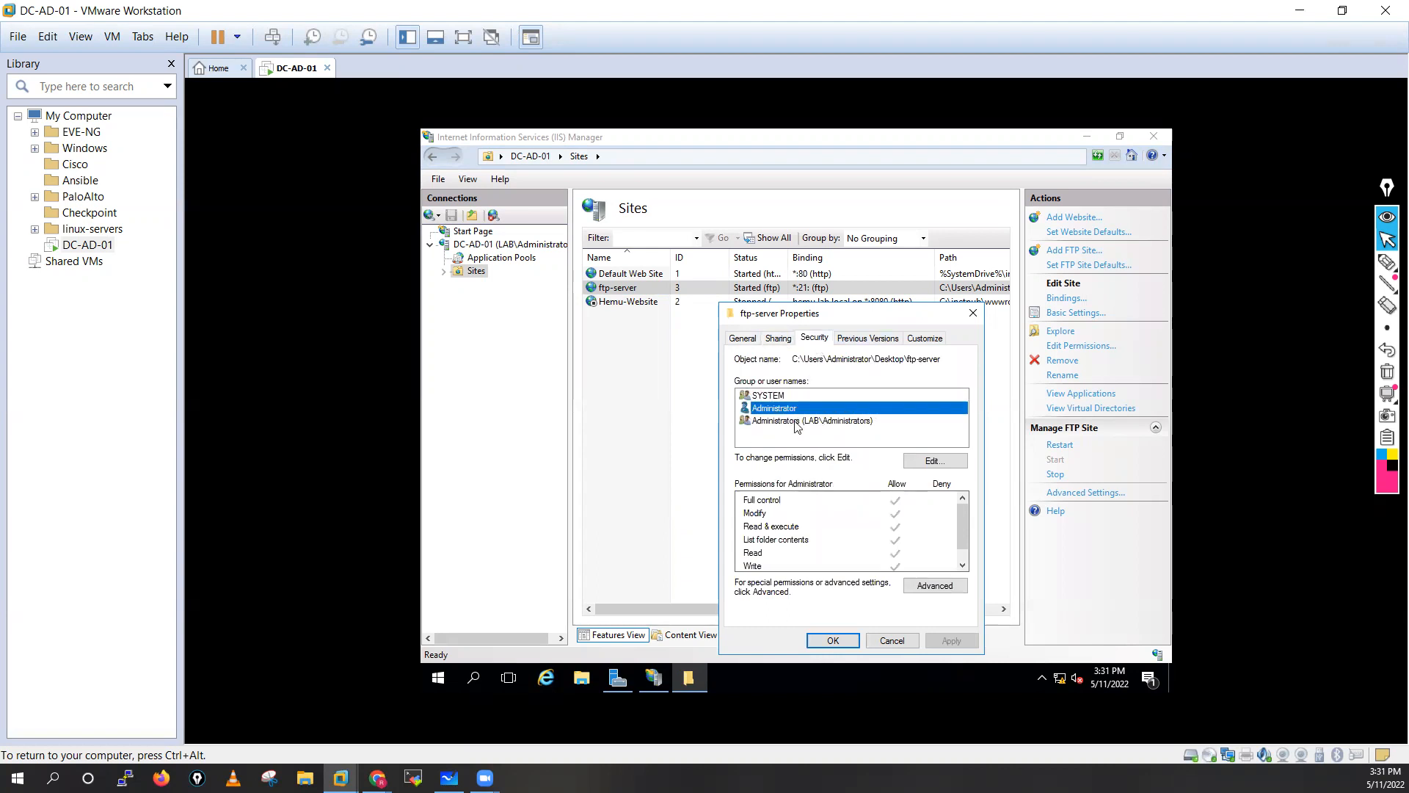
left_click(797, 424)
scroll(962, 521, "down", 1)
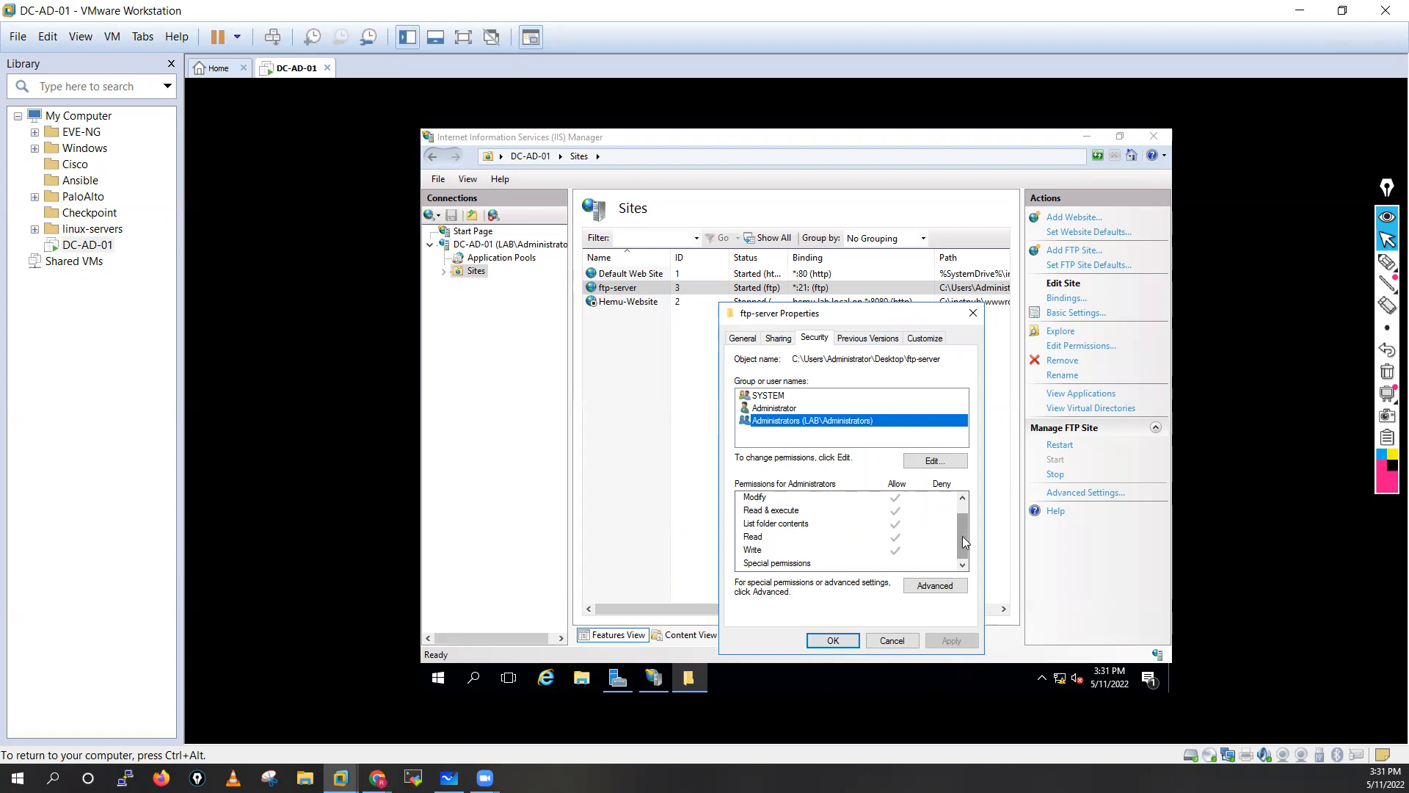
left_click(963, 497)
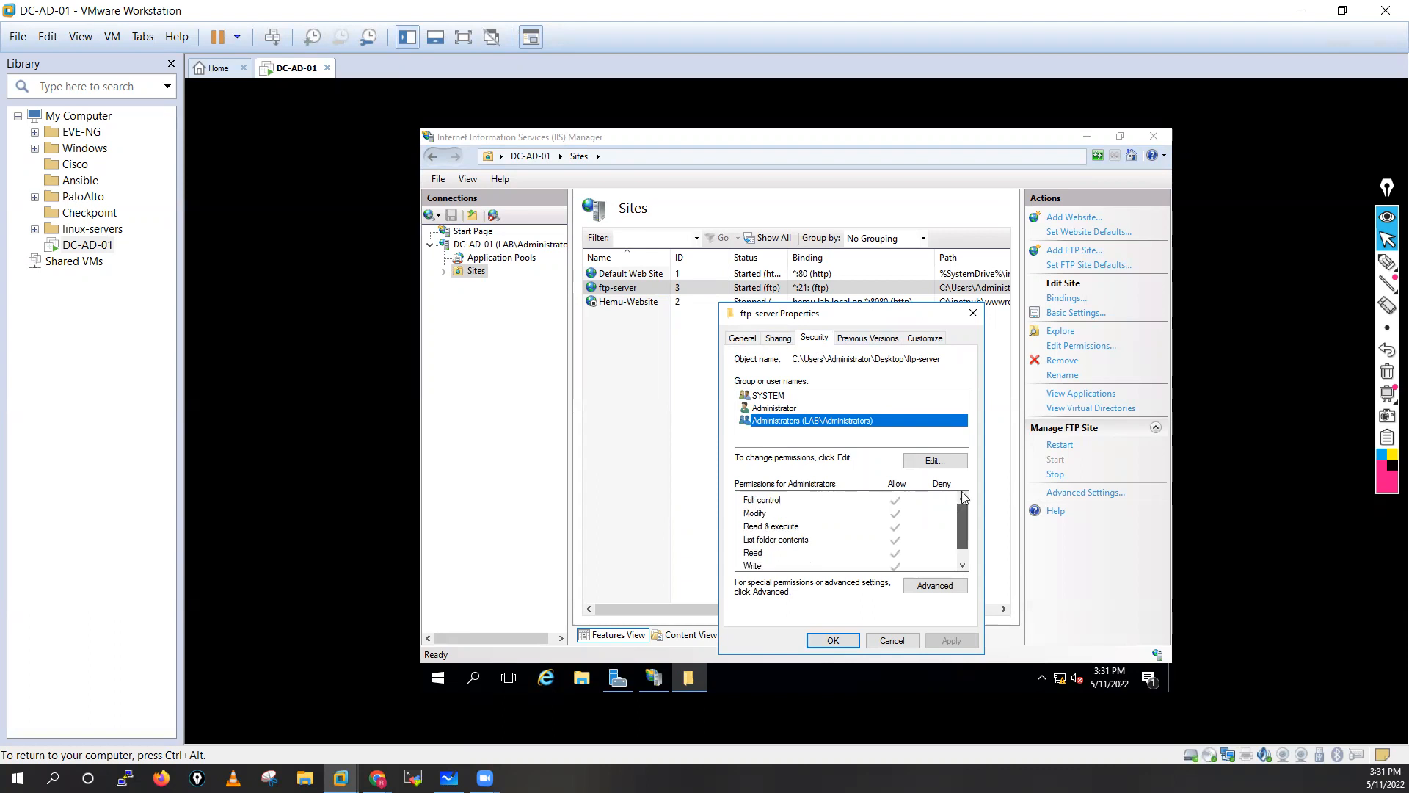
left_click(856, 342)
left_click(916, 345)
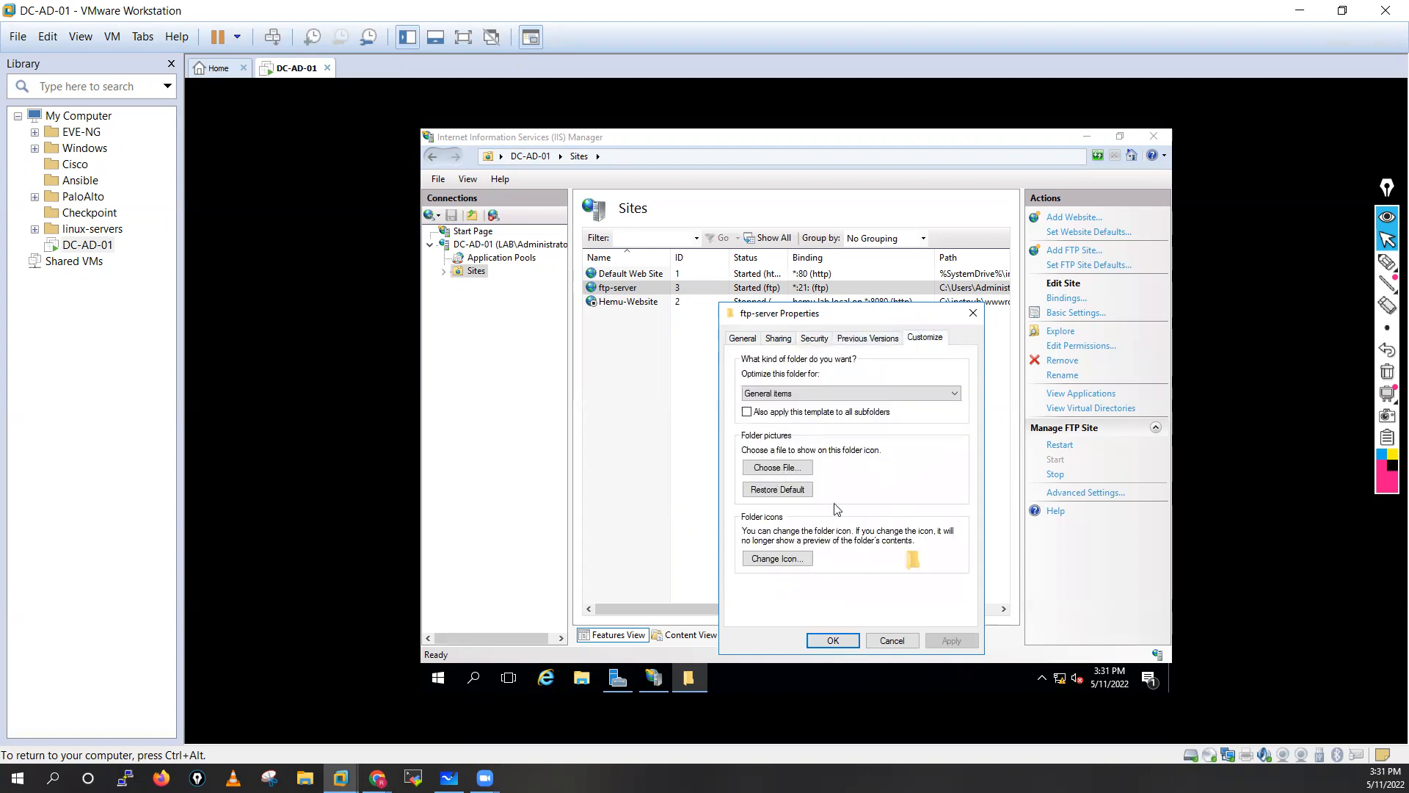
left_click(831, 639)
left_click(1058, 315)
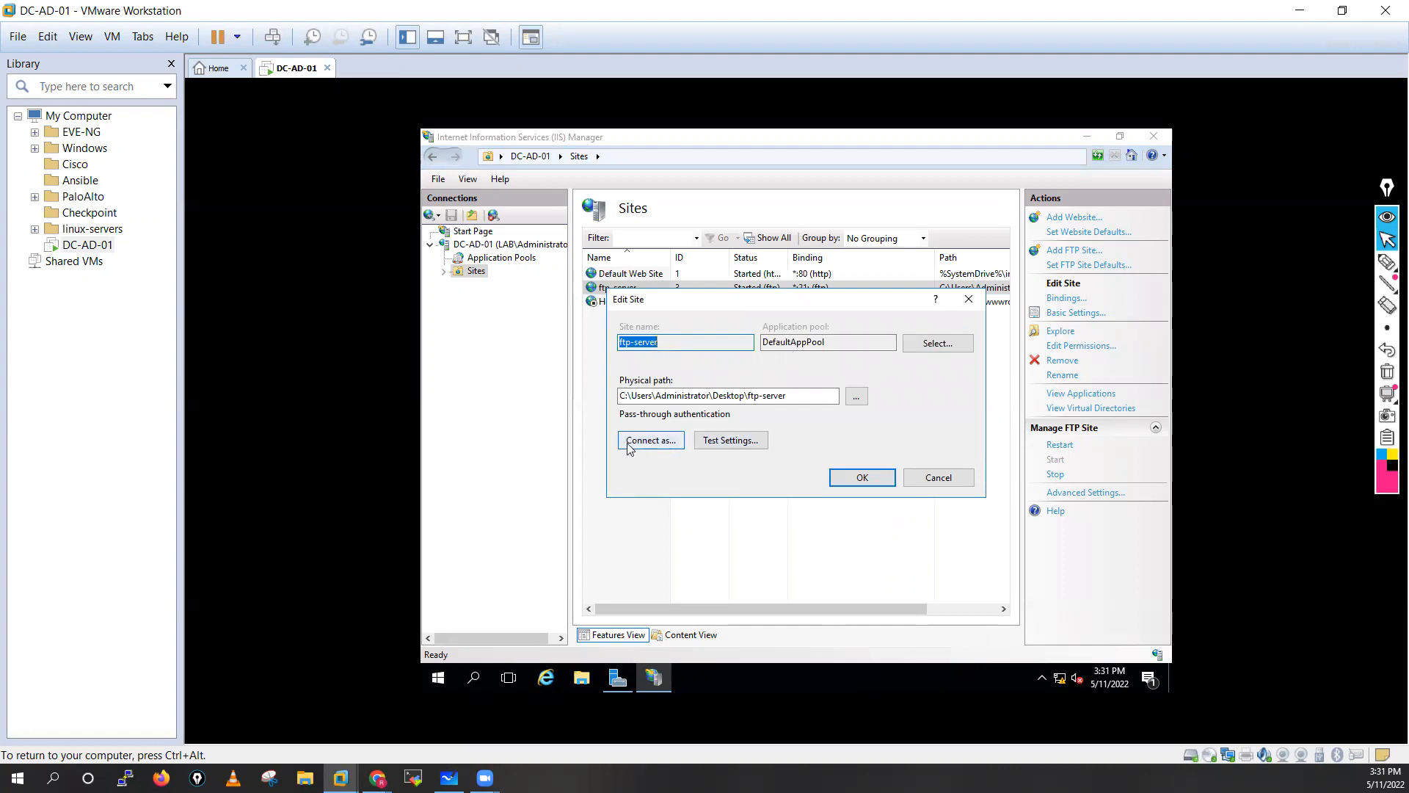
Close Edit Site, restart ftp-server, and review and close its Advanced Settings.
left_click(861, 478)
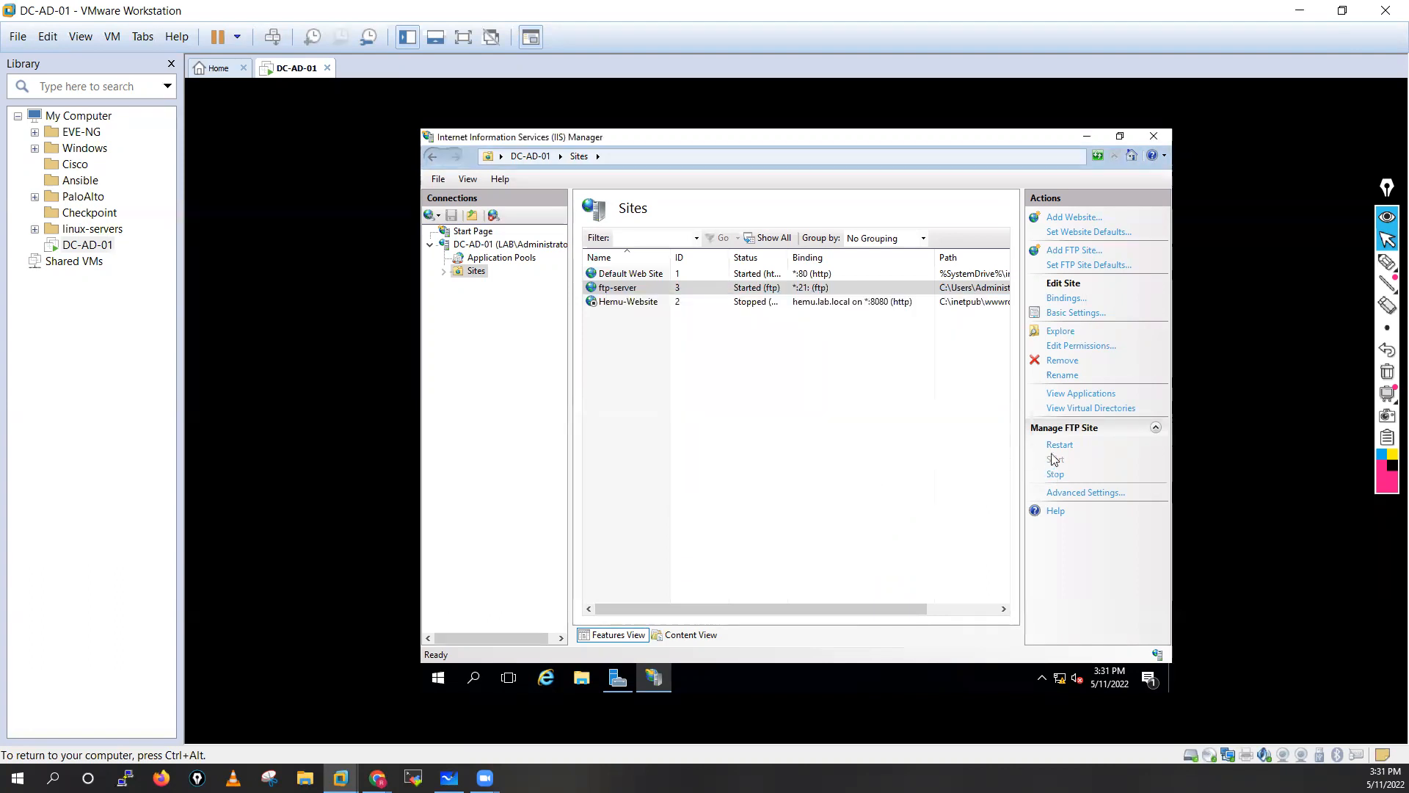
left_click(1058, 445)
left_click(1076, 493)
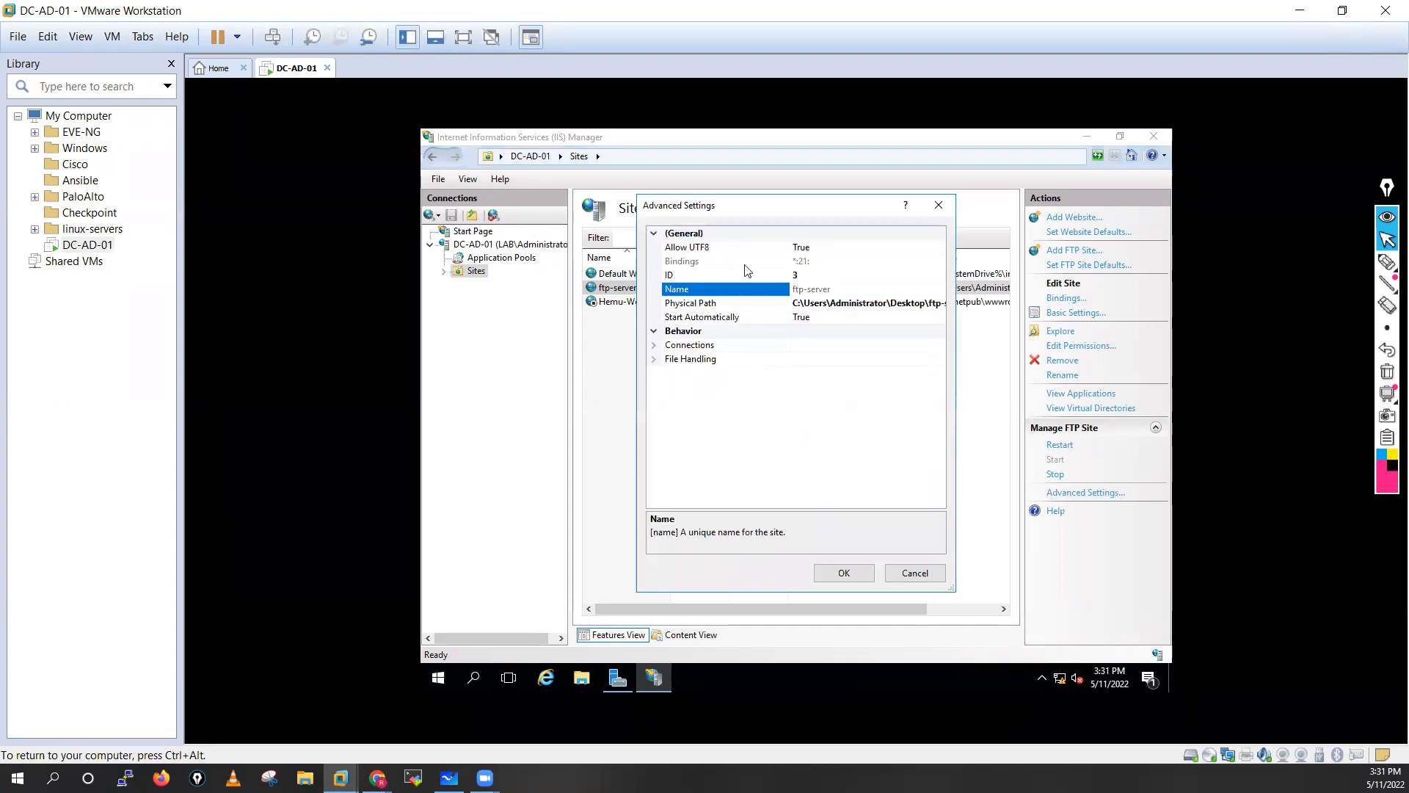
left_click(861, 577)
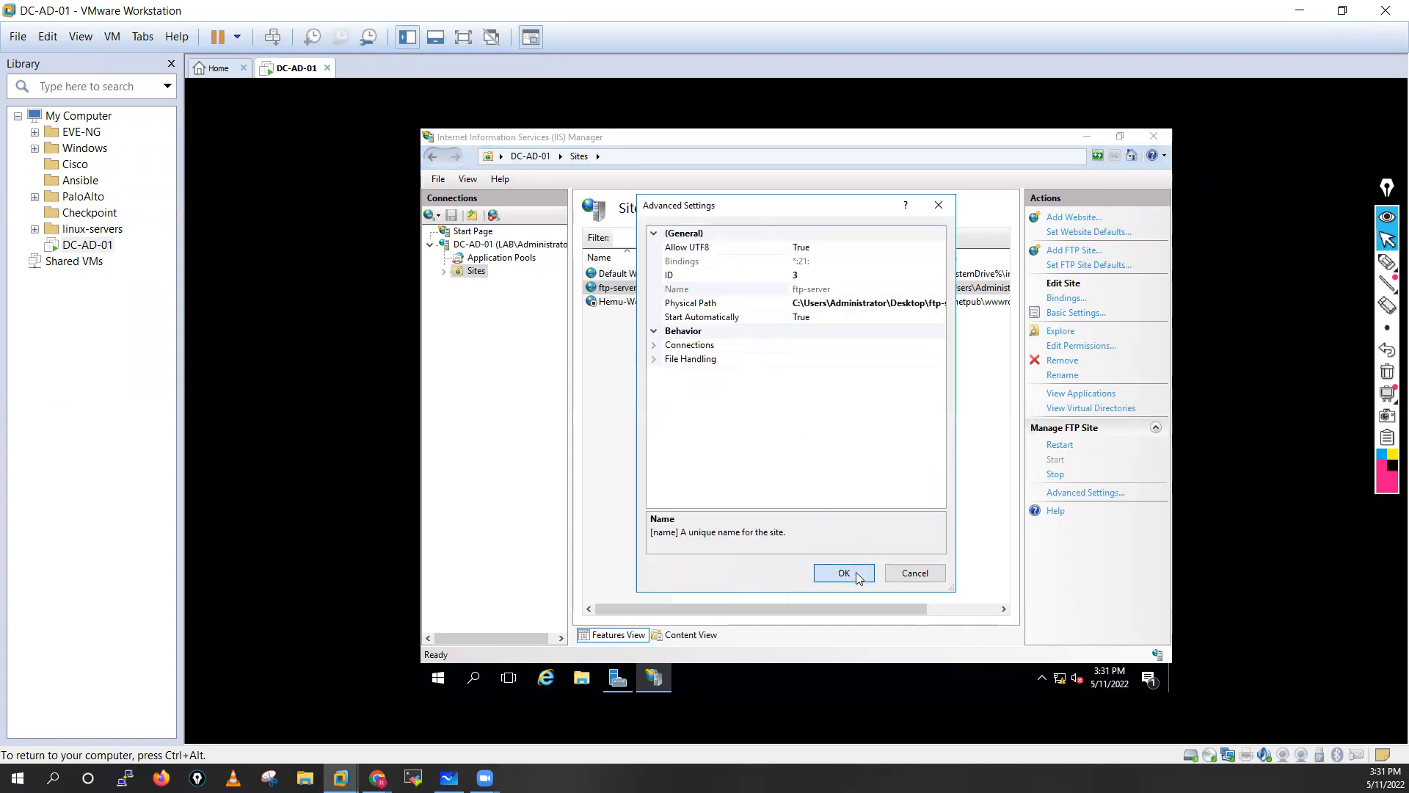
right_click(618, 287)
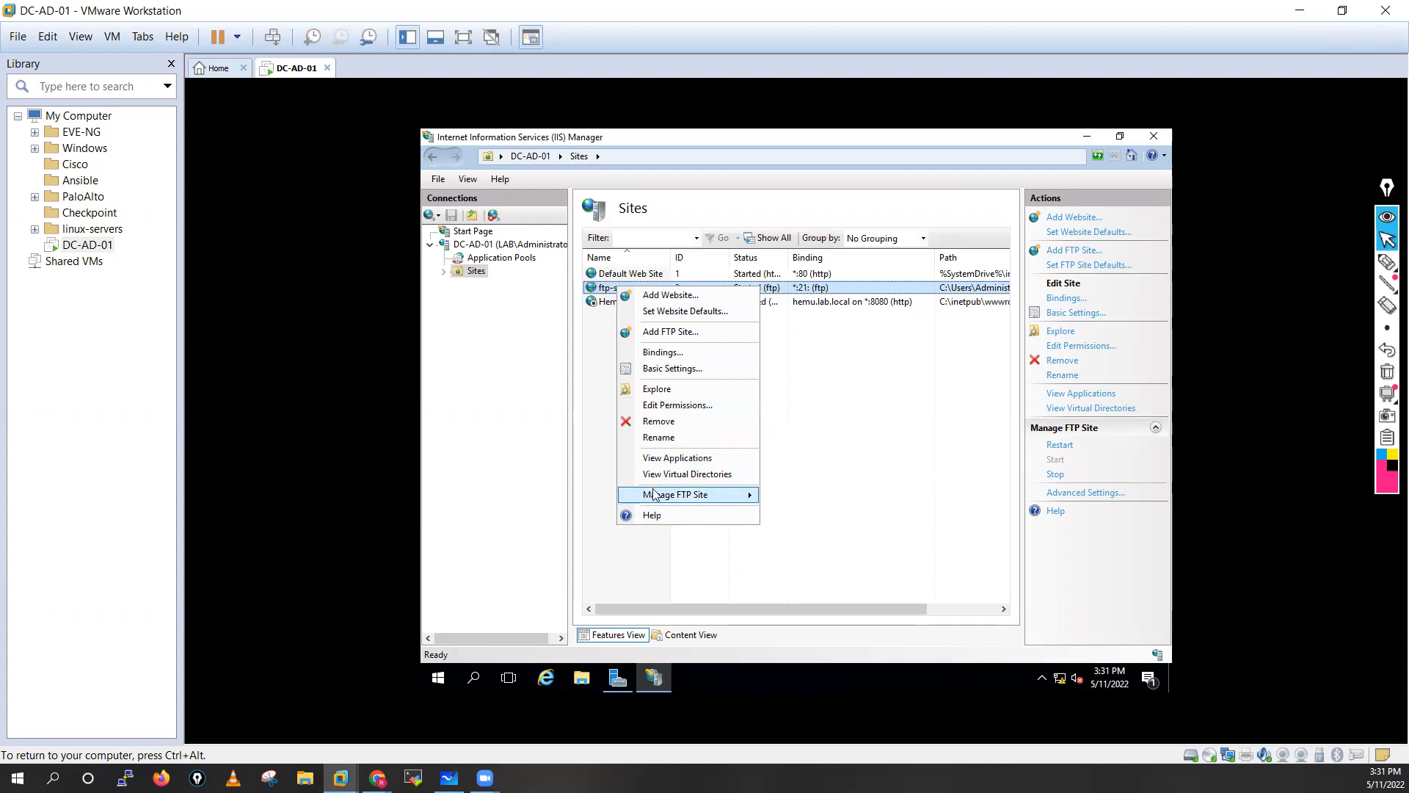
left_click(843, 474)
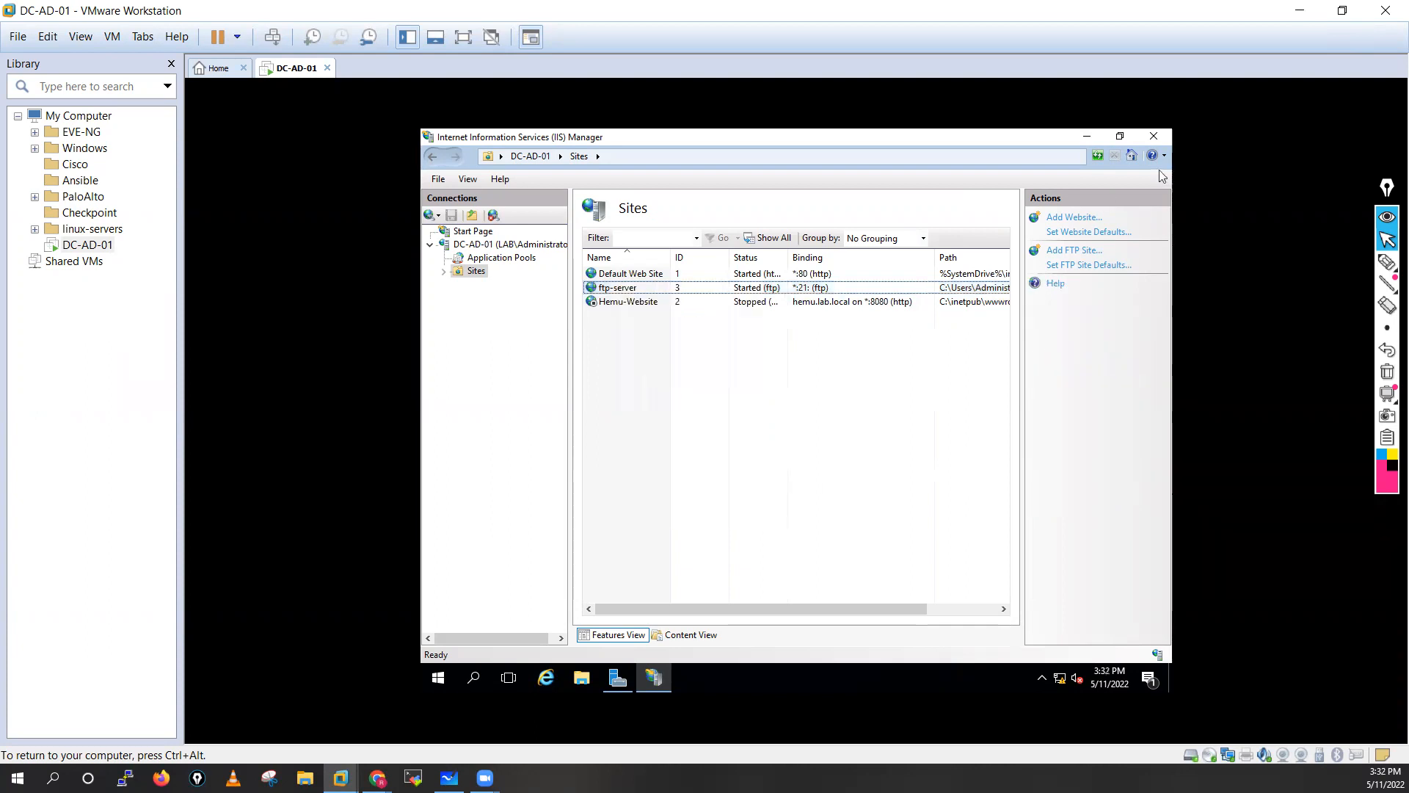
Browse to ftp://10.1.1.220 in a new Explorer window and log on as Administrator.
left_click(581, 677)
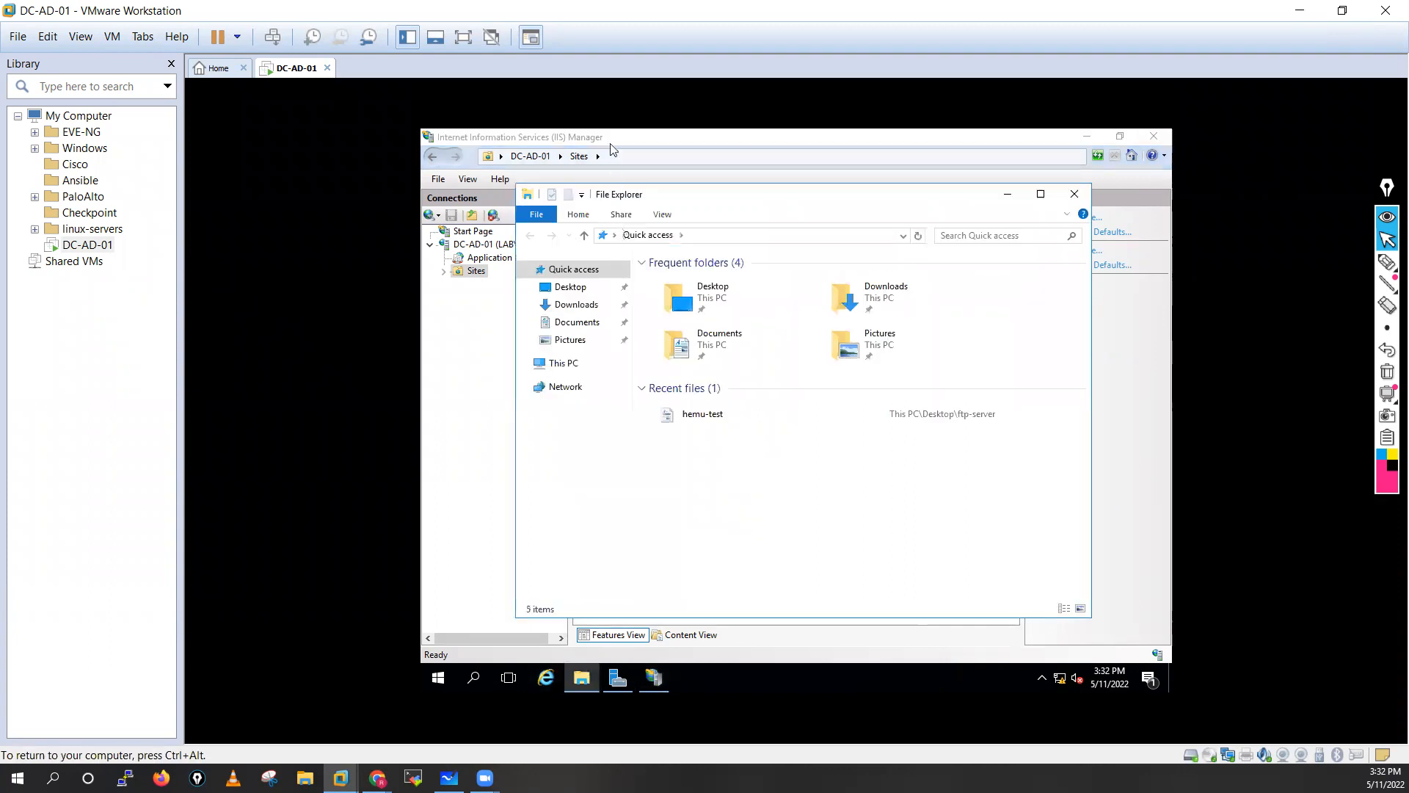
left_click(691, 238)
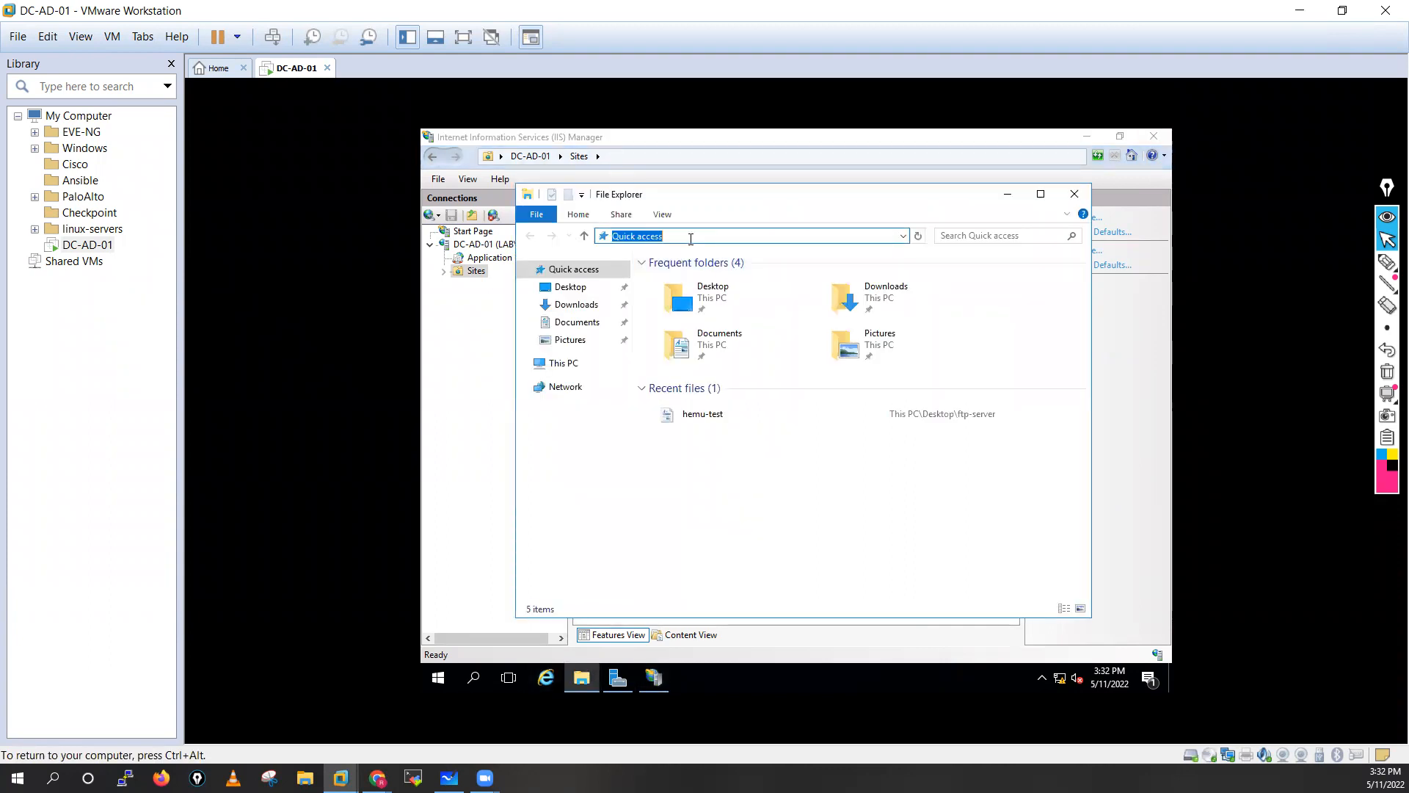
type("ftp://")
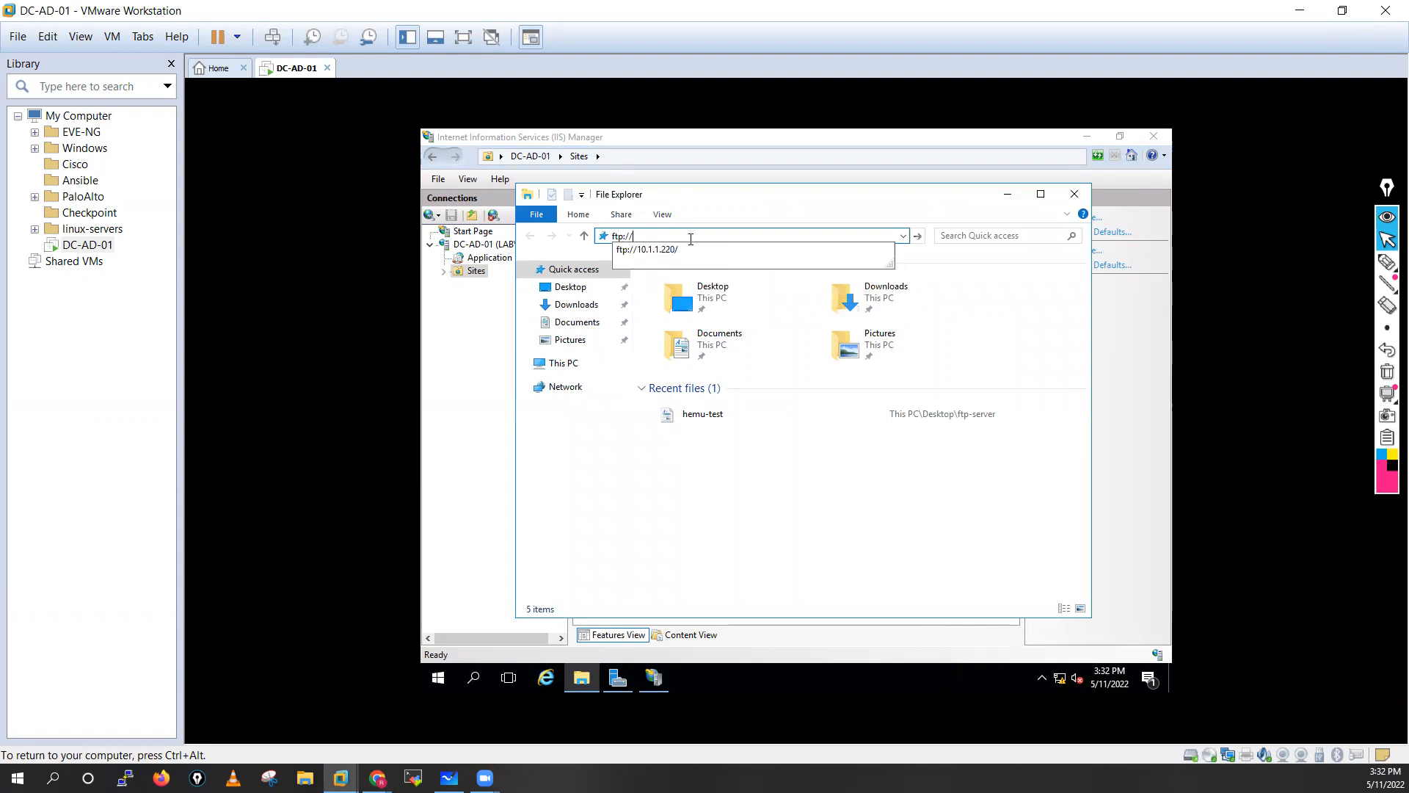
left_click(674, 251)
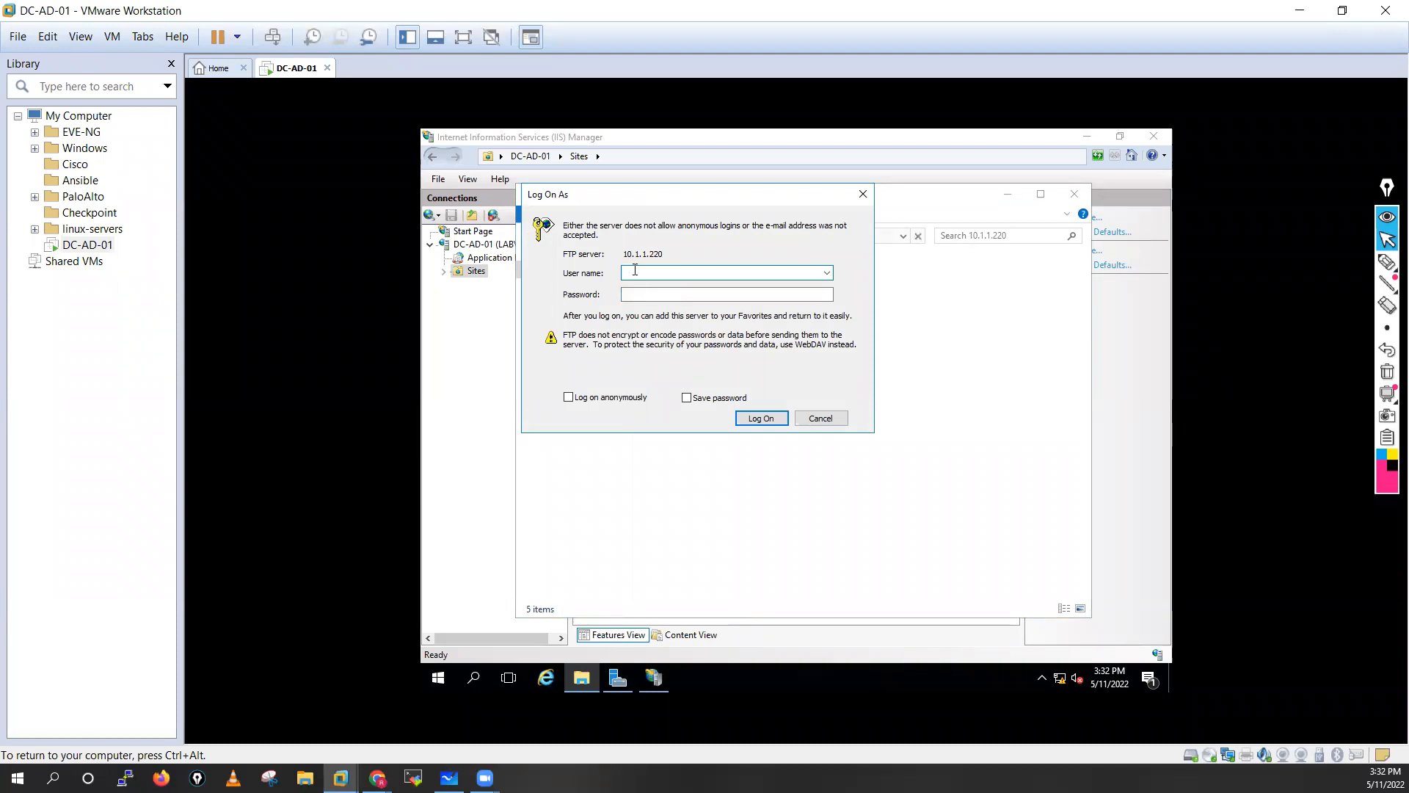
key("Tab")
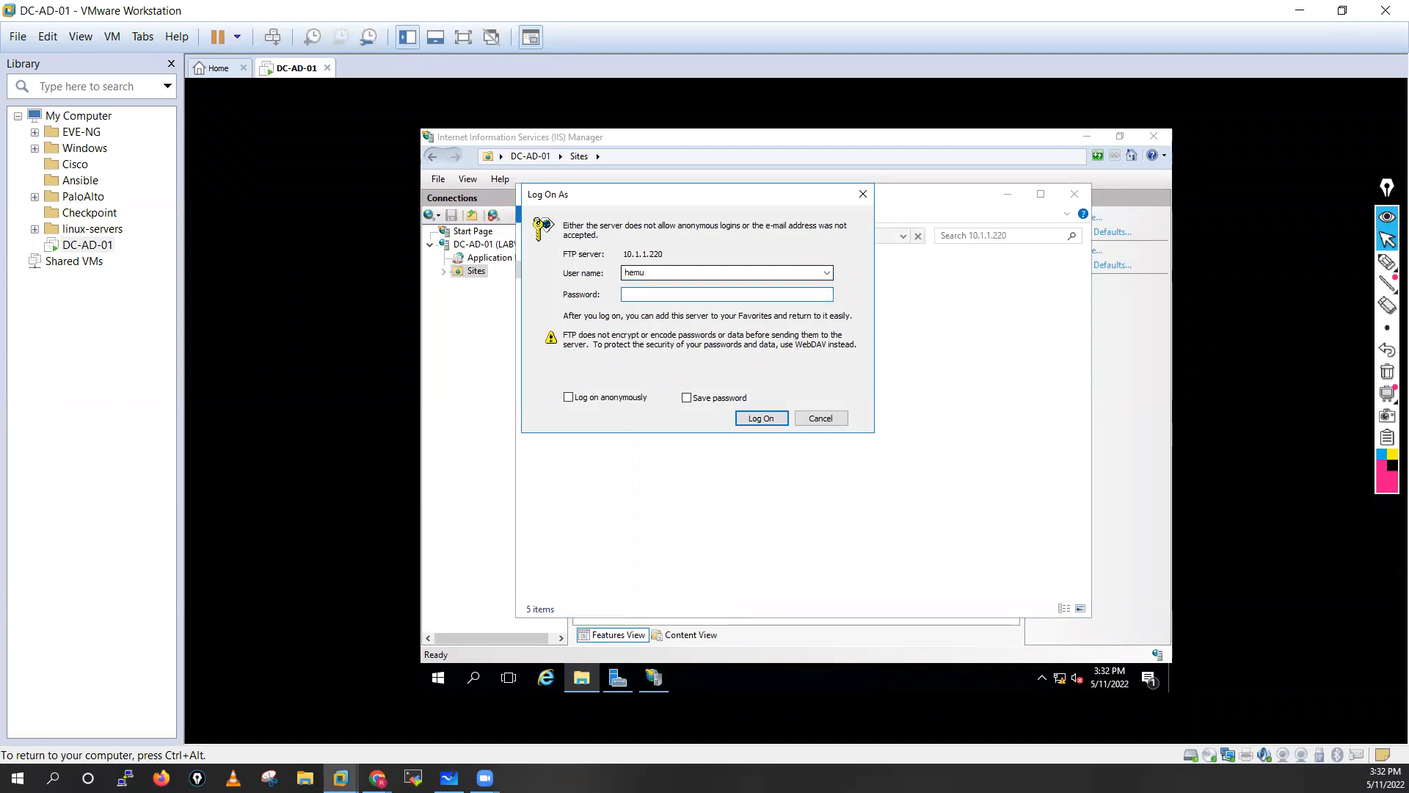
double_click(636, 270)
type("Administrator")
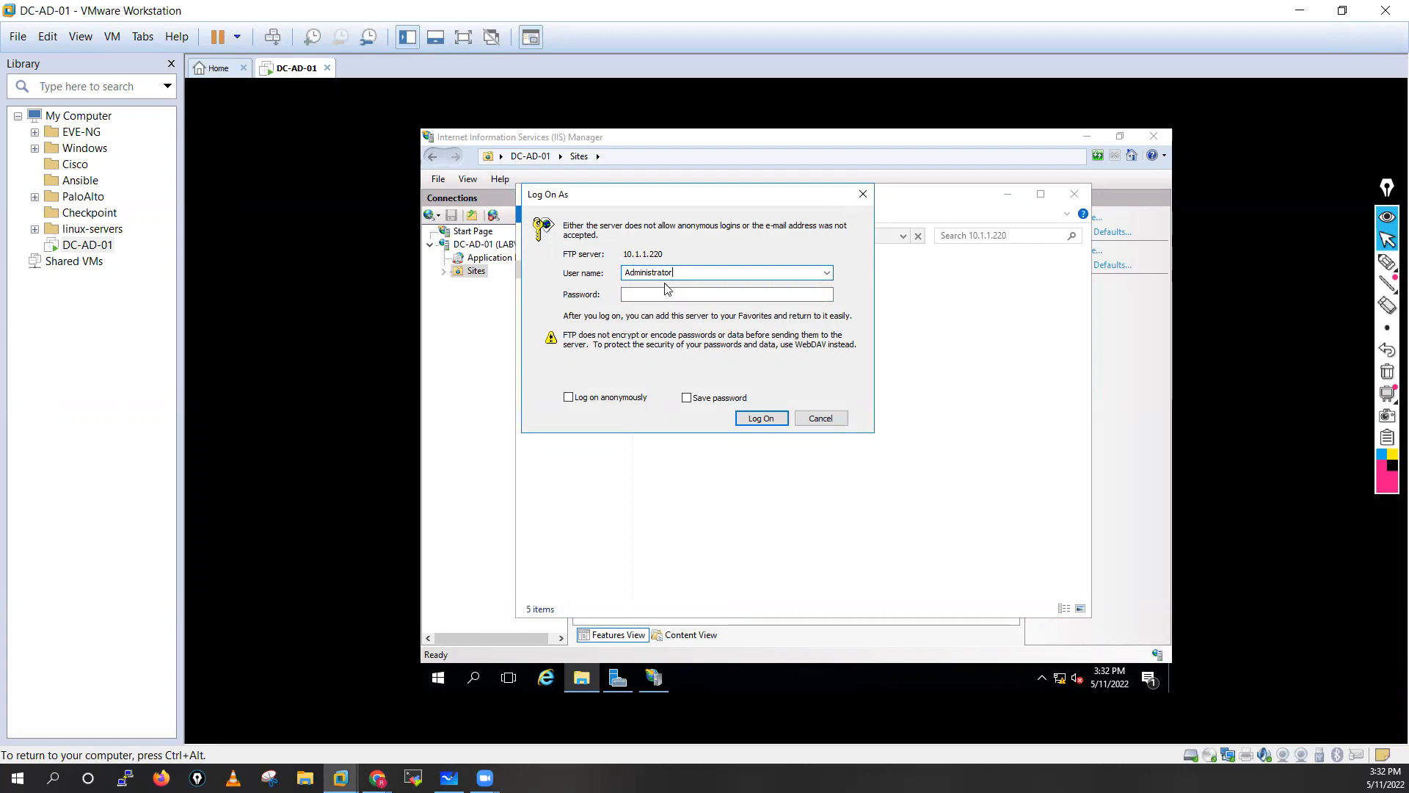
left_click(654, 295)
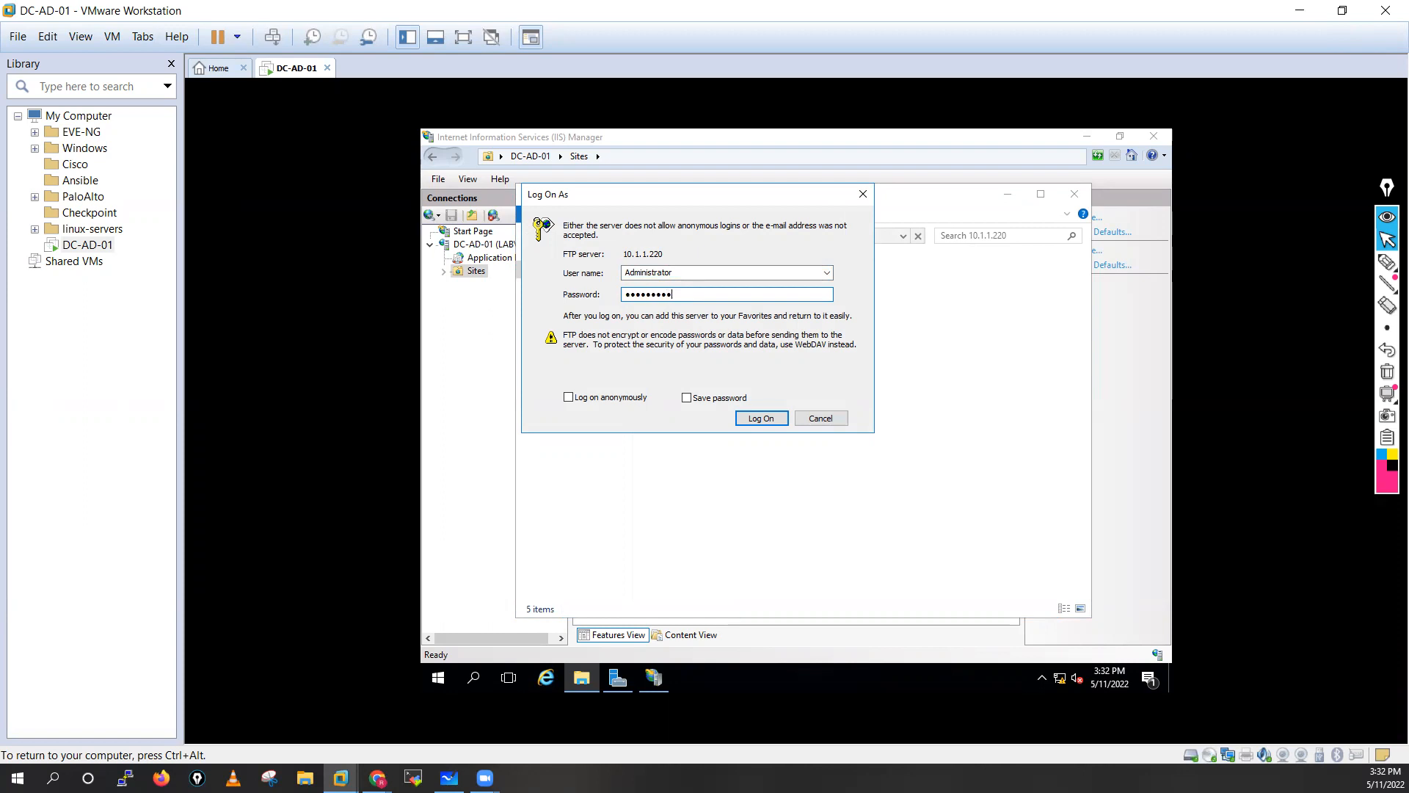
left_click(759, 423)
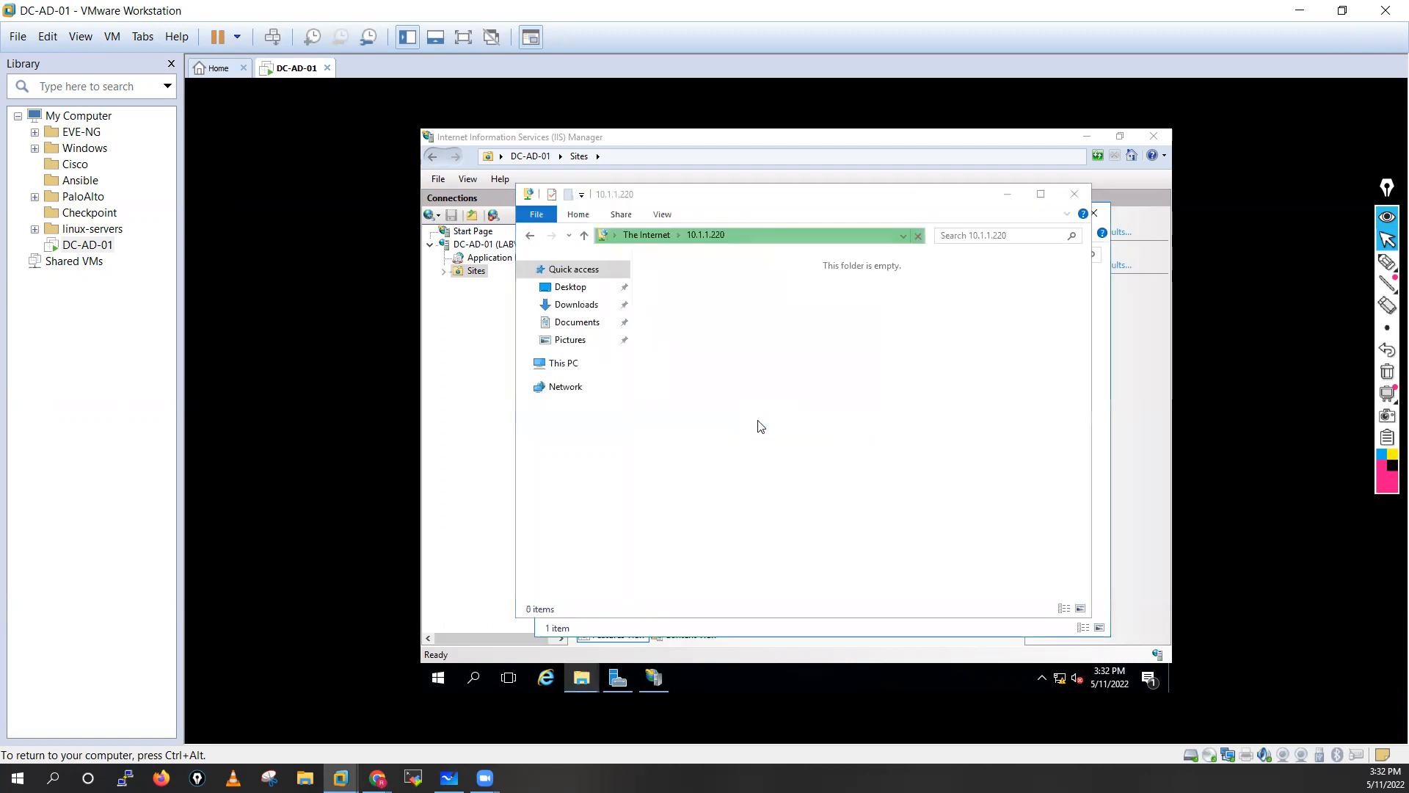
Refresh and log on again so hemu-test.rtf is listed, then close both FTP windows.
right_click(782, 356)
left_click(808, 409)
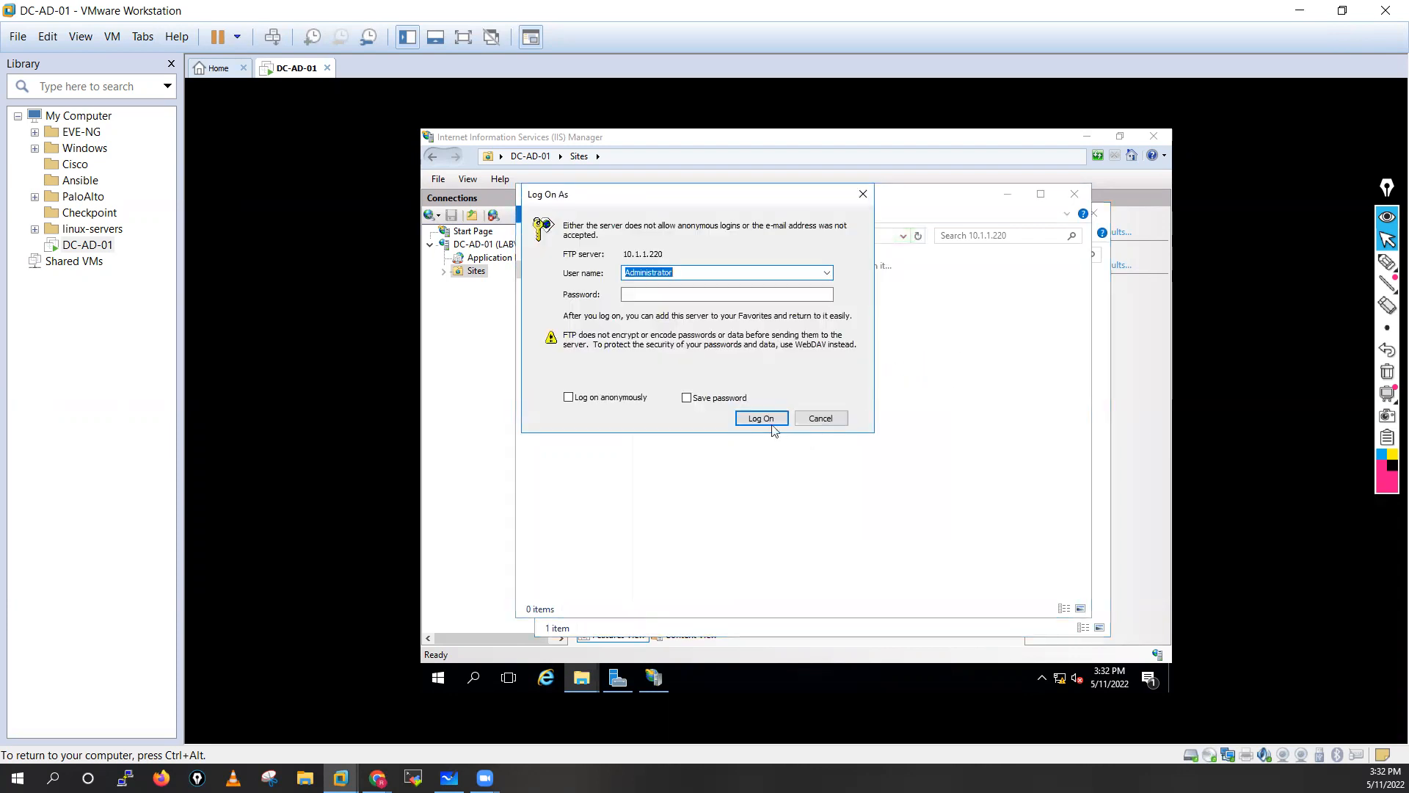
left_click(687, 295)
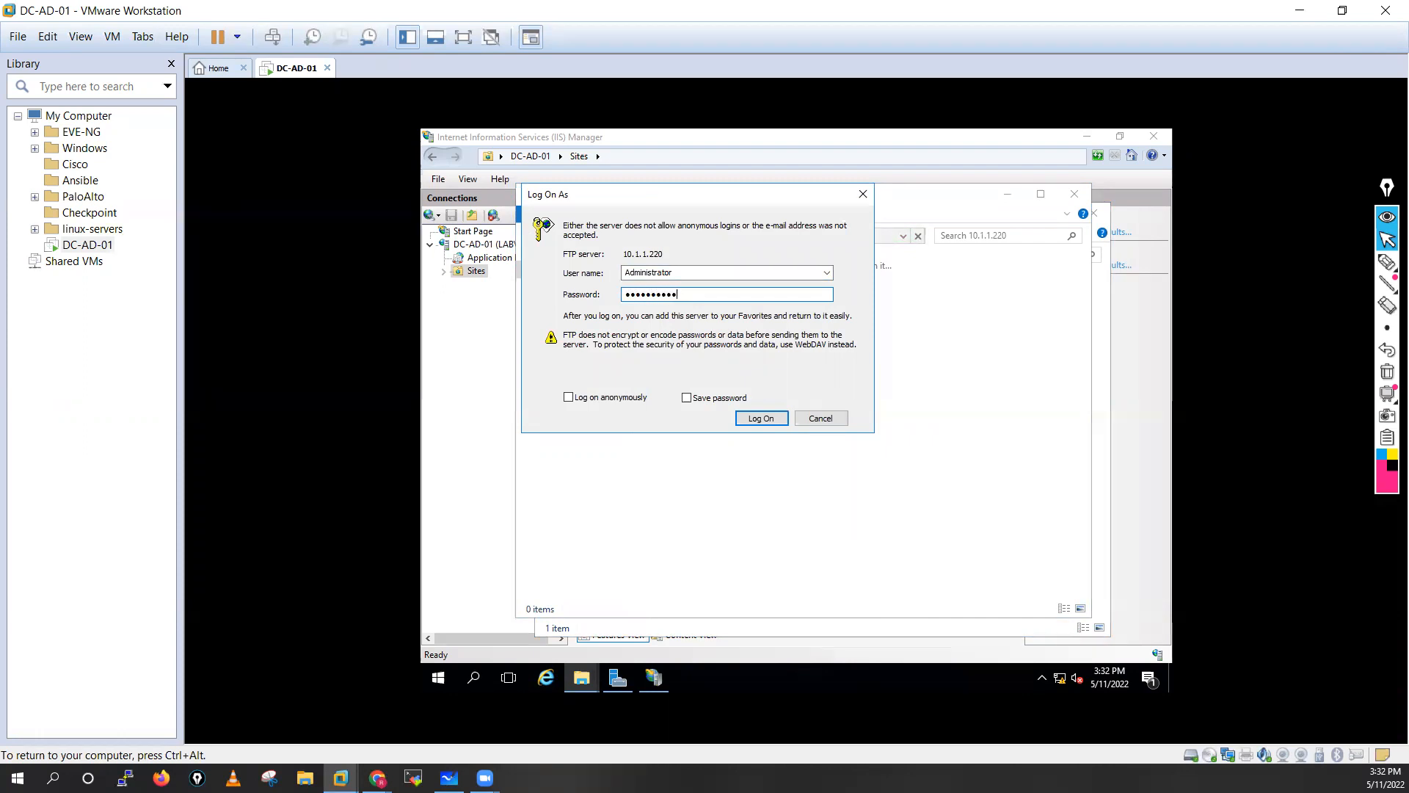
left_click(764, 418)
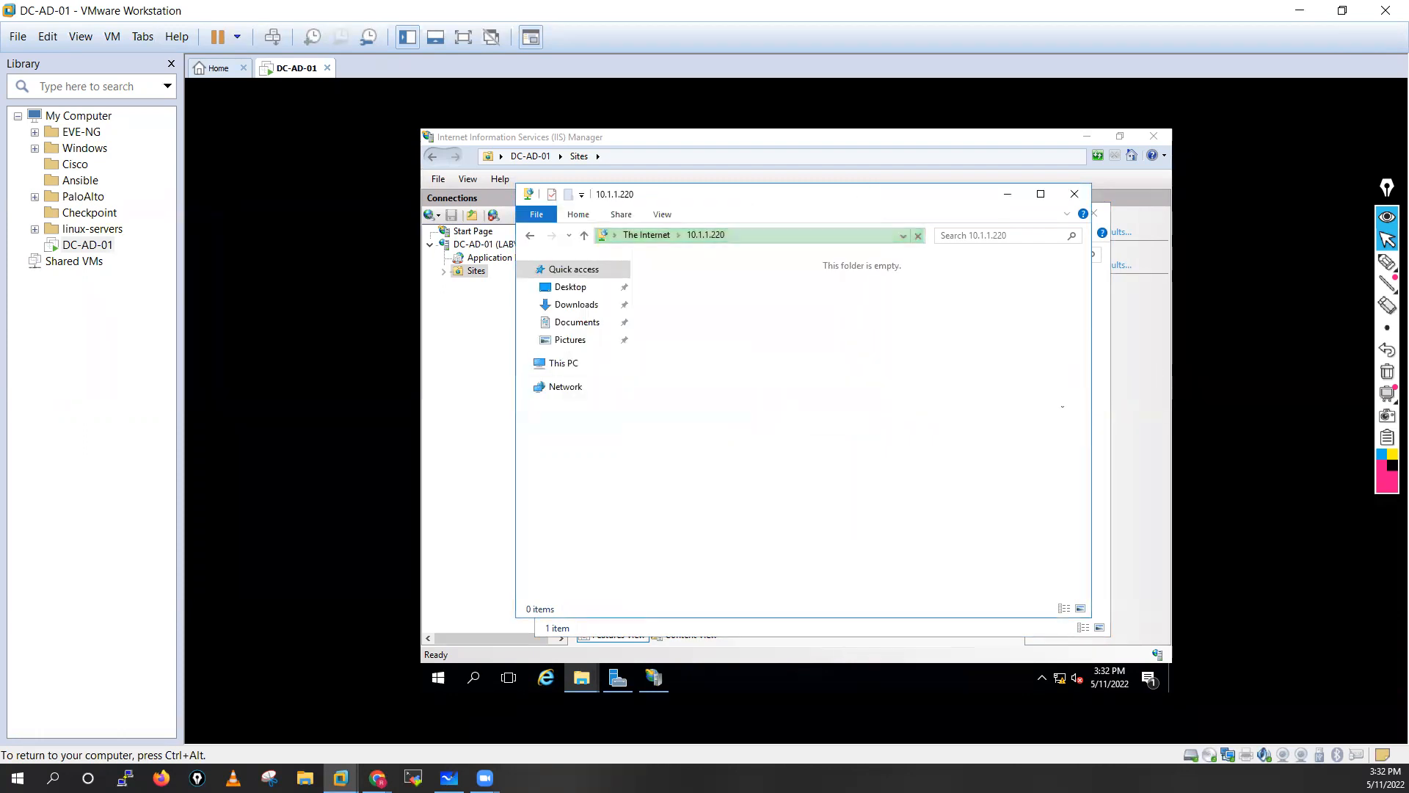
left_click(1075, 195)
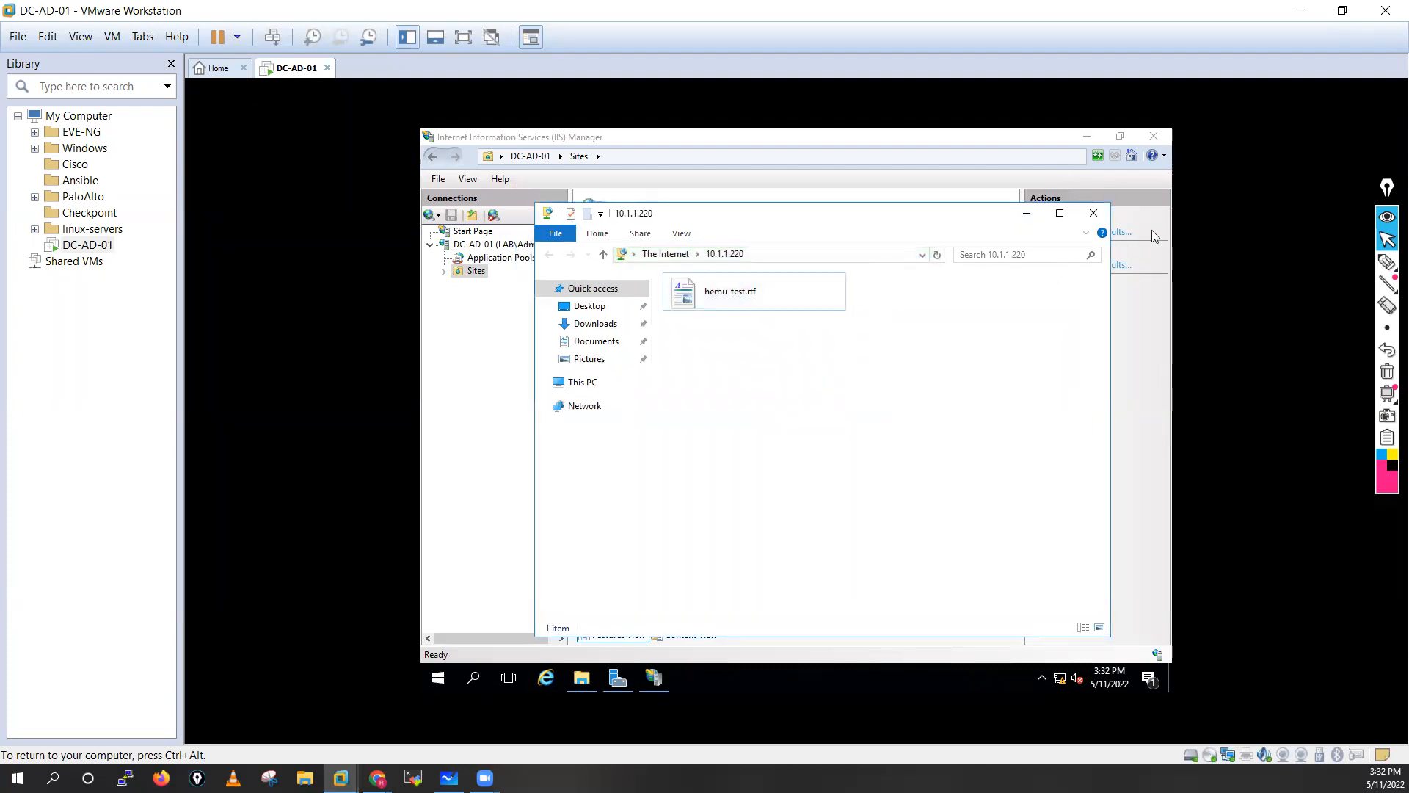
left_click(1095, 213)
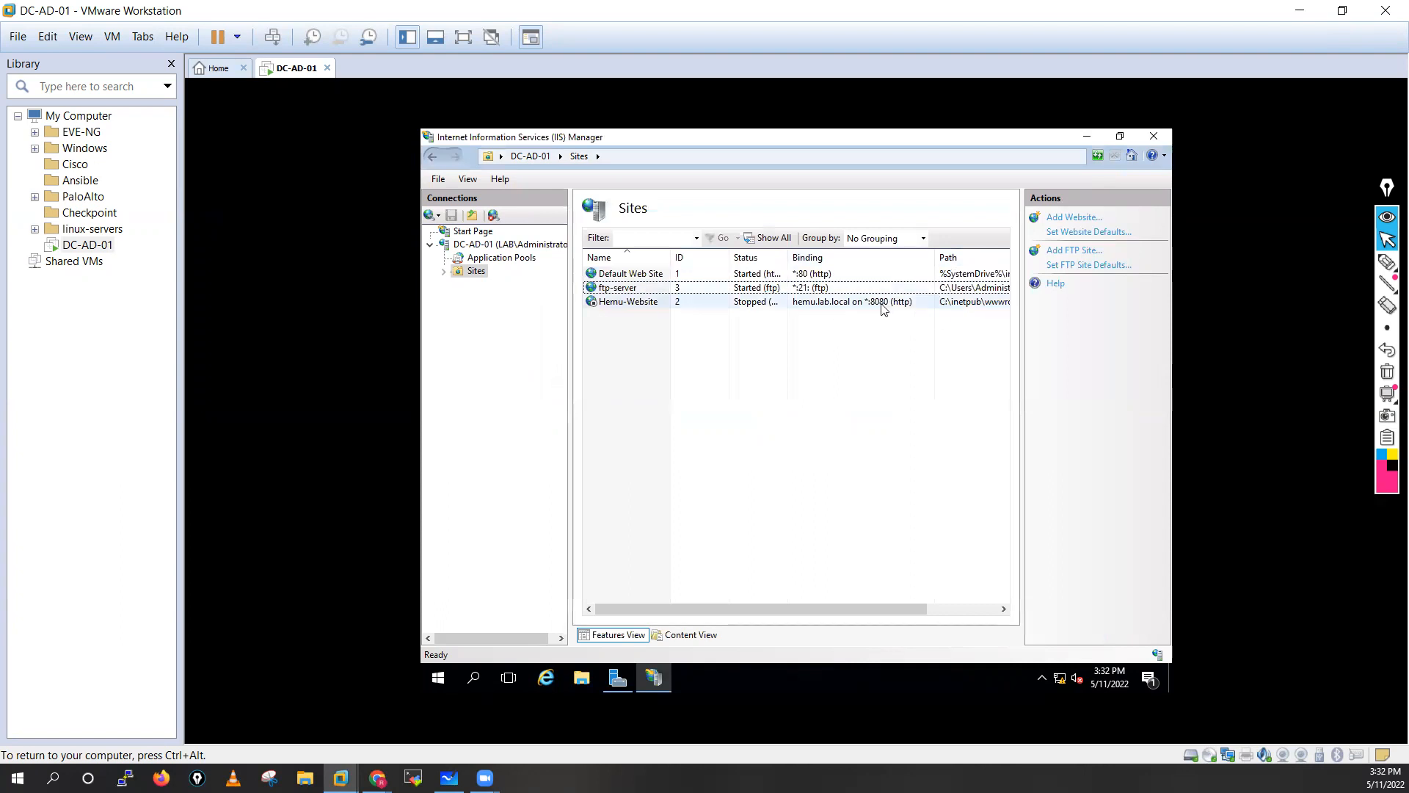
Open the Security permissions editor for the ftp-server site's folder.
left_click(822, 287)
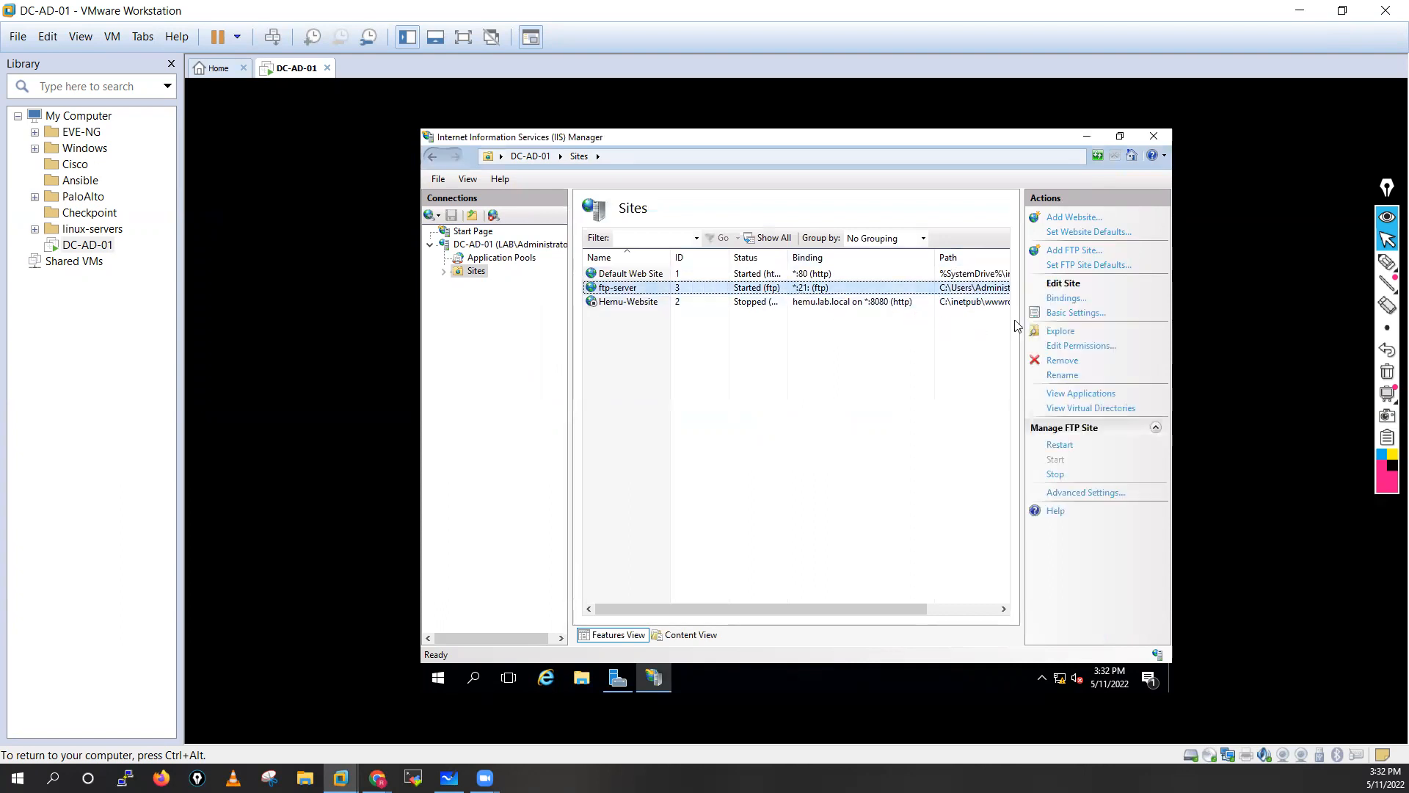
left_click(1061, 314)
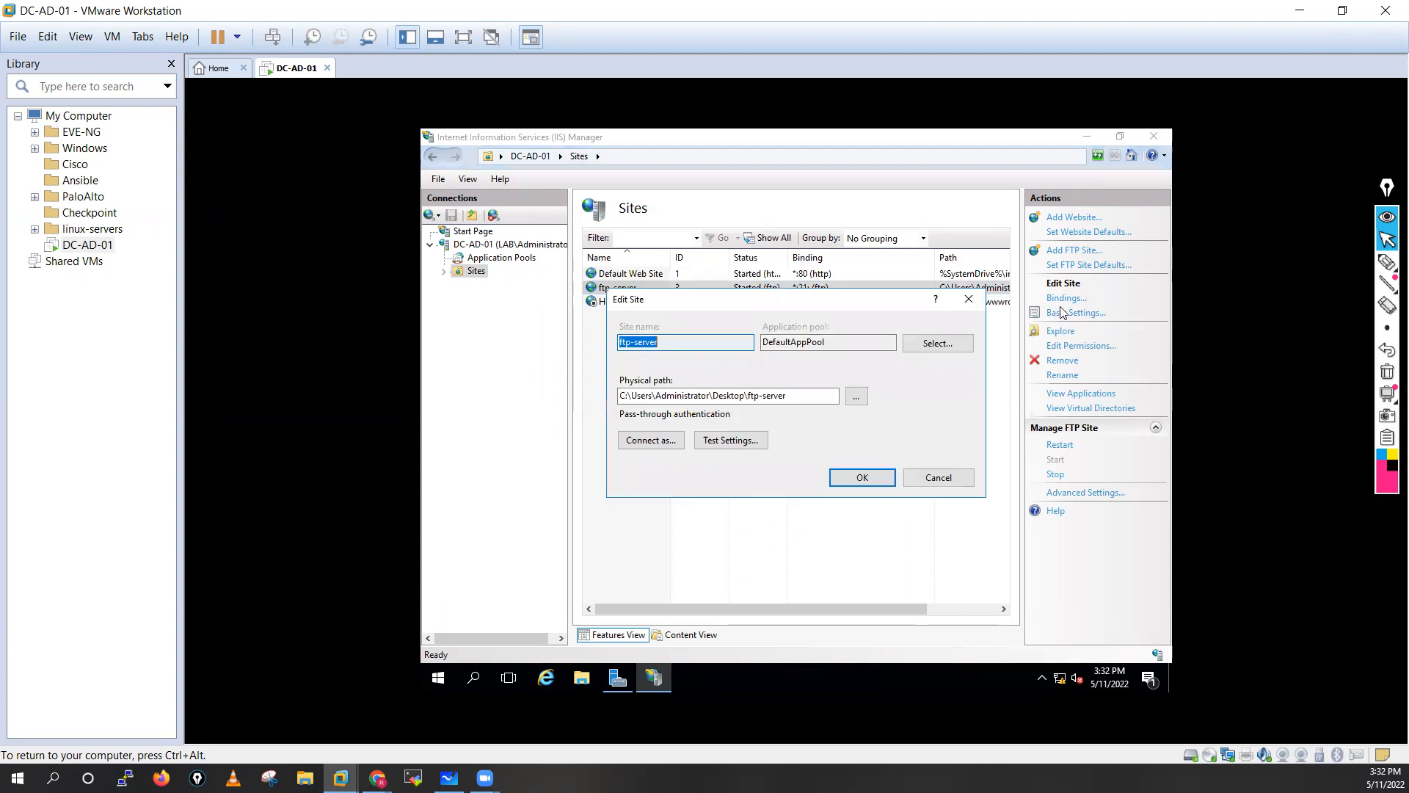
left_click(937, 477)
left_click(1079, 346)
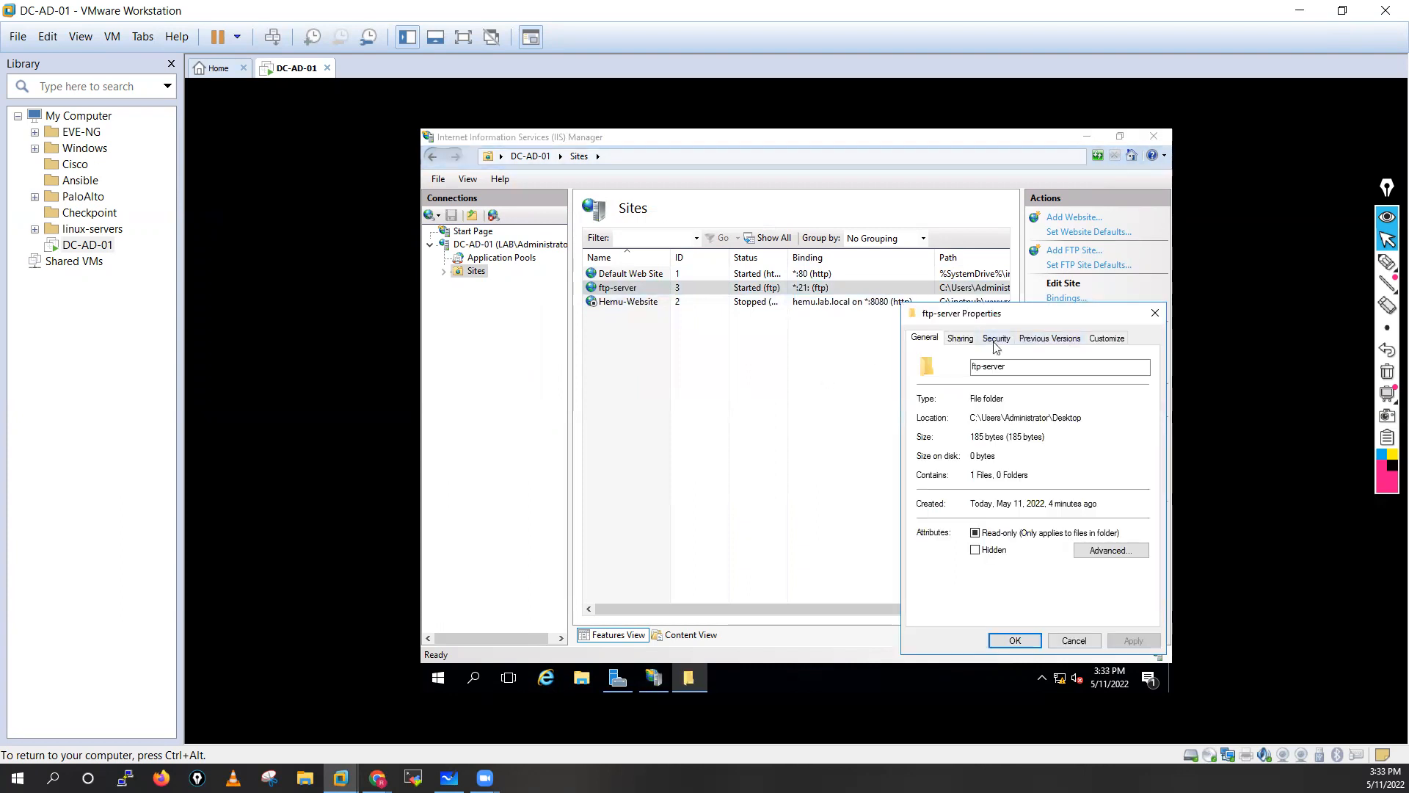
left_click(996, 340)
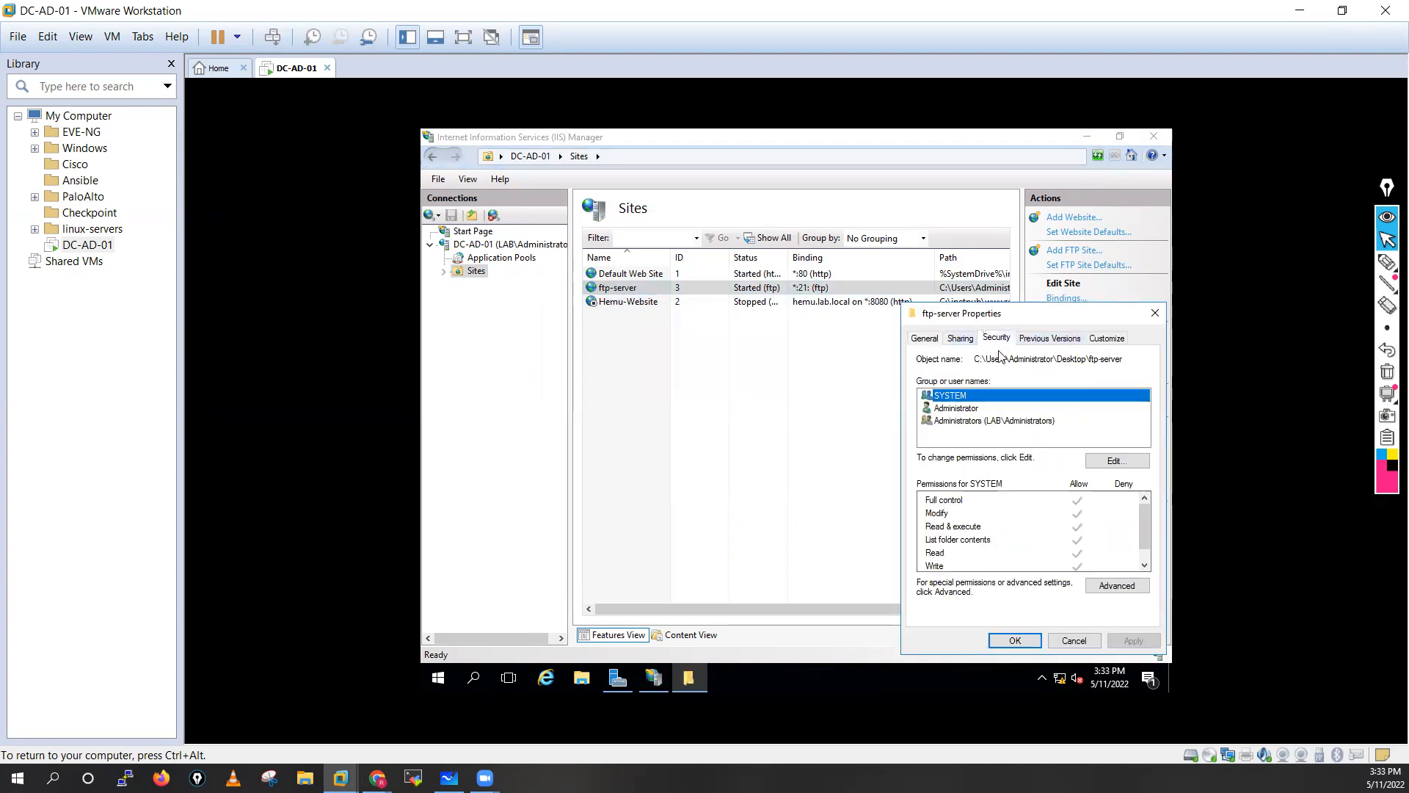
left_click(1118, 462)
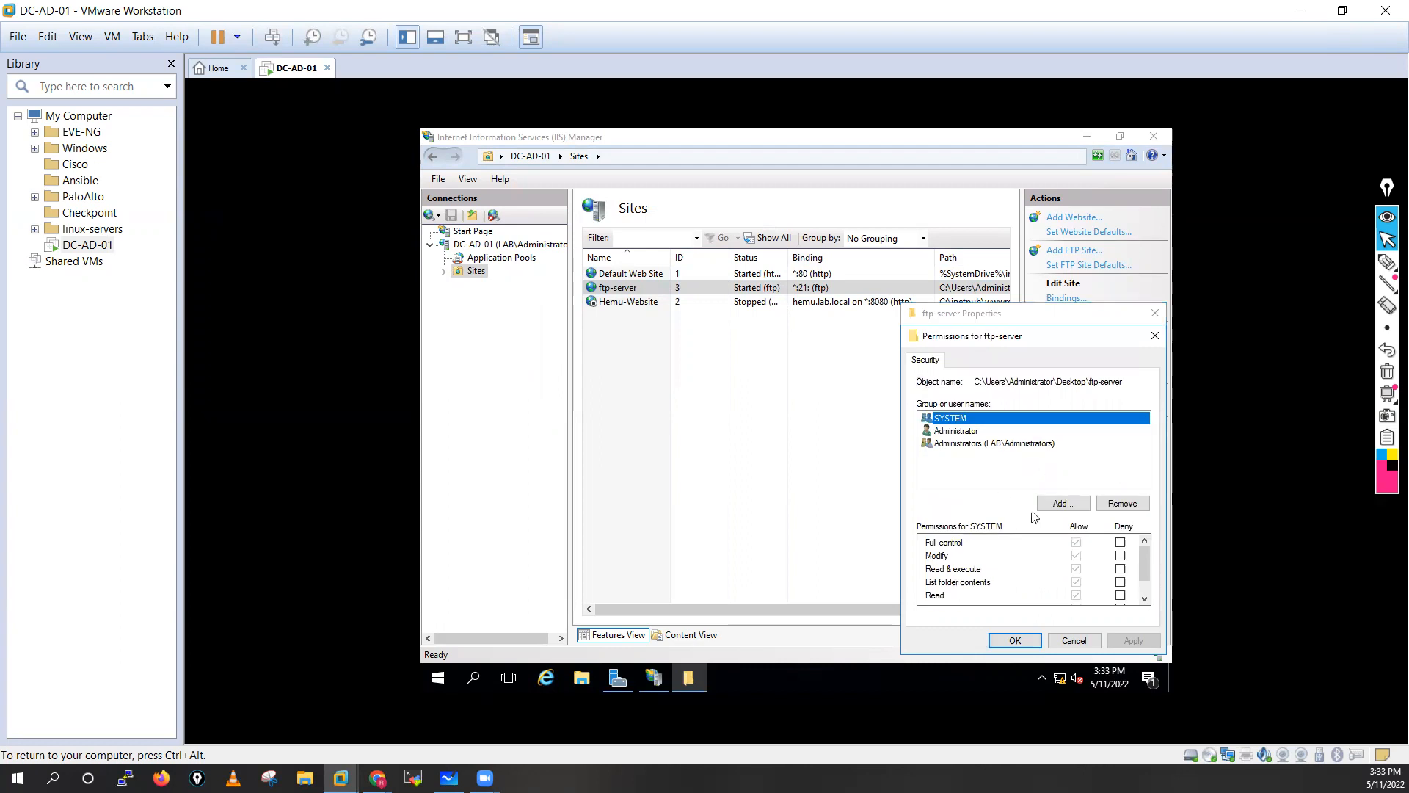
left_click(1073, 502)
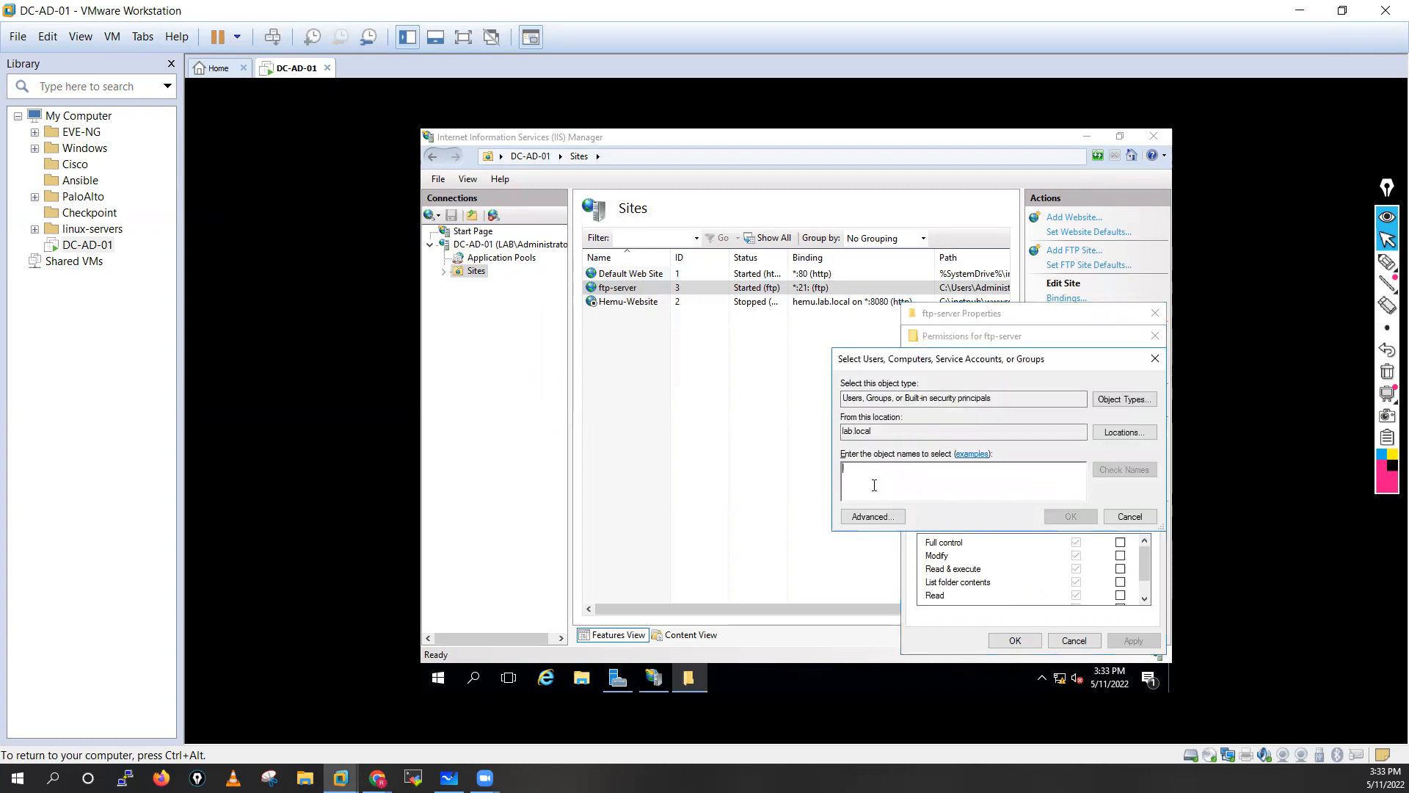
Add six lab.local domain users to the ftp-server folder's permissions list.
type("hemu")
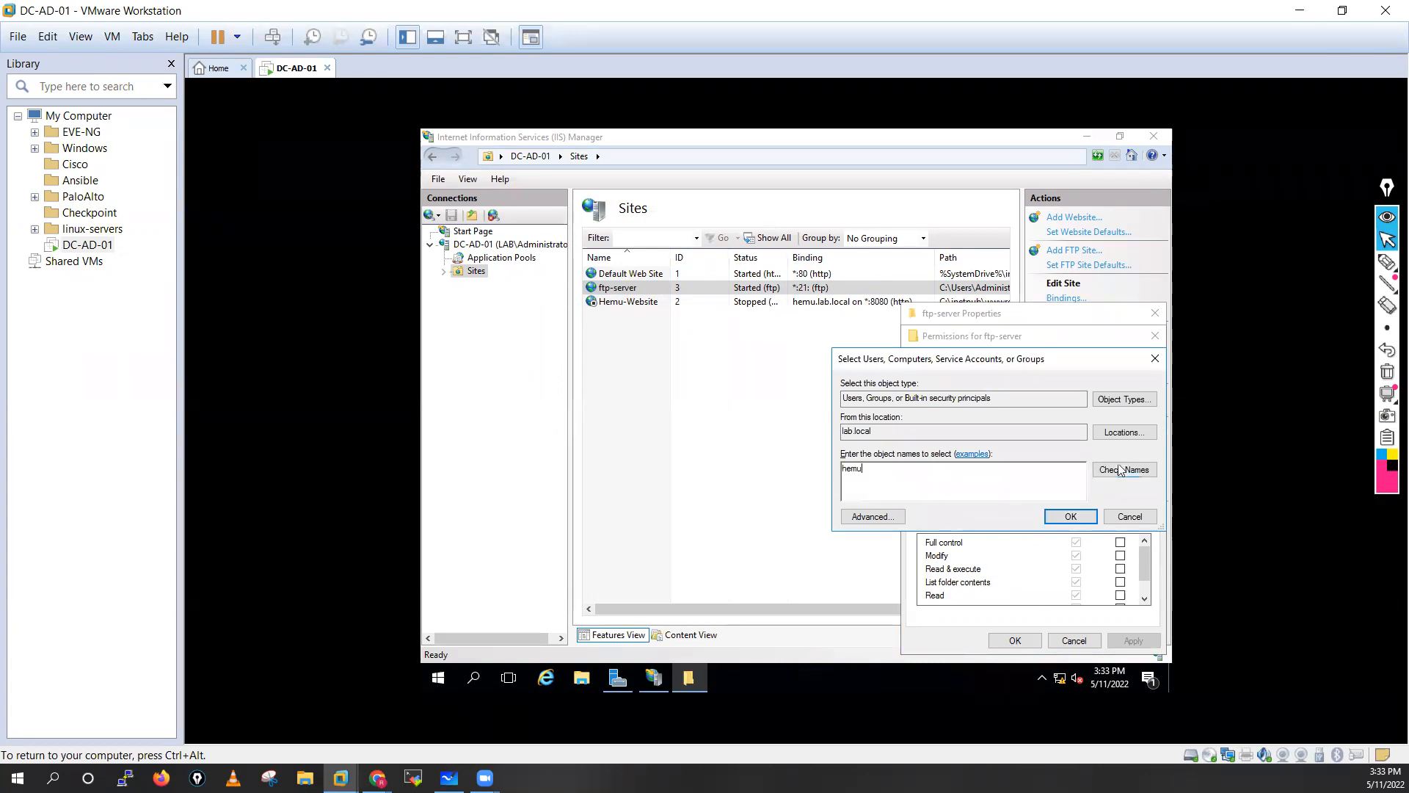
left_click(1124, 469)
type(";vidi")
left_click(1145, 468)
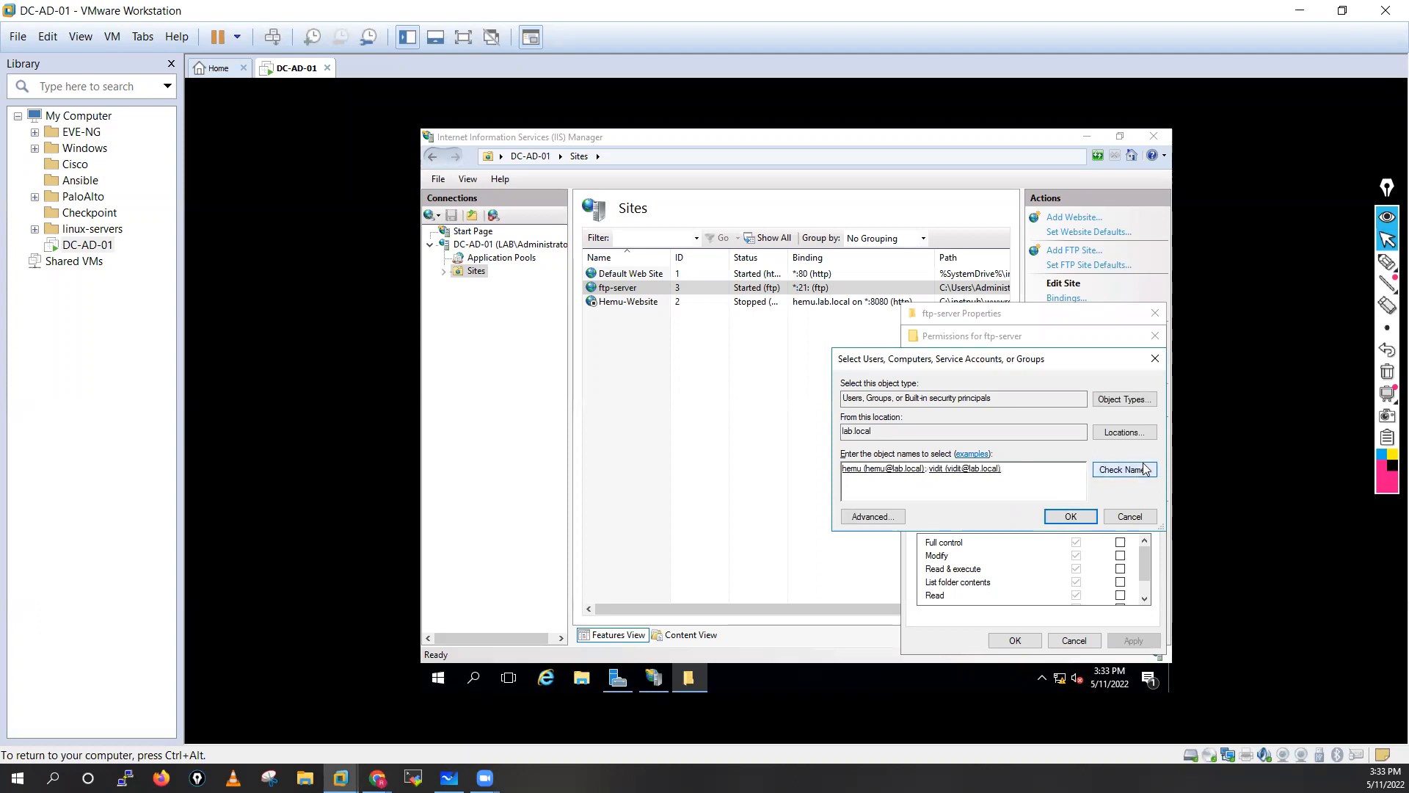
left_click(1137, 469)
type("vars")
left_click(1140, 471)
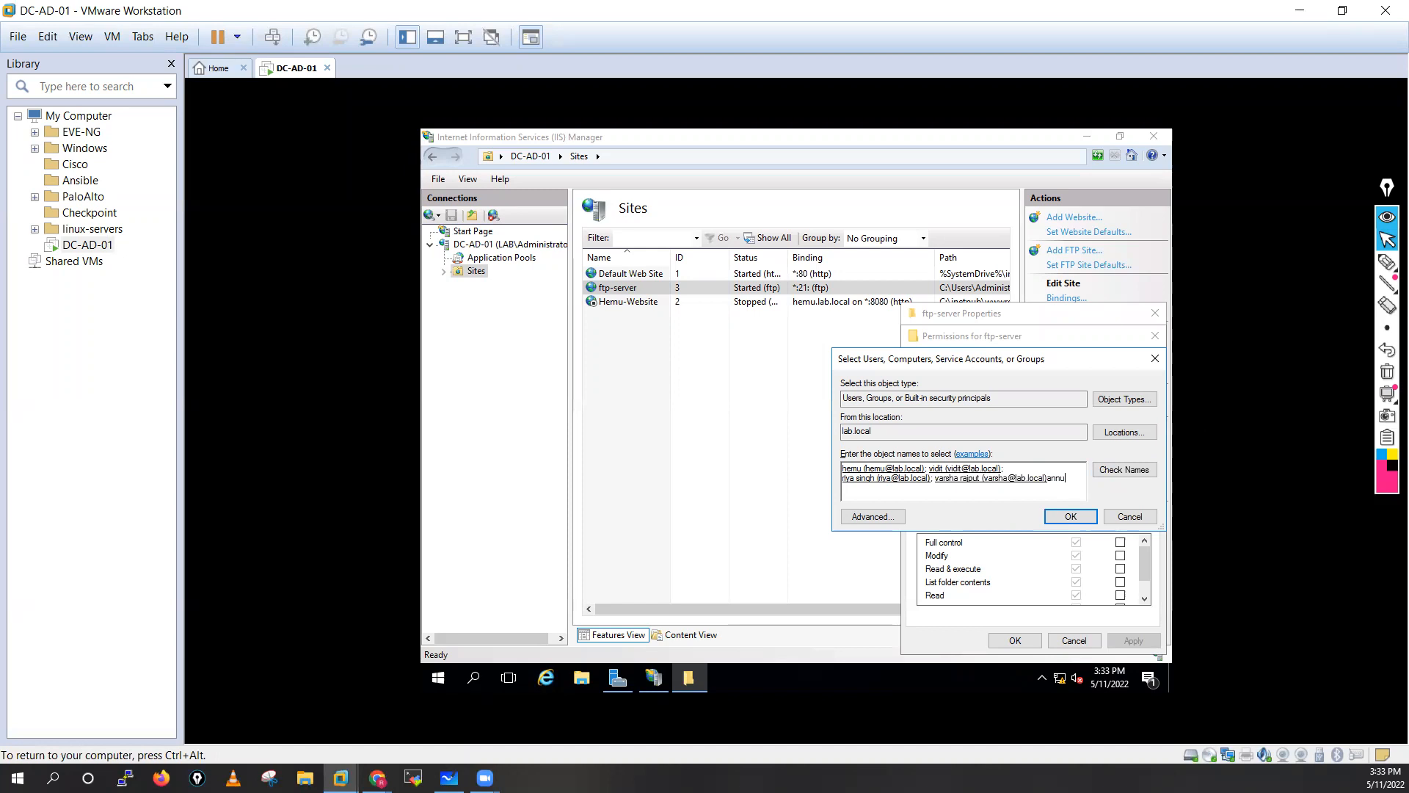
left_click(1110, 474)
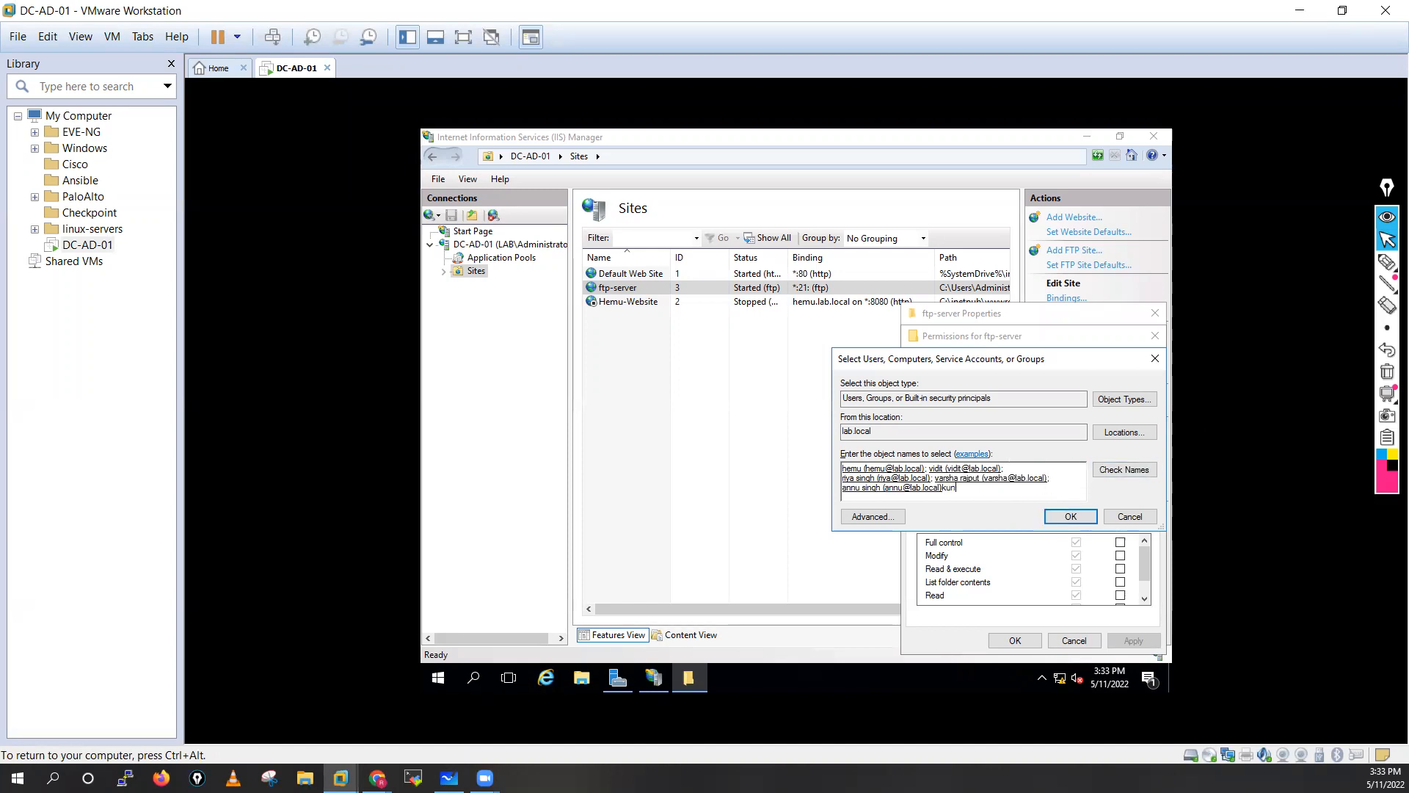
left_click(1110, 473)
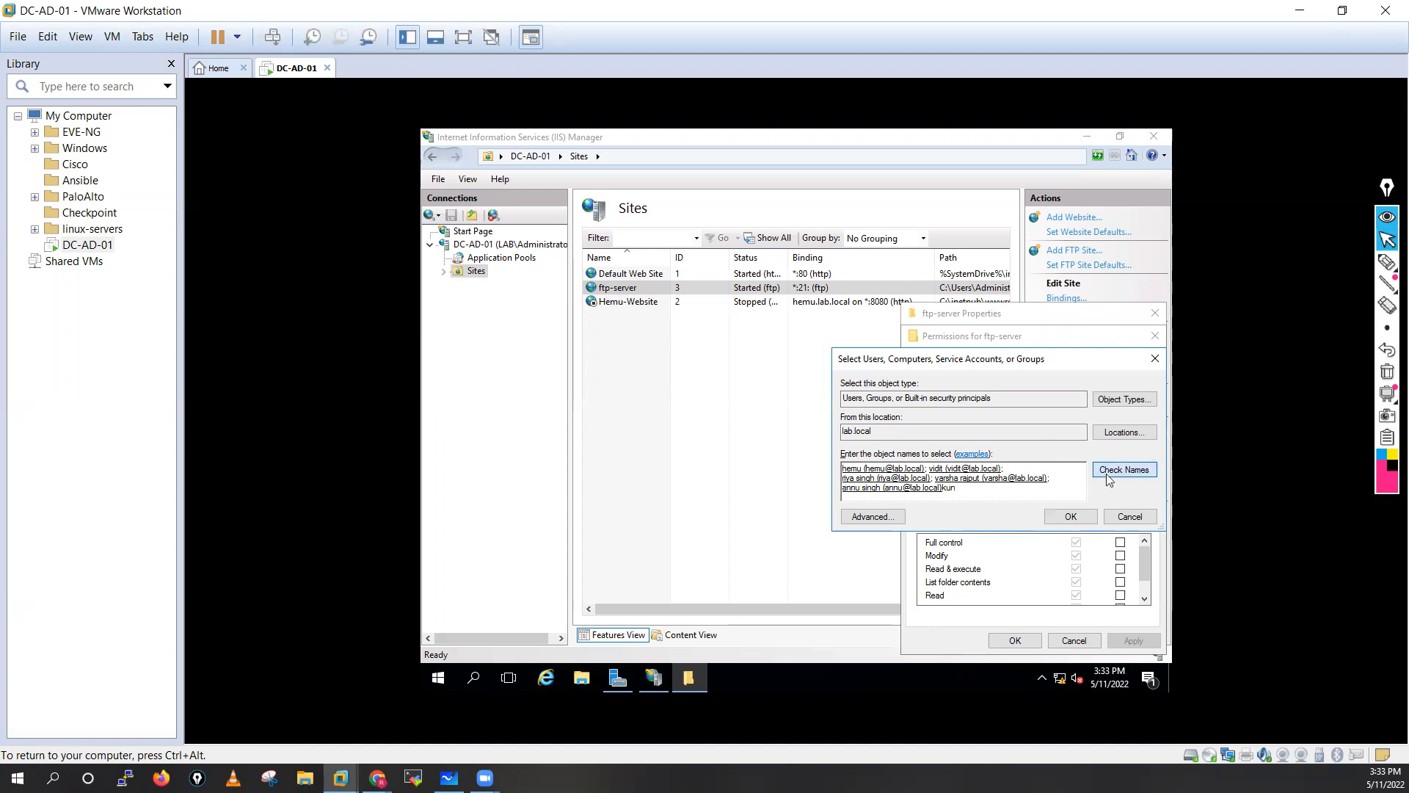
left_click(1074, 517)
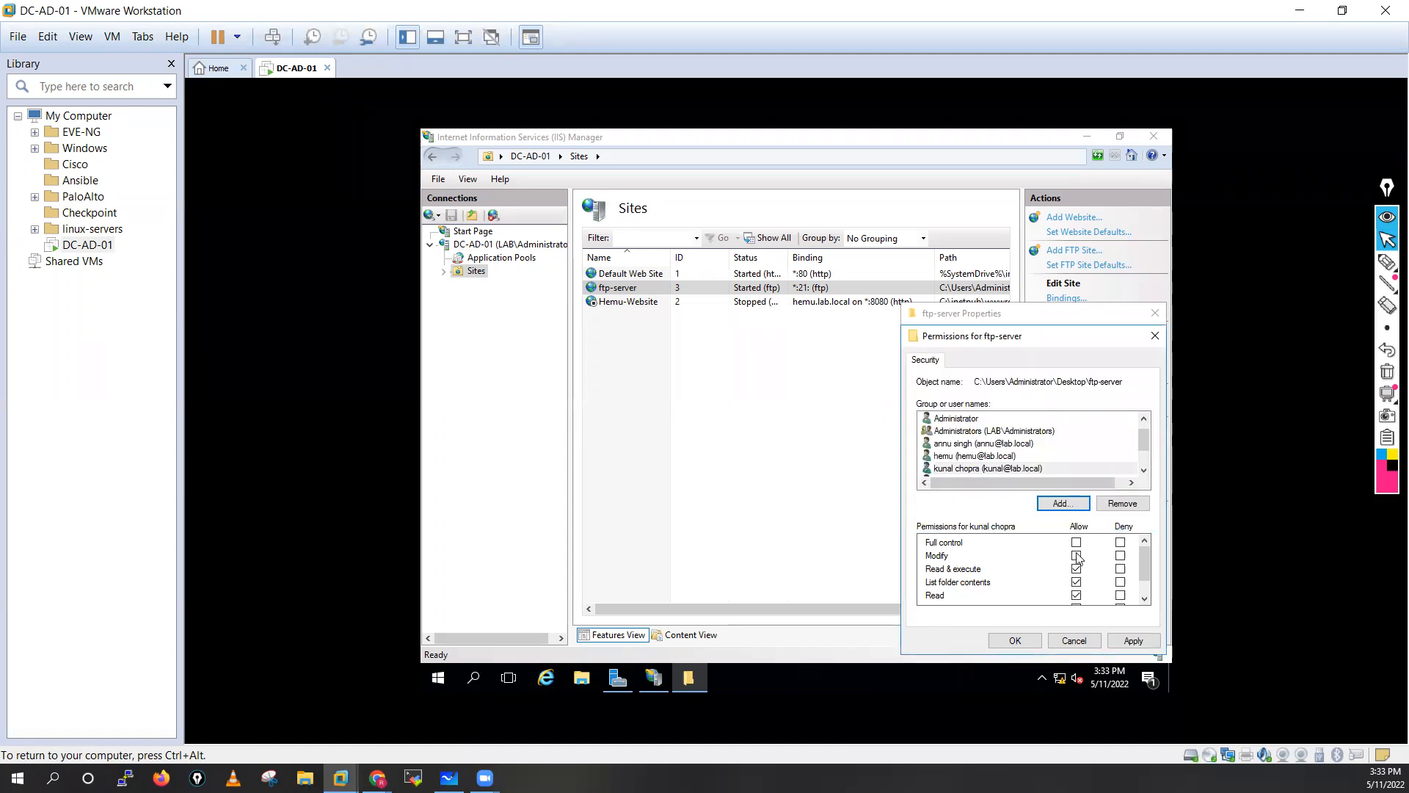
Grant the added users Full control and apply the permission changes.
left_click(1077, 543)
scroll(1043, 569, "down", 1)
scroll(990, 441, "up", 1)
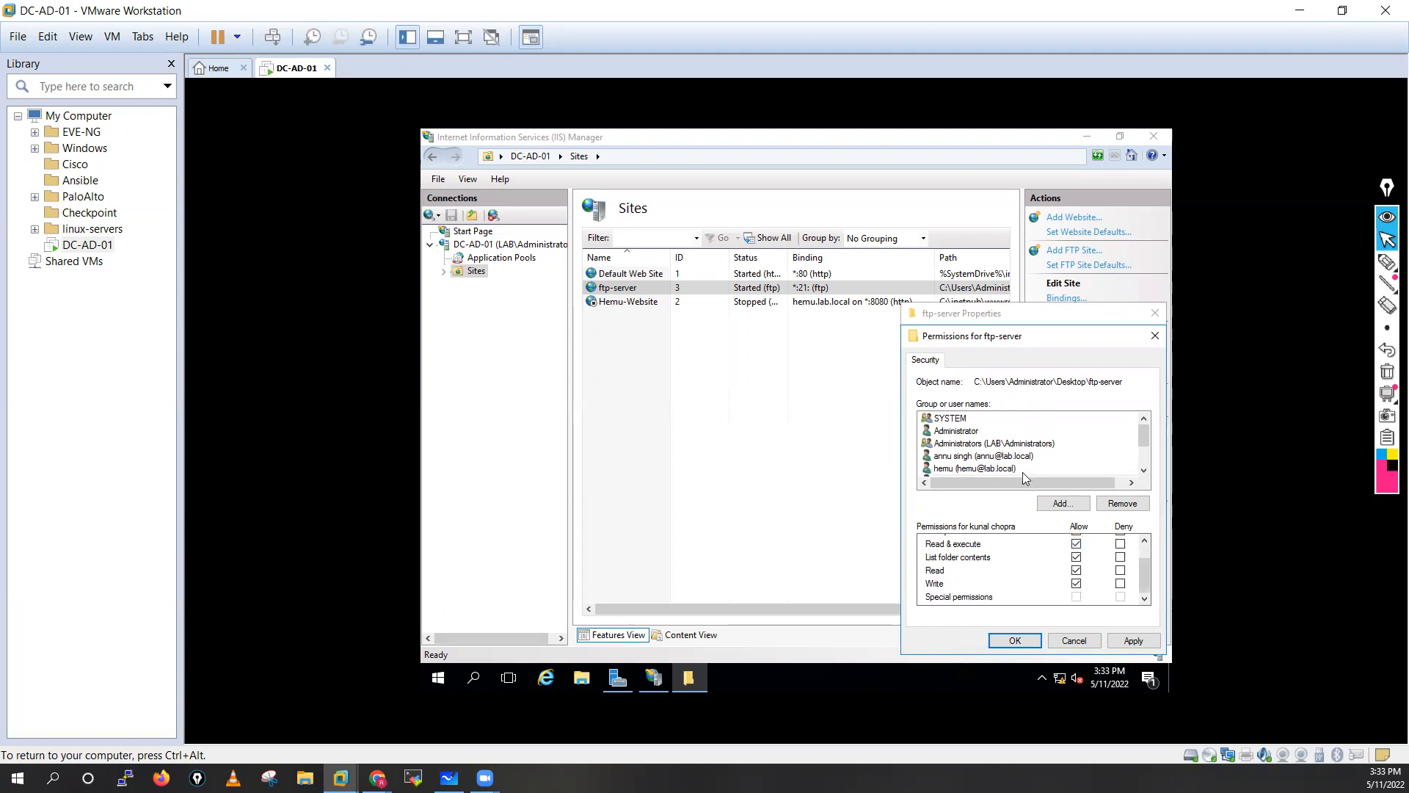
scroll(1023, 473, "down", 2)
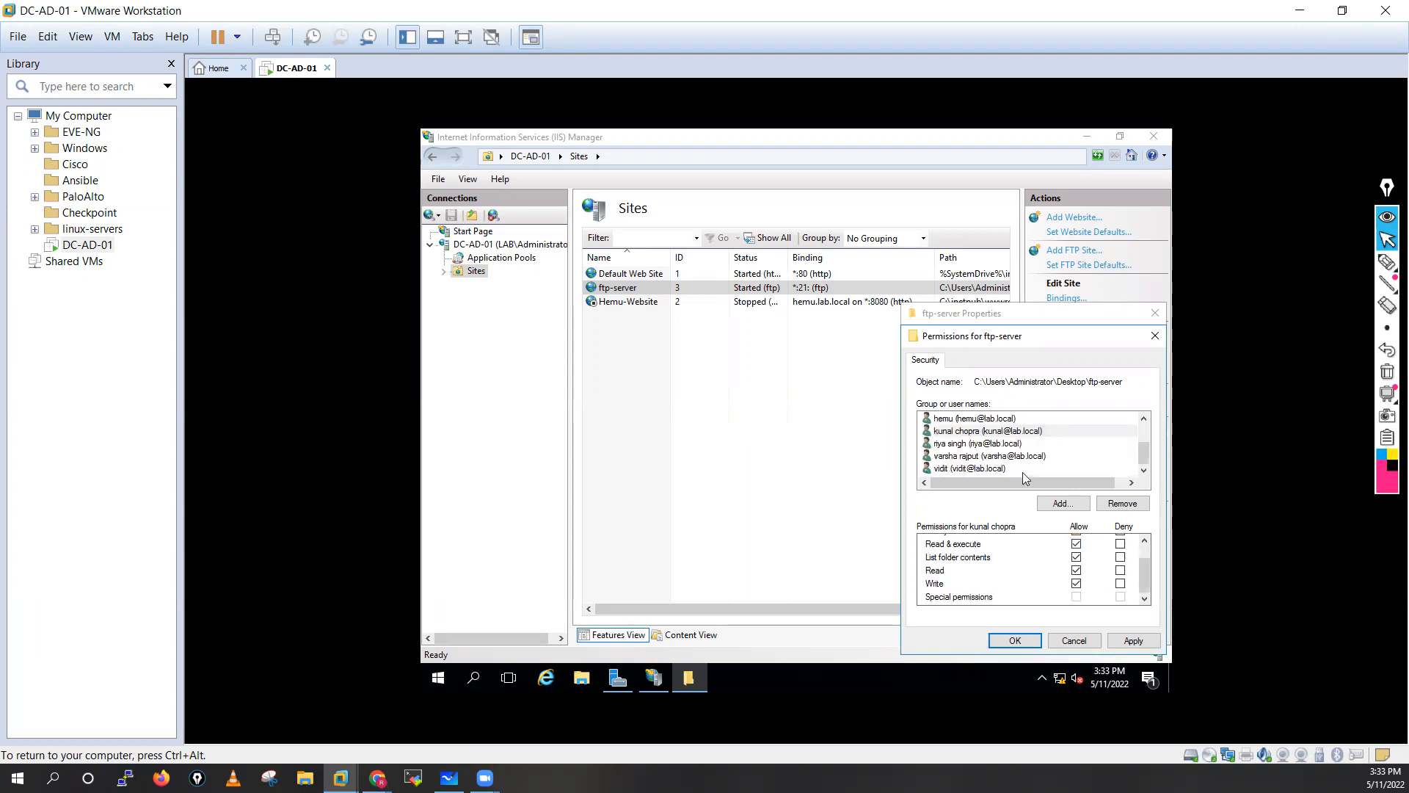
left_click(954, 445)
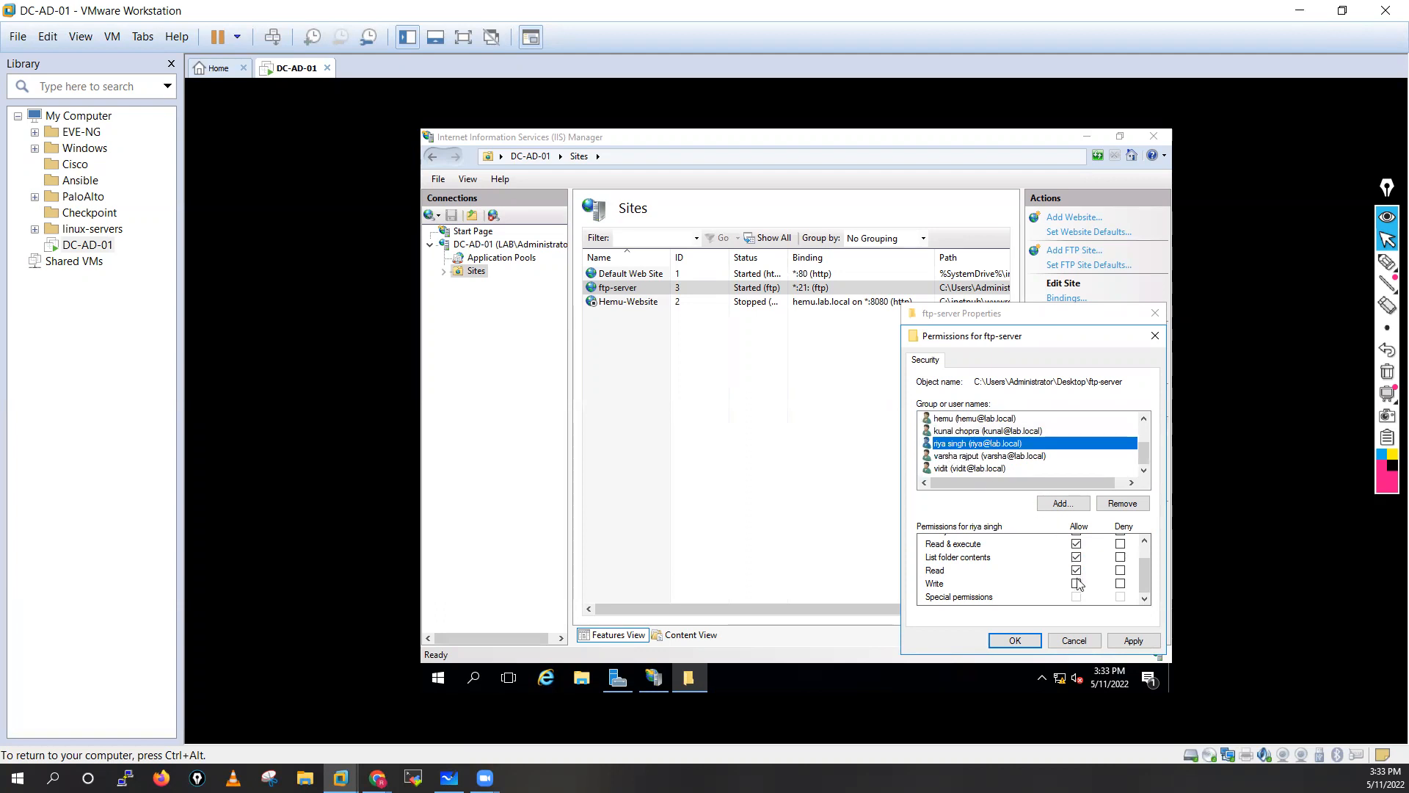
scroll(1078, 583, "up", 1)
left_click(1077, 543)
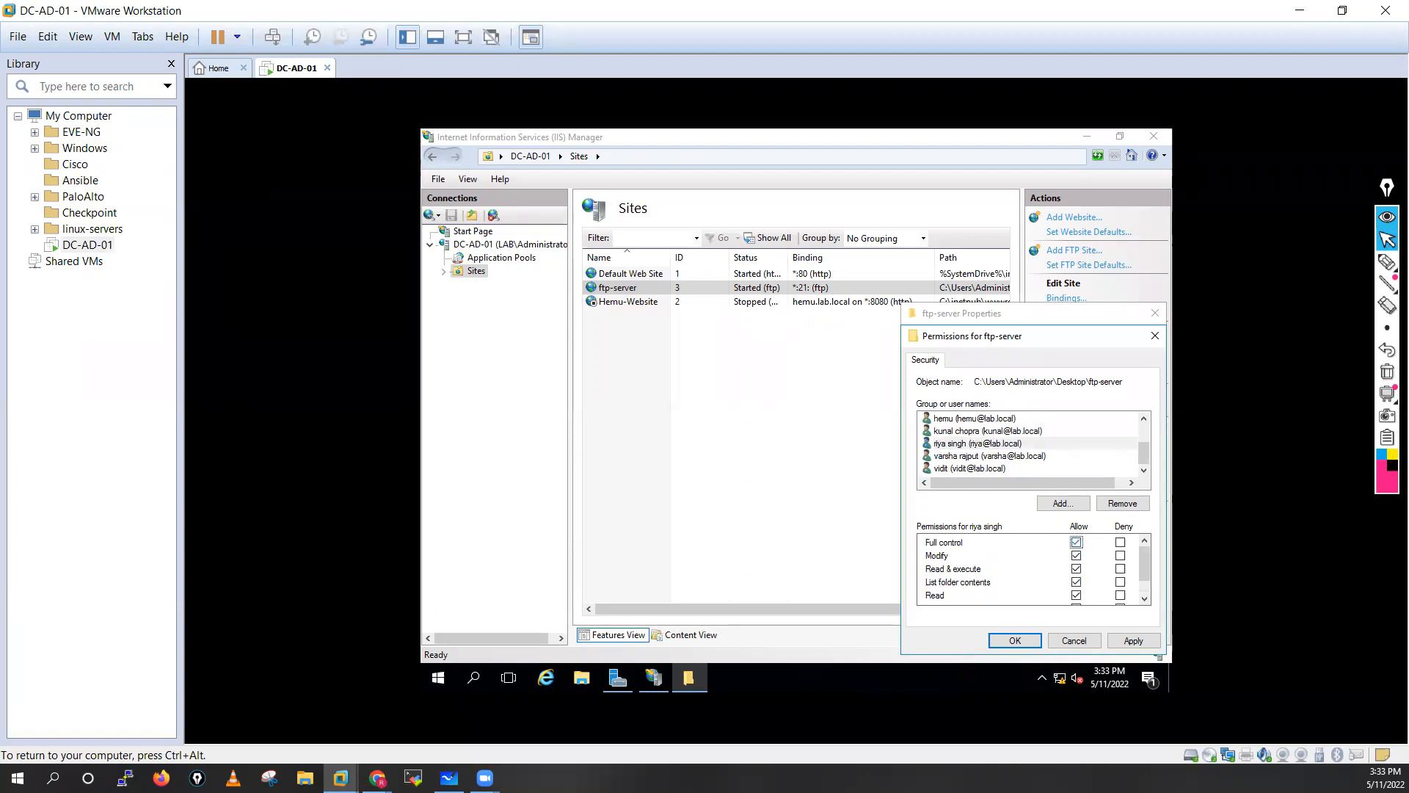
scroll(1011, 474, "up", 2)
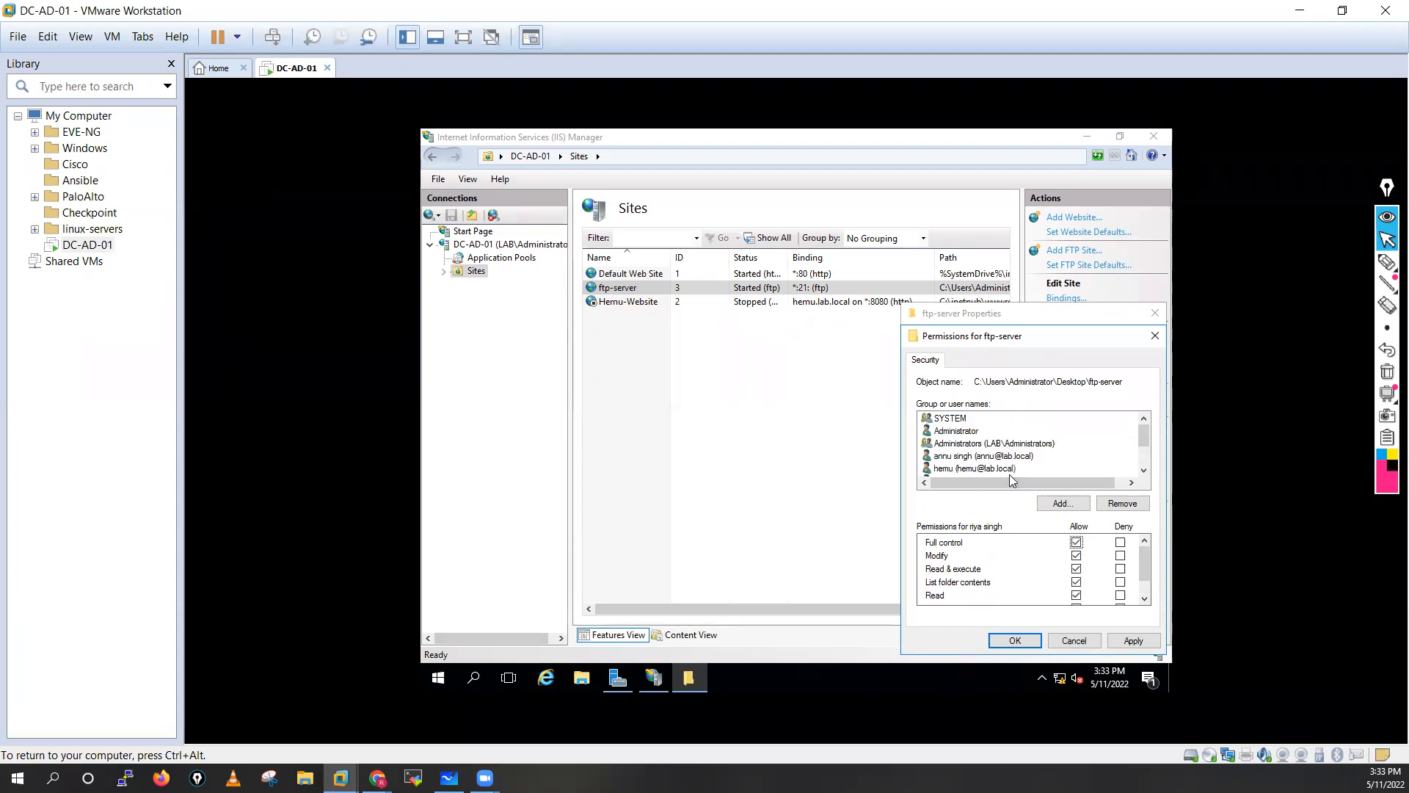
left_click(964, 470)
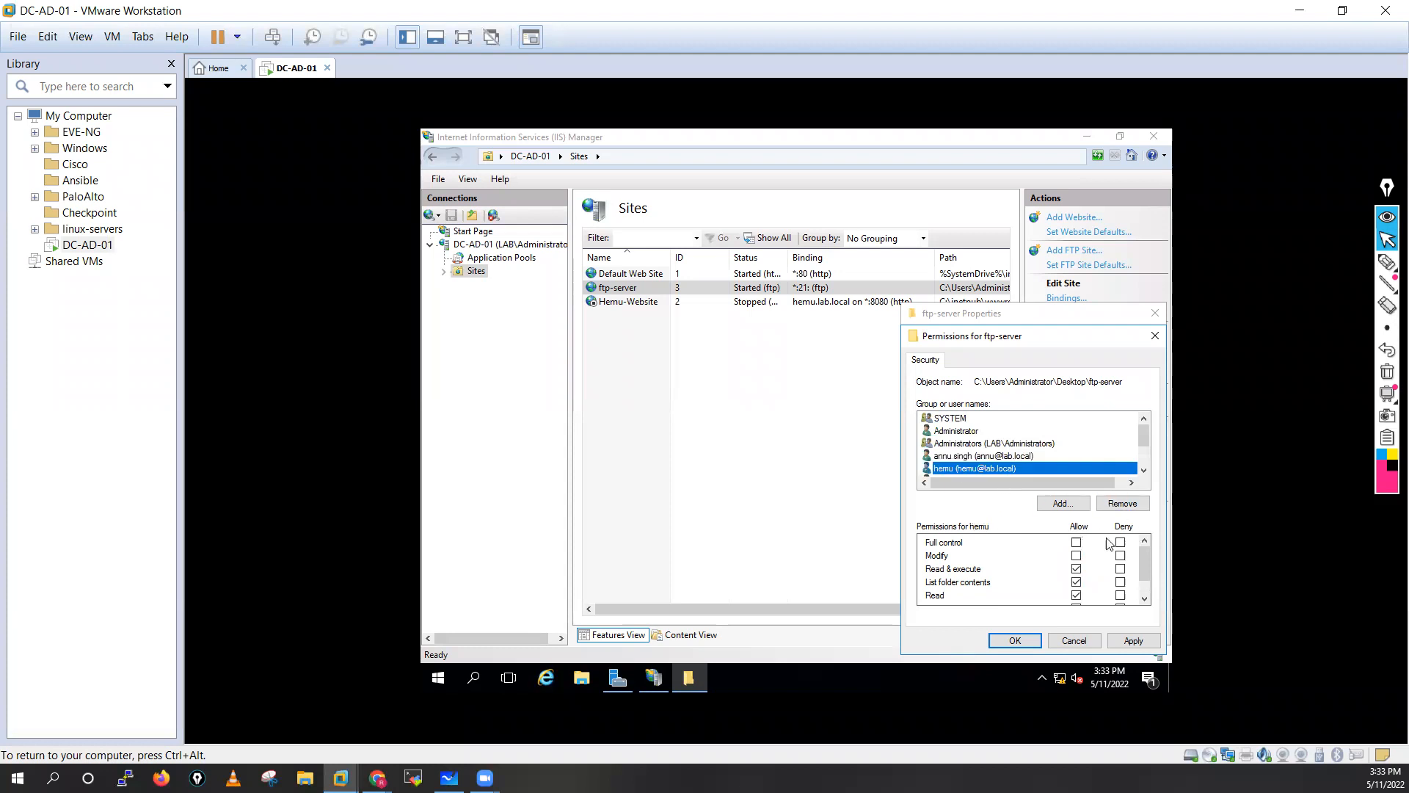
left_click(1130, 641)
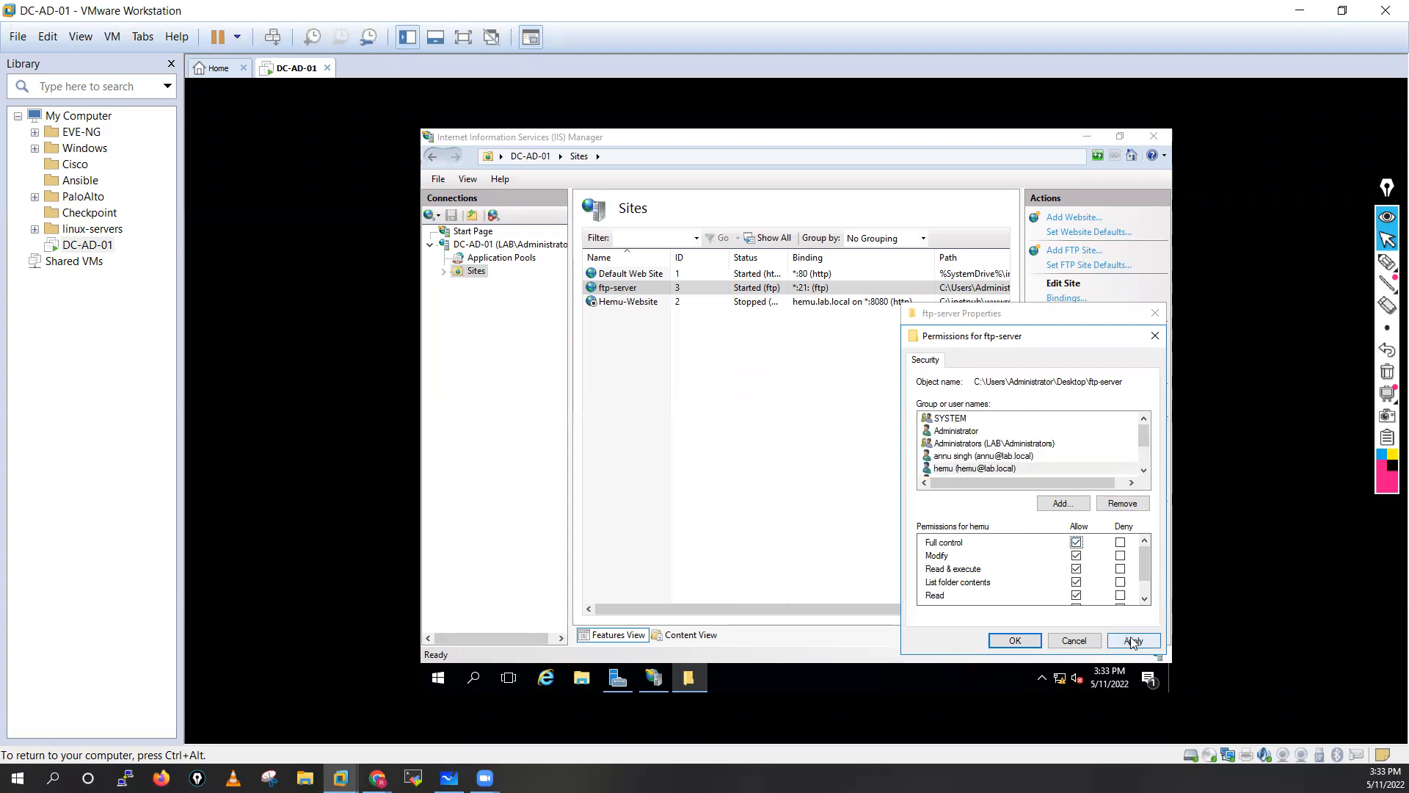
left_click(1034, 639)
left_click(1032, 641)
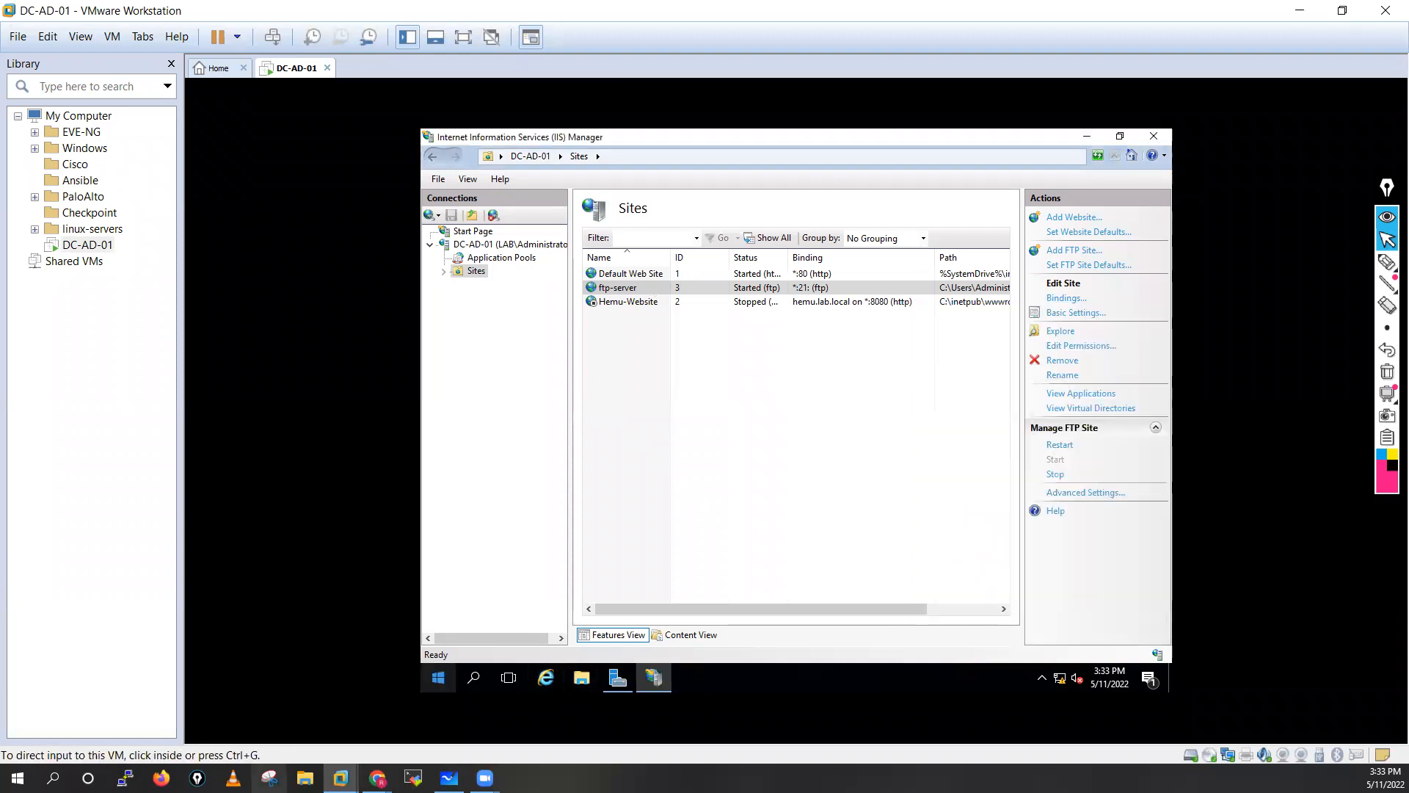
Try opening ftp://10.1.1.220 in a host File Explorer window.
left_click(305, 777)
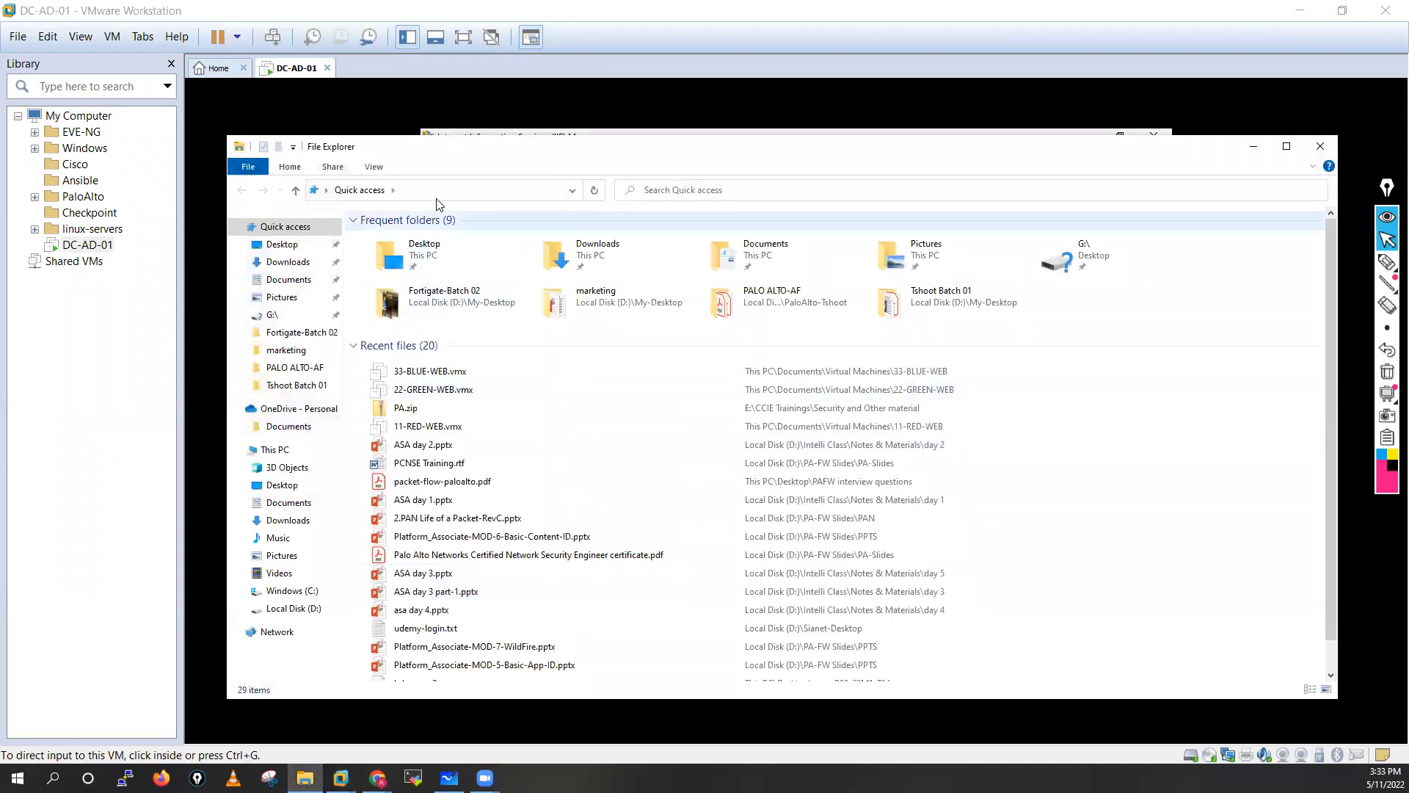
left_click(648, 197)
left_click(514, 195)
type("ftp:..")
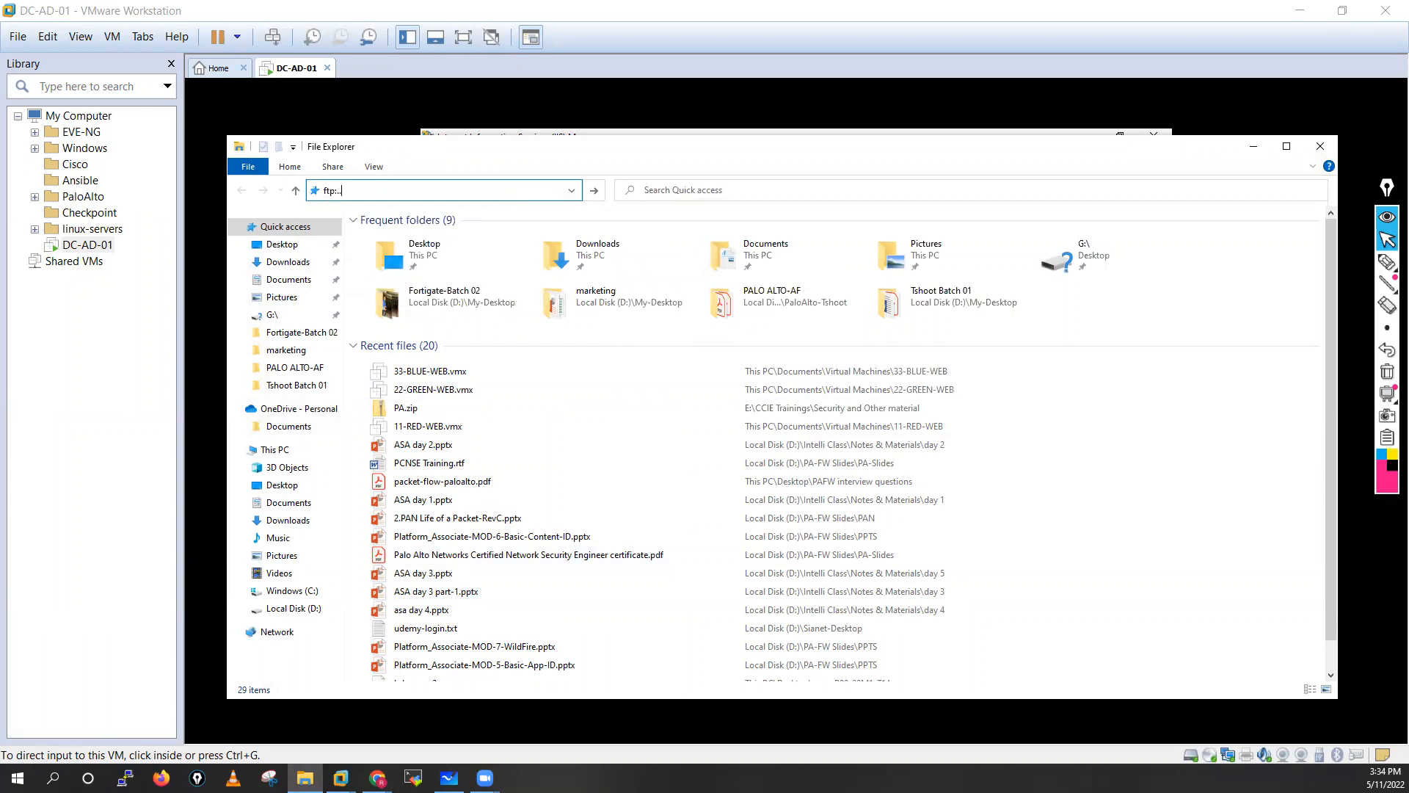
key("BackSpace")
key("BackSpace")
type("//10.1.1.220")
key("Return")
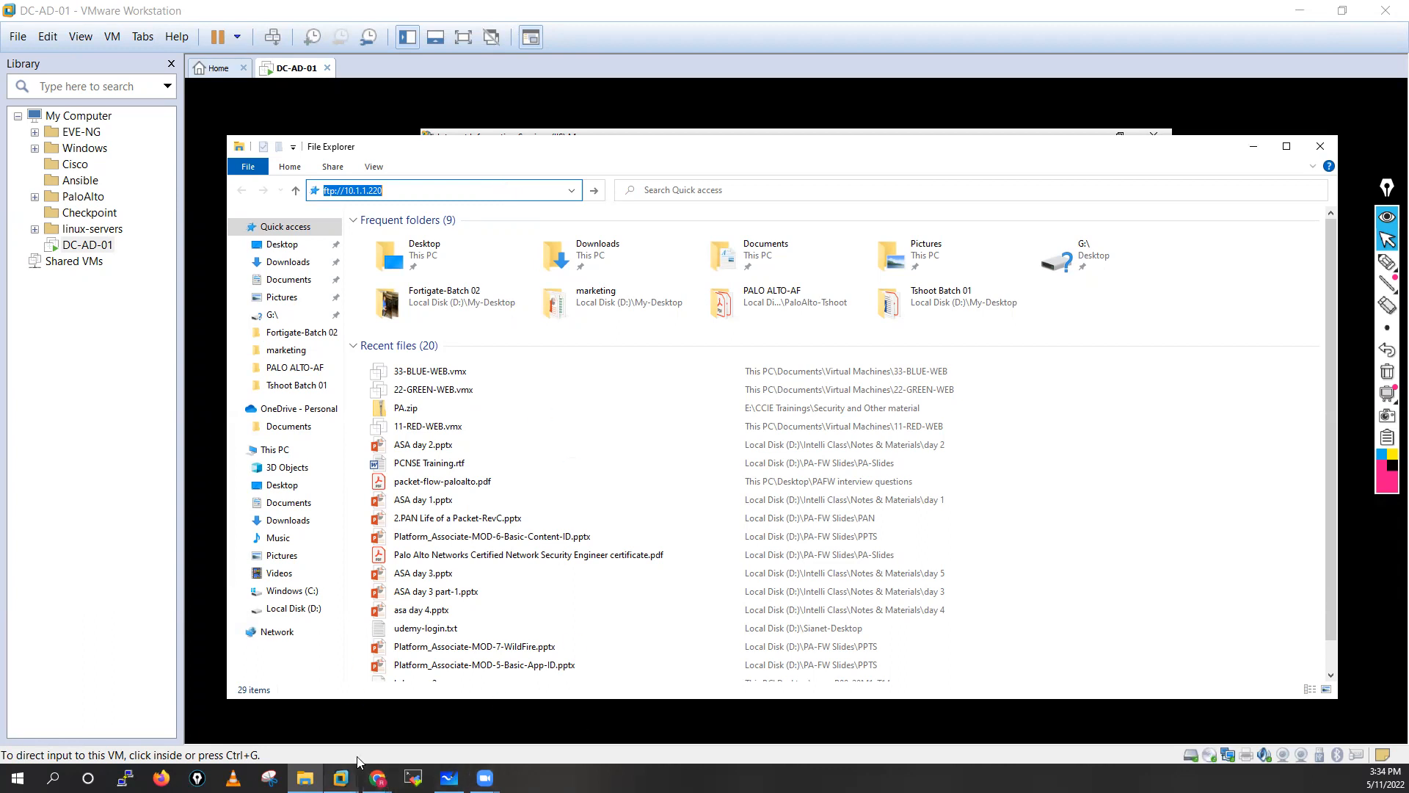
Dismiss the FTP access error, return to the DC-AD-01 VM and search Start for 'control'.
left_click(341, 778)
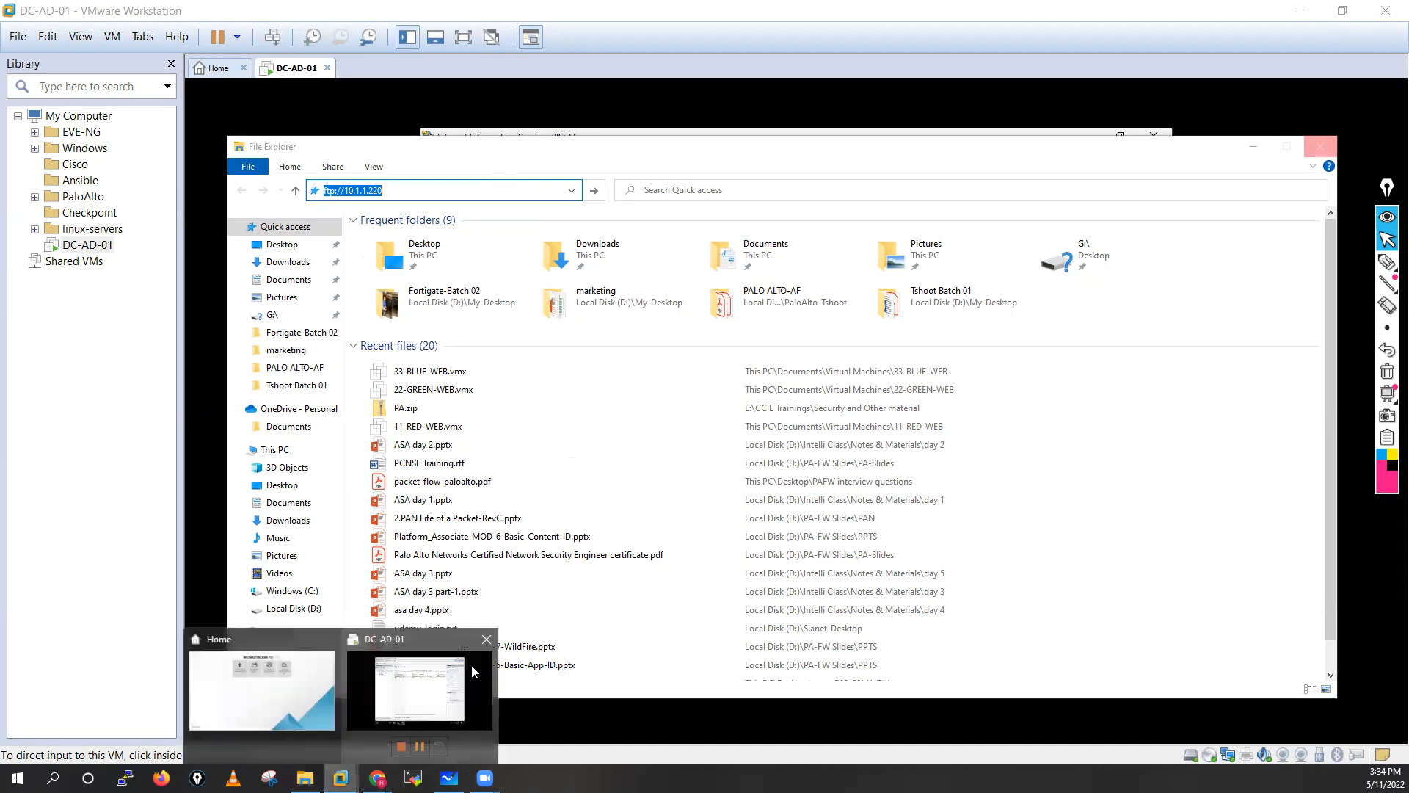
left_click(472, 672)
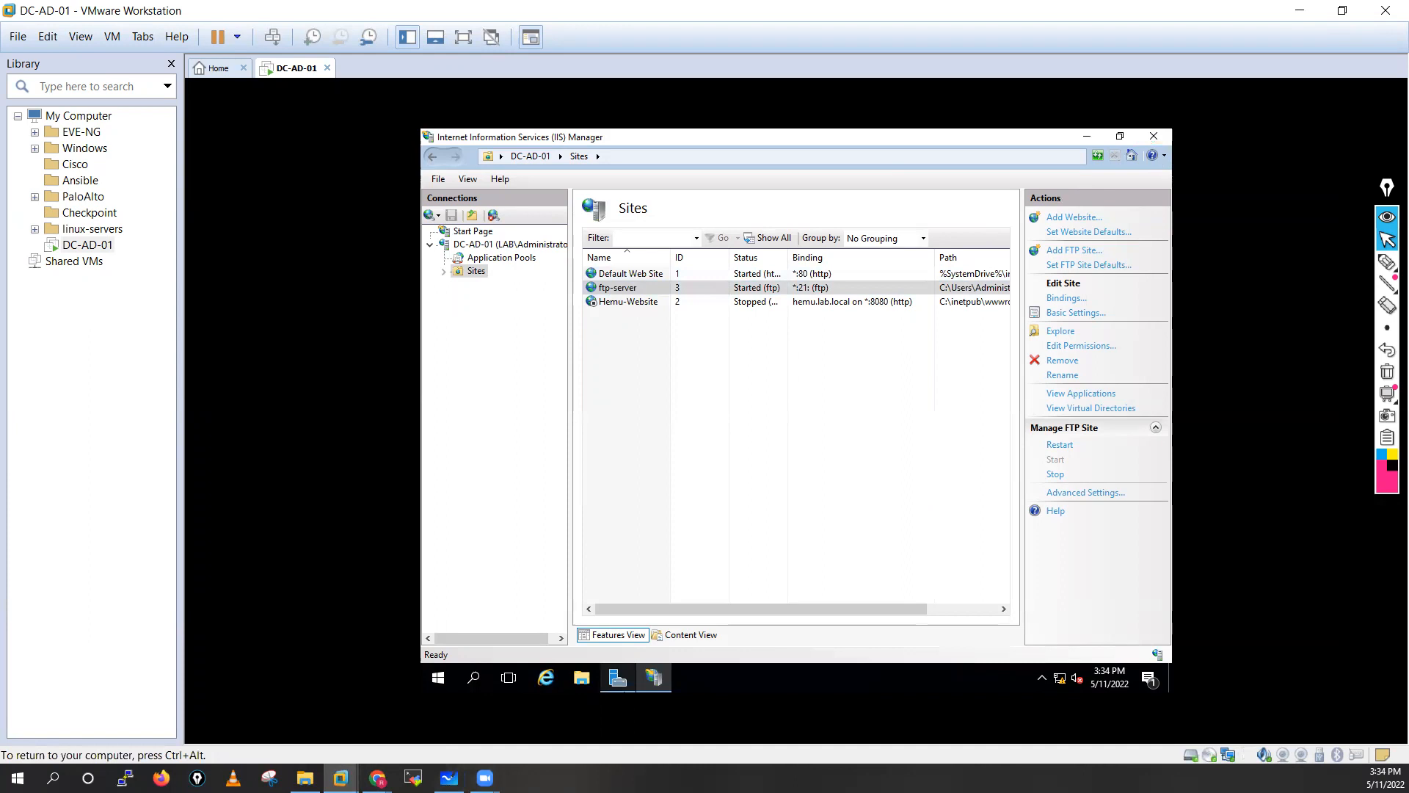
left_click(473, 687)
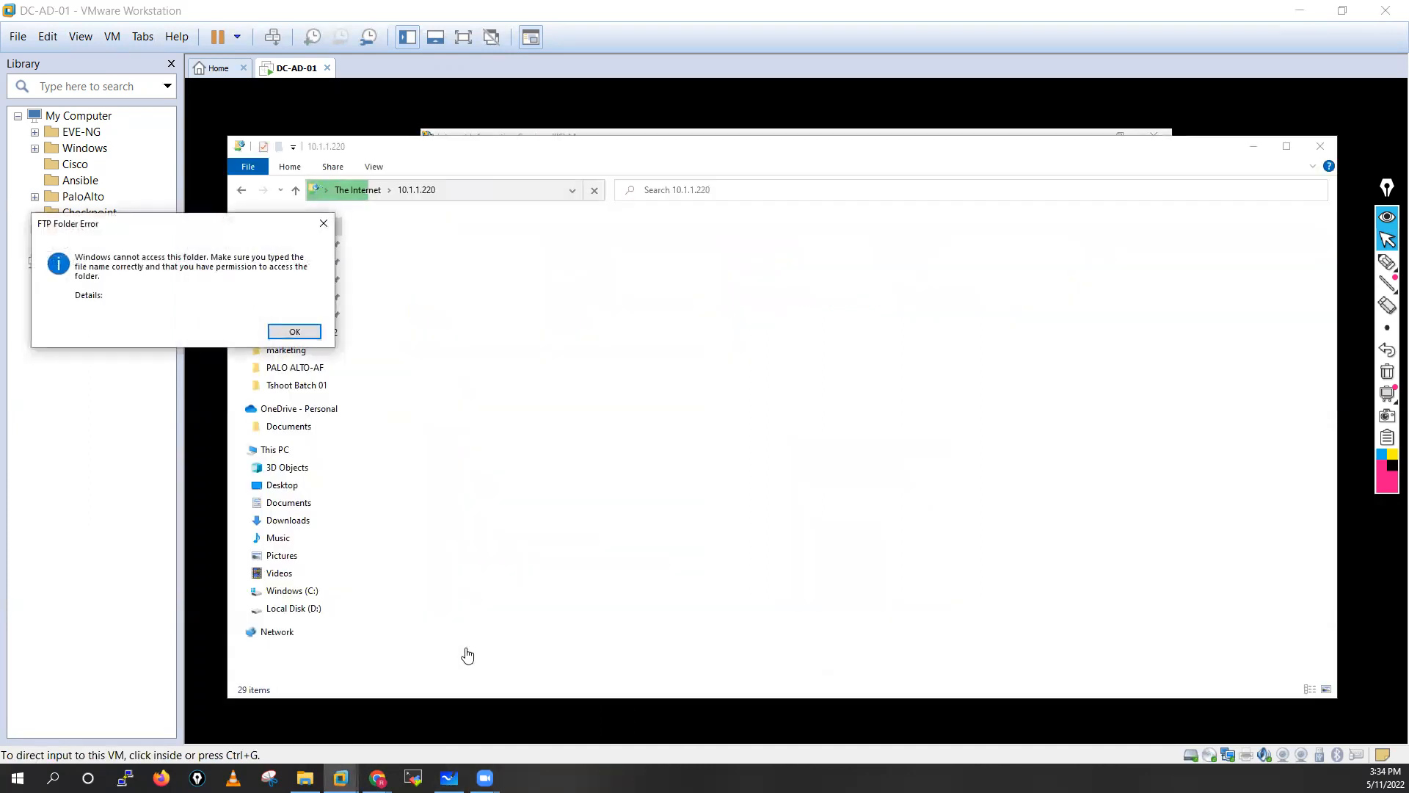
left_click(295, 331)
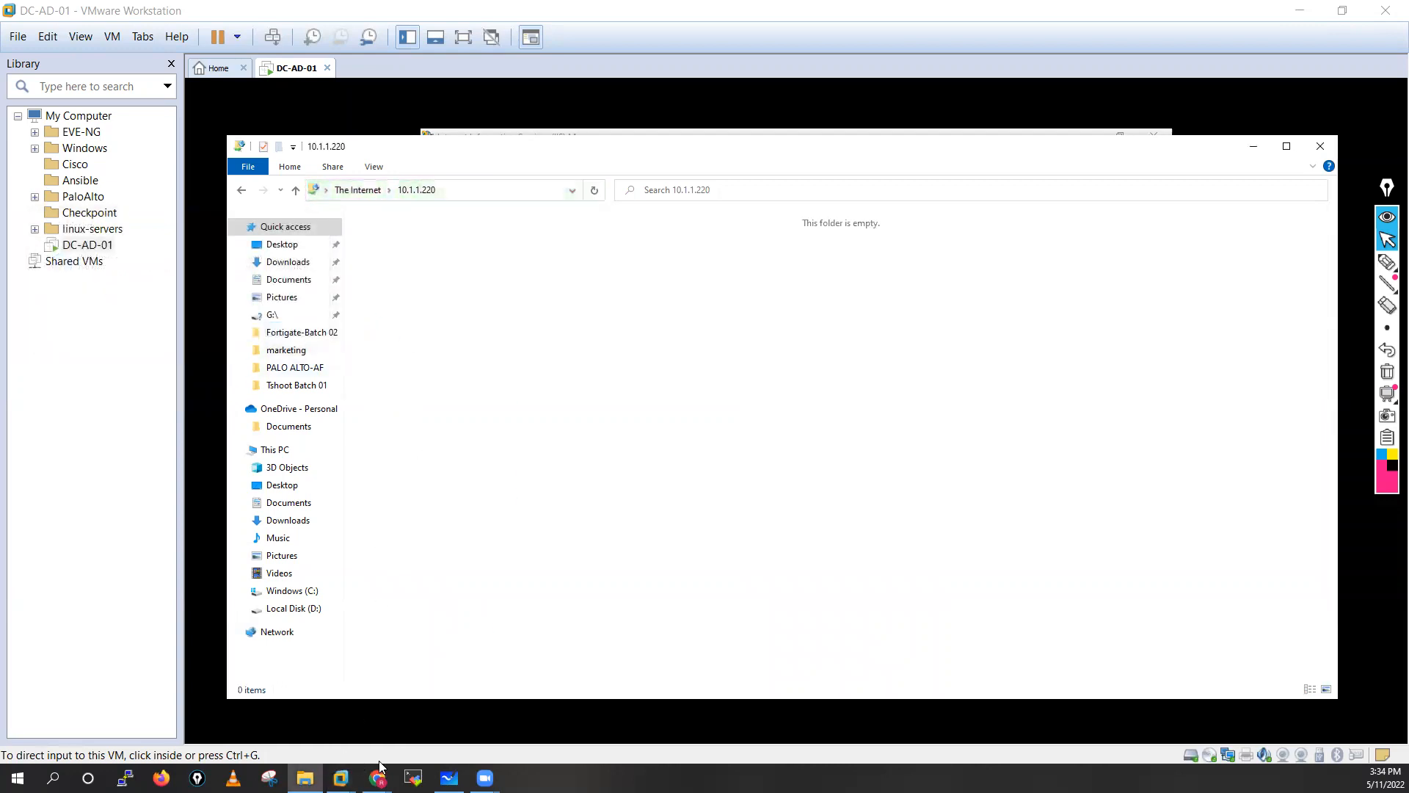
left_click(341, 778)
left_click(417, 733)
left_click(466, 648)
type("control")
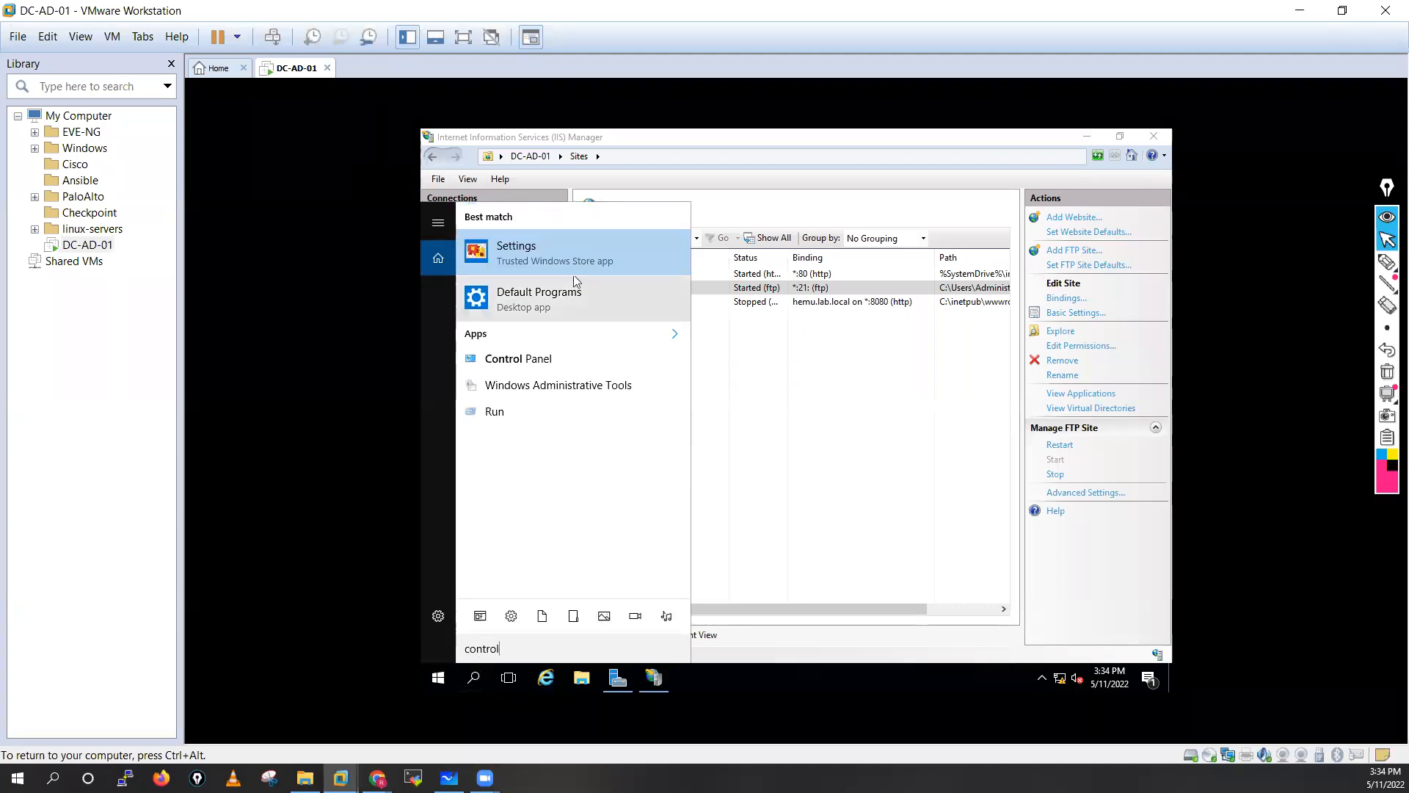
Through Control Panel, turn Windows Firewall off for domain, private and public networks.
left_click(543, 358)
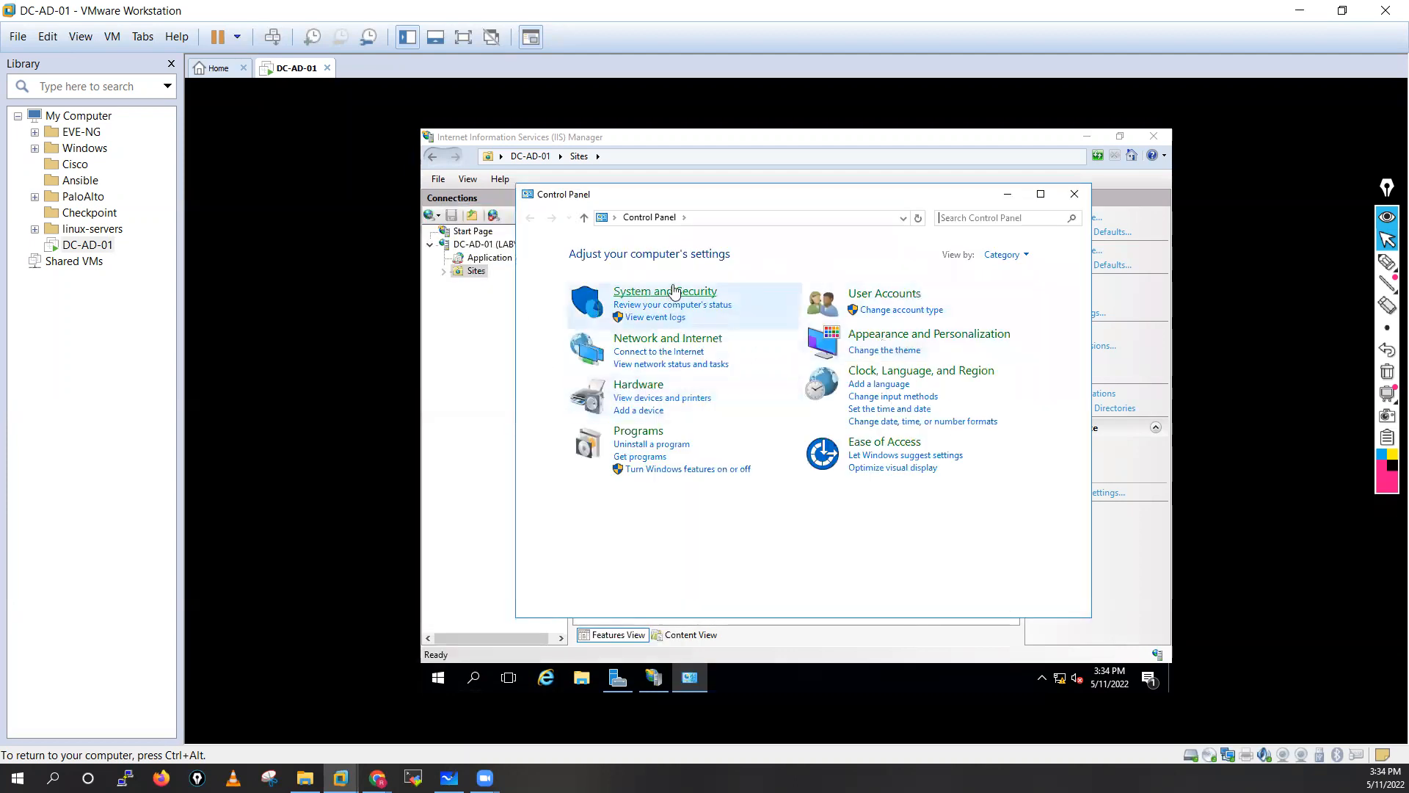
left_click(675, 292)
left_click(762, 303)
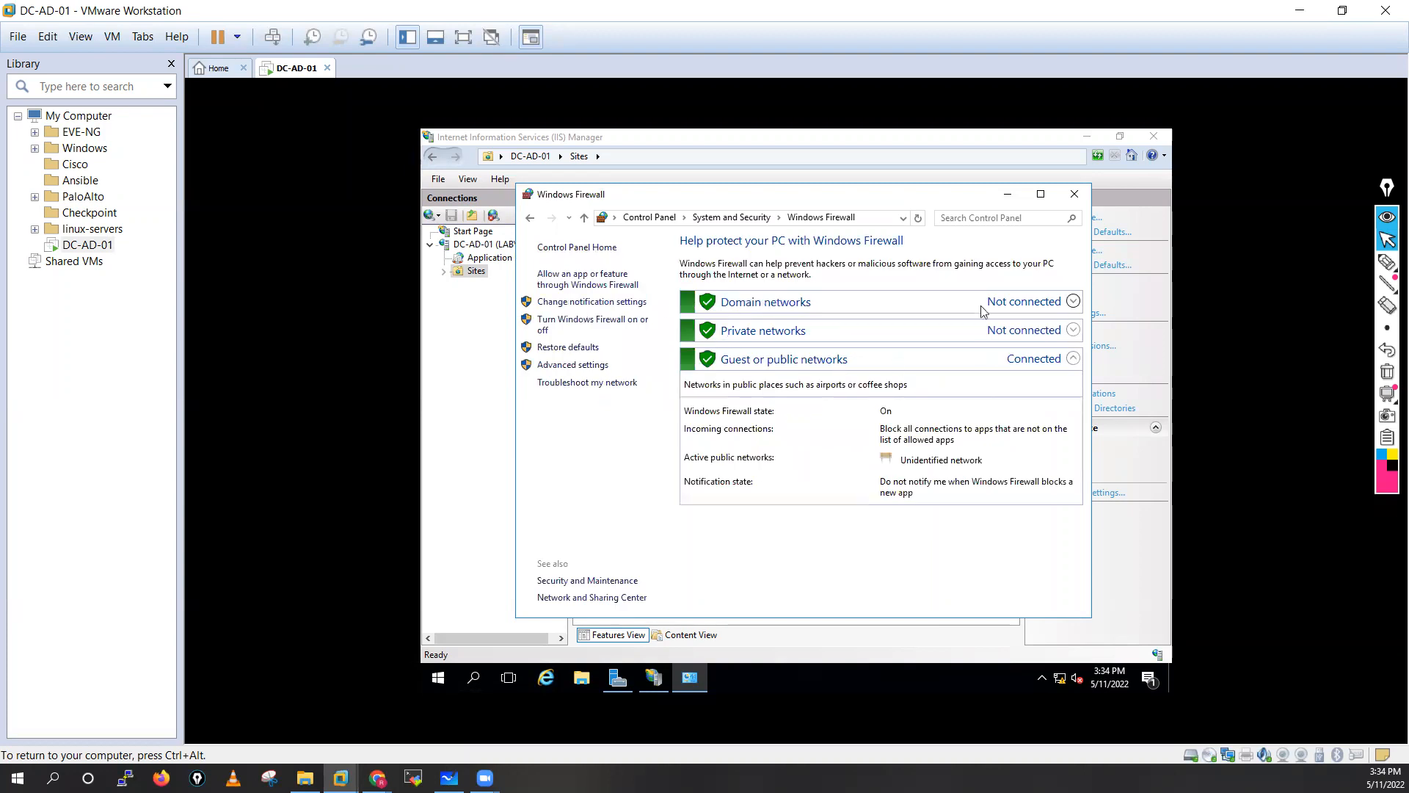
left_click(591, 326)
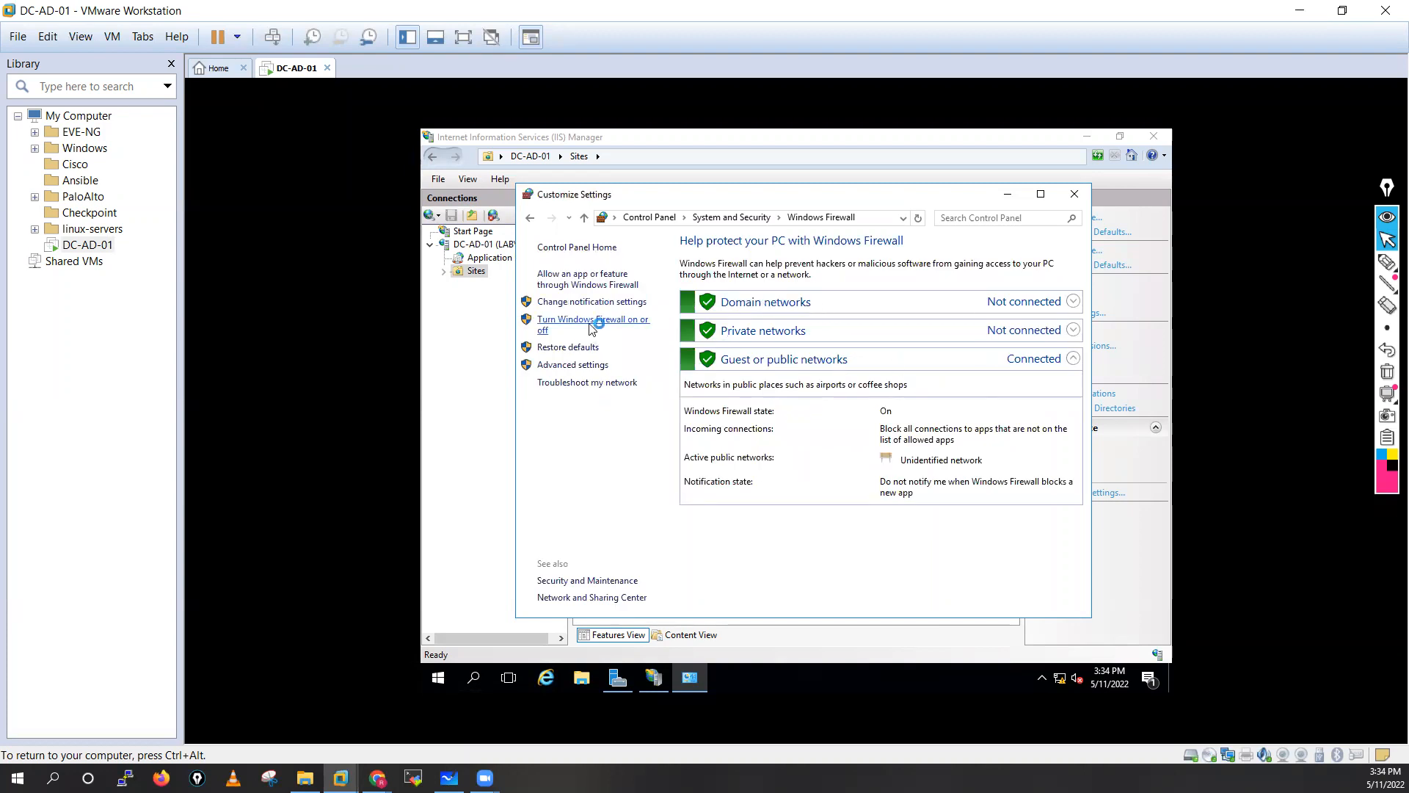
left_click(635, 353)
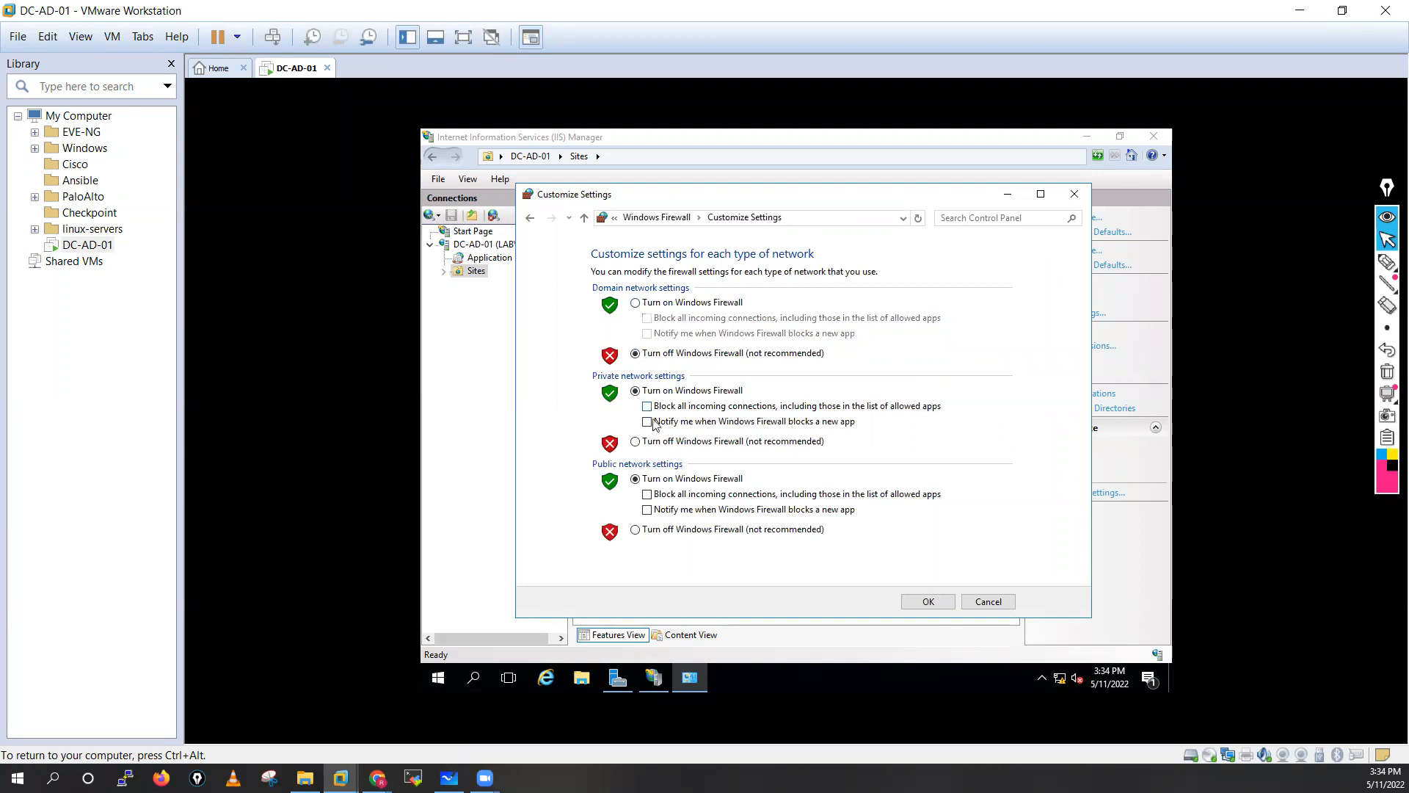
left_click(646, 441)
left_click(649, 529)
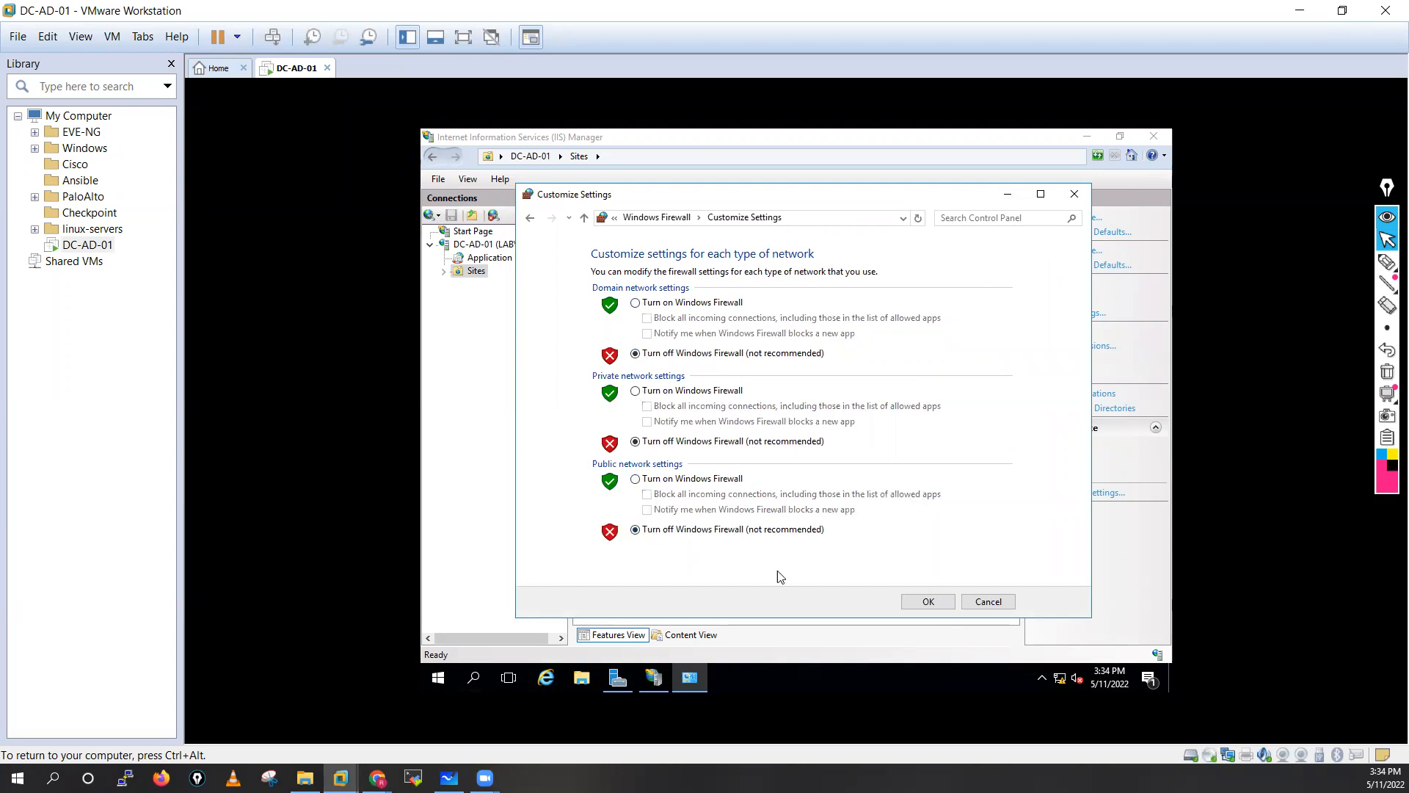
left_click(928, 601)
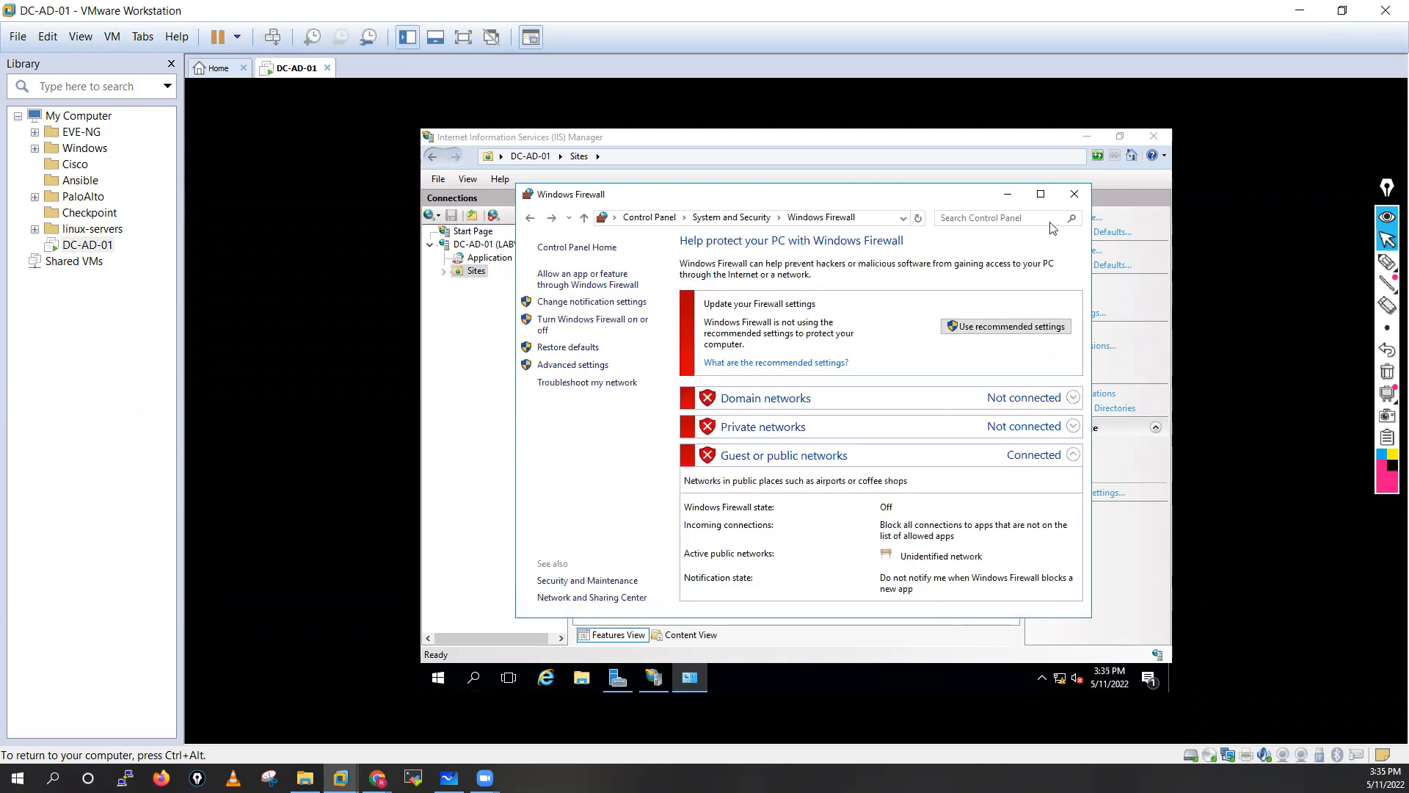
left_click(1074, 193)
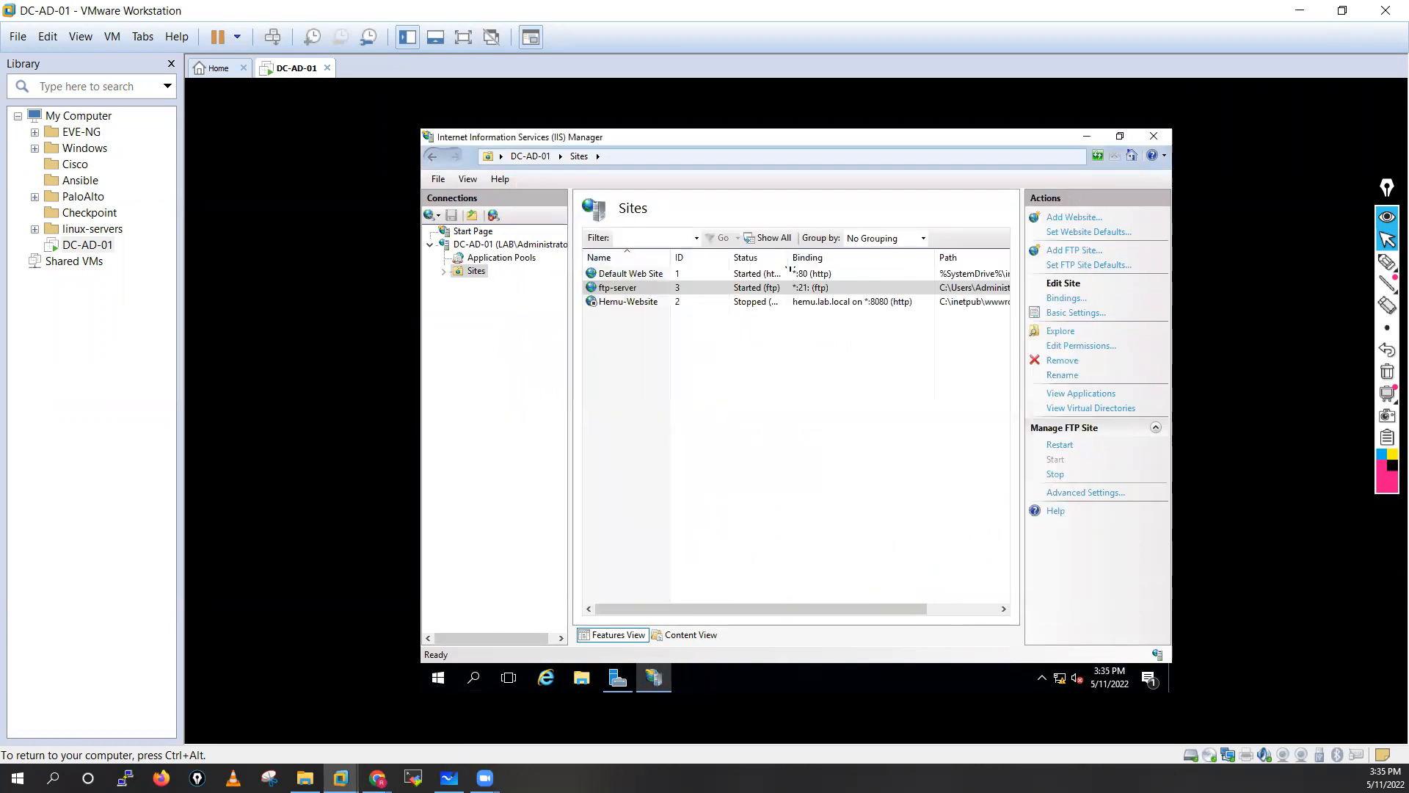
Log on to ftp://10.1.1.220 as a domain user to see hemu-test.rtf, then close both Explorer windows.
left_click(305, 777)
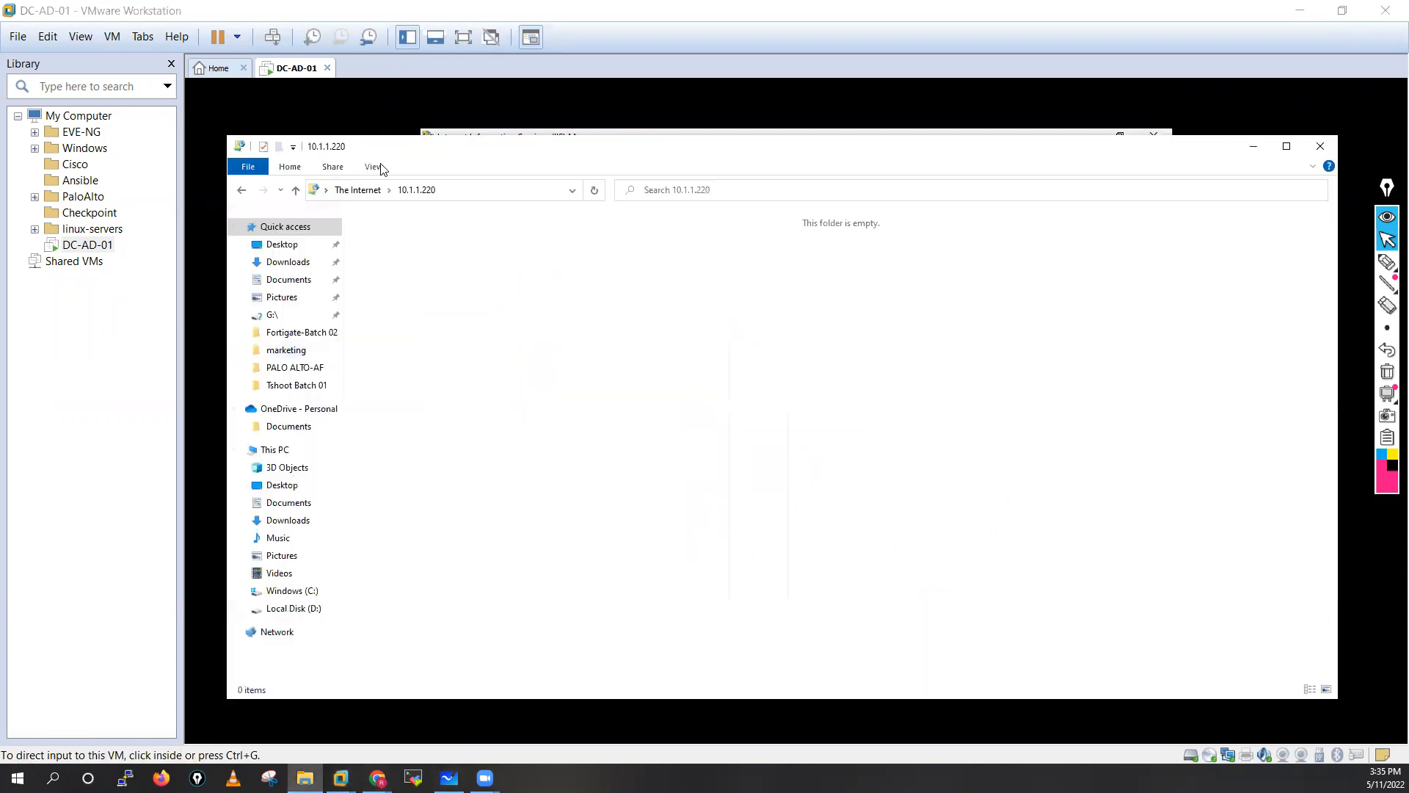
left_click(445, 189)
left_click(450, 190)
key("Return")
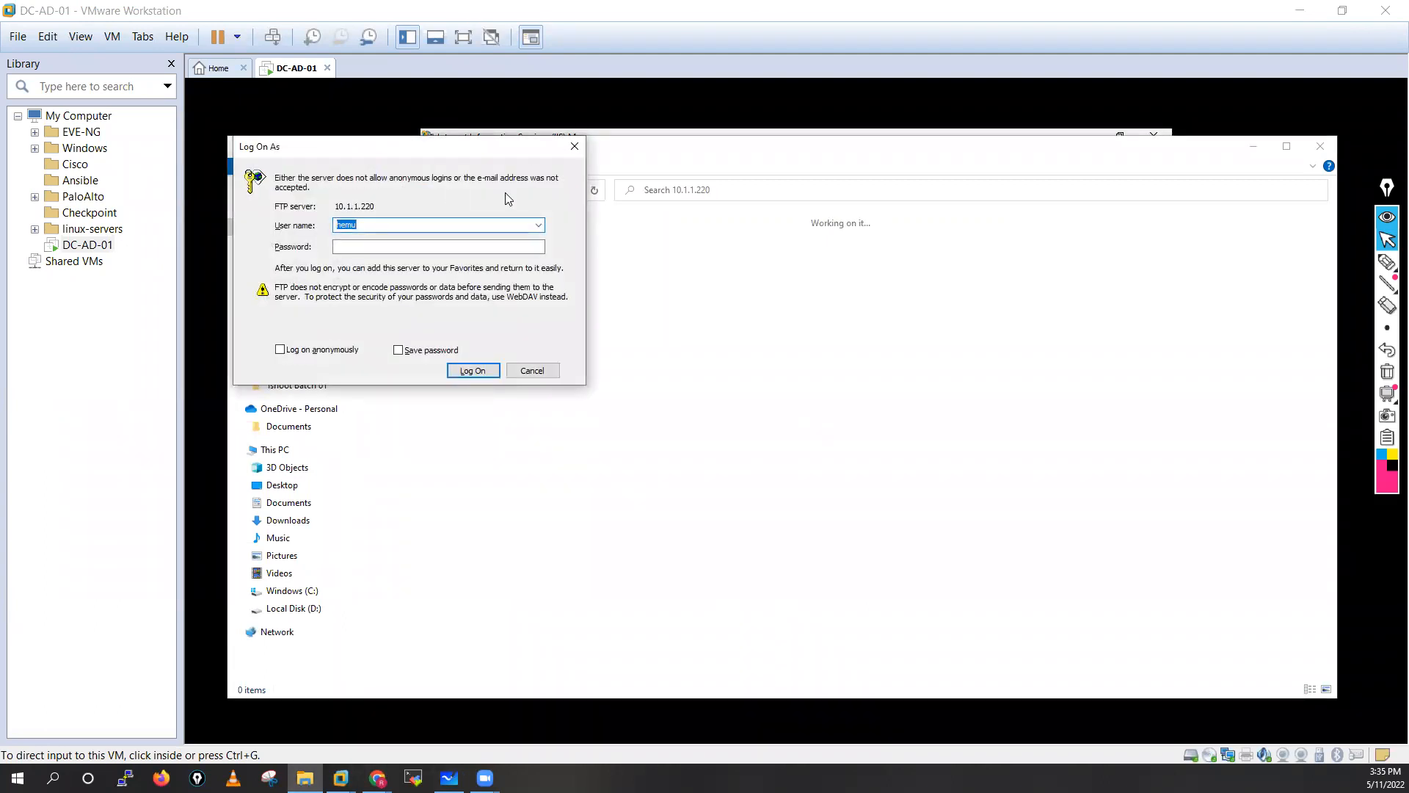
left_click(473, 245)
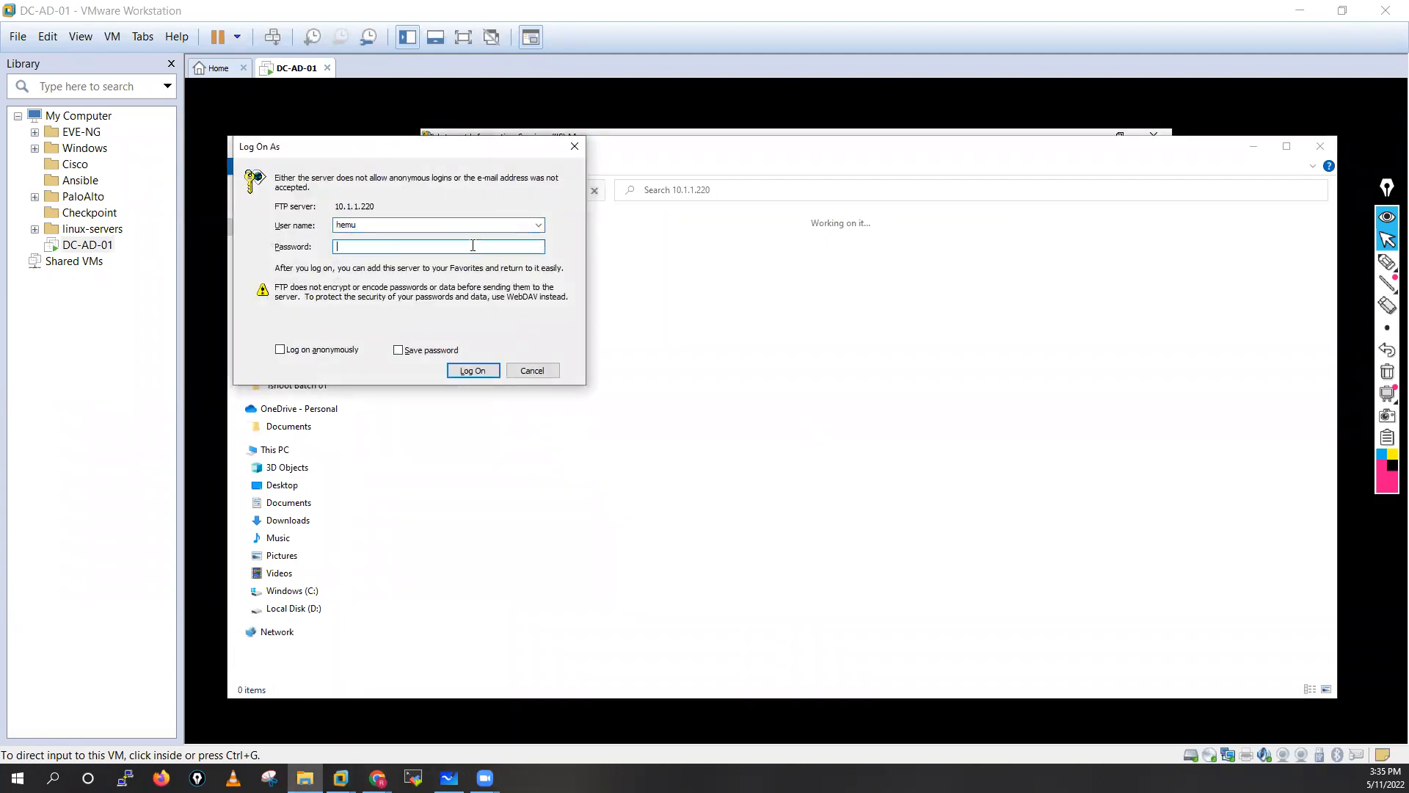
type("••••••••")
left_click(467, 370)
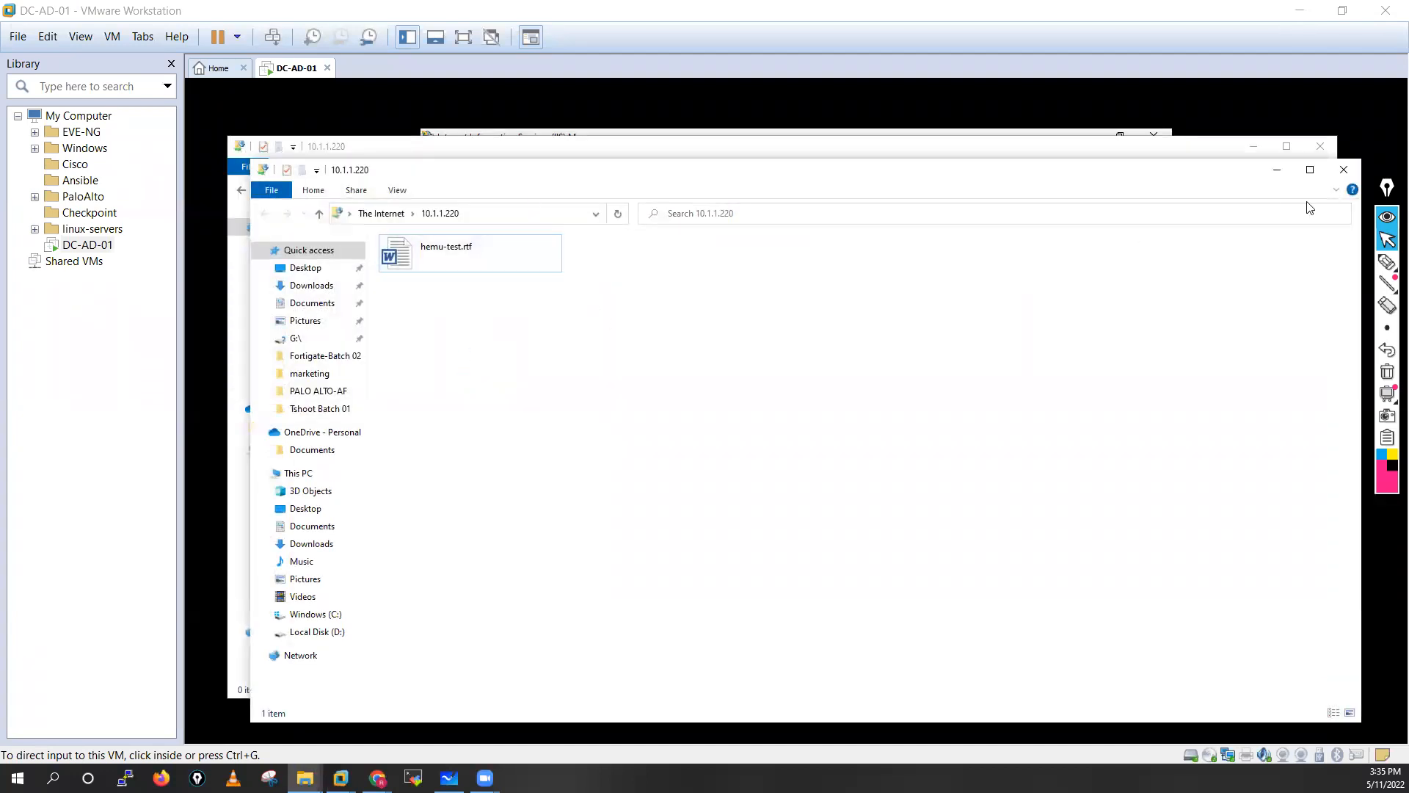
left_click(1345, 171)
left_click(1325, 156)
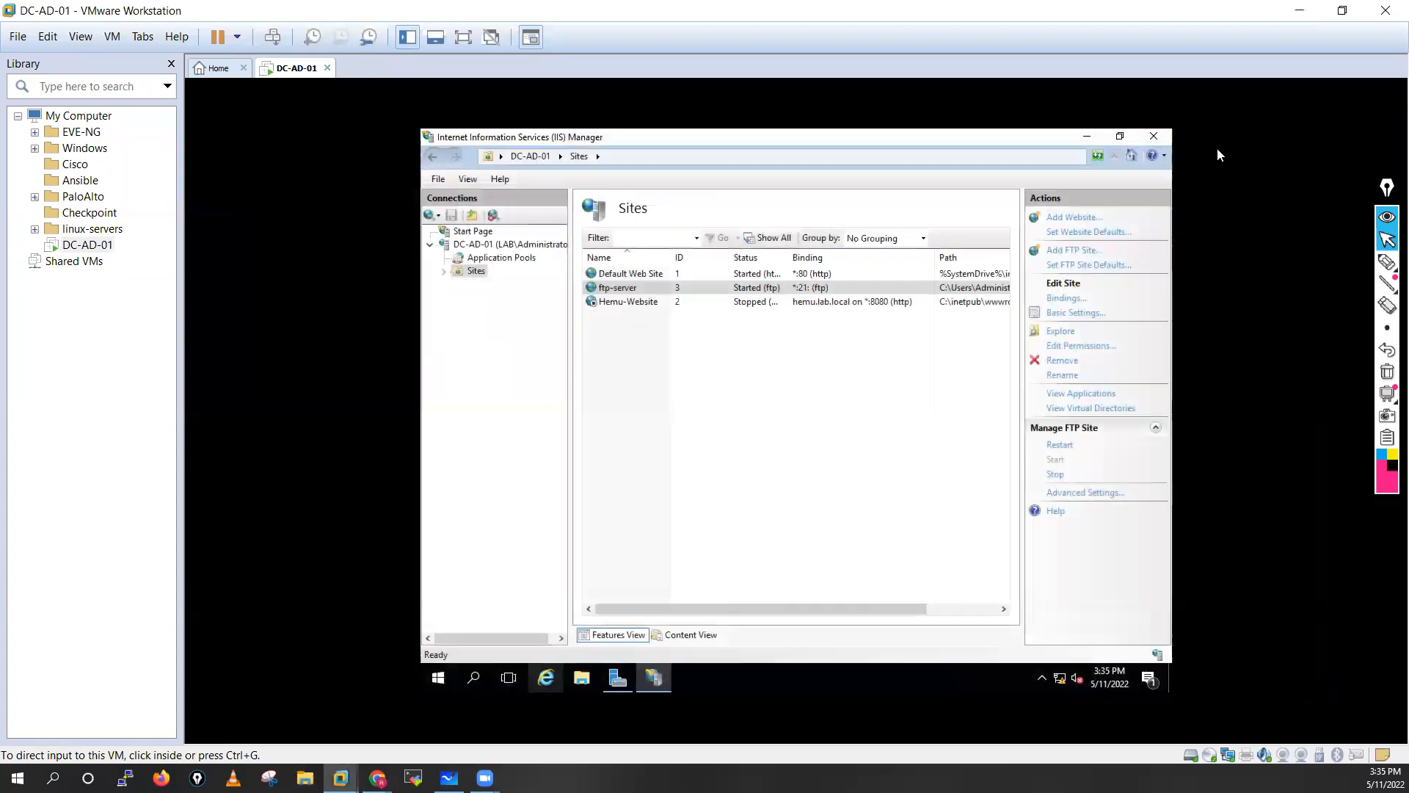
Close IIS Manager and start a role-based Add Roles and Features wizard targeting this server.
left_click(1154, 137)
left_click(609, 682)
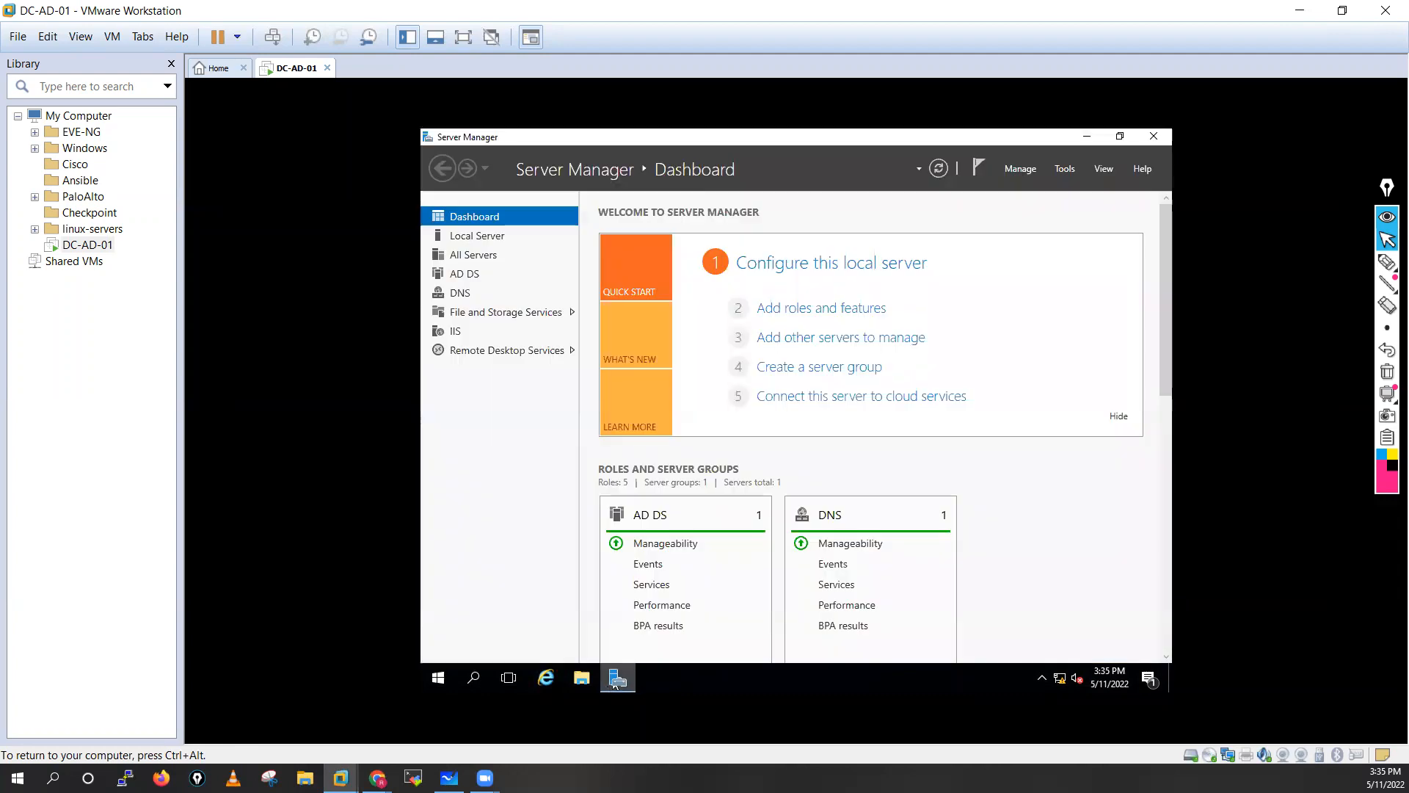
left_click(820, 311)
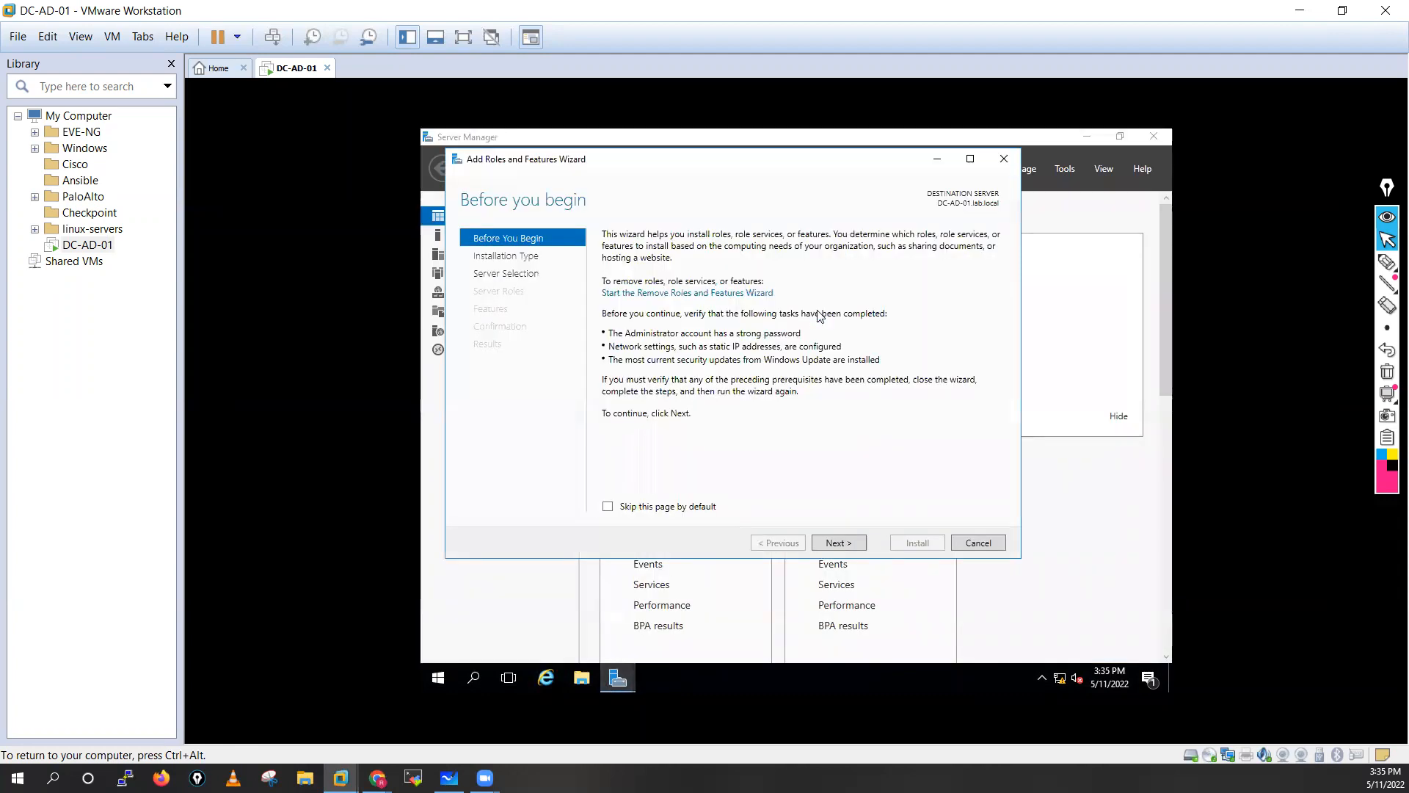
left_click(848, 543)
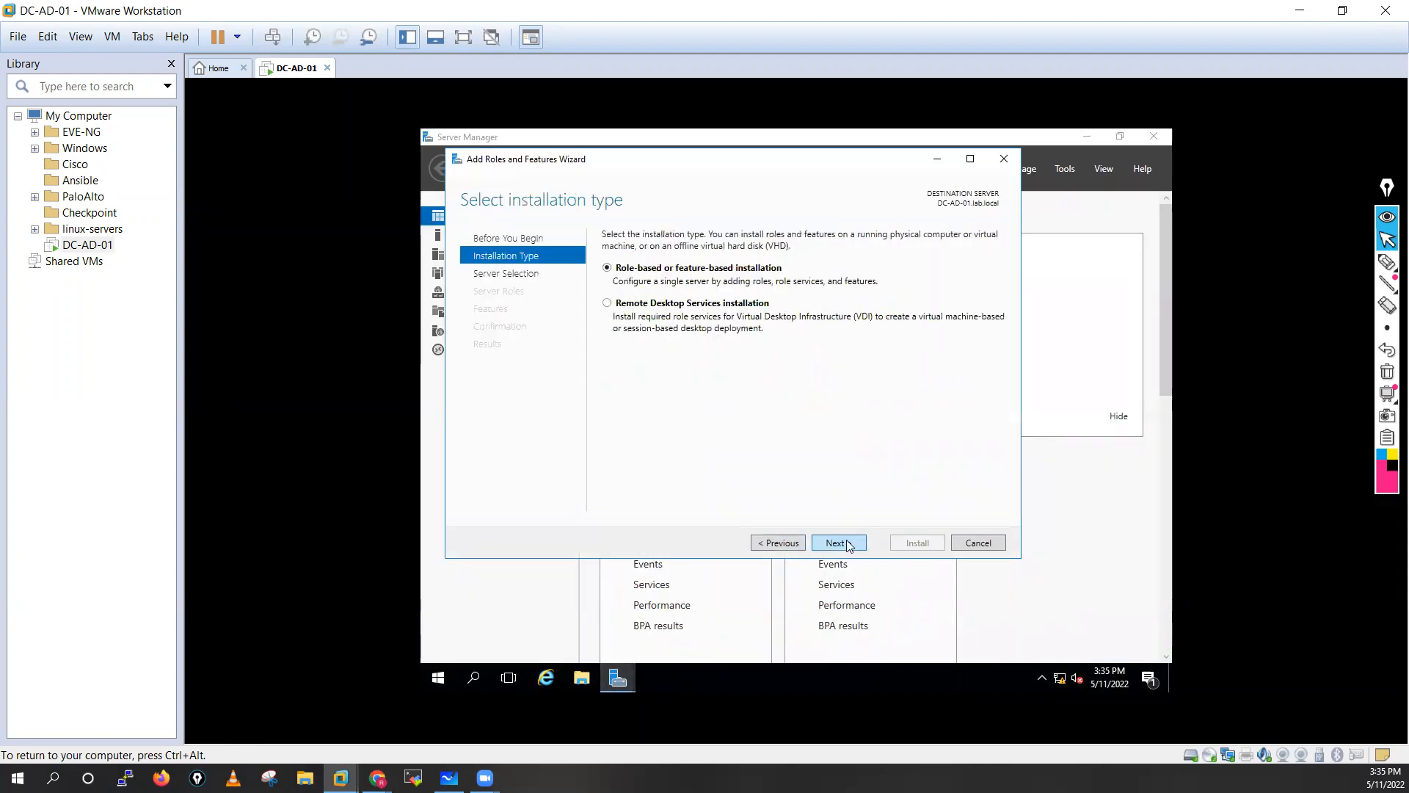
left_click(848, 544)
left_click(848, 543)
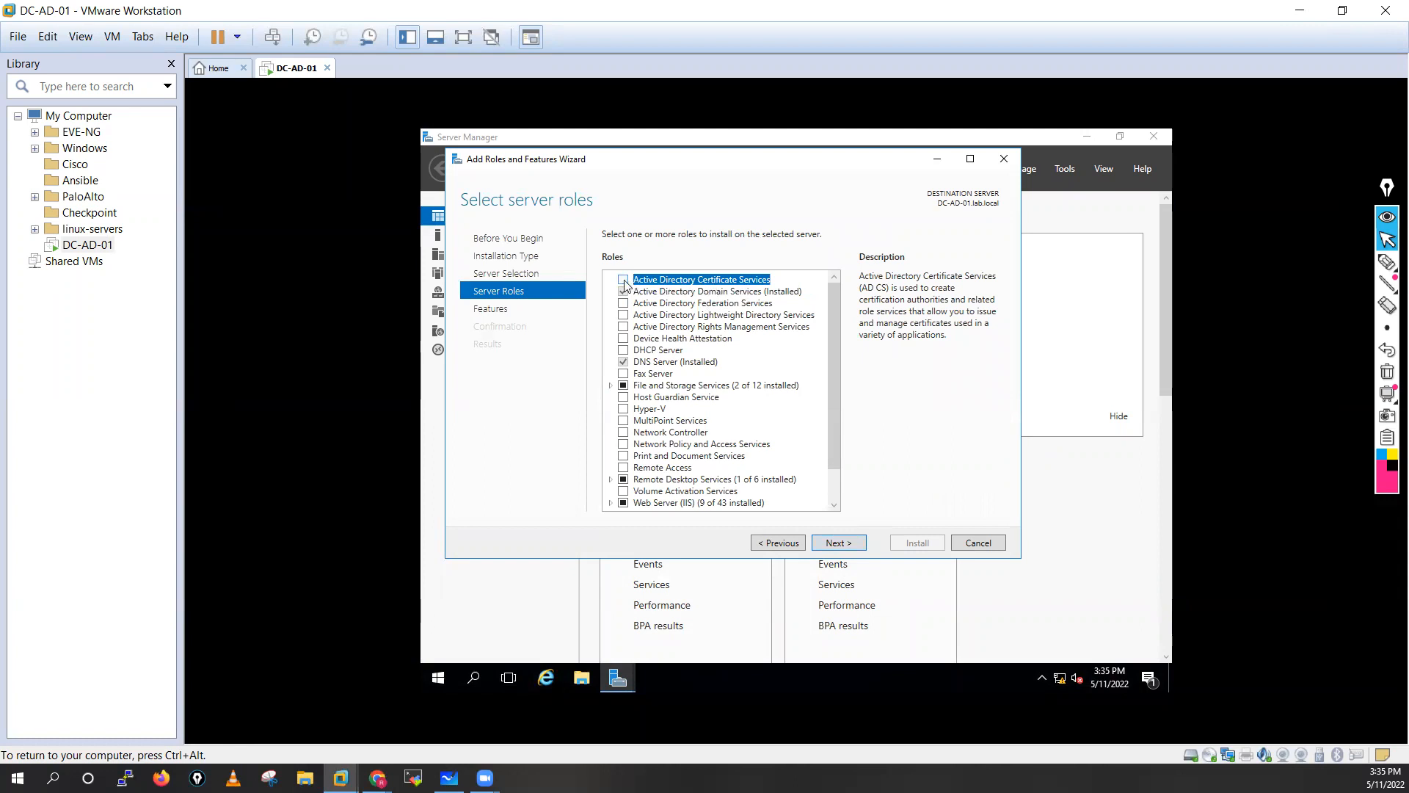
Select Active Directory Certificate Services with its management features, keep Certification Authority, and install.
left_click(624, 282)
left_click(771, 489)
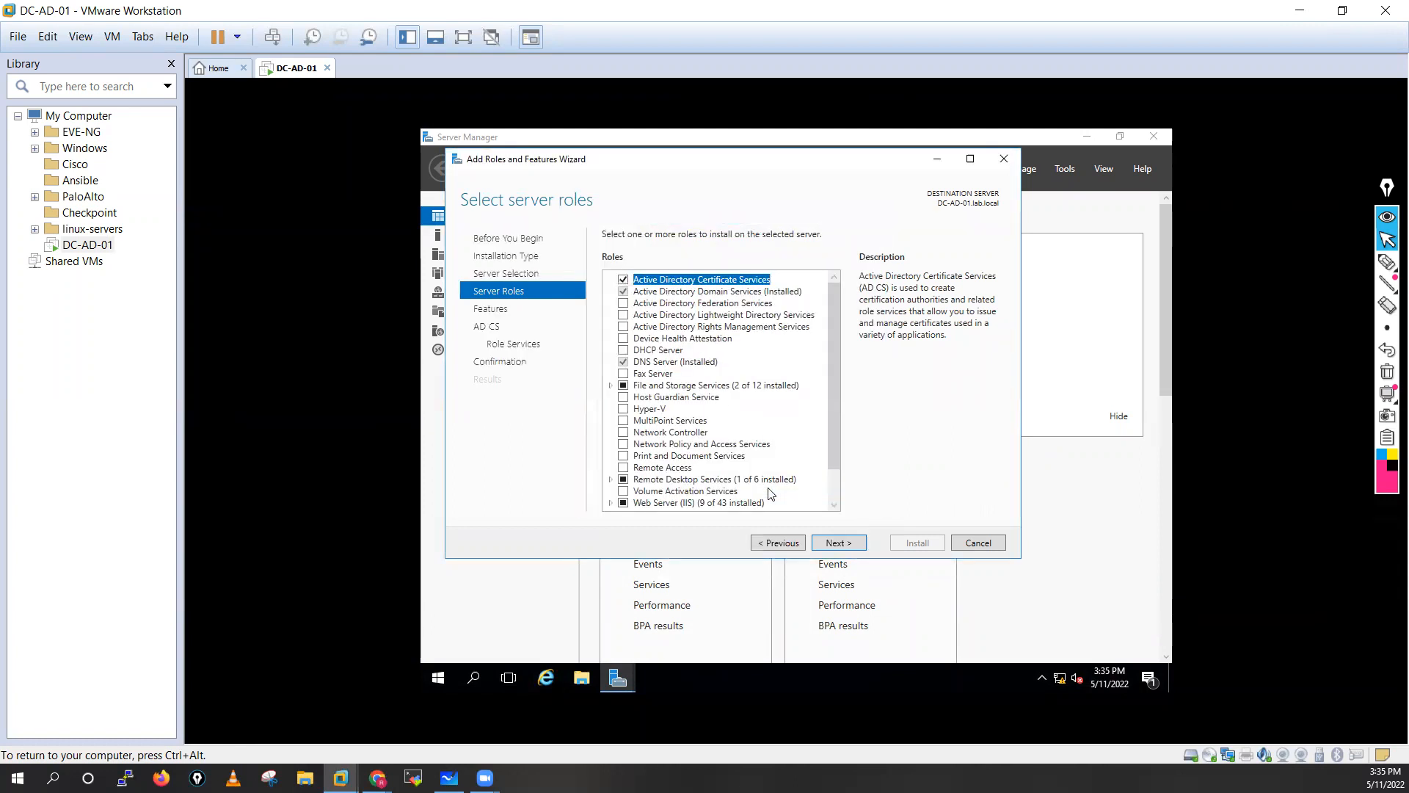
left_click(831, 546)
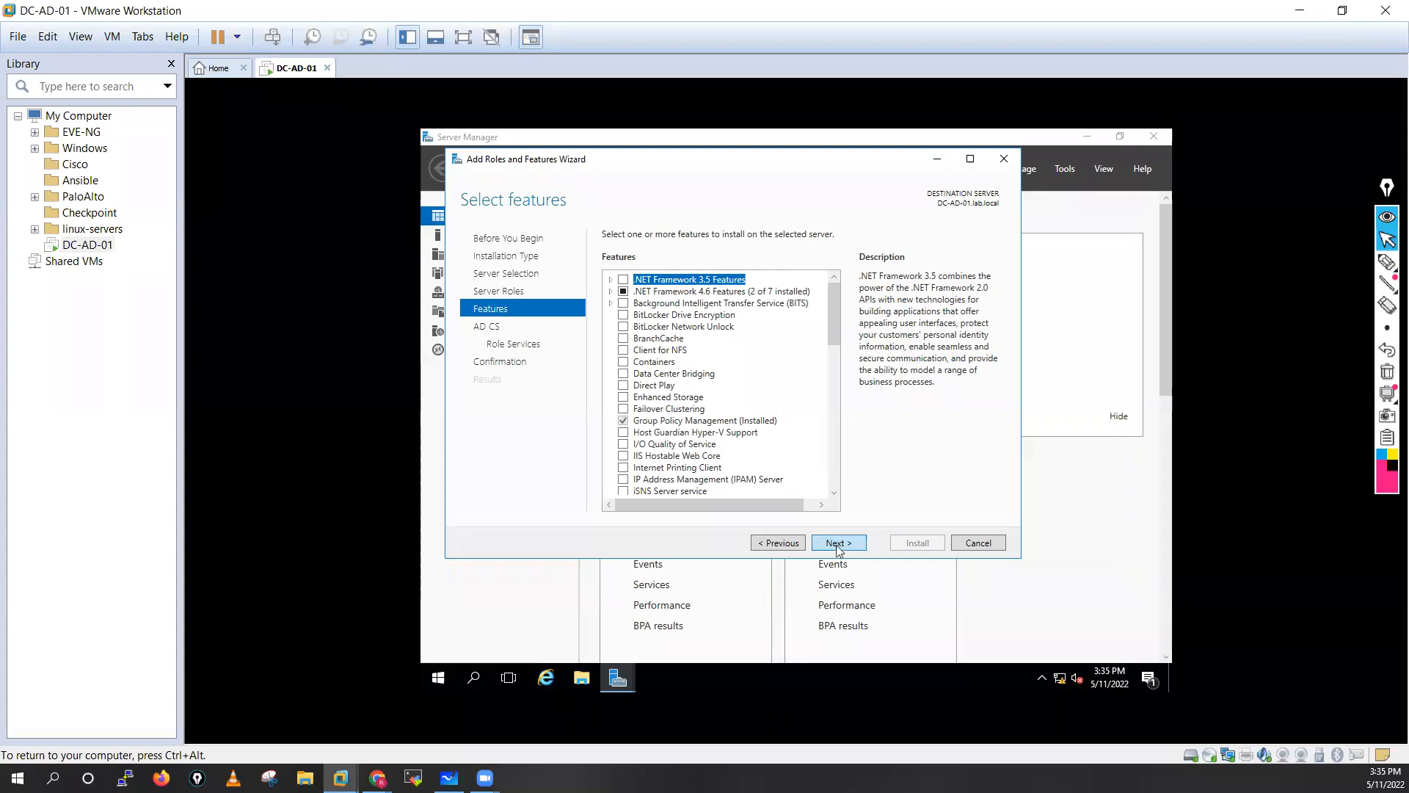
left_click(839, 547)
left_click(839, 547)
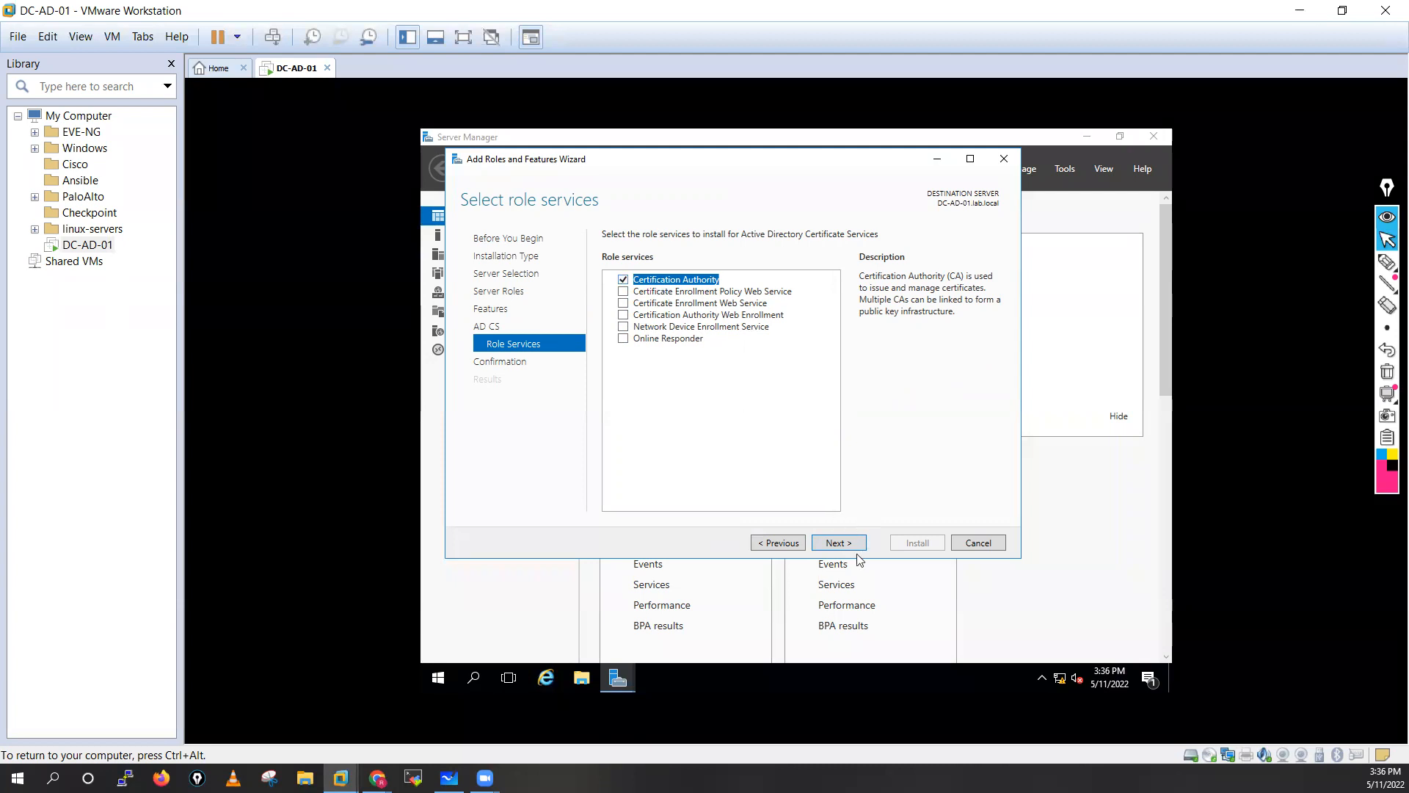
left_click(830, 544)
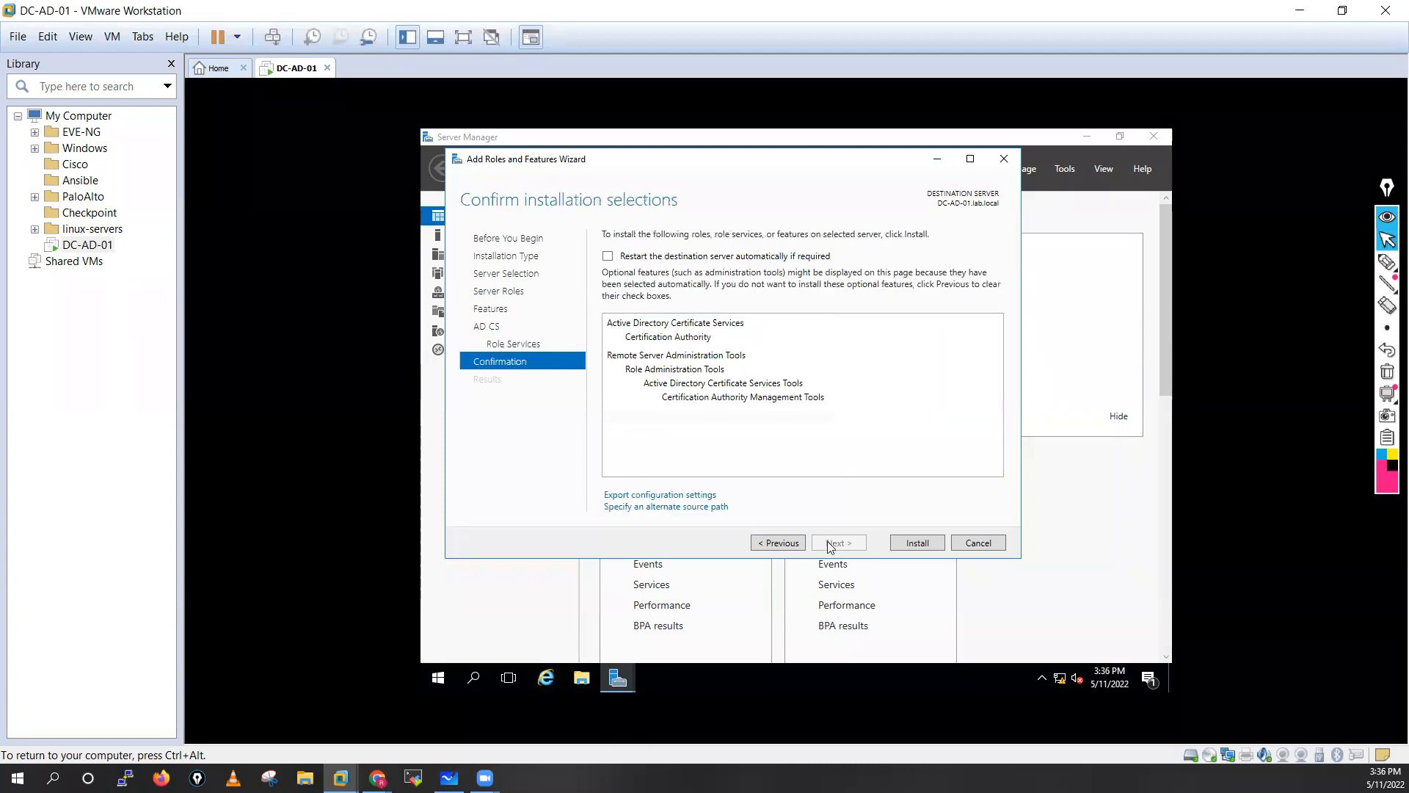
left_click(907, 547)
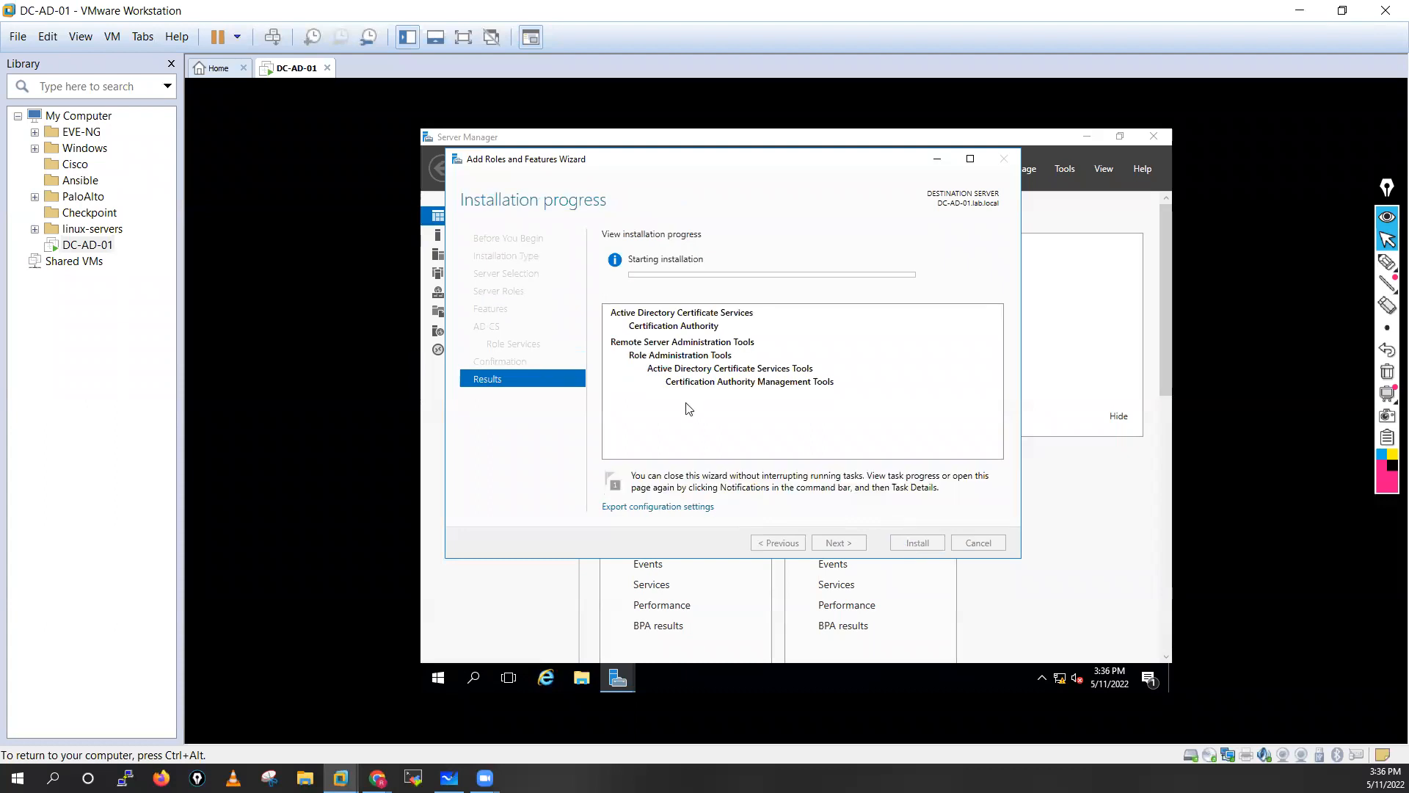
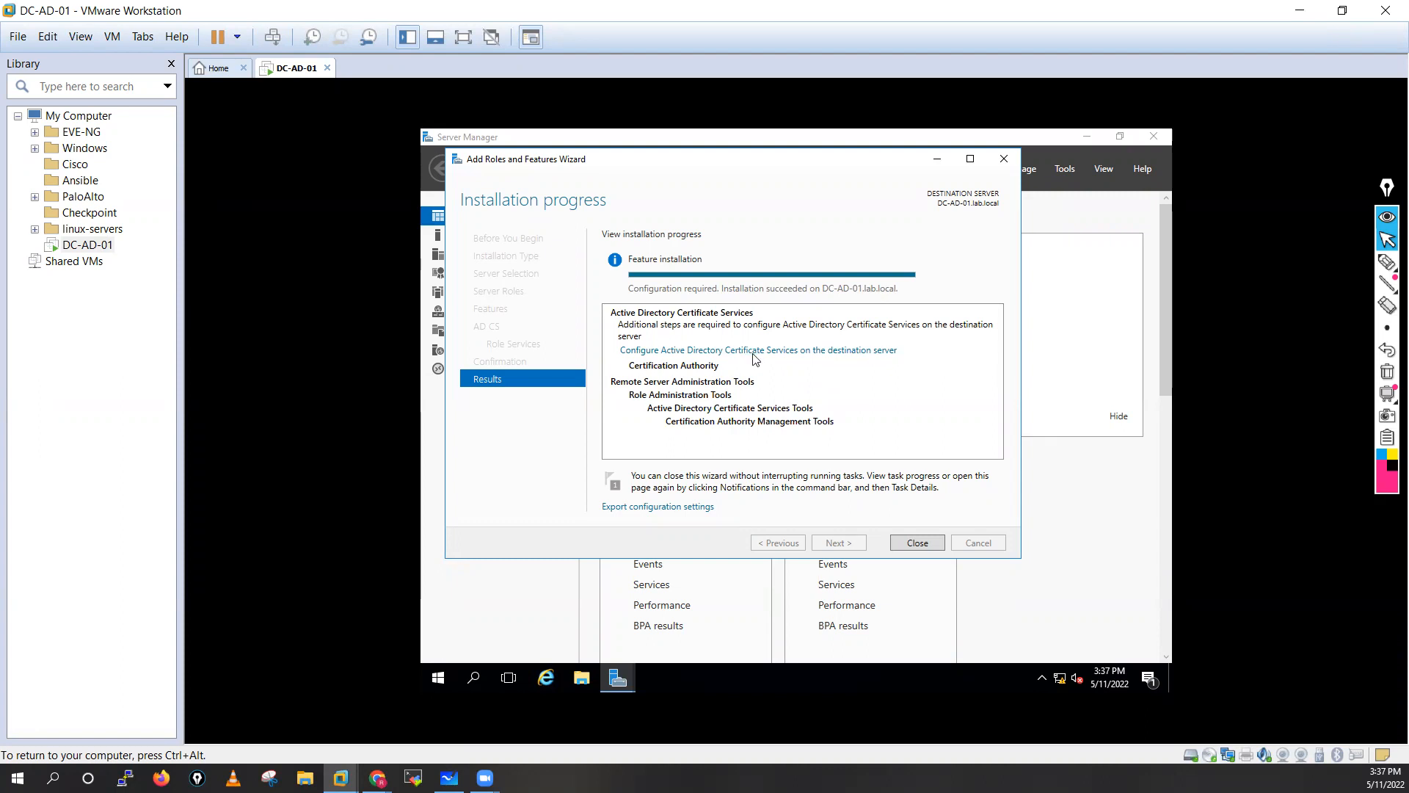
Close the install wizard and launch AD CS configuration from notifications, selecting Certification Authority.
left_click(917, 544)
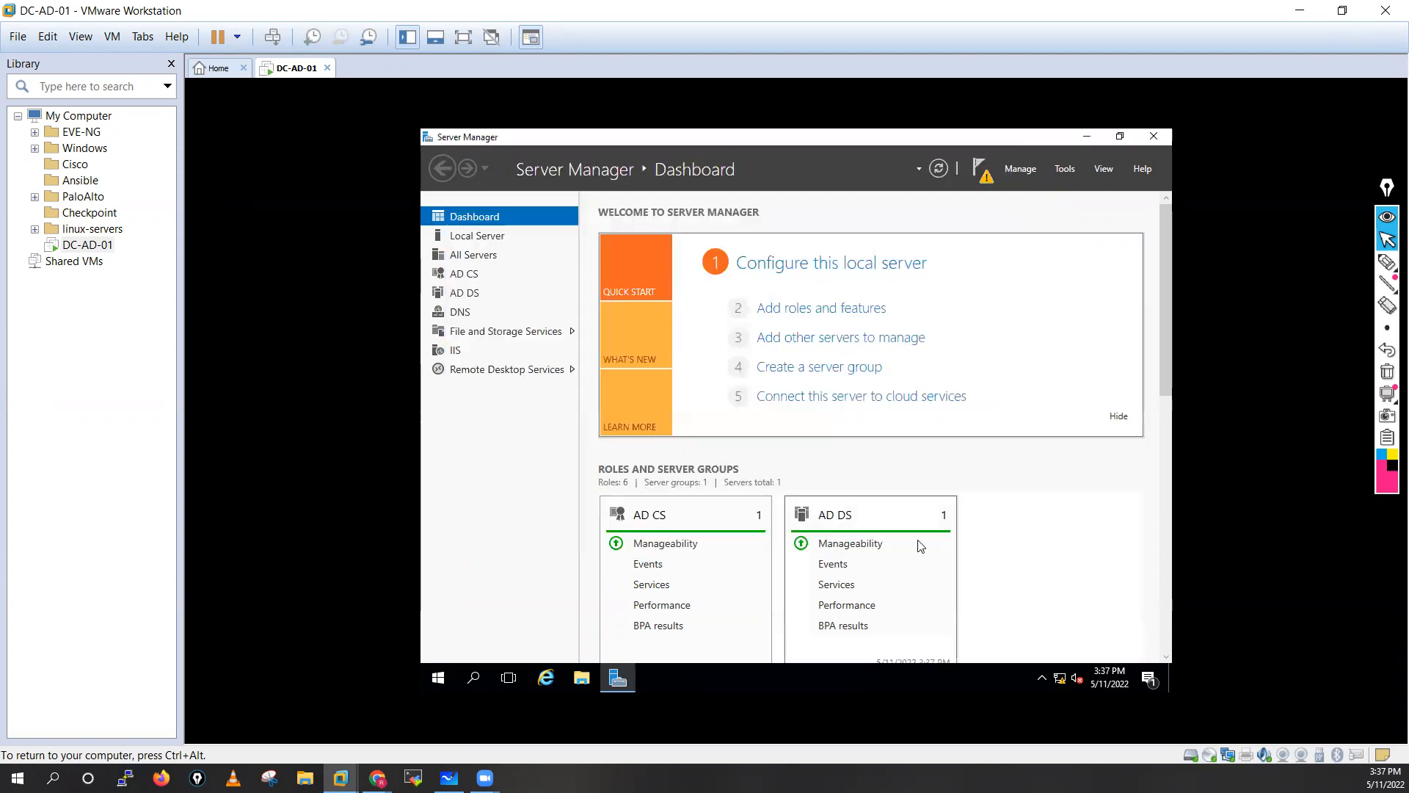
left_click(978, 172)
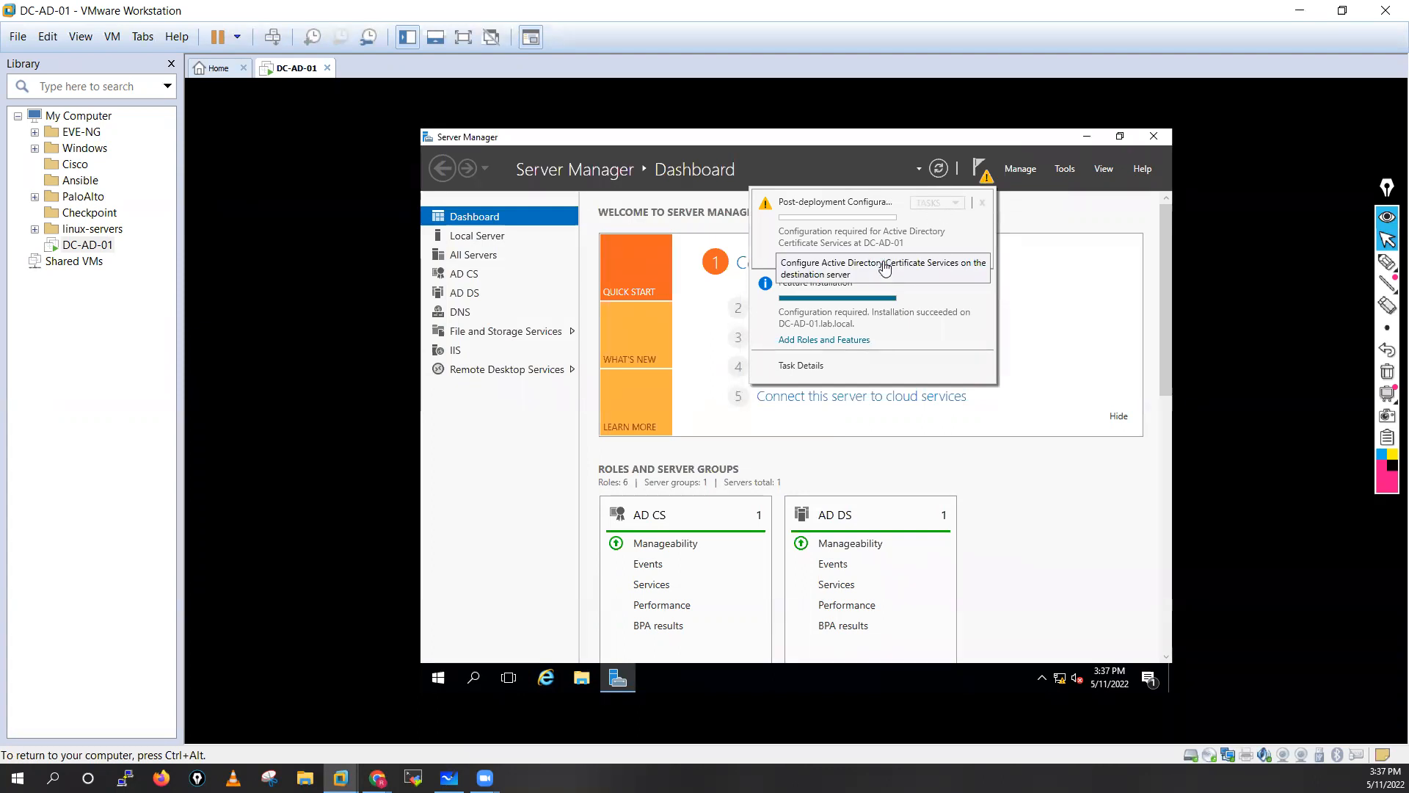
left_click(836, 264)
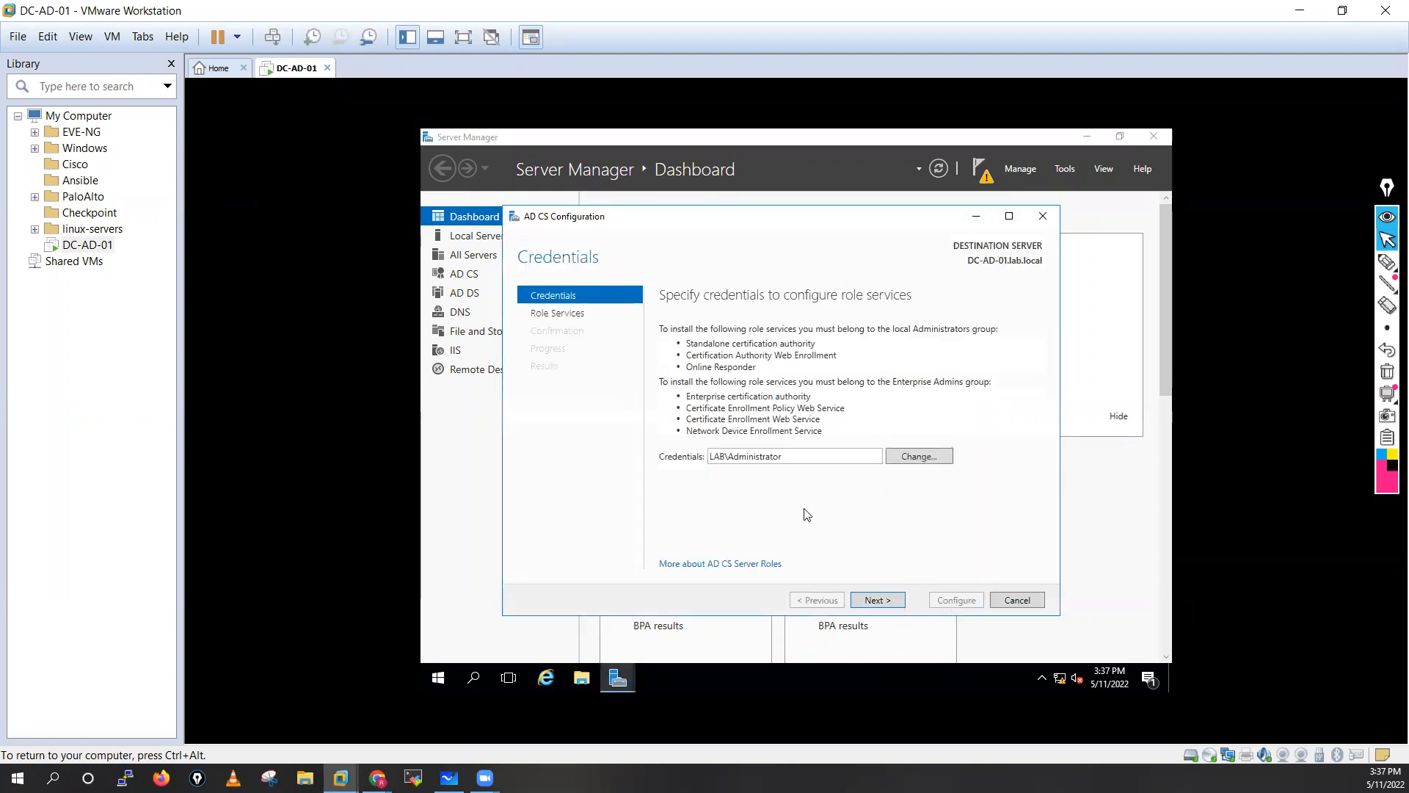
left_click(871, 601)
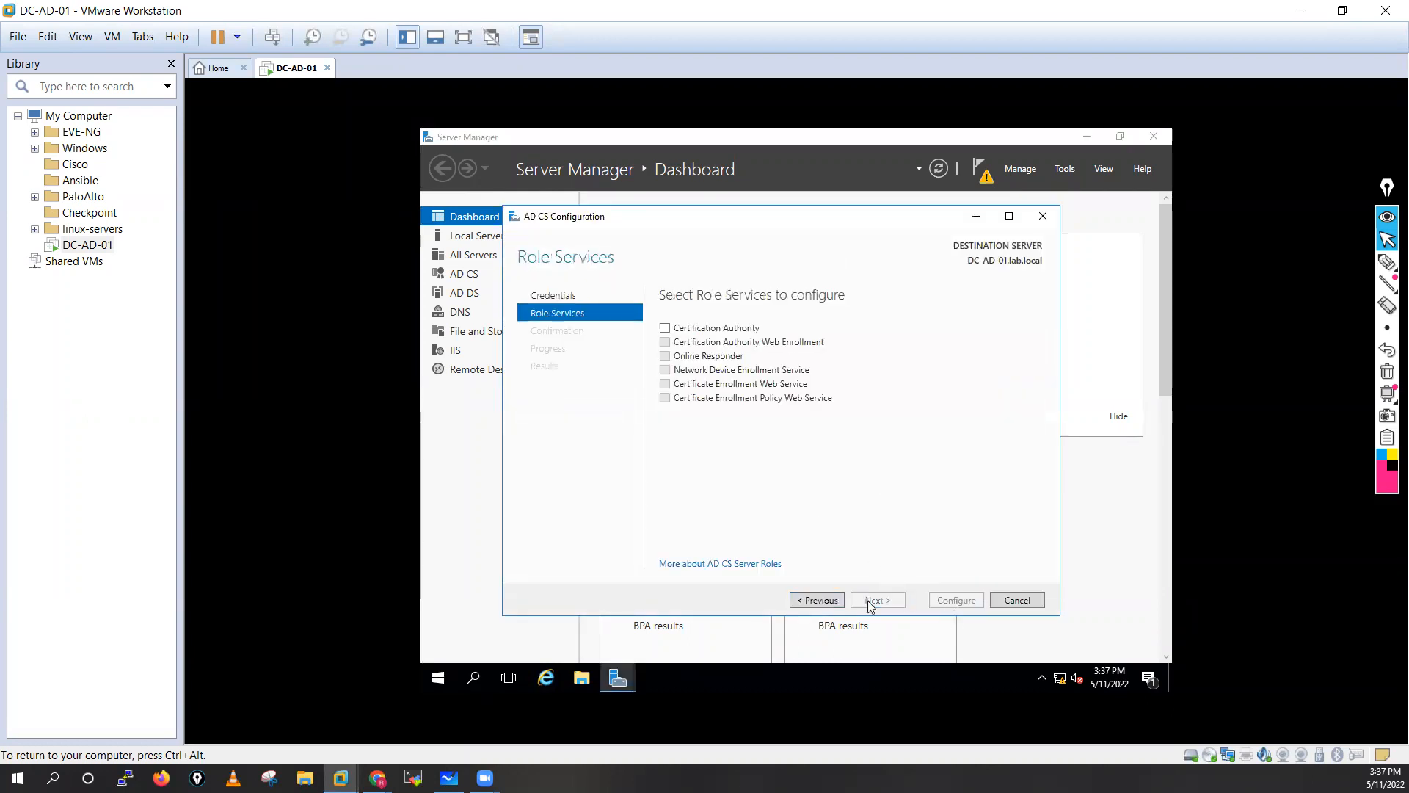
left_click(709, 329)
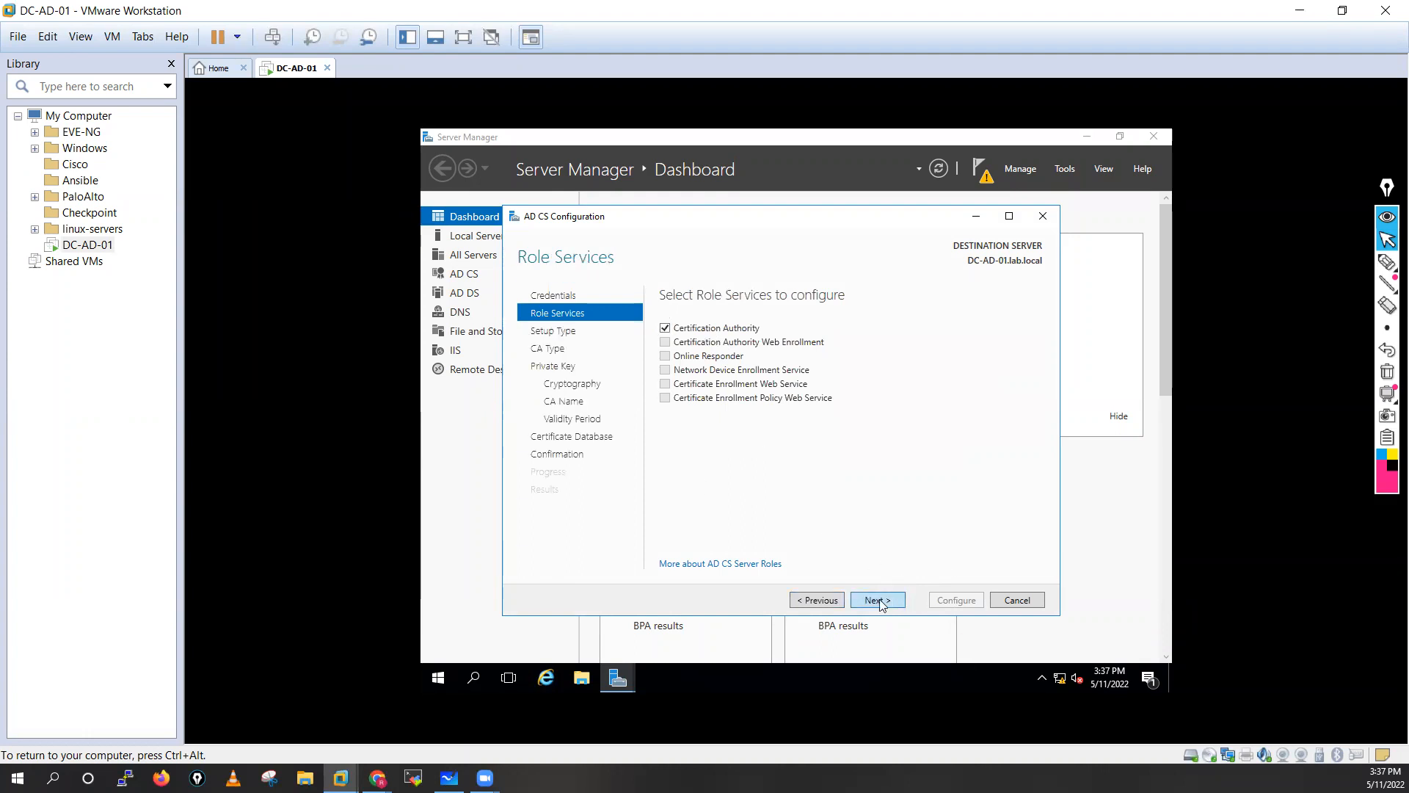
left_click(880, 601)
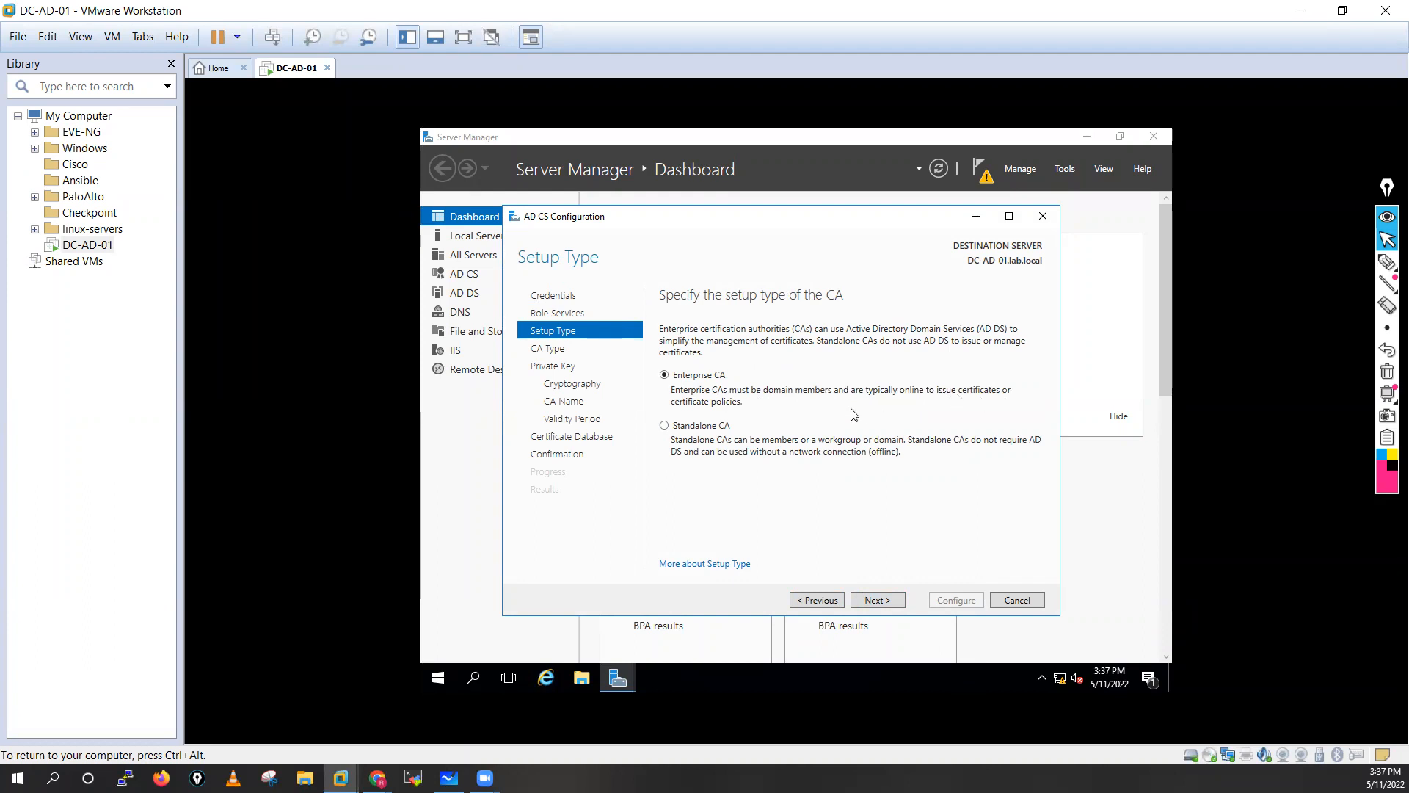
Choose Standalone root CA, keeping the new private key, default cryptography, suggested name and 5-year validity.
left_click(665, 426)
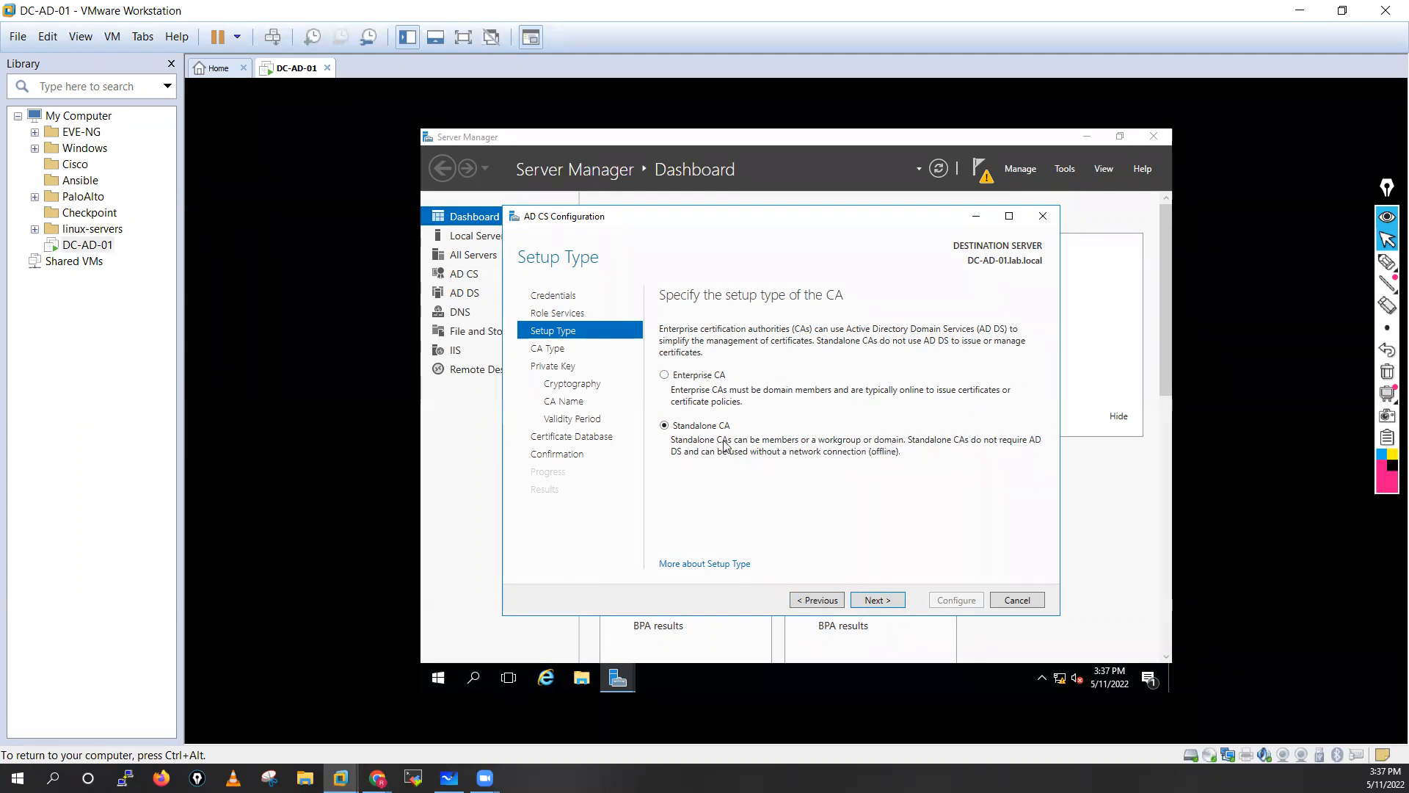
left_click(878, 599)
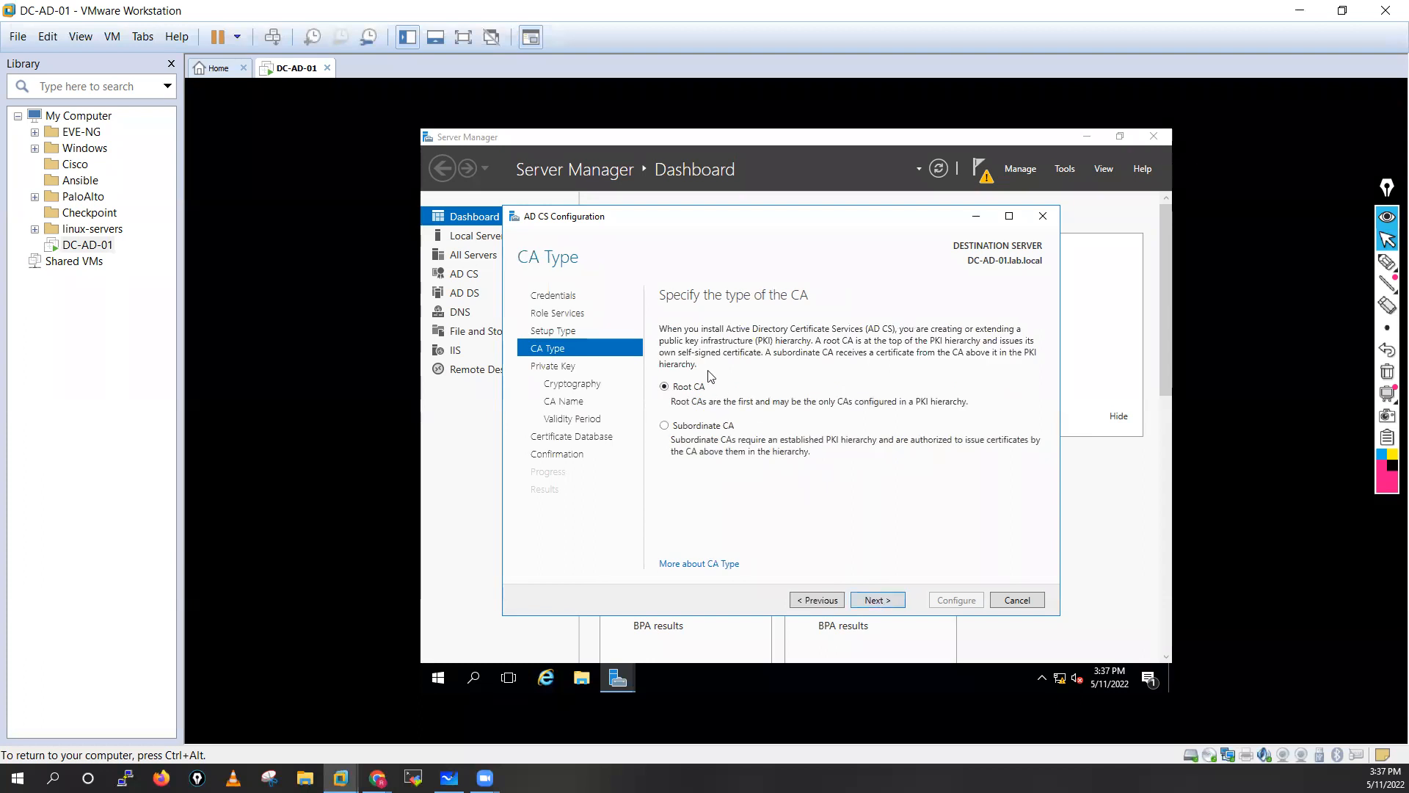
left_click(879, 600)
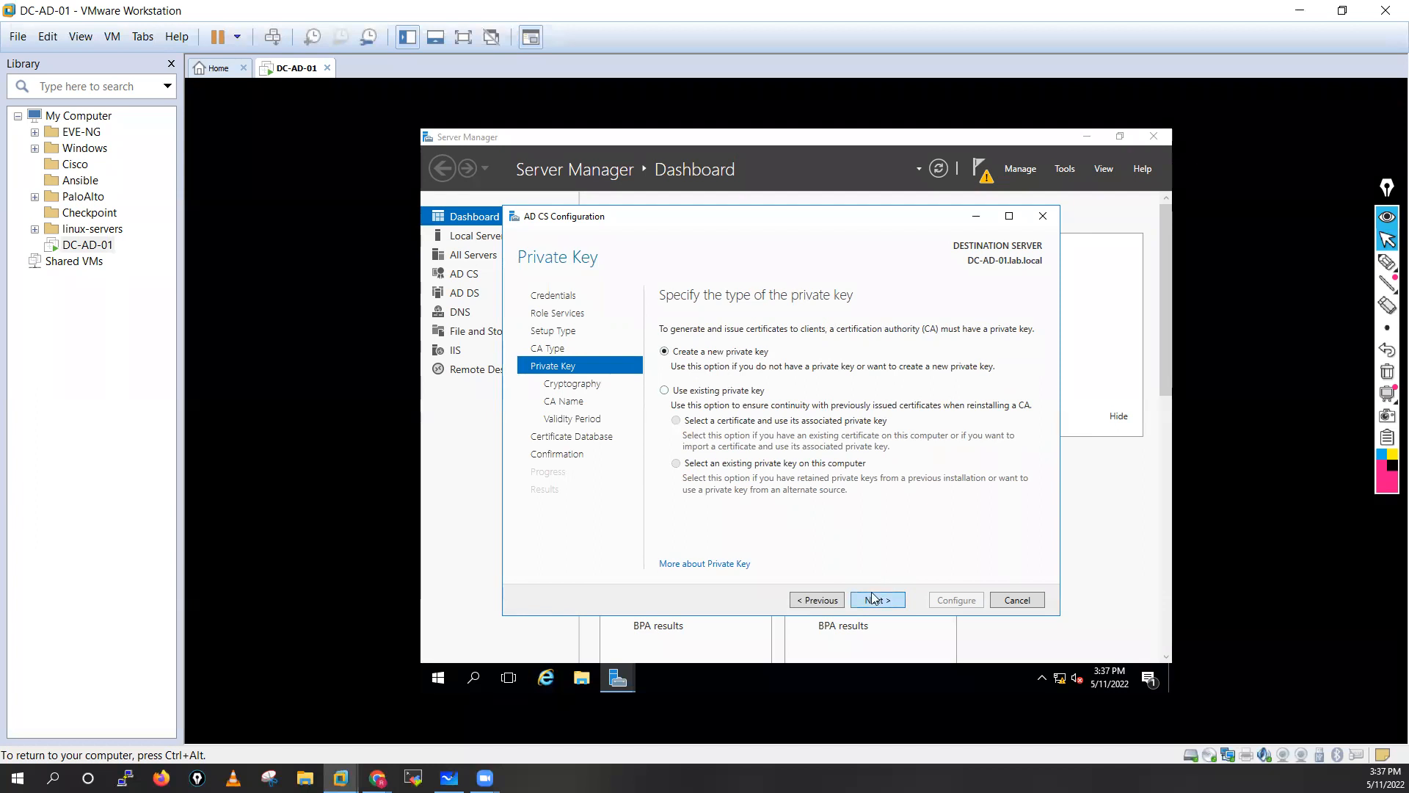
left_click(873, 599)
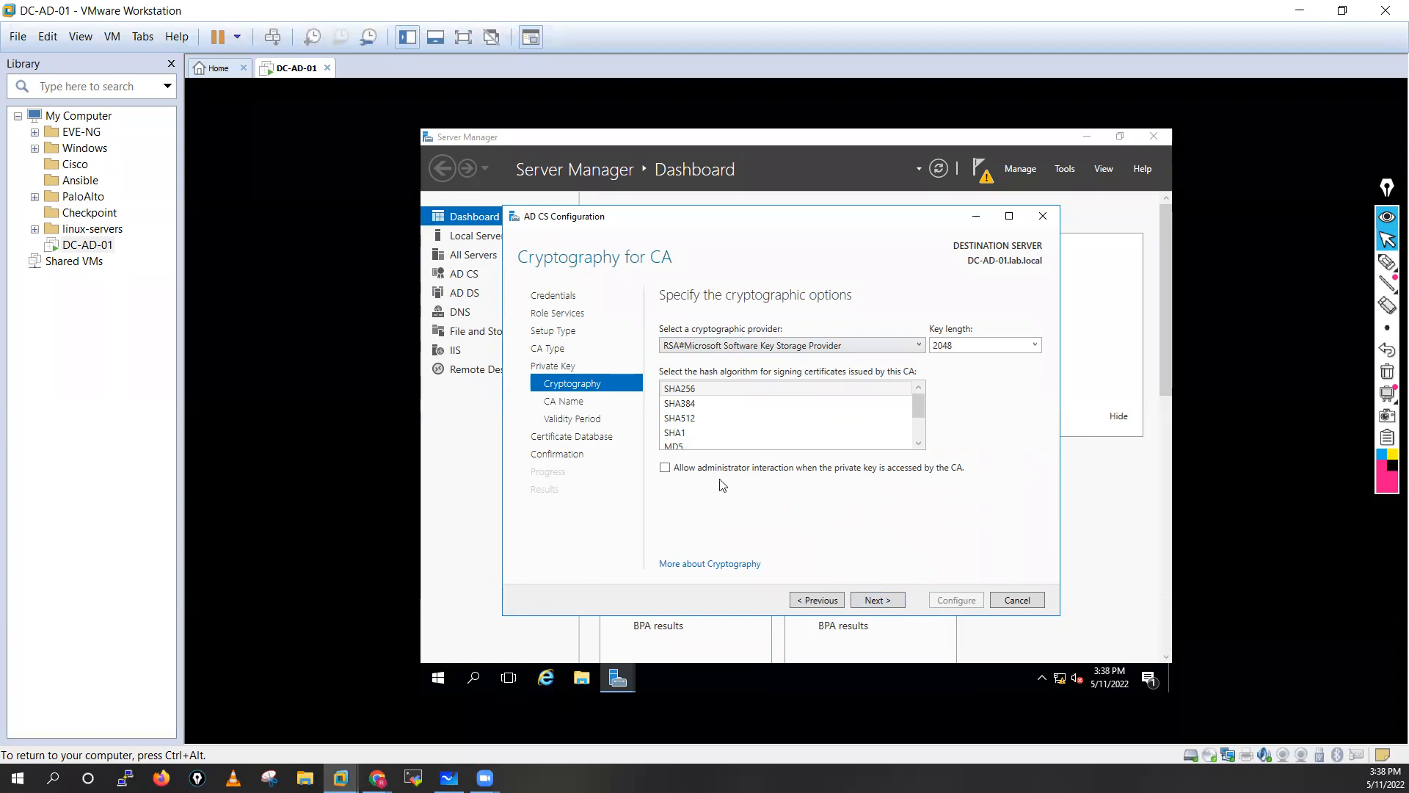
left_click(881, 600)
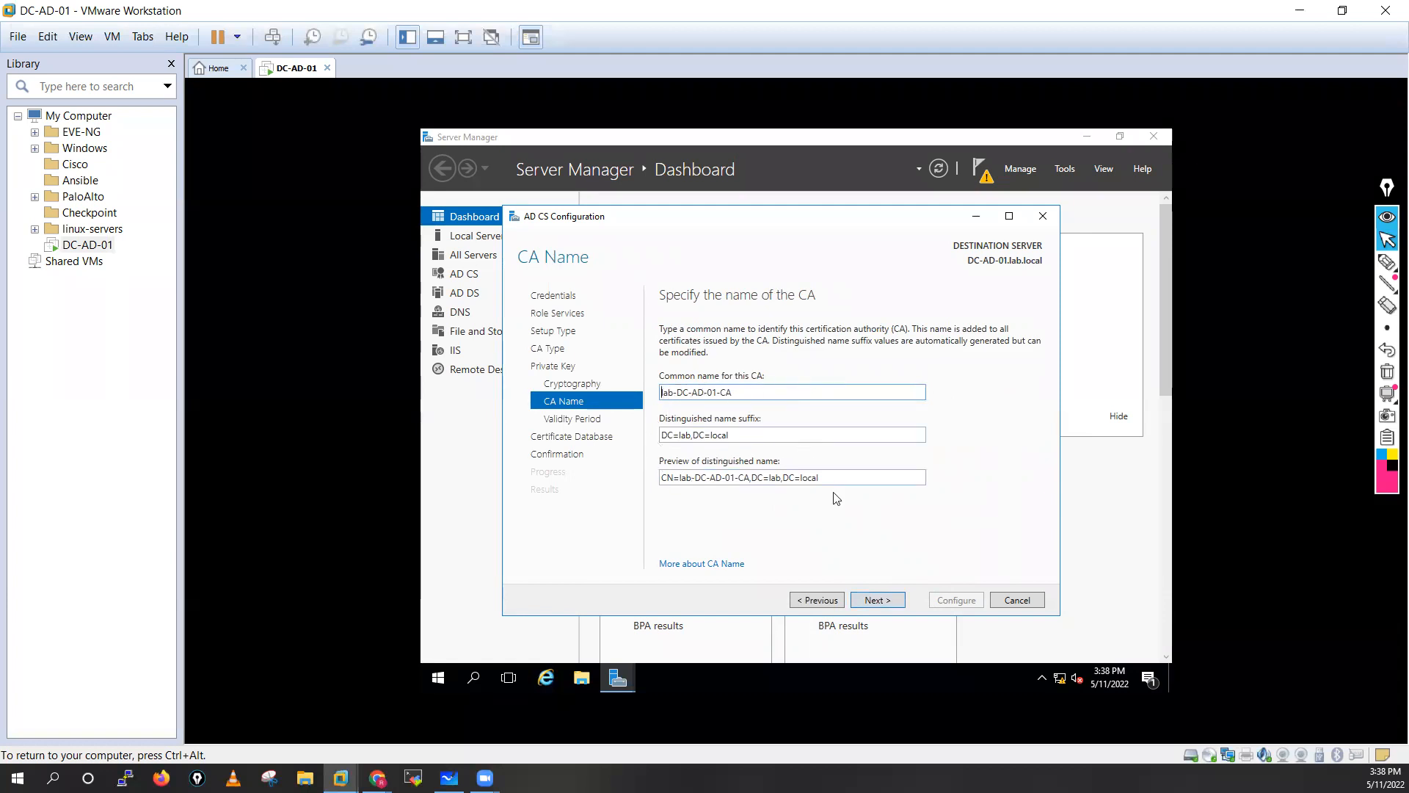
left_click(875, 602)
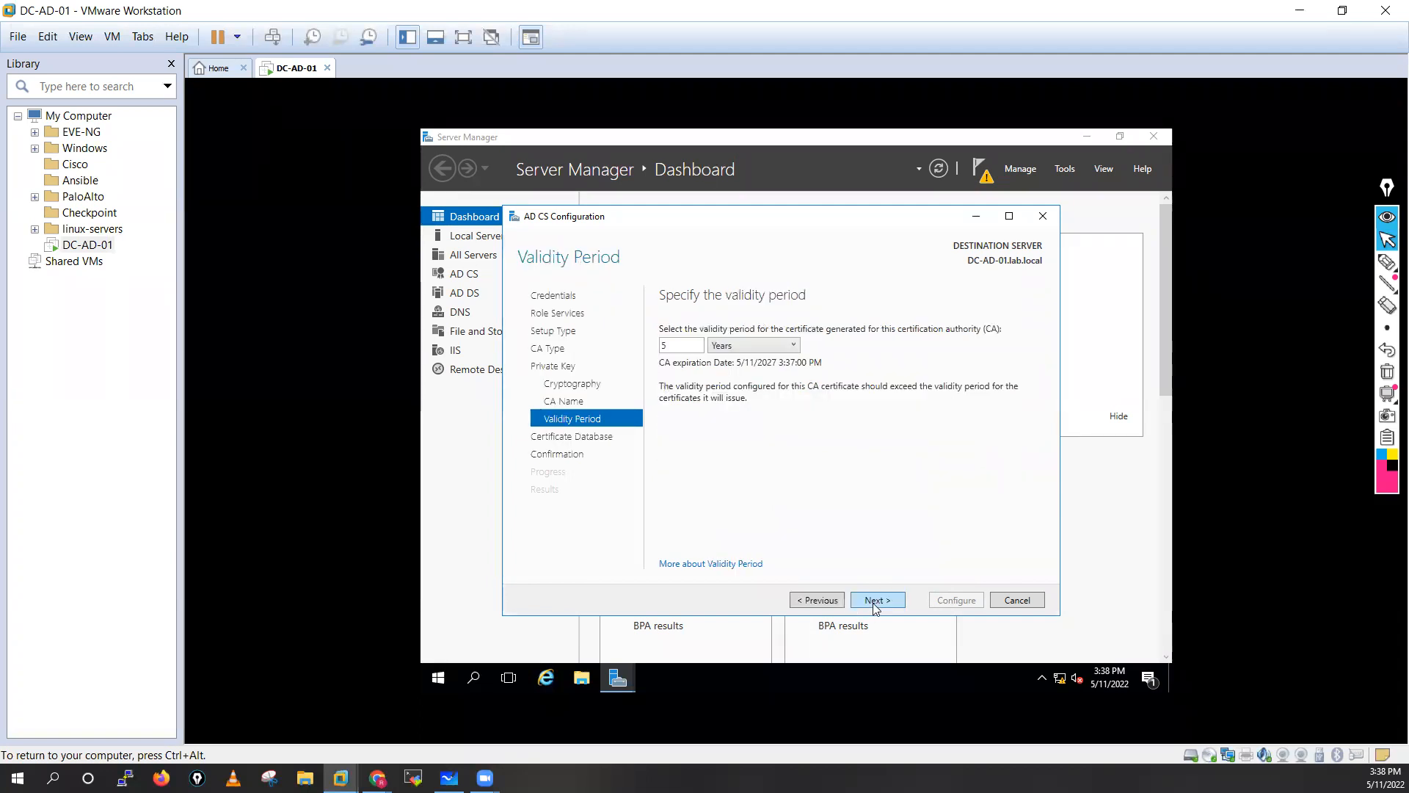
left_click(875, 602)
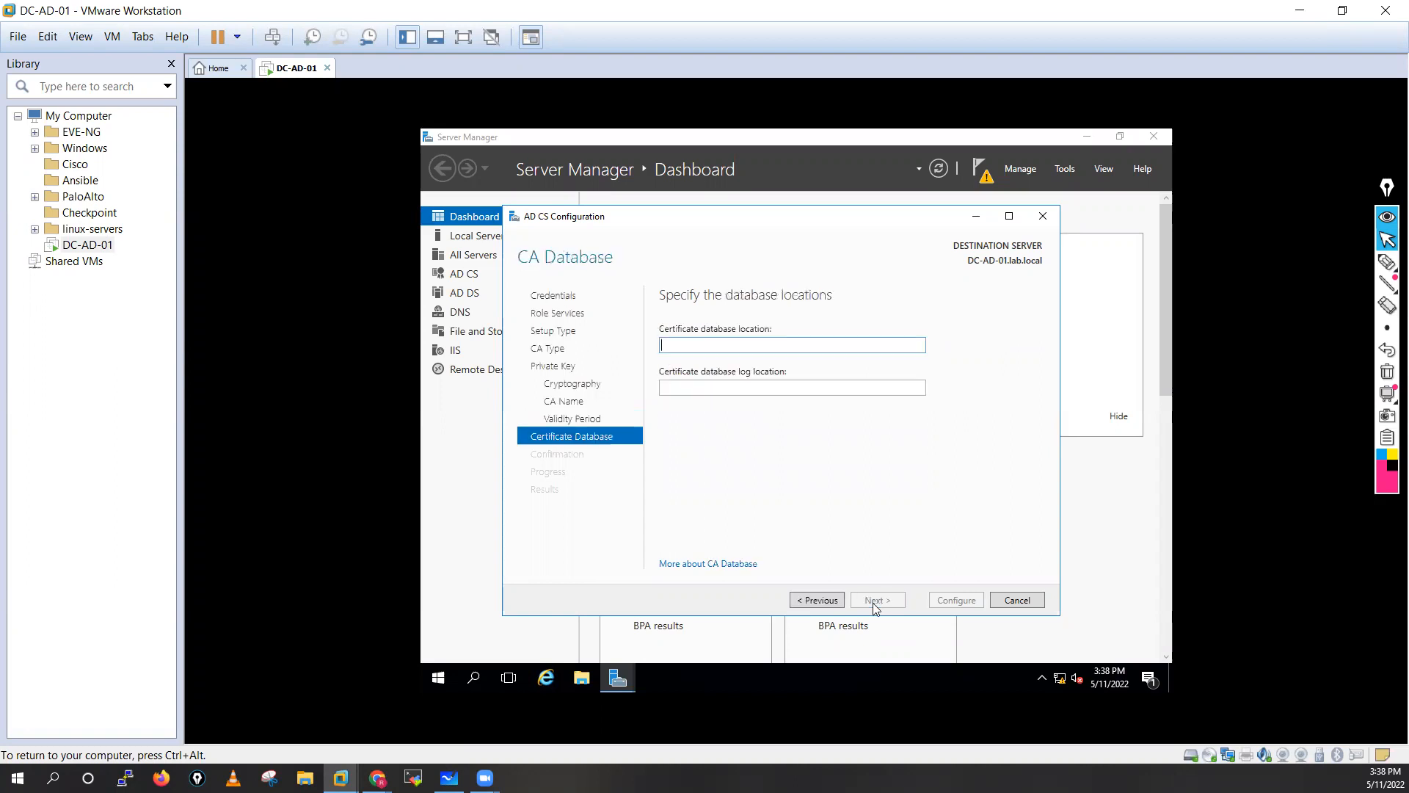
left_click(875, 602)
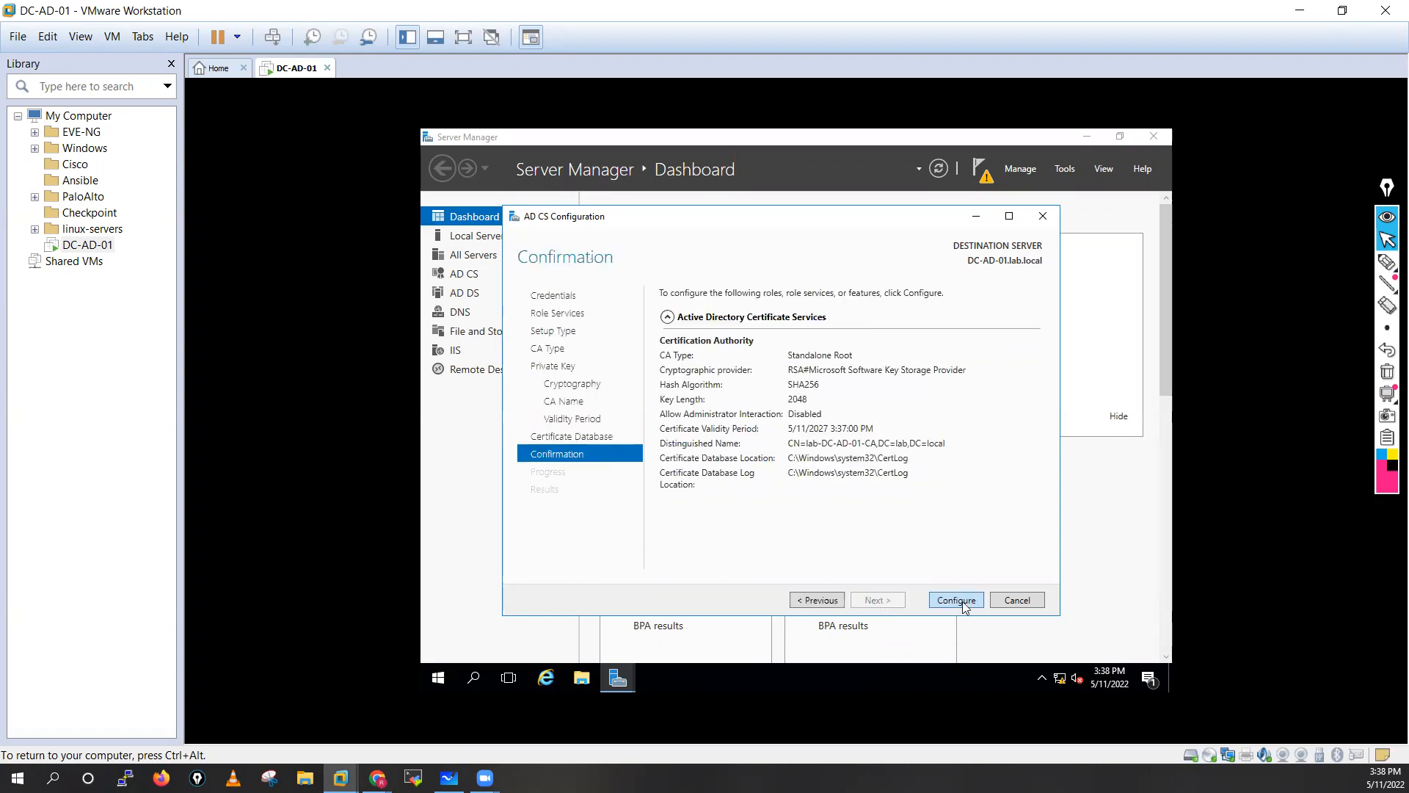
Apply the standalone root CA configuration, close the wizard, and check the post-deployment notification.
left_click(961, 604)
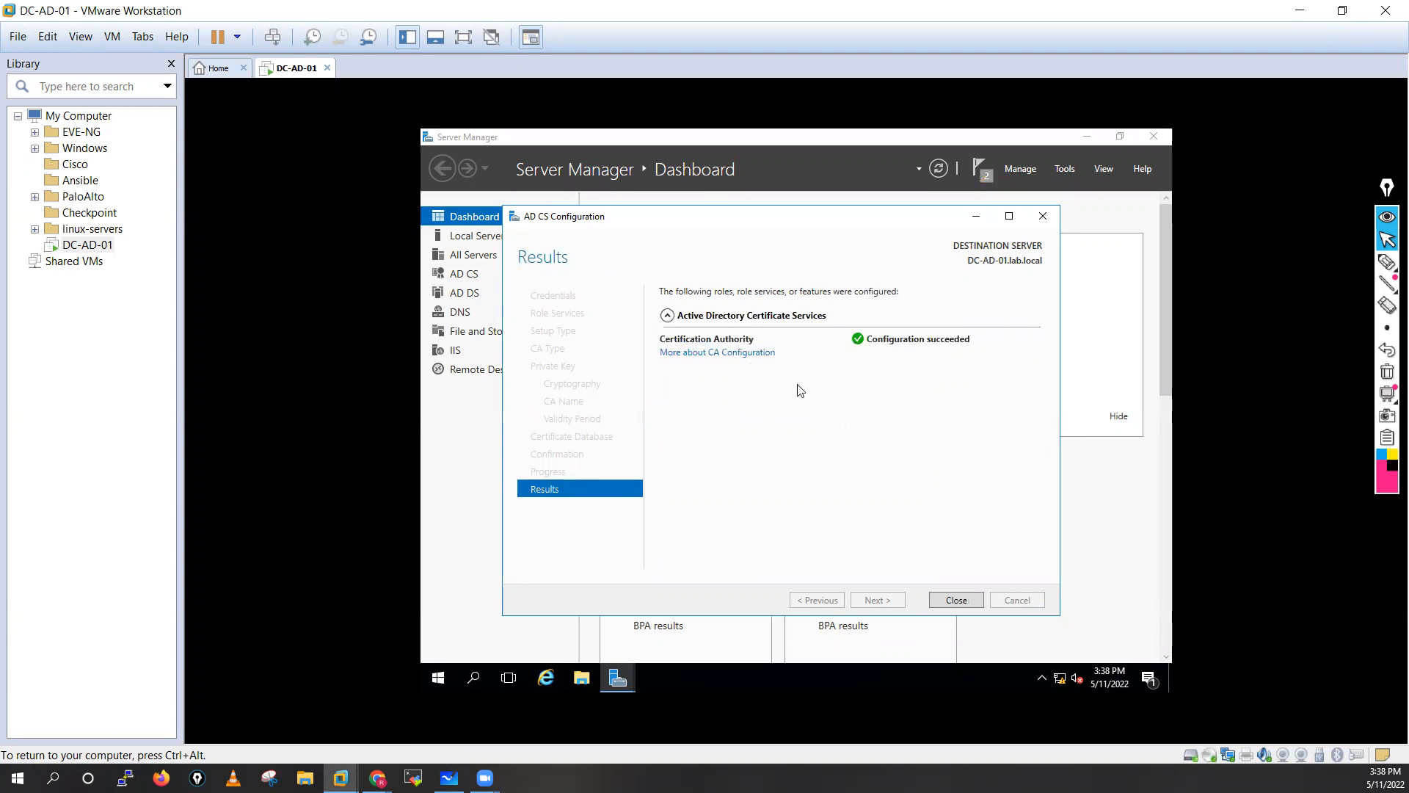
left_click(956, 600)
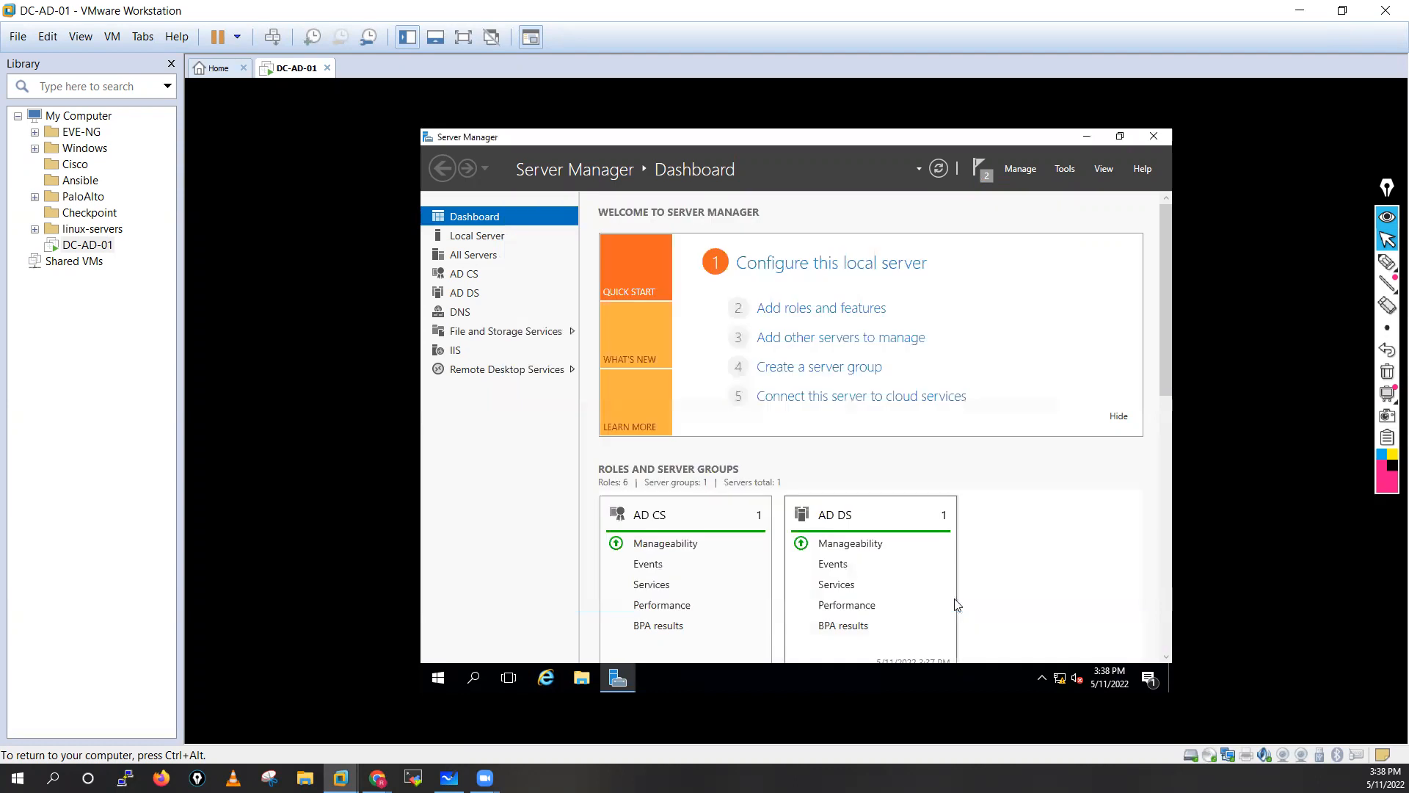
left_click(978, 172)
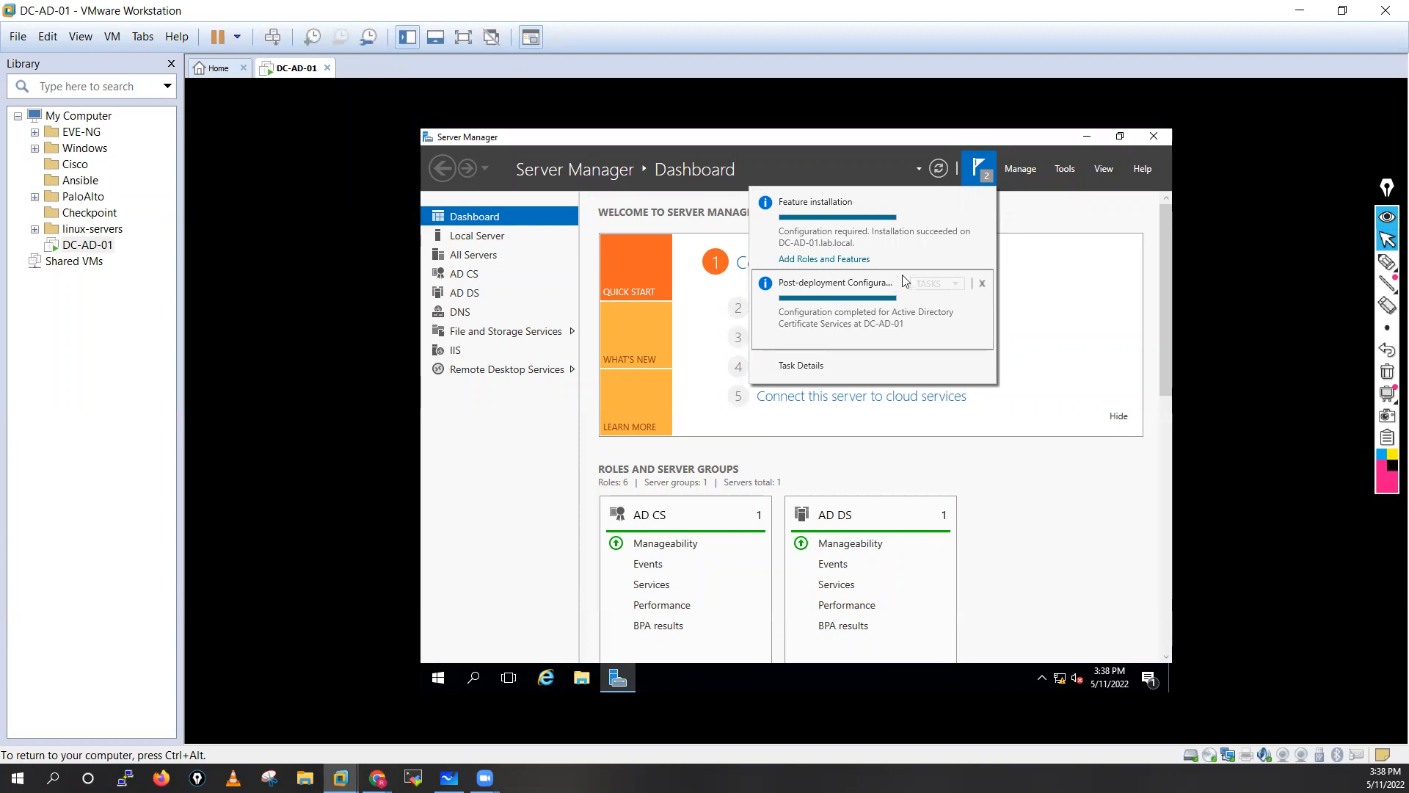
left_click(1051, 544)
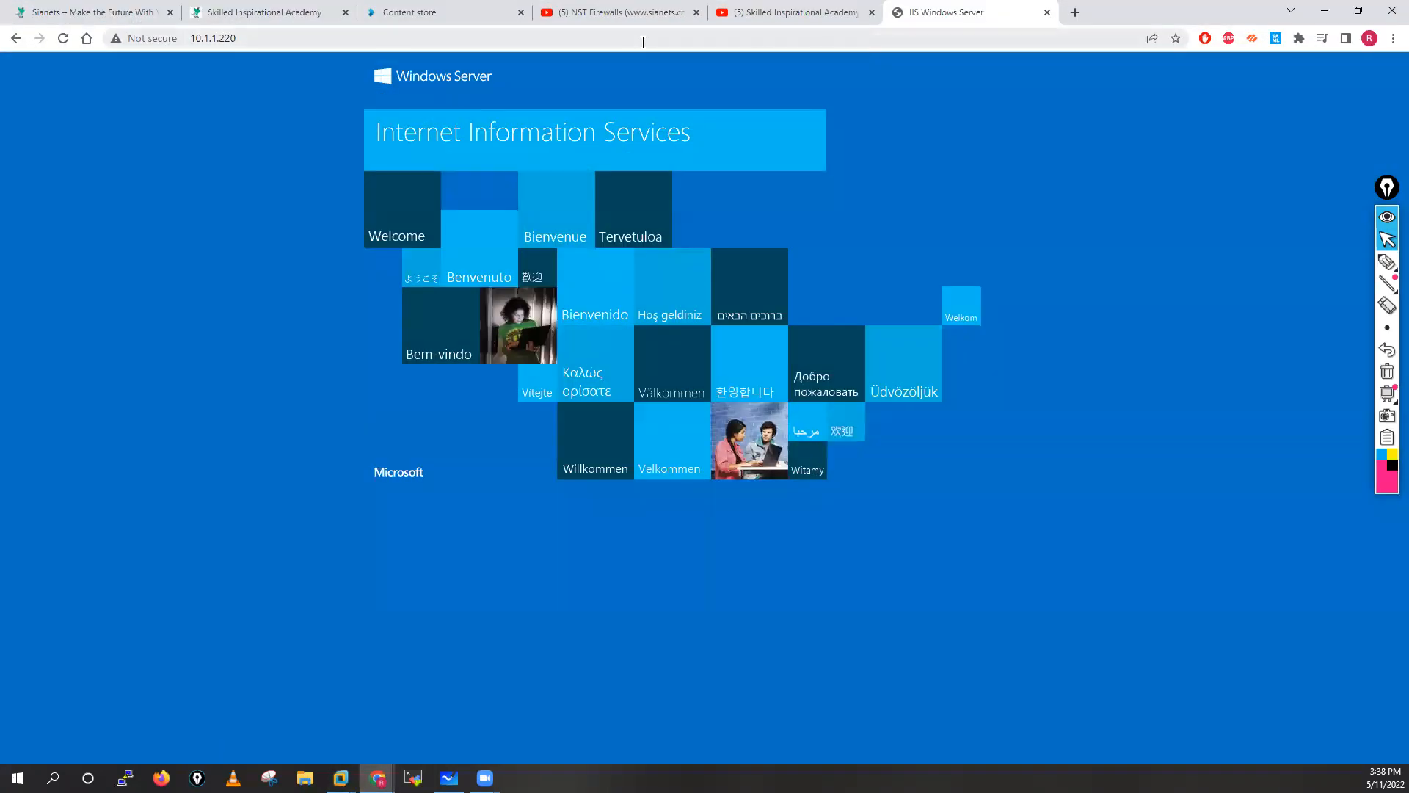
In a new Chrome tab, load 10.1.1.220/certsrv, which returns a 404.
left_click(1075, 12)
left_click(1061, 38)
type("10.1.1.220")
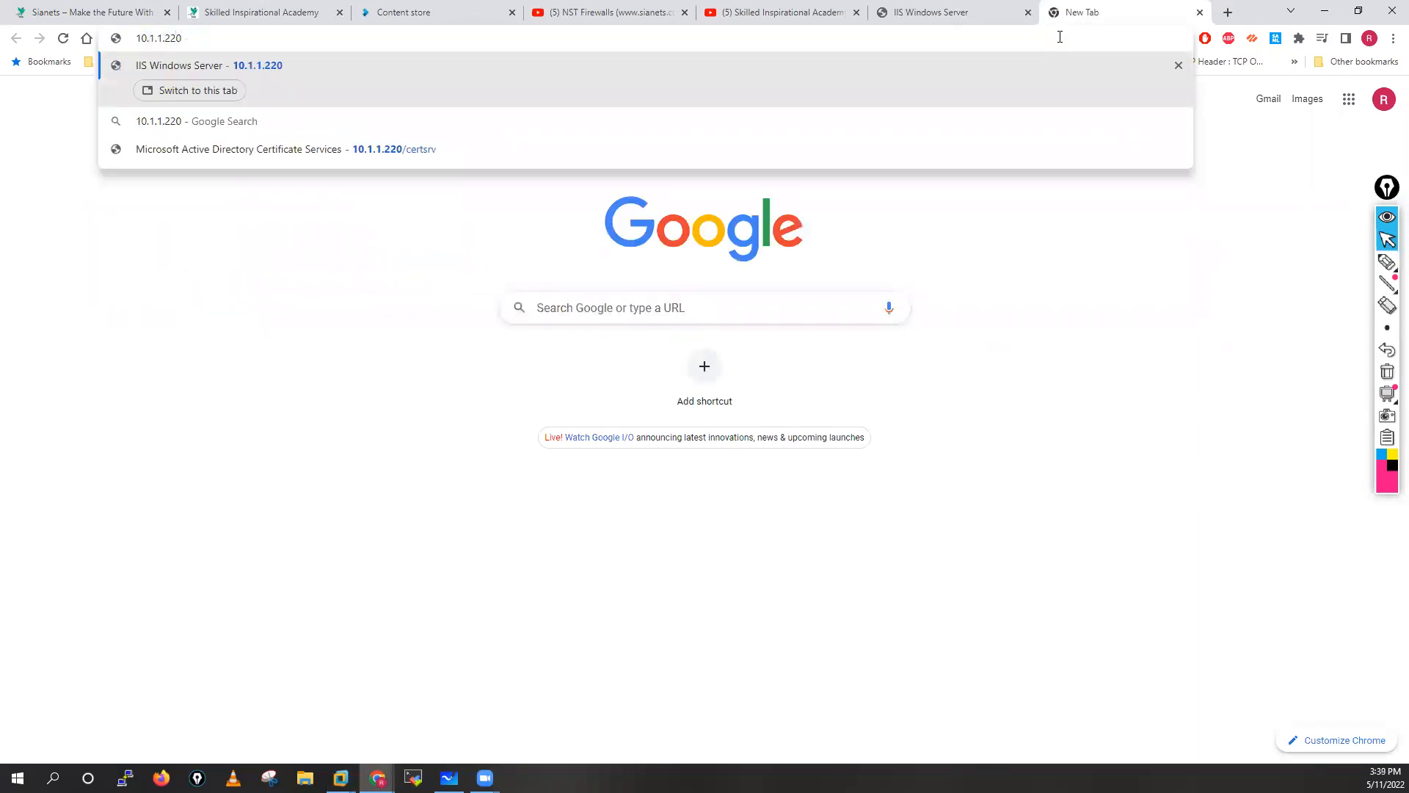
type("/certs")
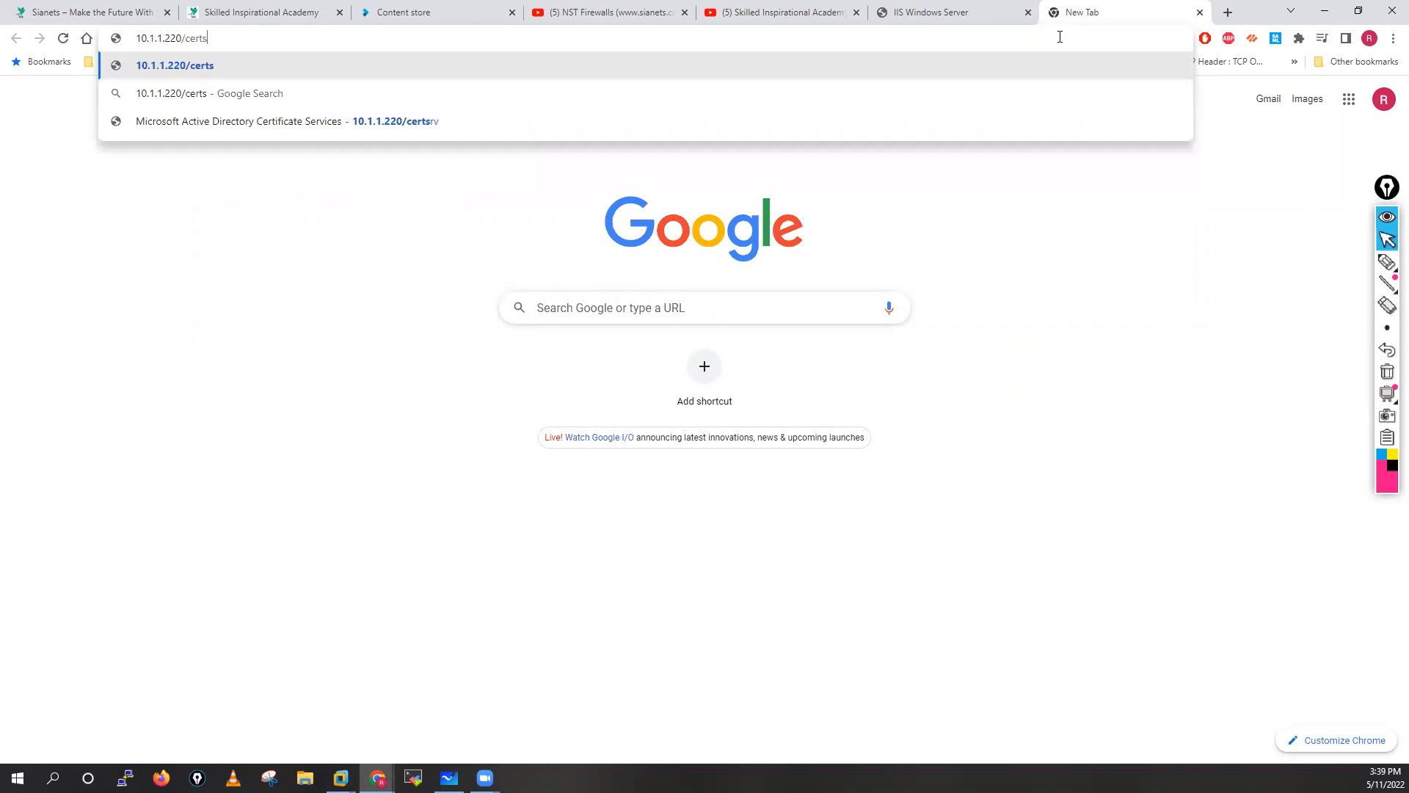
type("rv")
key("Return")
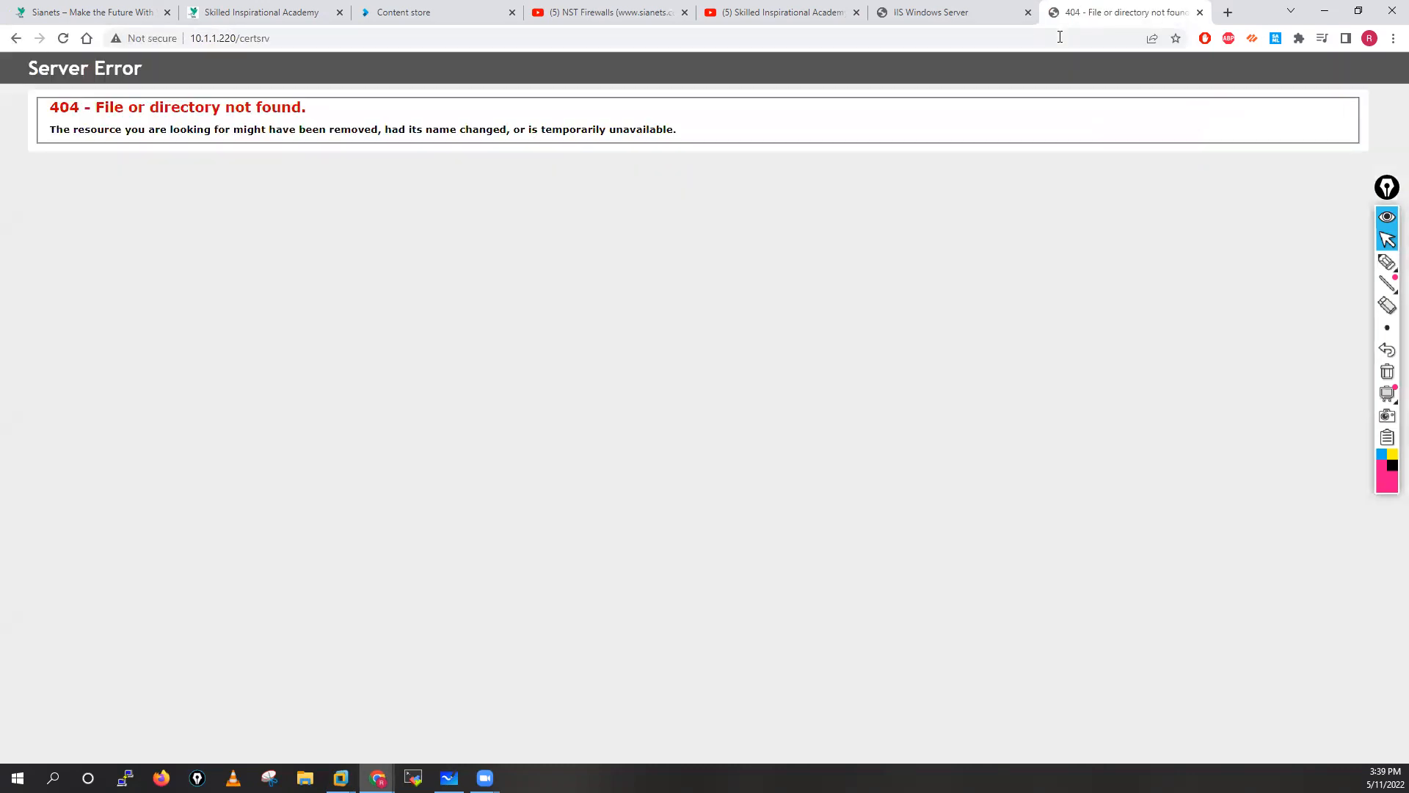
left_click(307, 43)
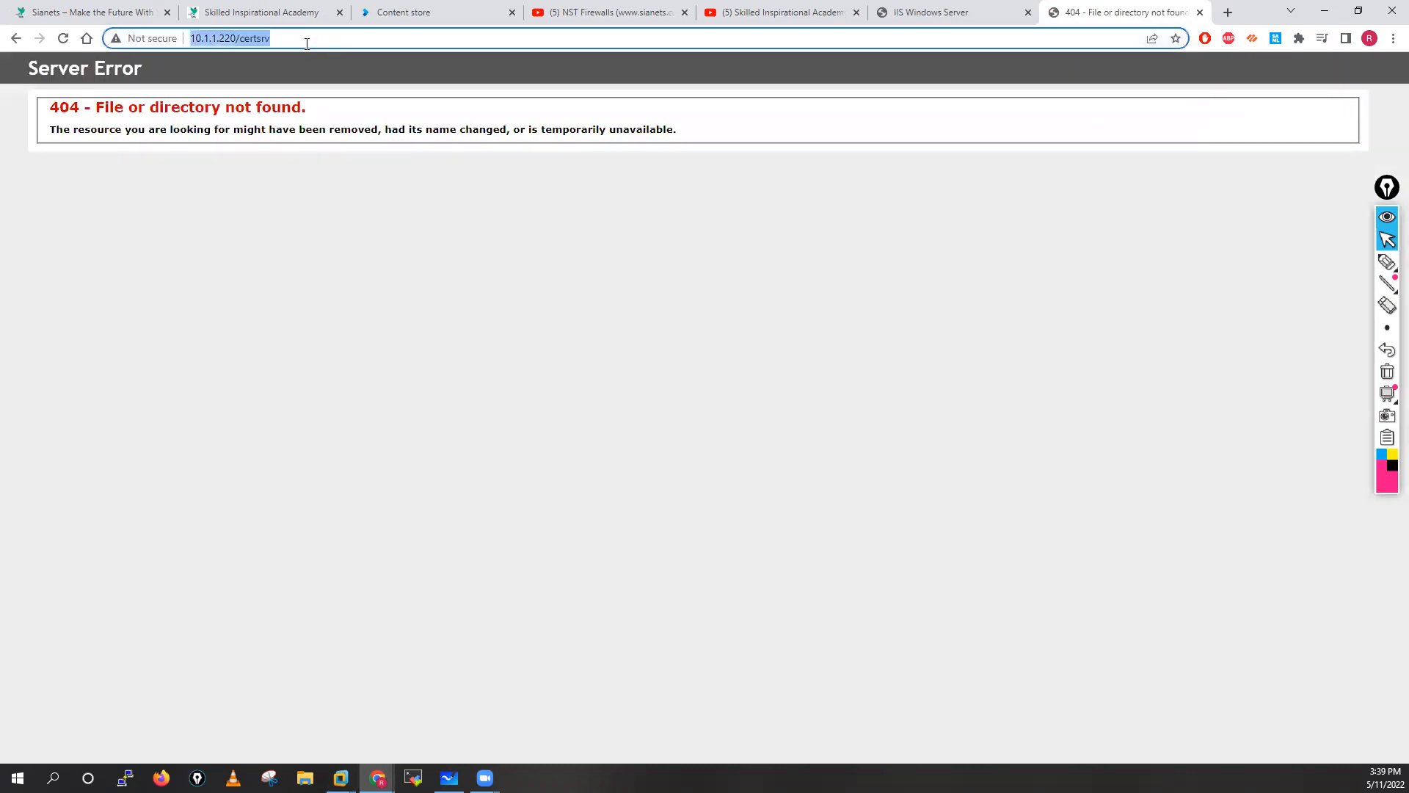
left_click(306, 43)
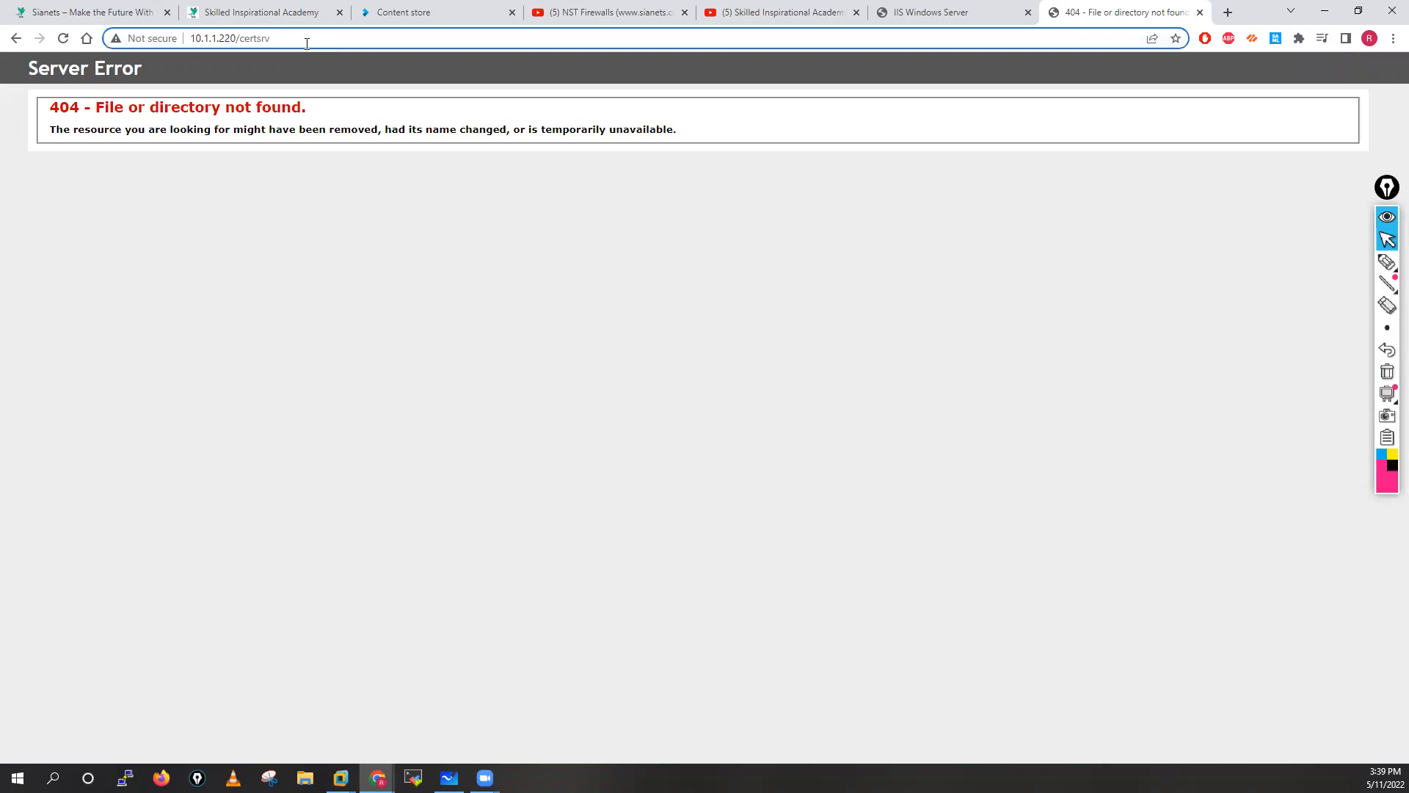
left_click(192, 39)
type("https://")
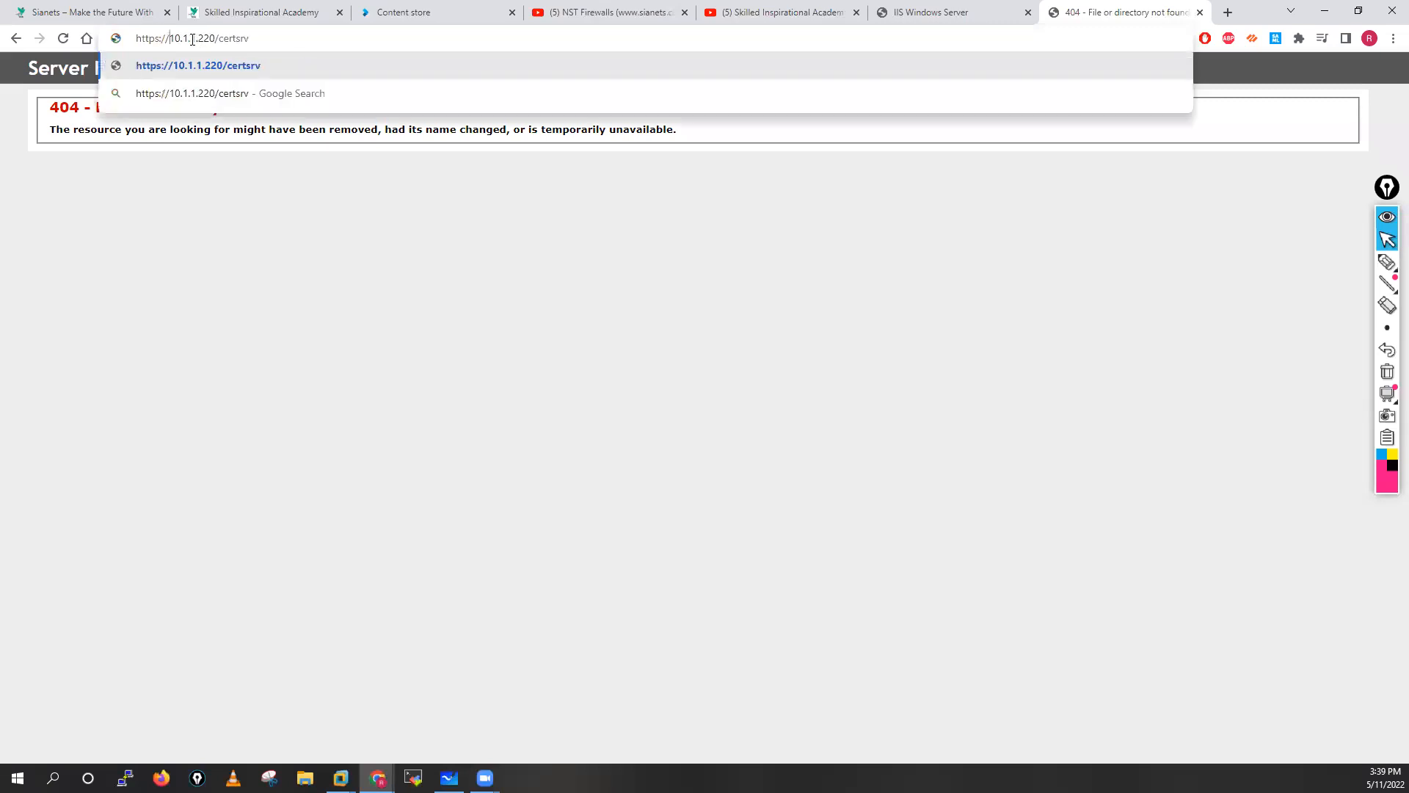
key("Return")
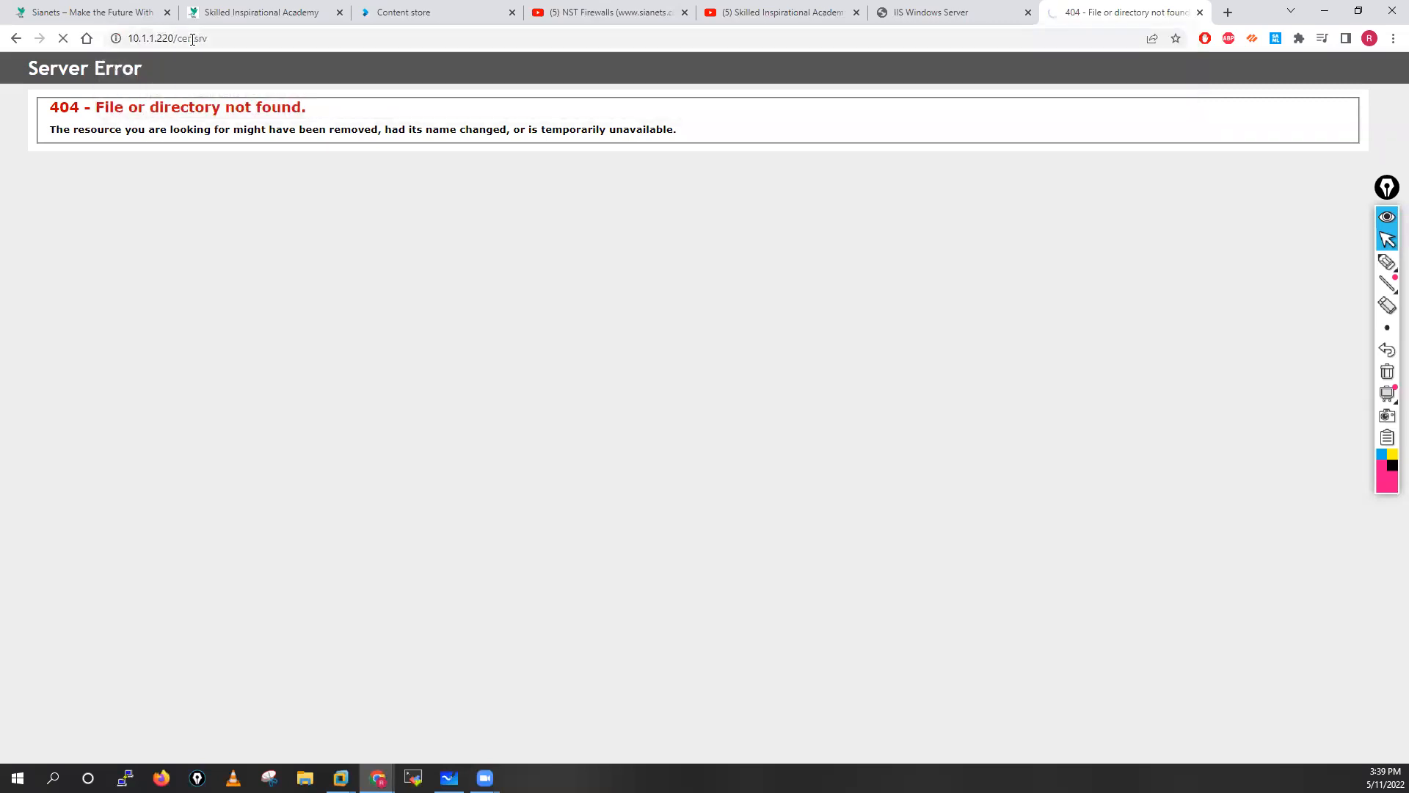
left_click(217, 42)
left_click(217, 42)
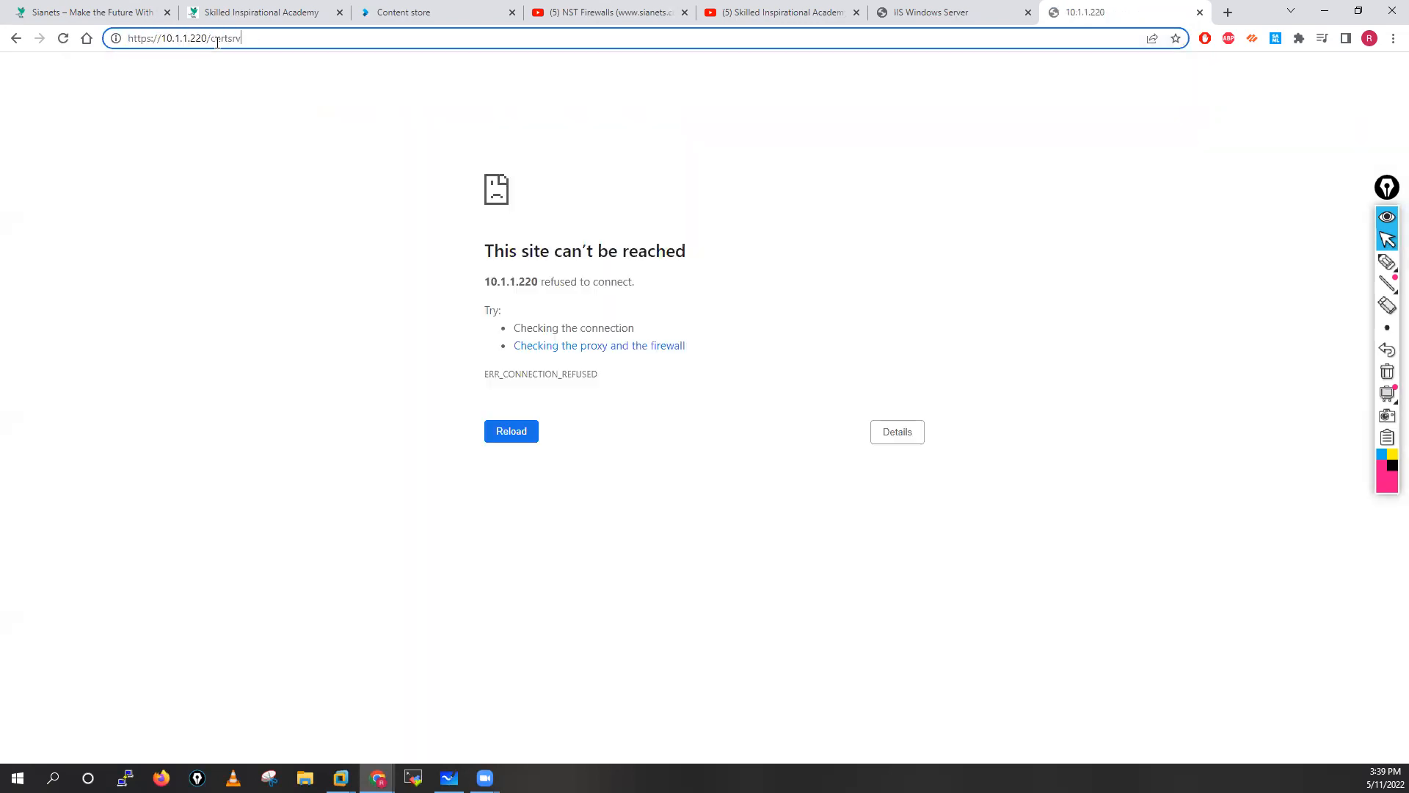
key("Return")
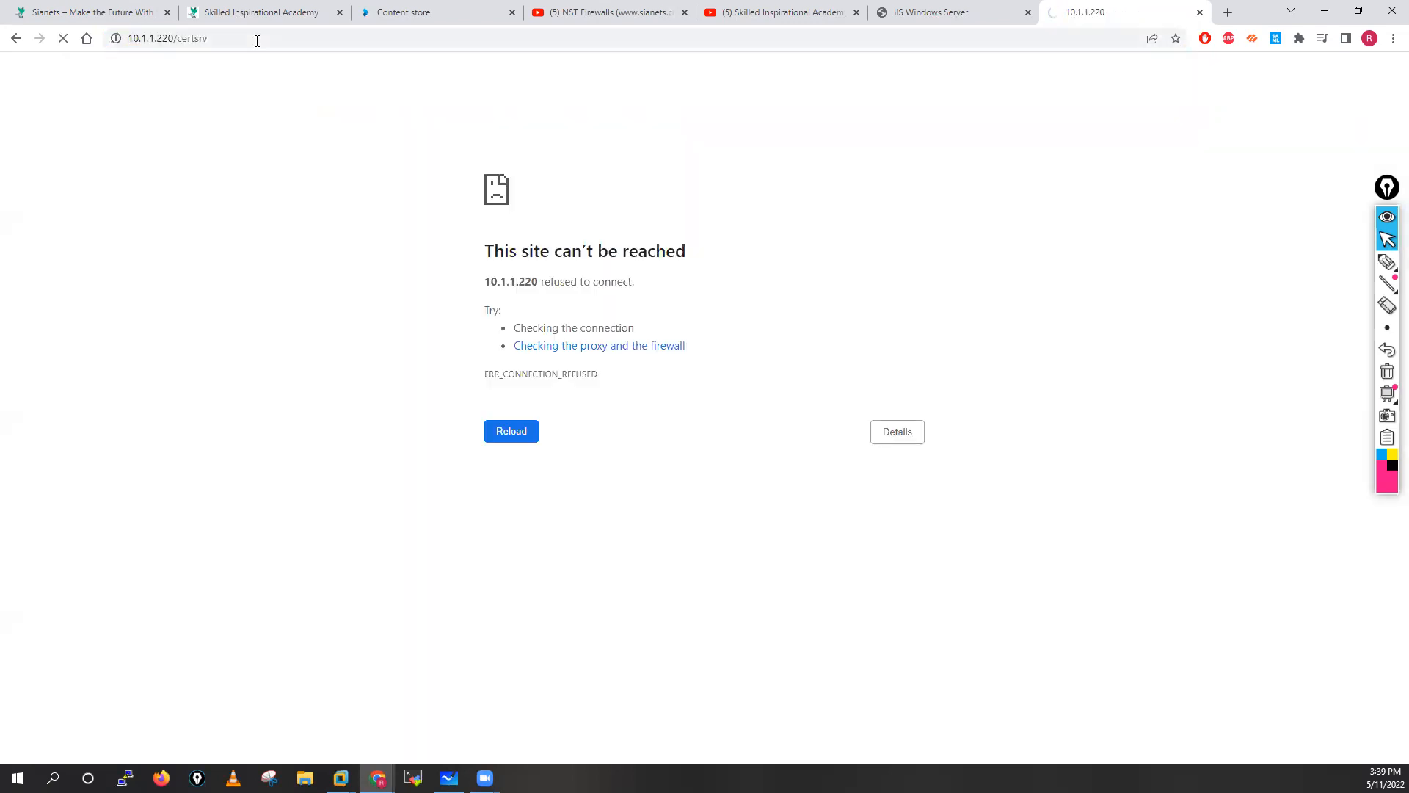
Close the refused certsrv tab and return to the DC-AD-01 virtual machine.
left_click(957, 13)
left_click(1054, 13)
left_click(928, 13)
left_click(1070, 13)
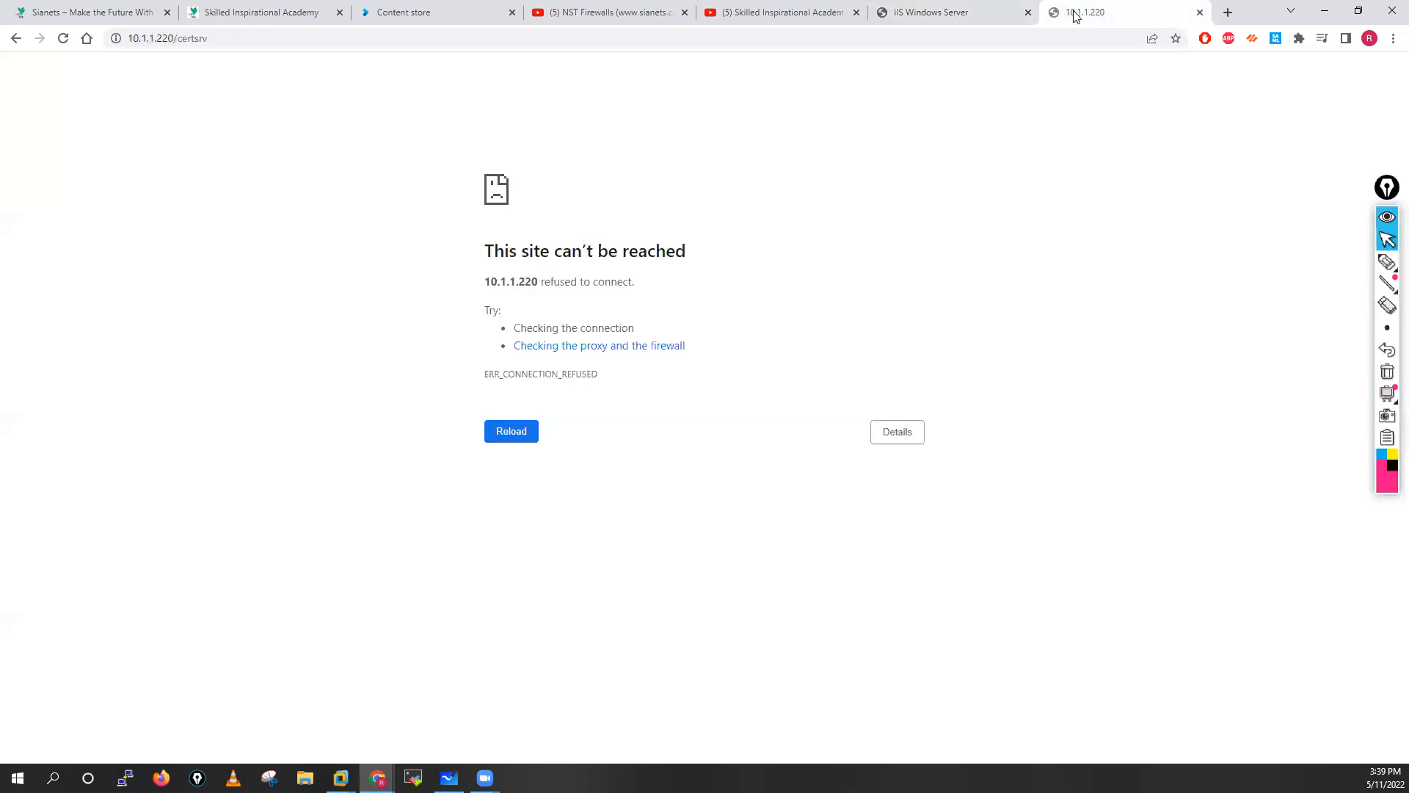
left_click(1200, 12)
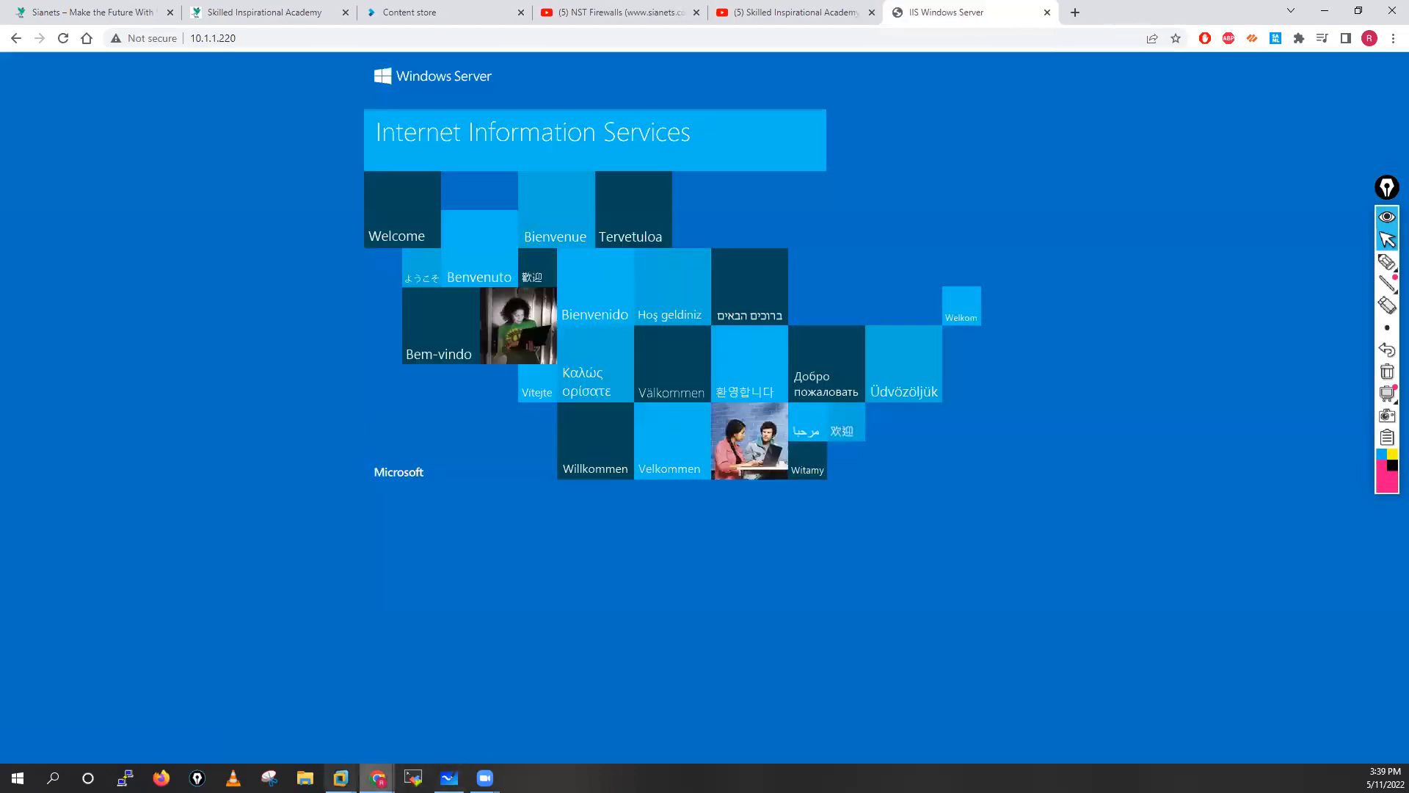
mouse_move(341, 778)
left_click(419, 690)
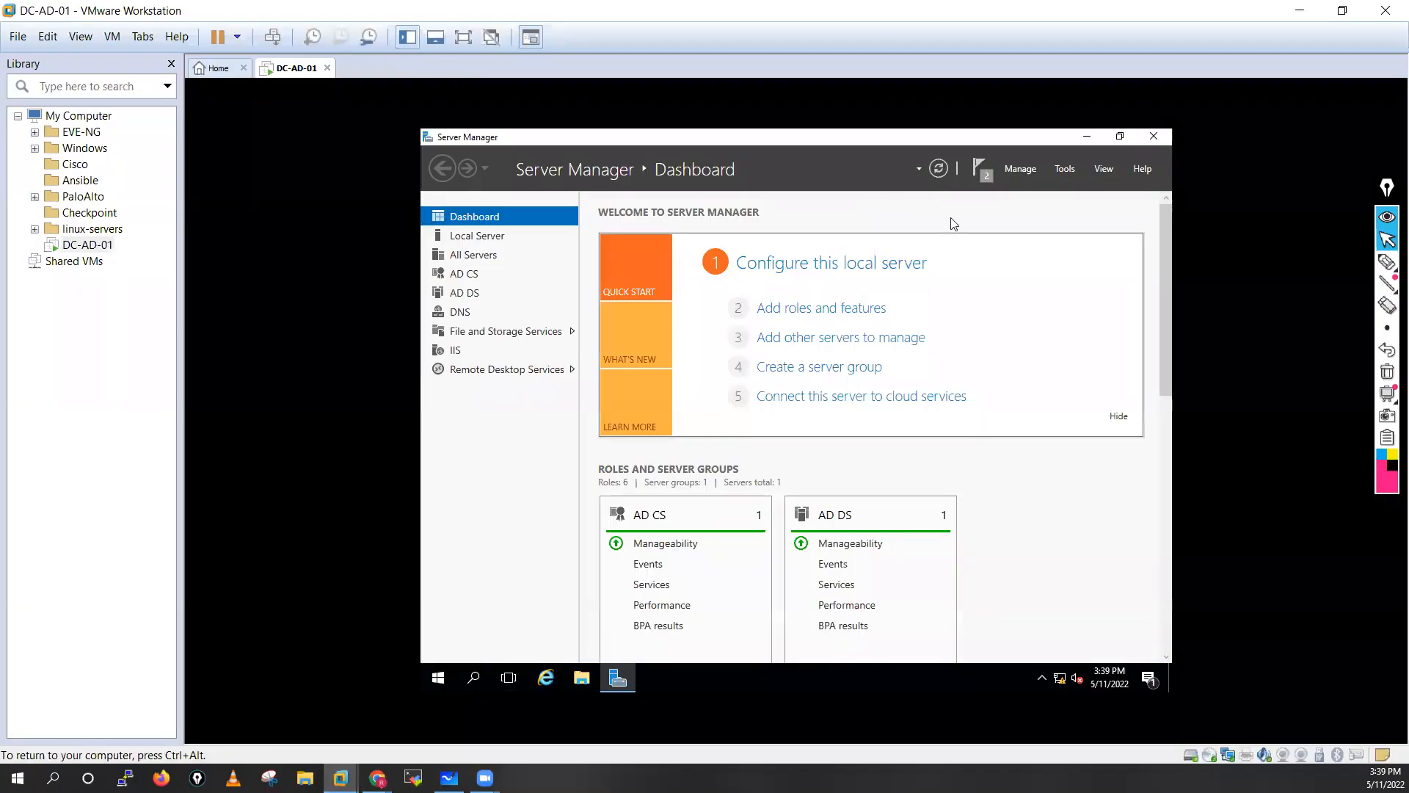
Dismiss the feature installation and post-deployment notifications in Server Manager.
left_click(976, 167)
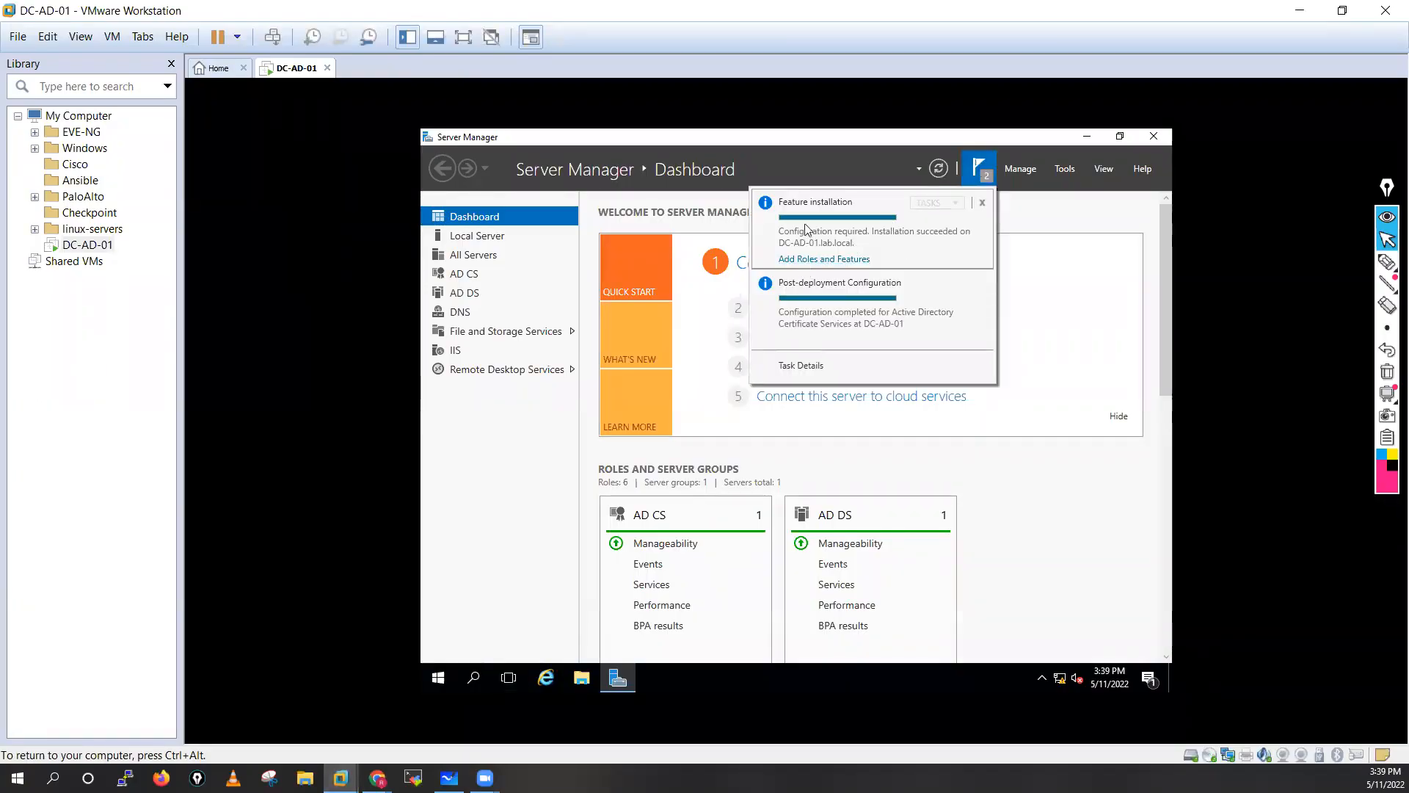
left_click(983, 202)
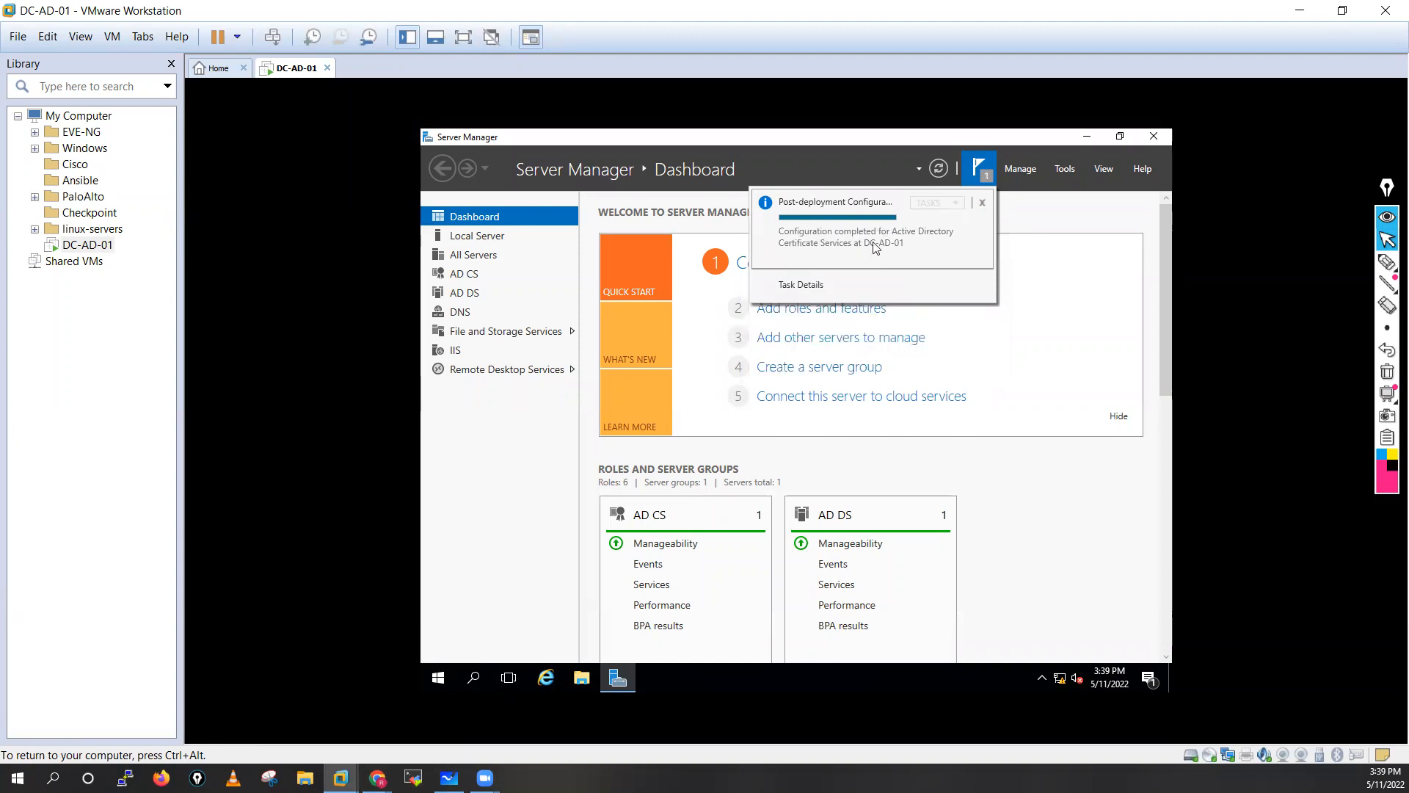
left_click(982, 203)
left_click(1073, 170)
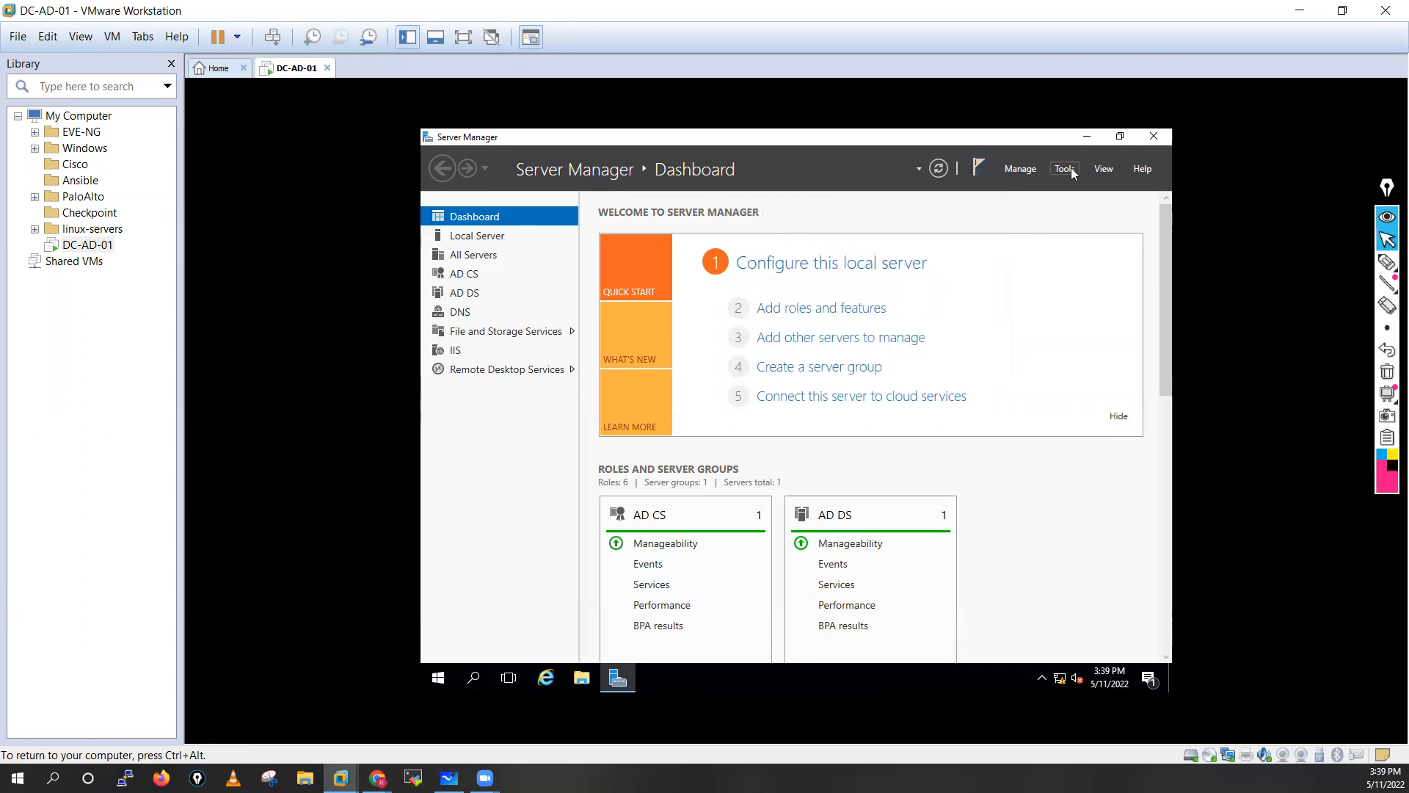
Browse lab-DC-AD-01-CA's Revoked, Issued, Pending and Failed folders in the Certification Authority console.
left_click(1072, 170)
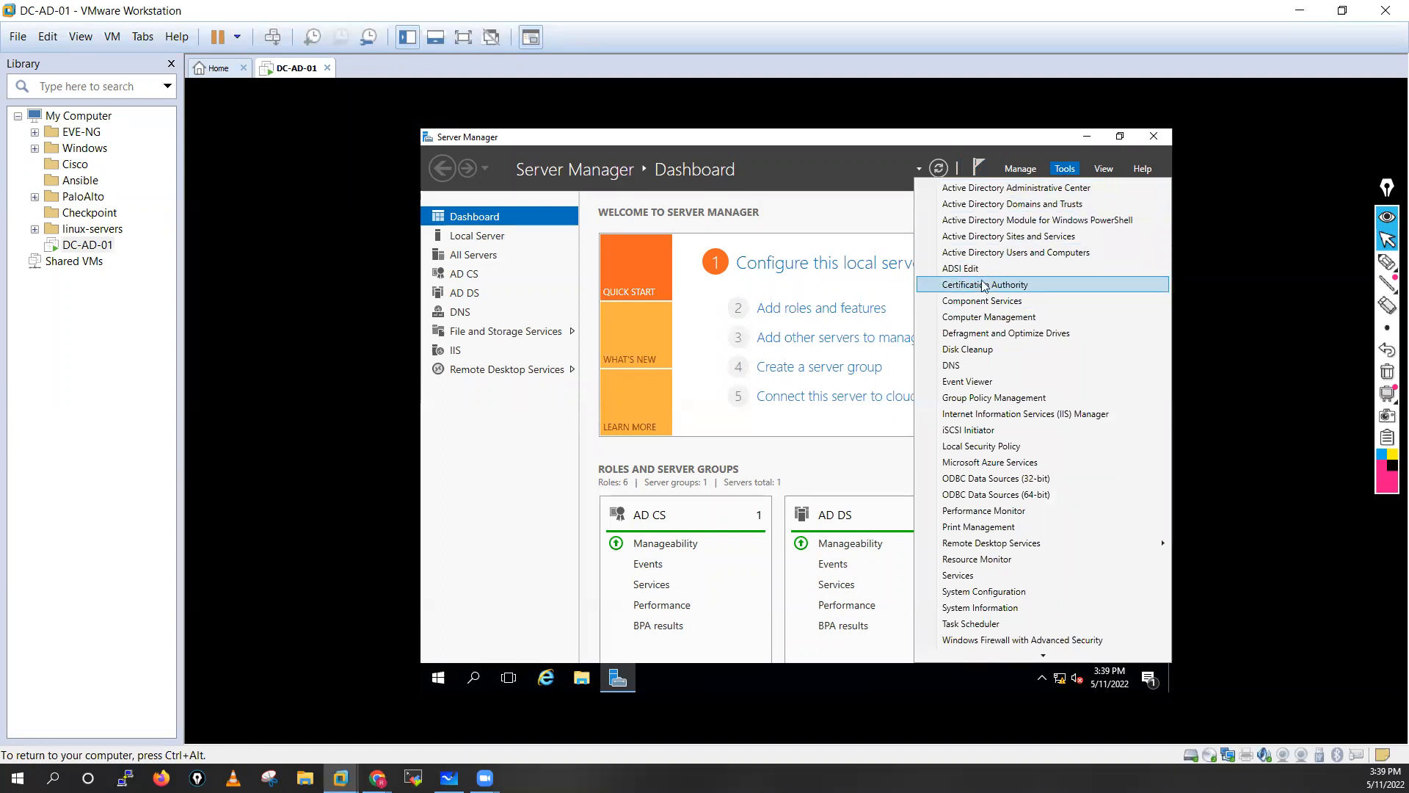
left_click(951, 285)
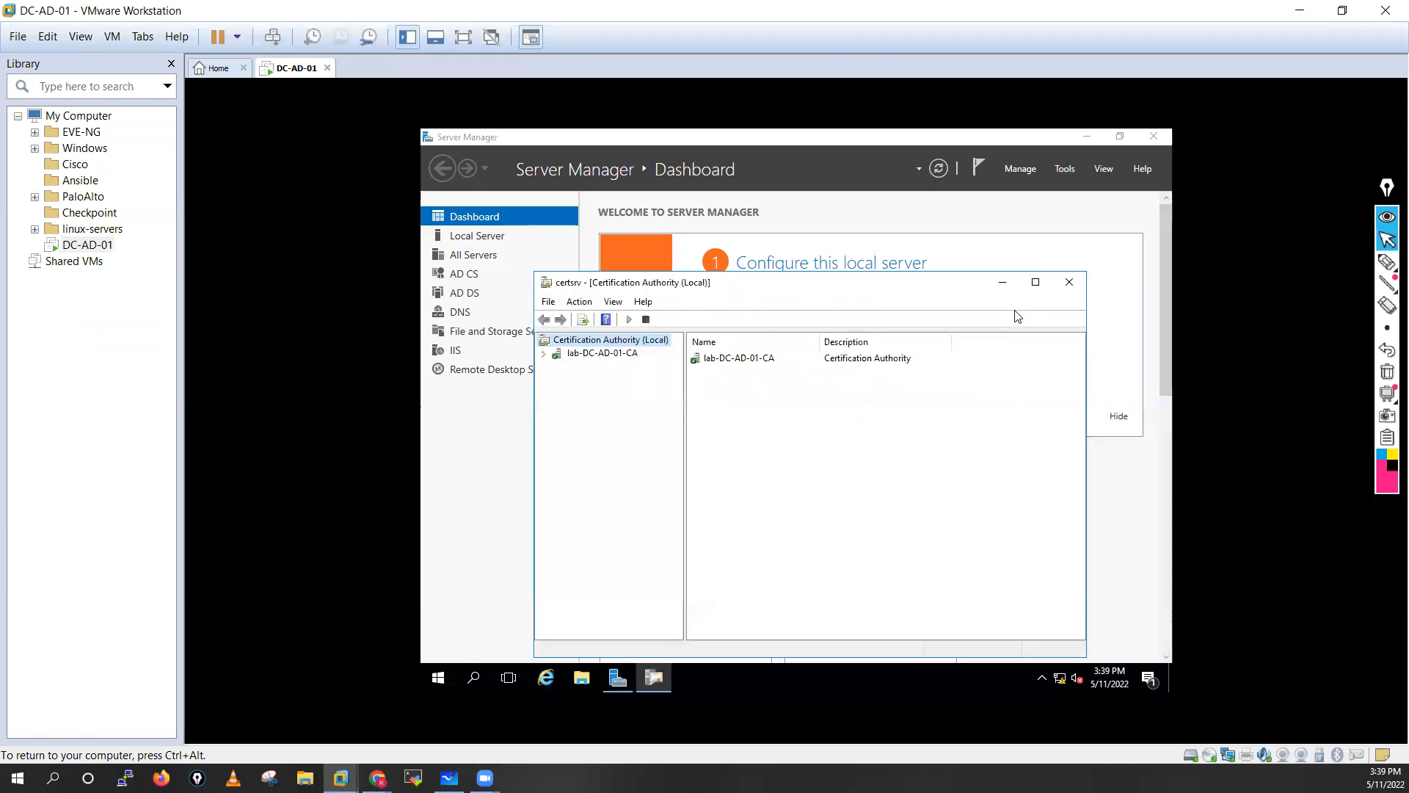
left_click(544, 353)
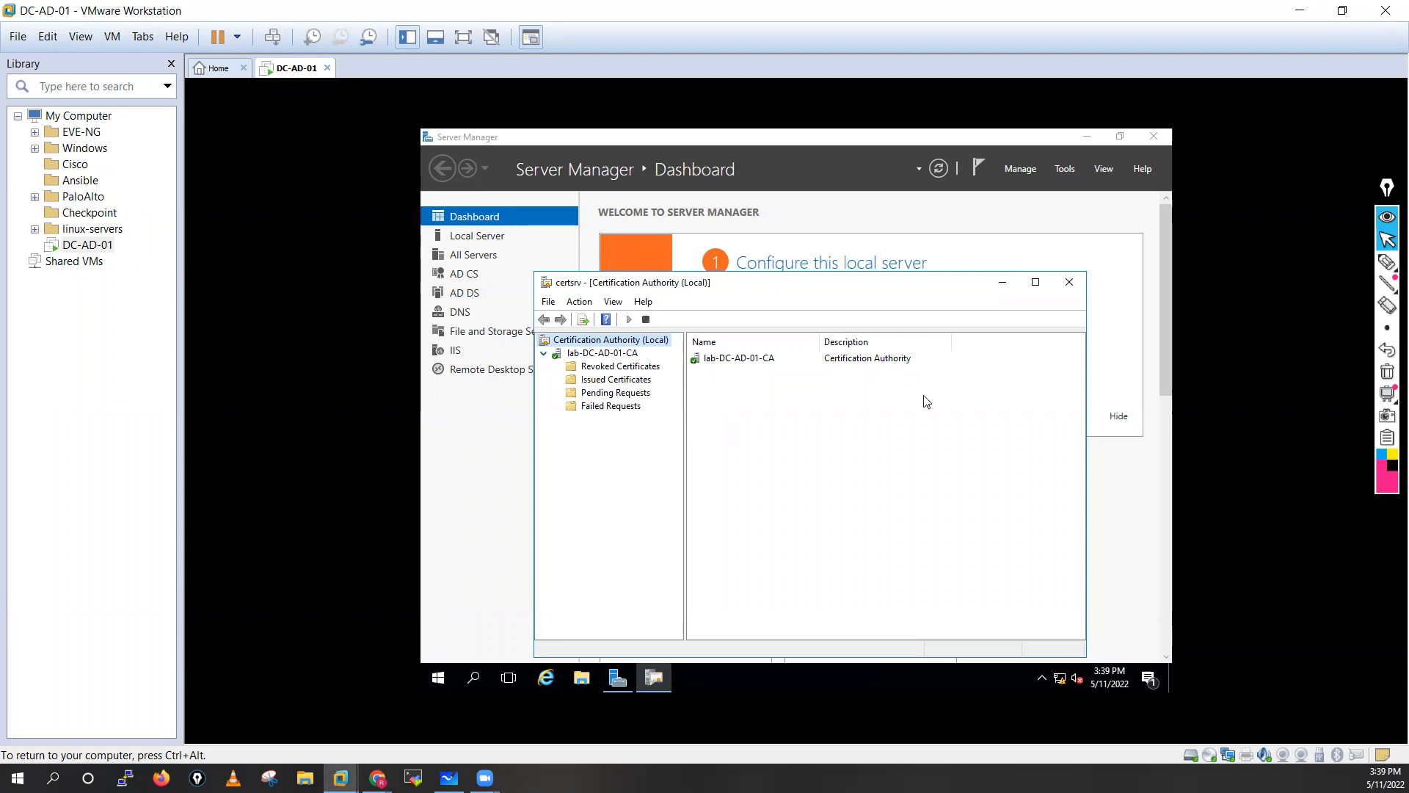
left_click(596, 367)
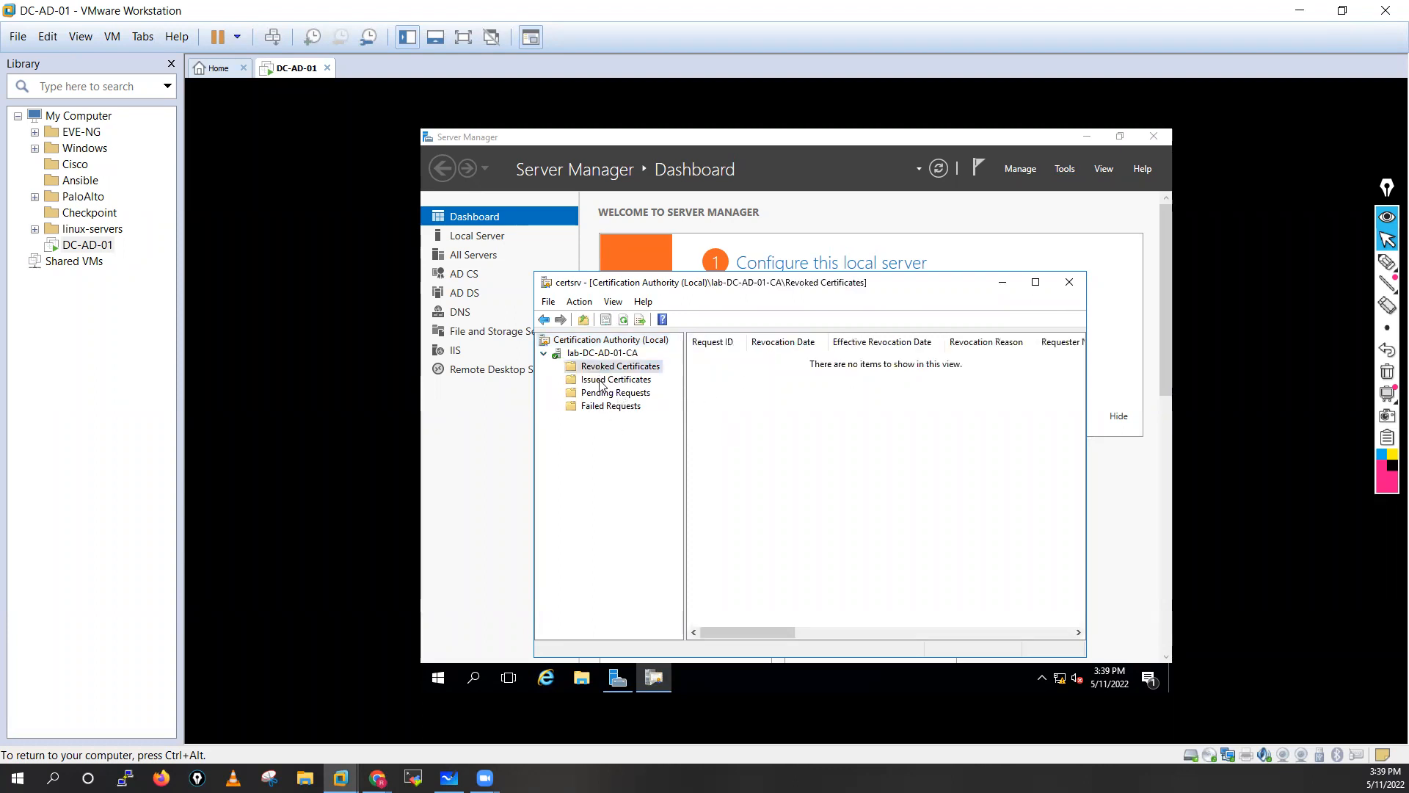
left_click(602, 380)
left_click(601, 394)
left_click(608, 407)
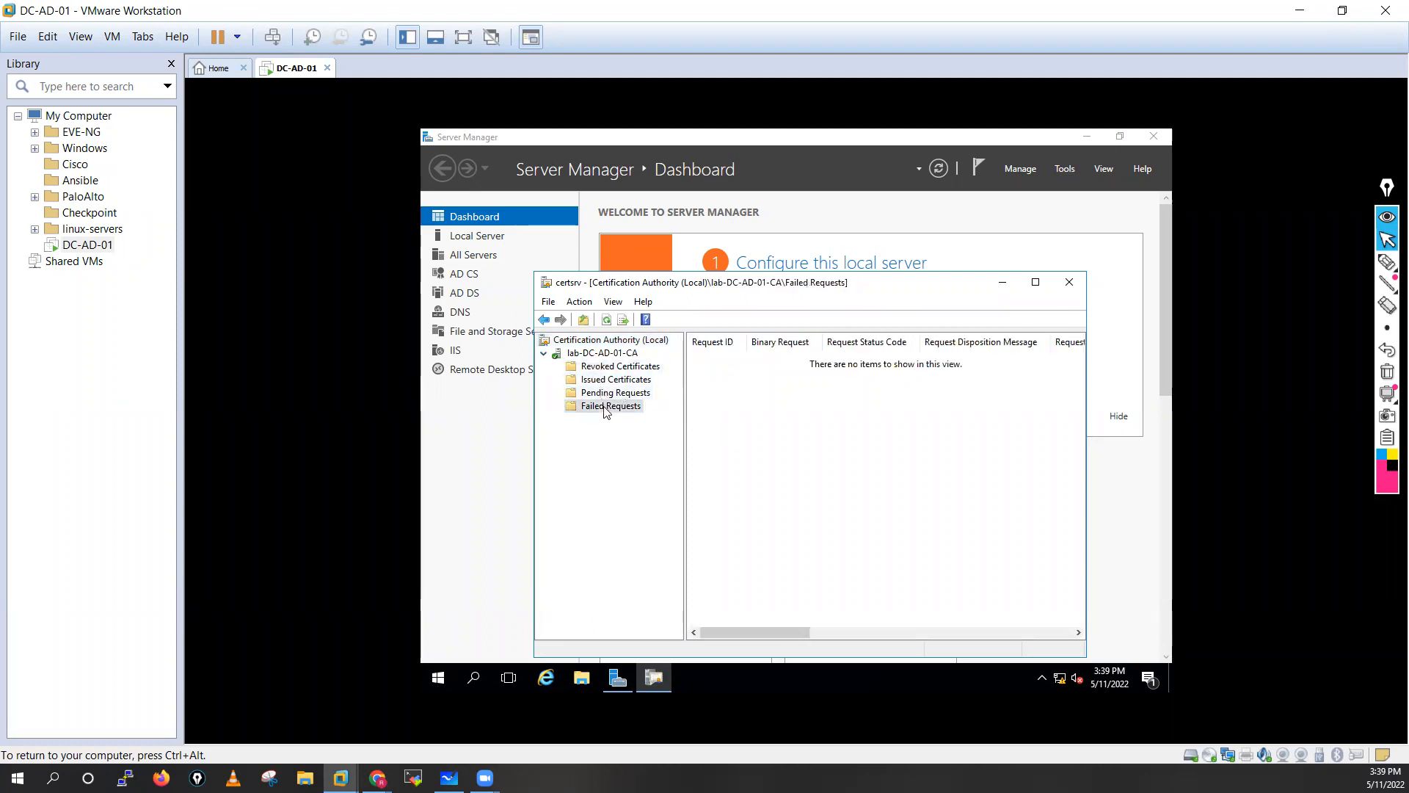
left_click(603, 352)
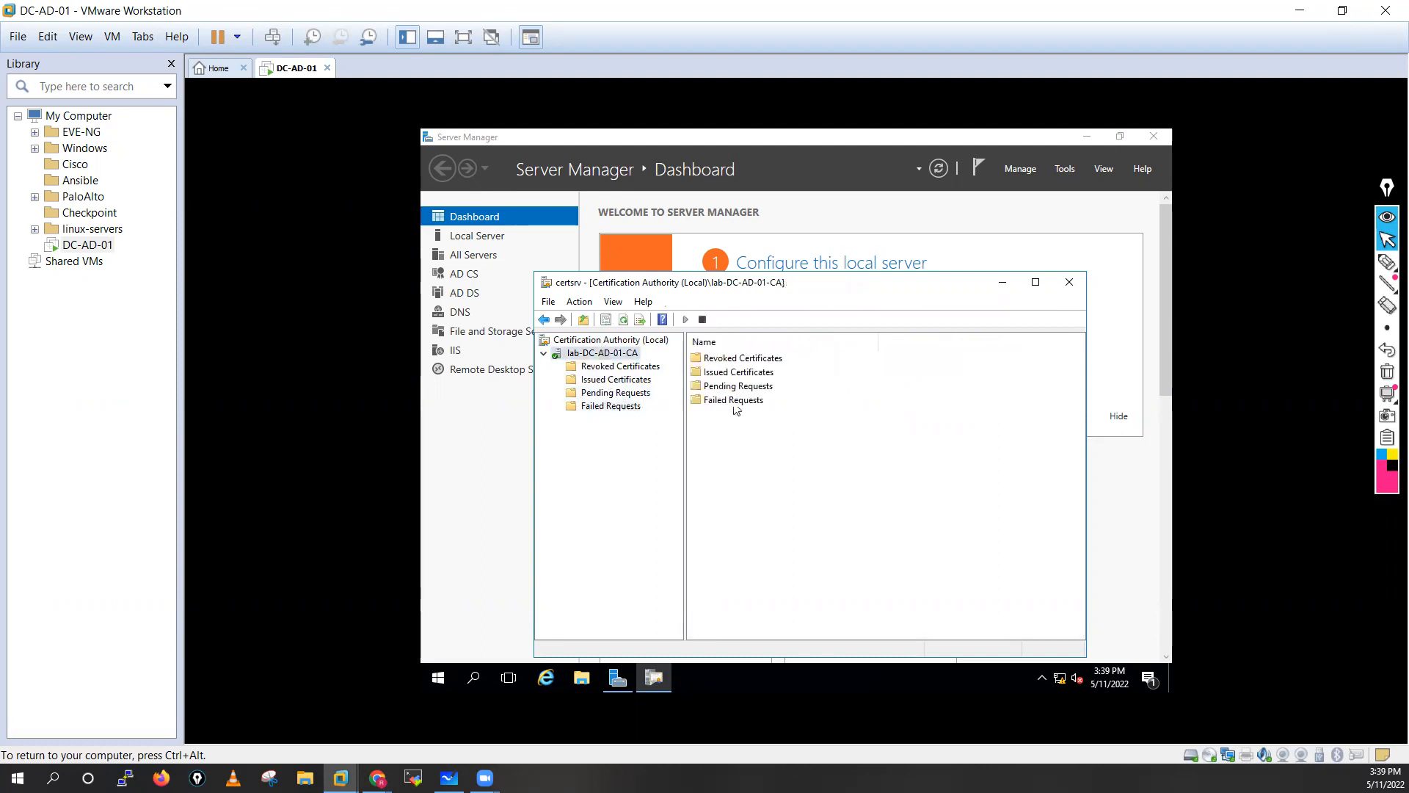
left_click(1068, 283)
Load 10.1.1.220/certsrv in Internet Explorer on the server, accepting the recommended settings.
left_click(547, 677)
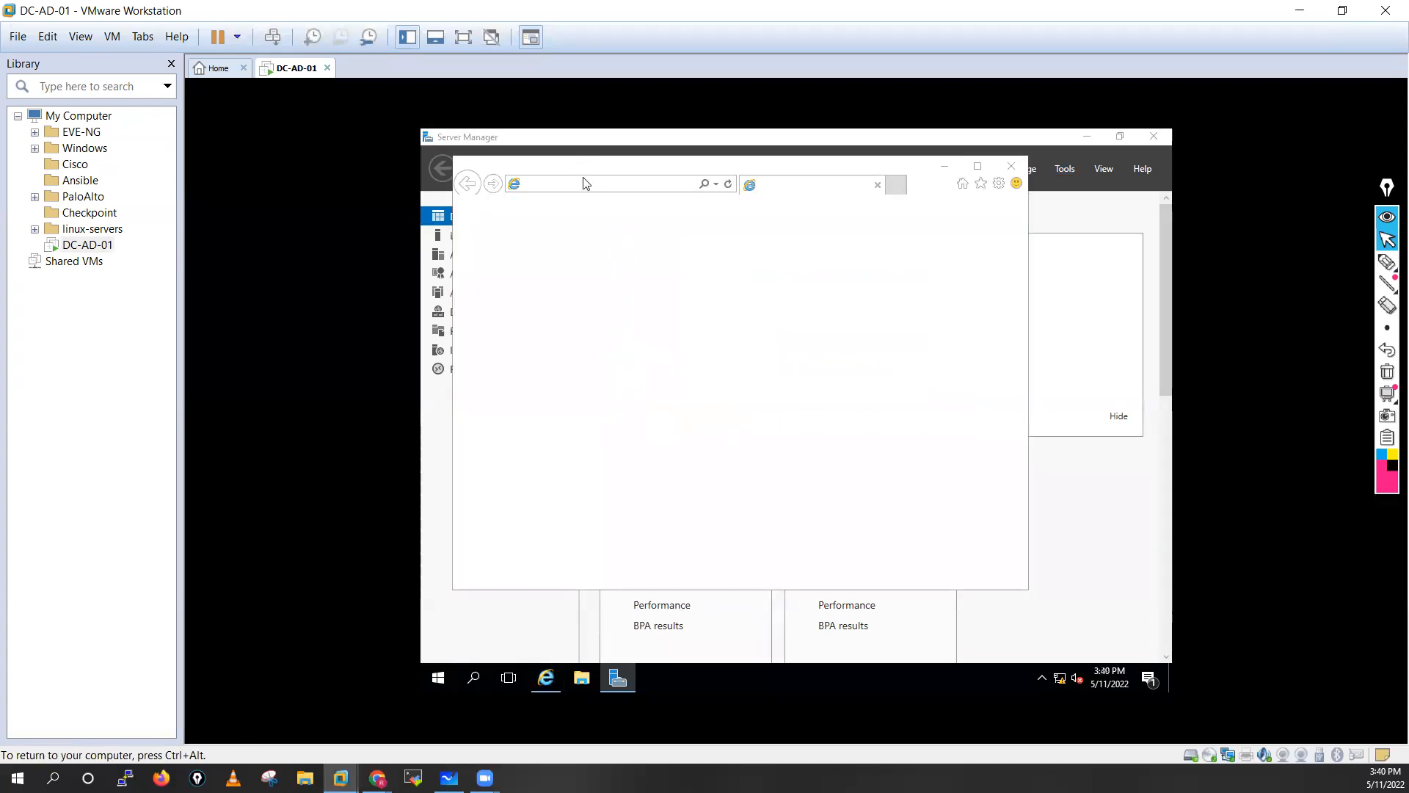
left_click(586, 183)
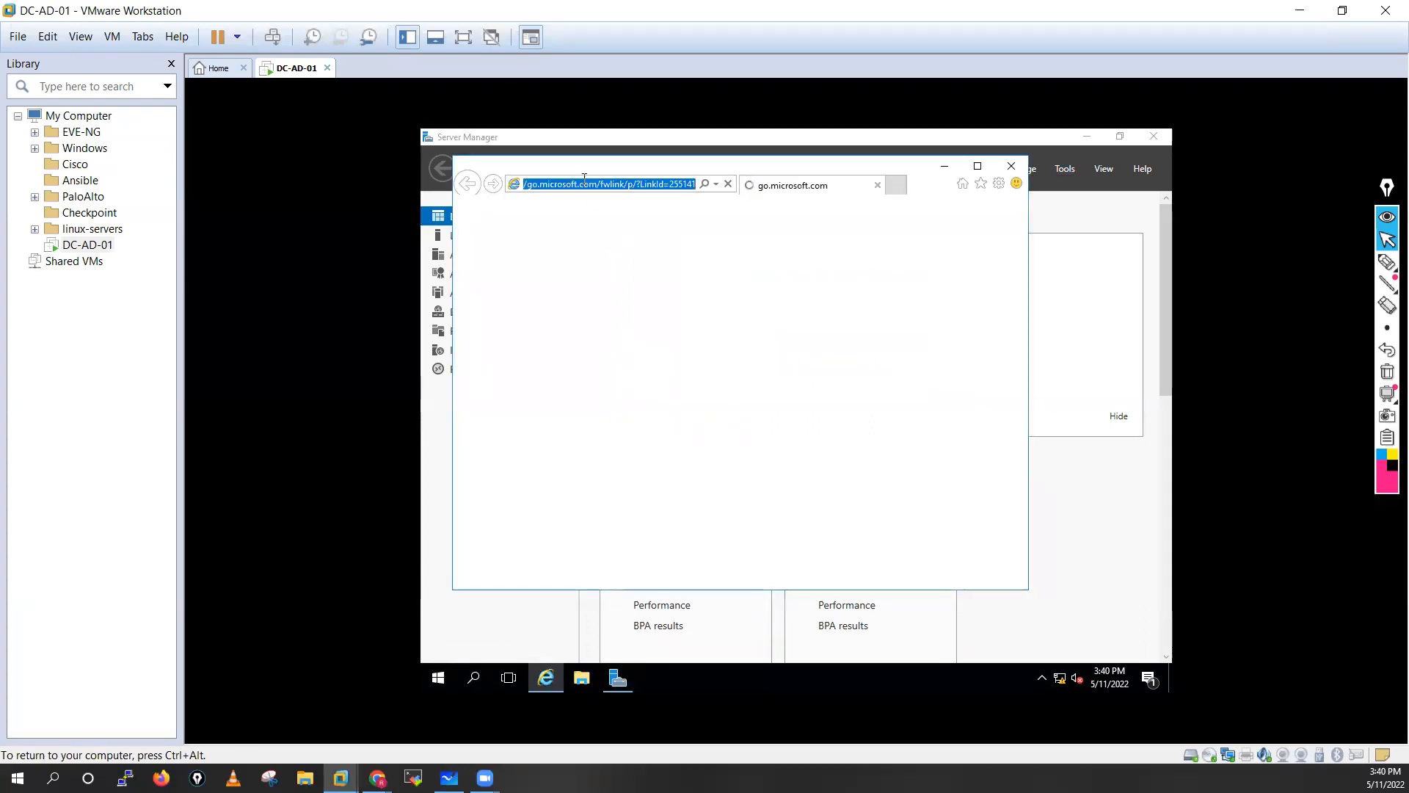
type("10.1.1.220/certsrv")
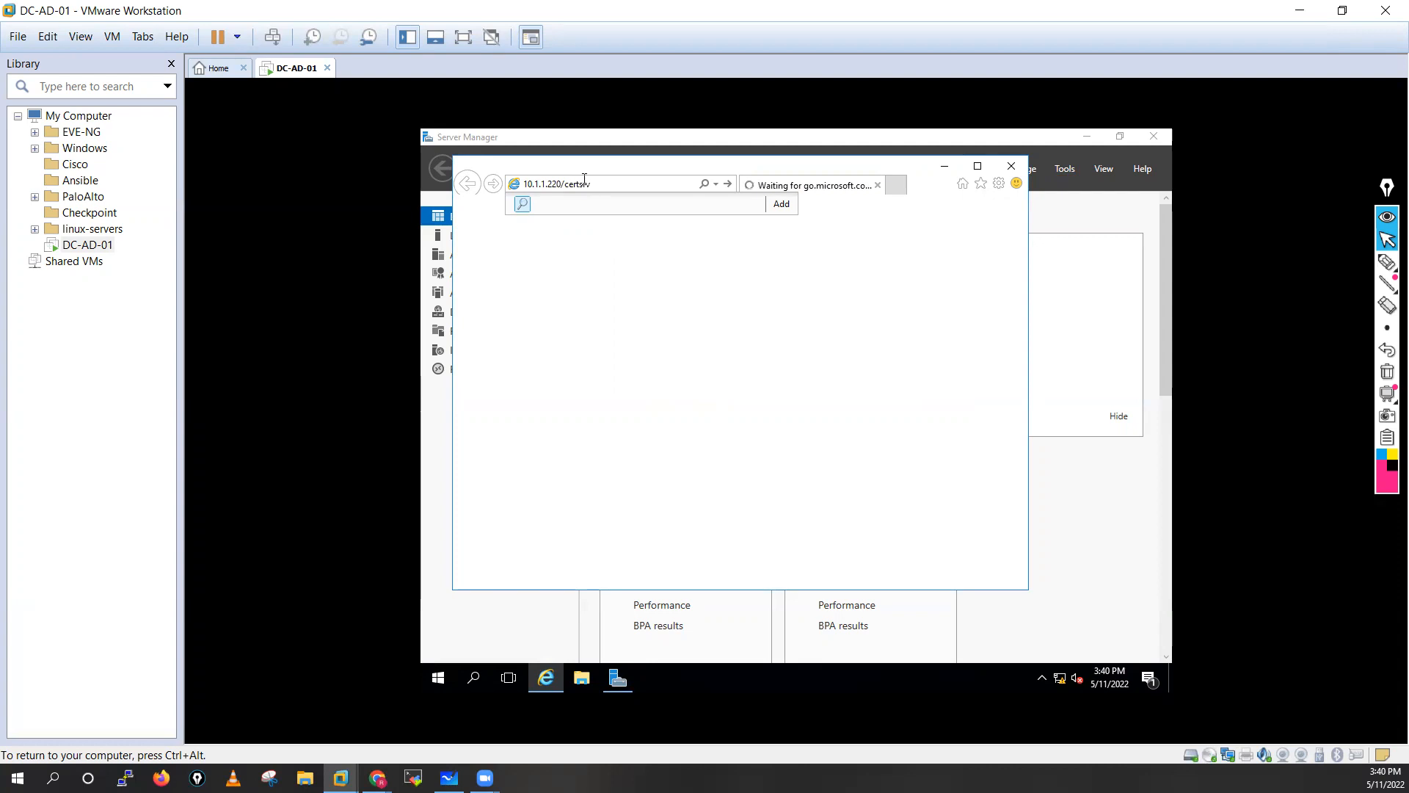
key("Return")
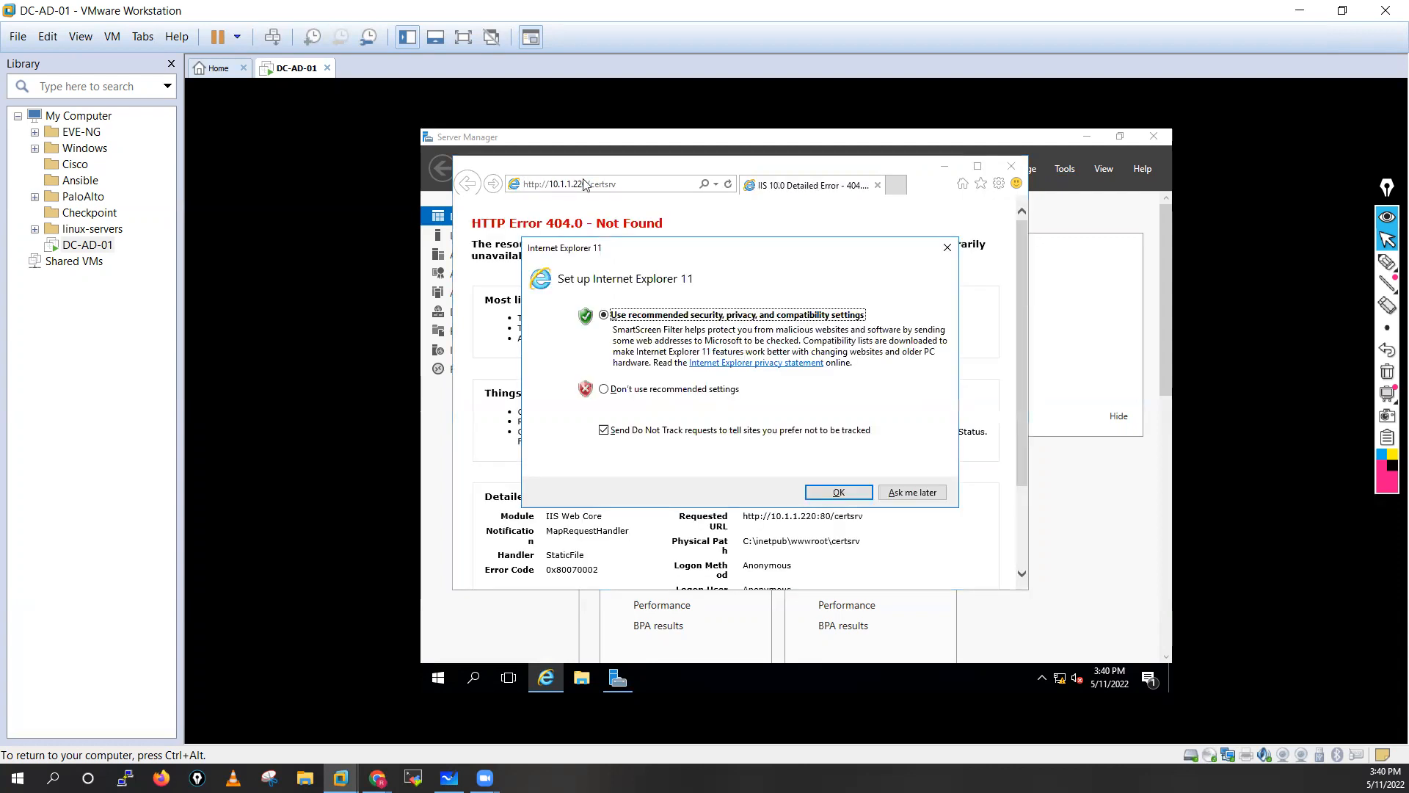
left_click(844, 492)
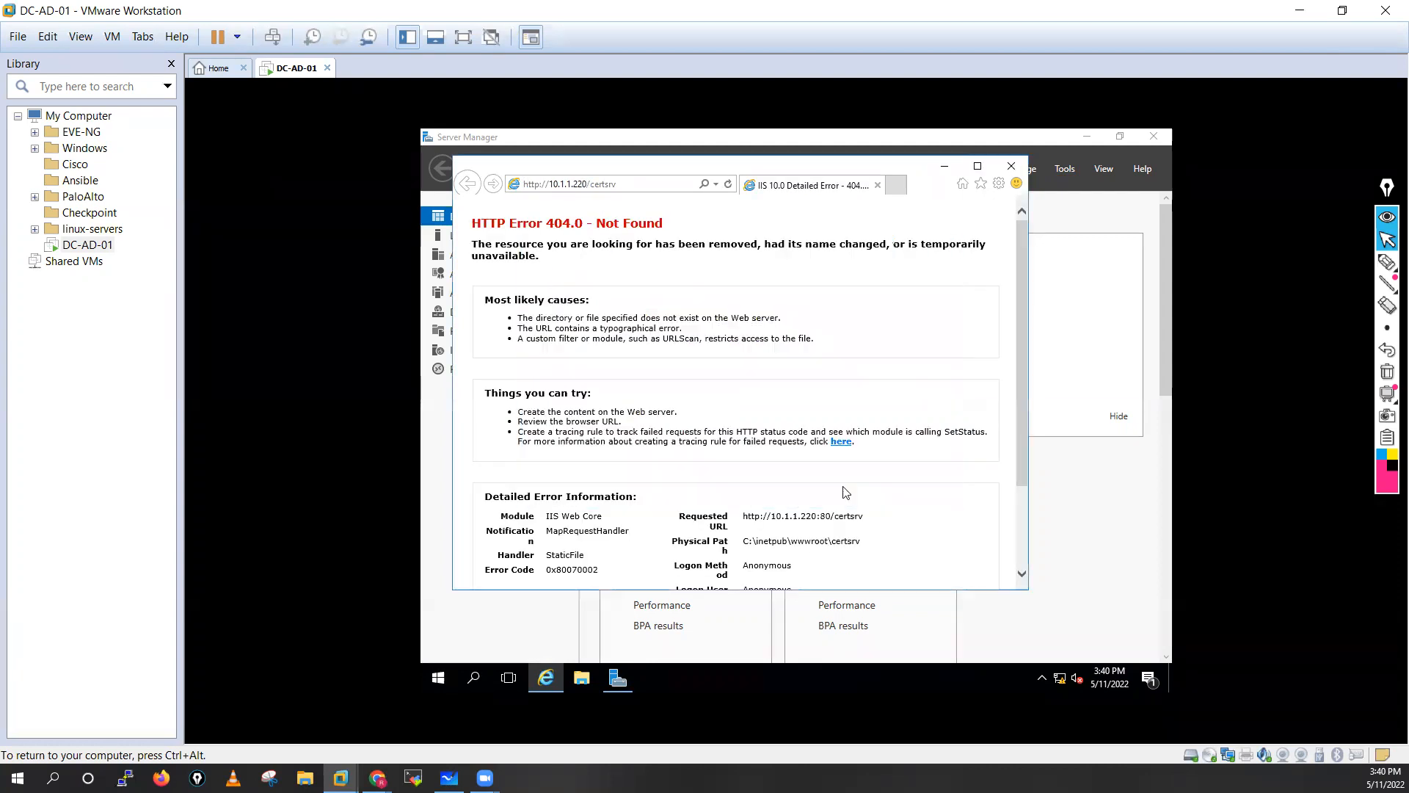
Review the HTTP Error 404.0 page and close Internet Explorer.
left_click_drag(1020, 311, 1030, 449)
scroll(784, 453, "up", 3)
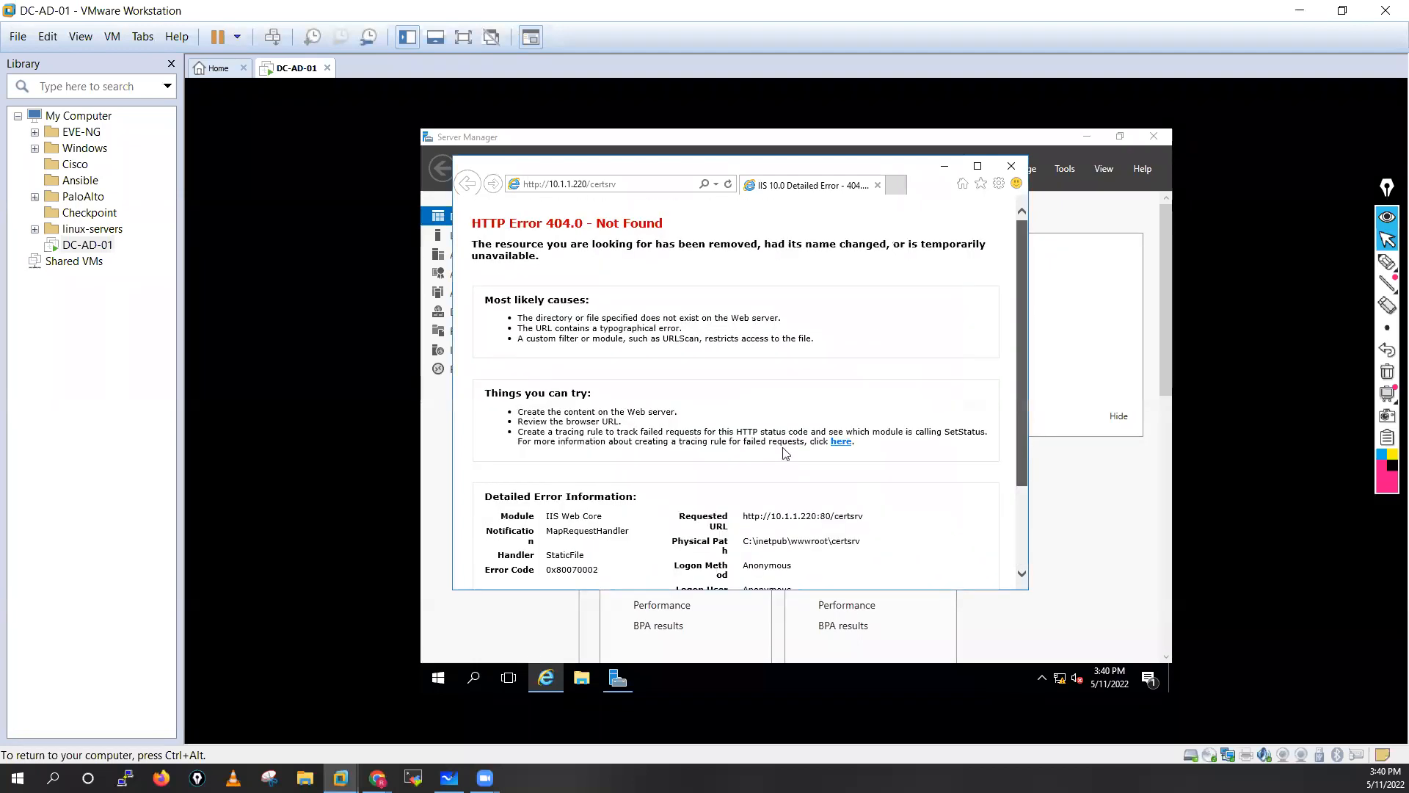
scroll(818, 566, "down", 3)
scroll(735, 489, "up", 3)
scroll(844, 555, "down", 3)
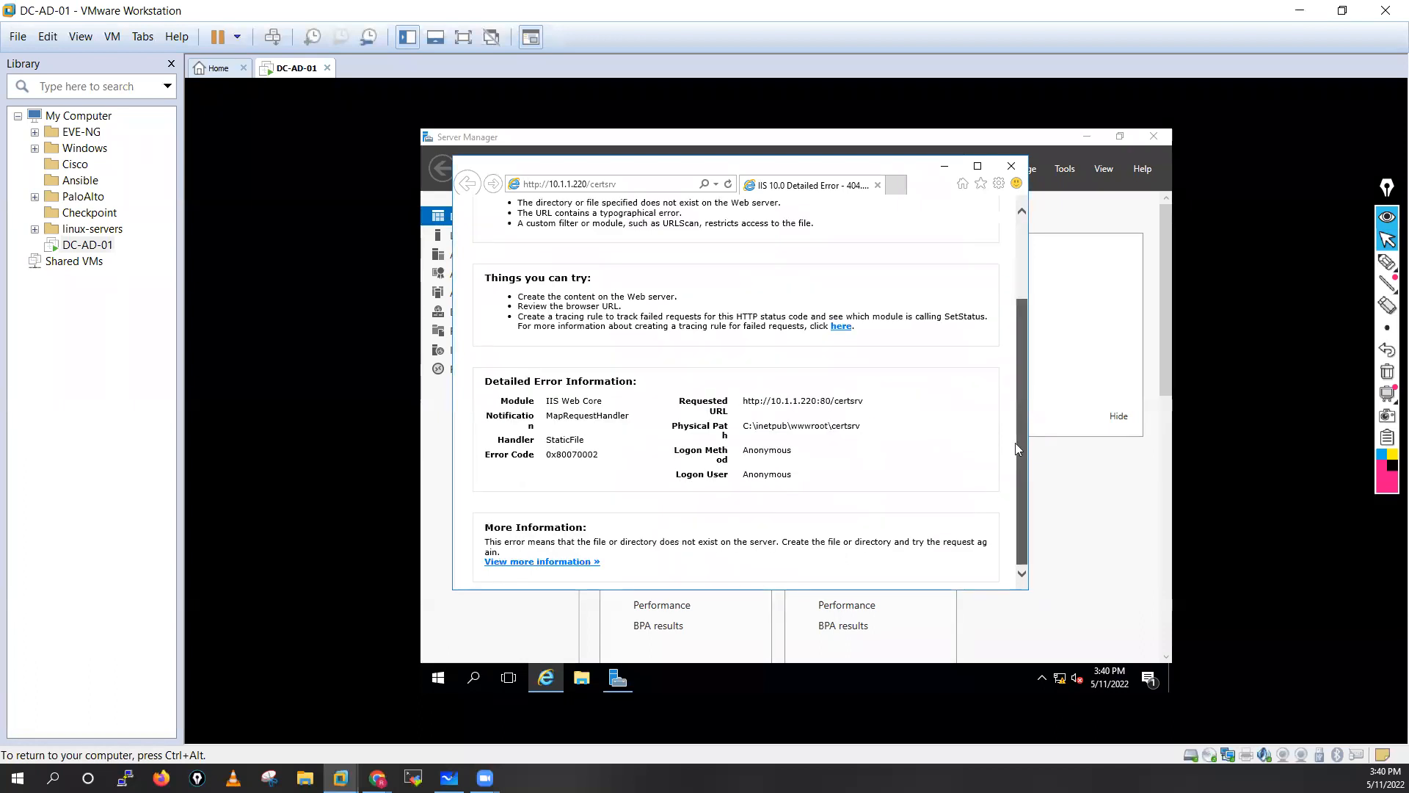
left_click(1010, 169)
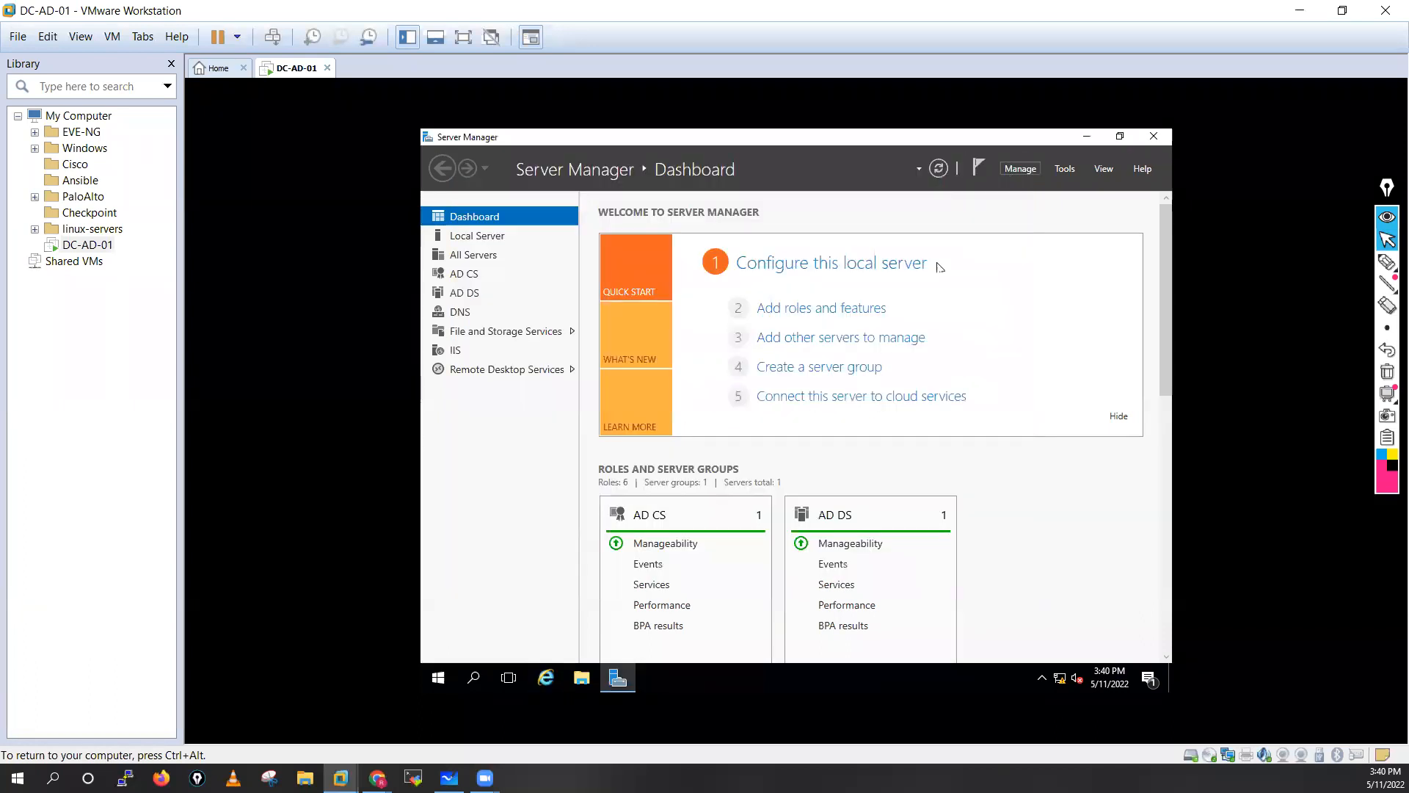
Close Server Manager and restart DC-AD-01 with Other (Planned) as the shutdown reason.
left_click(743, 269)
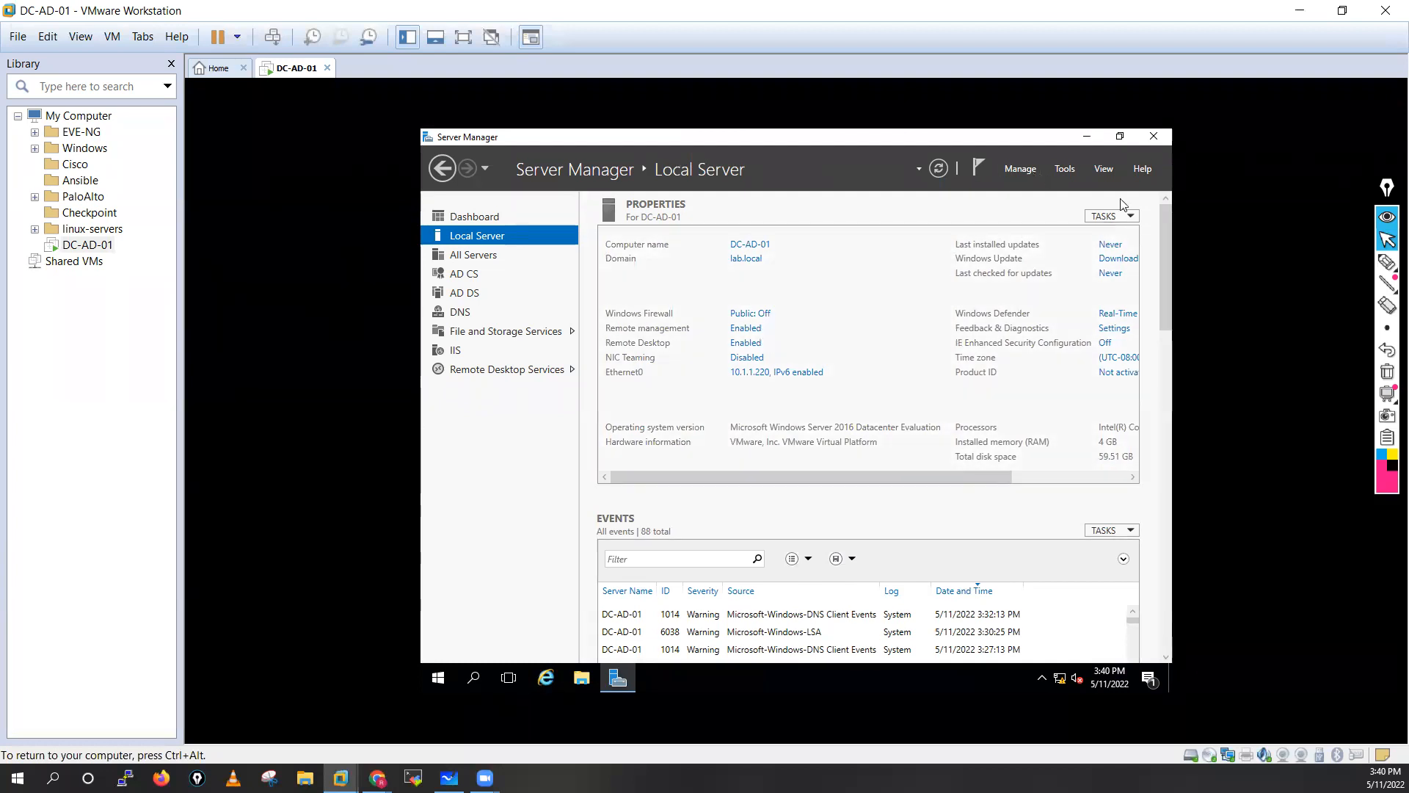
left_click(1151, 141)
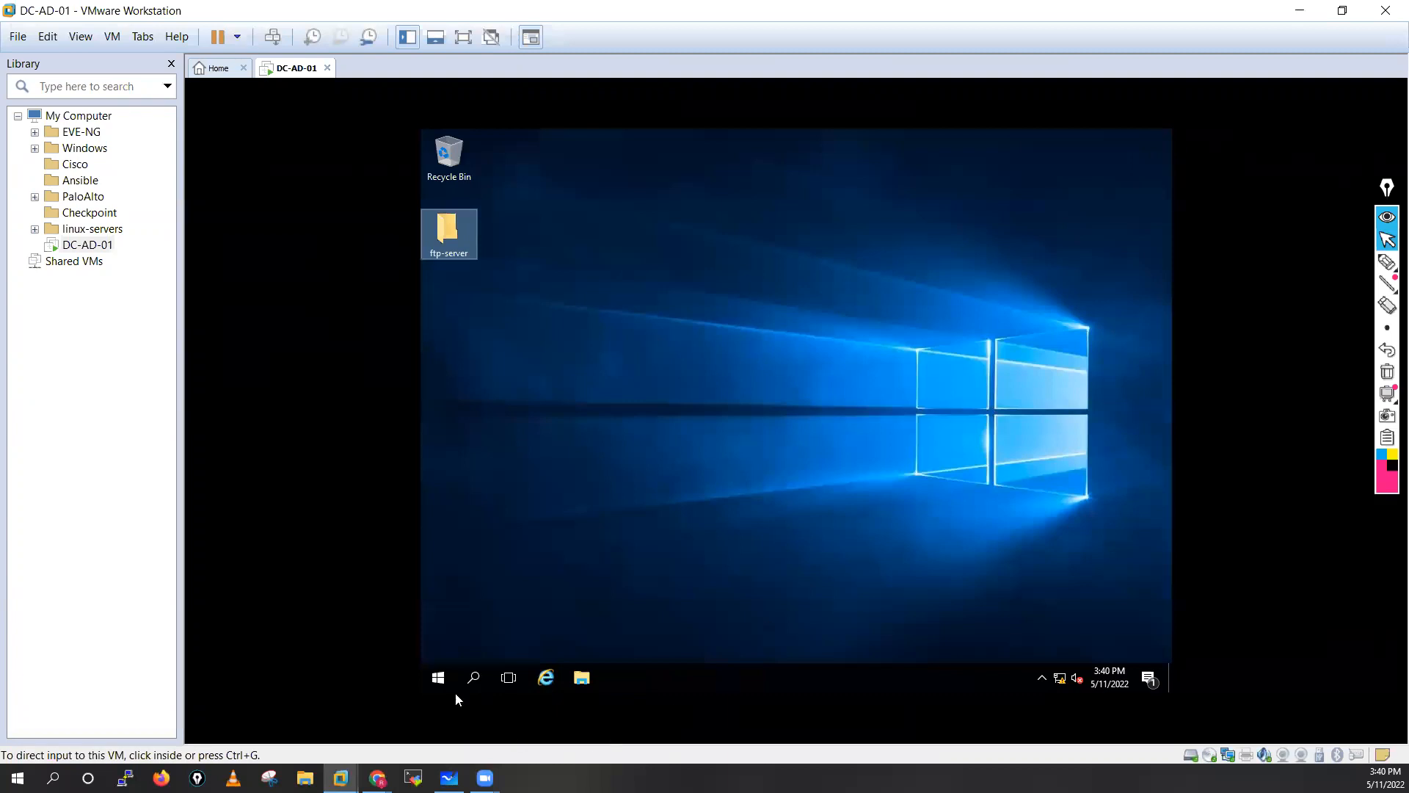
left_click(440, 672)
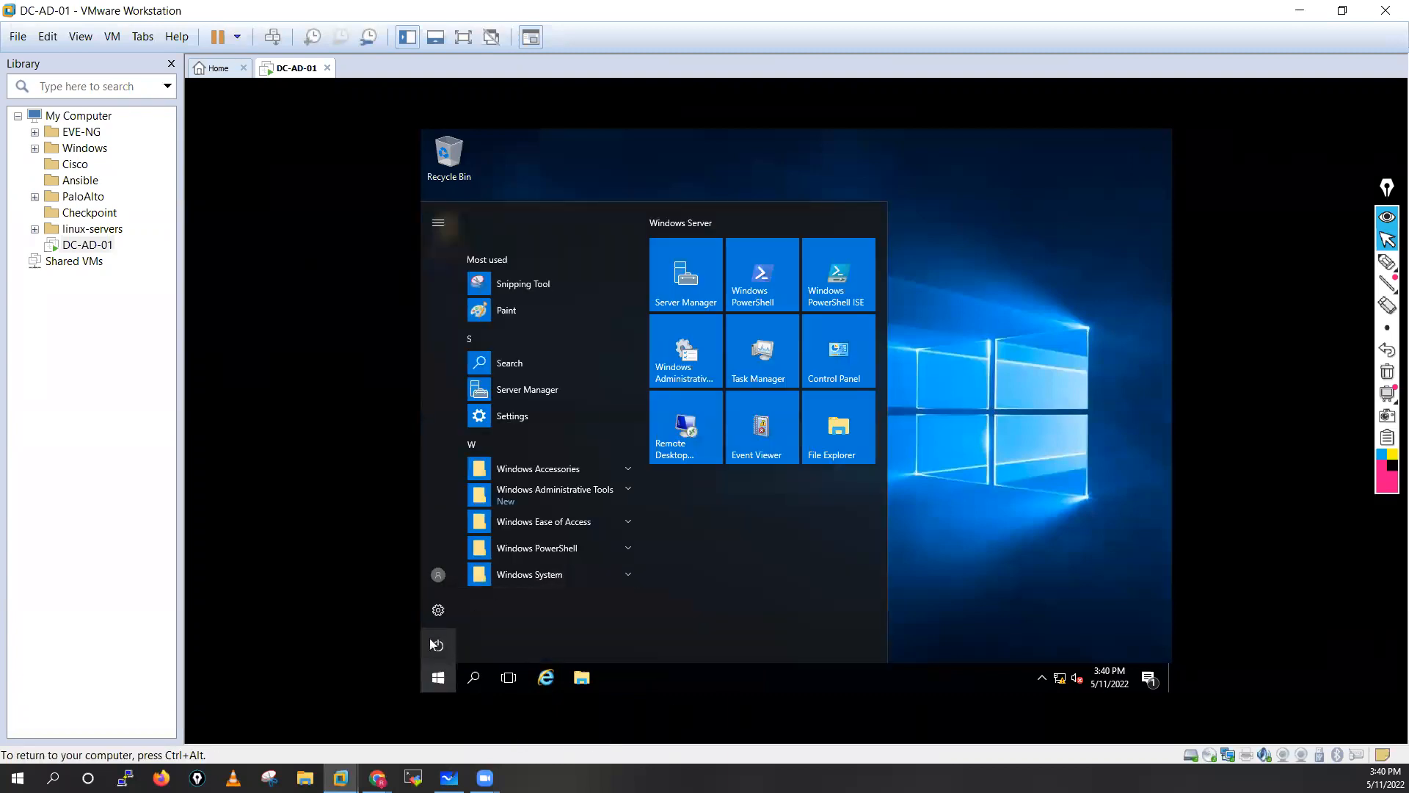
left_click(439, 646)
left_click(448, 611)
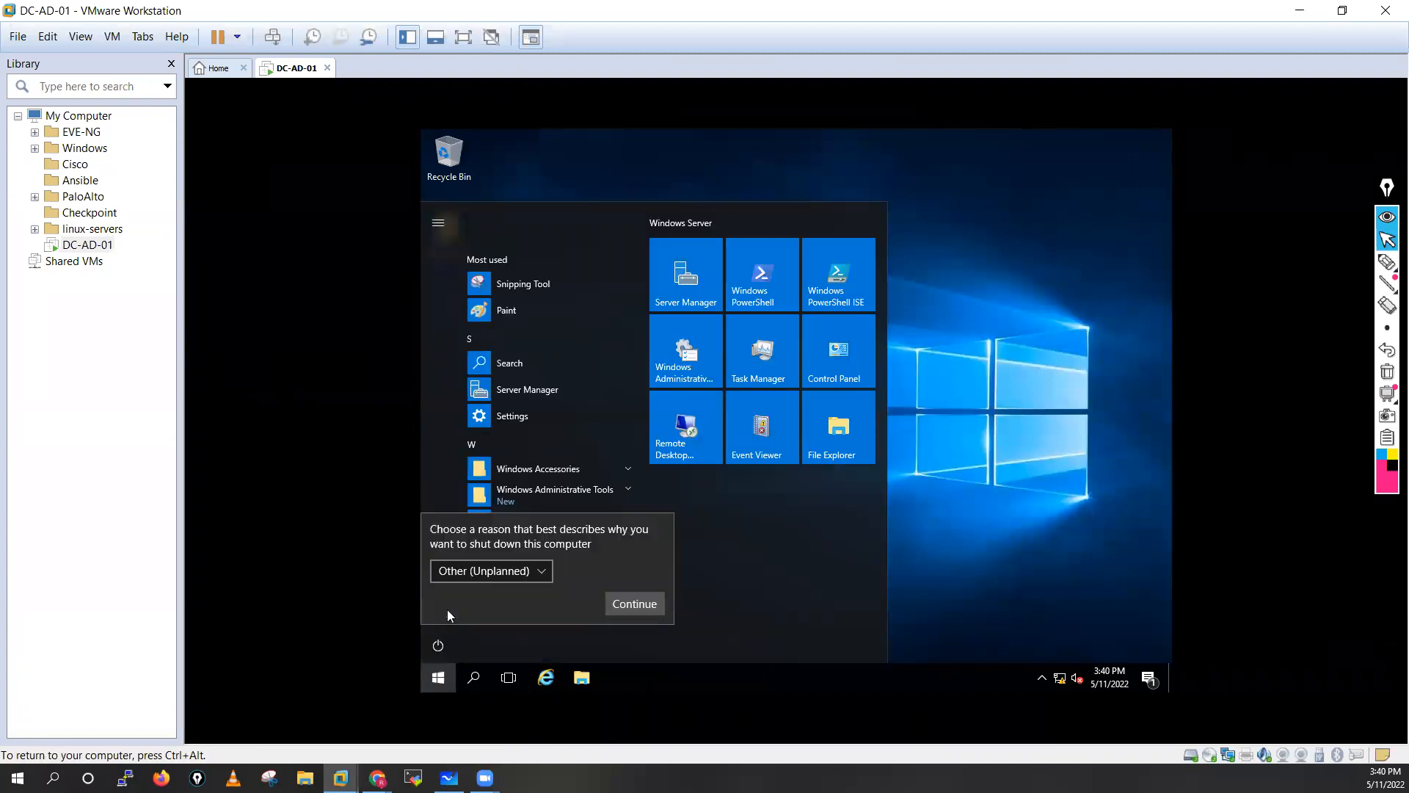
left_click(523, 572)
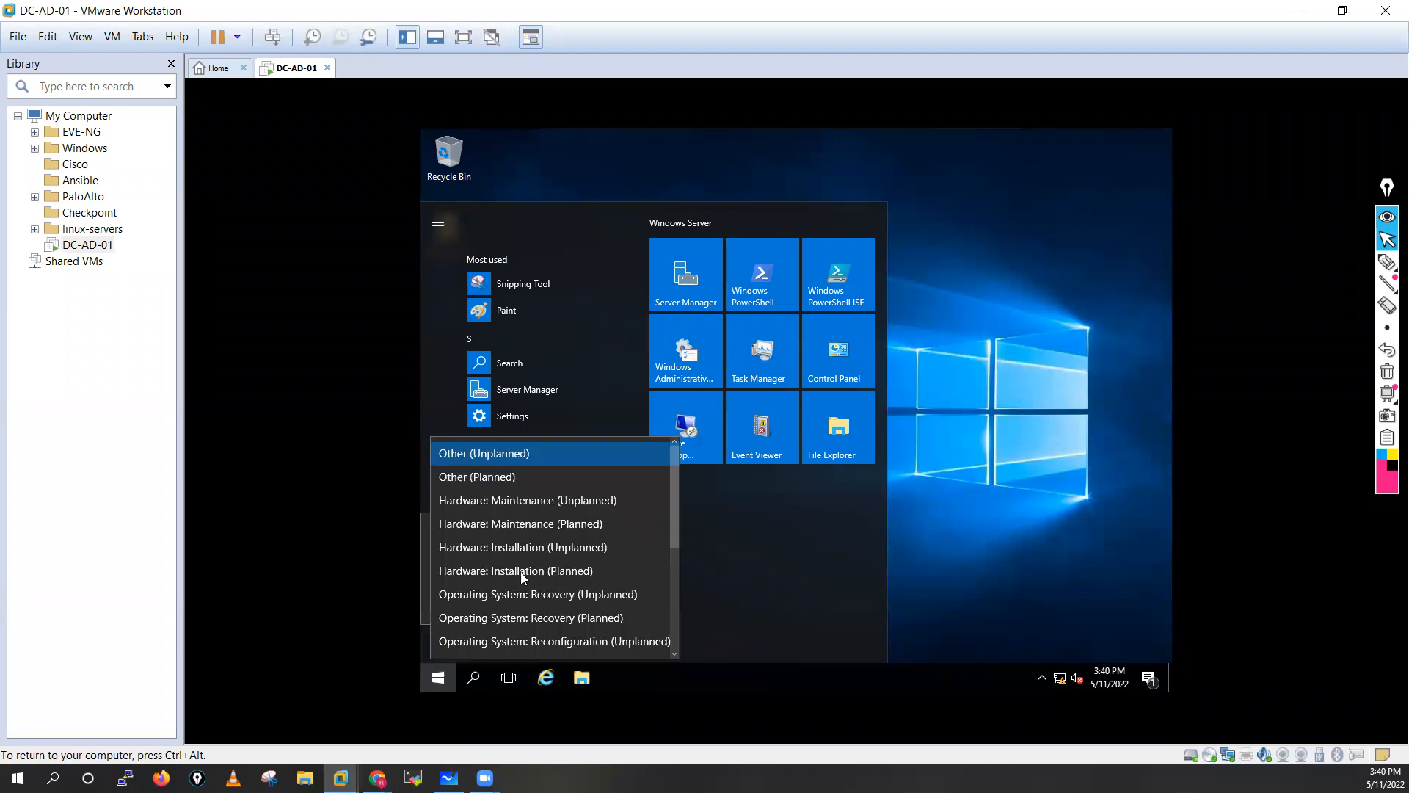
left_click(487, 478)
left_click(651, 605)
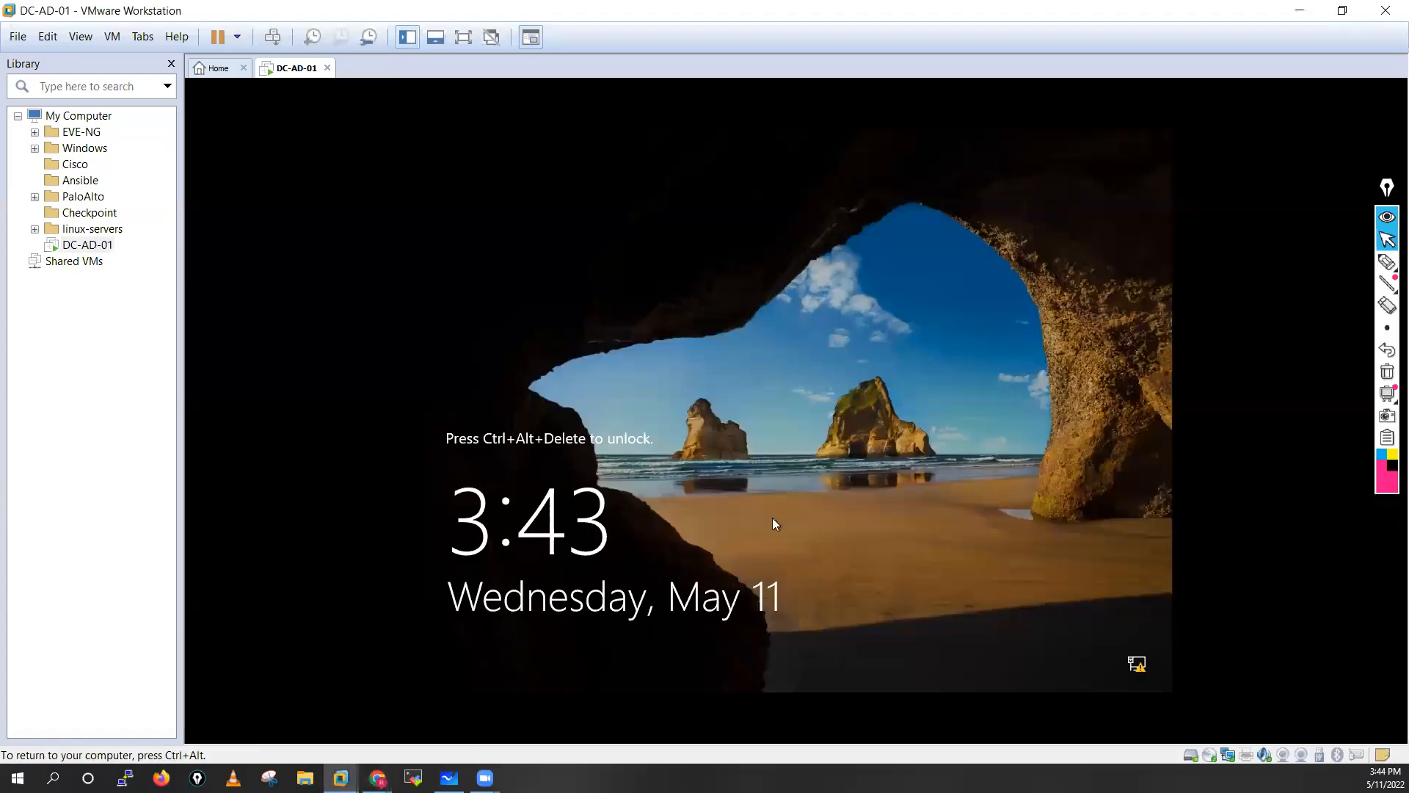
Unlock with Ctrl+Alt+Insert and sign in as Administrator with the account password.
key("ctrl+alt+Insert")
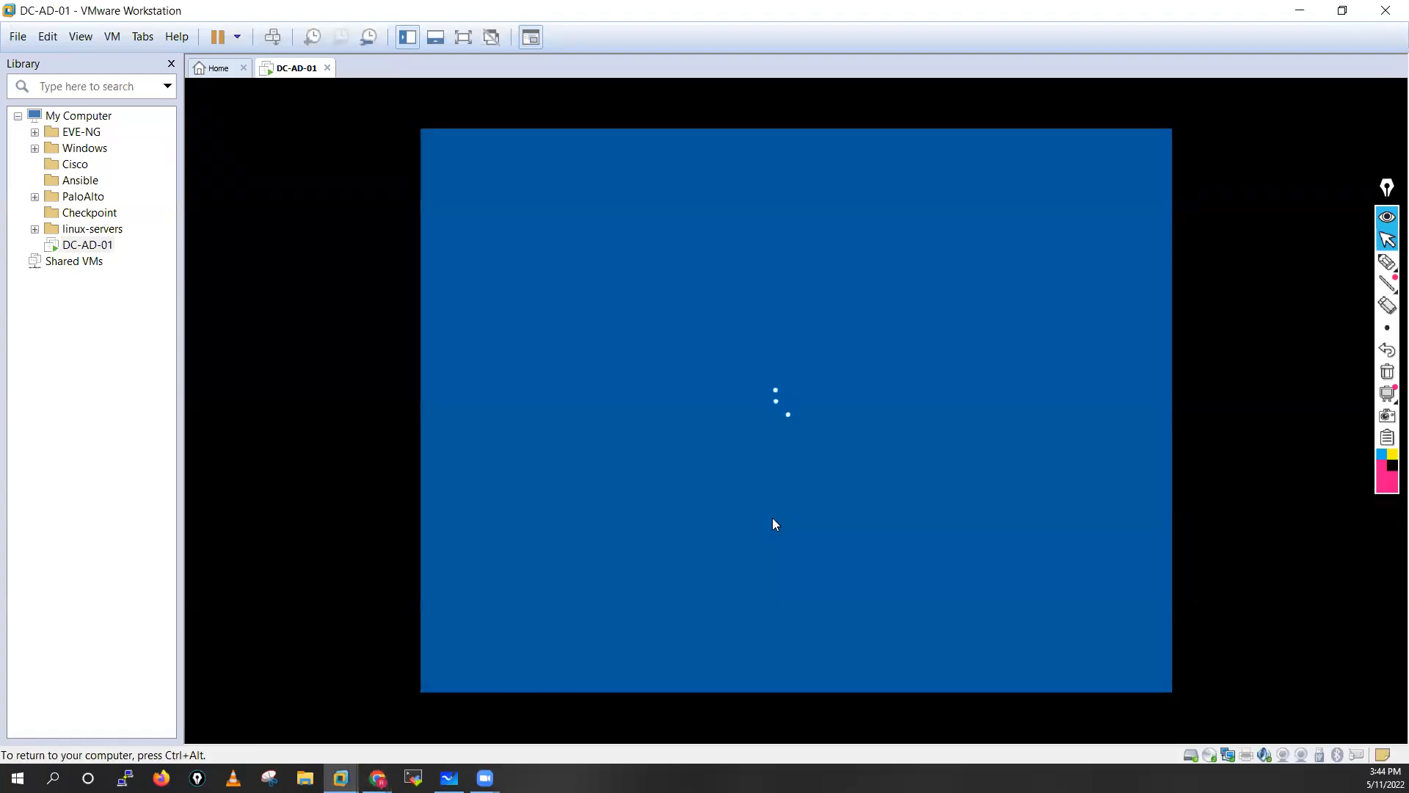
type("Adminis")
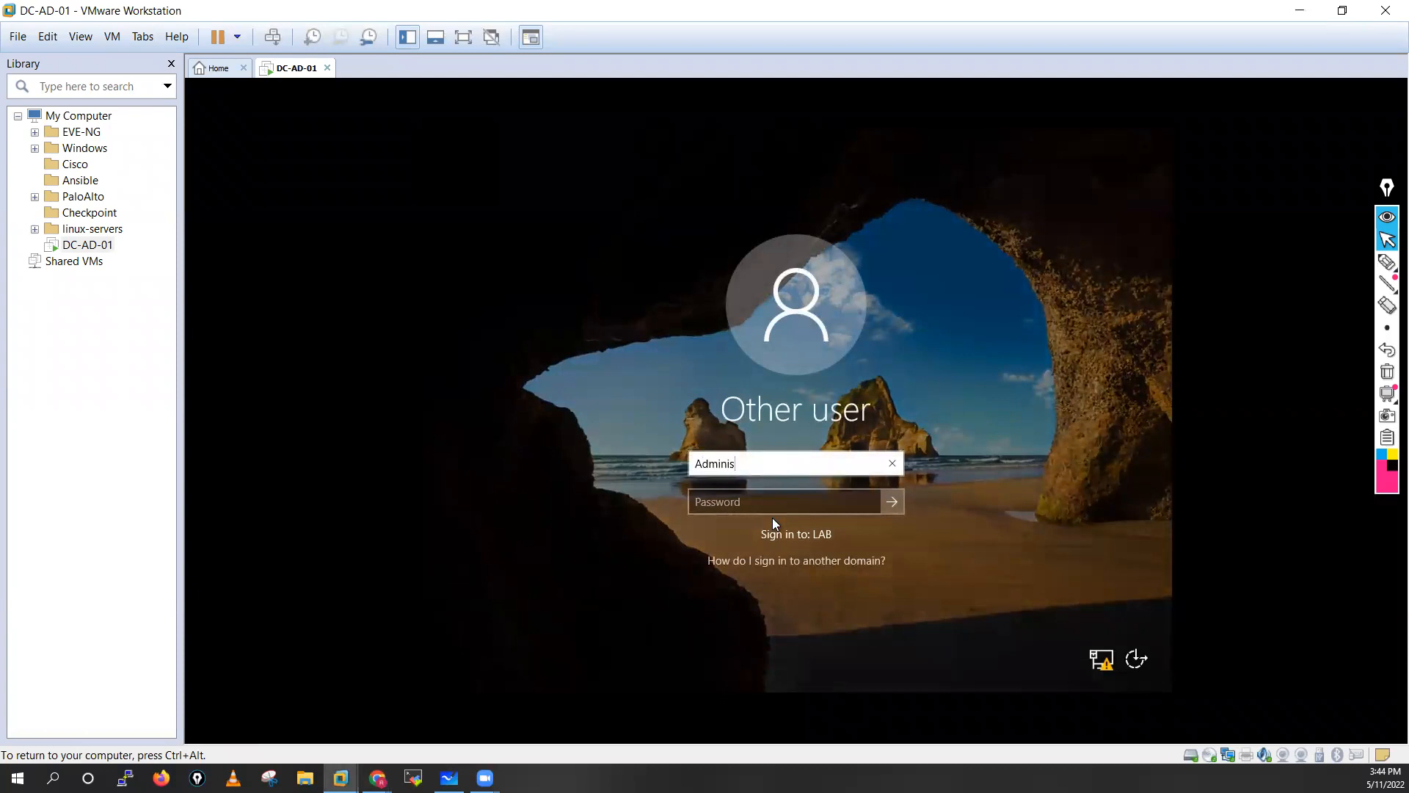
type("trator")
key("Tab")
type("••••••")
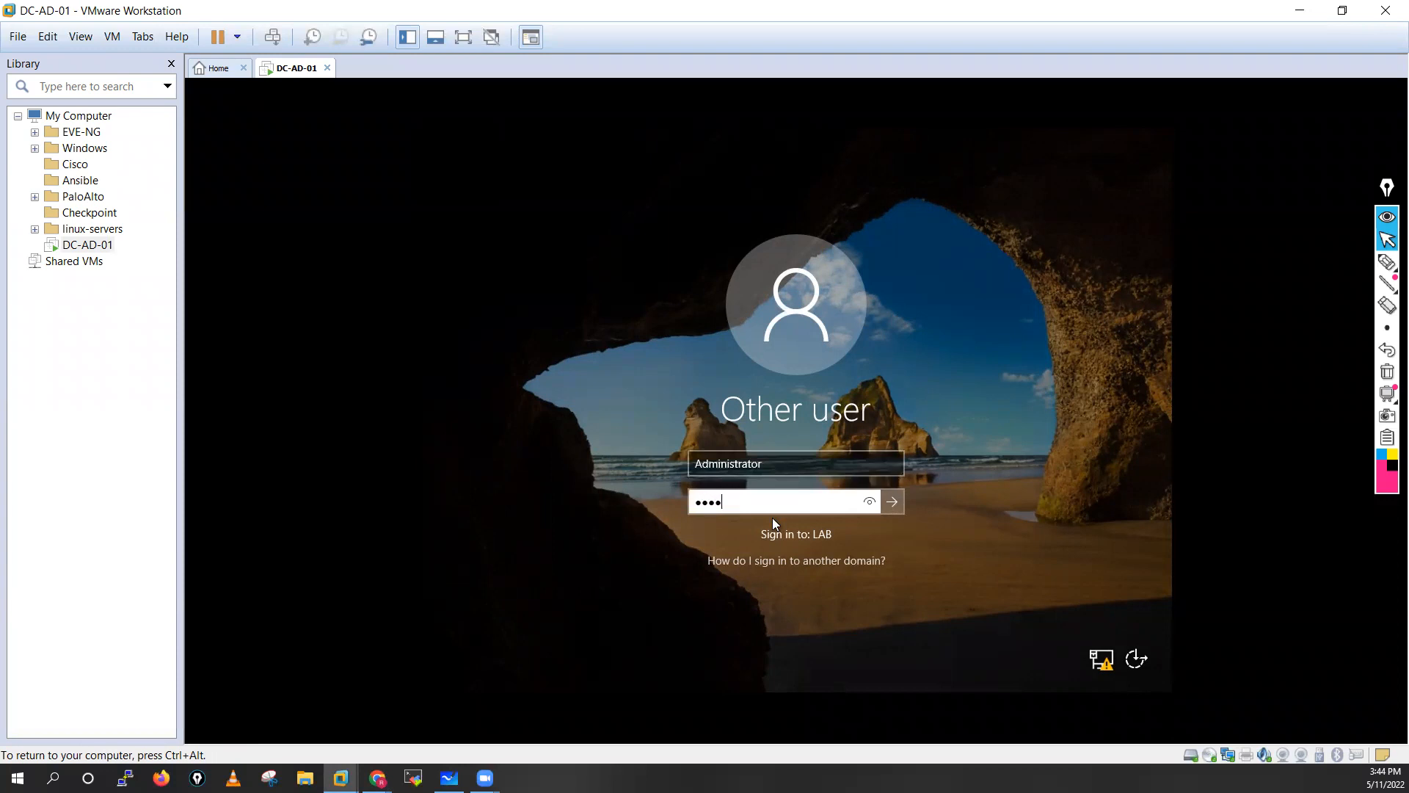
type("••••")
key("Return")
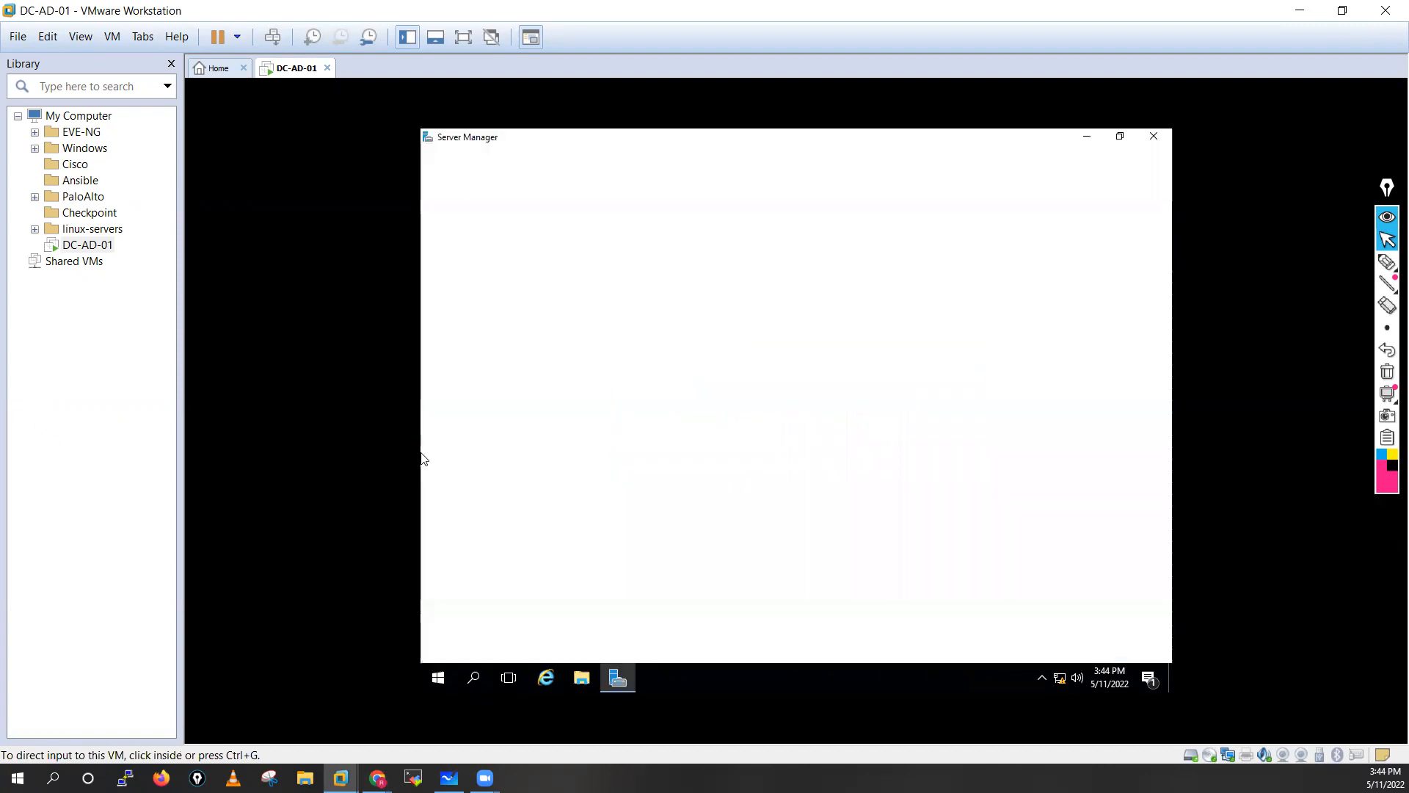
Start a role-based Add Roles and Features wizard targeting this server.
left_click(519, 274)
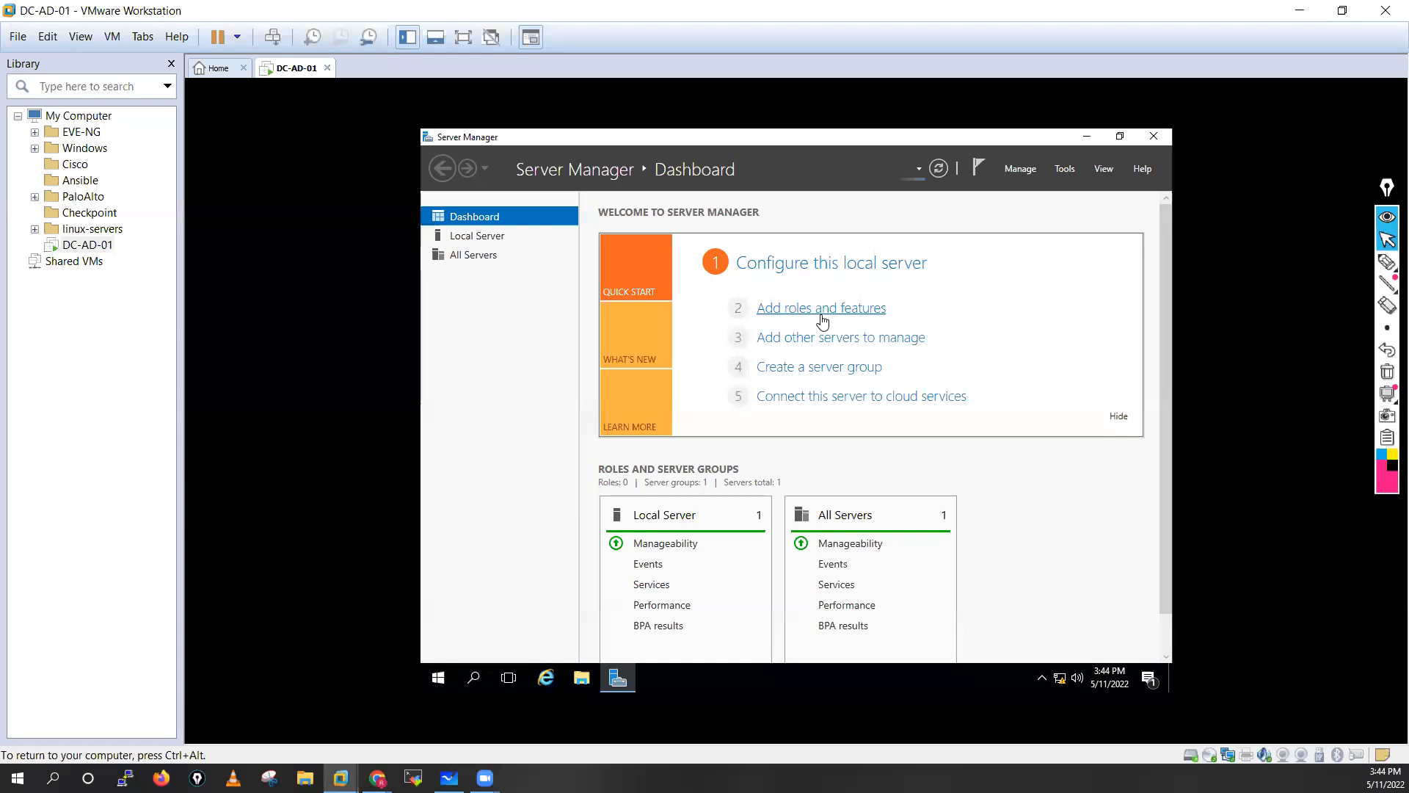
left_click(821, 309)
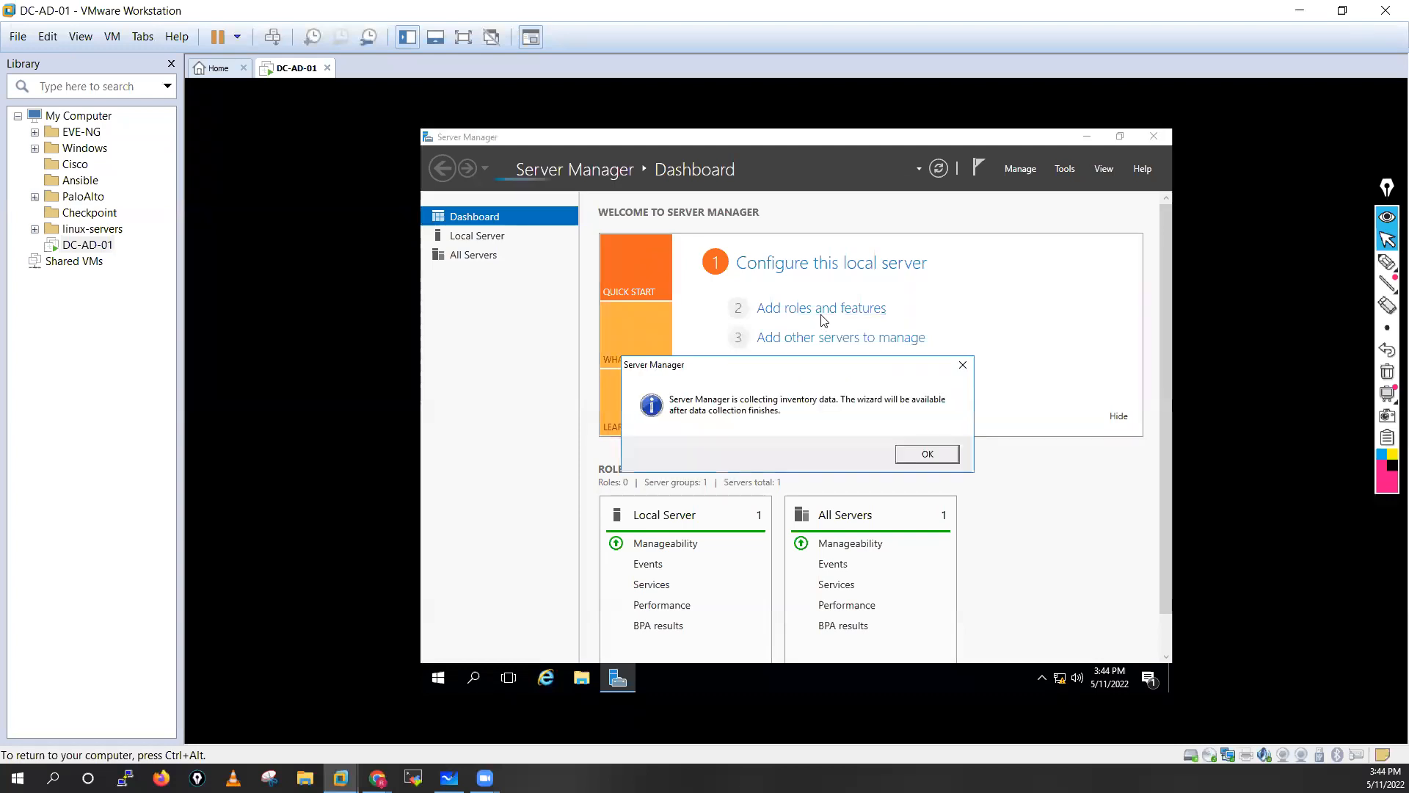
left_click(927, 455)
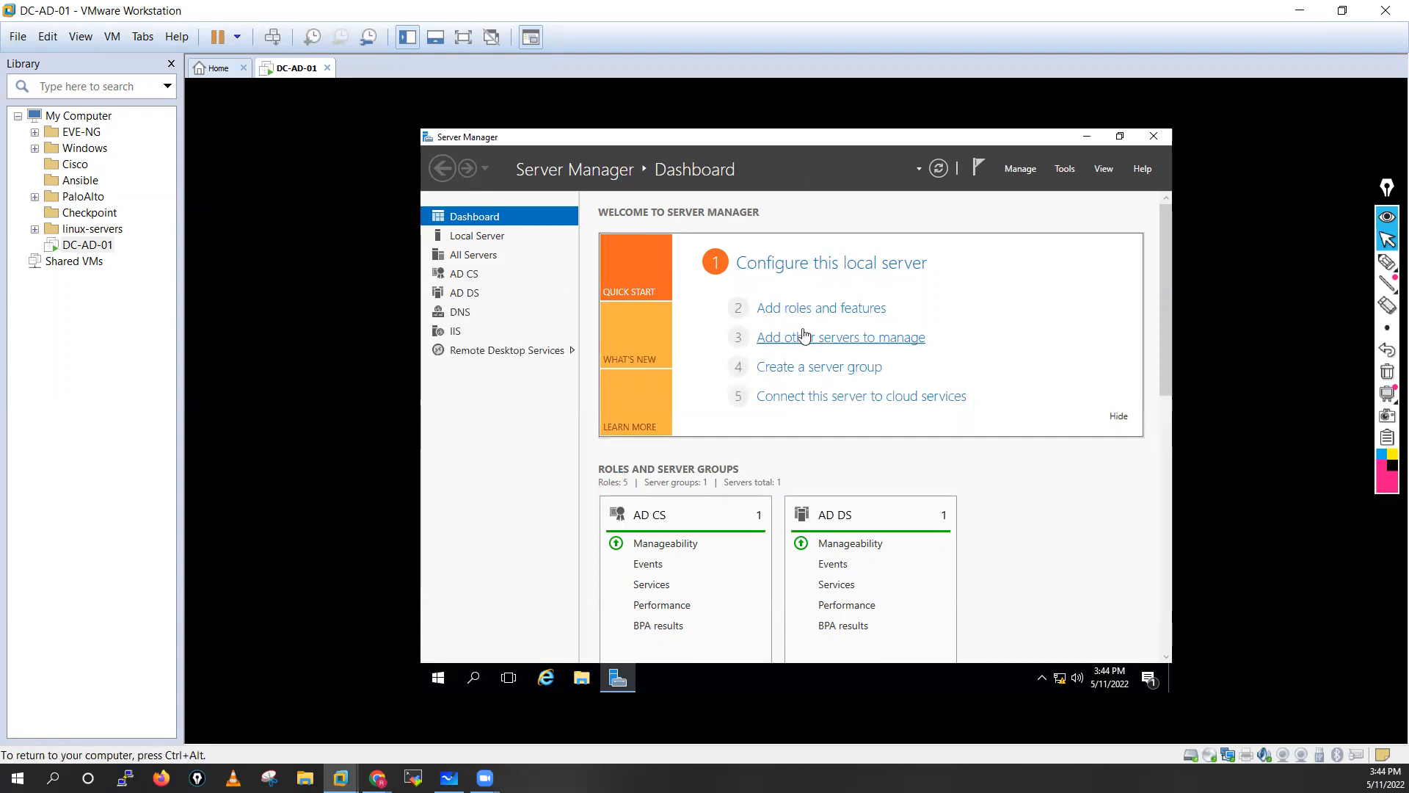
left_click(820, 309)
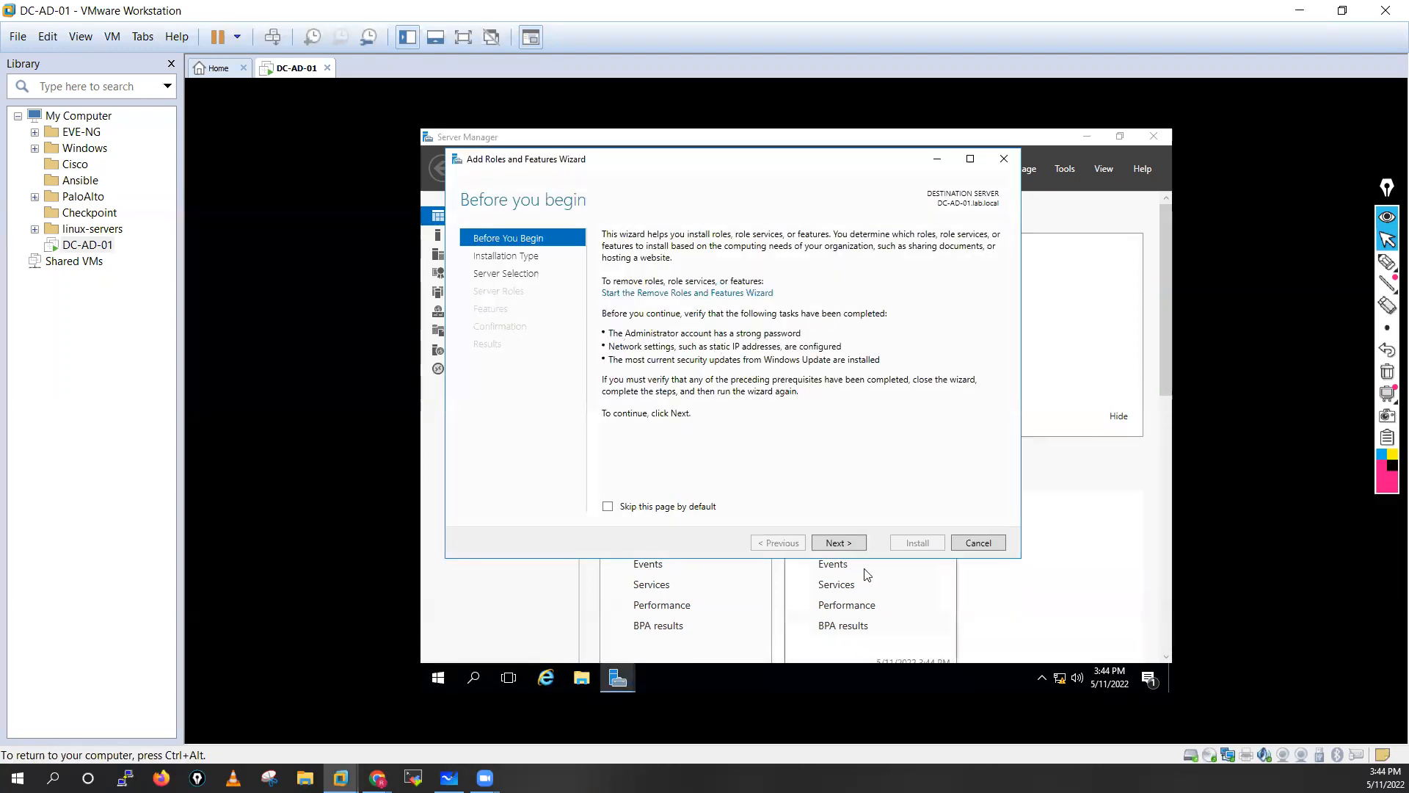
left_click(839, 542)
left_click(838, 544)
left_click(839, 542)
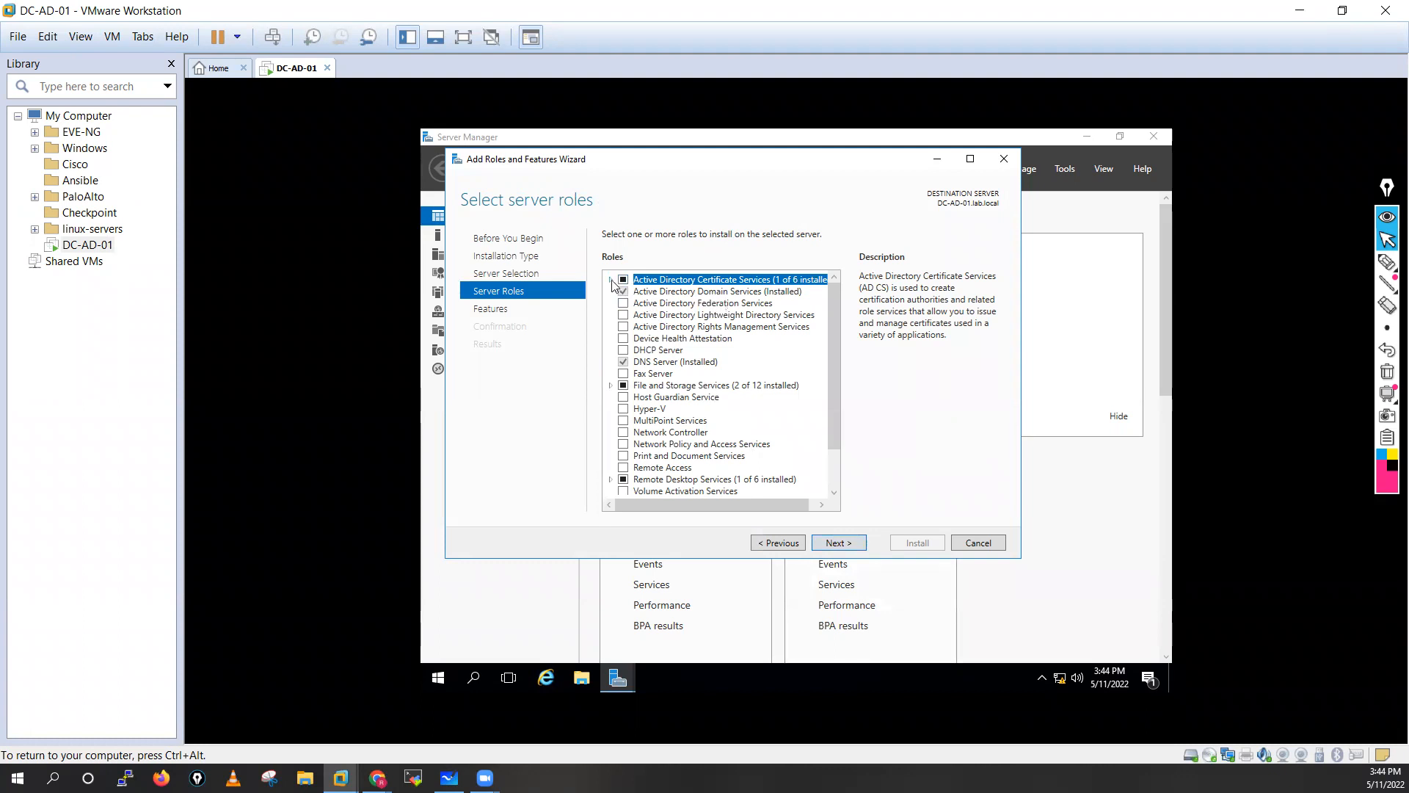
Select Certification Authority Web Enrollment with its required IIS features and advance to confirmation.
left_click(610, 280)
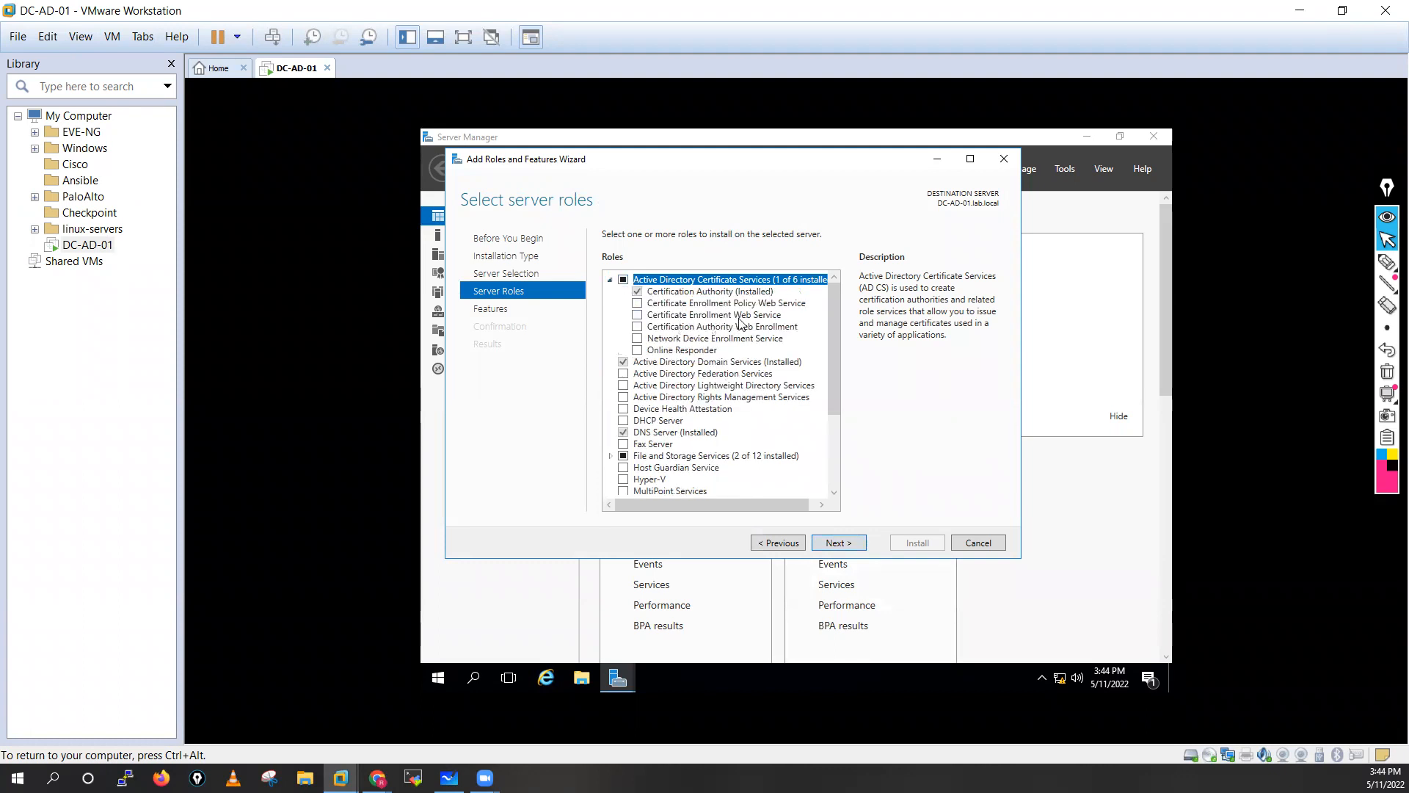
left_click(637, 327)
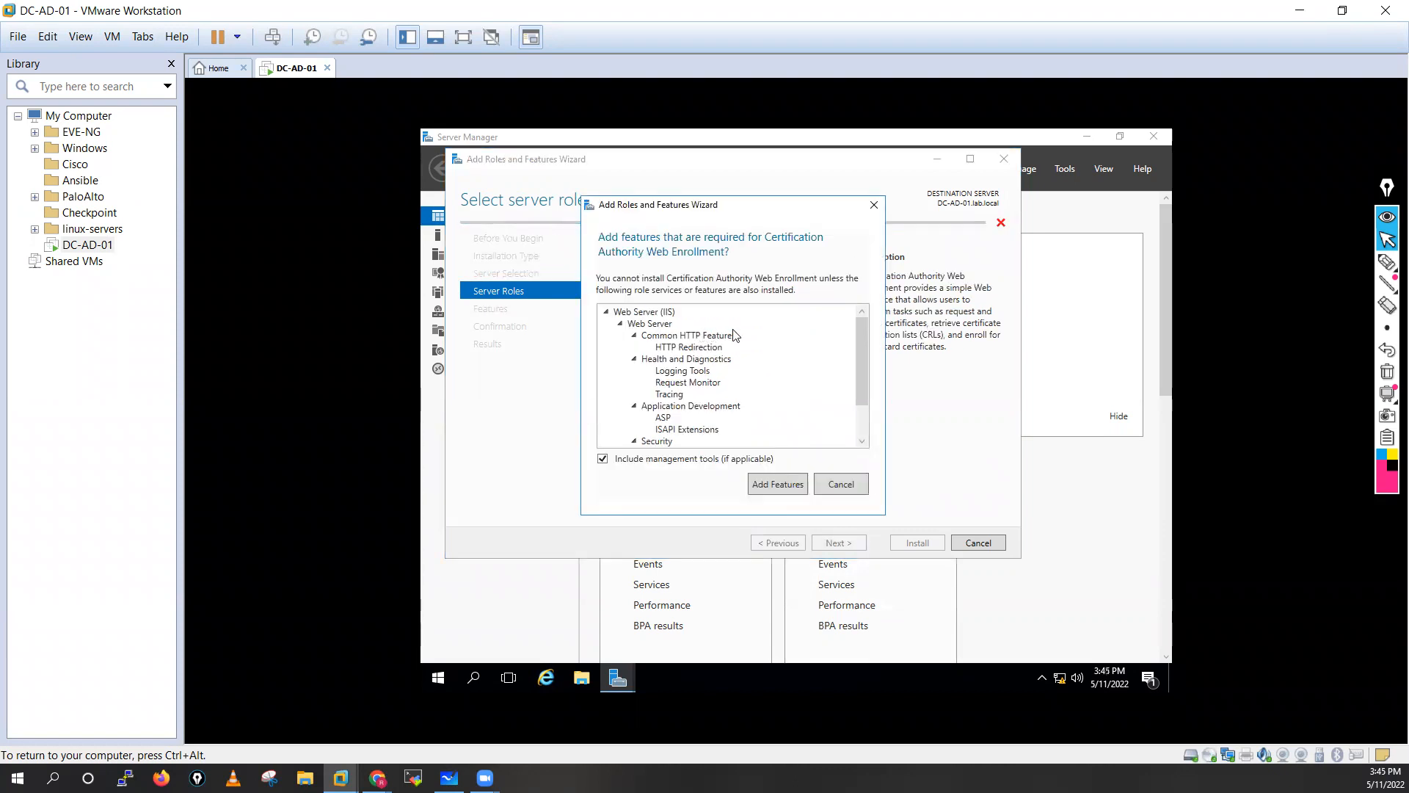
left_click(769, 486)
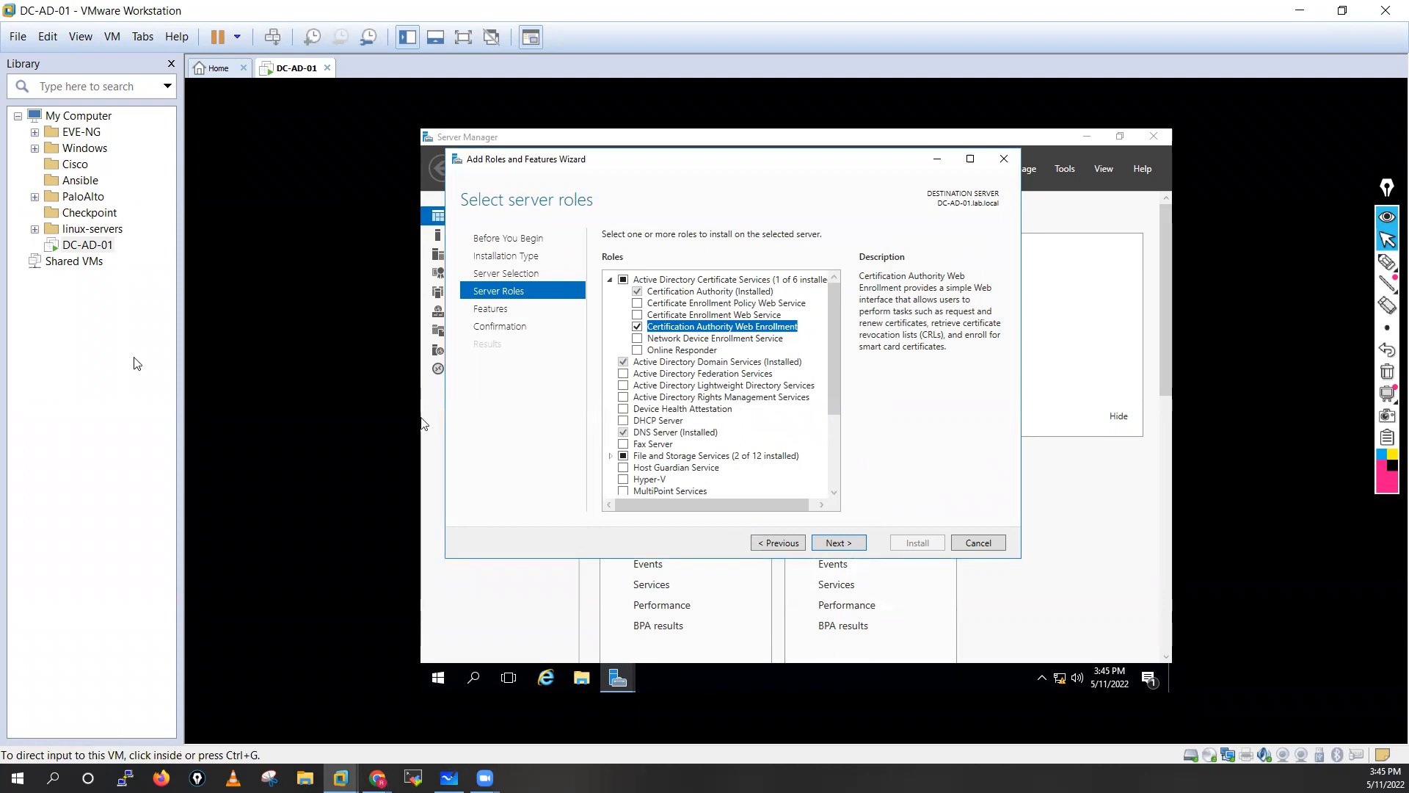
left_click(829, 544)
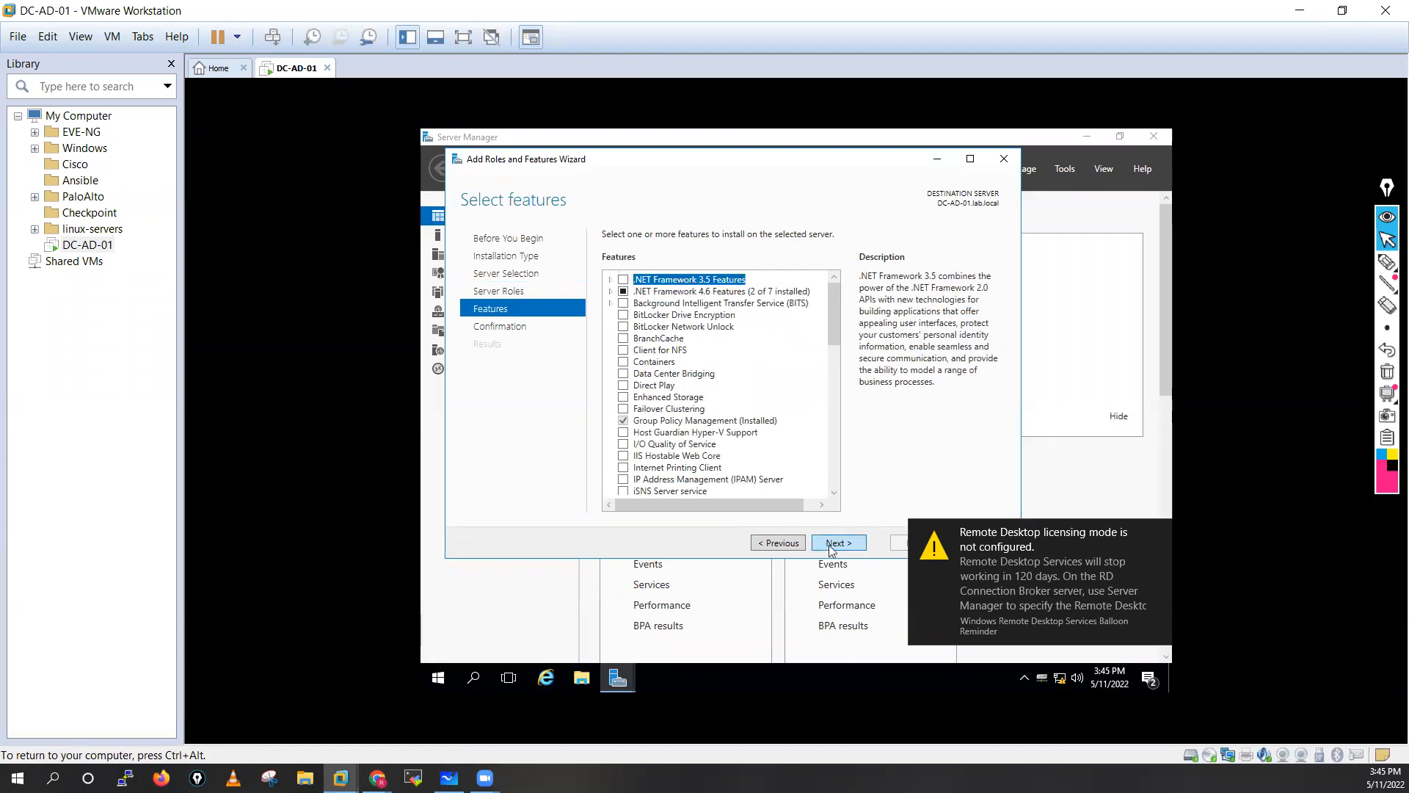
left_click(830, 545)
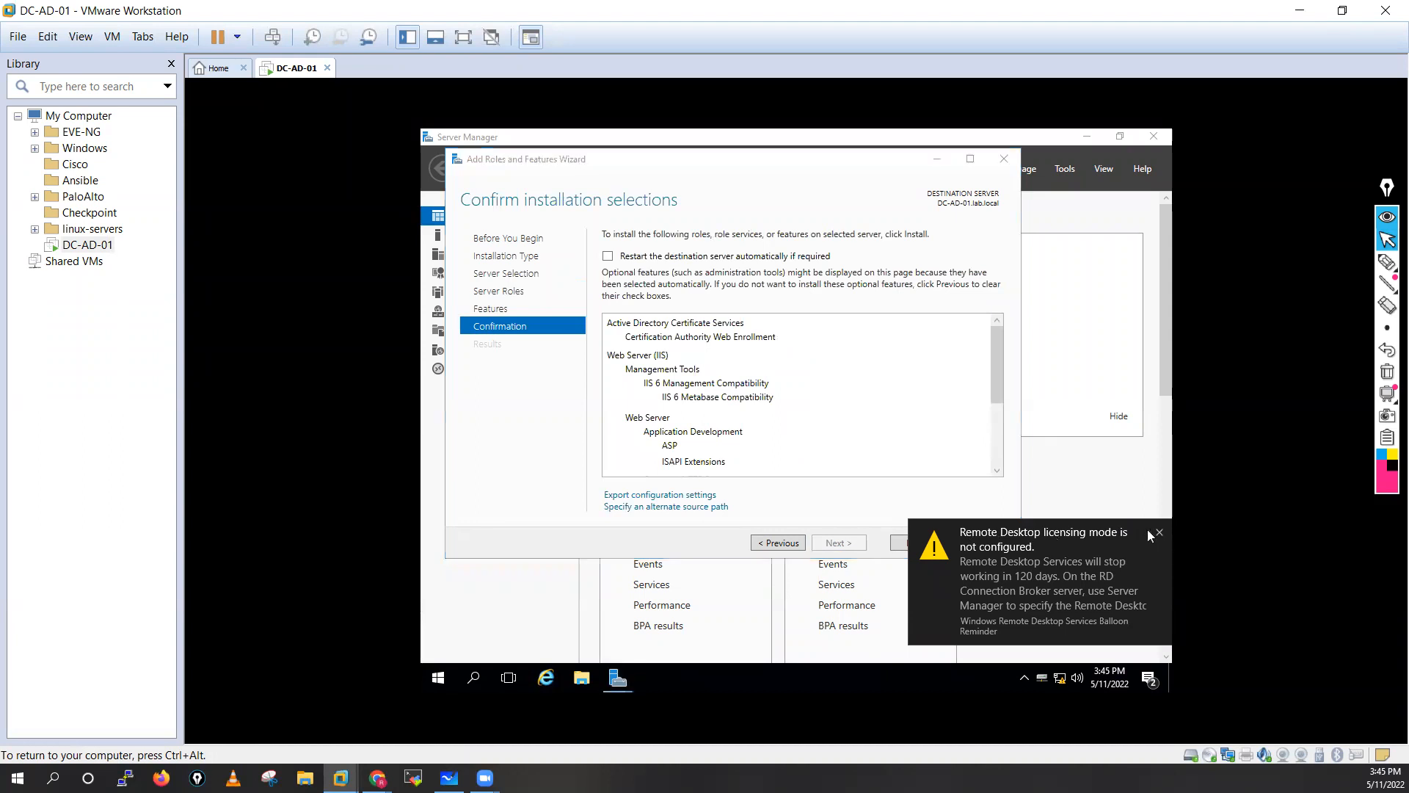
left_click(1158, 533)
Install Certification Authority Web Enrollment and its IIS components until the wizard reports success.
left_click(917, 544)
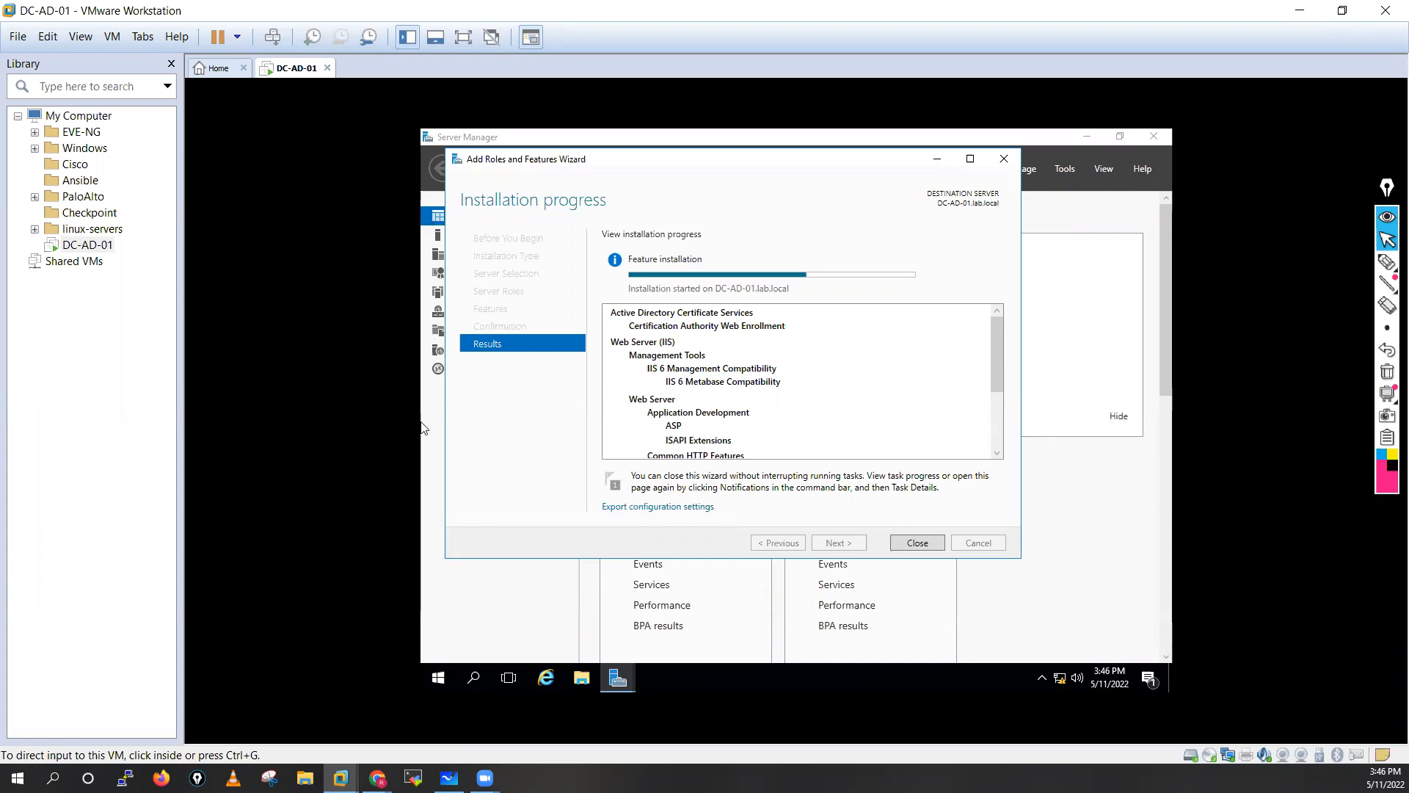
left_click(423, 429)
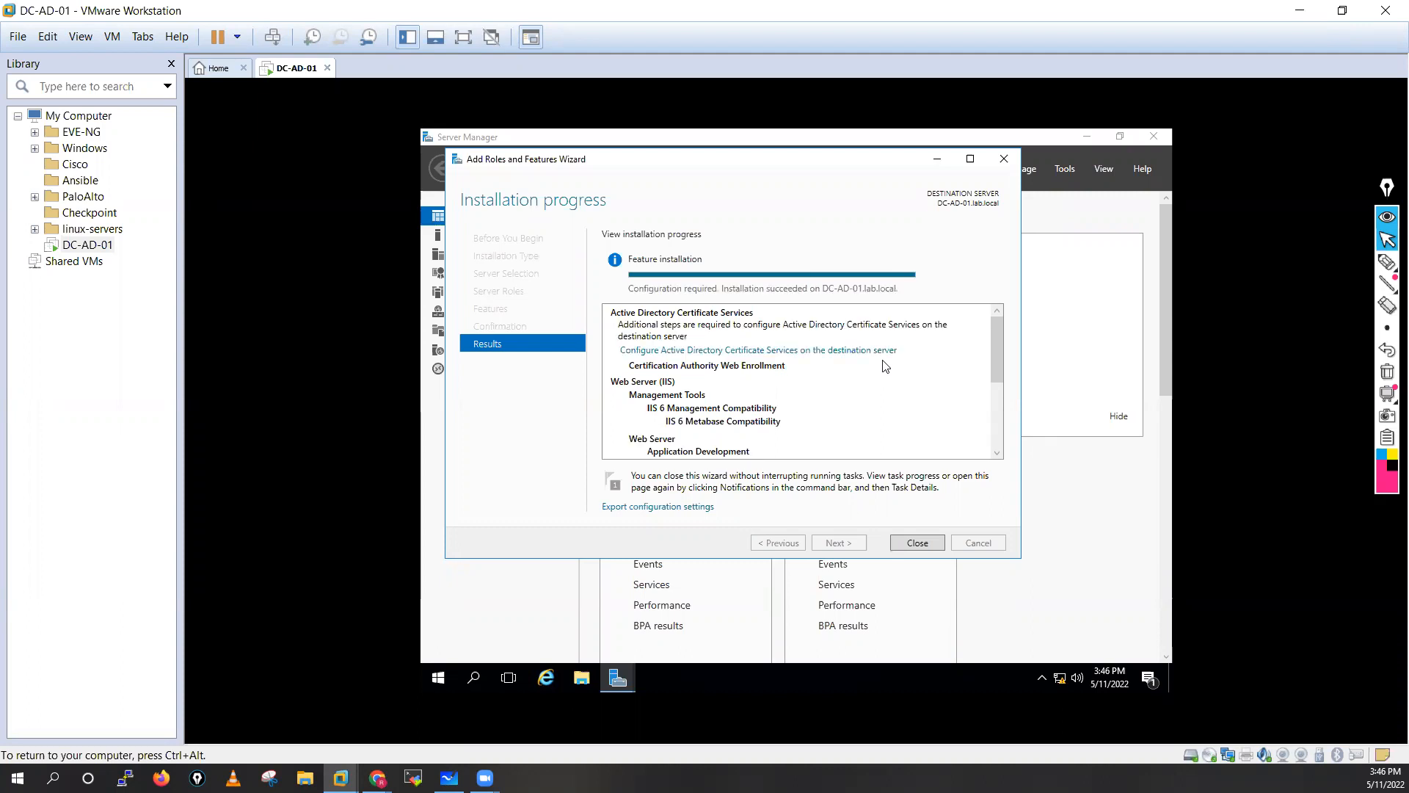
Close the finished installation wizard and start the post-deployment AD CS configuration.
left_click(918, 544)
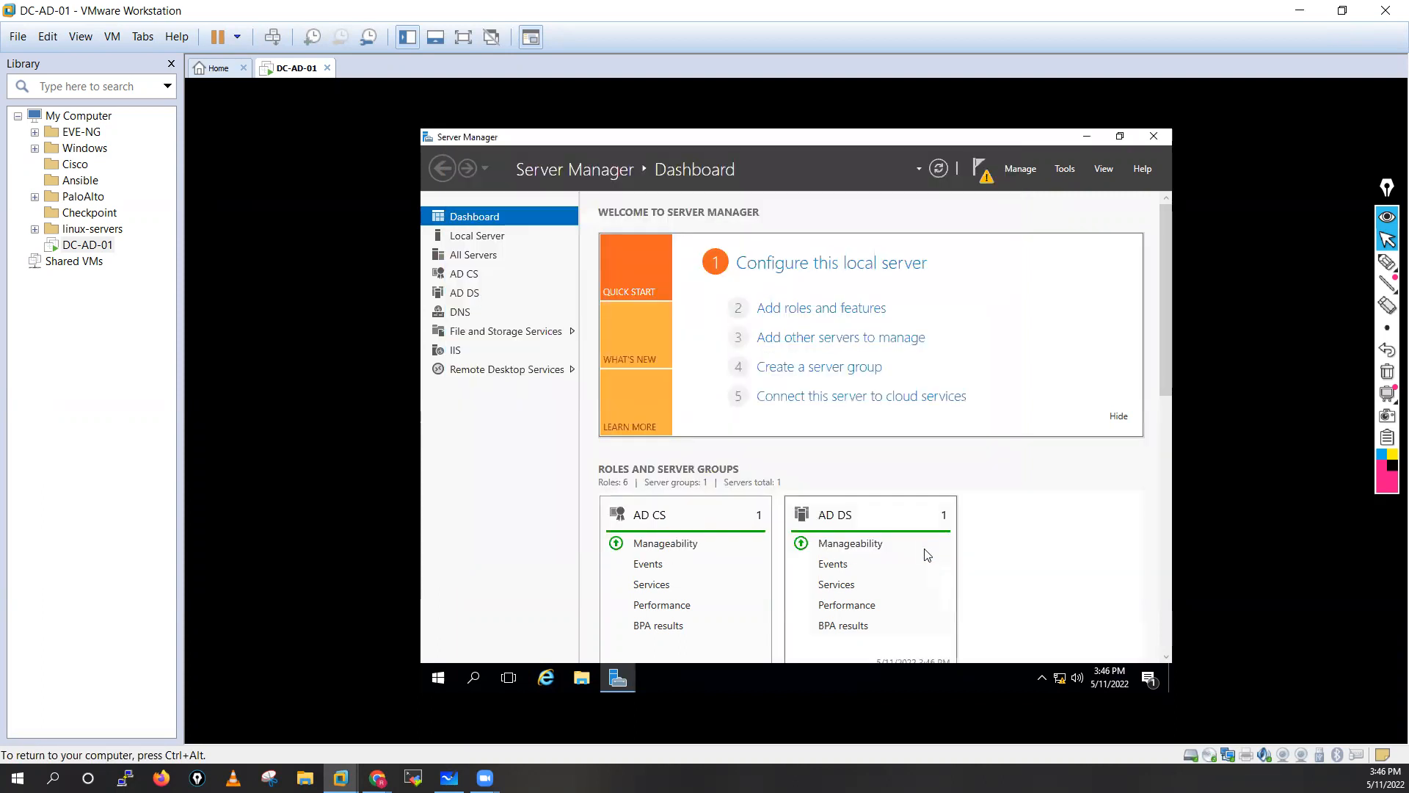
left_click(980, 174)
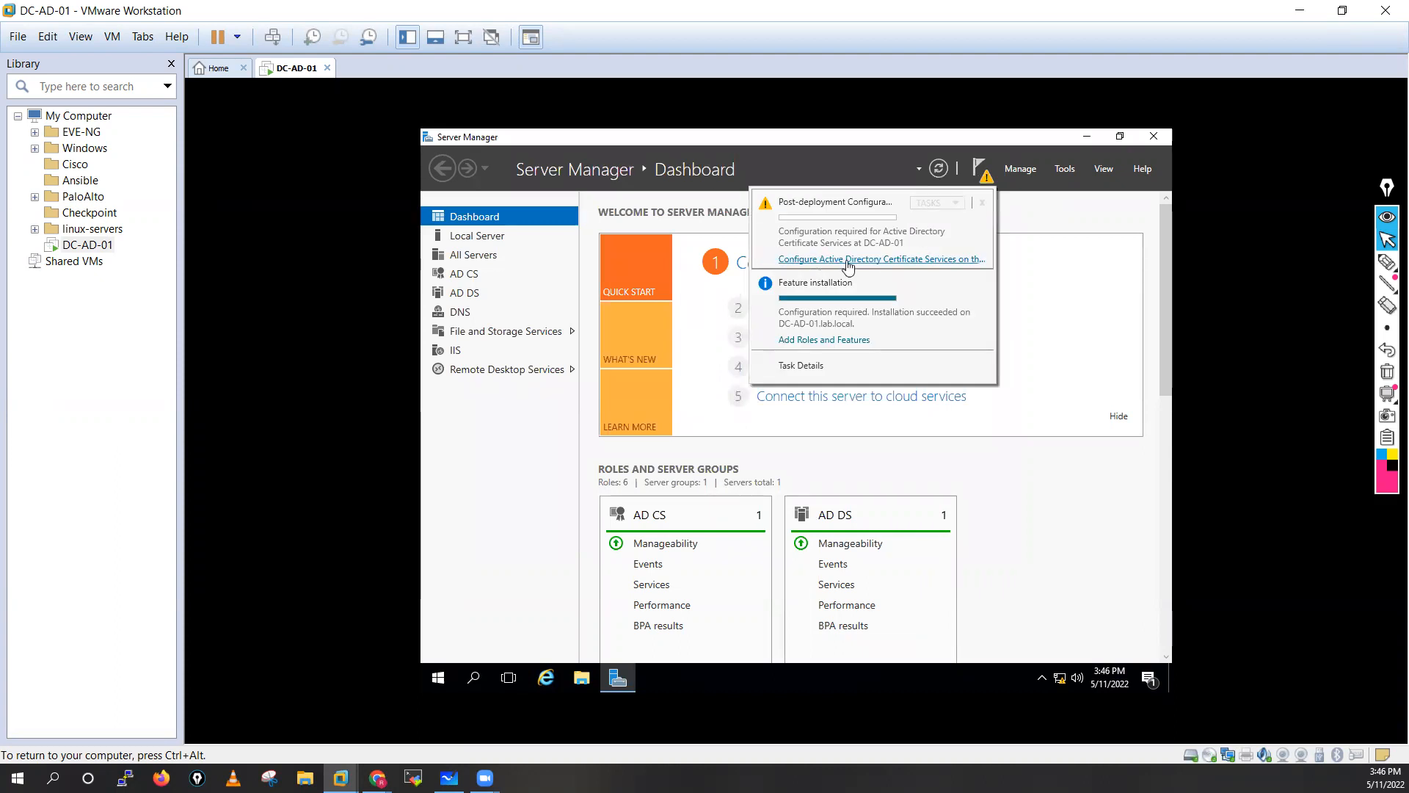
left_click(961, 267)
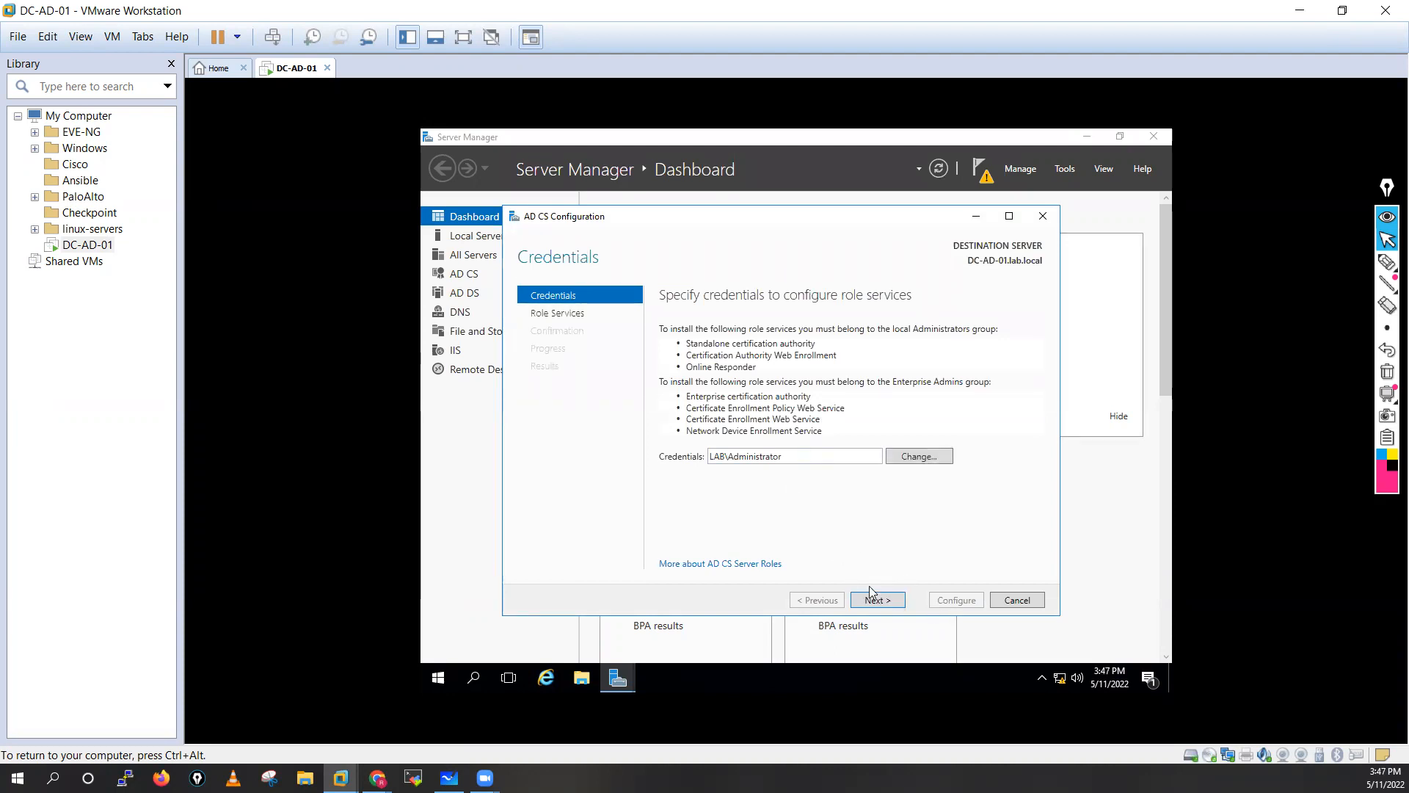
Configure the Certification Authority Web Enrollment role service with the administrator credentials.
left_click(887, 603)
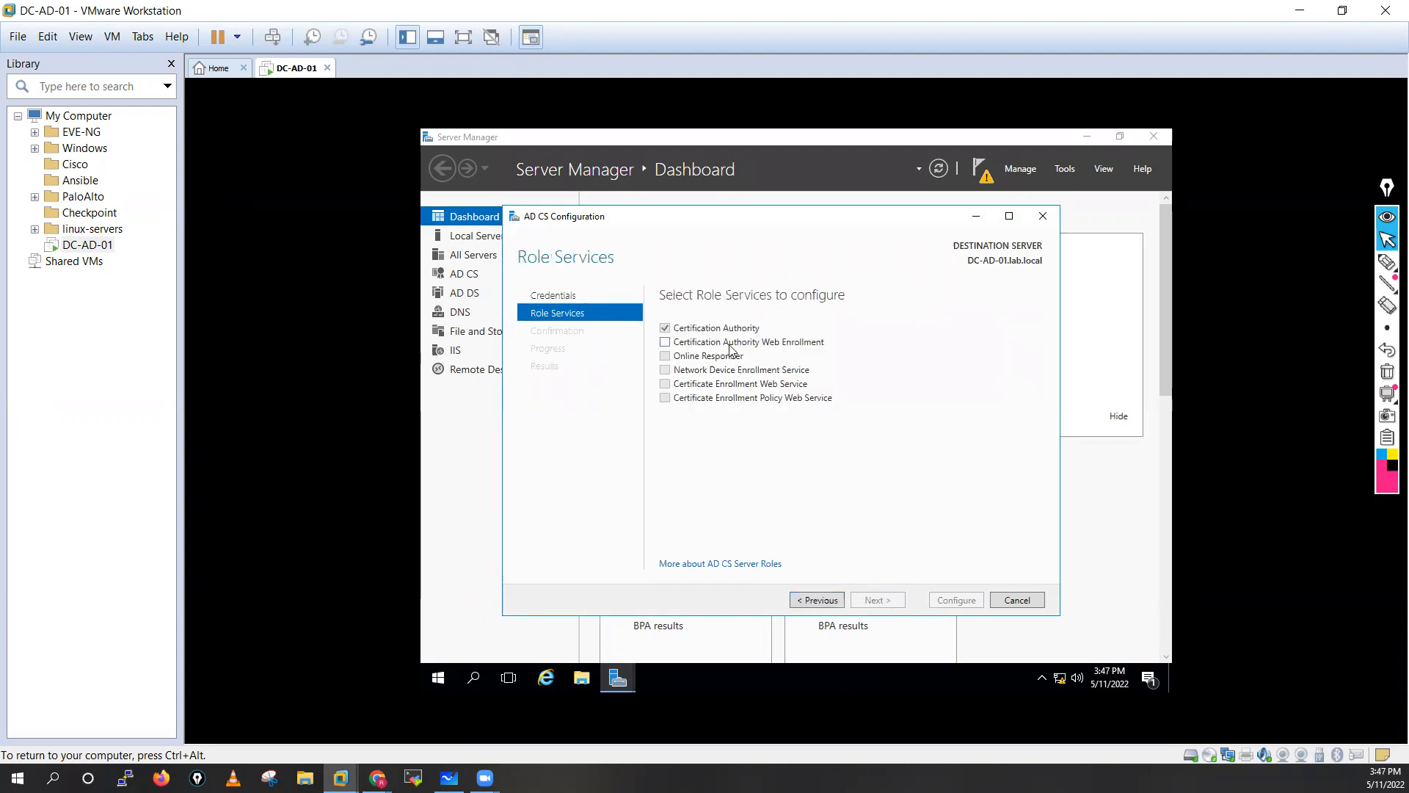
left_click(731, 344)
left_click(876, 600)
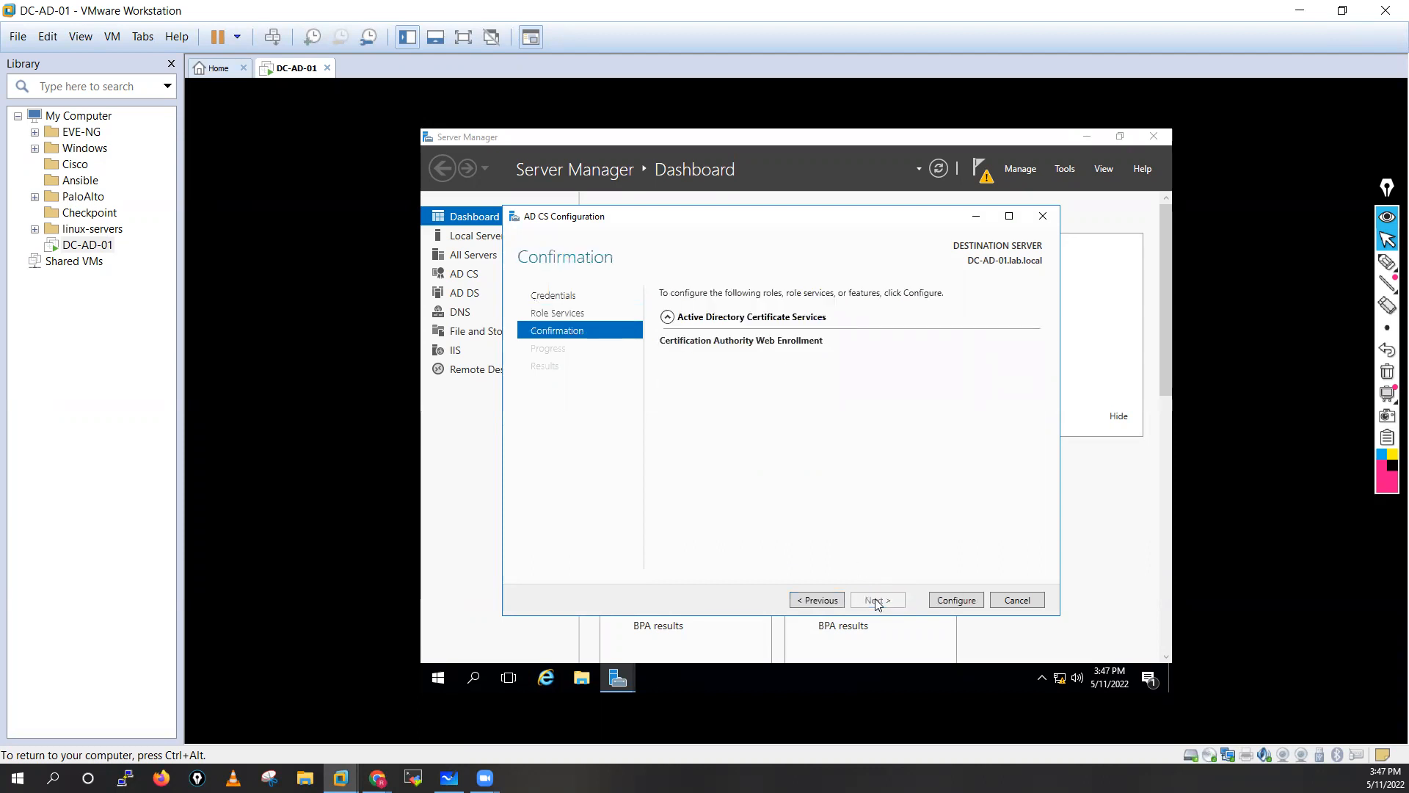
left_click(968, 601)
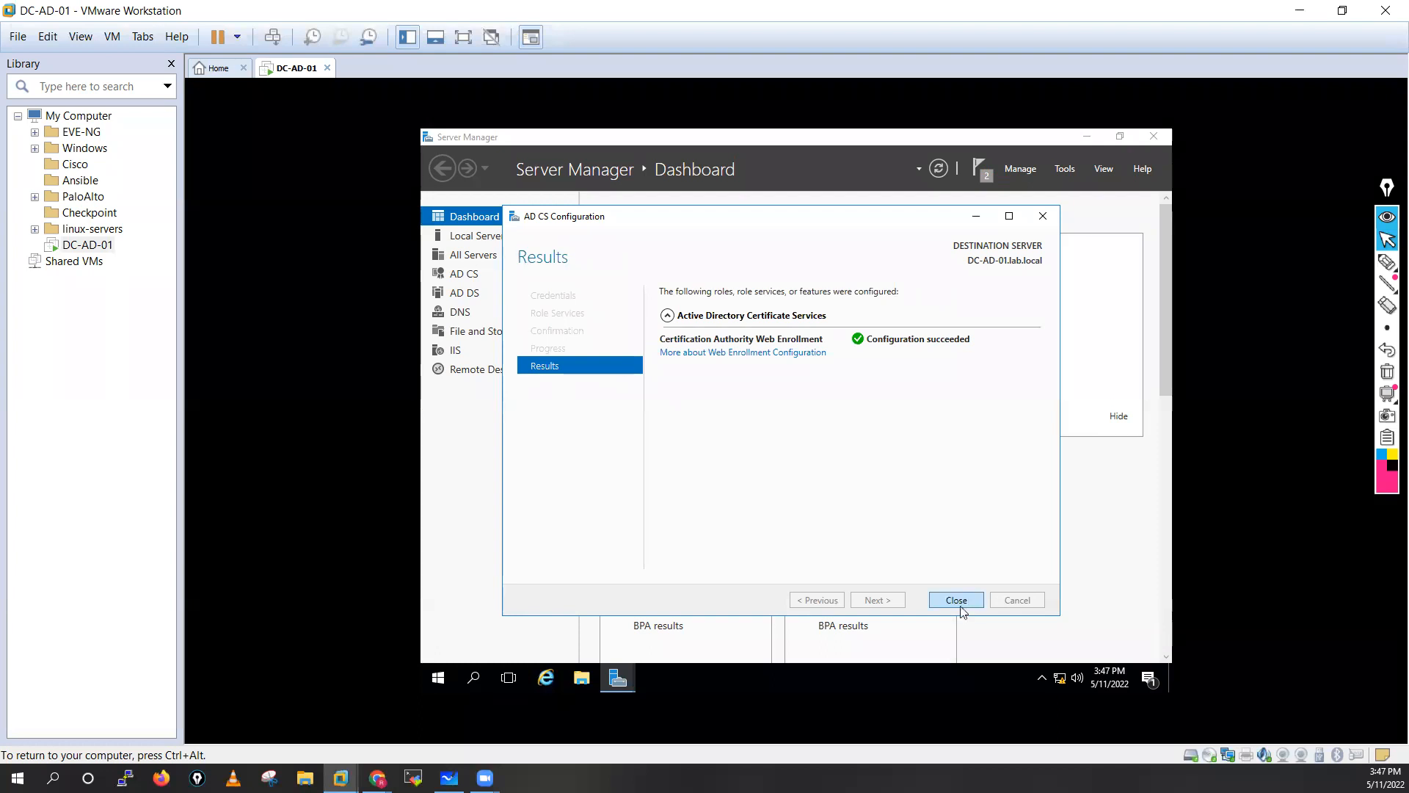
left_click(957, 601)
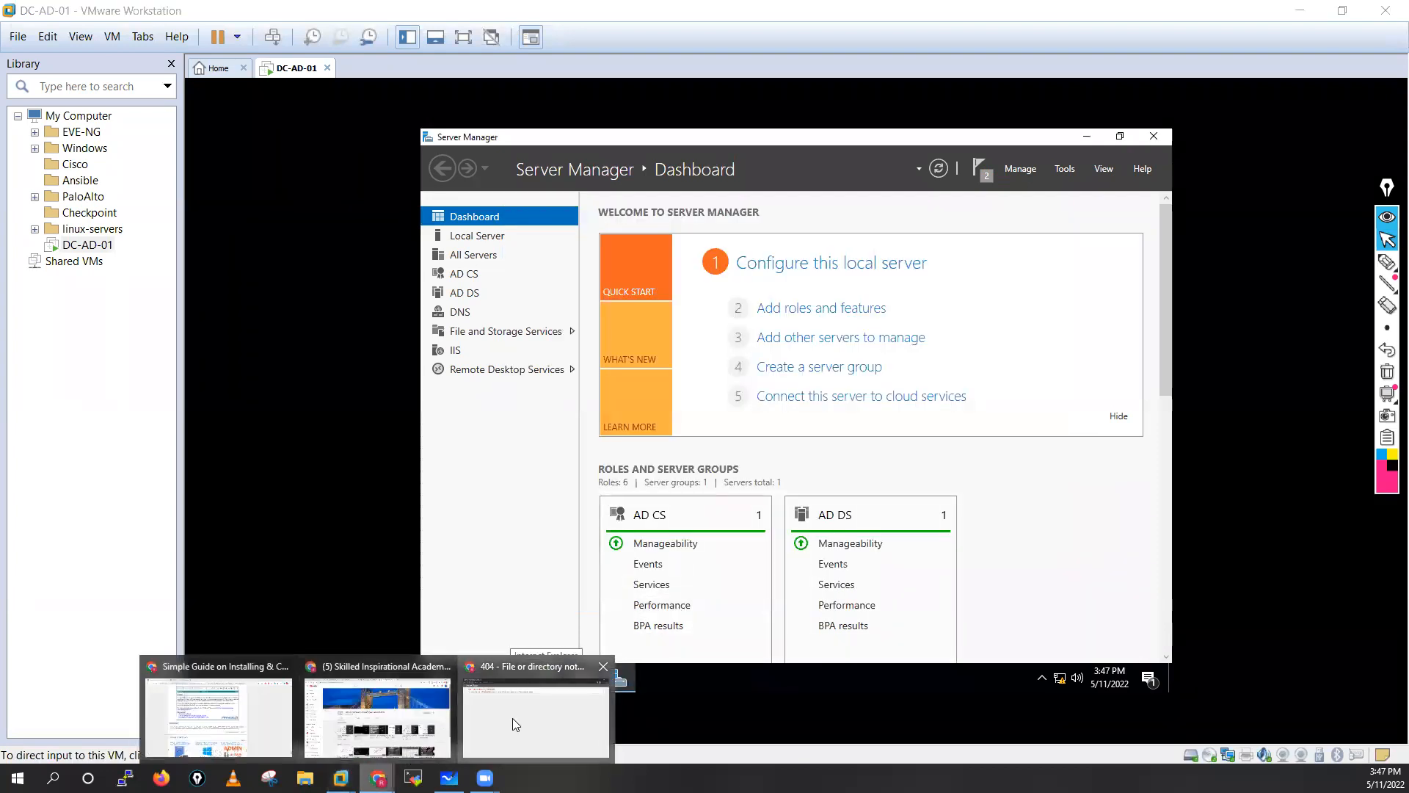
left_click(529, 705)
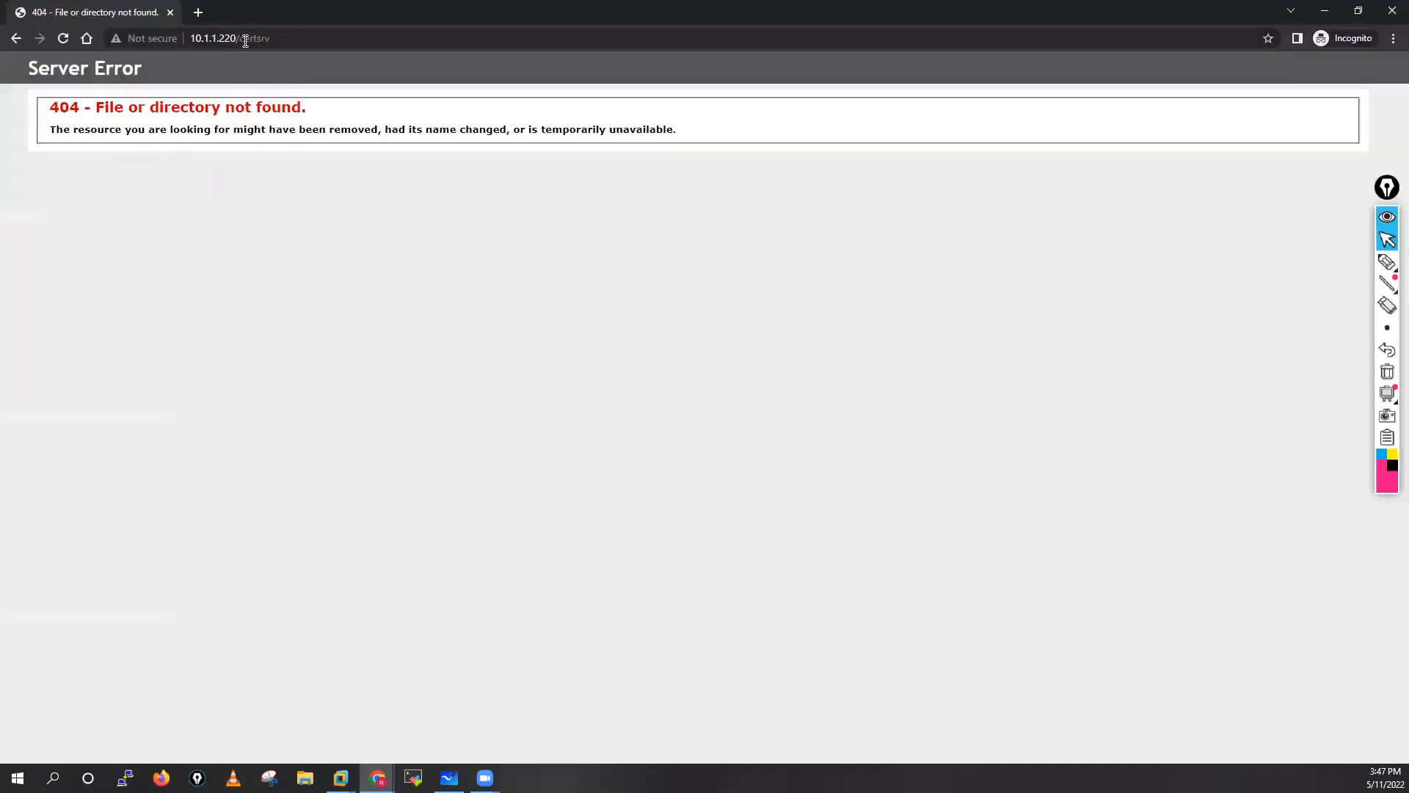
left_click(62, 38)
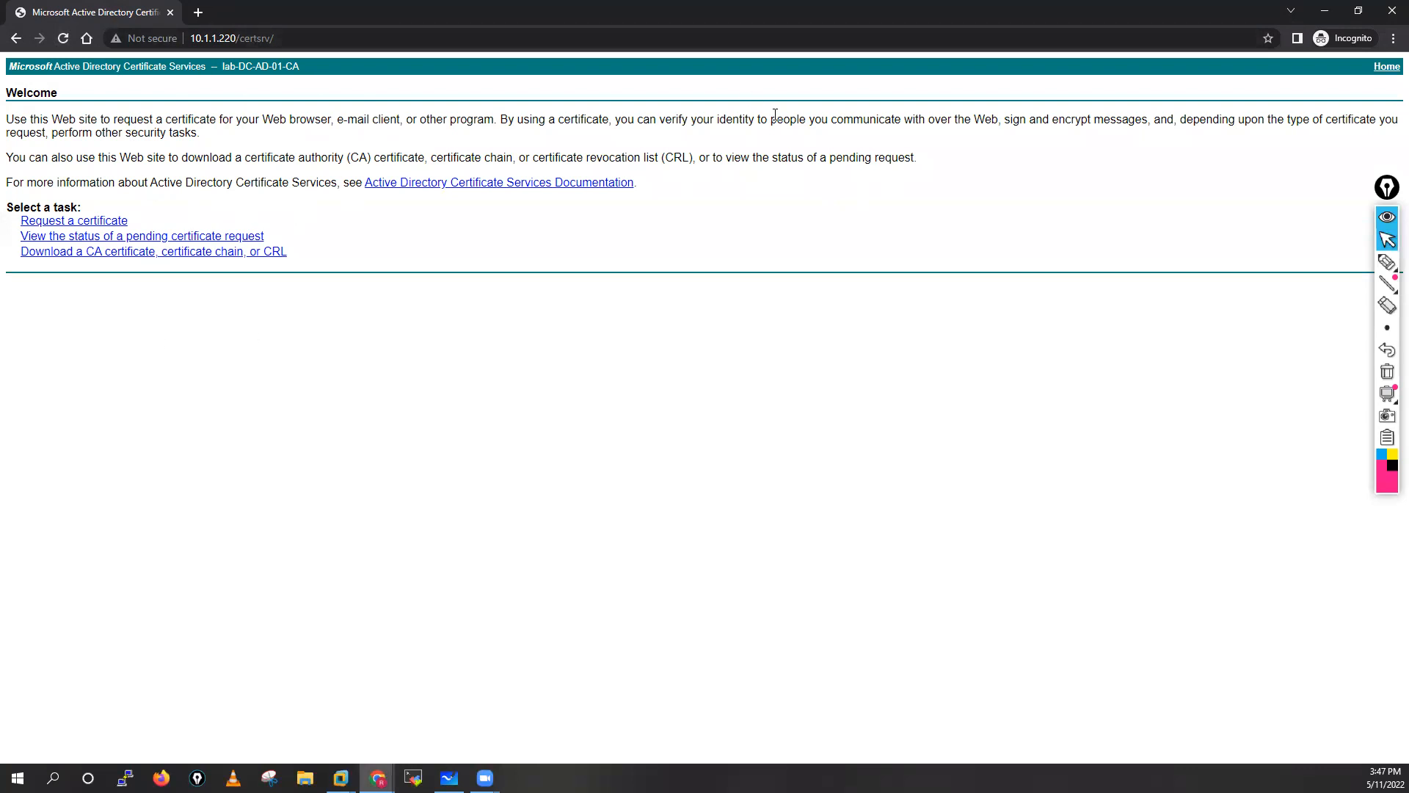
left_click(1382, 14)
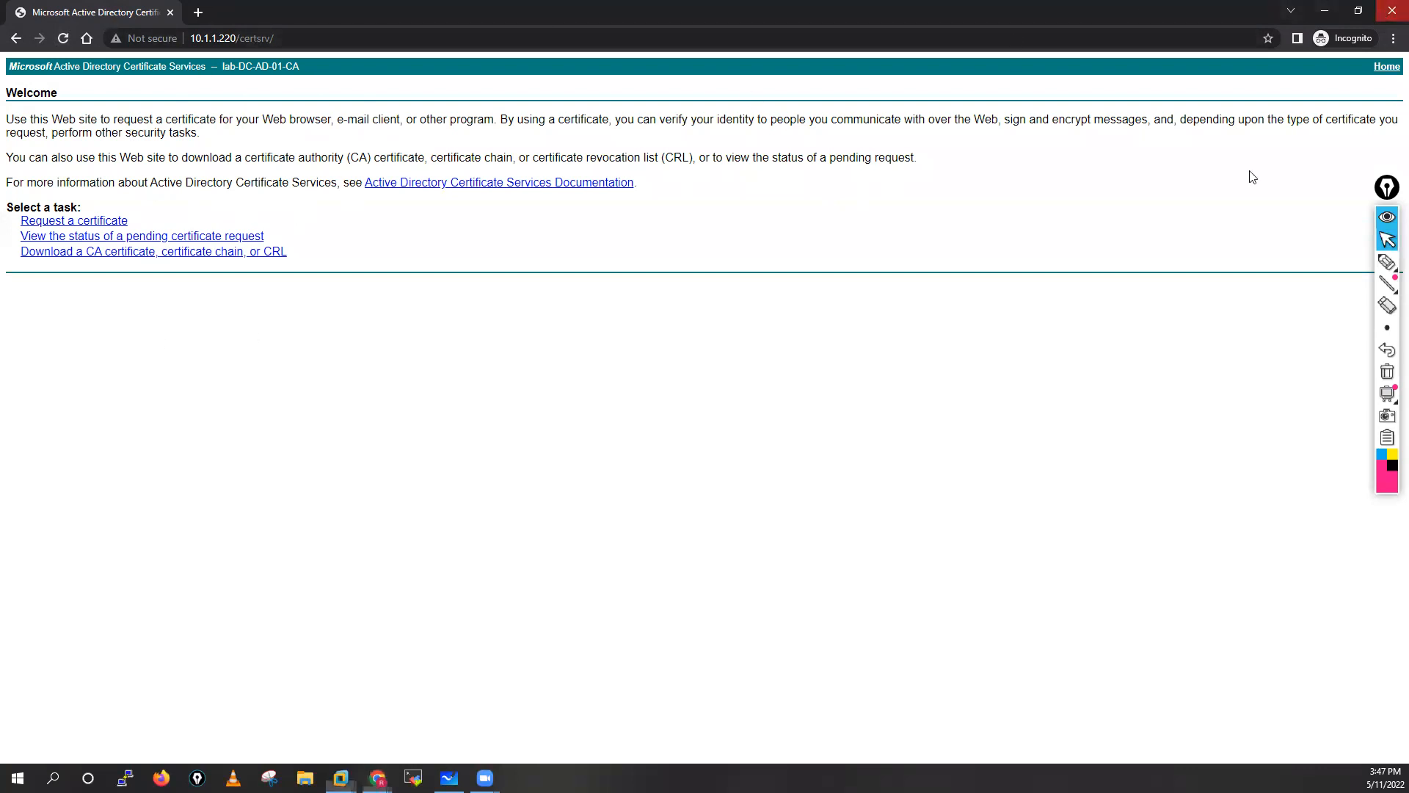
Return to the DC-AD-01 VM and open then dismiss Server Manager's Tools menu.
left_click(1157, 140)
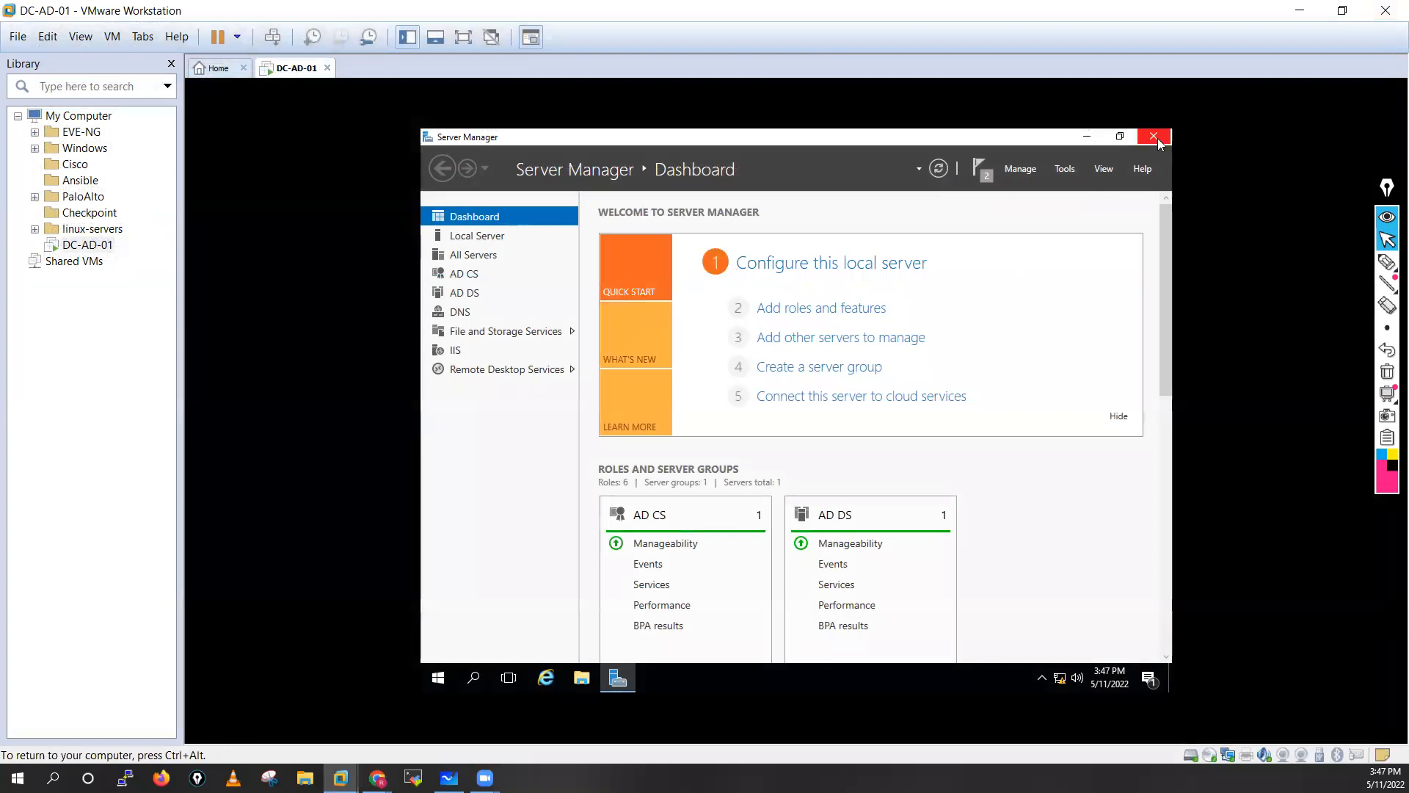
left_click(1063, 171)
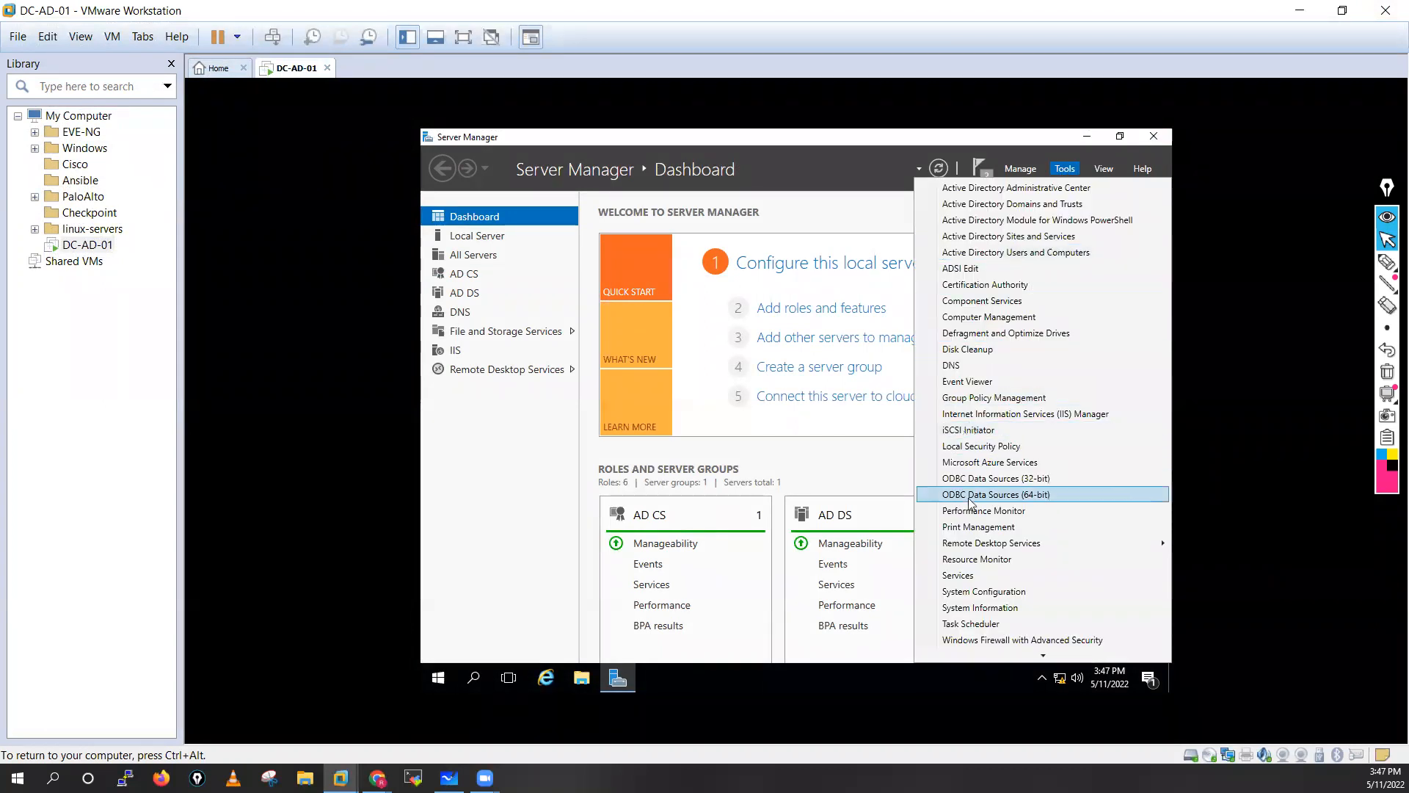
left_click(890, 485)
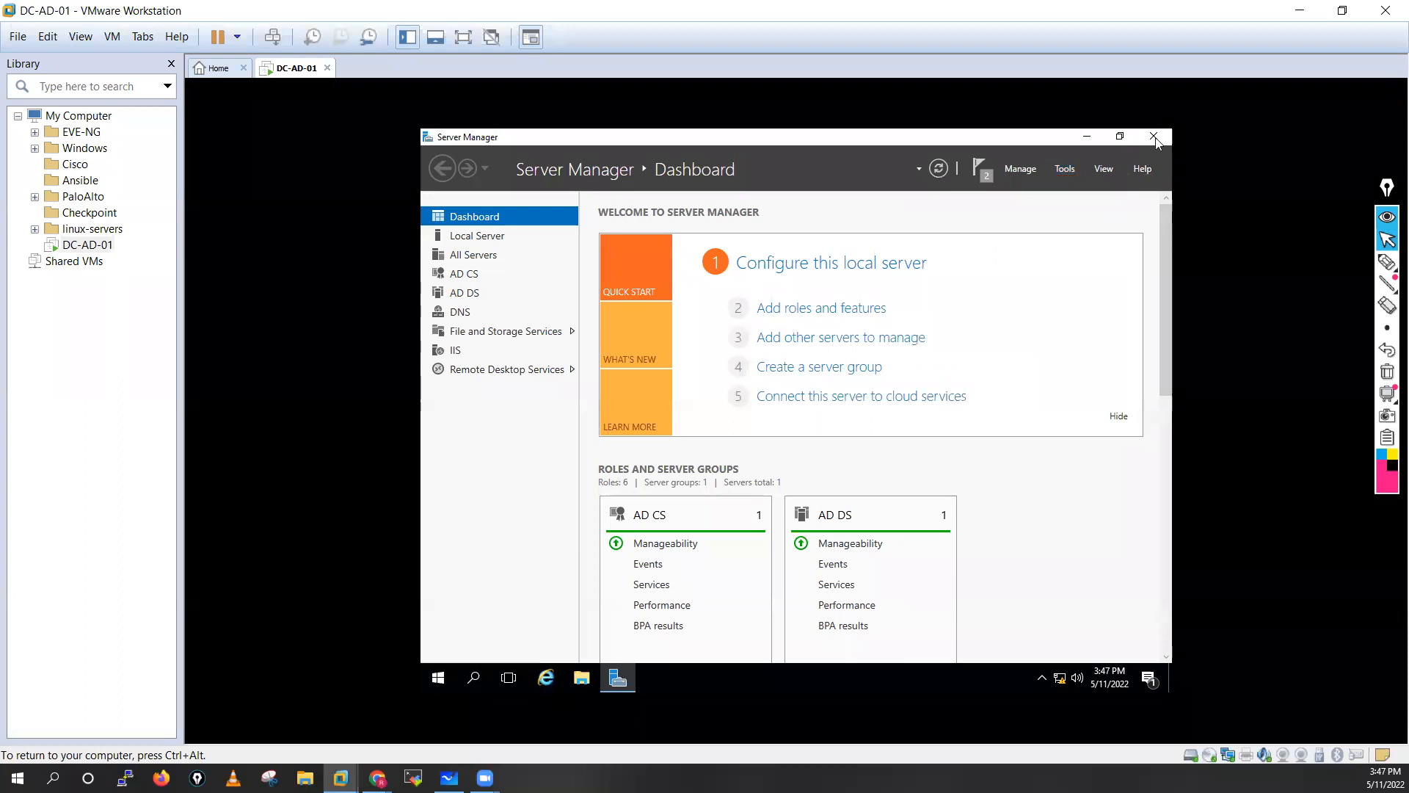